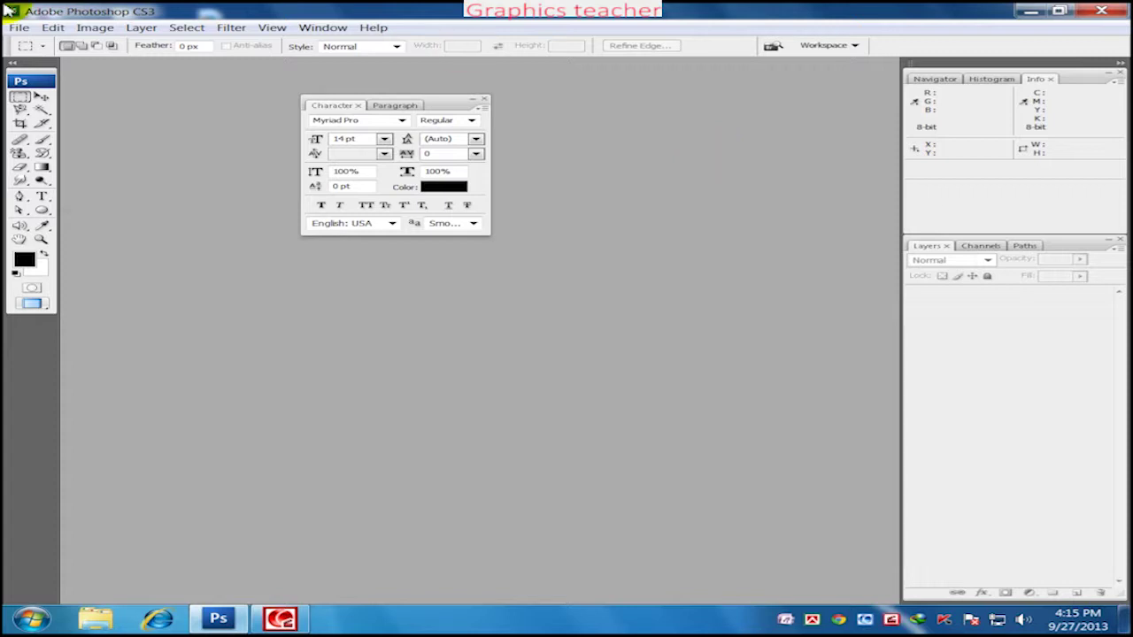
# Close the Character panel and bring up the New document dialog (1280 × 1024, 72 ppi, RGB)
pyautogui.click(482, 100)
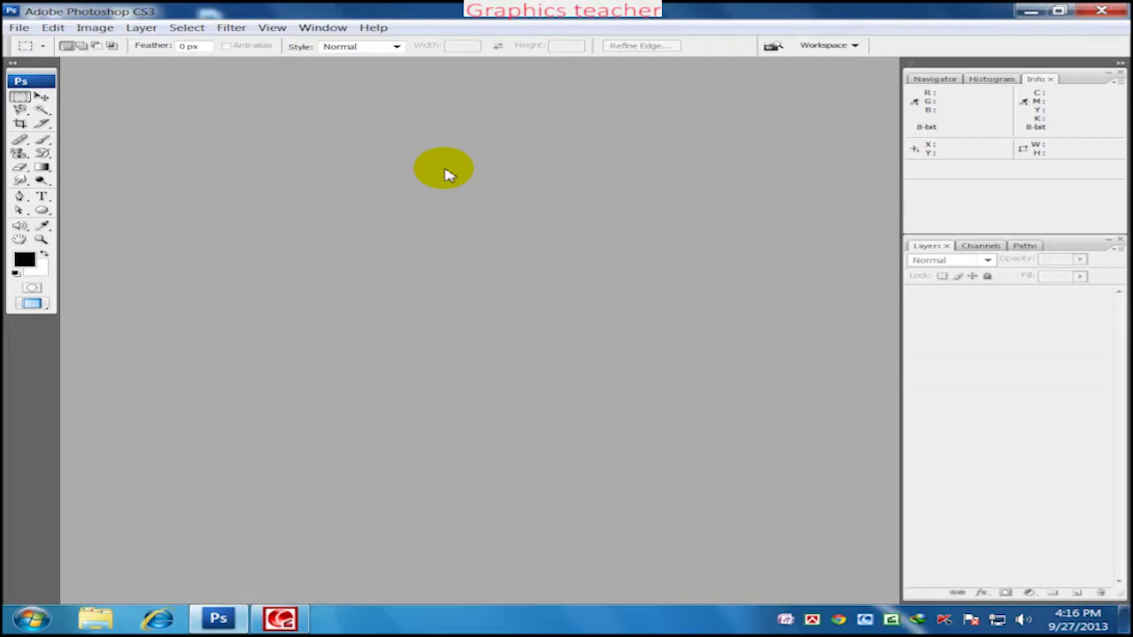
pyautogui.hotkey('ctrl', 'n')
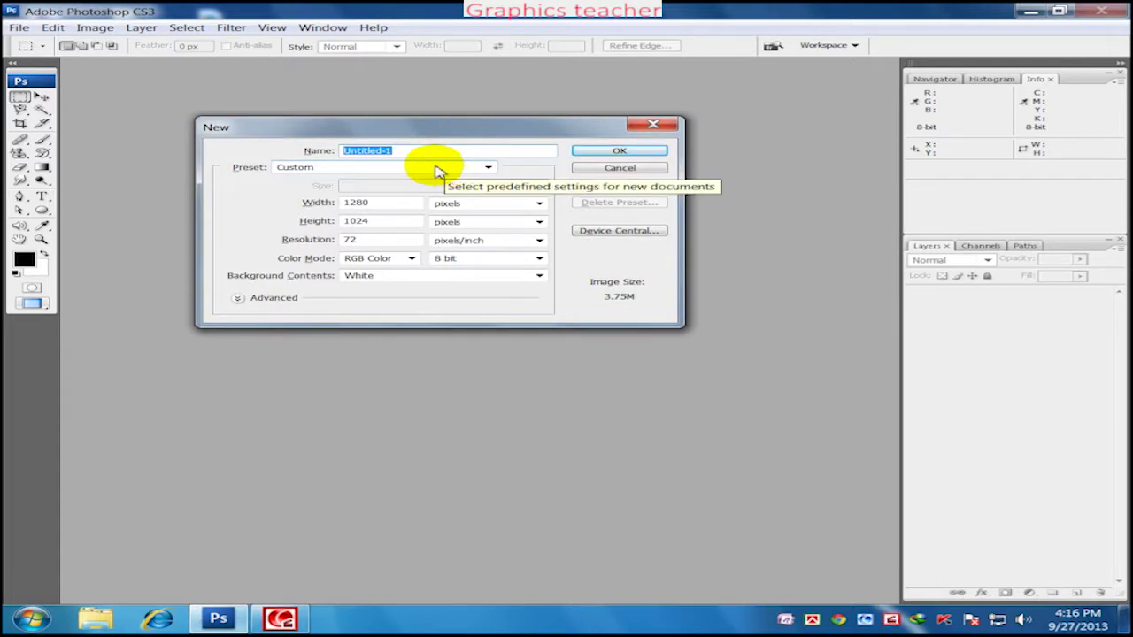
# Create an Untitled-1 document at Default Photoshop Size and float its window slightly down-right
pyautogui.click(611, 168)
pyautogui.click(19, 27)
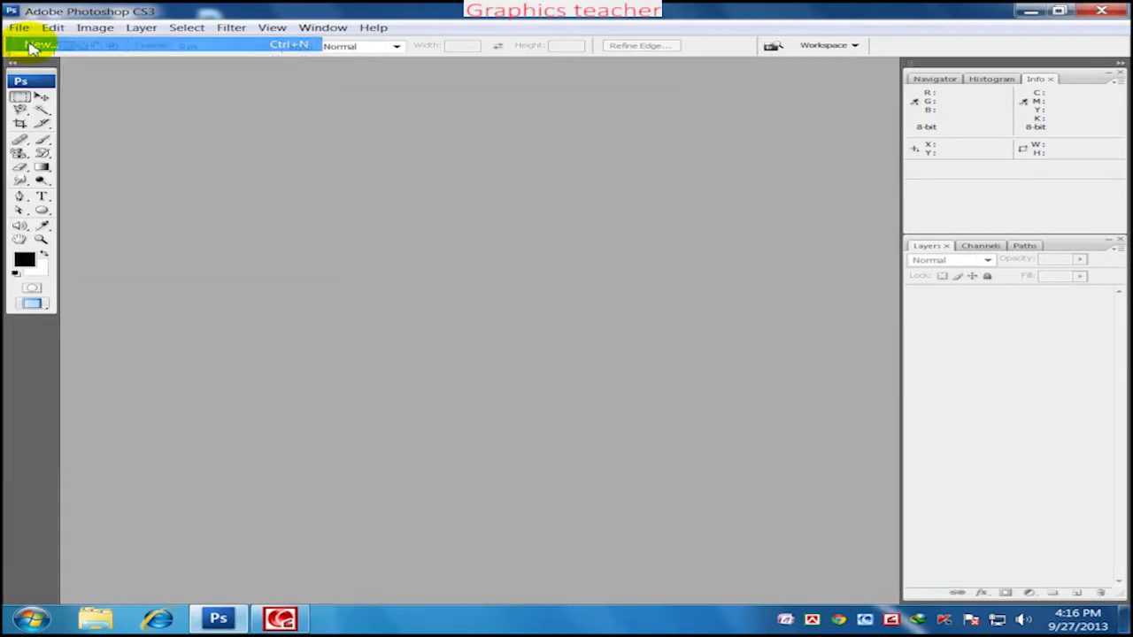
pyautogui.click(404, 168)
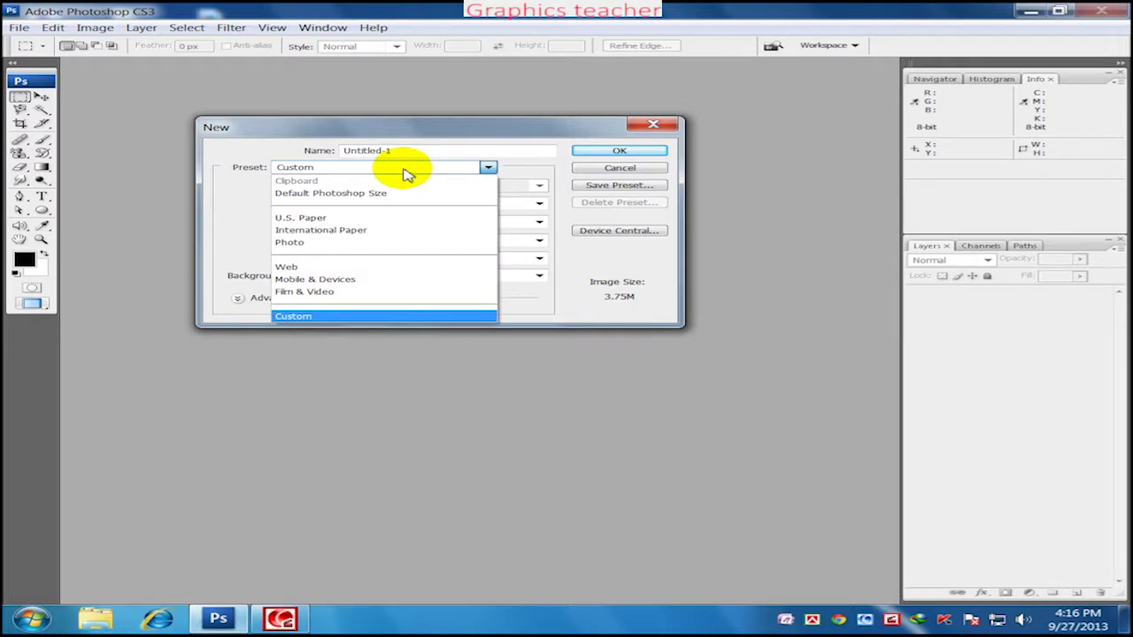
pyautogui.click(370, 194)
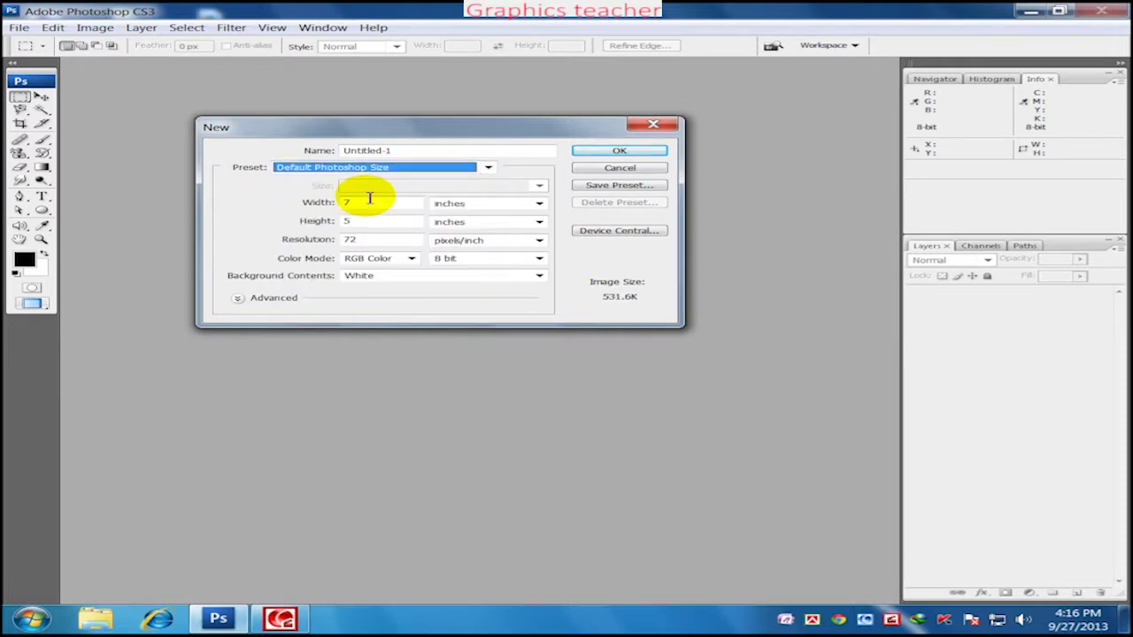
pyautogui.click(620, 153)
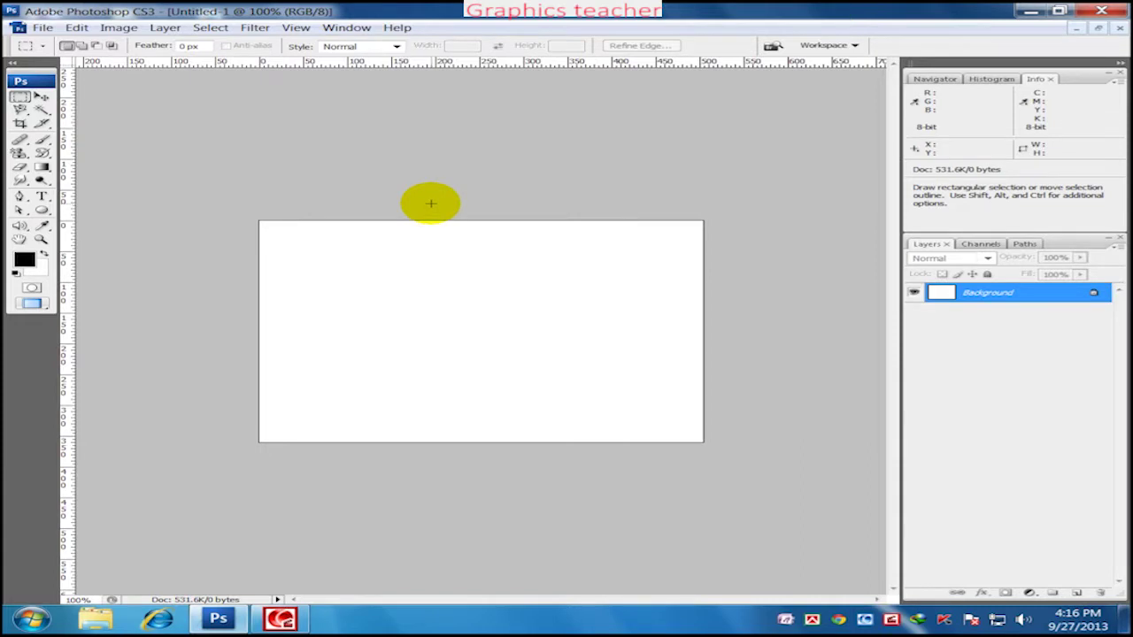
pyautogui.press('f')
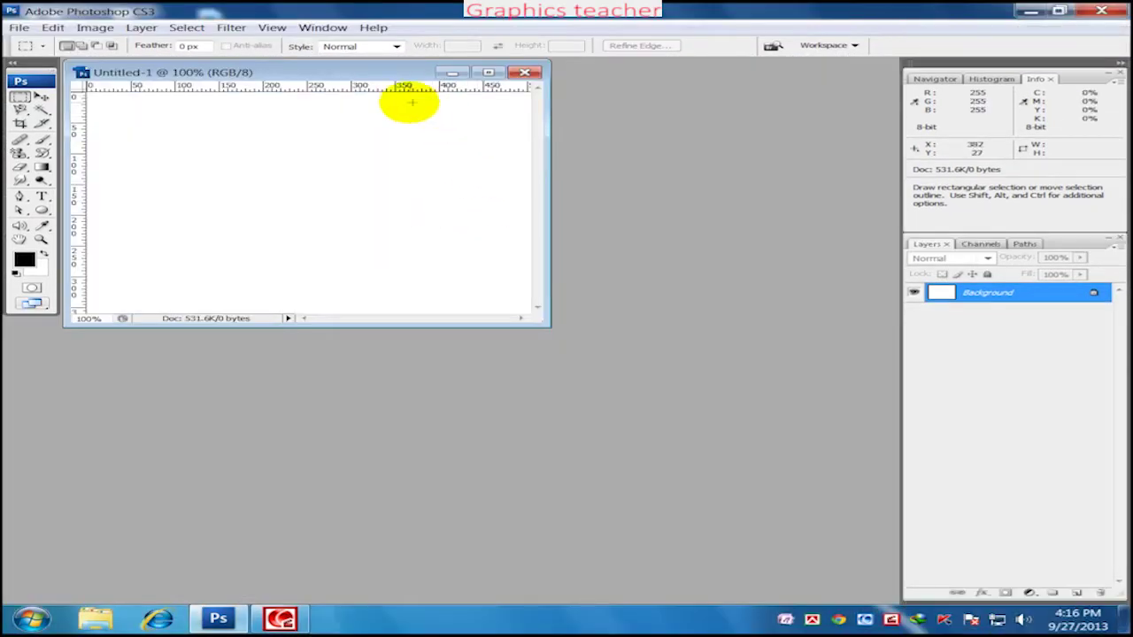
pyautogui.moveTo(377, 77); pyautogui.dragTo(425, 99)
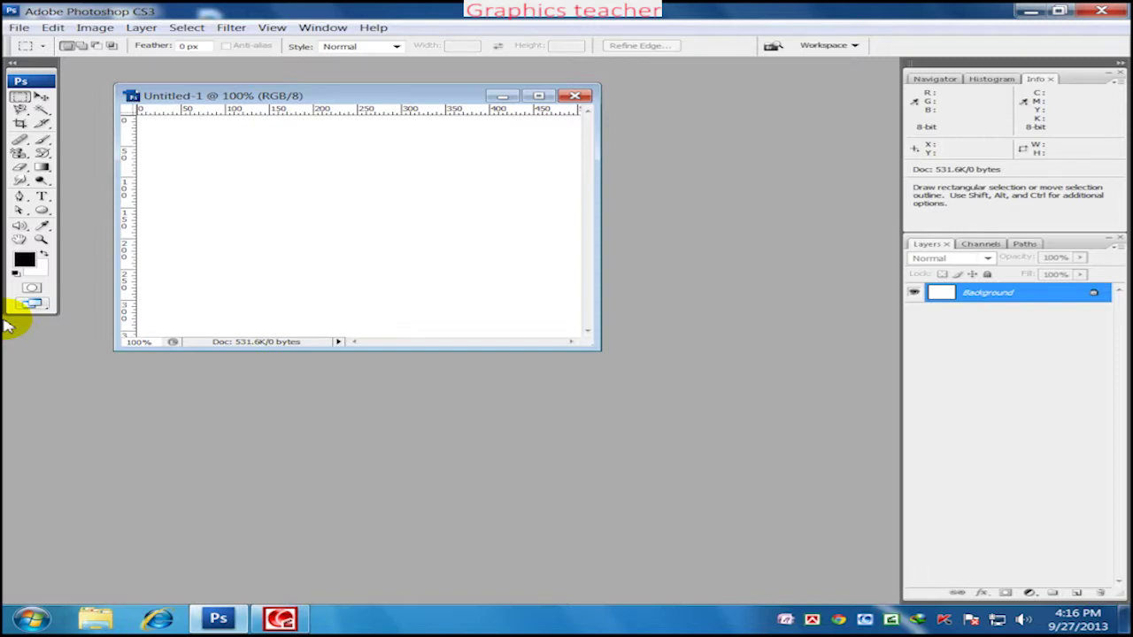
# Switch to Full Screen Mode with Menu Bar, zoom so the canvas fills the workspace, and pan
pyautogui.press('f')
pyautogui.press('f')
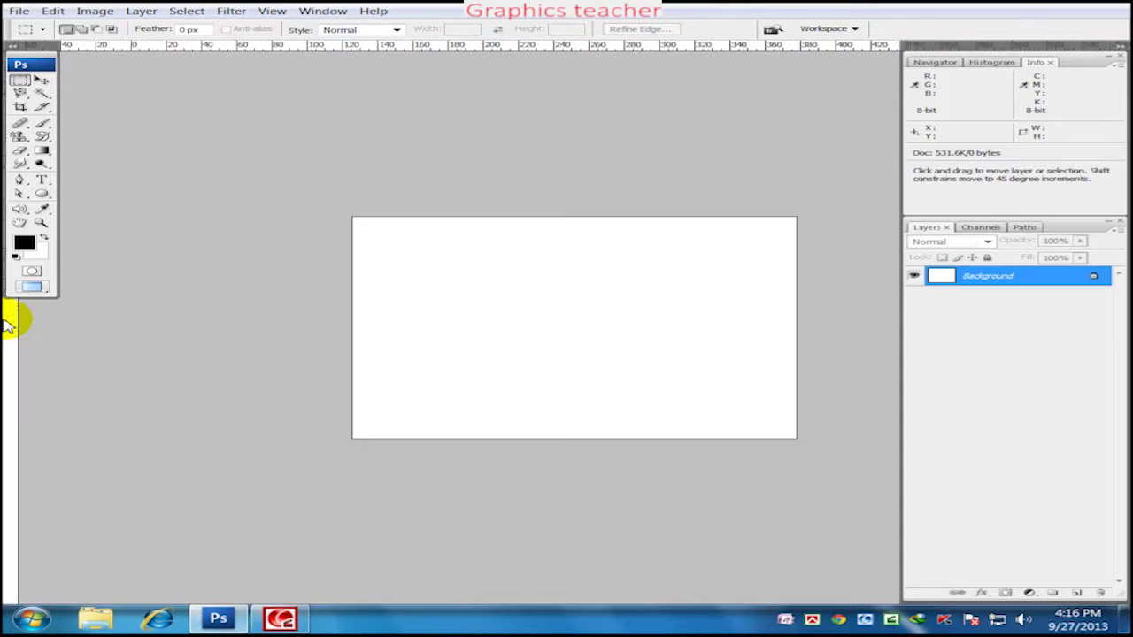
pyautogui.hotkey('ctrl', '+')
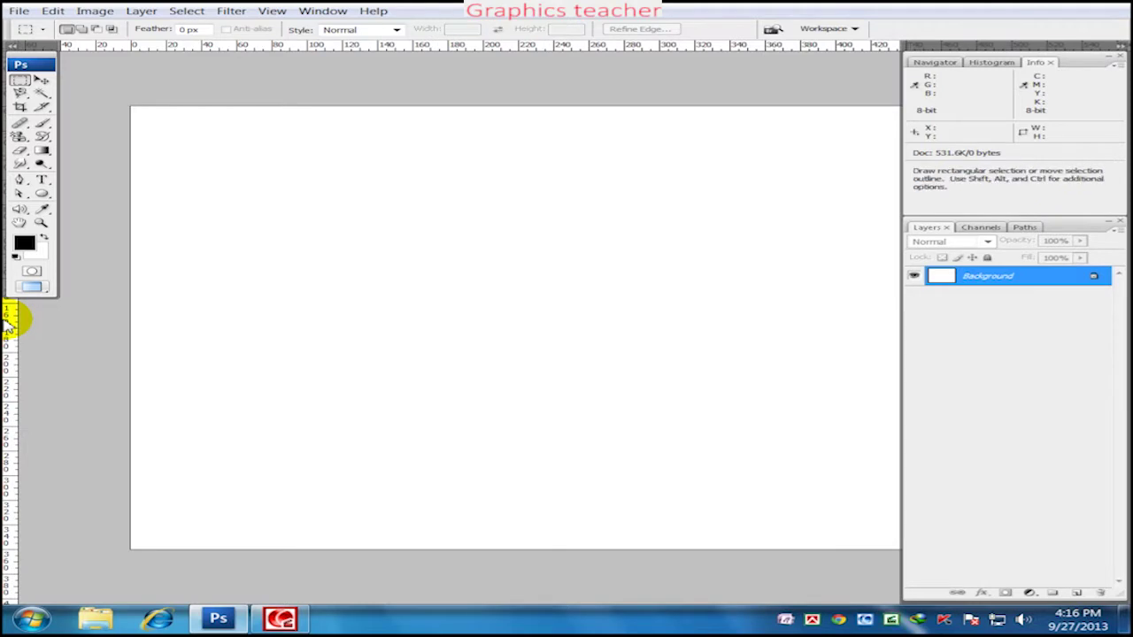
pyautogui.hotkey('ctrl', '+')
pyautogui.hotkey('ctrl', '-')
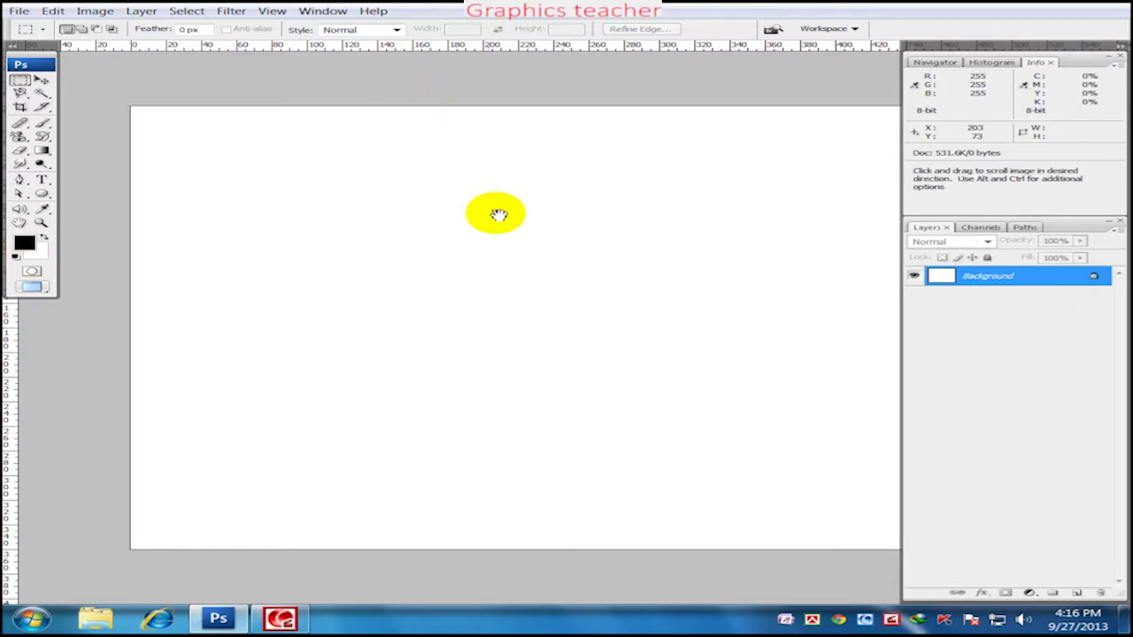
pyautogui.moveTo(499, 213); pyautogui.dragTo(448, 220)
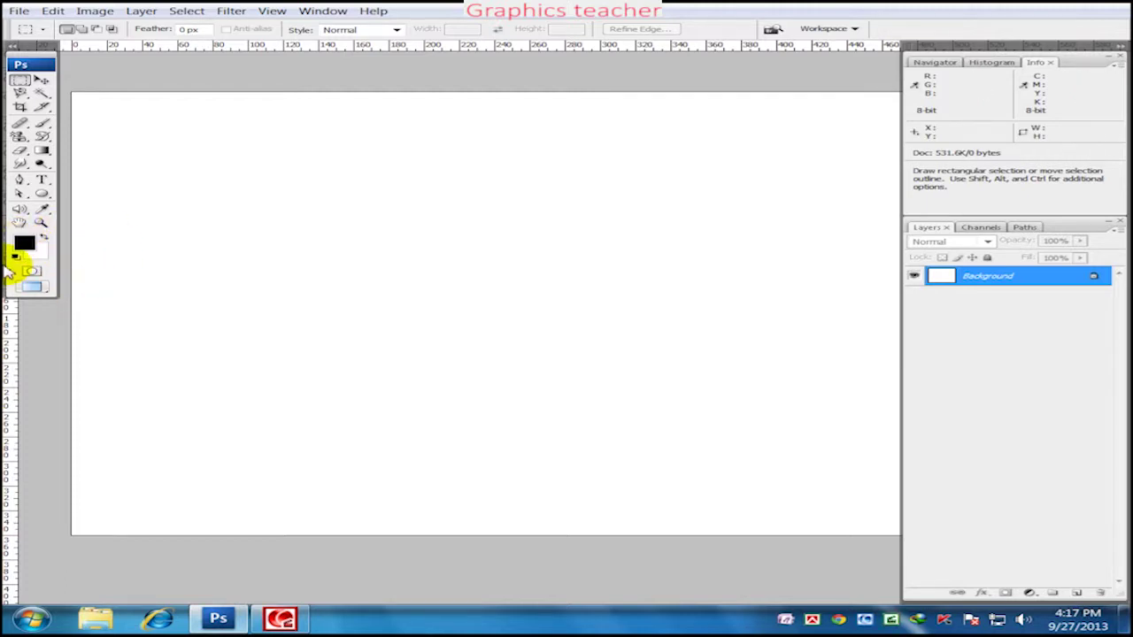
# Set the foreground colour to bright red
pyautogui.click(26, 241)
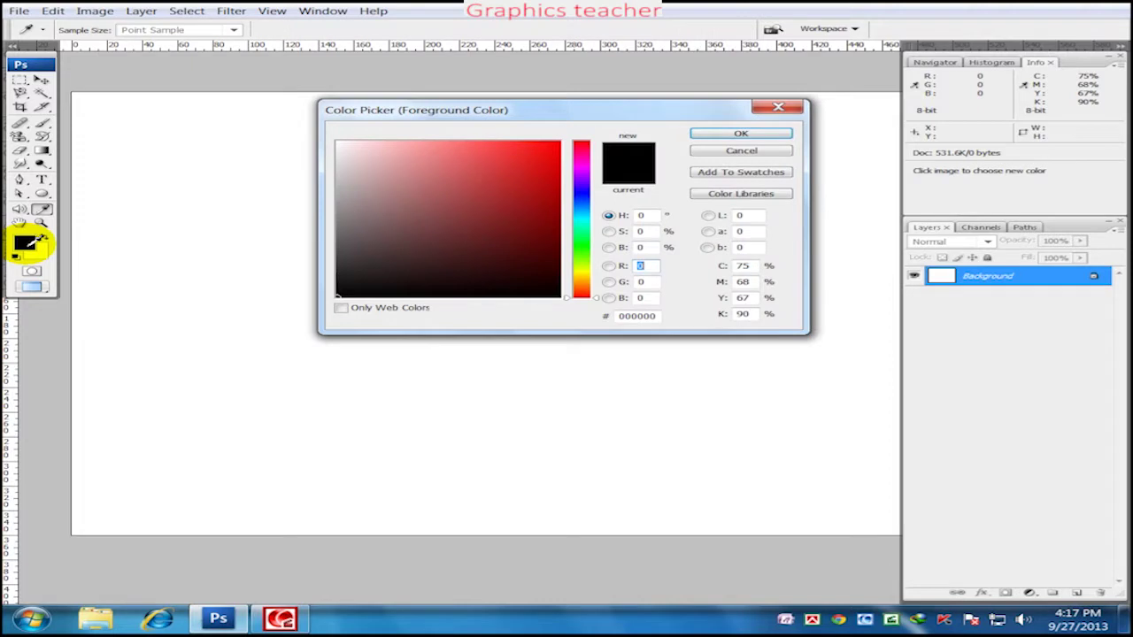
pyautogui.click(551, 149)
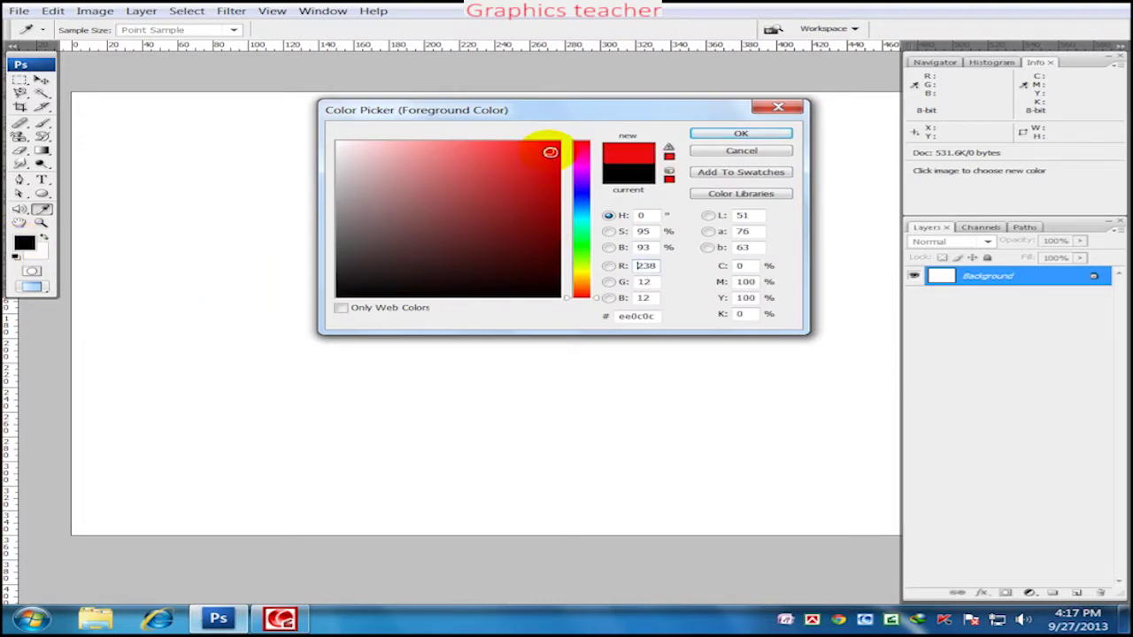
pyautogui.click(719, 133)
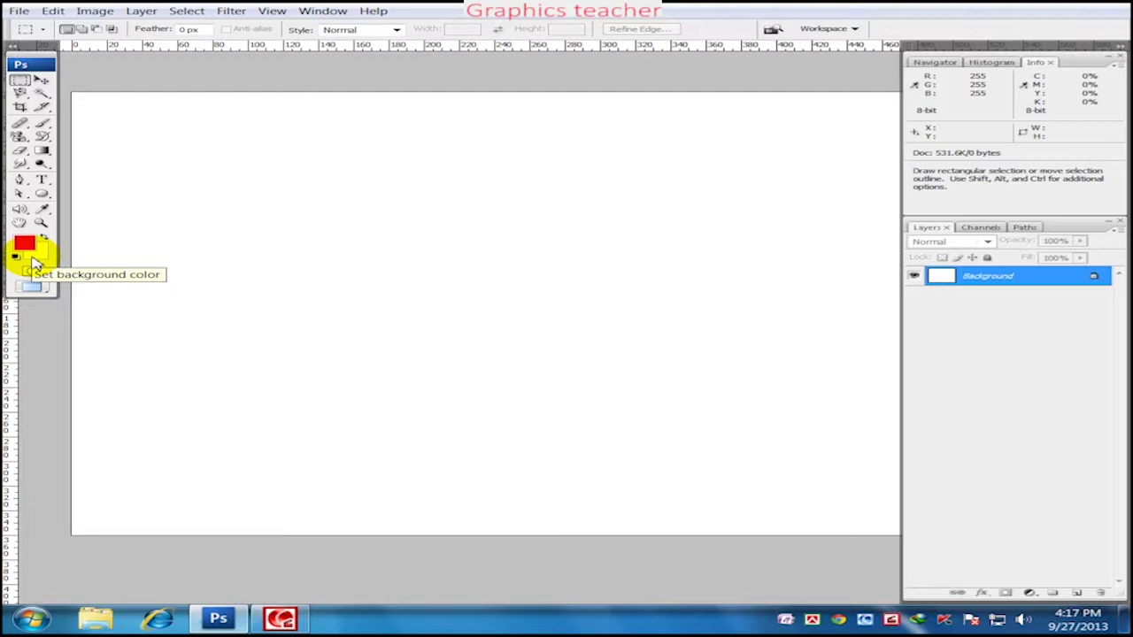
# Set the background colour to yellow
pyautogui.click(34, 262)
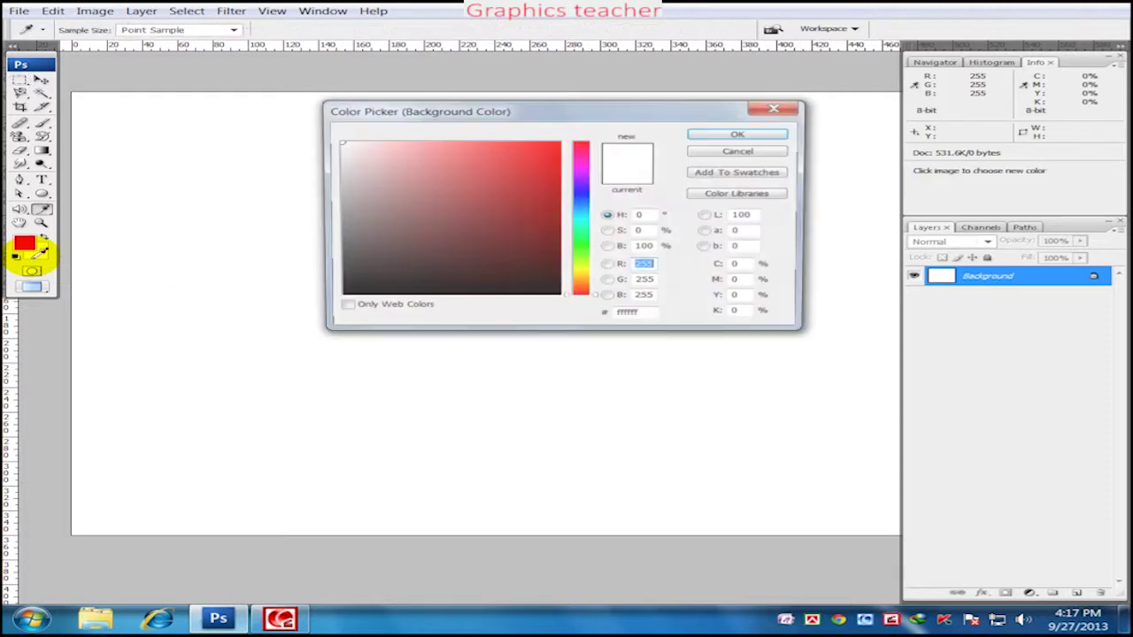
pyautogui.click(580, 276)
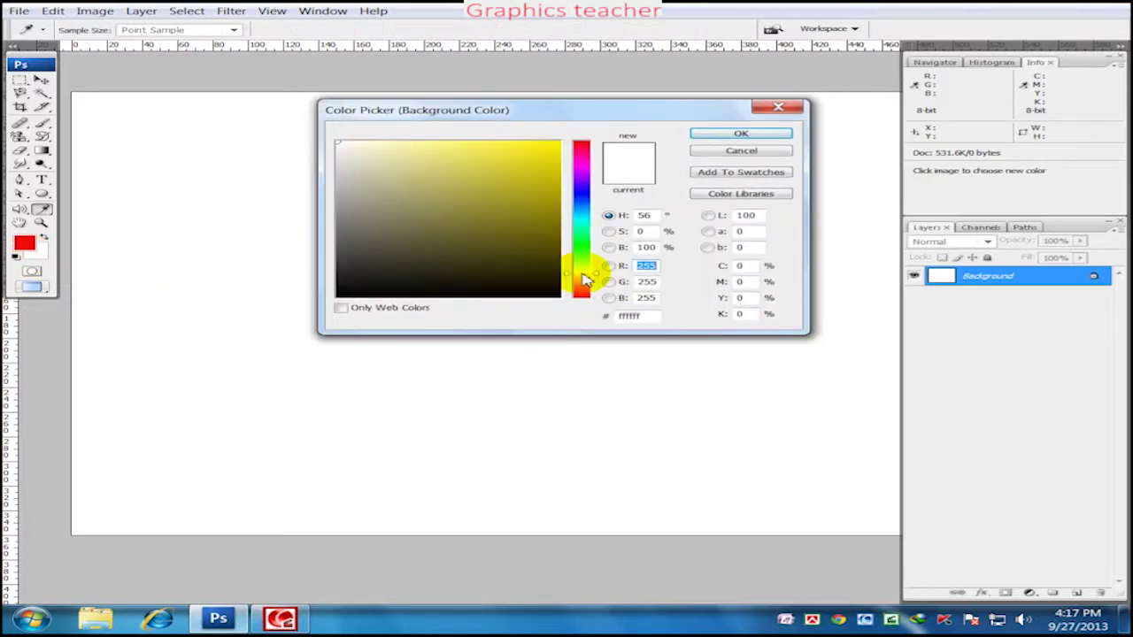
pyautogui.click(541, 173)
pyautogui.click(726, 134)
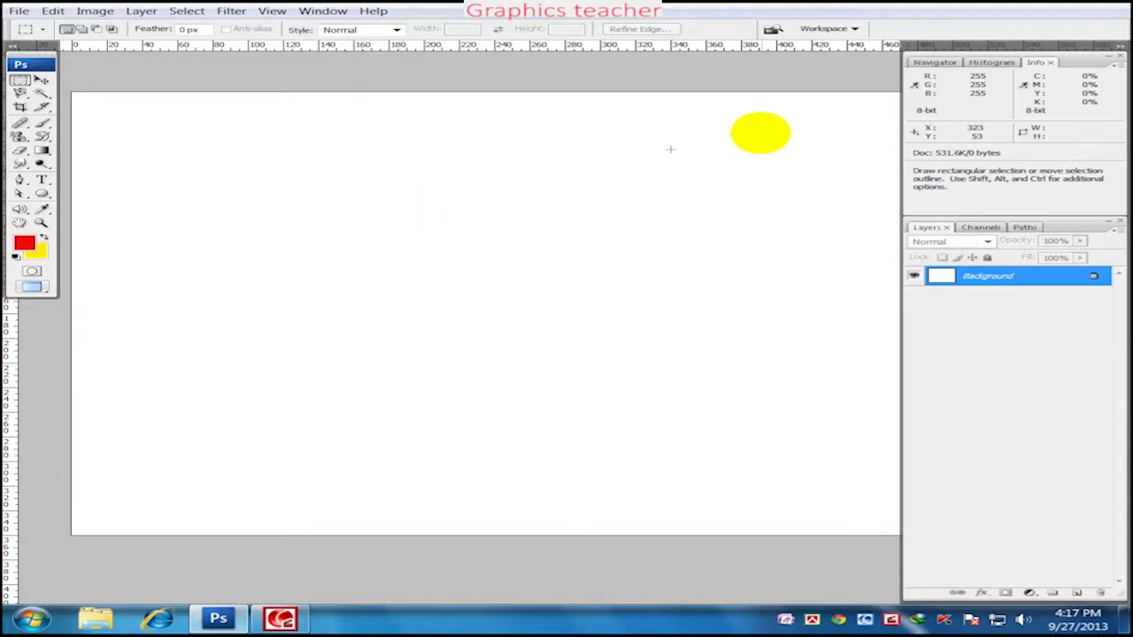
pyautogui.press('ctrl')
# Zoom the blank Untitled-1 canvas back out to 100% with Ctrl+minus
pyautogui.hotkey('ctrl', '-')
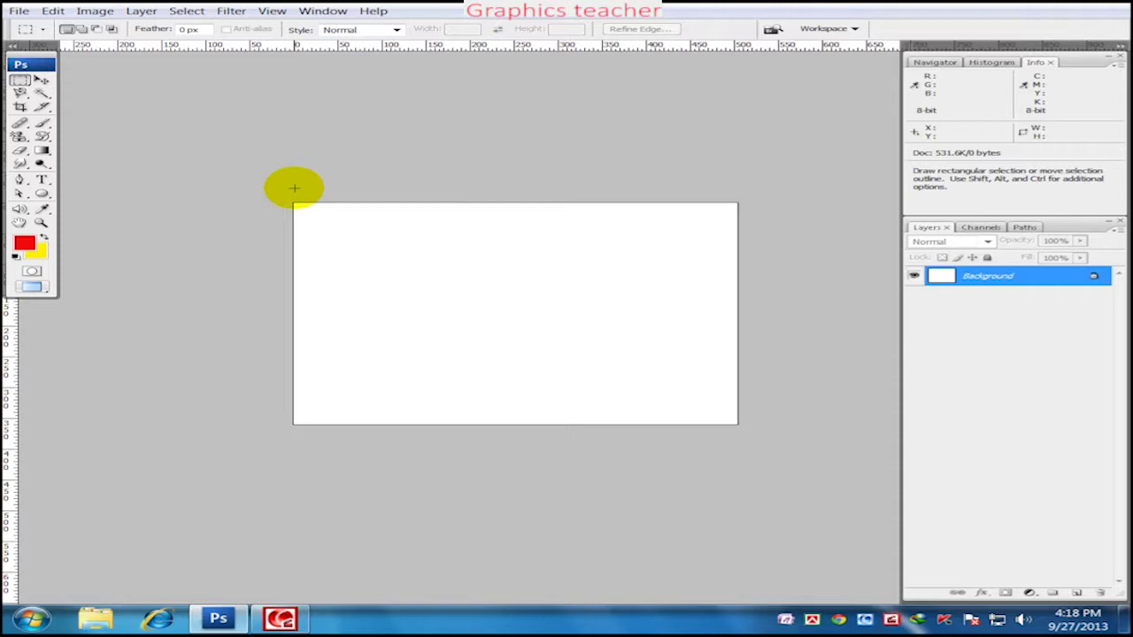
# Fill the Background layer with yellow using Edit > Fill set to Background Color
pyautogui.click(53, 11)
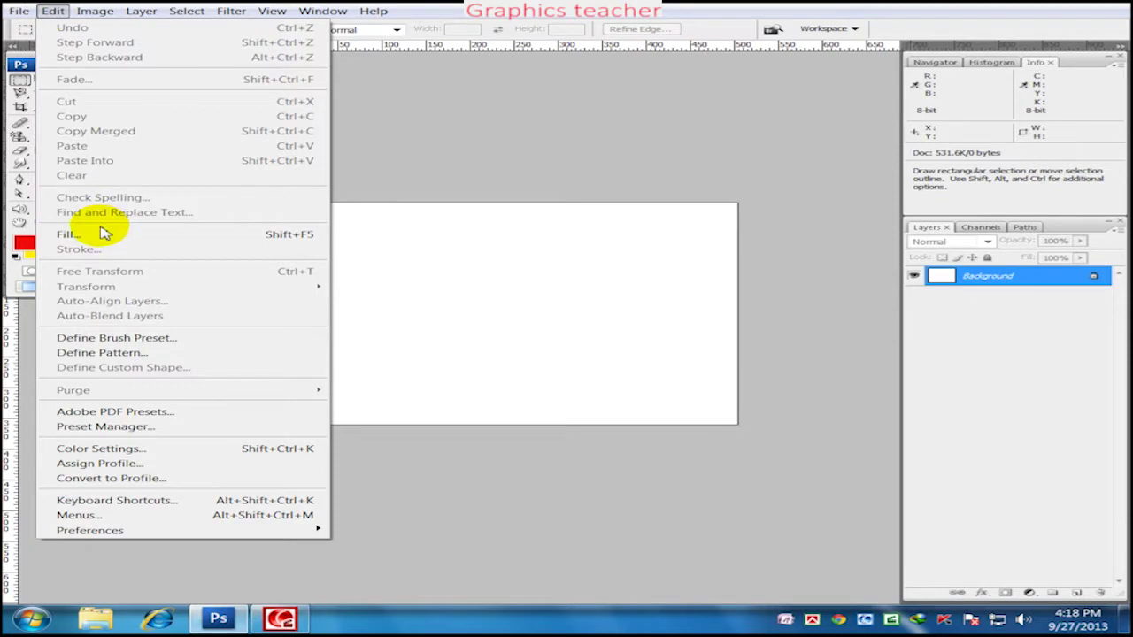
pyautogui.click(98, 236)
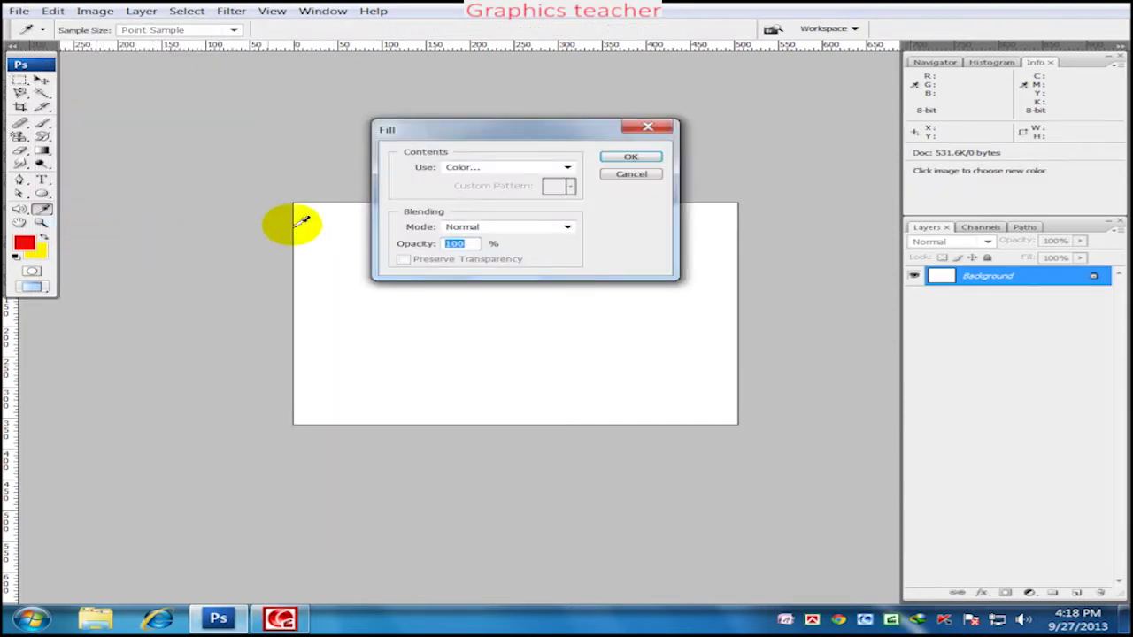
pyautogui.click(461, 167)
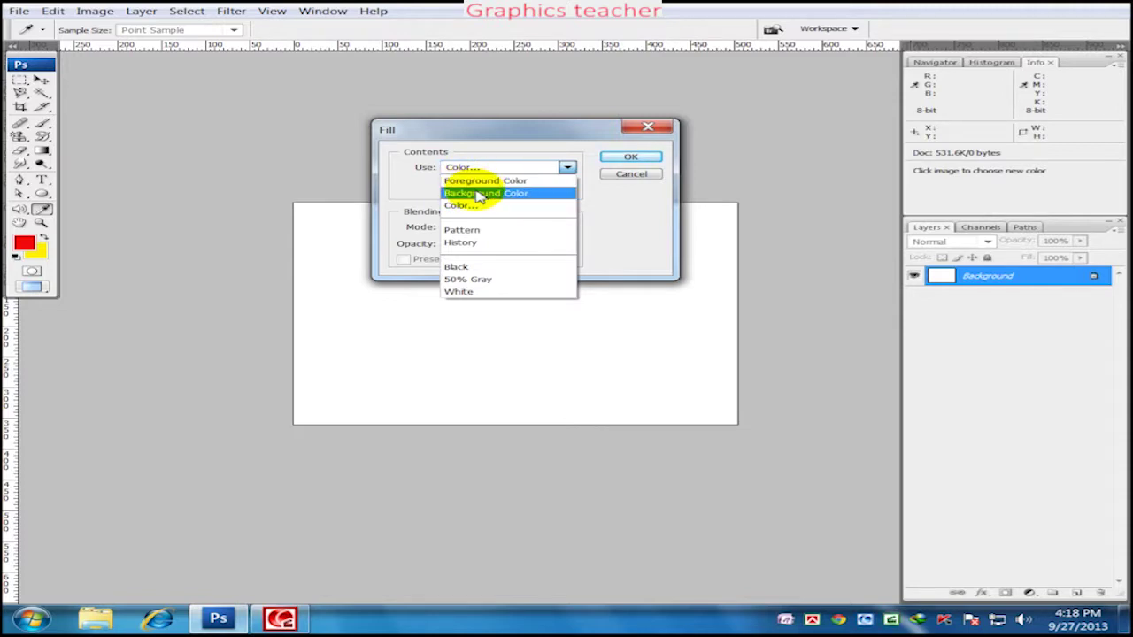
pyautogui.click(482, 193)
pyautogui.click(613, 158)
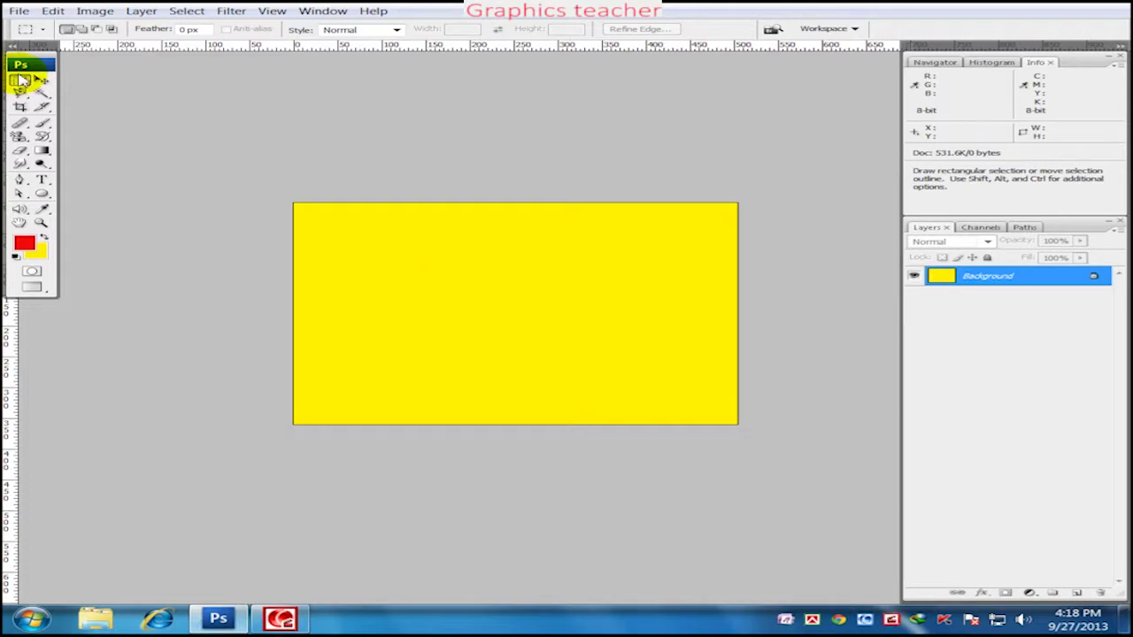
# Repaint the Background layer red using Edit > Fill set to Foreground Color
pyautogui.click(52, 10)
pyautogui.click(88, 235)
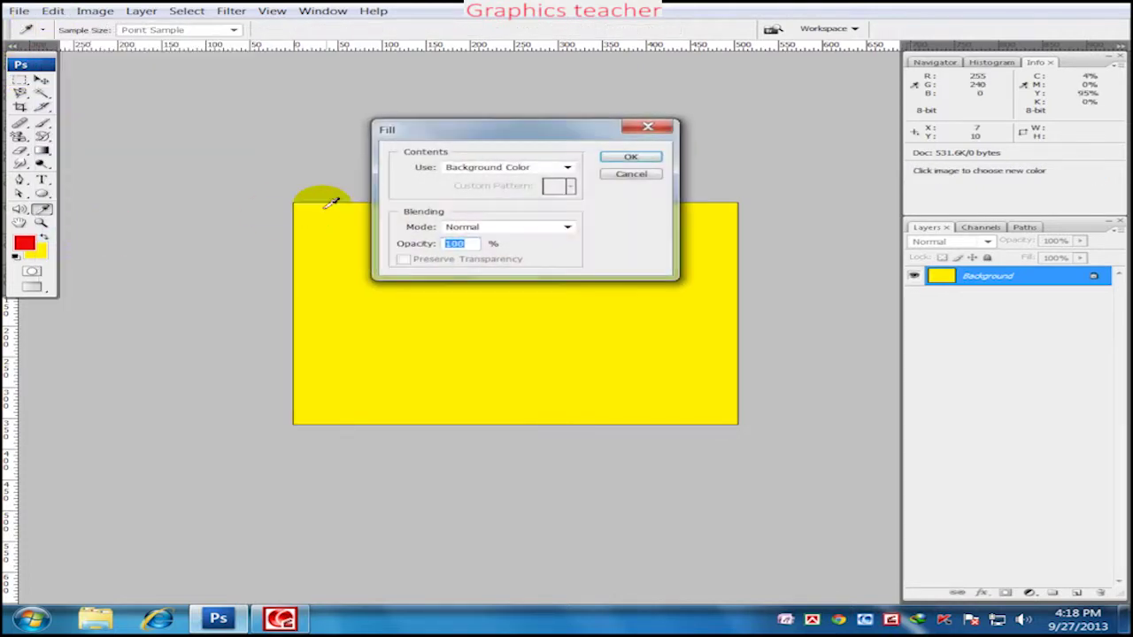
pyautogui.click(459, 168)
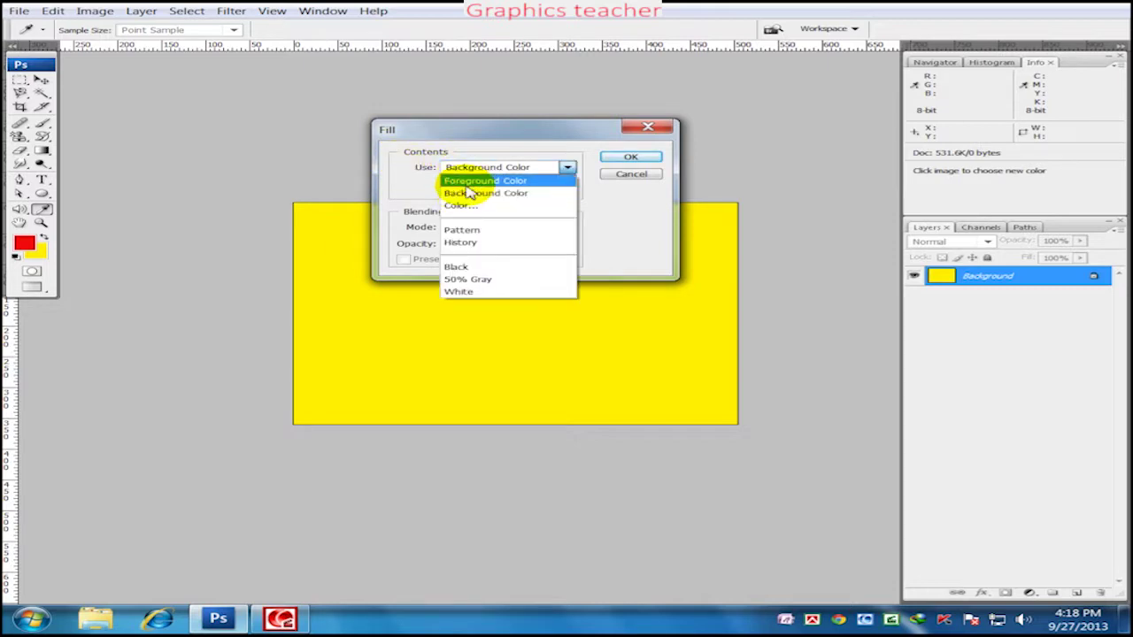
pyautogui.click(466, 181)
pyautogui.click(630, 159)
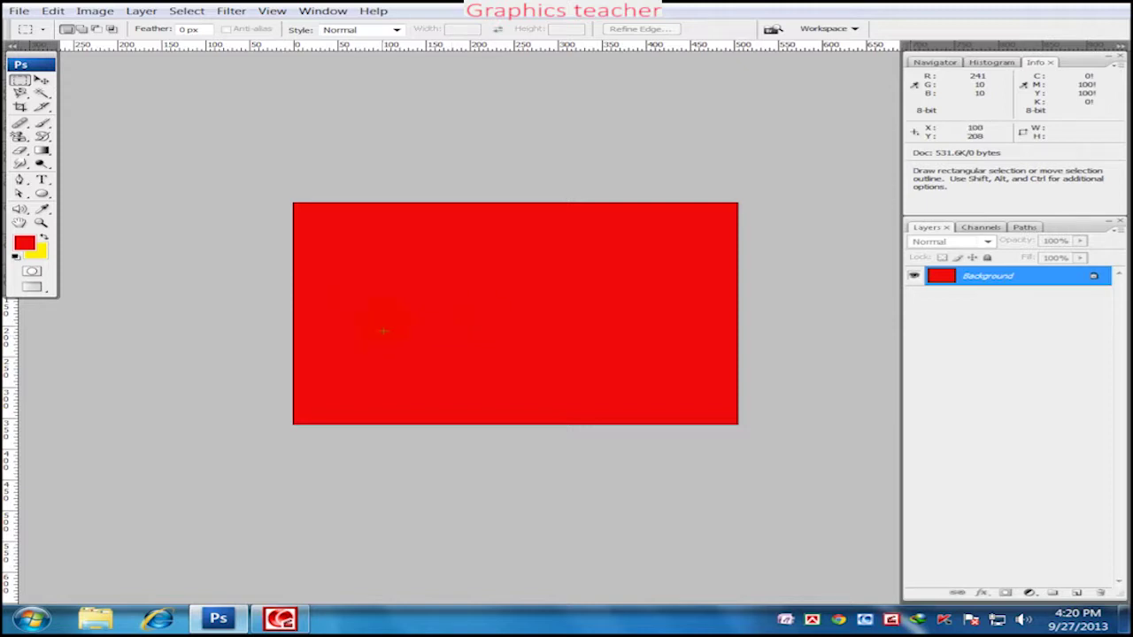
# Marquee a wide rectangular band across the upper-middle canvas and add an empty Layer 1
pyautogui.rightClick(20, 81)
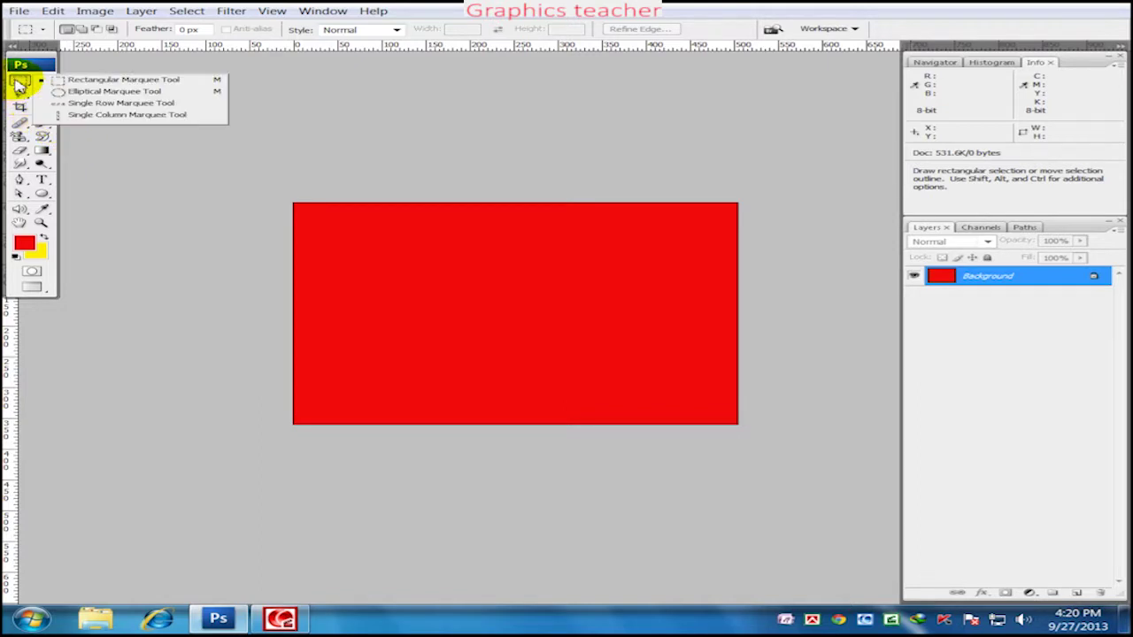
pyautogui.click(86, 80)
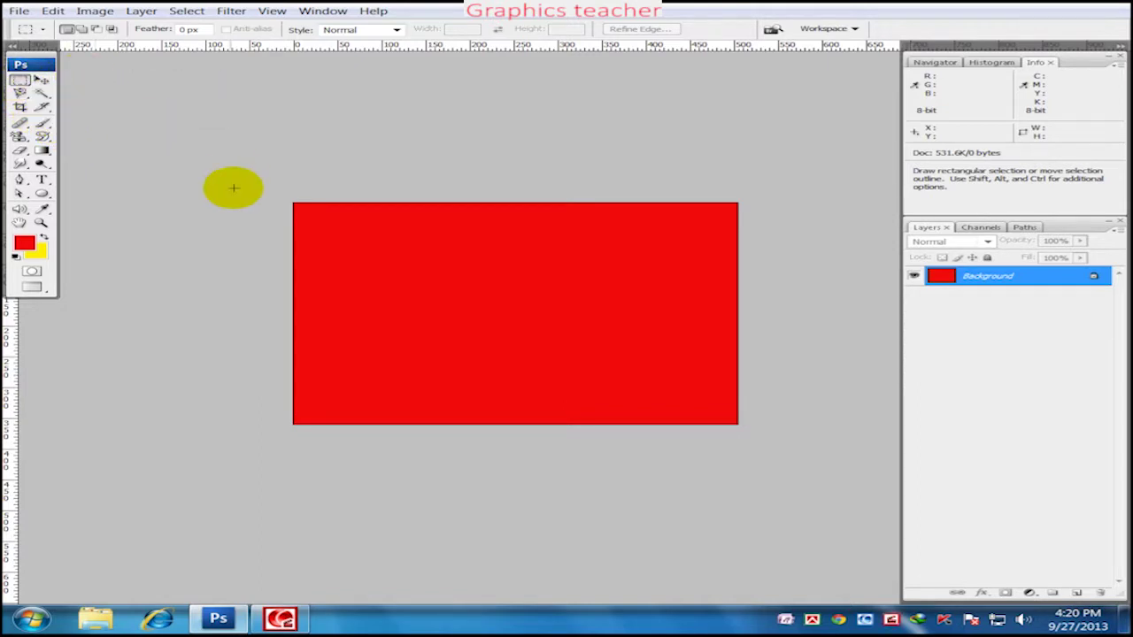
pyautogui.moveTo(225, 248); pyautogui.dragTo(779, 306)
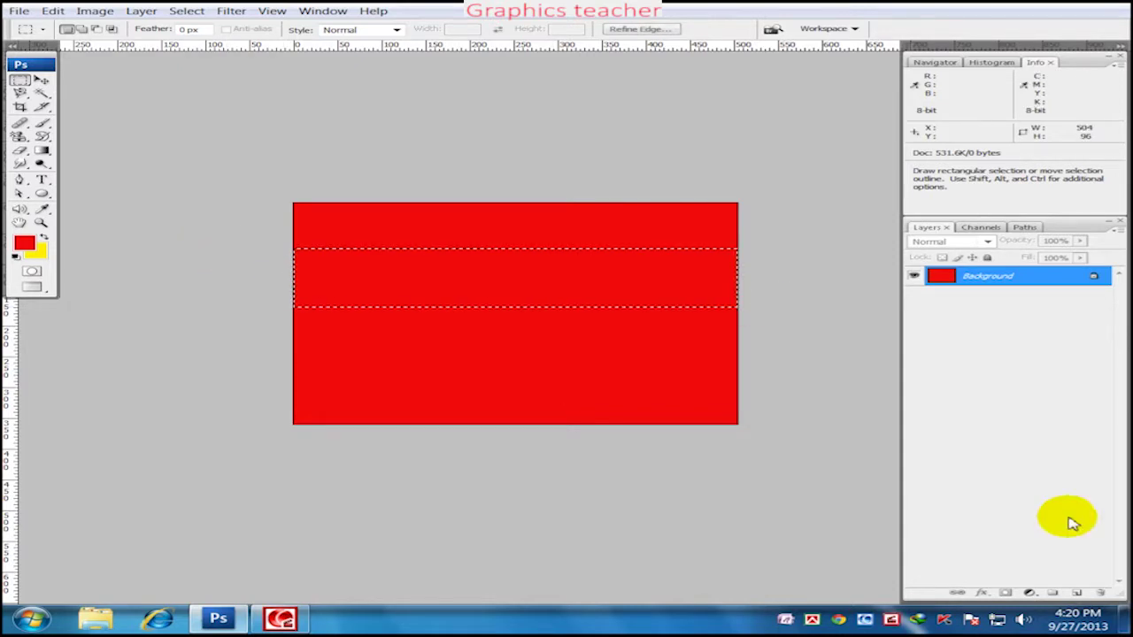
pyautogui.click(1084, 598)
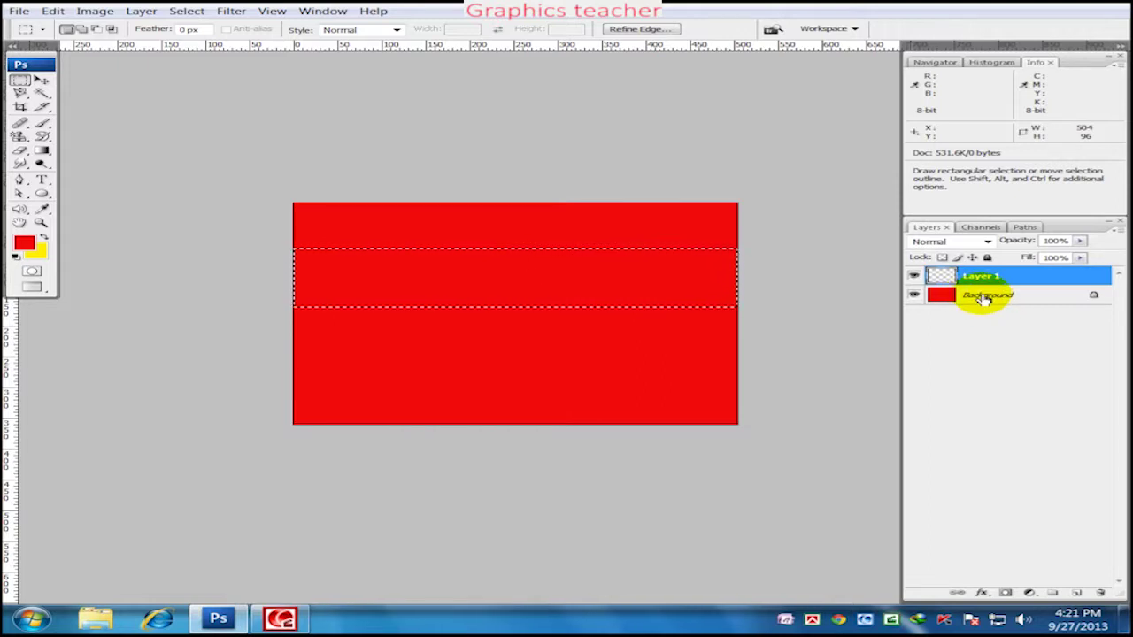
# On Layer 1, fill the selected band with the yellow background colour and deselect
pyautogui.click(978, 298)
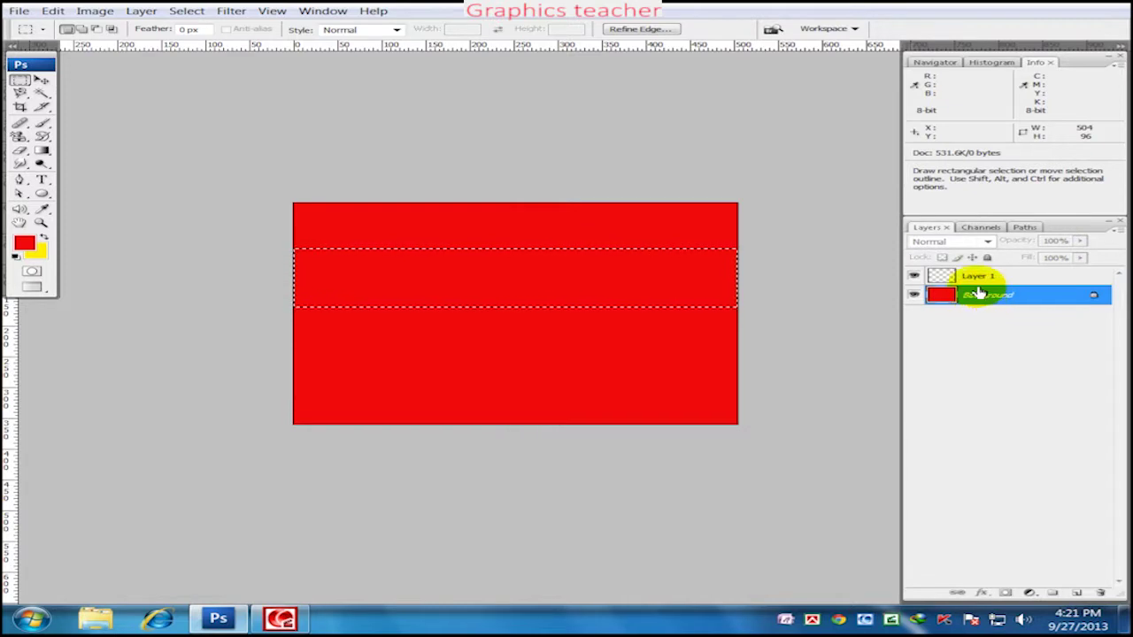
pyautogui.click(981, 279)
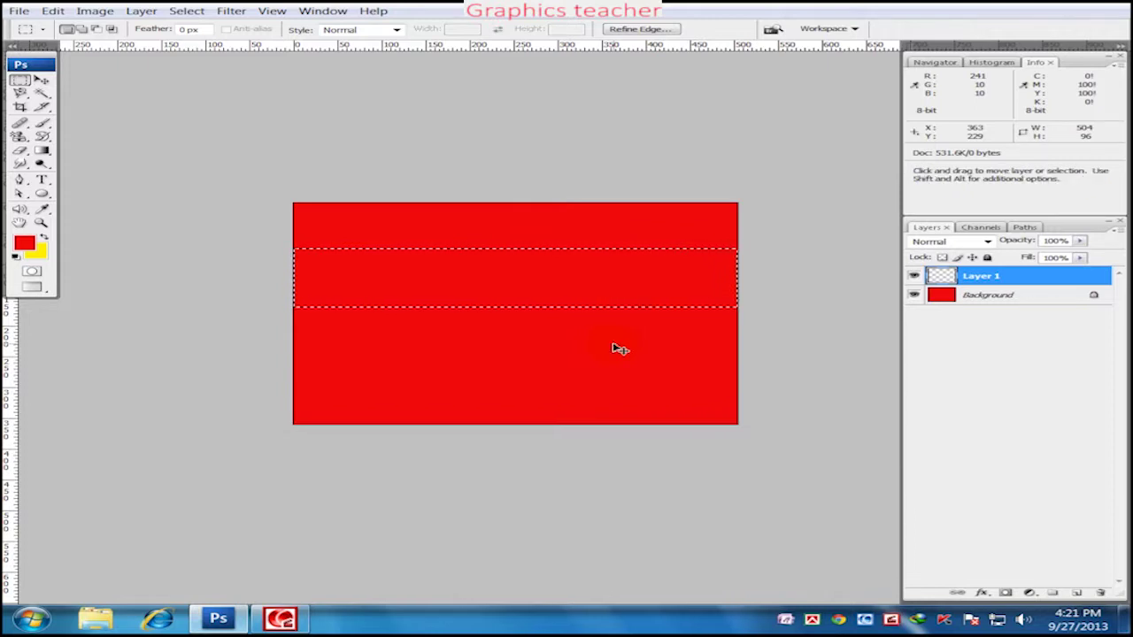
pyautogui.hotkey('ctrl', 'BackSpace')
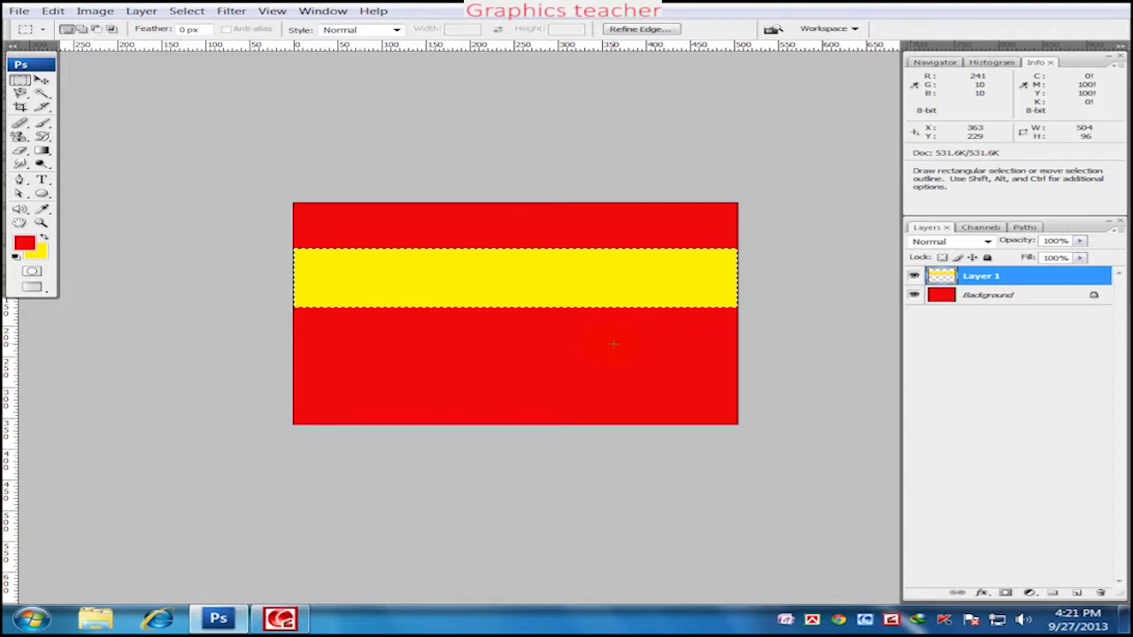
pyautogui.hotkey('ctrl', 'd')
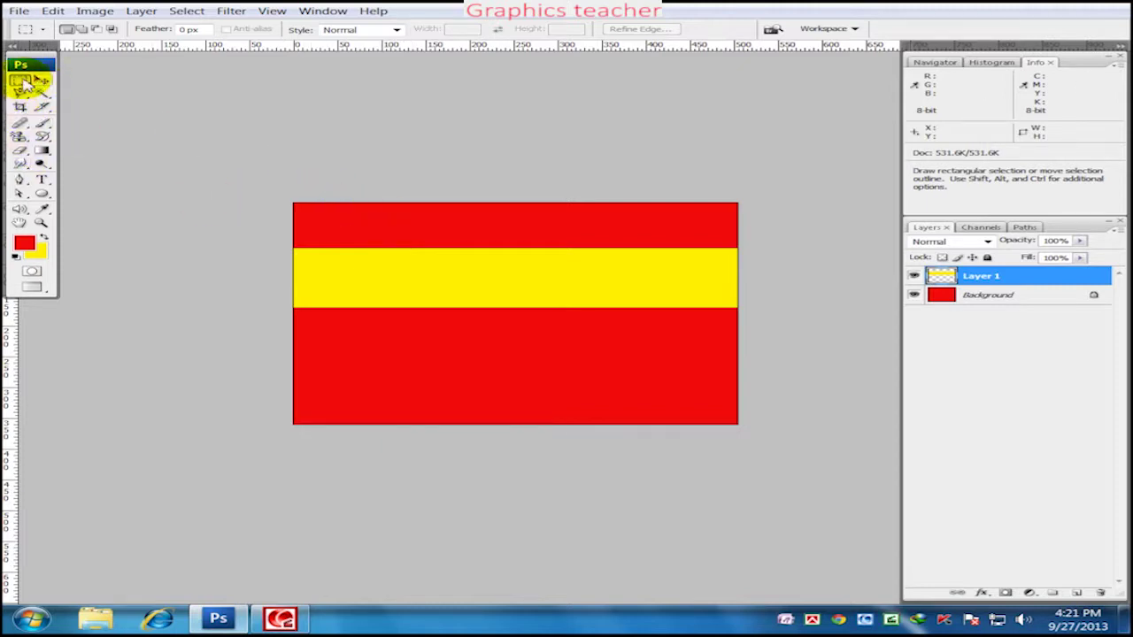
# Draw a roughly 201 × 203 px elliptical selection over the yellow band, left of centre
pyautogui.moveTo(20, 80); pyautogui.dragTo(69, 101)
pyautogui.click(72, 91)
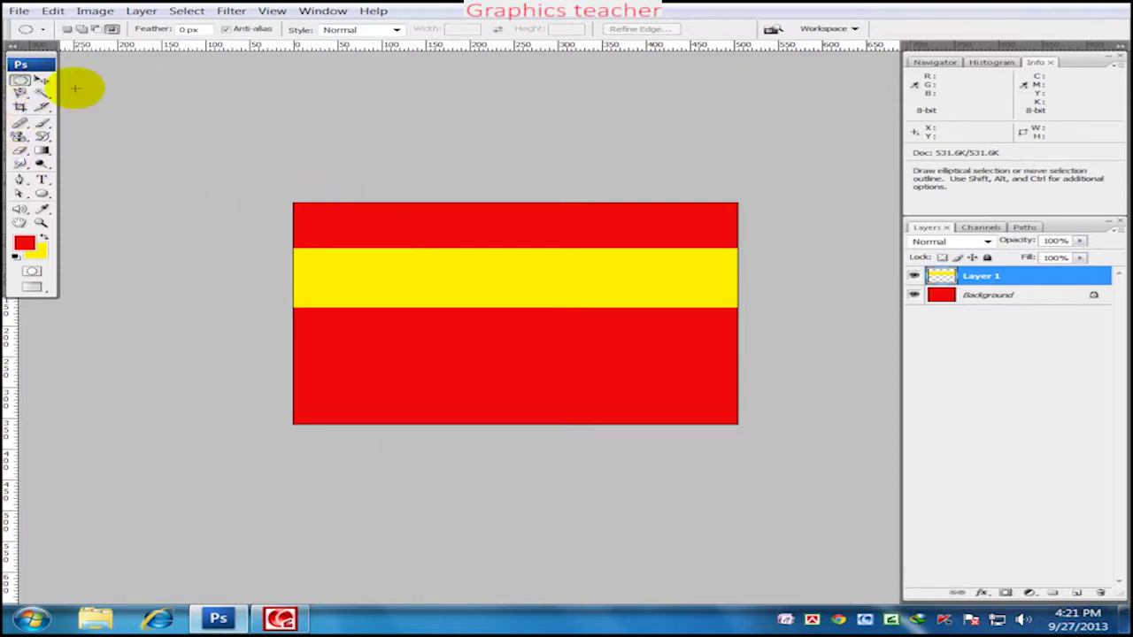
pyautogui.moveTo(406, 219); pyautogui.dragTo(581, 344)
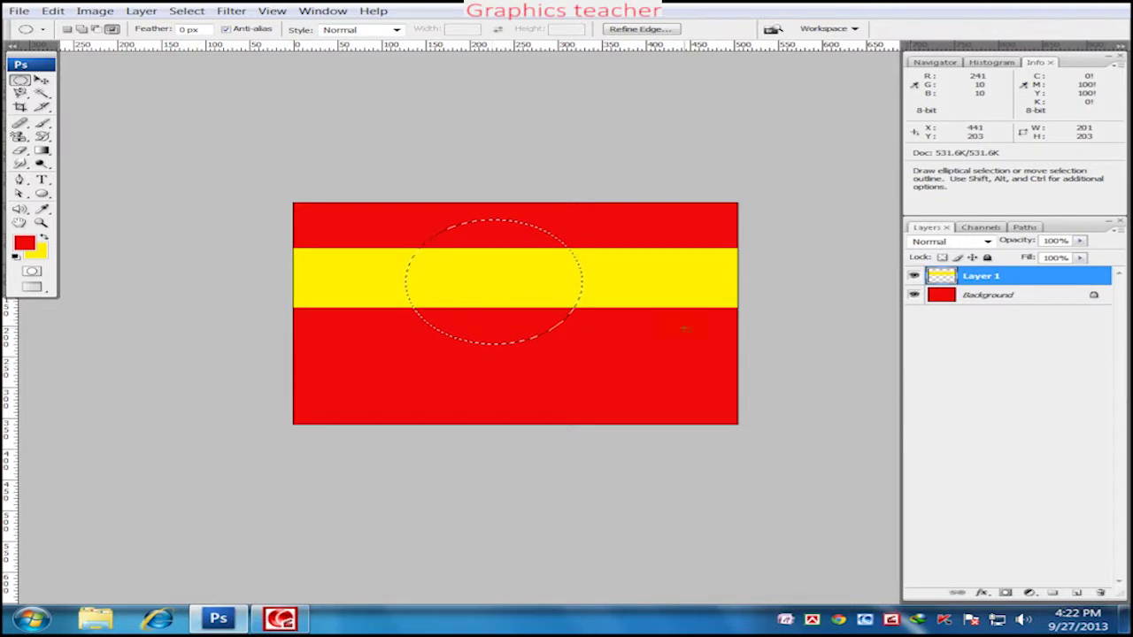
pyautogui.click(914, 296)
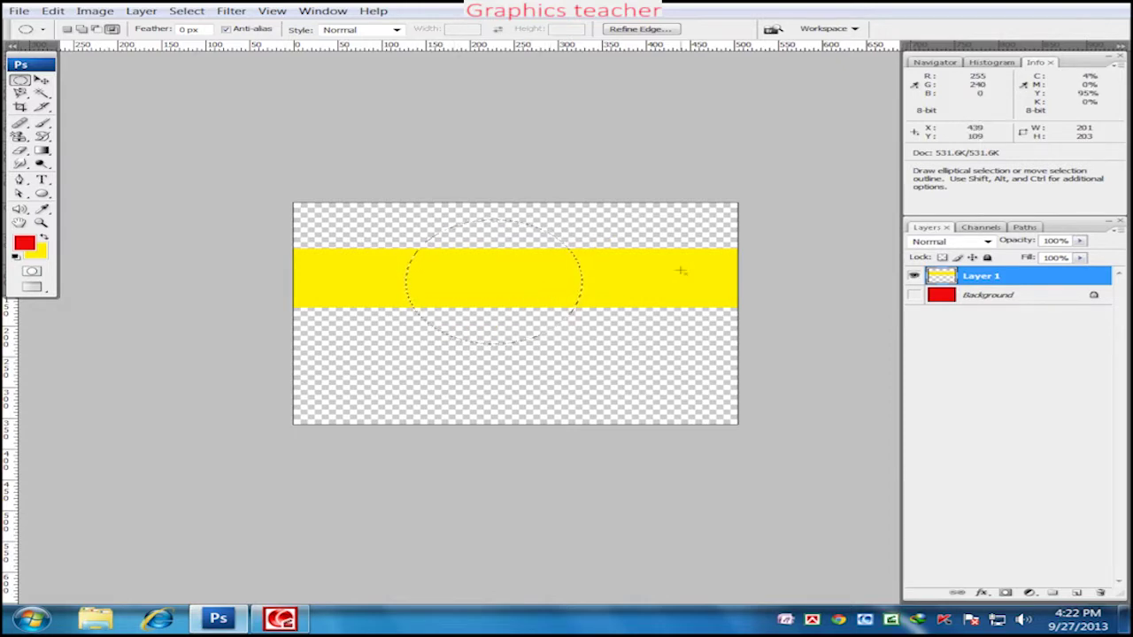
pyautogui.press('Delete')
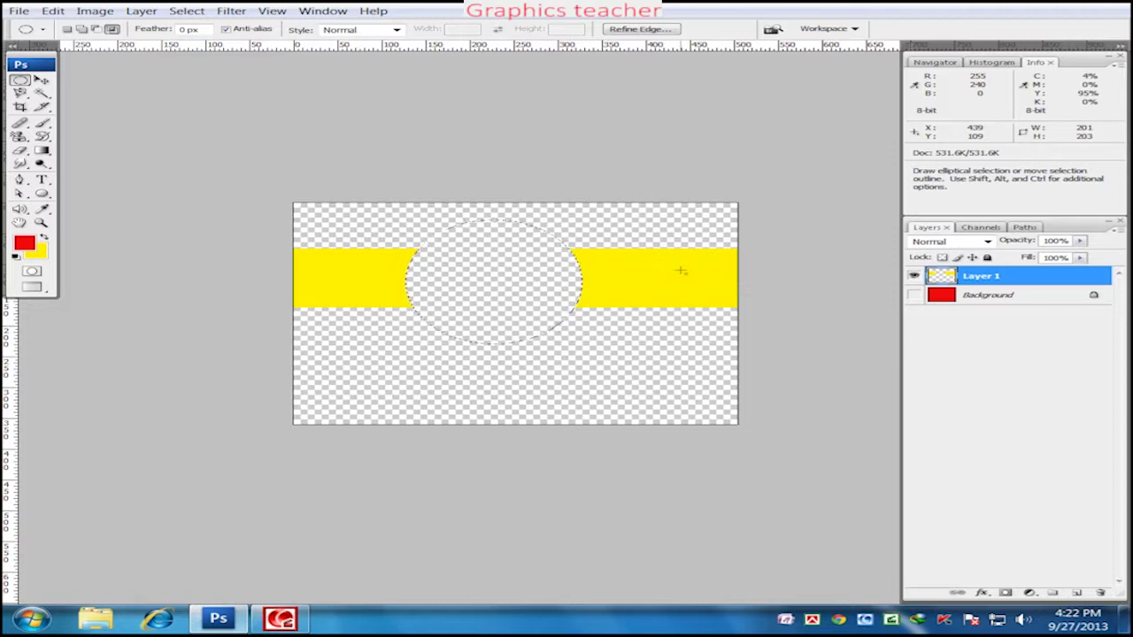
pyautogui.hotkey('ctrl', 'z')
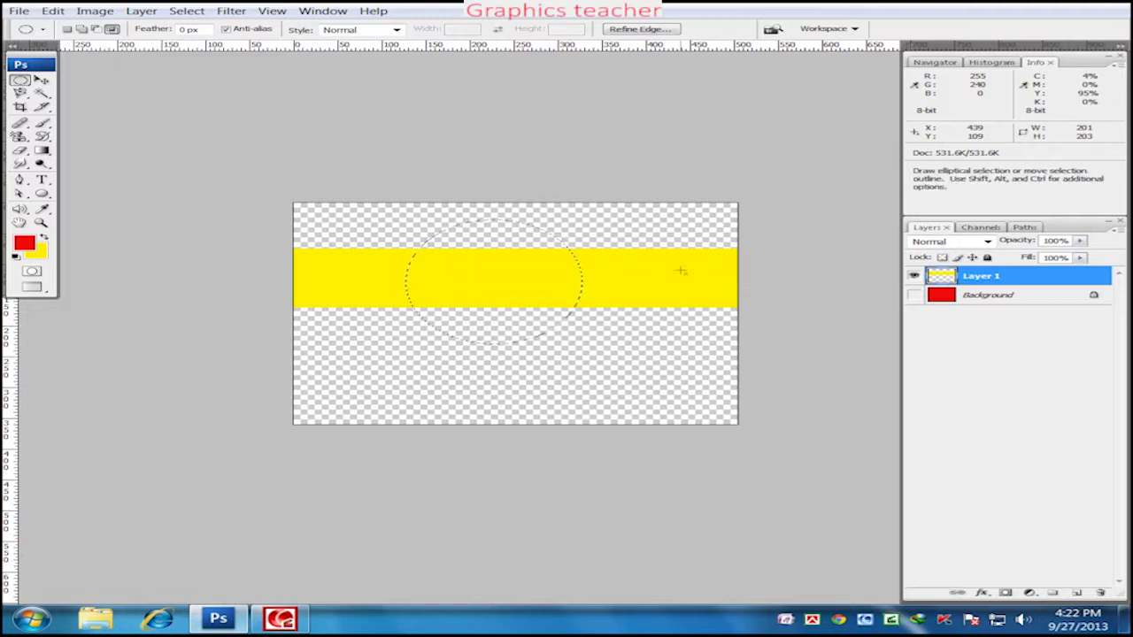
pyautogui.click(914, 295)
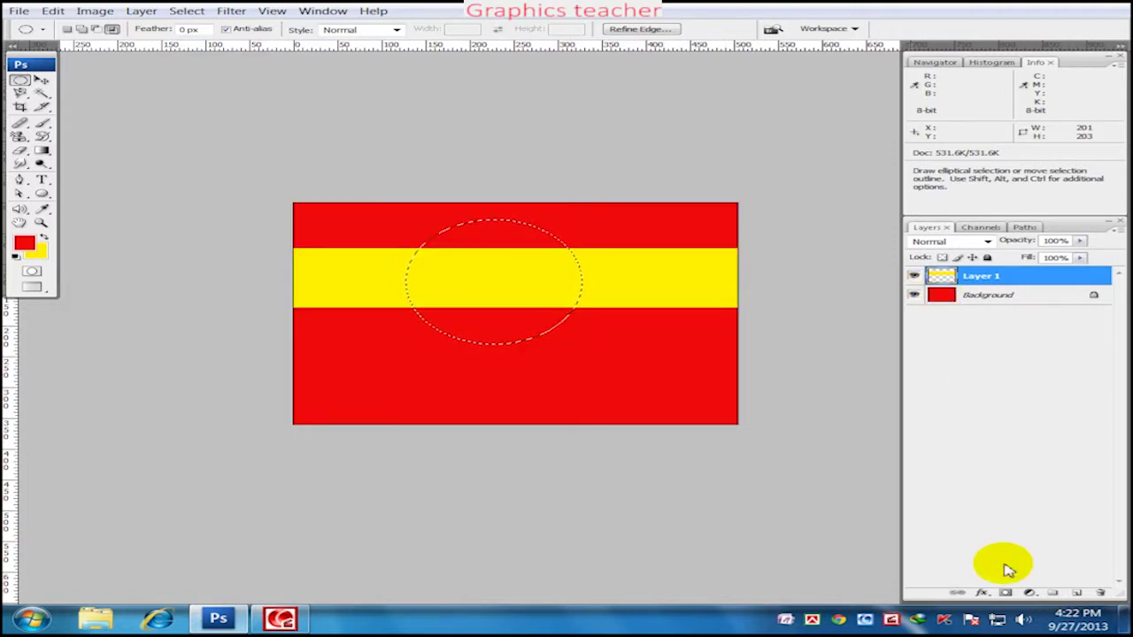
# Add empty Layer 2, briefly hide and re-show Layer 1 and Background, then deselect the circle
pyautogui.click(1077, 593)
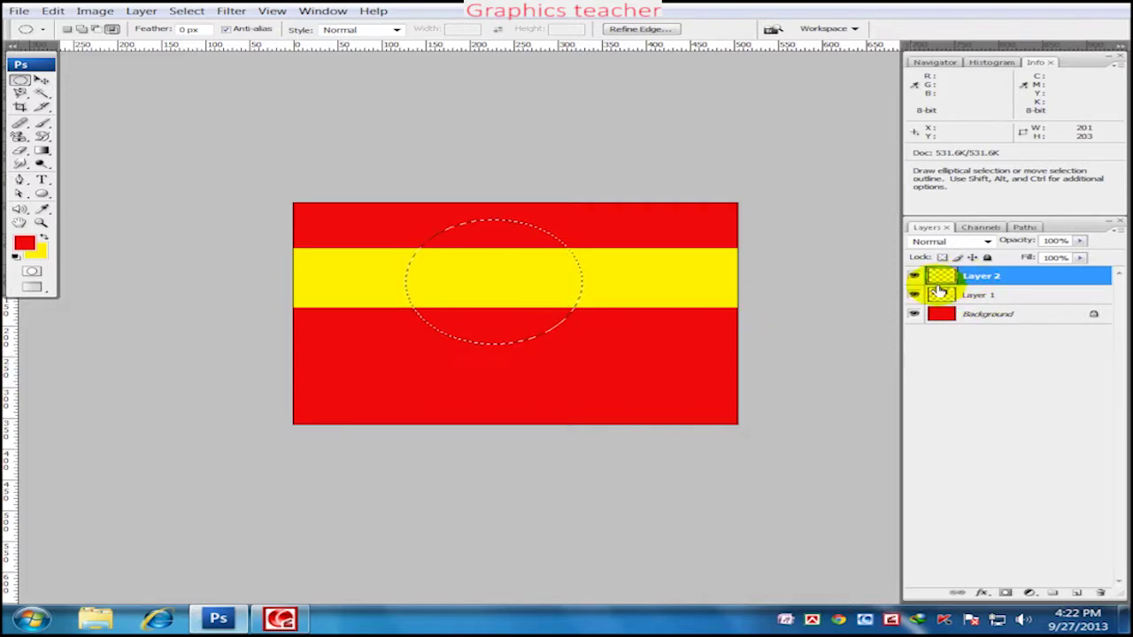
pyautogui.click(914, 295)
pyautogui.click(914, 314)
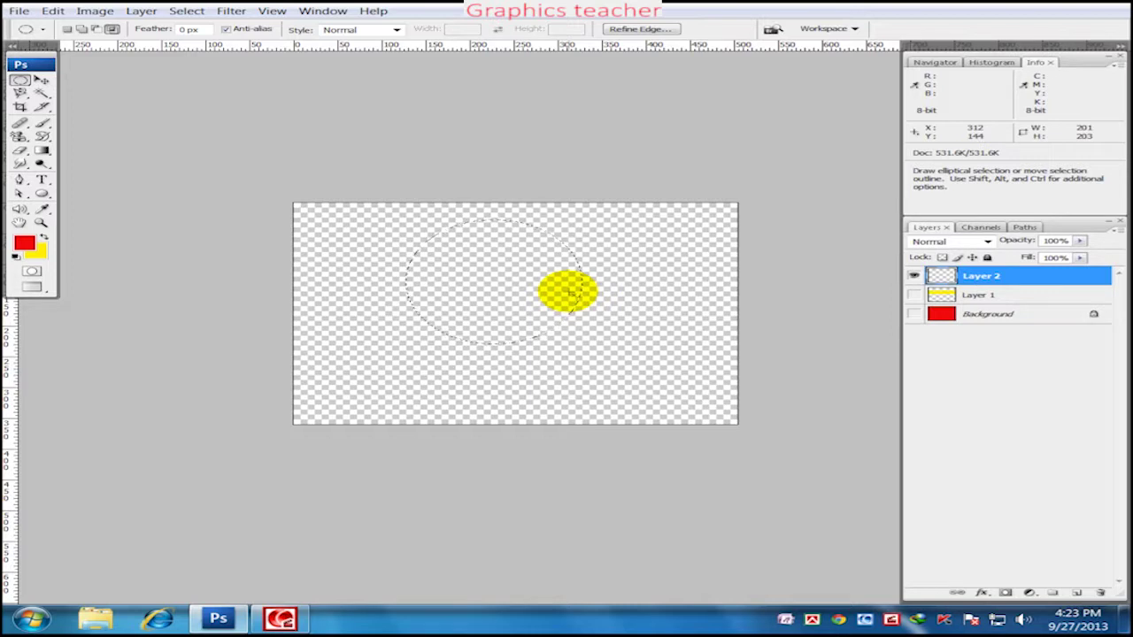
pyautogui.click(914, 294)
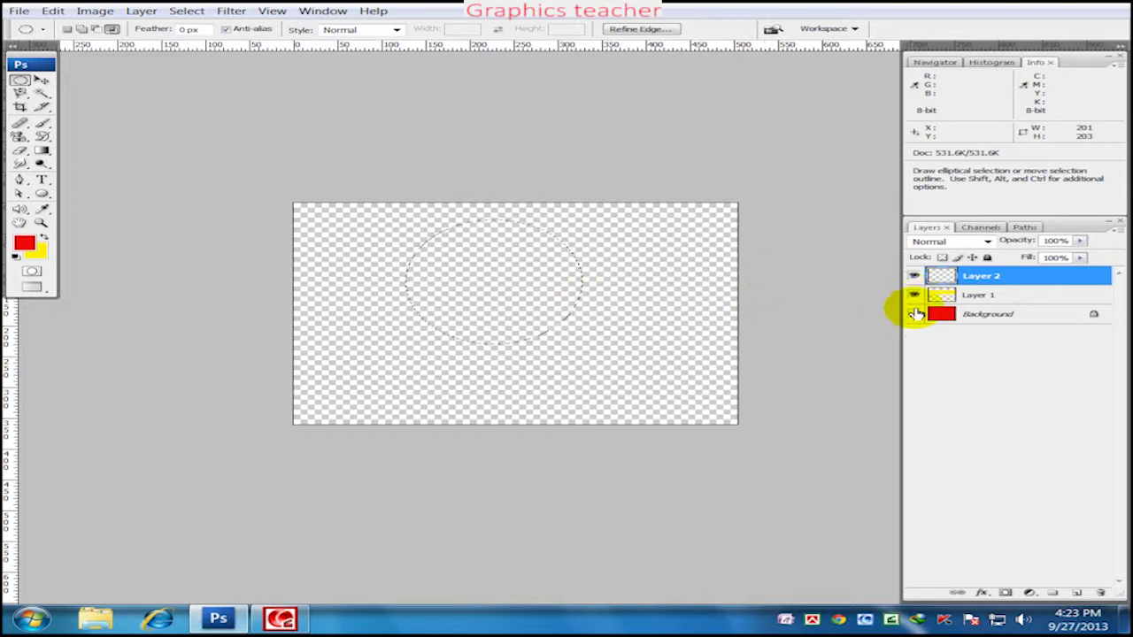
pyautogui.click(576, 265)
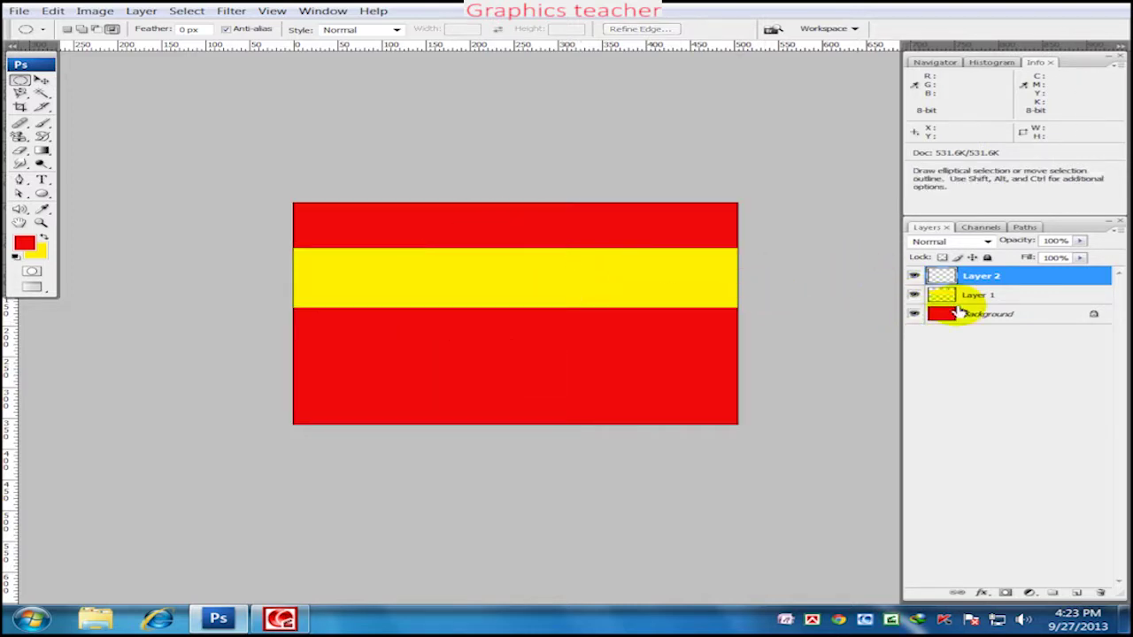
pyautogui.moveTo(410, 249); pyautogui.dragTo(530, 351)
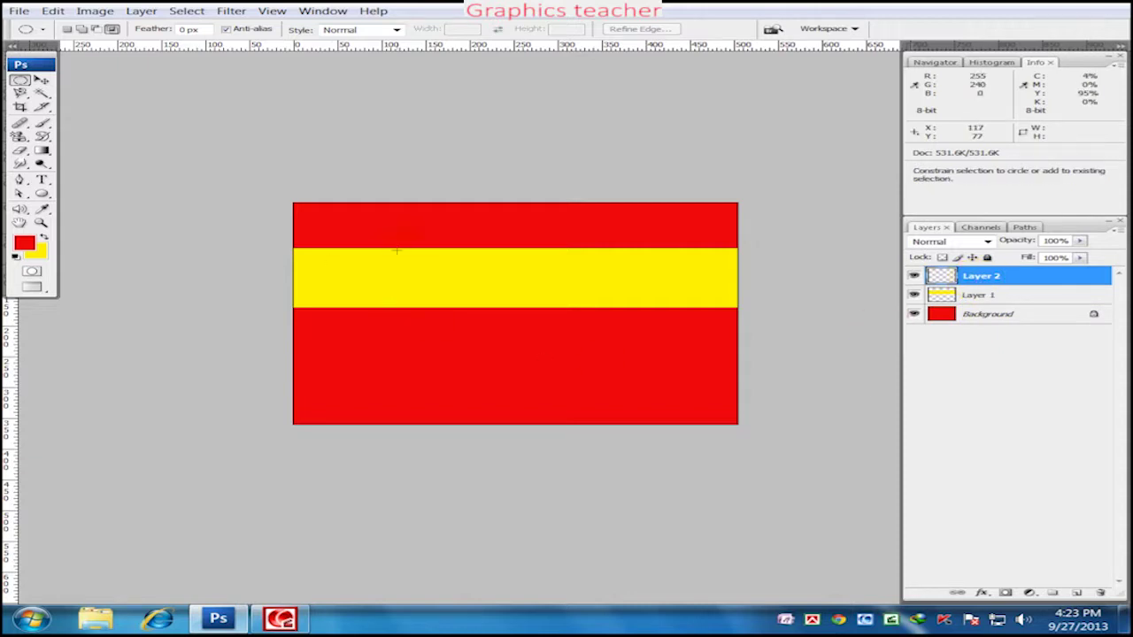
pyautogui.moveTo(529, 312); pyautogui.dragTo(541, 323)
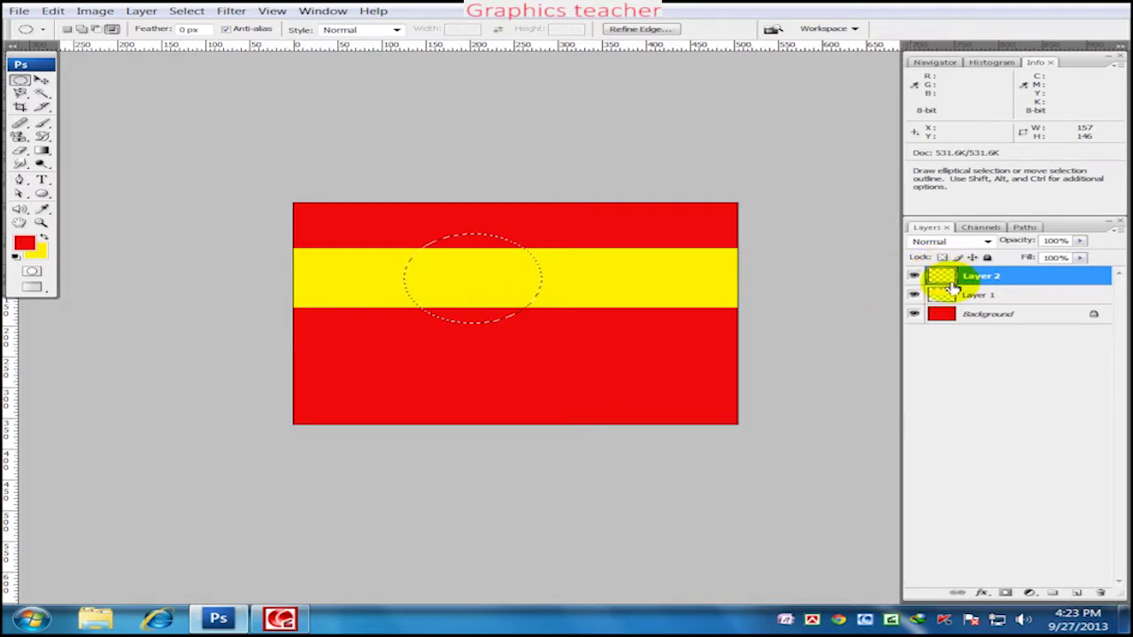
pyautogui.click(947, 294)
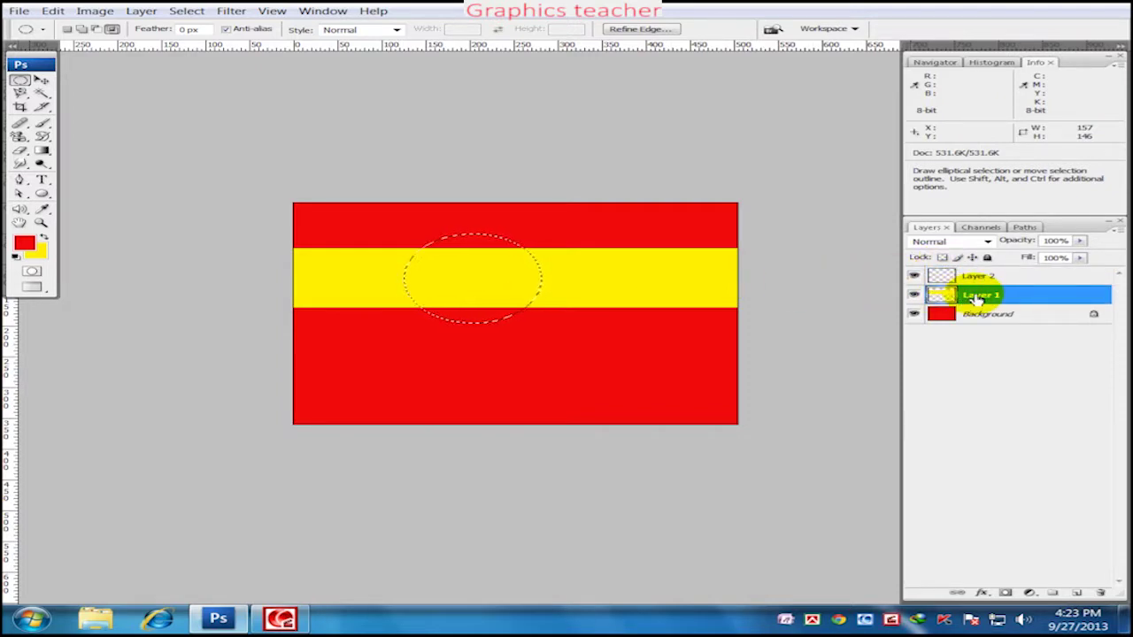
pyautogui.press('Delete')
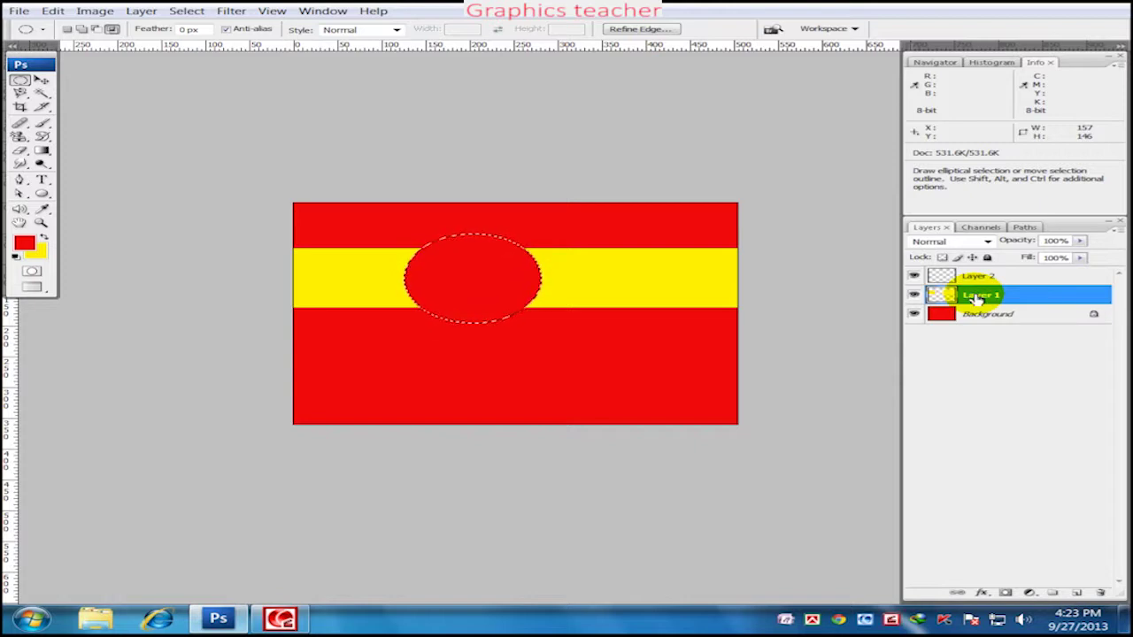
pyautogui.hotkey('ctrl', 'z')
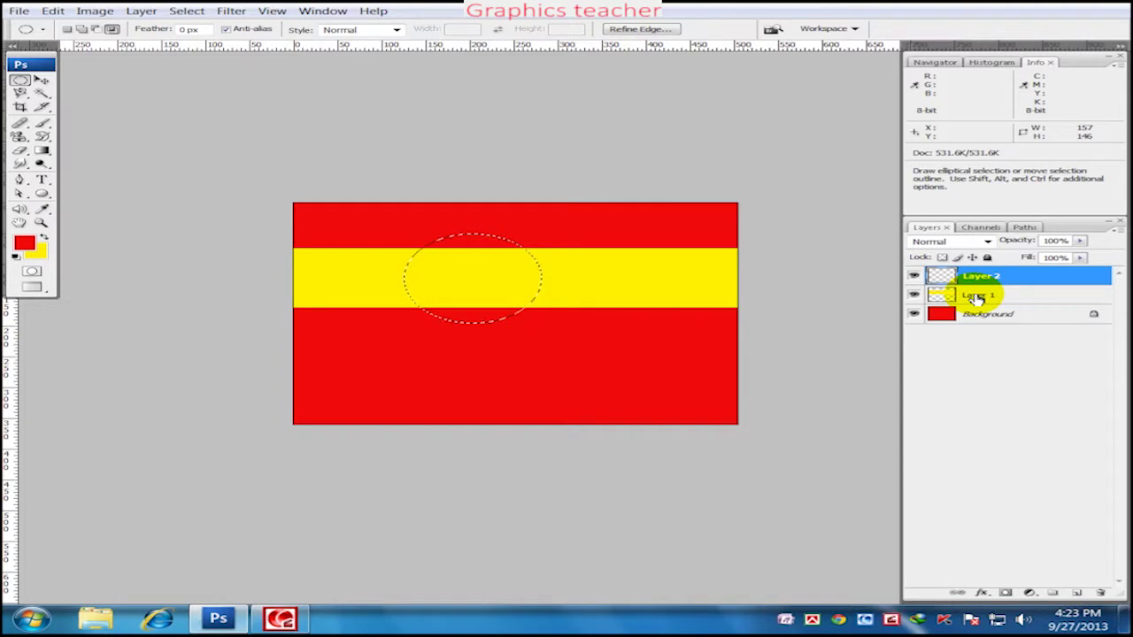
pyautogui.click(973, 316)
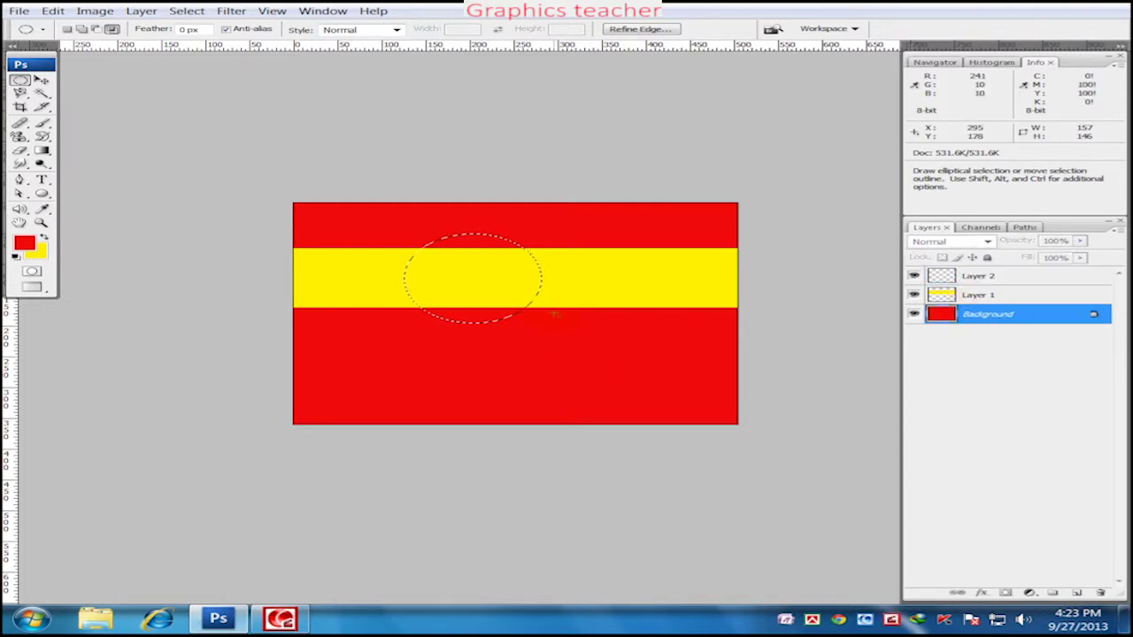
pyautogui.press('Delete')
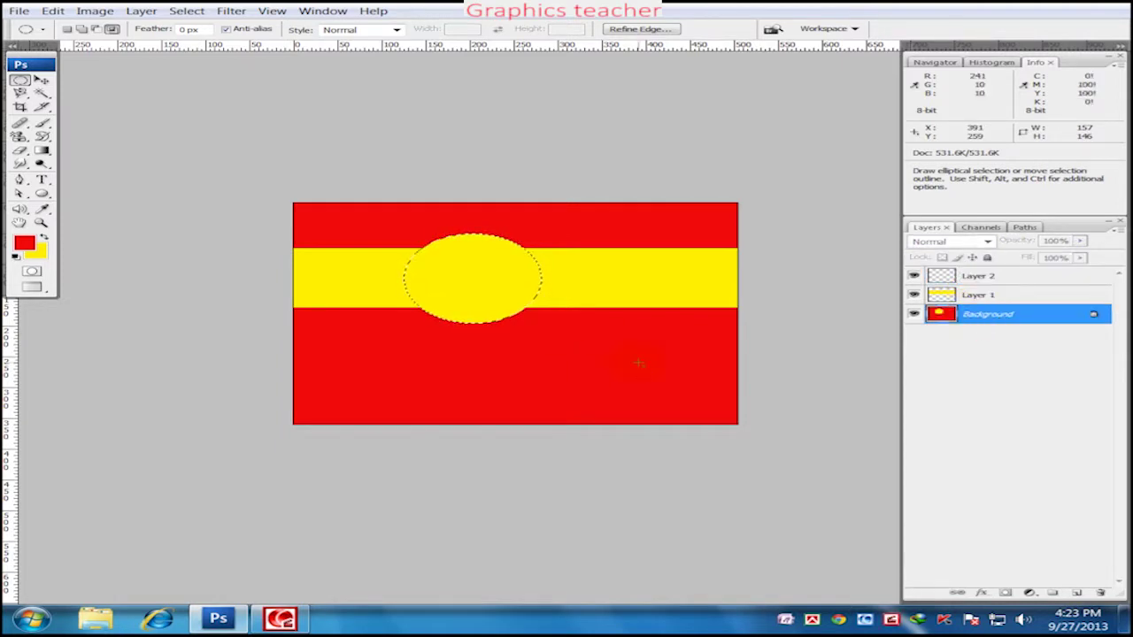
pyautogui.hotkey('ctrl', 'z')
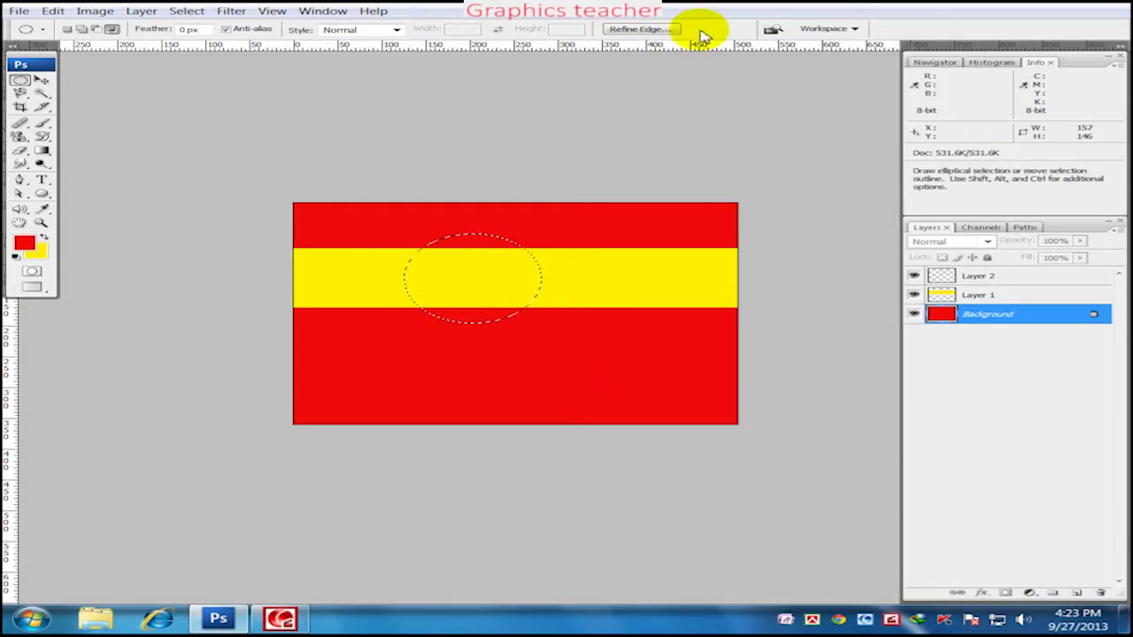
pyautogui.hotkey('ctrl', 'd')
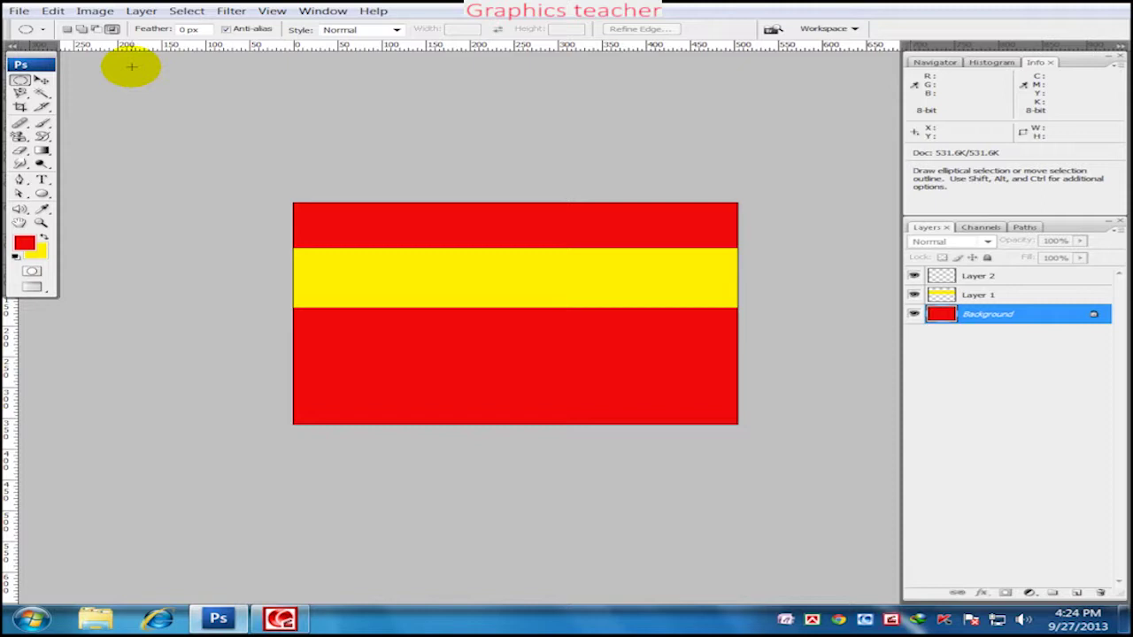
pyautogui.rightClick(23, 82)
pyautogui.click(22, 82)
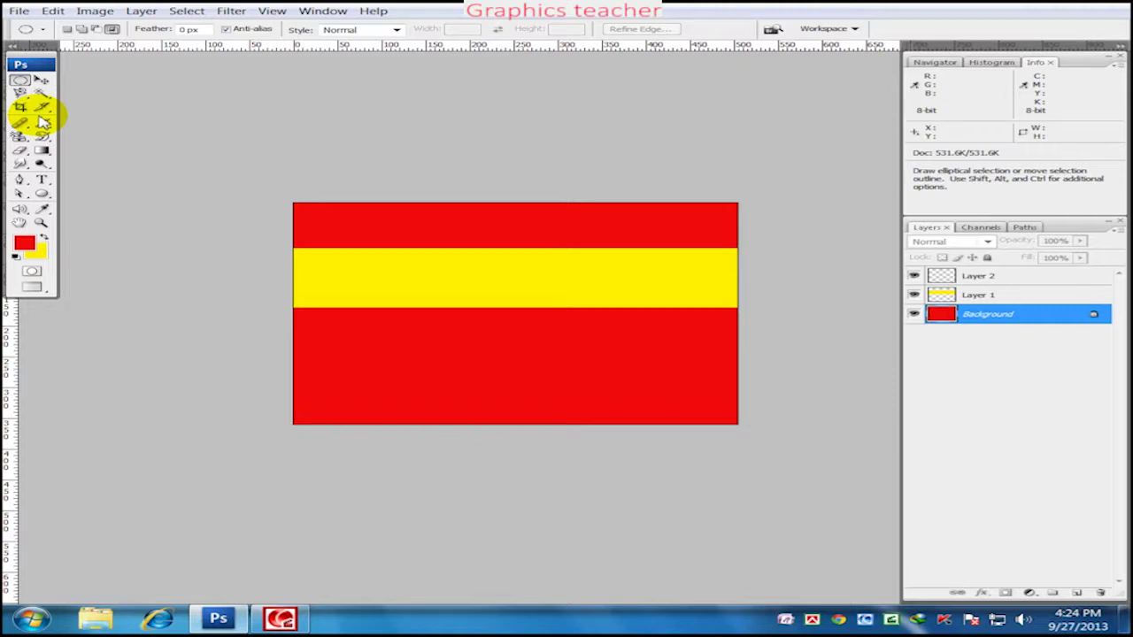
pyautogui.click(41, 82)
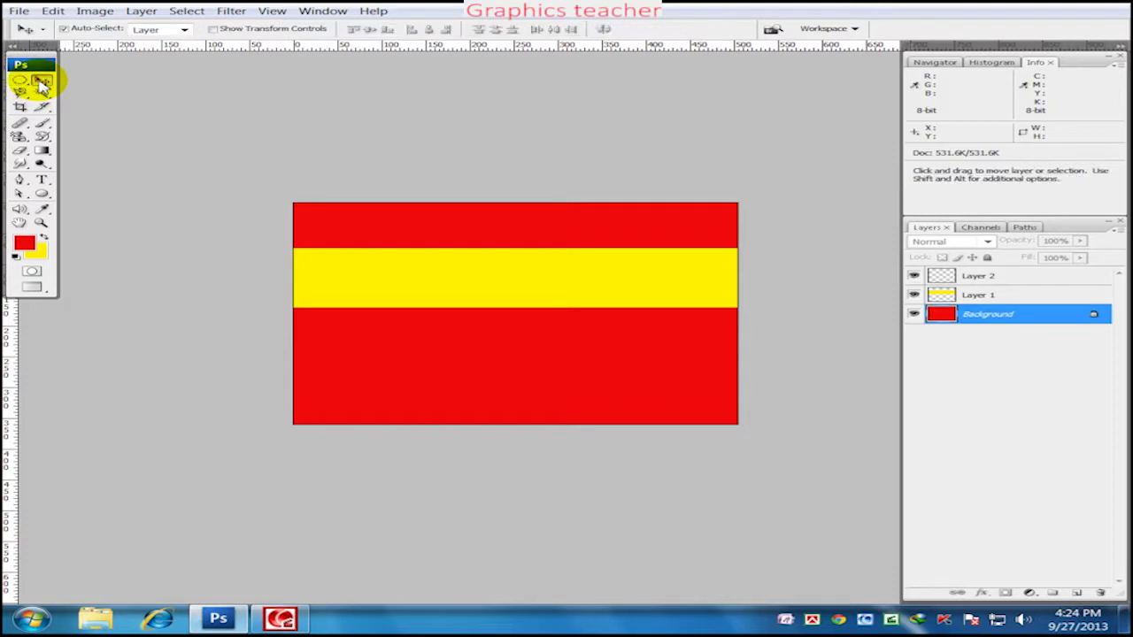
pyautogui.moveTo(21, 81); pyautogui.dragTo(88, 118)
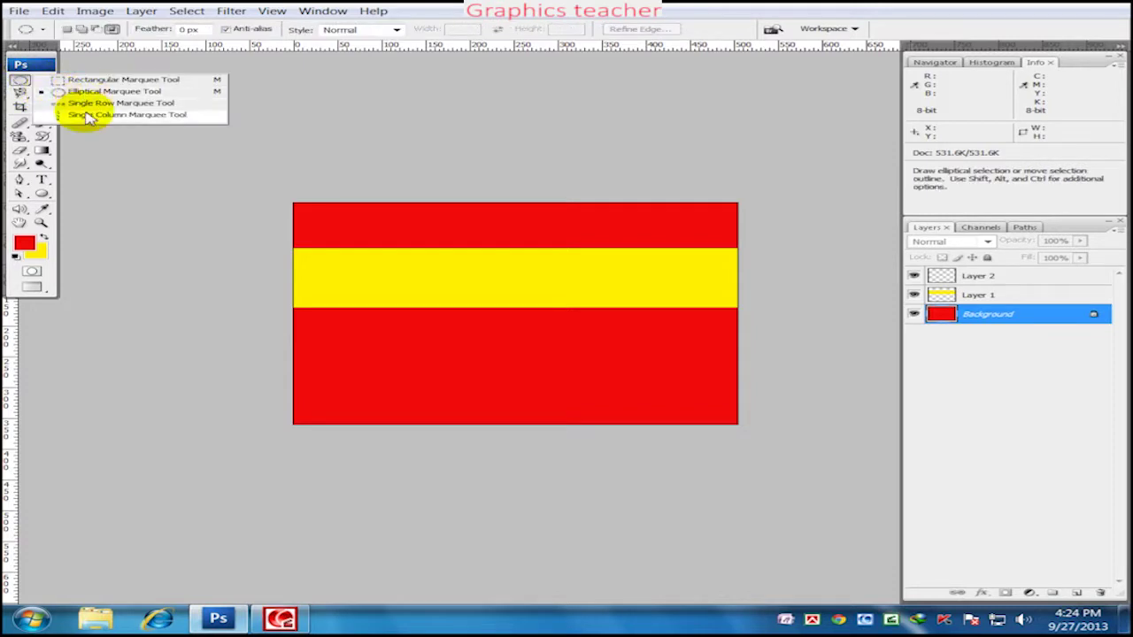
pyautogui.moveTo(21, 93); pyautogui.dragTo(76, 122)
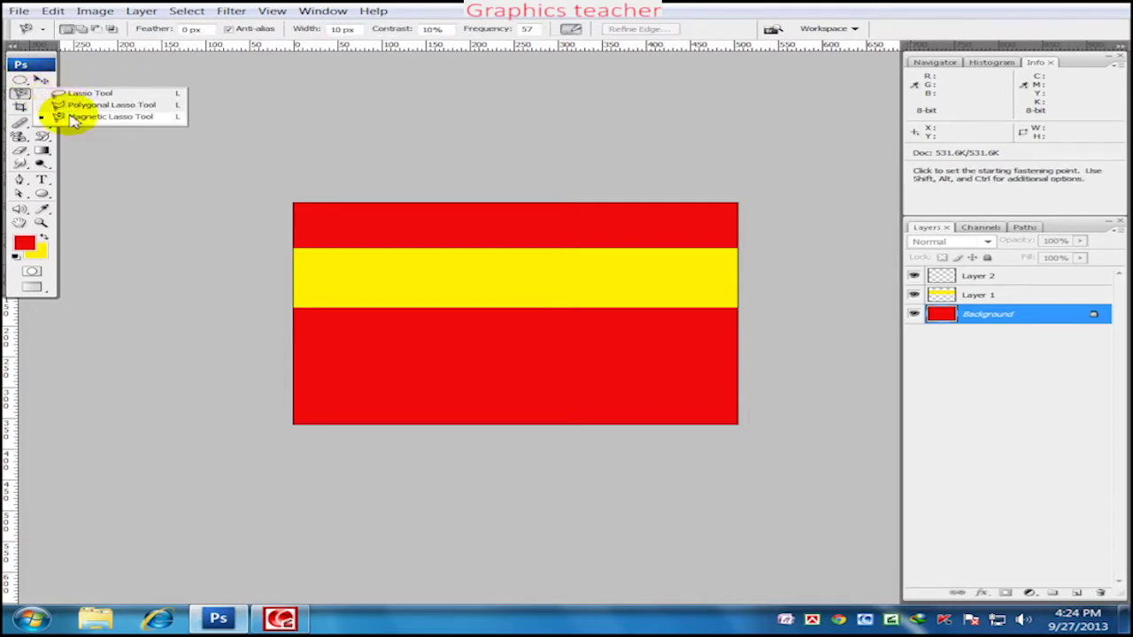
pyautogui.click(21, 107)
pyautogui.click(40, 106)
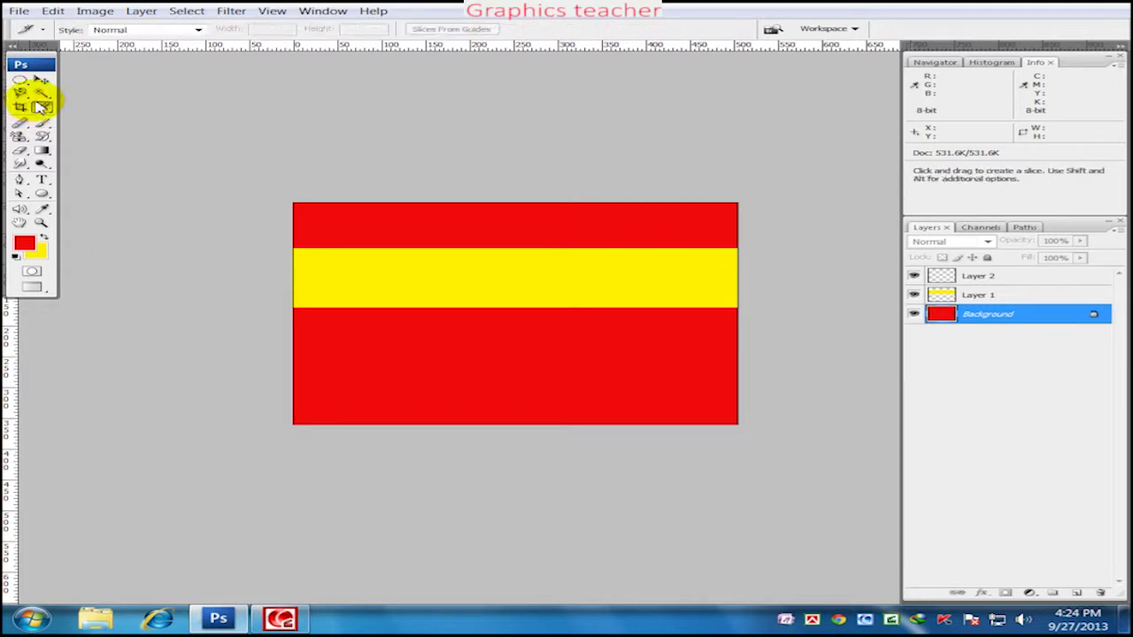
pyautogui.moveTo(41, 94); pyautogui.dragTo(95, 109)
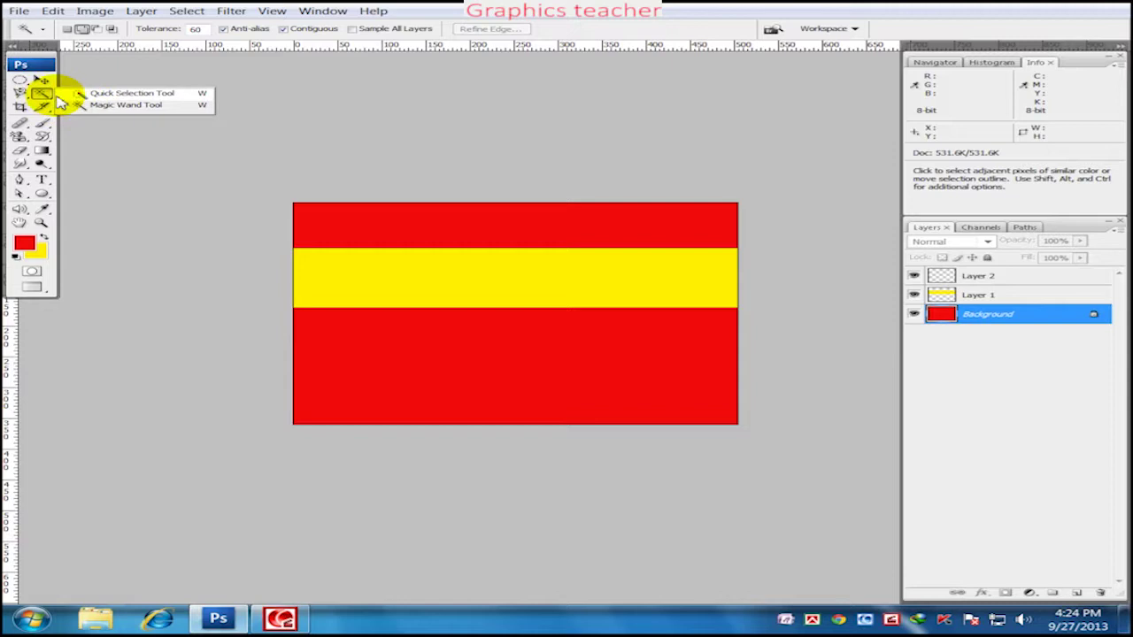
pyautogui.click(26, 80)
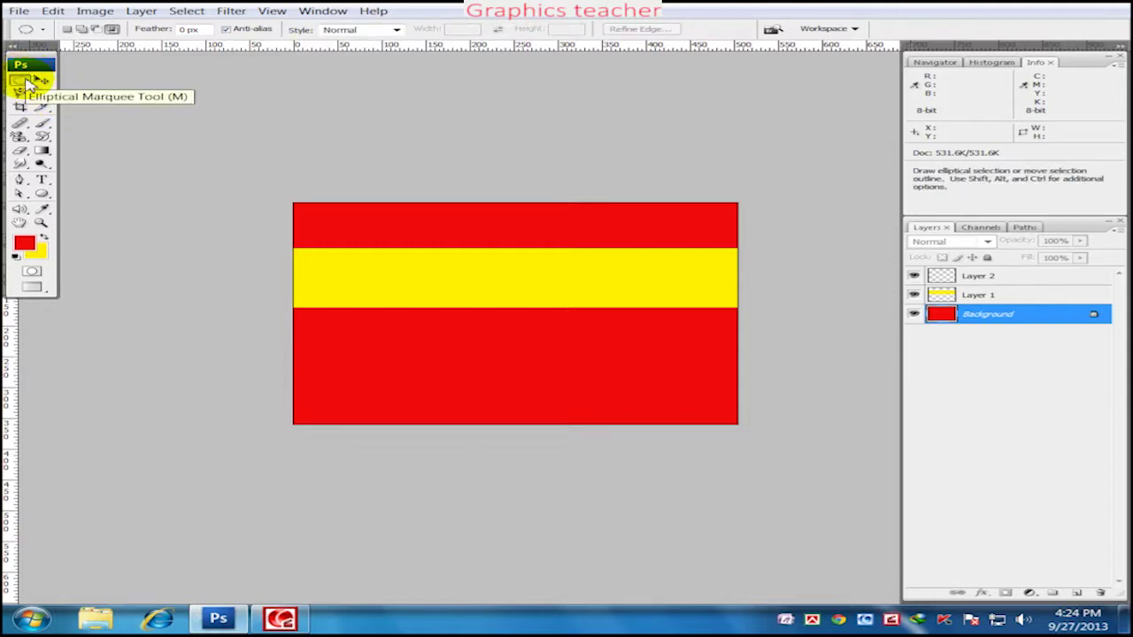
pyautogui.click(42, 81)
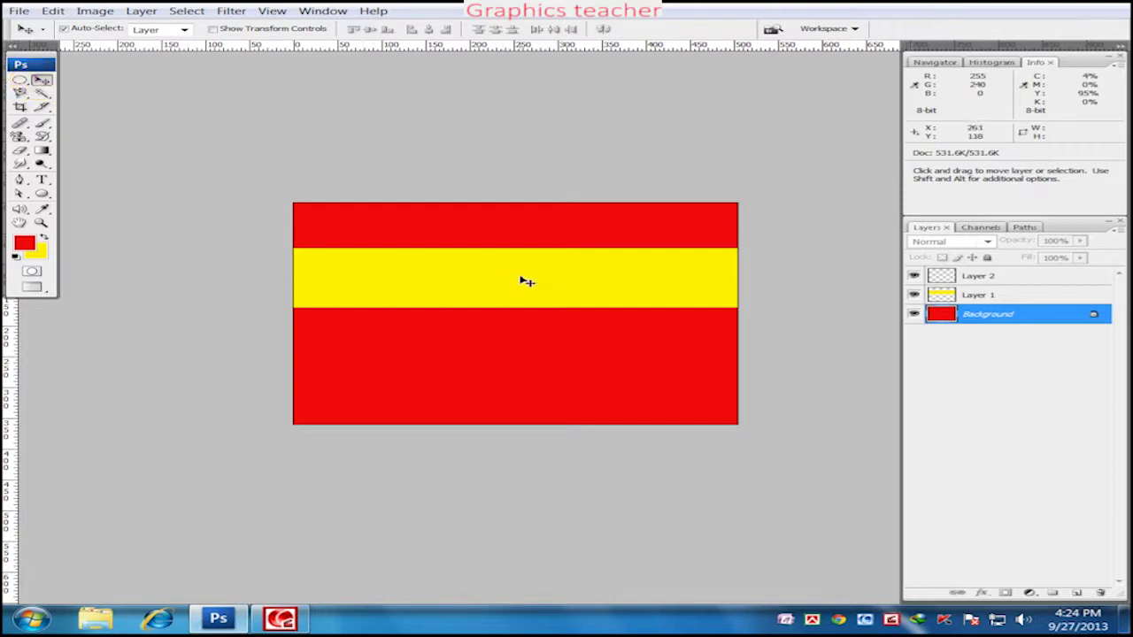
# Undo the yellow band's move so it spans the full width, and turn off Move-tool Auto-Select
pyautogui.moveTo(669, 288)
pyautogui.mouseDown()
pyautogui.moveTo(582, 289)
pyautogui.moveTo(570, 309)
pyautogui.mouseUp()
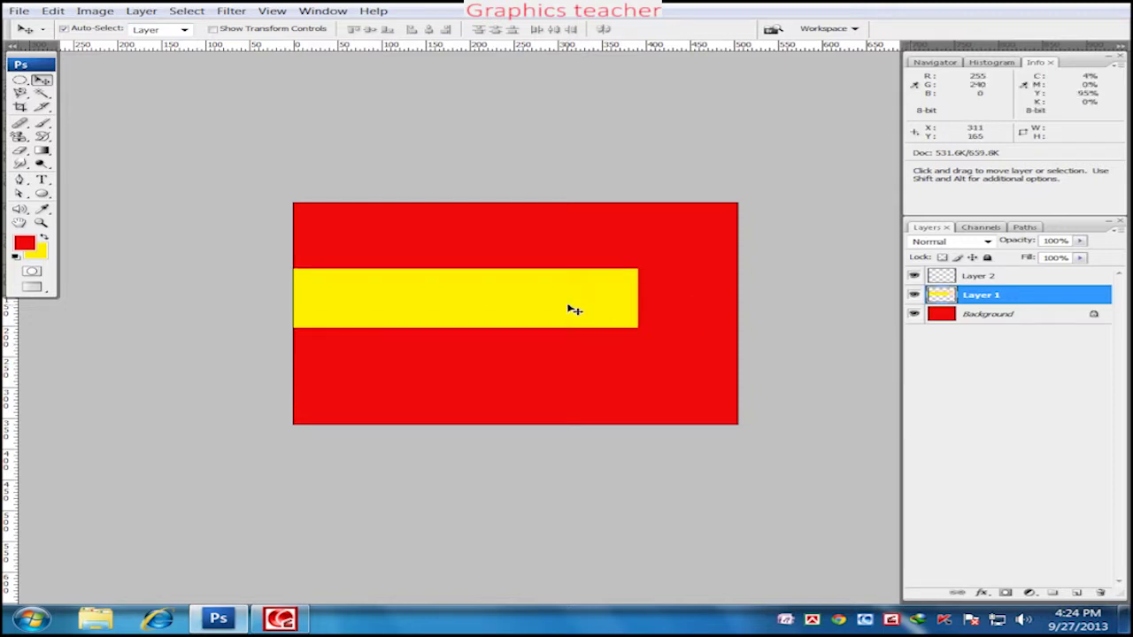
pyautogui.hotkey('ctrl', 'z')
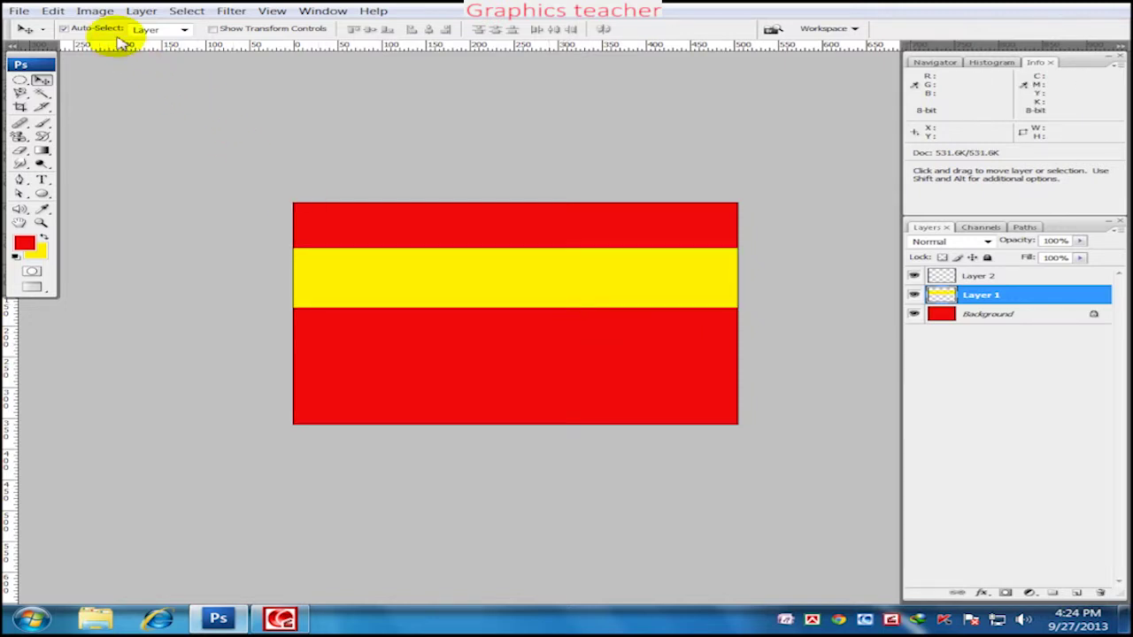
pyautogui.click(90, 30)
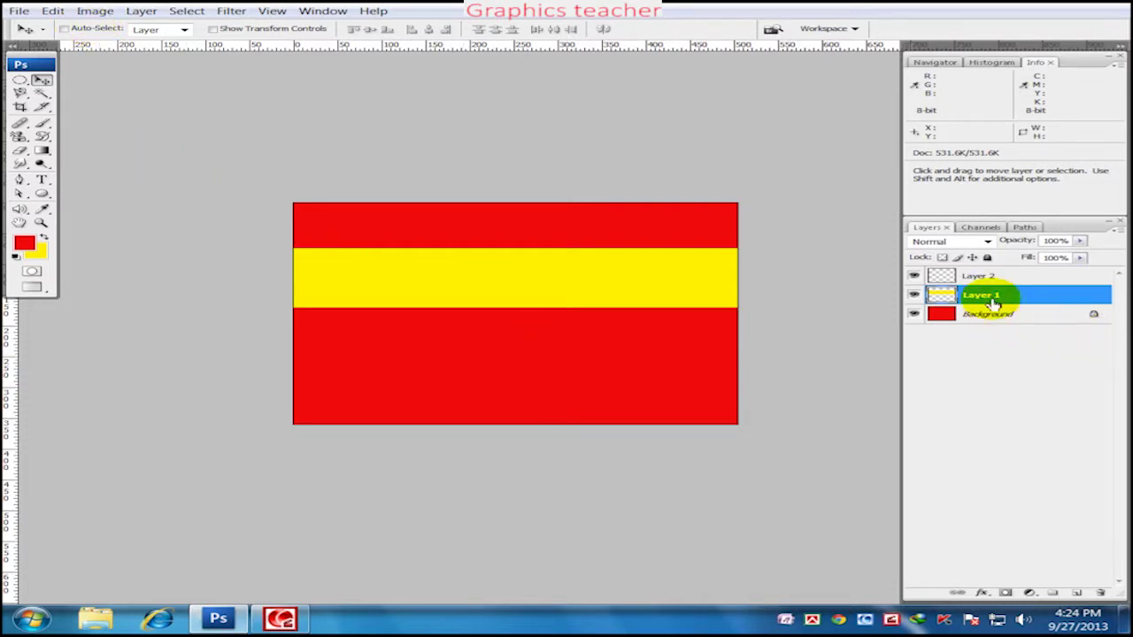
# On new Layer 3, draw an elliptical selection across the stripes and fill it medium blue
pyautogui.click(1067, 593)
pyautogui.click(20, 80)
pyautogui.moveTo(433, 290); pyautogui.dragTo(526, 375)
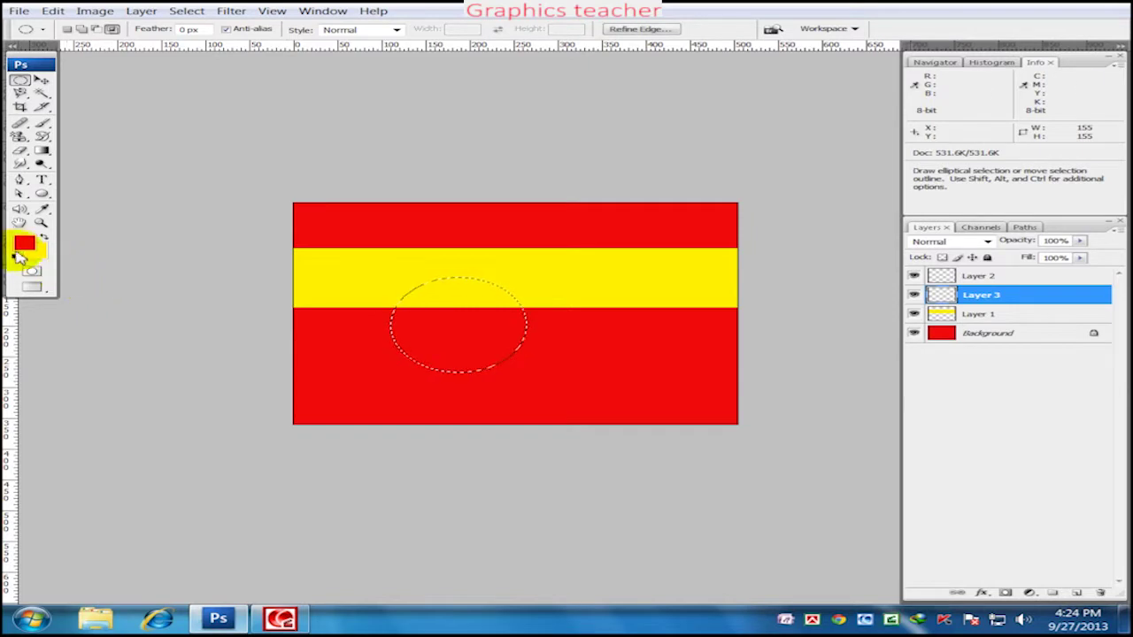
pyautogui.click(23, 243)
pyautogui.moveTo(580, 265); pyautogui.dragTo(577, 208)
pyautogui.click(525, 179)
pyautogui.click(696, 137)
pyautogui.hotkey('alt', 'BackSpace')
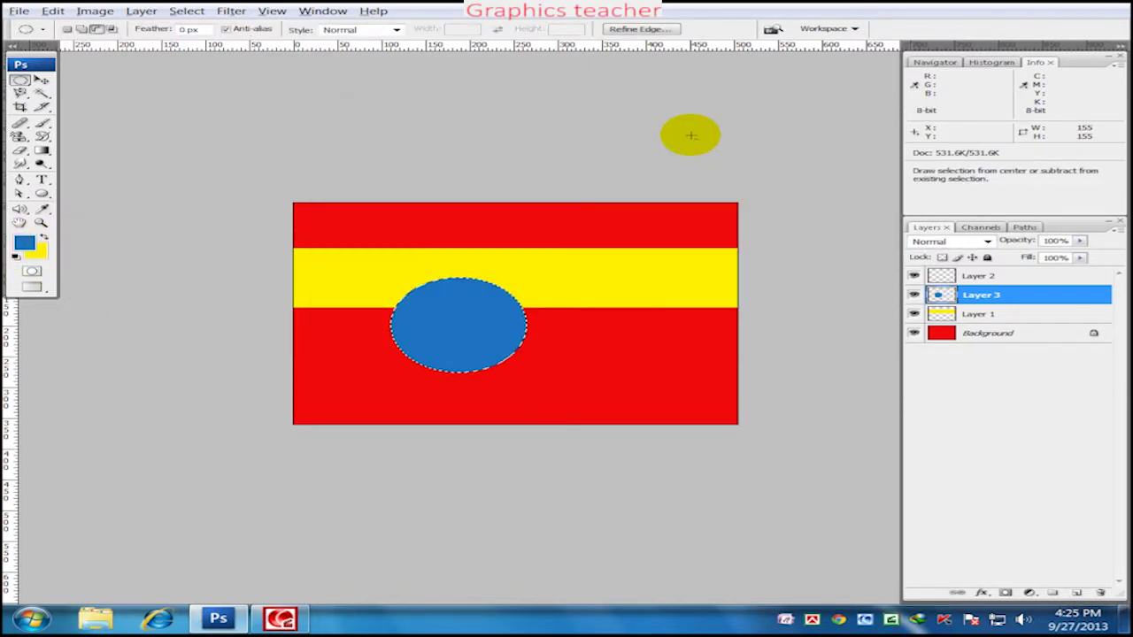
pyautogui.hotkey('ctrl', 'd')
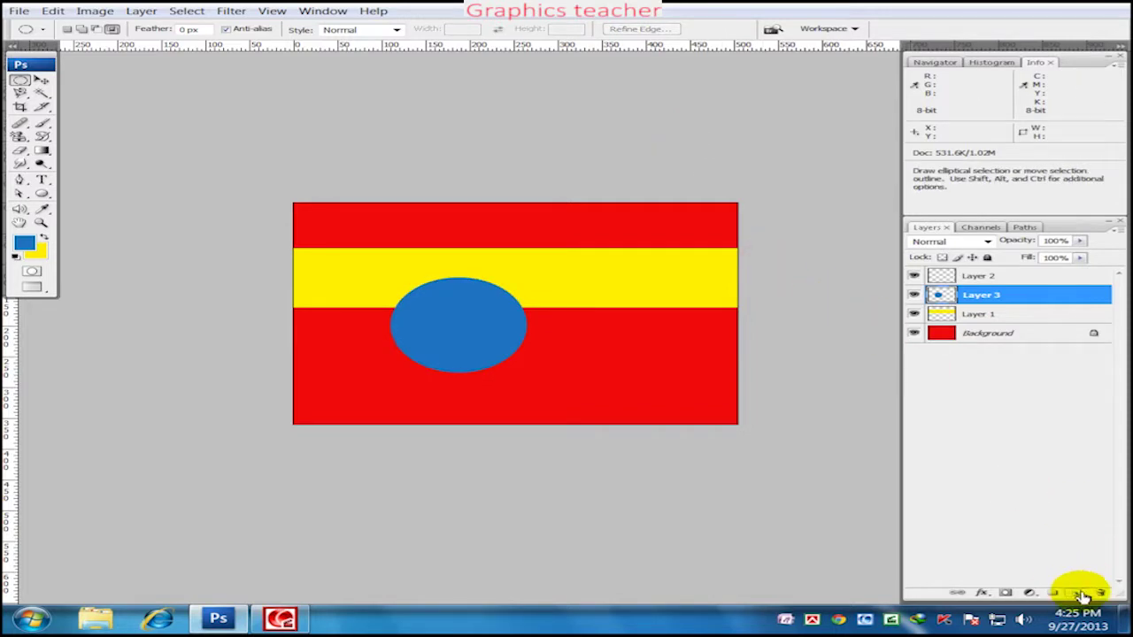
# On new Layer 4, draw a larger ellipse on the right and fill it pink
pyautogui.click(1076, 592)
pyautogui.moveTo(511, 273); pyautogui.dragTo(709, 352)
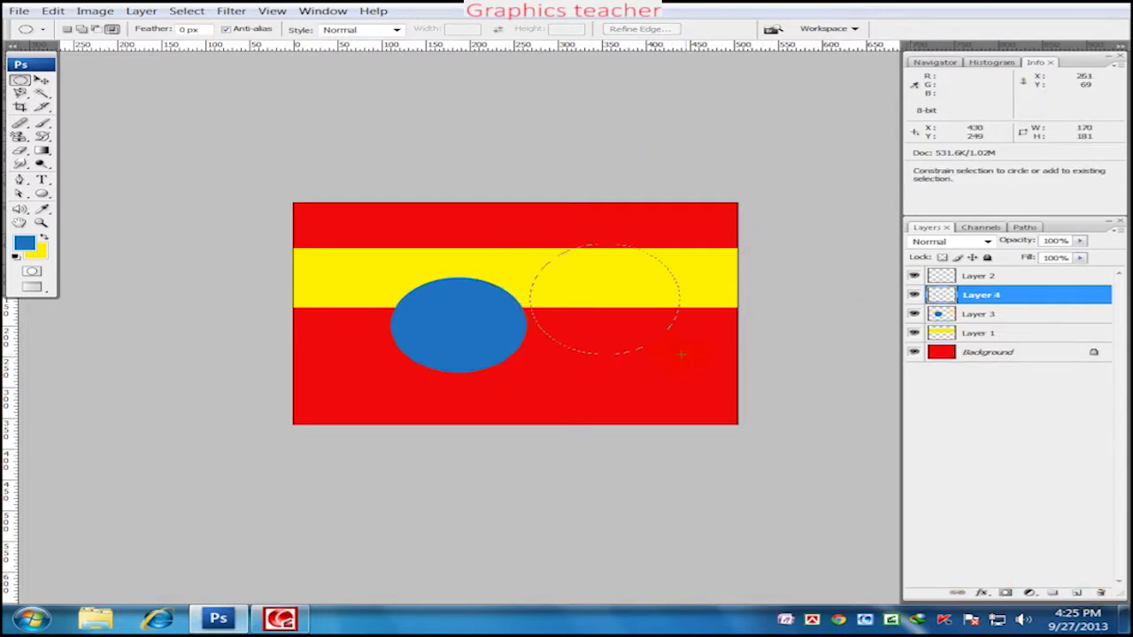
pyautogui.click(24, 242)
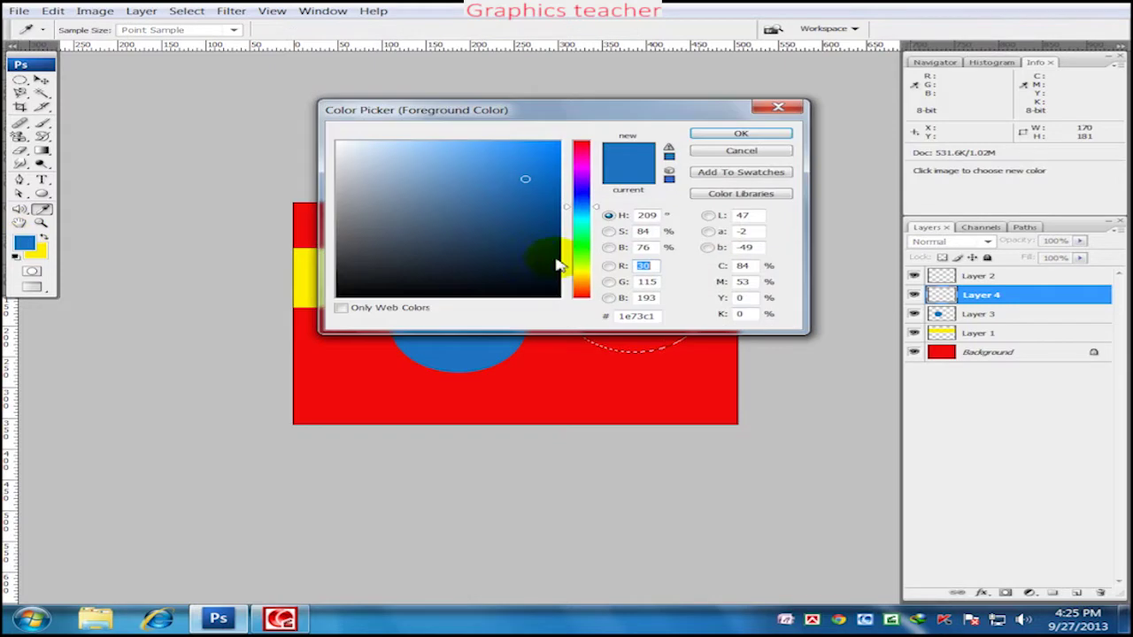
pyautogui.moveTo(577, 175)
pyautogui.mouseDown()
pyautogui.moveTo(528, 154)
pyautogui.moveTo(470, 152)
pyautogui.mouseUp()
pyautogui.click(740, 133)
pyautogui.hotkey('alt', 'BackSpace')
pyautogui.hotkey('ctrl', 'd')
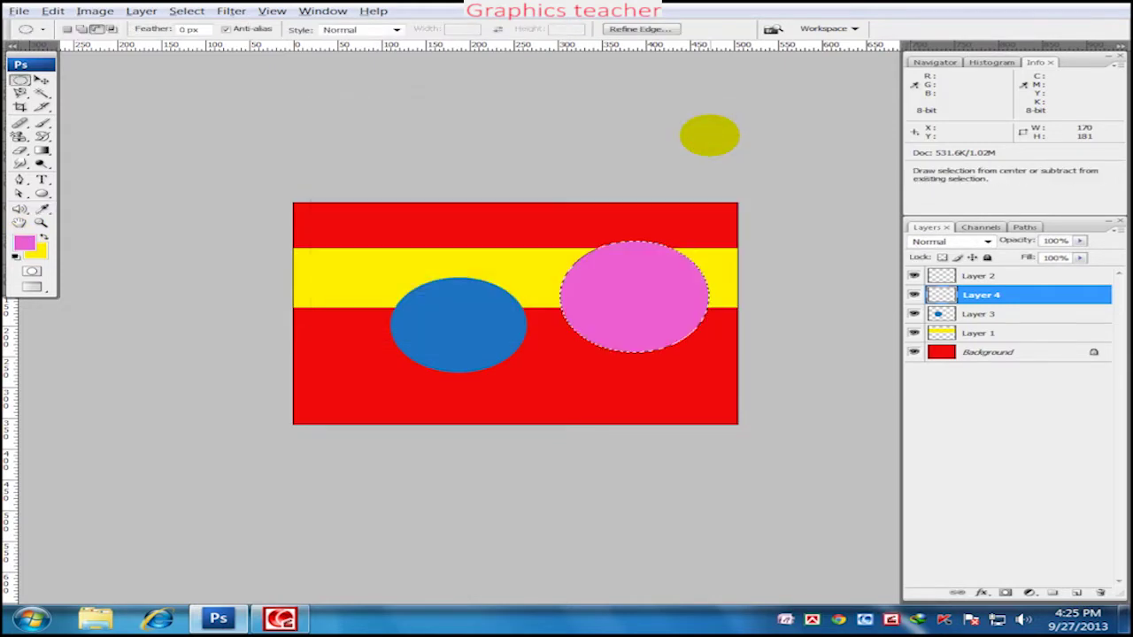
pyautogui.click(41, 80)
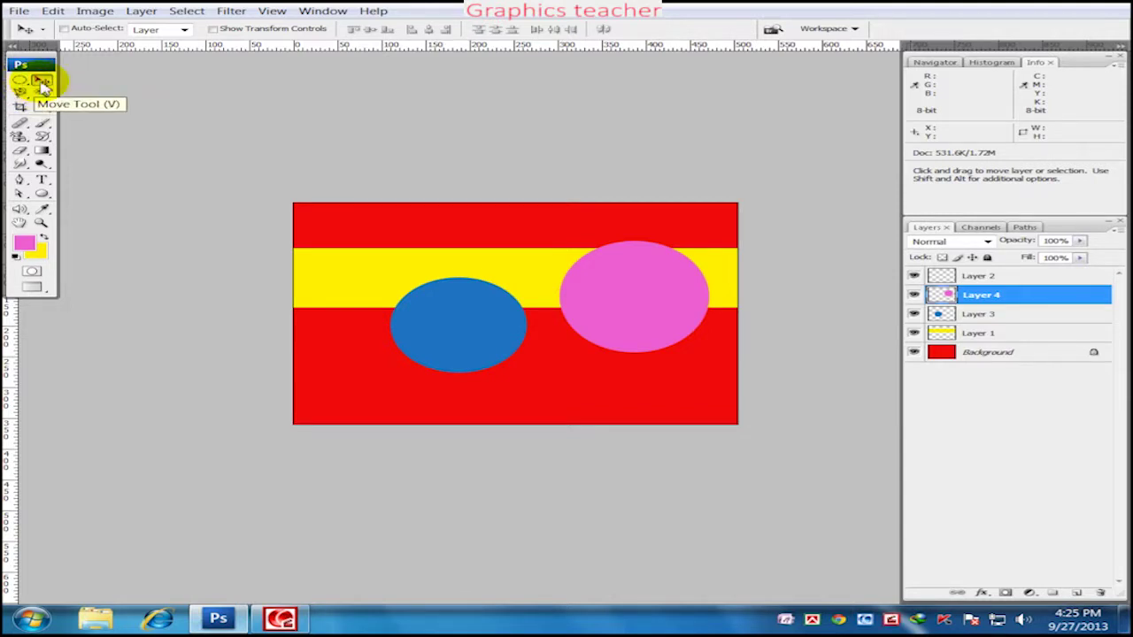
# Move the pink circle onto the band's lower edge and the blue circle just below the lowered band
pyautogui.moveTo(462, 332)
pyautogui.mouseDown()
pyautogui.moveTo(399, 306)
pyautogui.moveTo(461, 331)
pyautogui.moveTo(455, 347)
pyautogui.moveTo(419, 314)
pyautogui.moveTo(543, 303)
pyautogui.mouseUp()
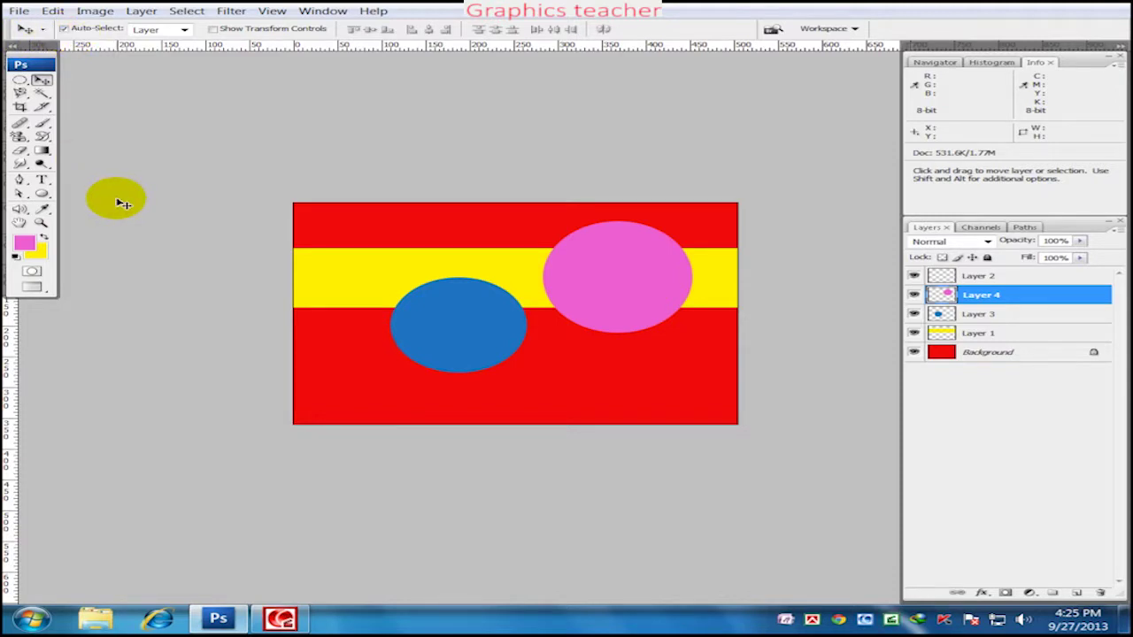
pyautogui.moveTo(310, 288)
pyautogui.mouseDown()
pyautogui.moveTo(316, 328)
pyautogui.moveTo(263, 264)
pyautogui.mouseUp()
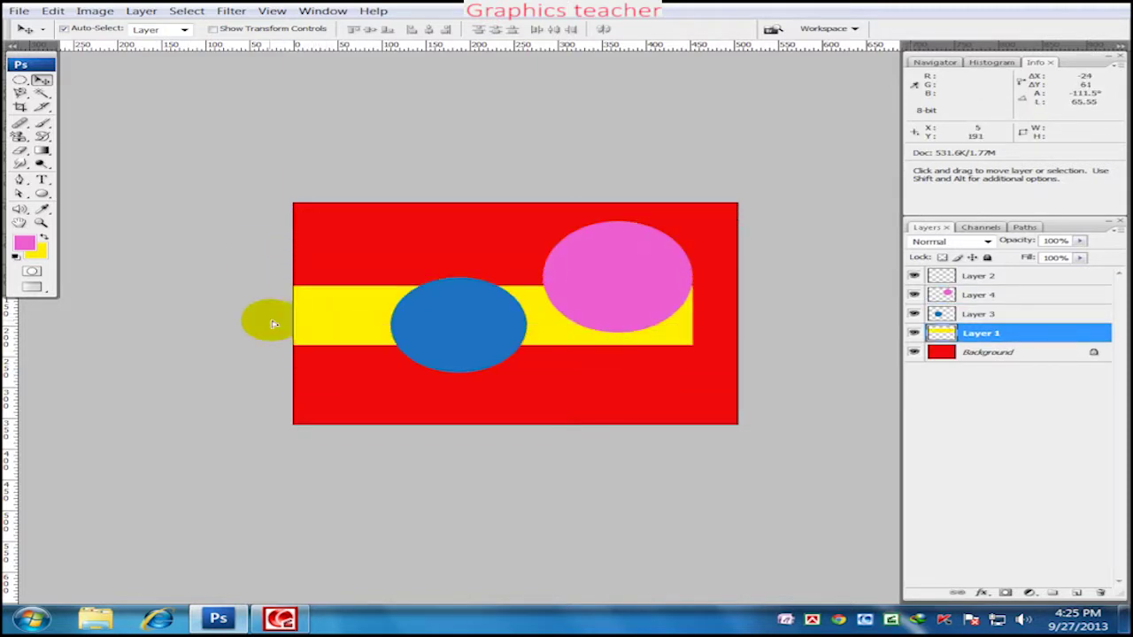
pyautogui.moveTo(420, 346)
pyautogui.mouseDown()
pyautogui.moveTo(382, 363)
pyautogui.moveTo(345, 321)
pyautogui.mouseUp()
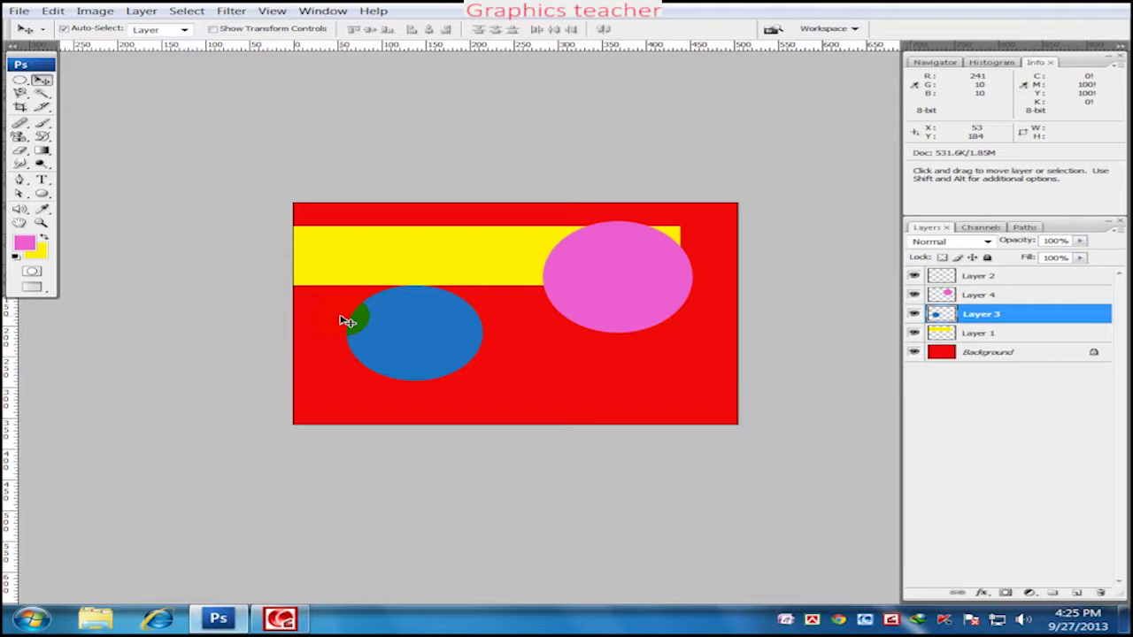
pyautogui.moveTo(340, 257); pyautogui.dragTo(398, 251)
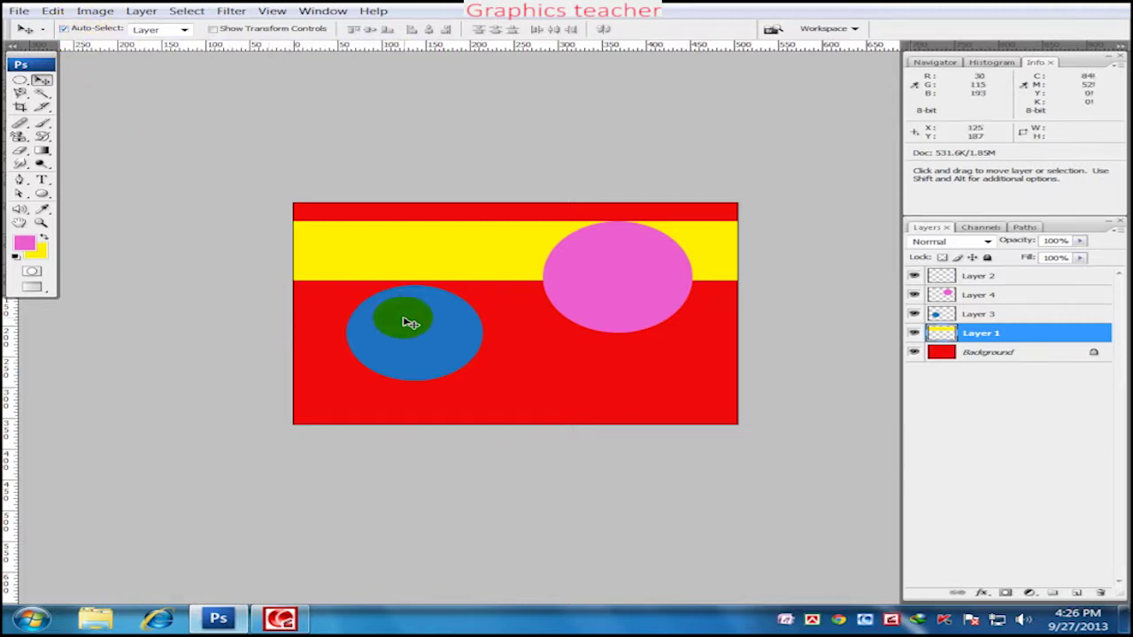
pyautogui.moveTo(394, 316)
pyautogui.mouseDown()
pyautogui.moveTo(379, 328)
pyautogui.moveTo(373, 273)
pyautogui.mouseUp()
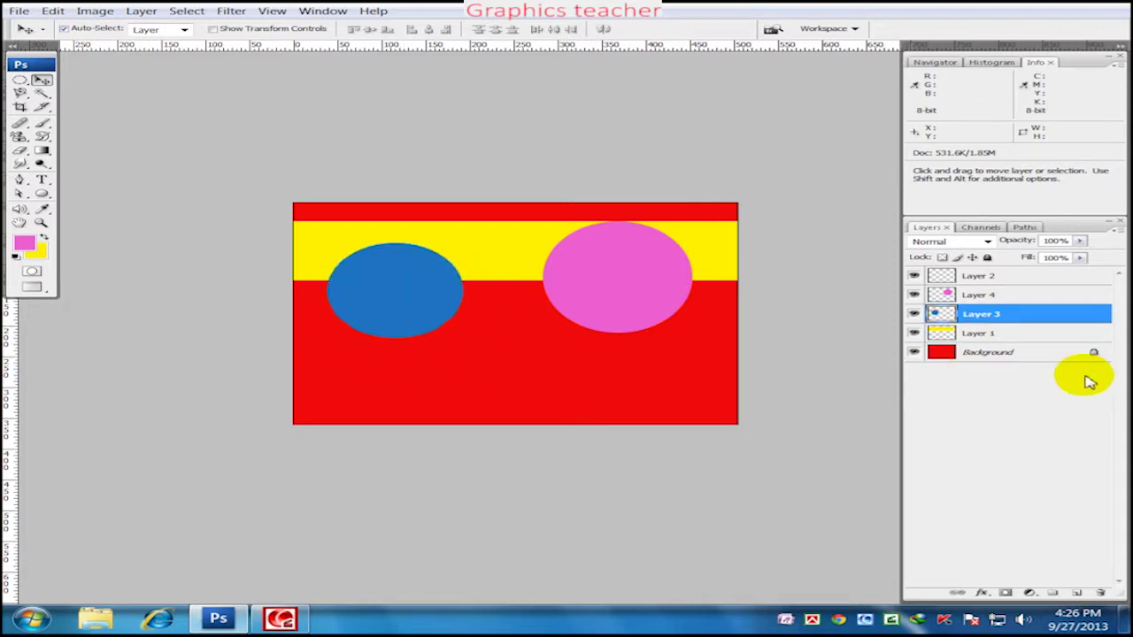
pyautogui.click(653, 274)
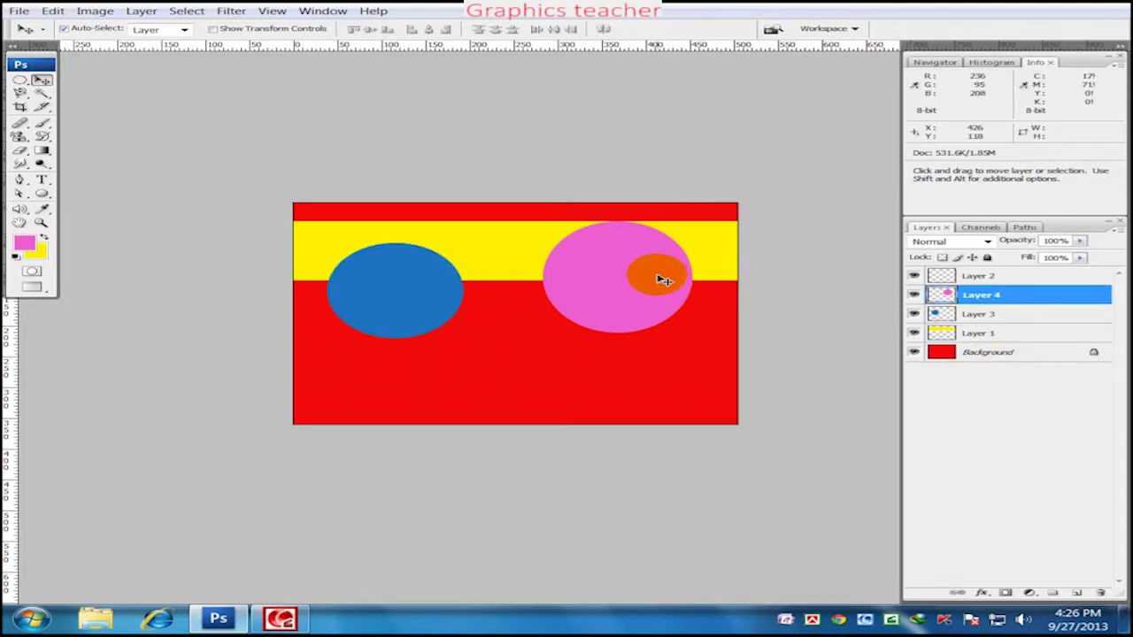
pyautogui.moveTo(566, 292); pyautogui.dragTo(578, 311)
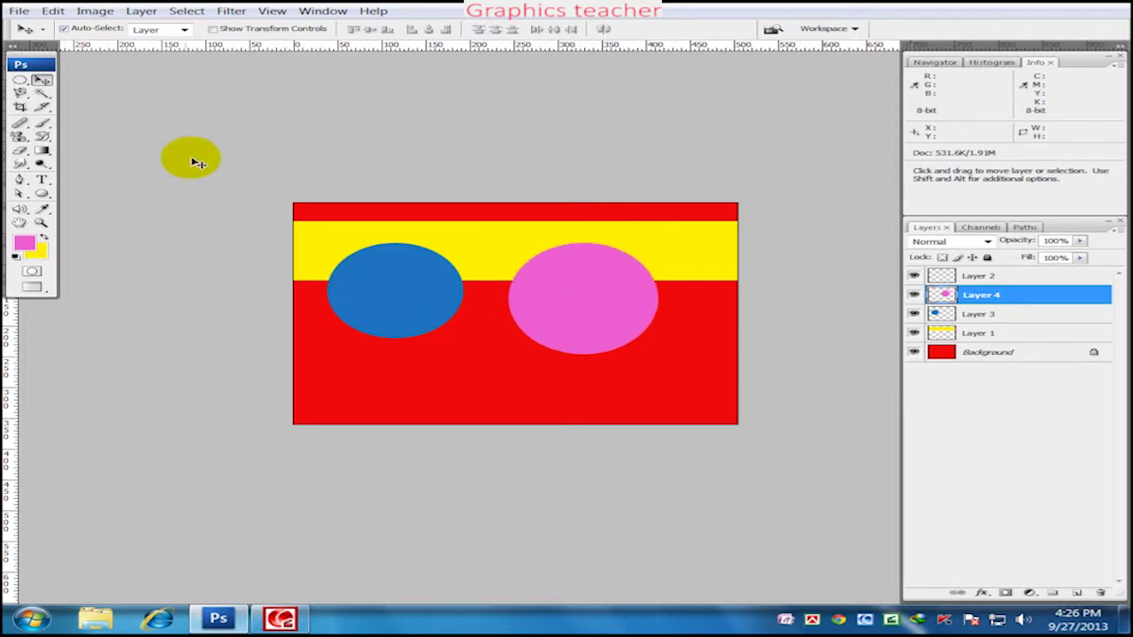
pyautogui.moveTo(355, 294); pyautogui.dragTo(352, 333)
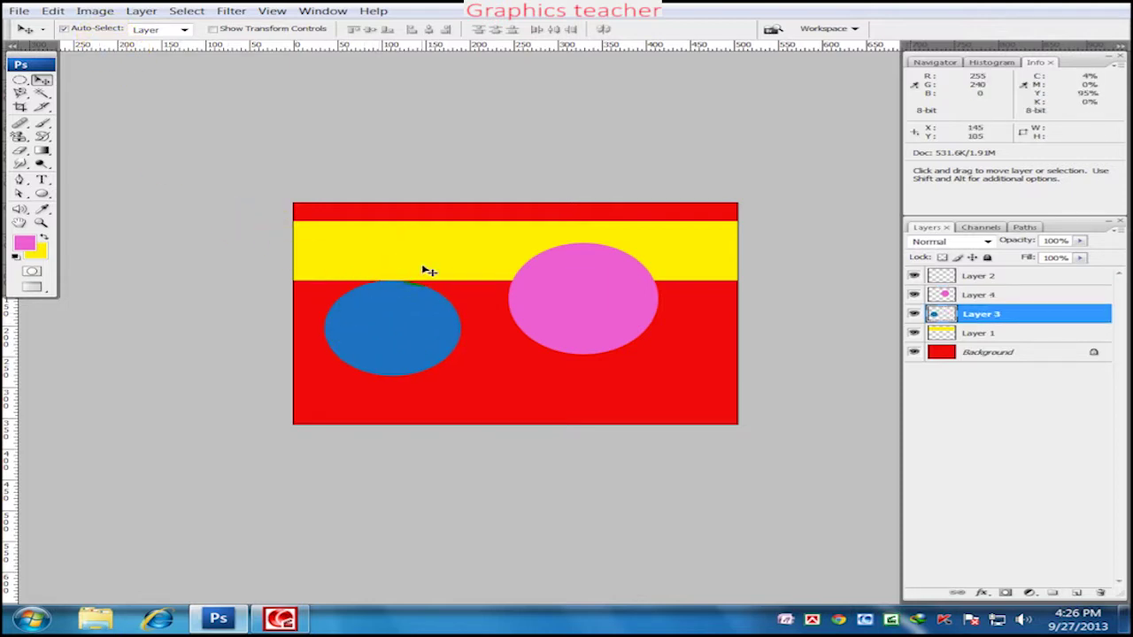
pyautogui.moveTo(432, 258); pyautogui.dragTo(437, 300)
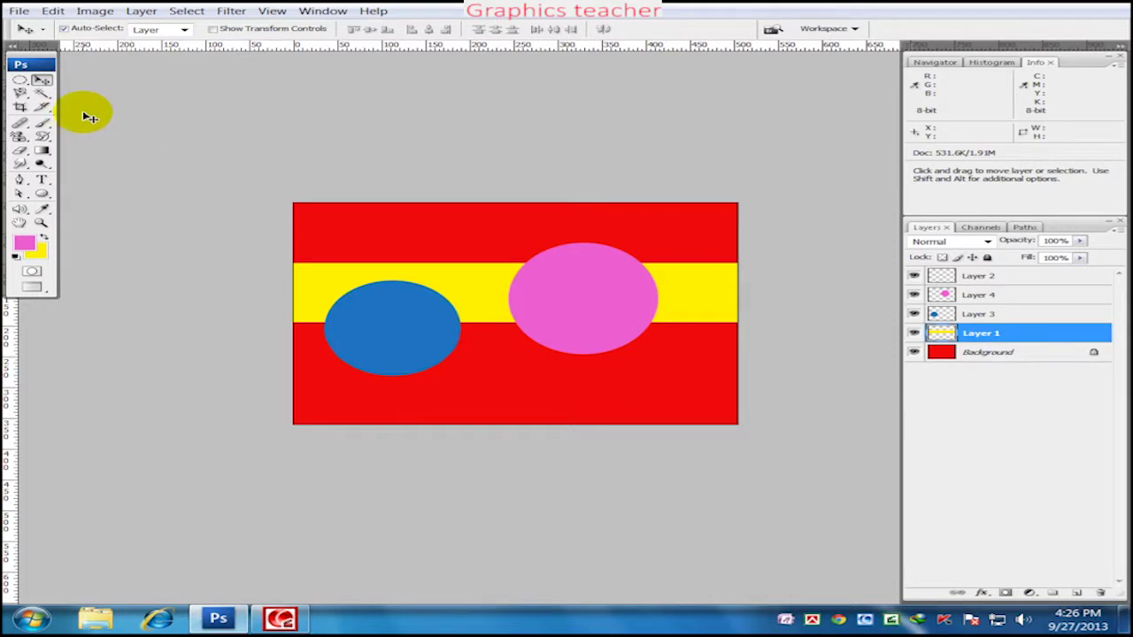
# Choose the Rectangular Marquee Tool and select a small rectangle near the top-left, above the yellow band
pyautogui.rightClick(21, 82)
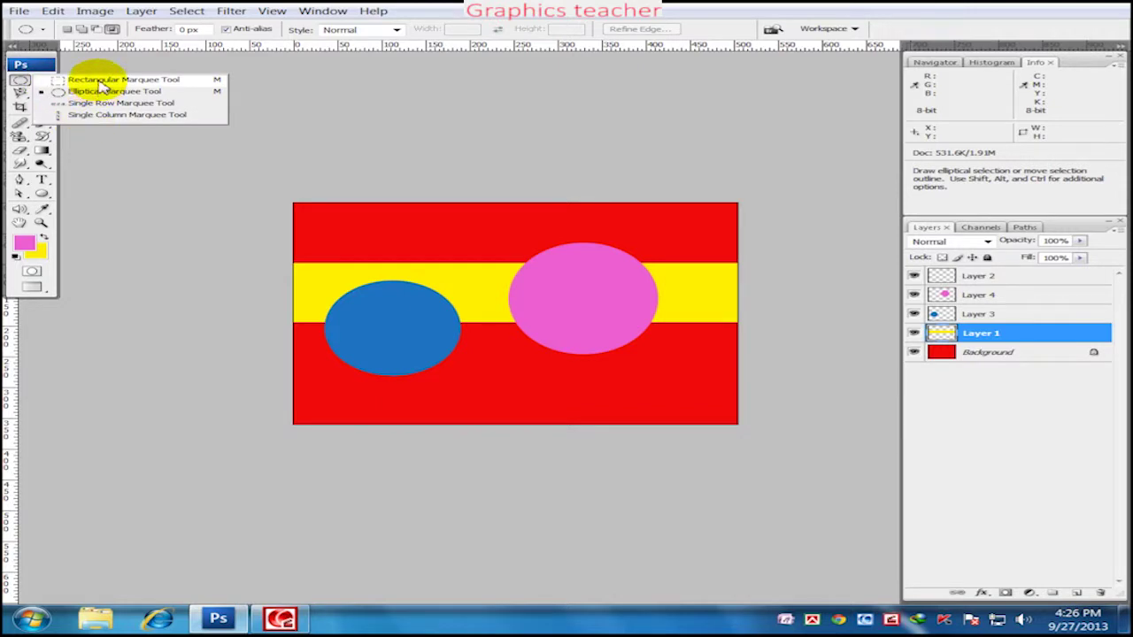
pyautogui.click(95, 80)
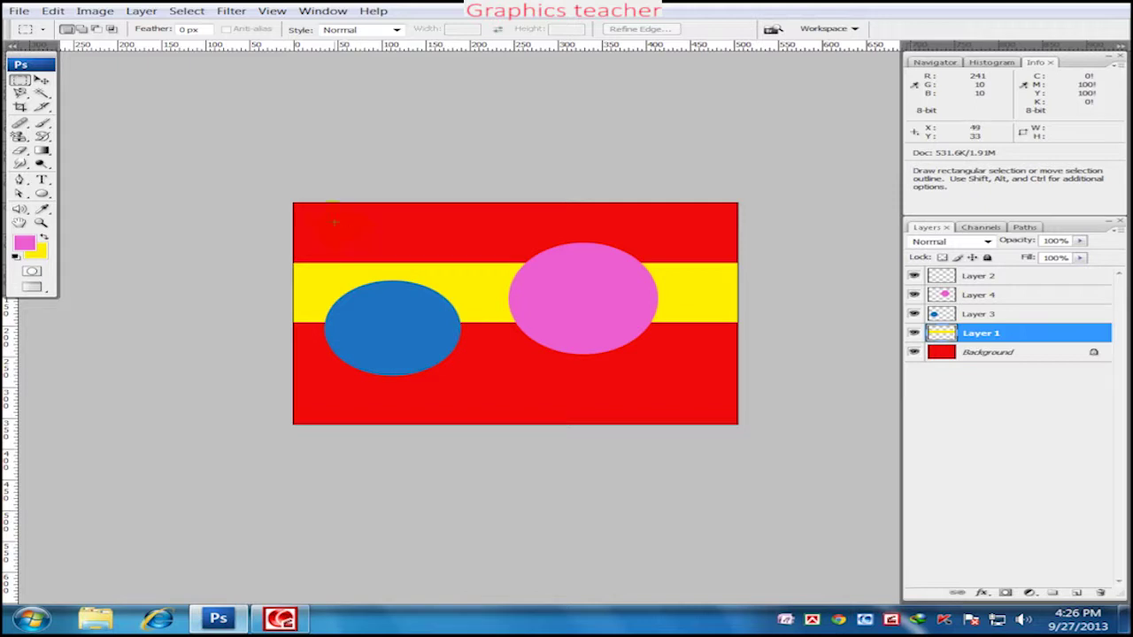
pyautogui.moveTo(329, 218); pyautogui.dragTo(416, 237)
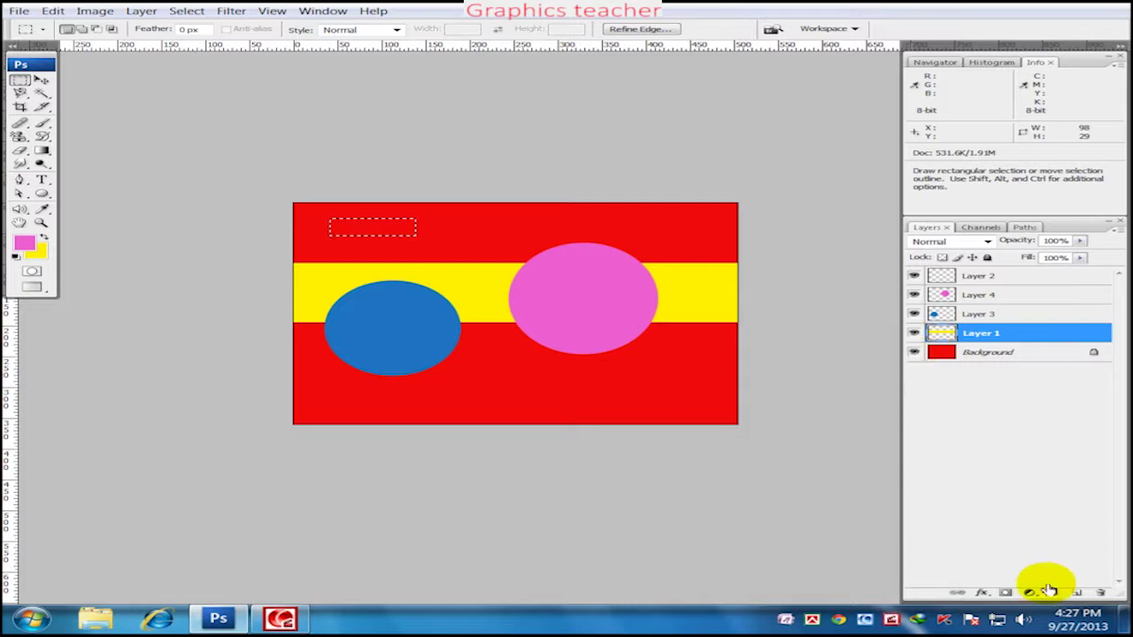
# Fill the rectangle with pink on new Layer 5 and shift it slightly right
pyautogui.click(1079, 595)
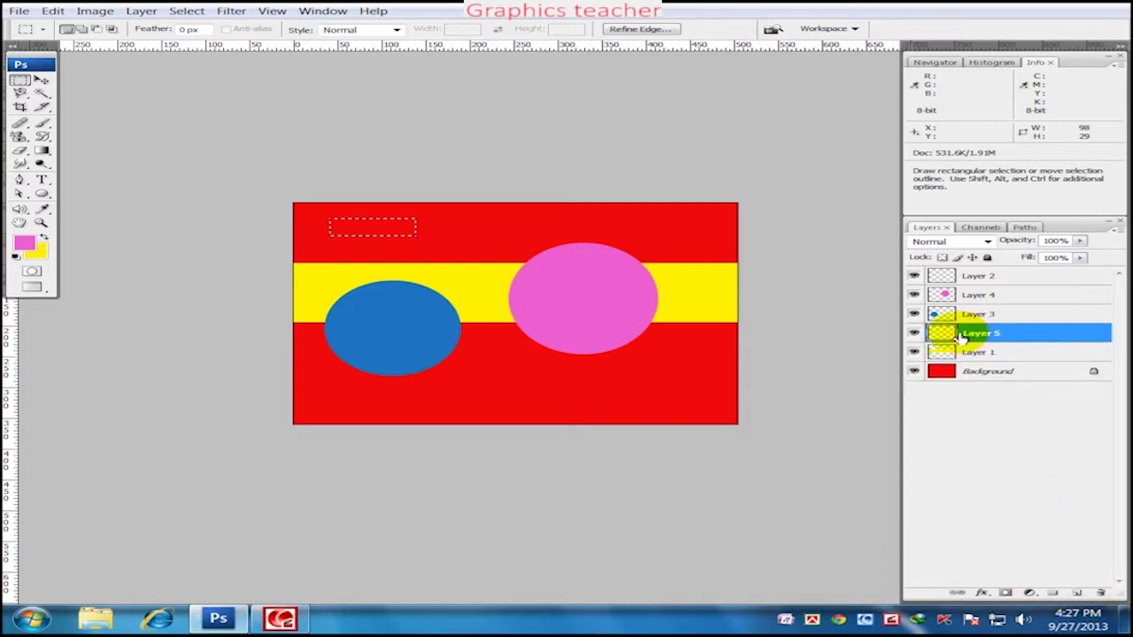
pyautogui.press('alt')
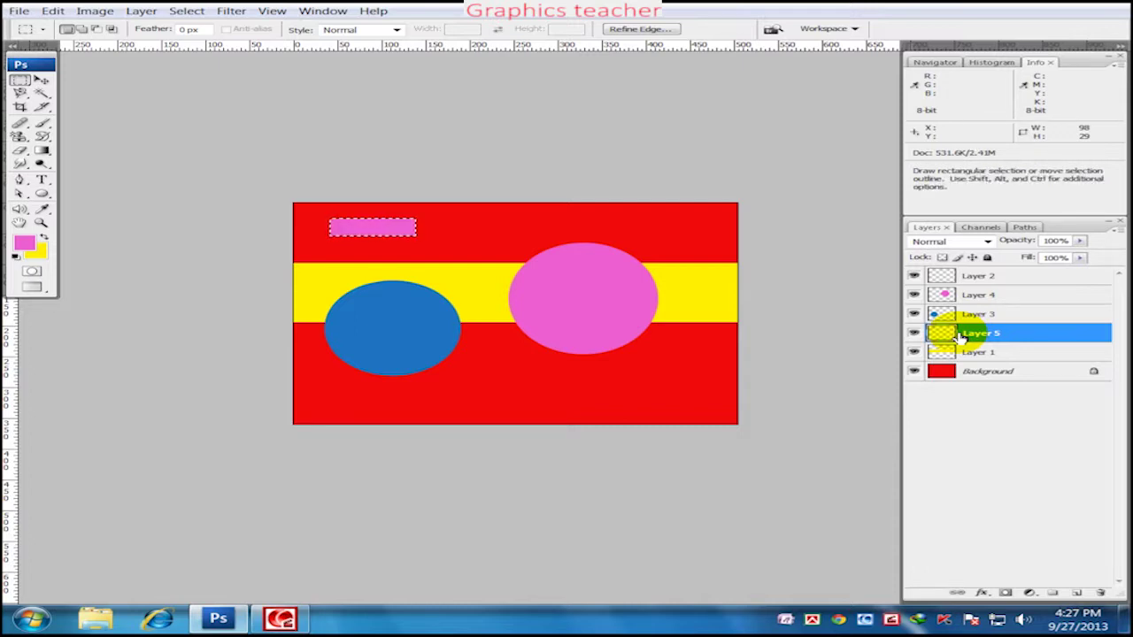
pyautogui.press('ctrl')
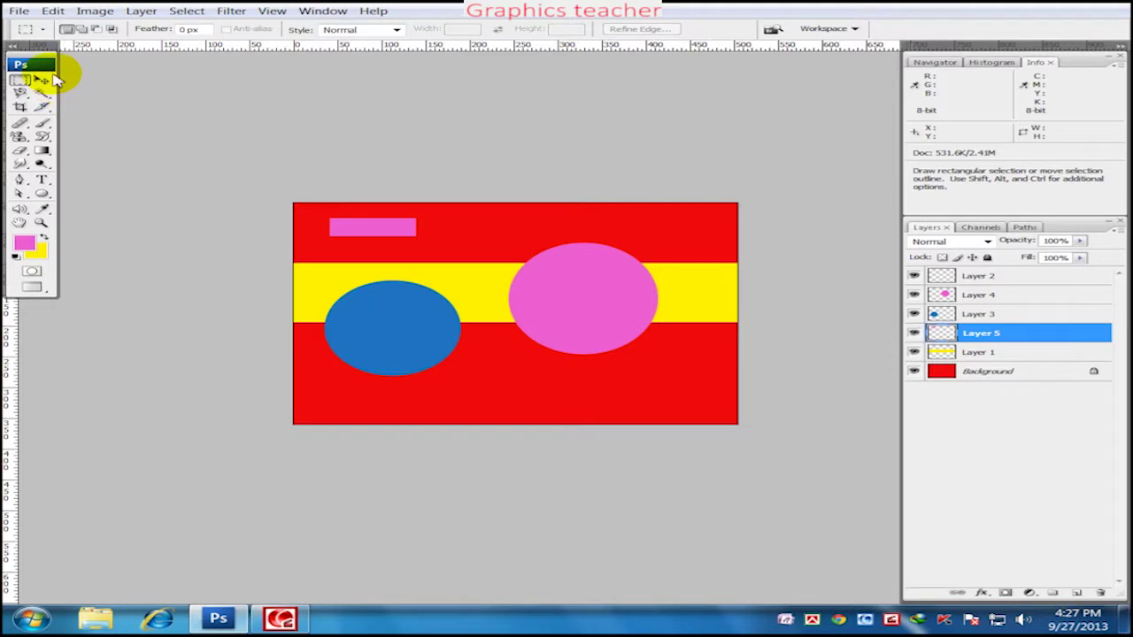
pyautogui.click(42, 80)
pyautogui.moveTo(365, 232)
pyautogui.mouseDown()
pyautogui.moveTo(481, 228)
pyautogui.moveTo(389, 236)
pyautogui.mouseUp()
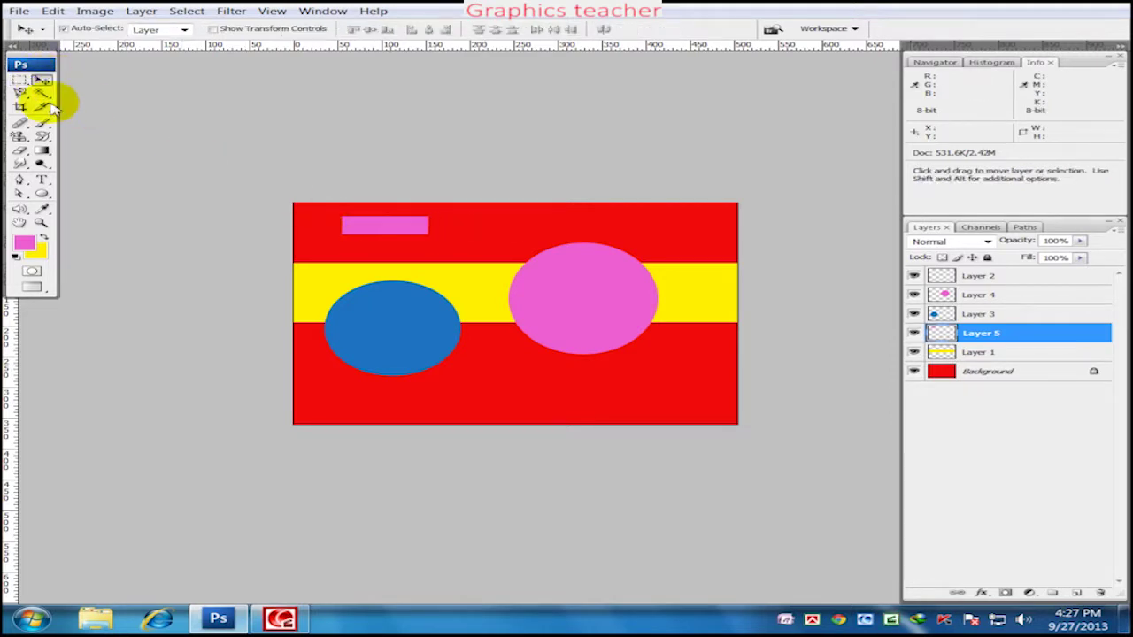
# Reselect around the pink rectangle and move it further right
pyautogui.click(20, 79)
pyautogui.moveTo(311, 216); pyautogui.dragTo(407, 258)
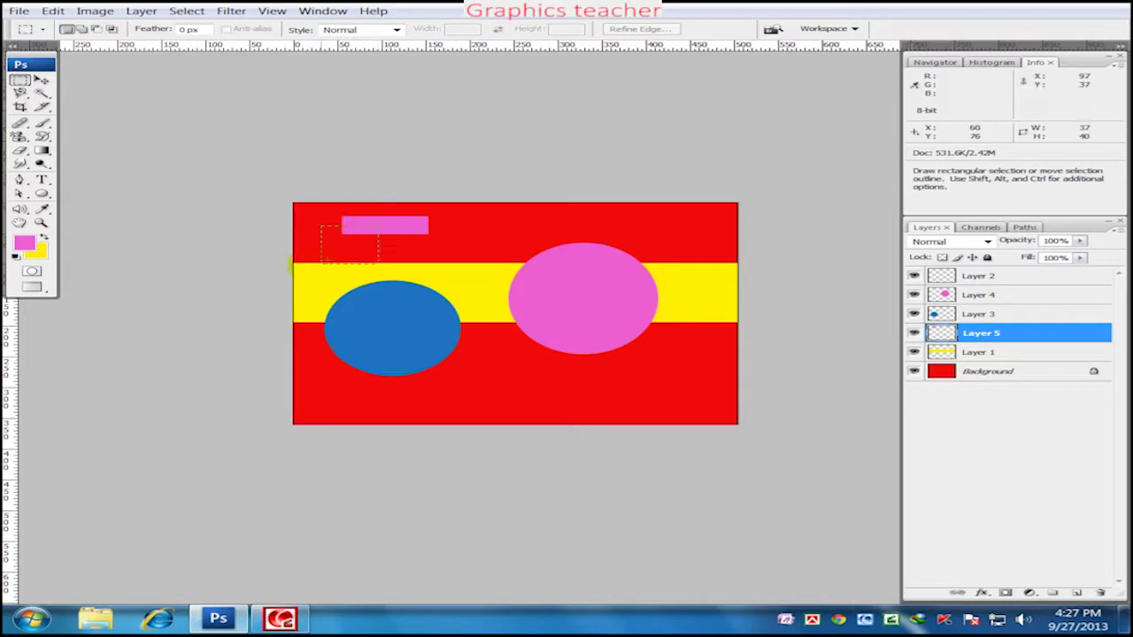
pyautogui.moveTo(367, 223); pyautogui.dragTo(377, 242)
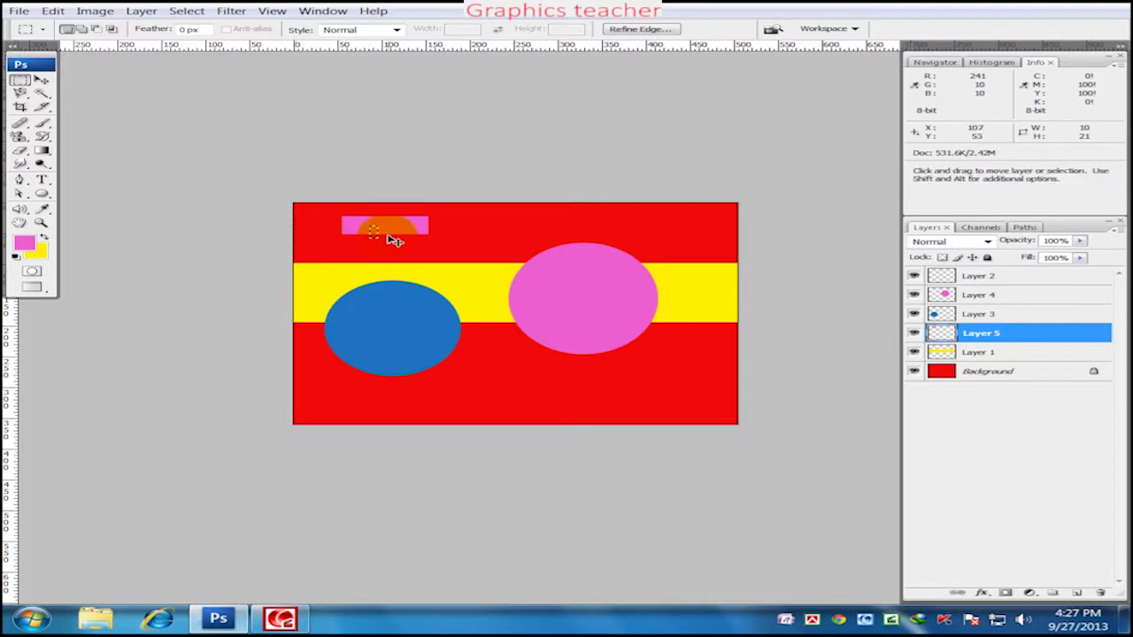
pyautogui.click(42, 86)
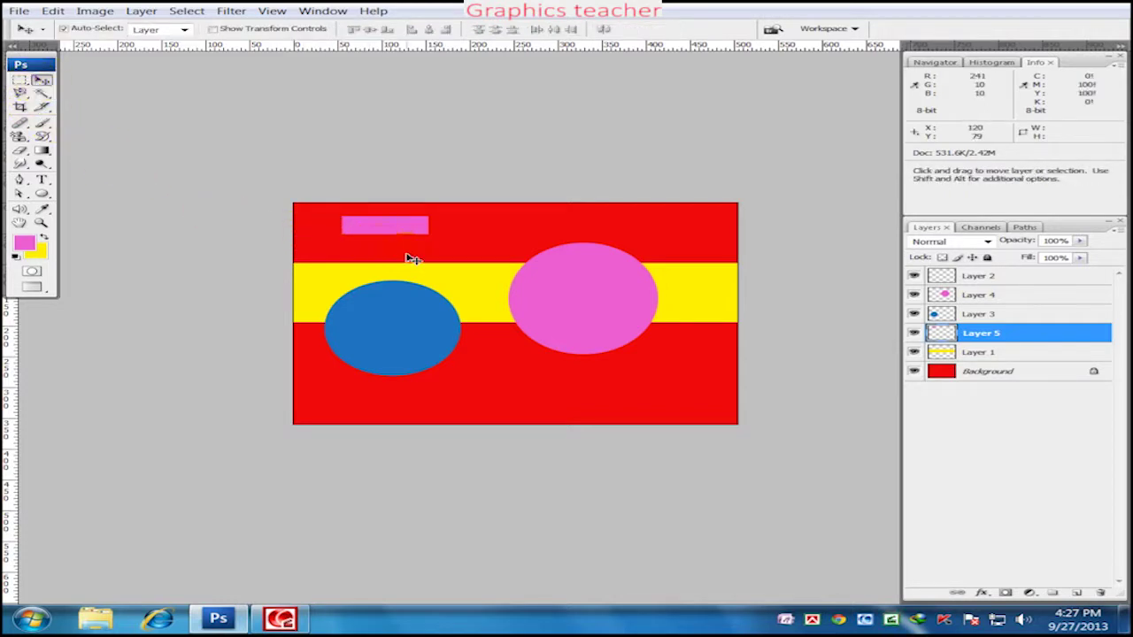
pyautogui.moveTo(391, 229); pyautogui.dragTo(416, 229)
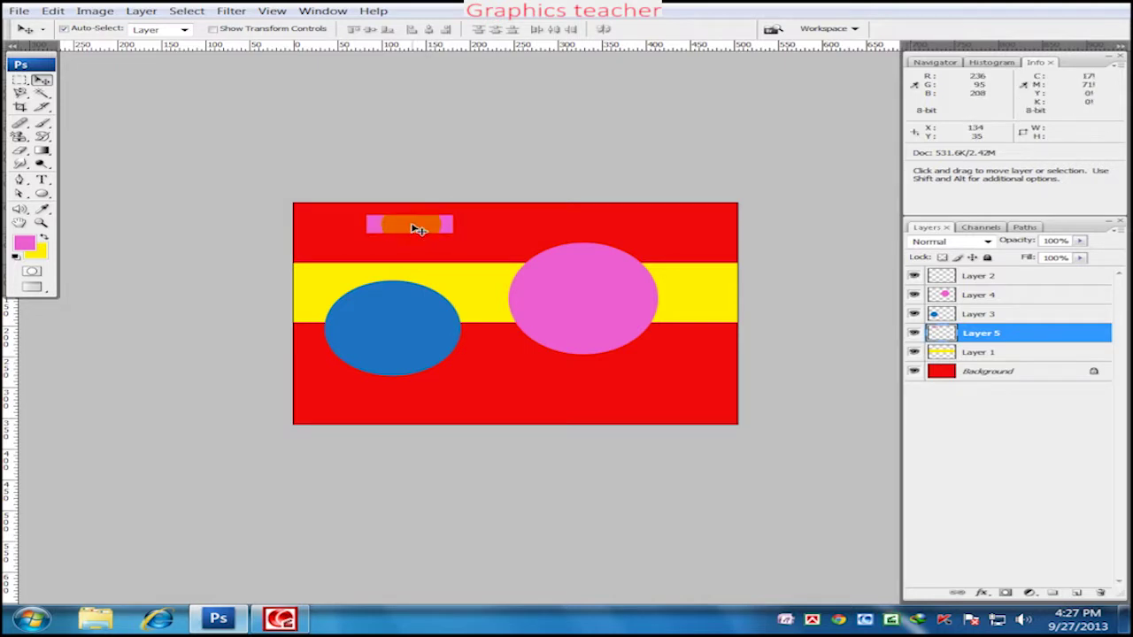
pyautogui.click(19, 81)
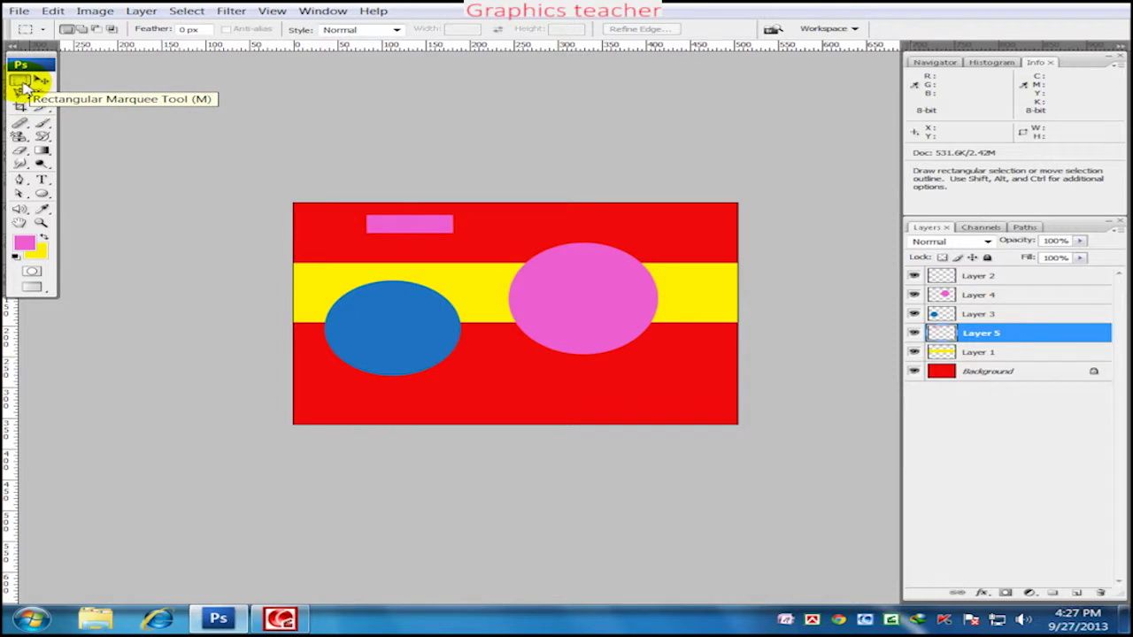
# Select a small rectangle in the lower red area and fill it with pink
pyautogui.moveTo(487, 363)
pyautogui.mouseDown()
pyautogui.moveTo(566, 387)
pyautogui.moveTo(579, 421)
pyautogui.moveTo(626, 412)
pyautogui.moveTo(593, 410)
pyautogui.mouseUp()
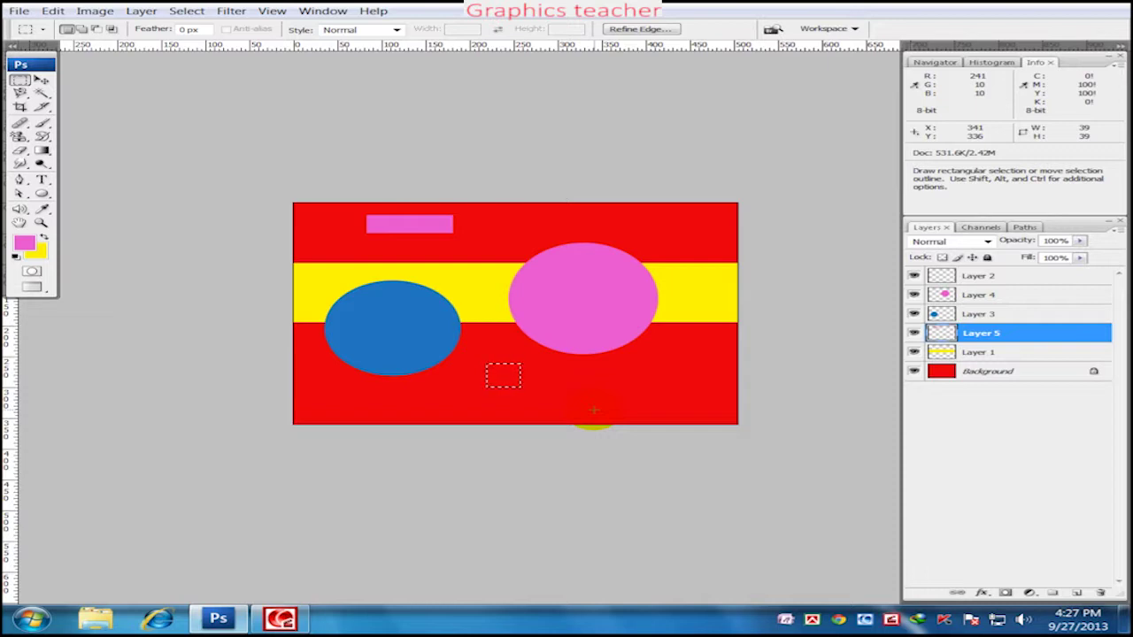
pyautogui.press('alt')
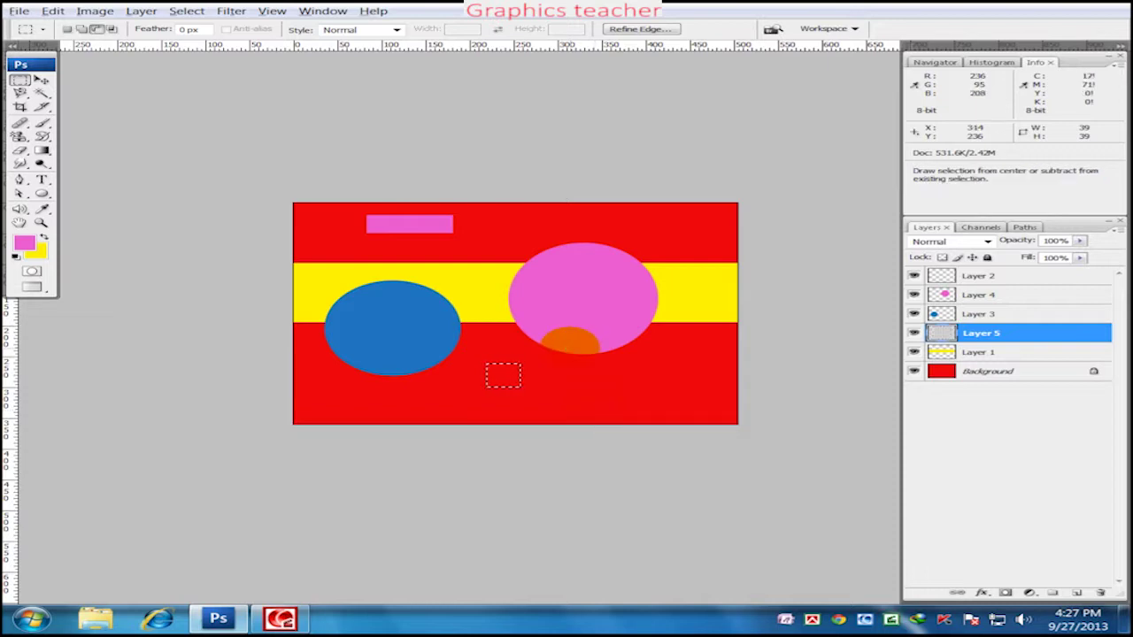
pyautogui.hotkey('alt', 'BackSpace')
pyautogui.hotkey('ctrl', 'd')
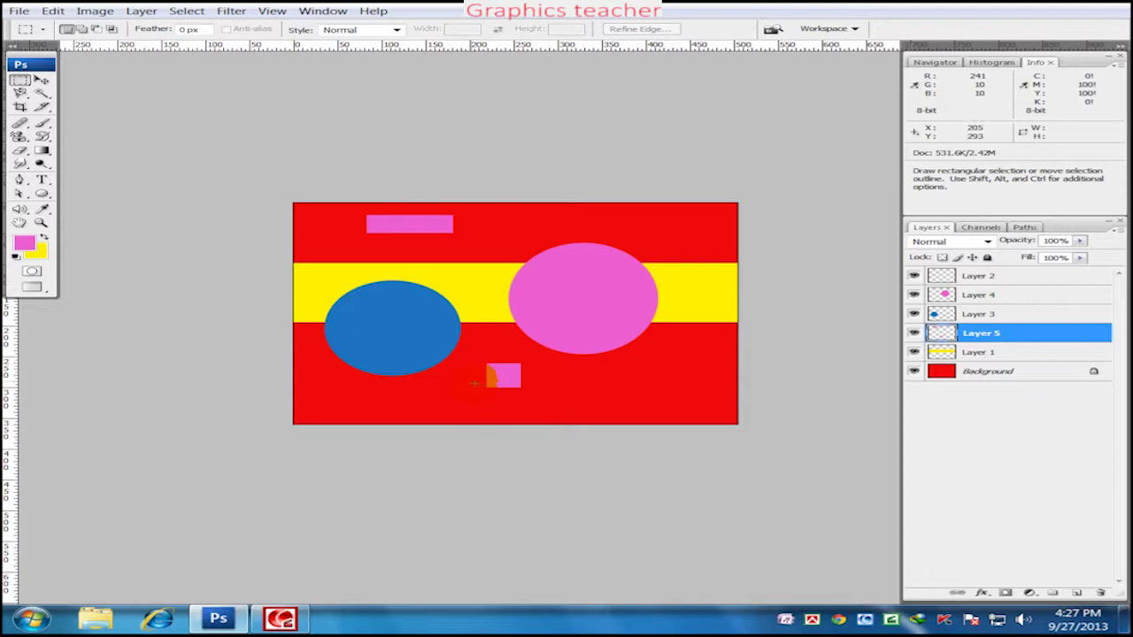
pyautogui.moveTo(474, 382); pyautogui.dragTo(423, 368)
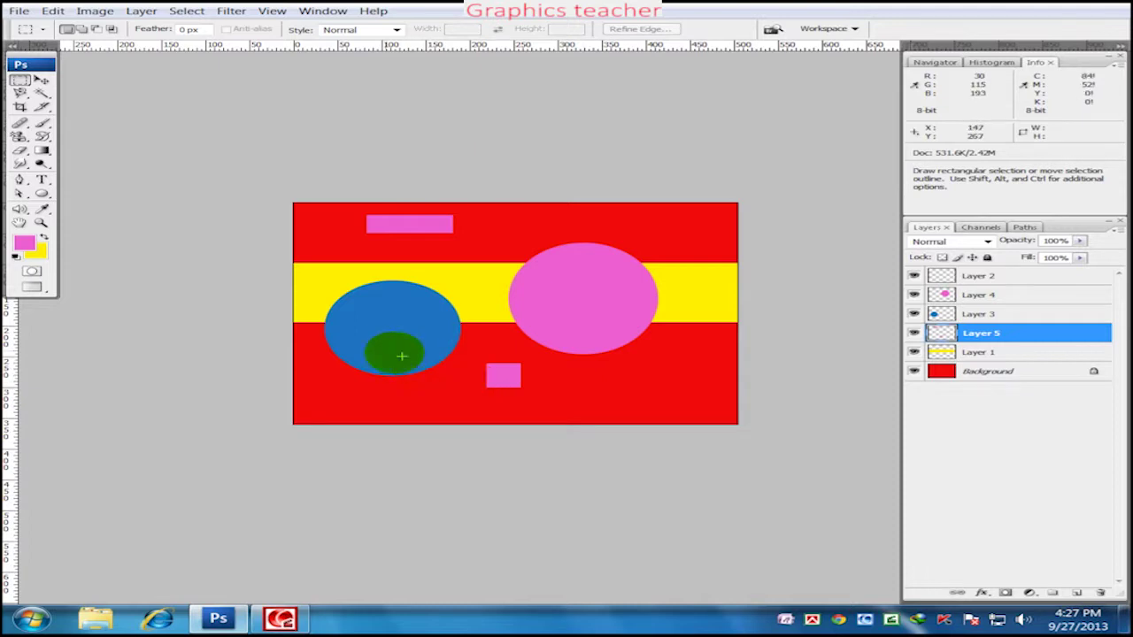
# Nudge the pink square and top bar slightly right, then select a rectangle around the square
pyautogui.click(40, 79)
pyautogui.moveTo(591, 465)
pyautogui.mouseDown()
pyautogui.moveTo(510, 383)
pyautogui.moveTo(527, 378)
pyautogui.mouseUp()
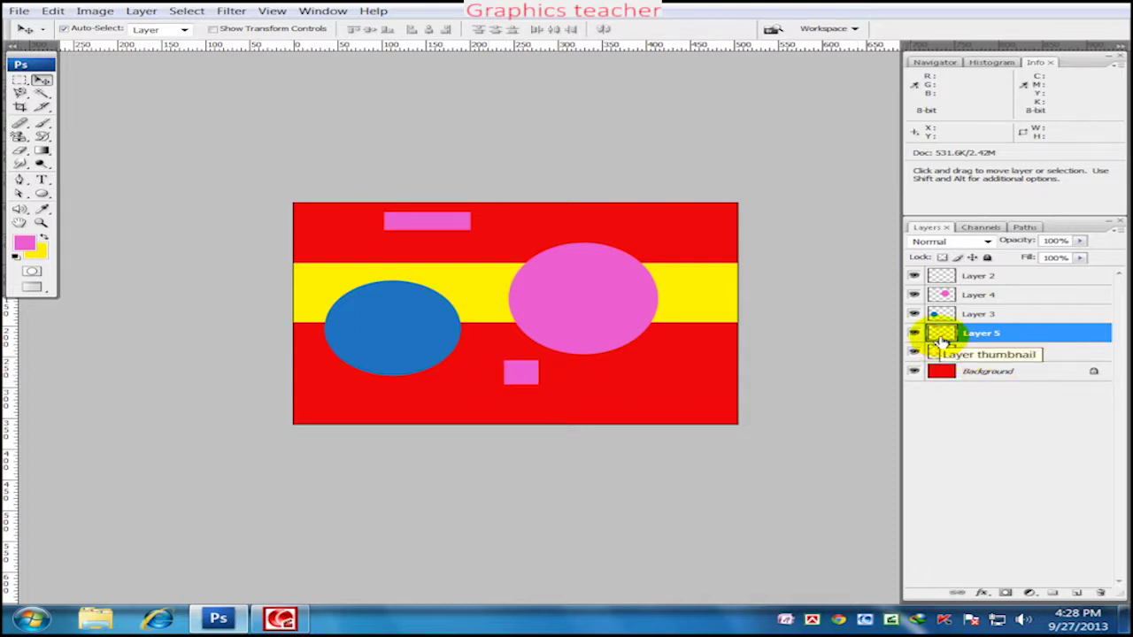
pyautogui.moveTo(522, 376)
pyautogui.mouseDown()
pyautogui.moveTo(586, 378)
pyautogui.moveTo(552, 380)
pyautogui.mouseUp()
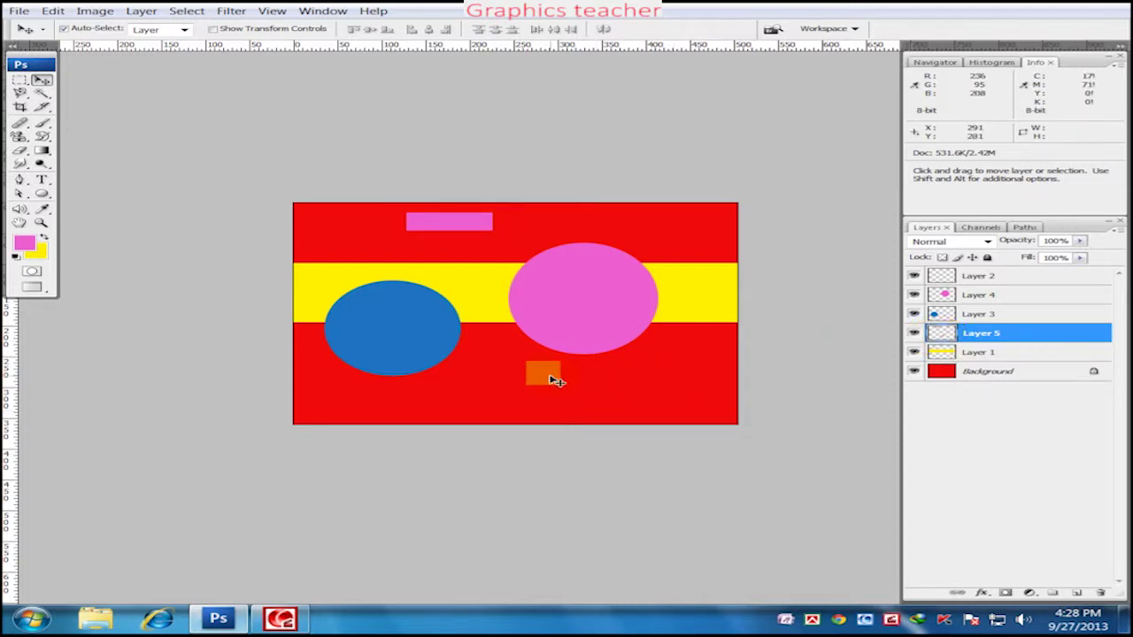
pyautogui.moveTo(551, 380); pyautogui.dragTo(542, 388)
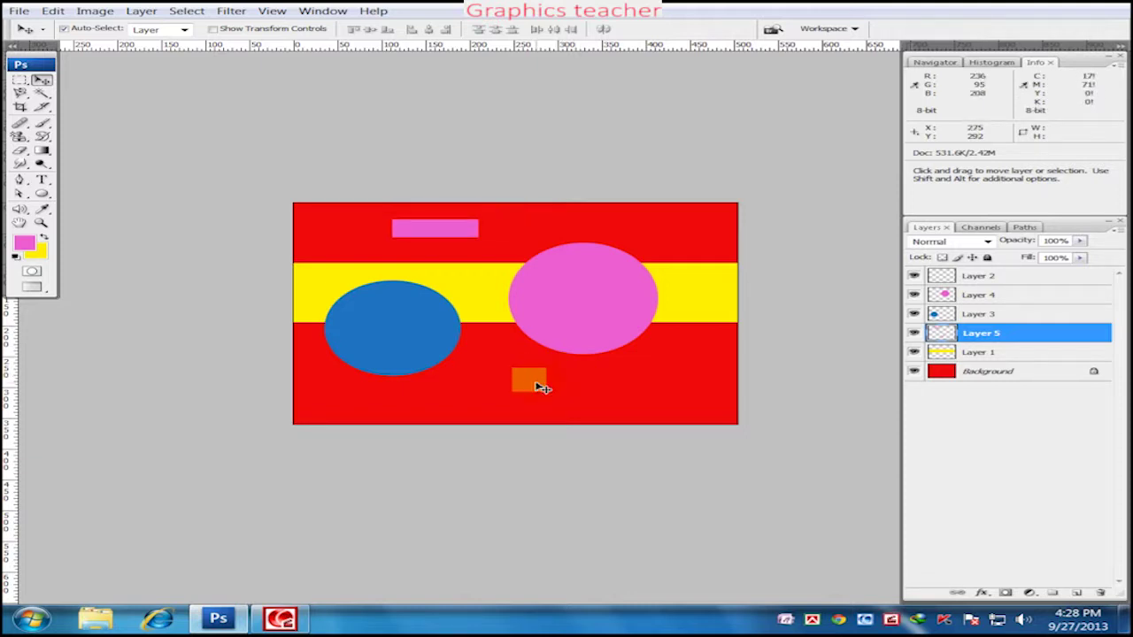
pyautogui.click(19, 81)
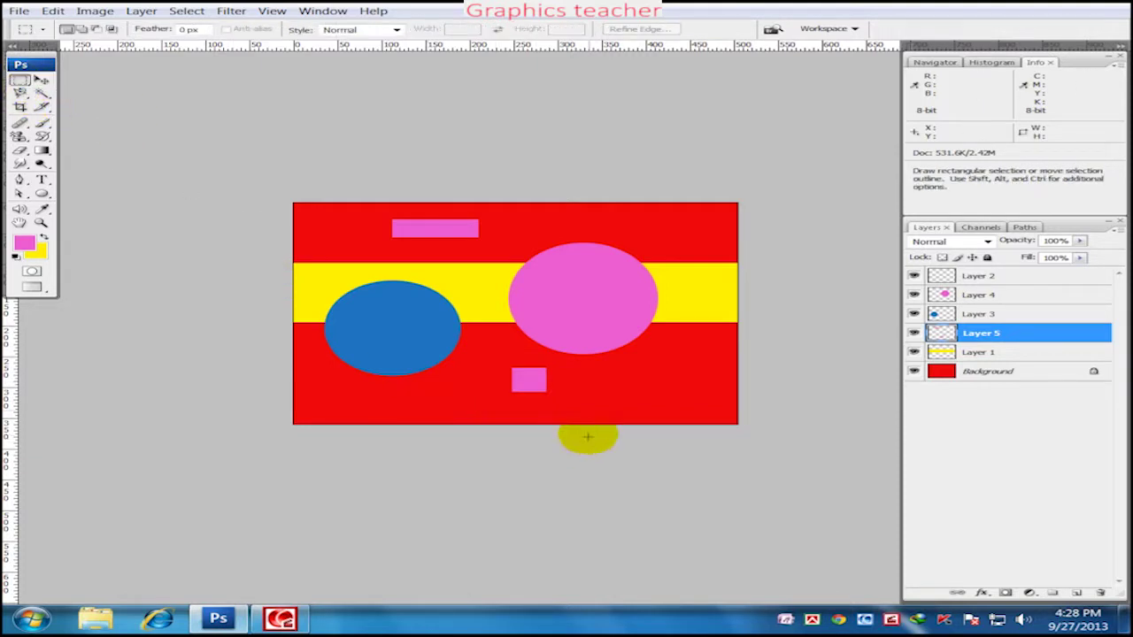
pyautogui.moveTo(575, 411); pyautogui.dragTo(479, 354)
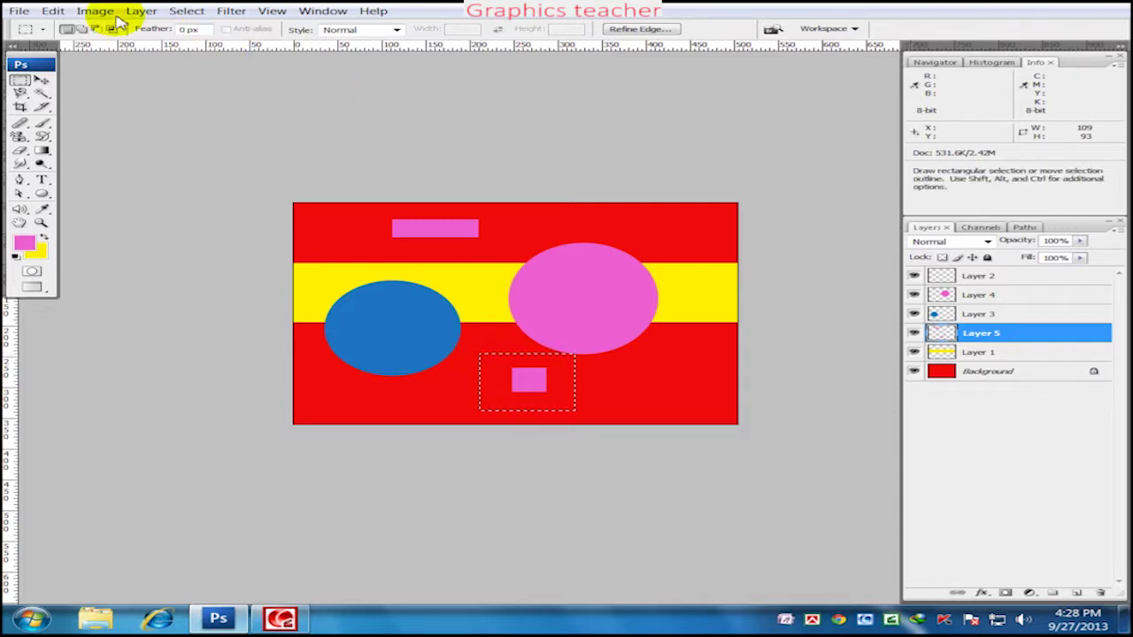
# Cut the pink square onto new Layer 6, move it into the top red band, and start a new document
pyautogui.click(52, 11)
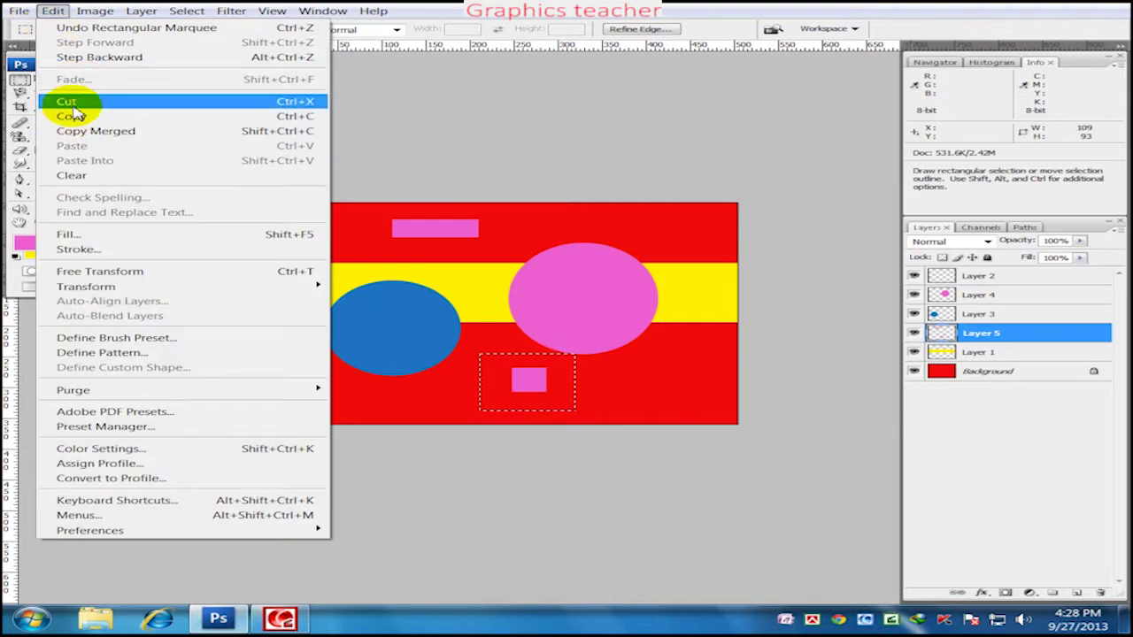
pyautogui.click(71, 104)
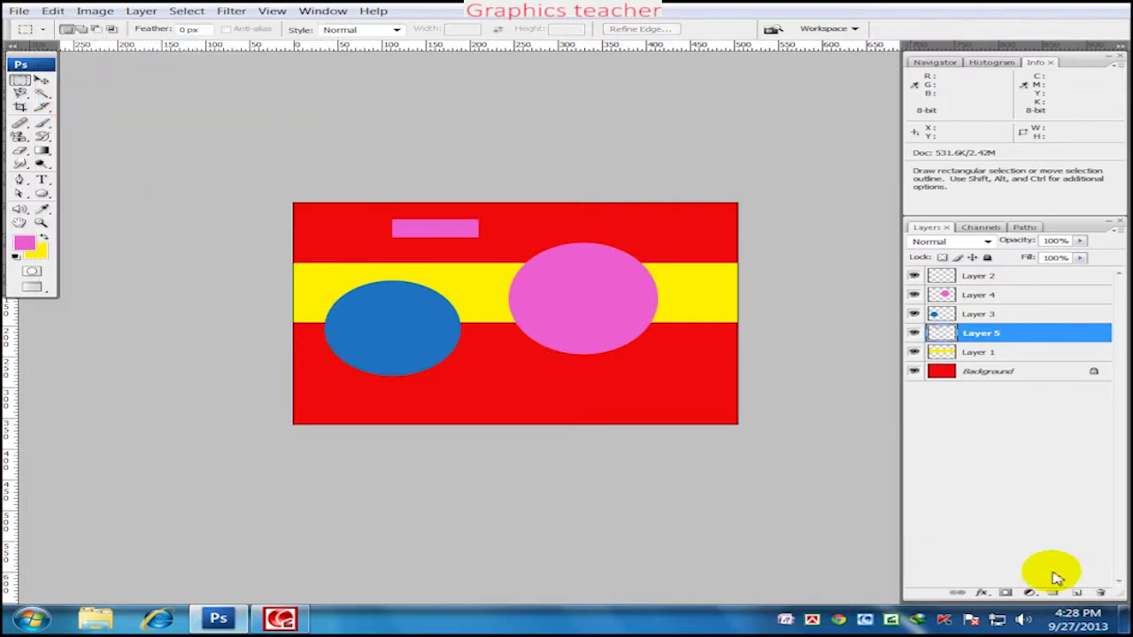
pyautogui.click(1075, 592)
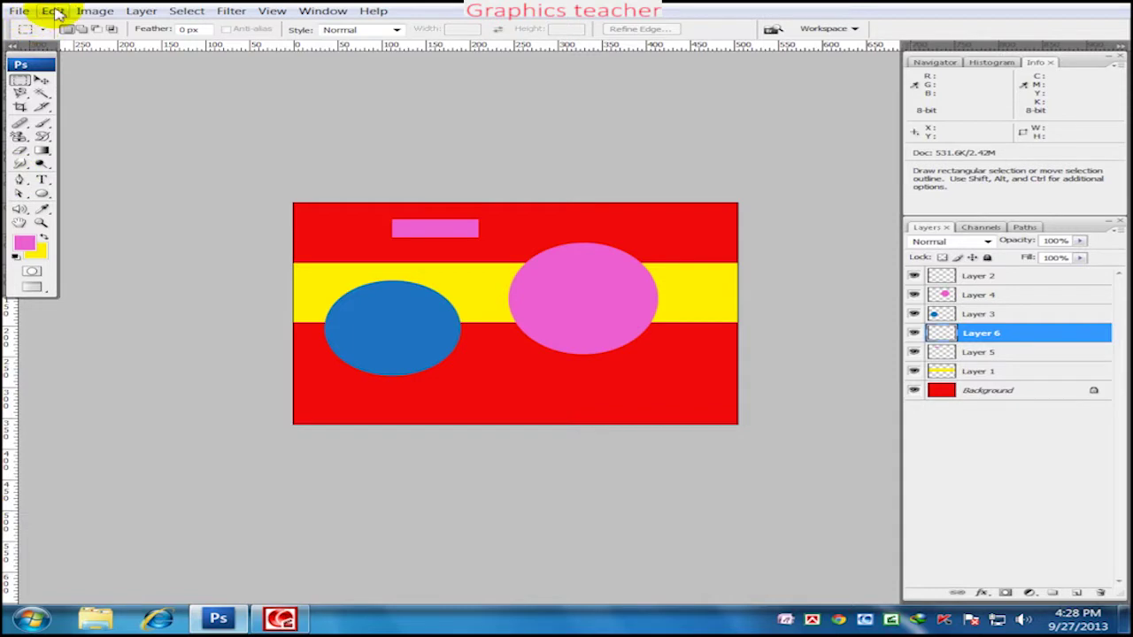
pyautogui.click(53, 11)
pyautogui.click(75, 144)
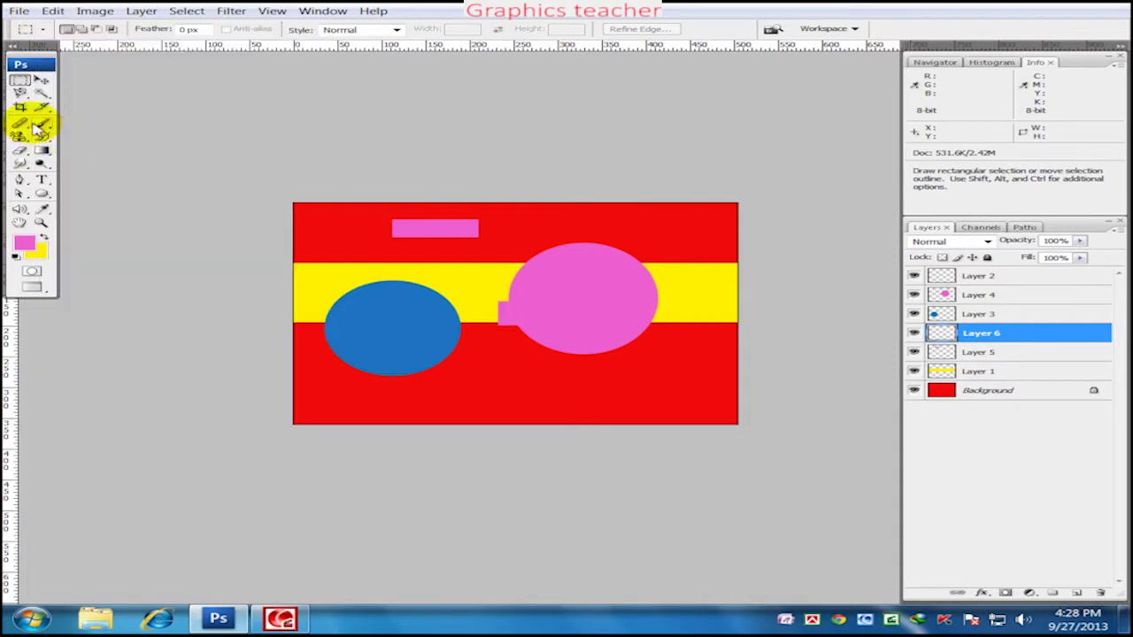
pyautogui.click(40, 80)
pyautogui.click(497, 321)
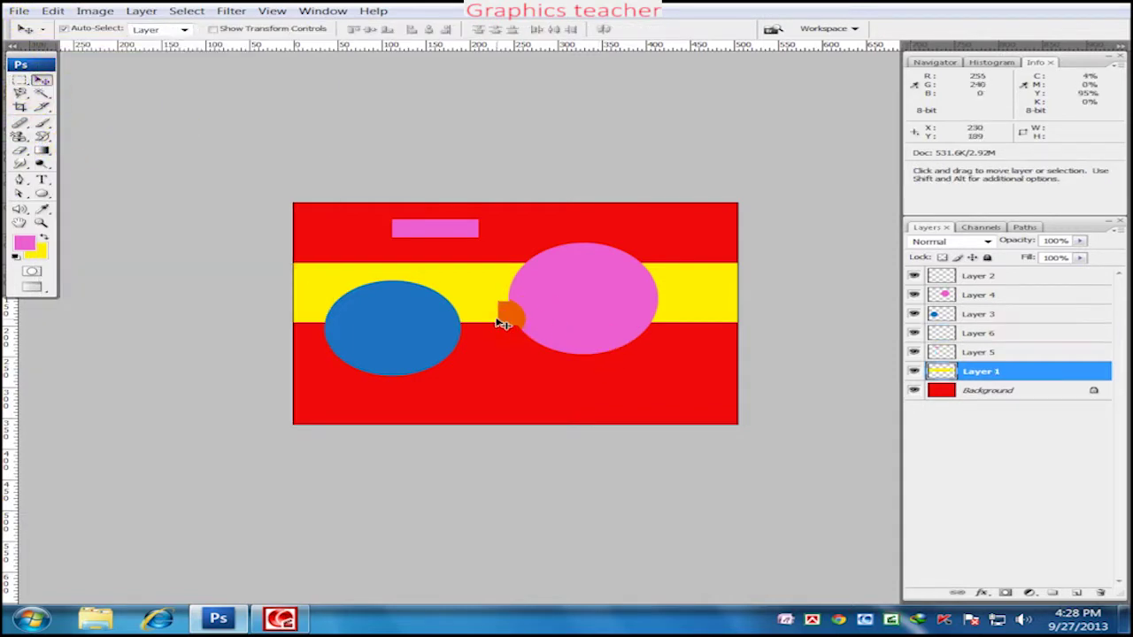
pyautogui.moveTo(502, 324)
pyautogui.mouseDown()
pyautogui.moveTo(489, 314)
pyautogui.moveTo(521, 246)
pyautogui.moveTo(584, 236)
pyautogui.mouseUp()
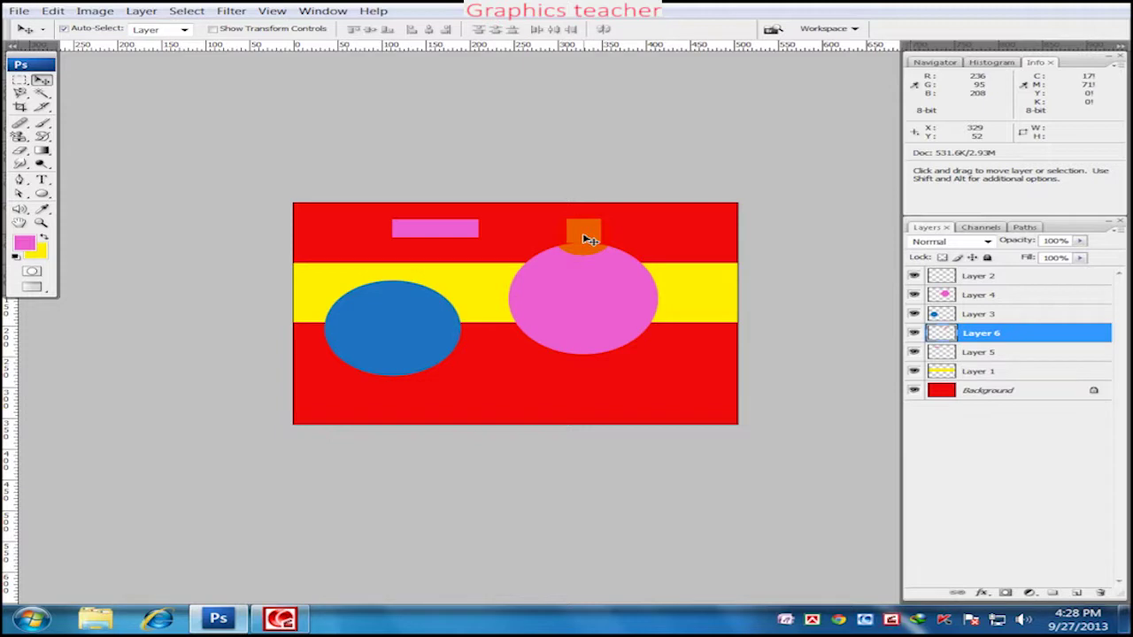
pyautogui.hotkey('ctrl', 'n')
# Create a new white document using the Default Photoshop Size preset
pyautogui.press('Return')
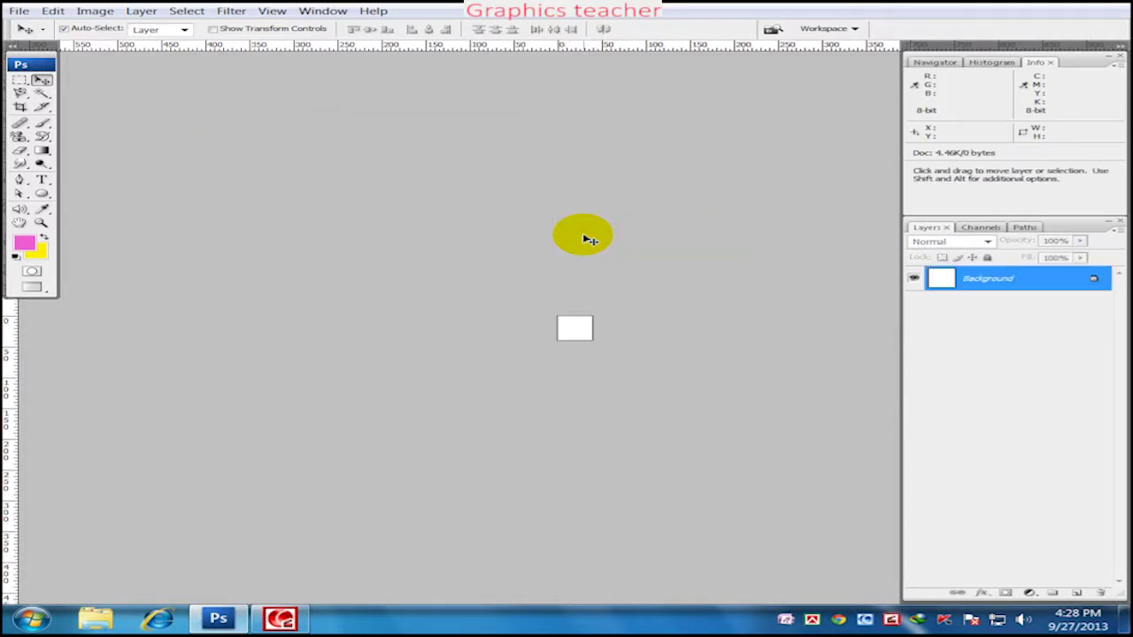
pyautogui.hotkey('ctrl', 'n')
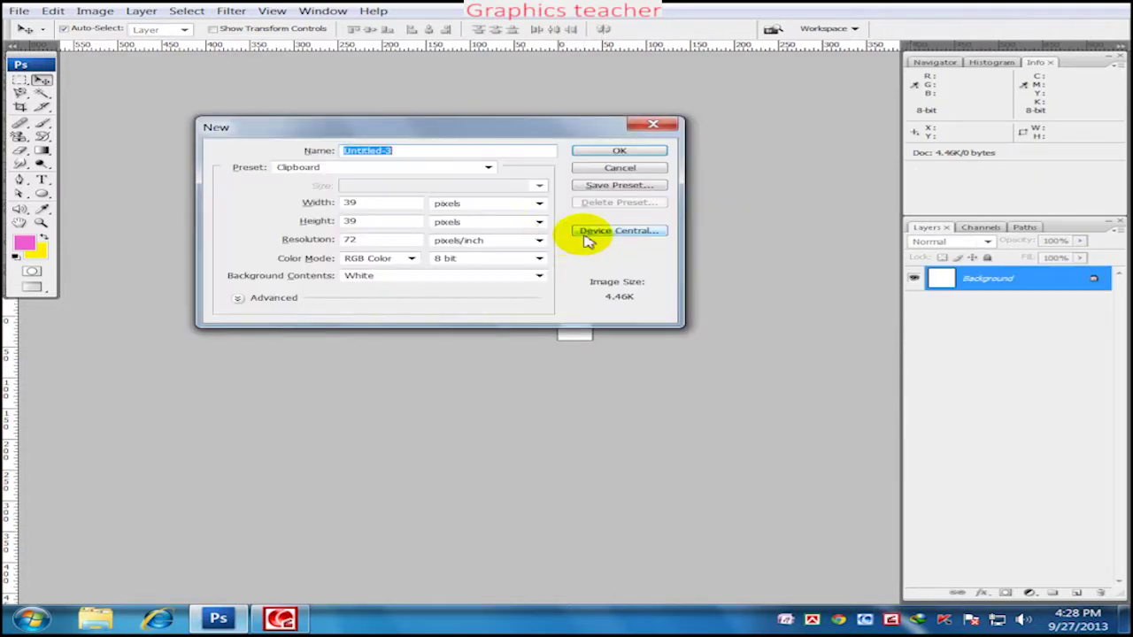
pyautogui.click(363, 167)
pyautogui.click(345, 195)
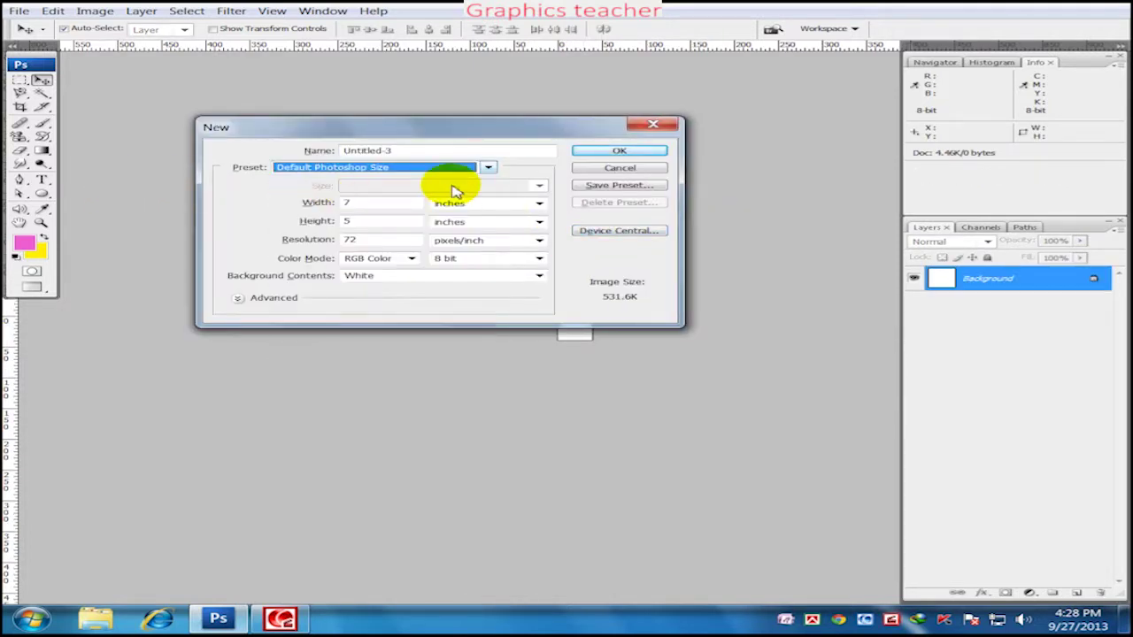
pyautogui.click(647, 150)
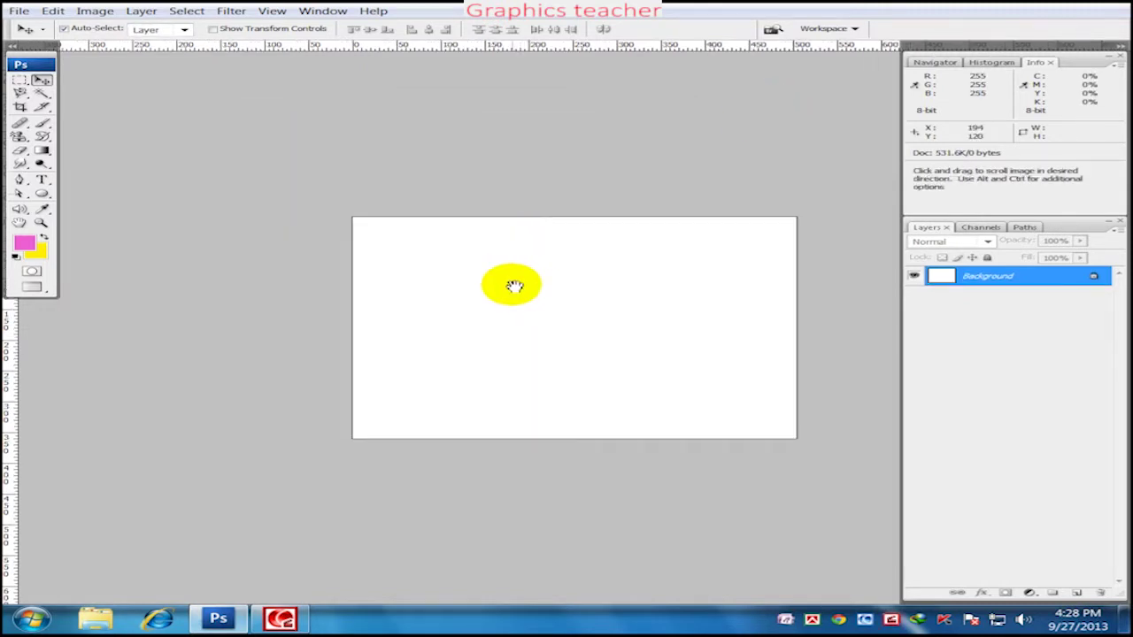
pyautogui.moveTo(514, 286); pyautogui.dragTo(430, 234)
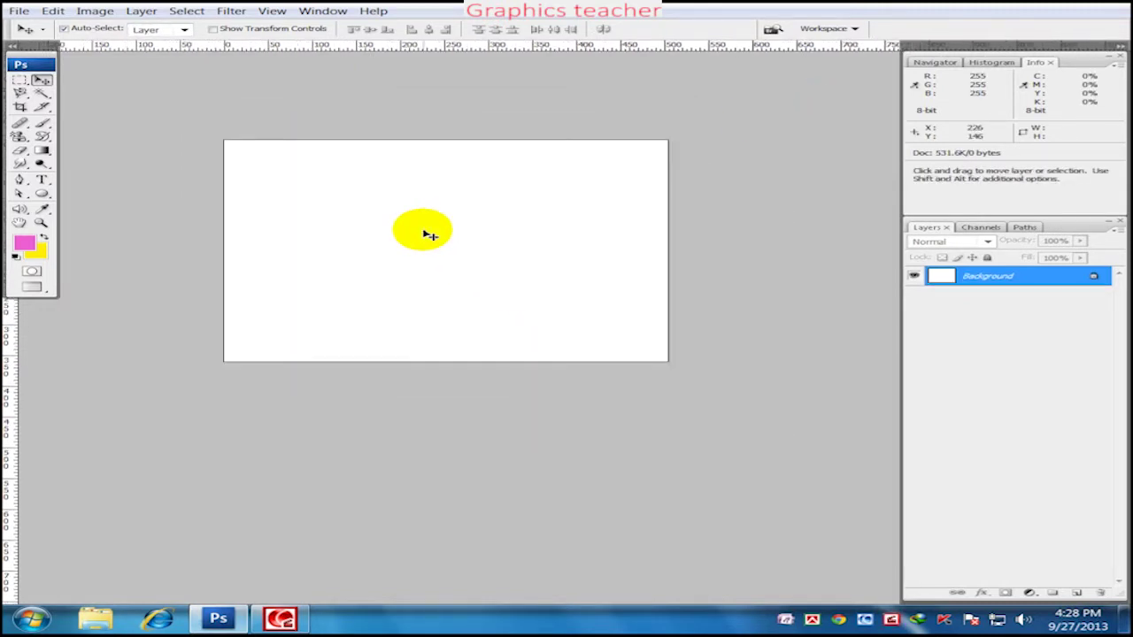
# On new Layer 1, draw a large circular selection near the centre and fill it yellow
pyautogui.click(1076, 592)
pyautogui.click(19, 80)
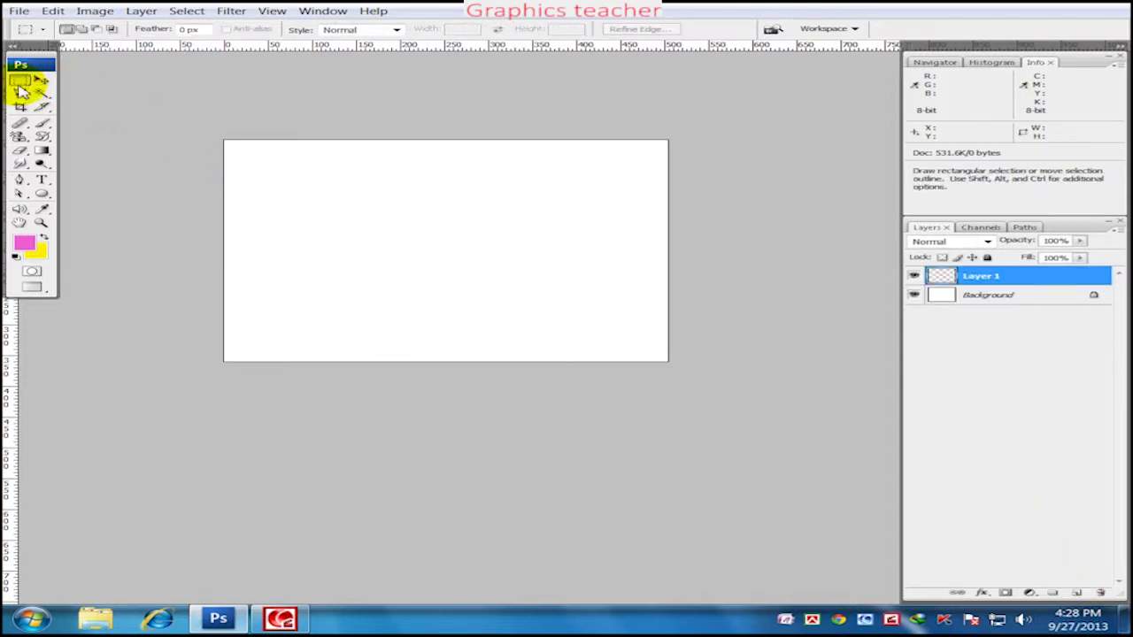
pyautogui.moveTo(20, 80); pyautogui.dragTo(64, 103)
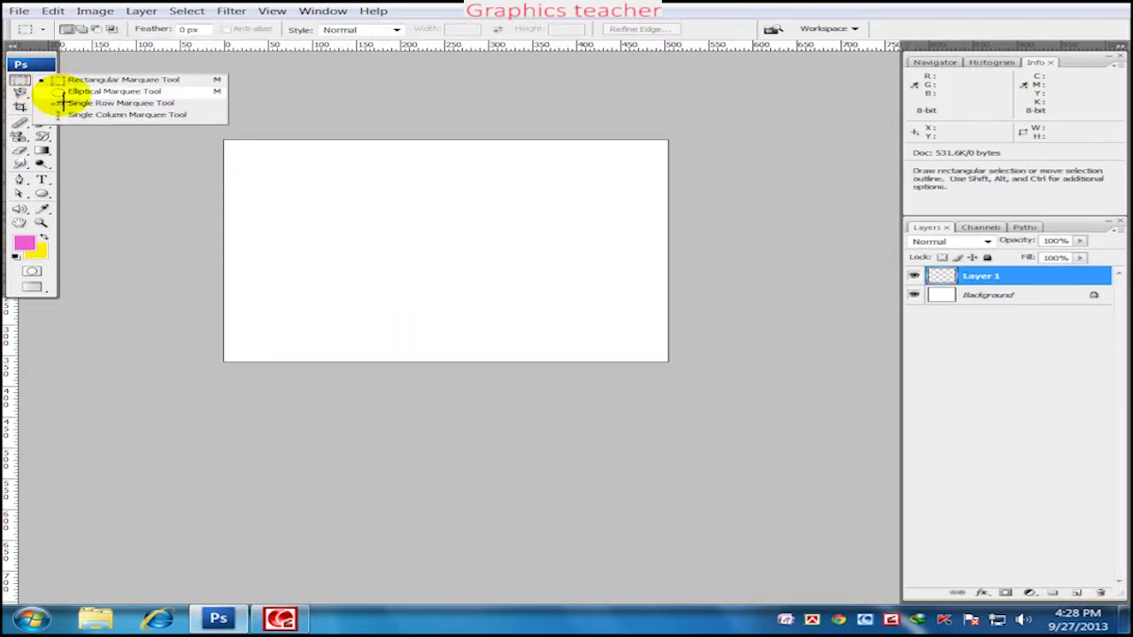
pyautogui.click(66, 93)
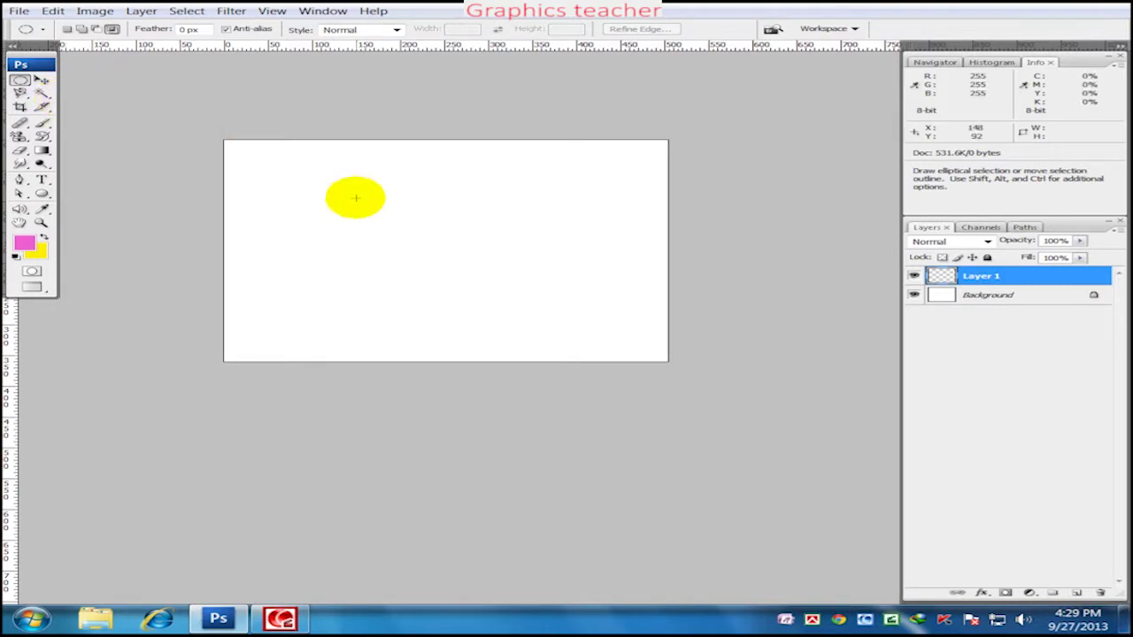
pyautogui.moveTo(298, 203)
pyautogui.mouseDown()
pyautogui.moveTo(447, 258)
pyautogui.moveTo(430, 258)
pyautogui.mouseUp()
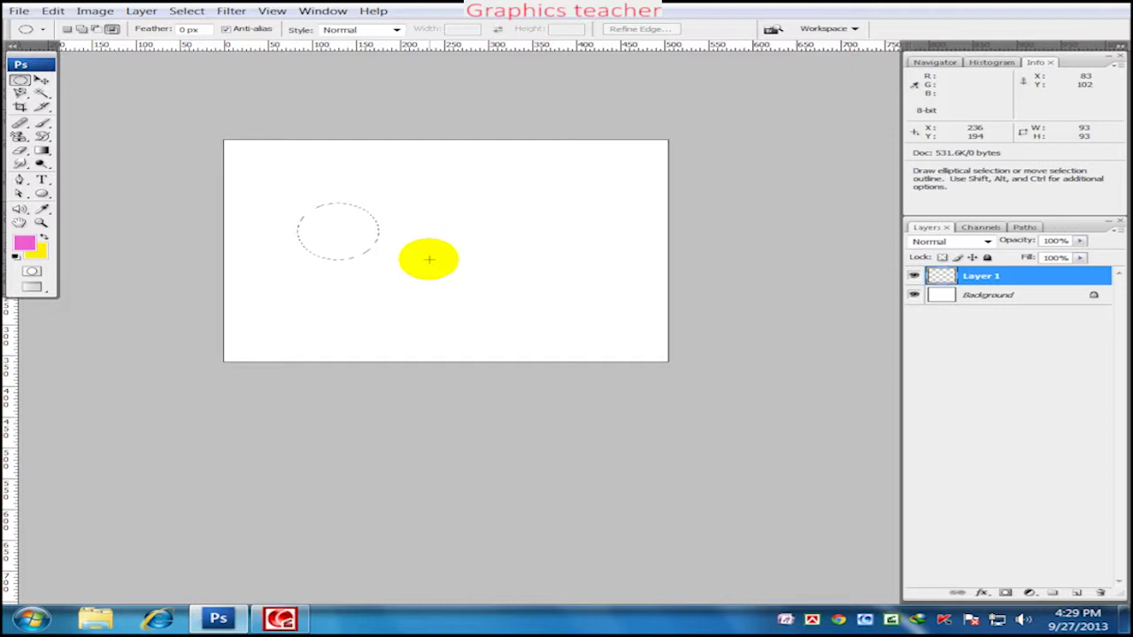
pyautogui.hotkey('ctrl', 'd')
pyautogui.moveTo(430, 257)
pyautogui.mouseDown()
pyautogui.moveTo(363, 202)
pyautogui.moveTo(511, 307)
pyautogui.mouseUp()
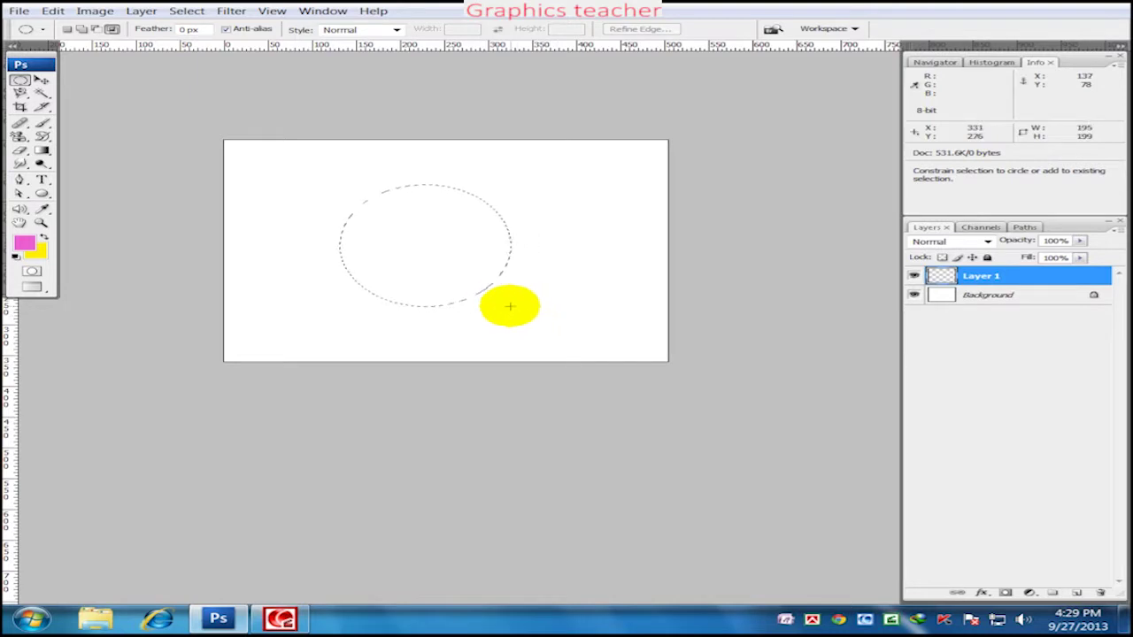
pyautogui.hotkey('ctrl', 'BackSpace')
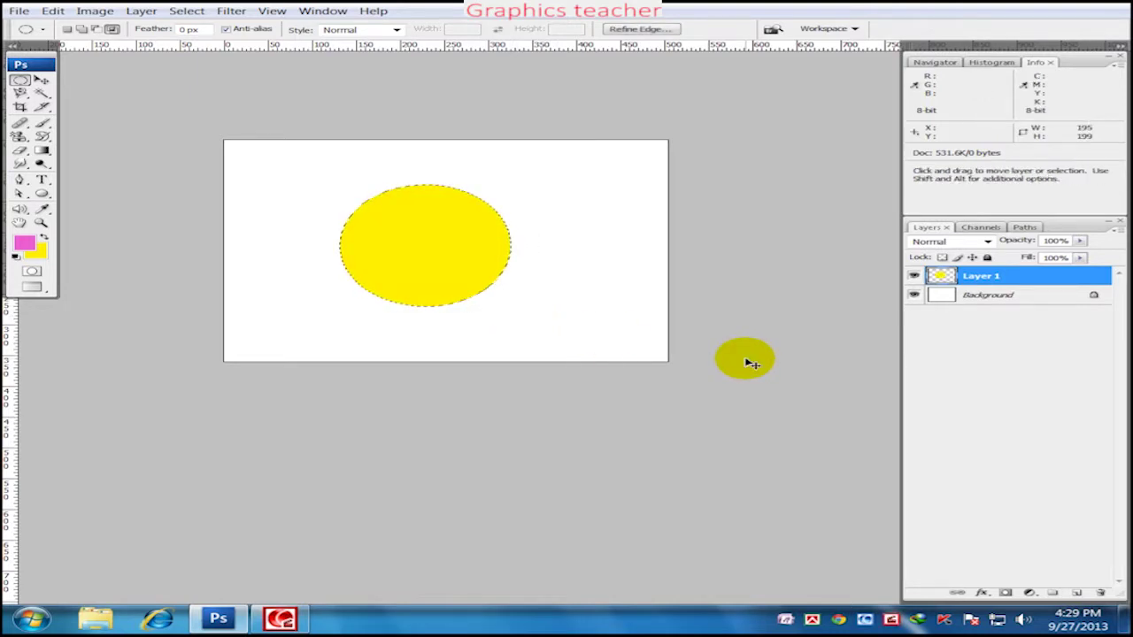
pyautogui.click(20, 81)
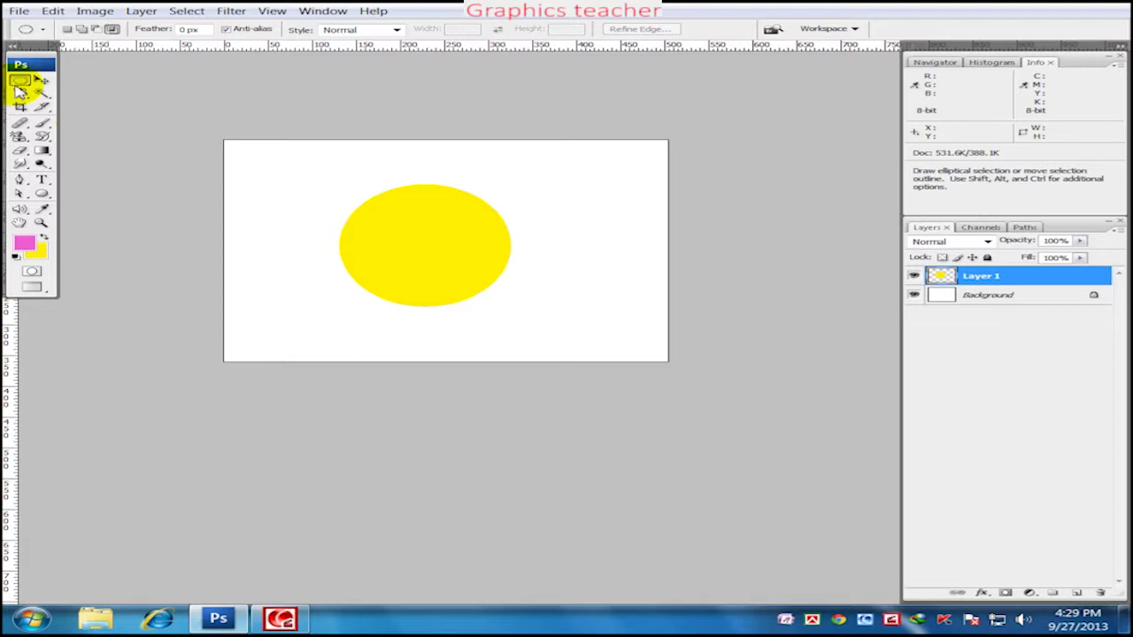
pyautogui.click(467, 238)
# On new Layer 2, fill a small ellipse on the circle's left side with black as an eye
pyautogui.click(1077, 592)
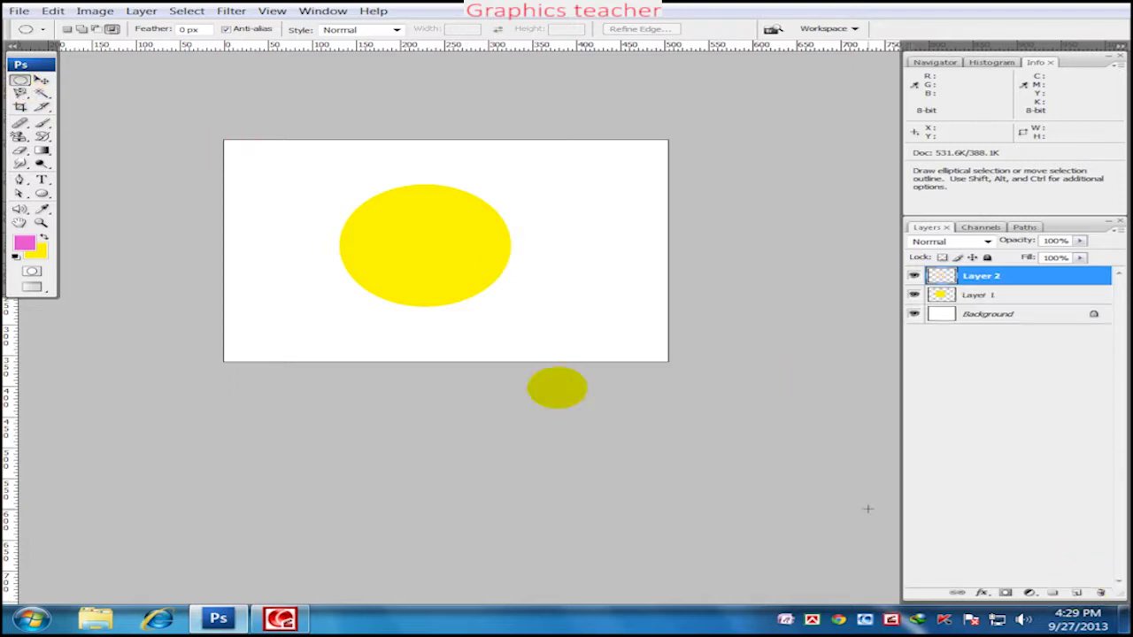
pyautogui.moveTo(354, 215); pyautogui.dragTo(393, 247)
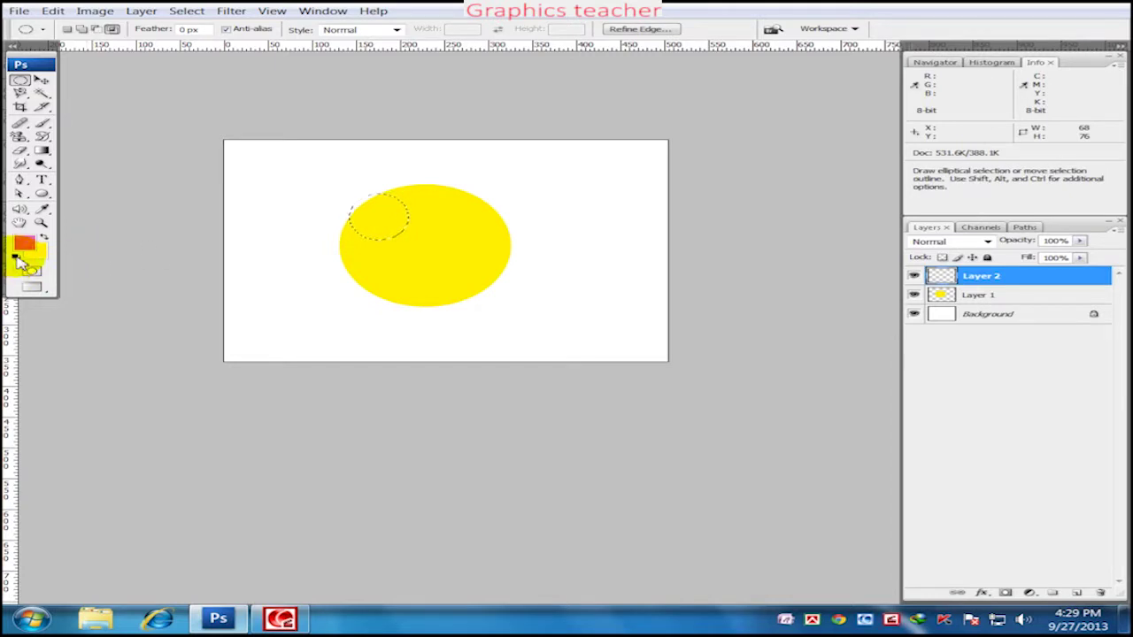
pyautogui.click(15, 256)
pyautogui.hotkey('alt', 'BackSpace')
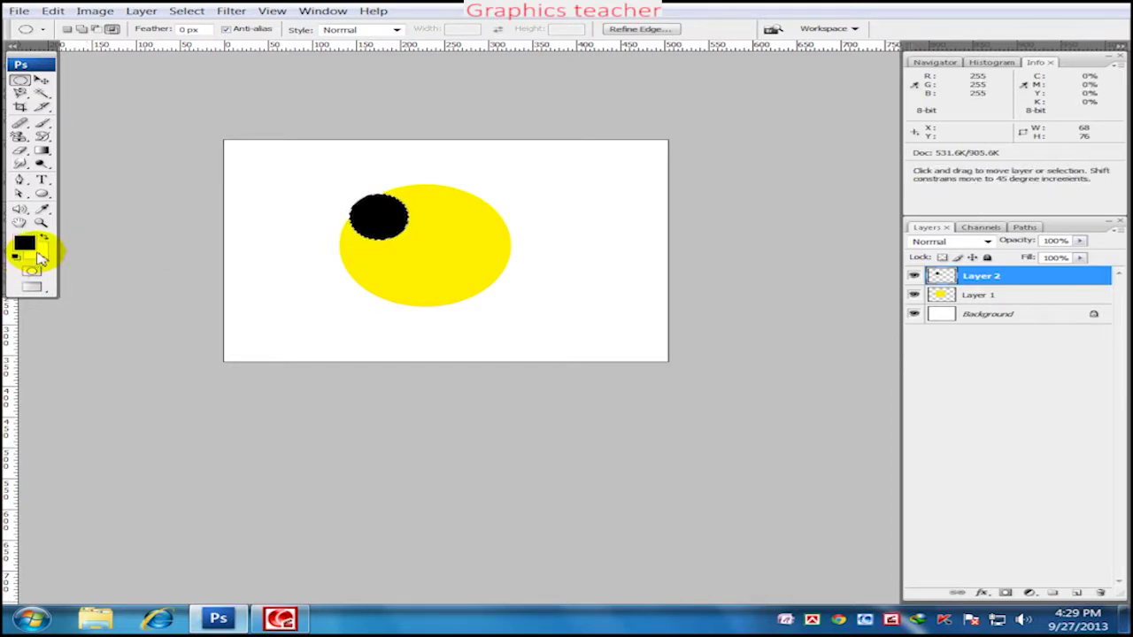
pyautogui.click(209, 190)
# Place a copy of the black eye to the right as the second eye
pyautogui.click(42, 79)
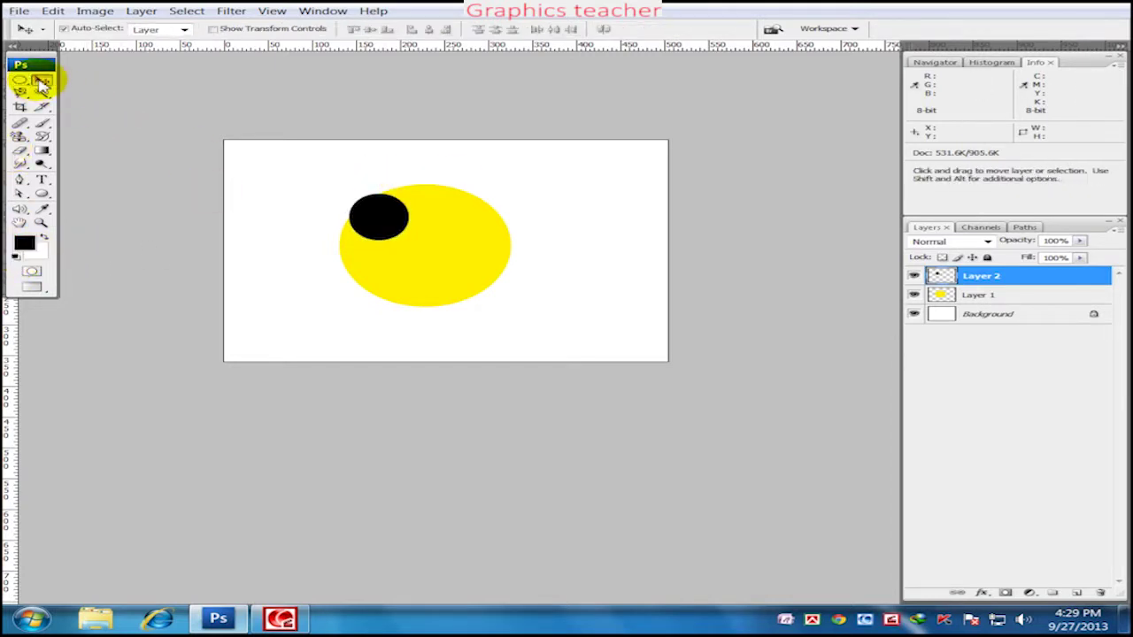
pyautogui.moveTo(384, 221); pyautogui.dragTo(484, 226)
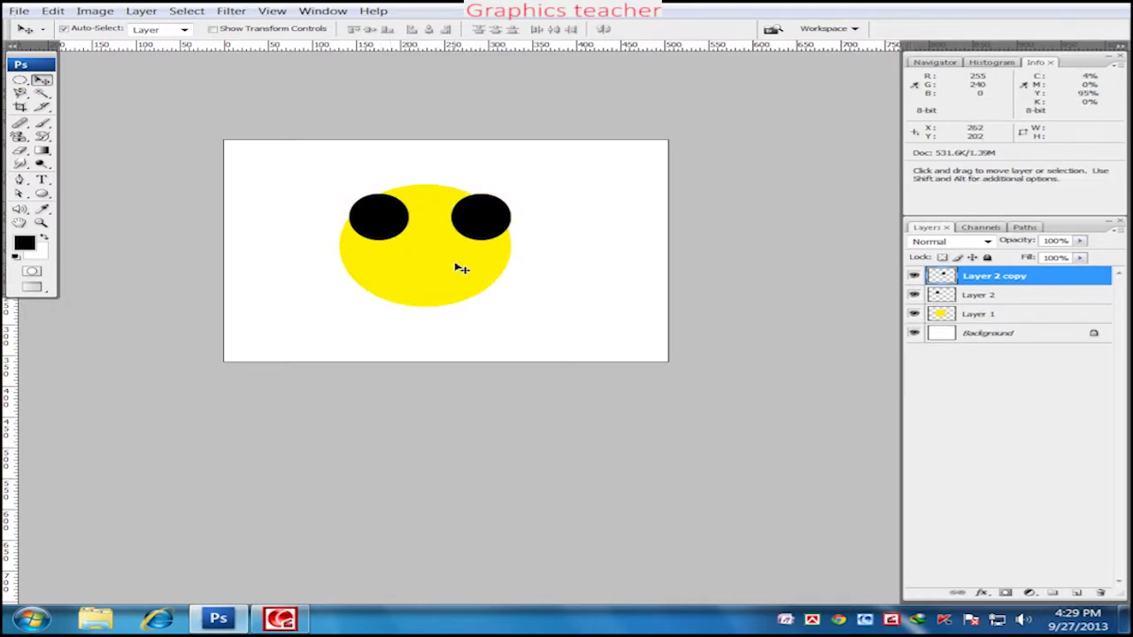
pyautogui.click(19, 80)
# Try a circular selection on the face, then deselect it
pyautogui.moveTo(289, 210)
pyautogui.mouseDown()
pyautogui.moveTo(499, 325)
pyautogui.moveTo(409, 290)
pyautogui.mouseUp()
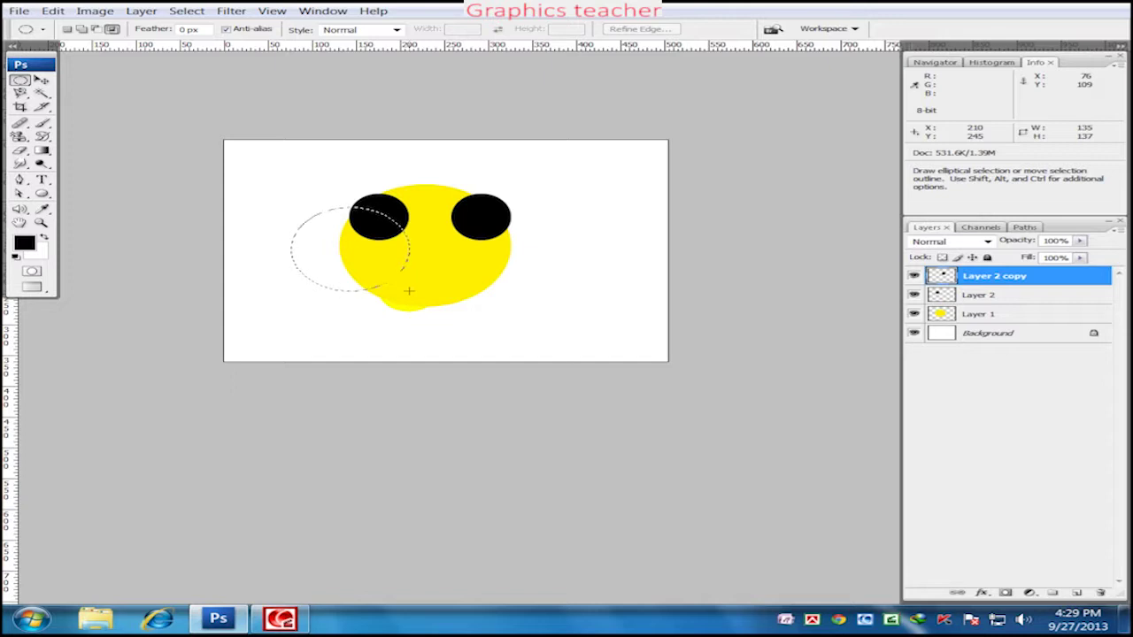
pyautogui.moveTo(409, 290)
pyautogui.mouseDown()
pyautogui.moveTo(466, 260)
pyautogui.moveTo(485, 290)
pyautogui.mouseUp()
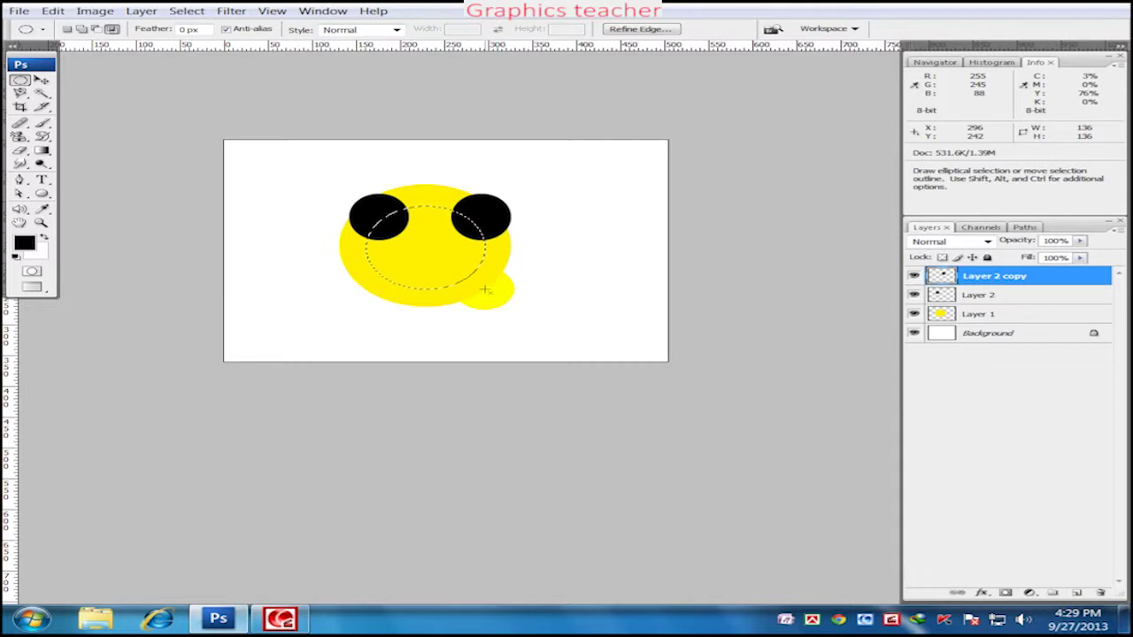
pyautogui.press('ctrl')
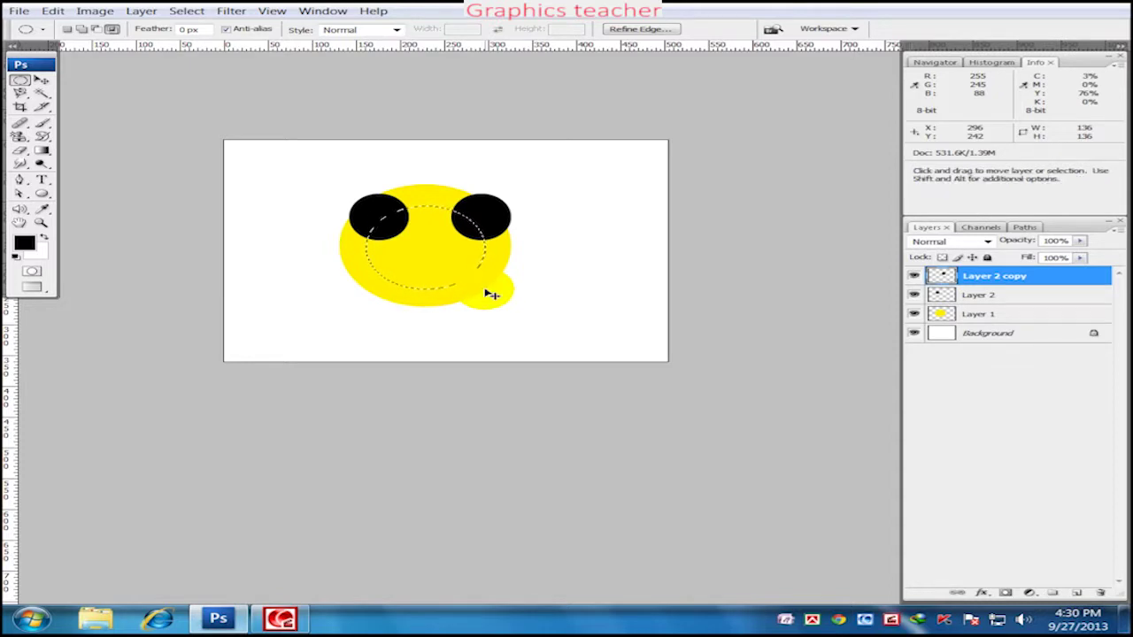
pyautogui.hotkey('ctrl', 'd')
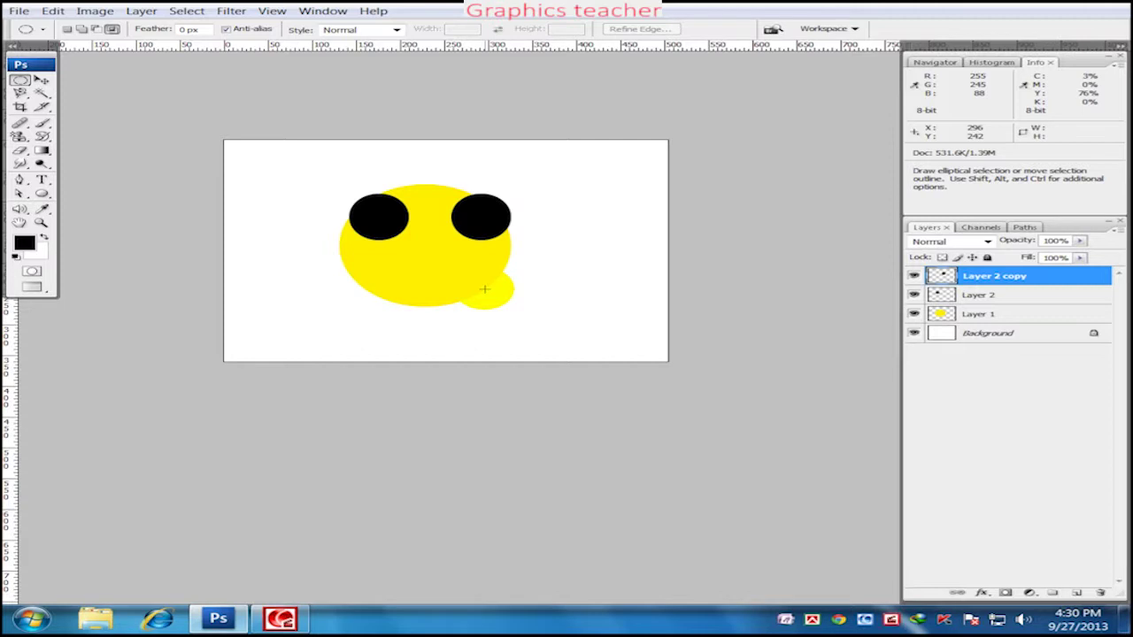
# Draw another circular selection, reposition it over the lower face, then discard it
pyautogui.moveTo(261, 171)
pyautogui.mouseDown()
pyautogui.moveTo(409, 273)
pyautogui.moveTo(371, 247)
pyautogui.mouseUp()
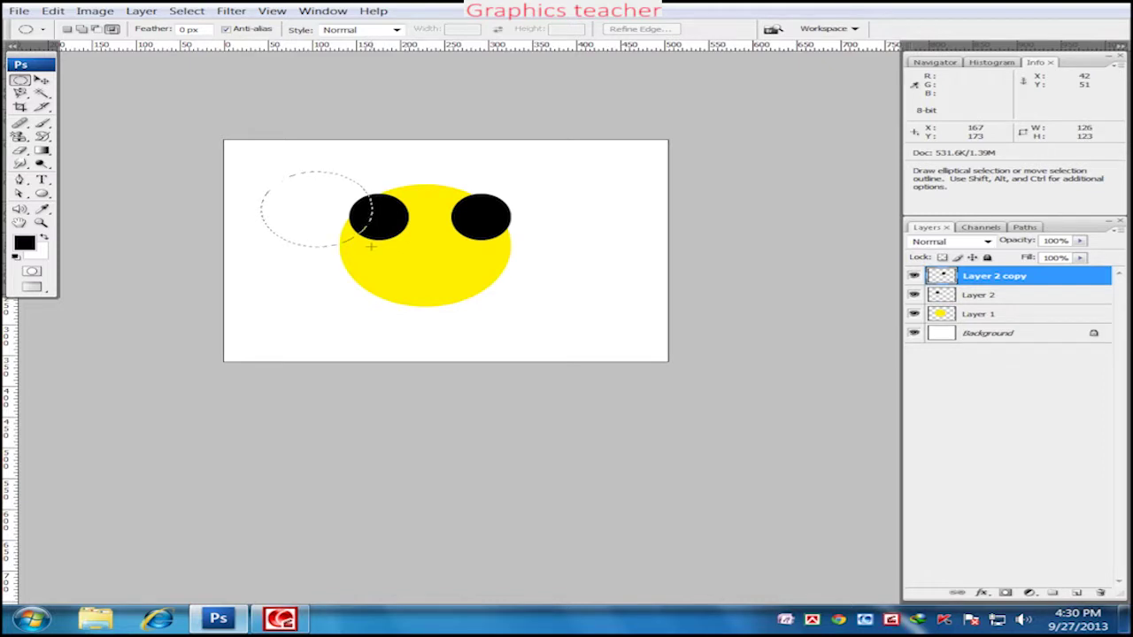
pyautogui.moveTo(371, 247); pyautogui.dragTo(480, 293)
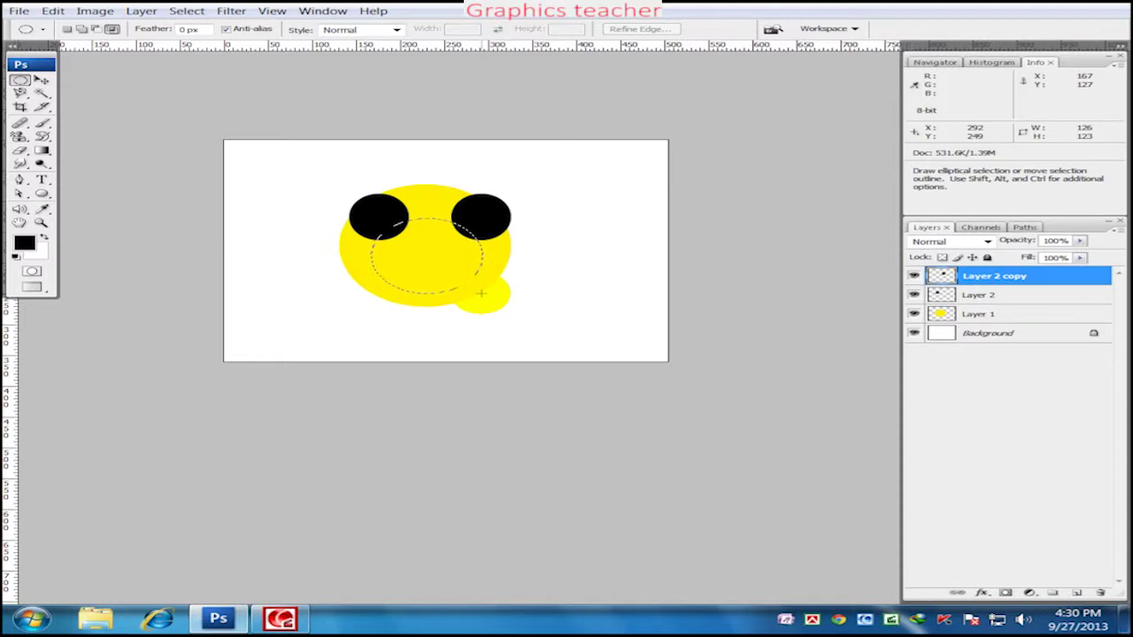
pyautogui.moveTo(481, 293)
pyautogui.mouseDown()
pyautogui.moveTo(410, 258)
pyautogui.moveTo(418, 273)
pyautogui.mouseUp()
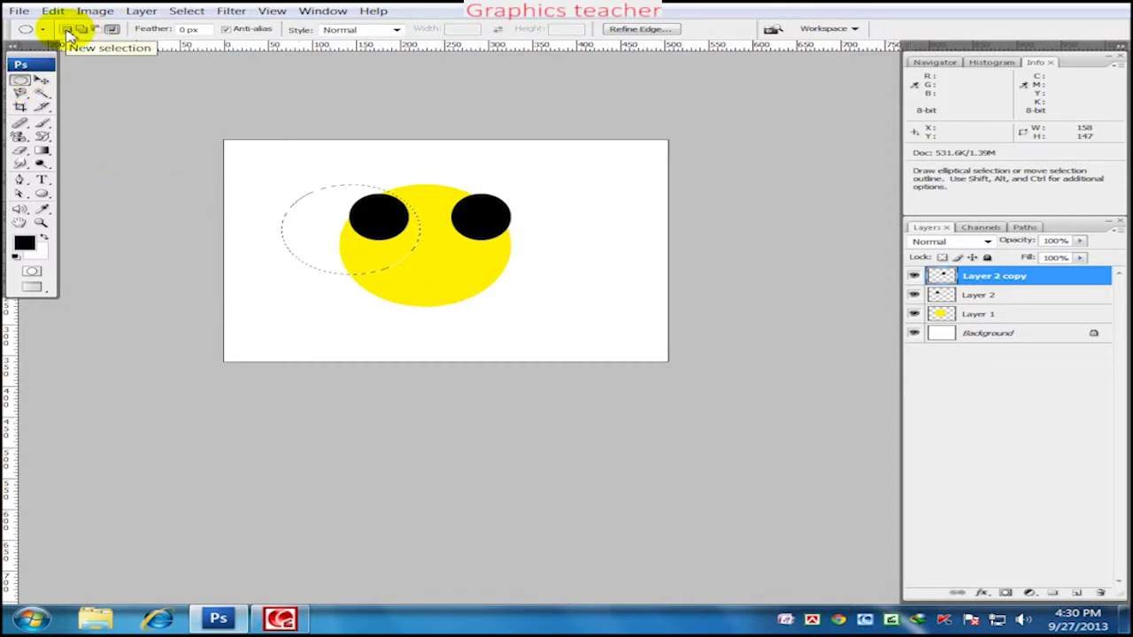
pyautogui.moveTo(347, 240); pyautogui.dragTo(429, 268)
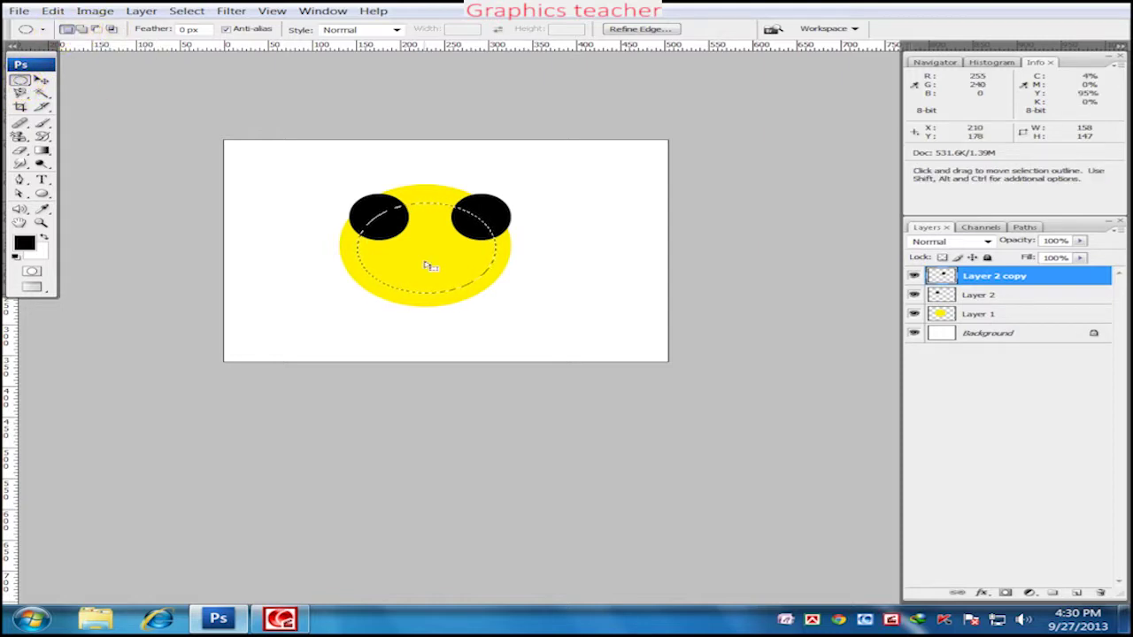
pyautogui.moveTo(447, 271); pyautogui.dragTo(452, 279)
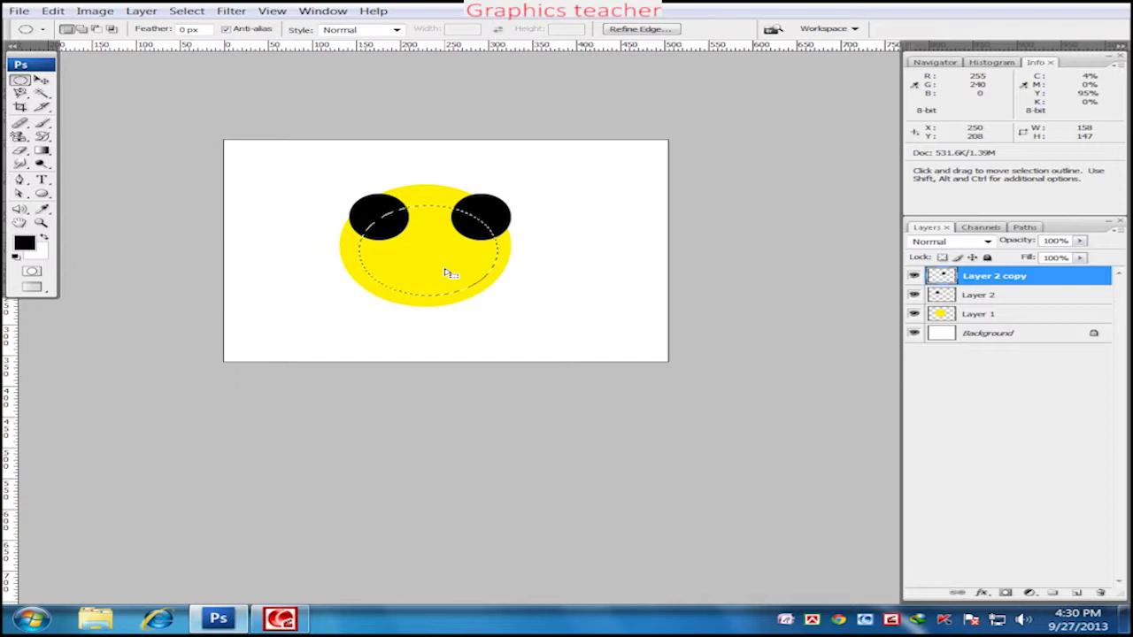
pyautogui.moveTo(442, 267)
pyautogui.mouseDown()
pyautogui.moveTo(325, 217)
pyautogui.moveTo(312, 263)
pyautogui.moveTo(343, 287)
pyautogui.mouseUp()
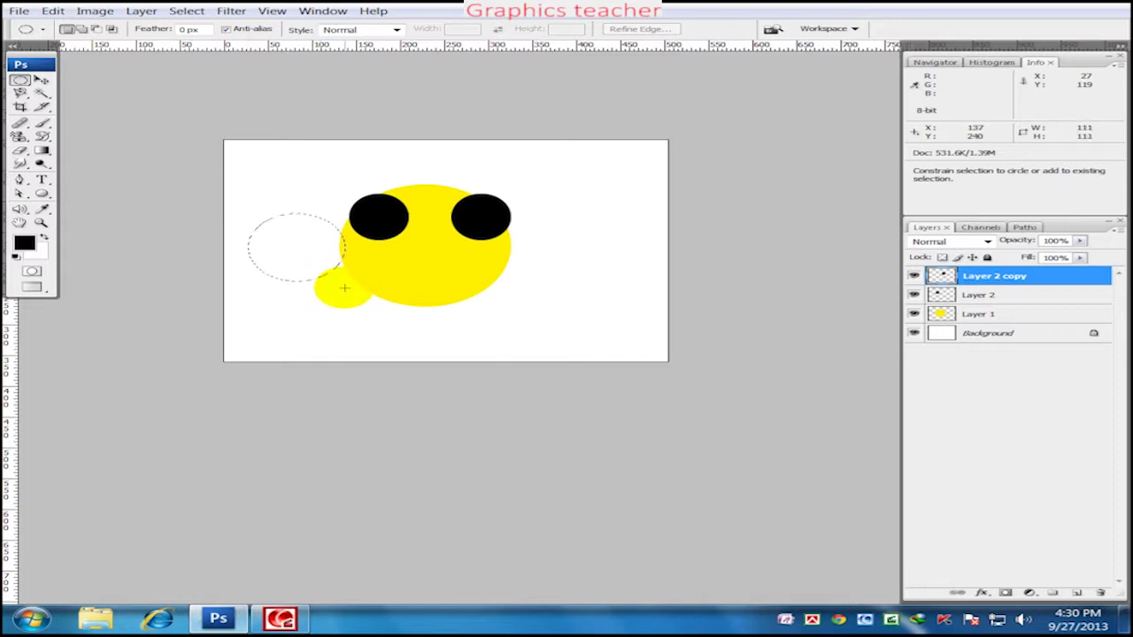
pyautogui.moveTo(344, 287); pyautogui.dragTo(412, 292)
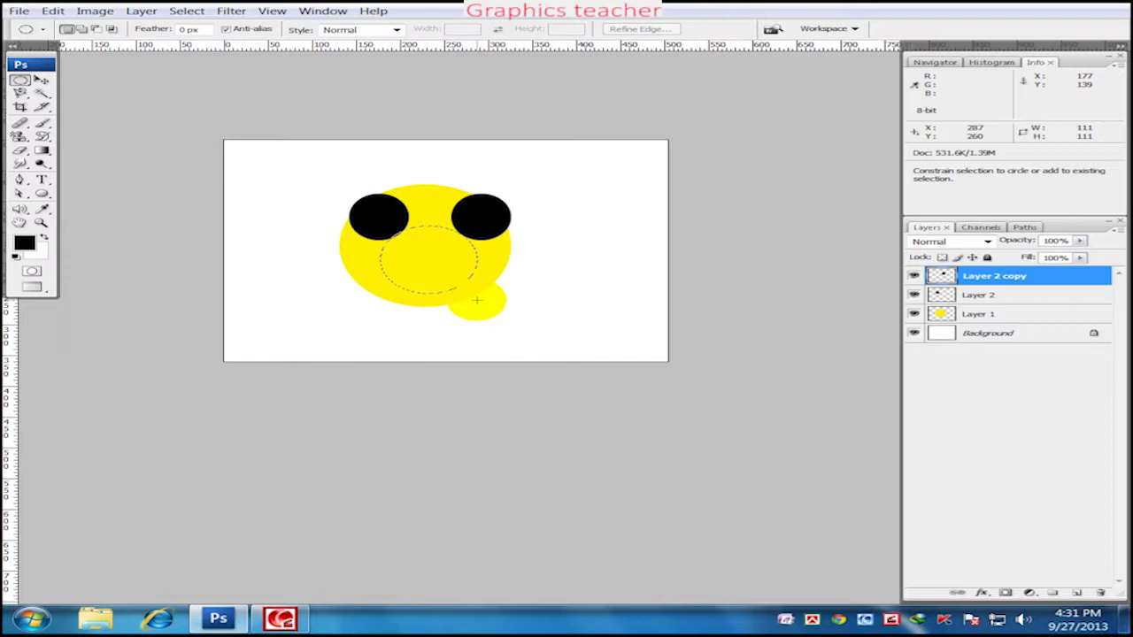
pyautogui.press('space')
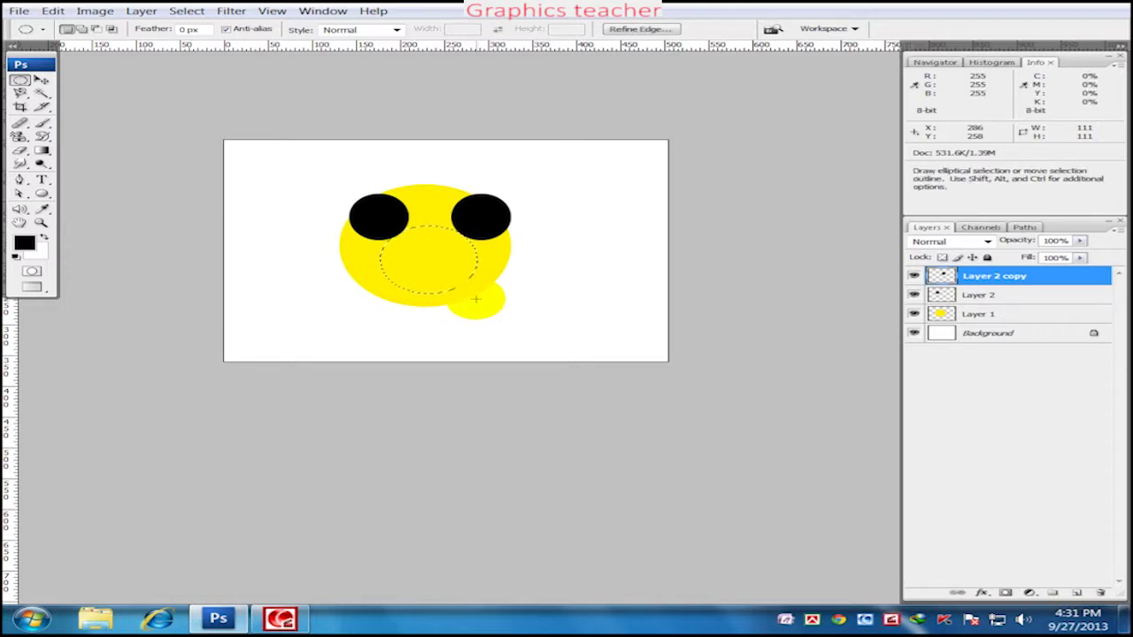
pyautogui.moveTo(476, 299); pyautogui.dragTo(463, 300)
pyautogui.hotkey('ctrl', 'd')
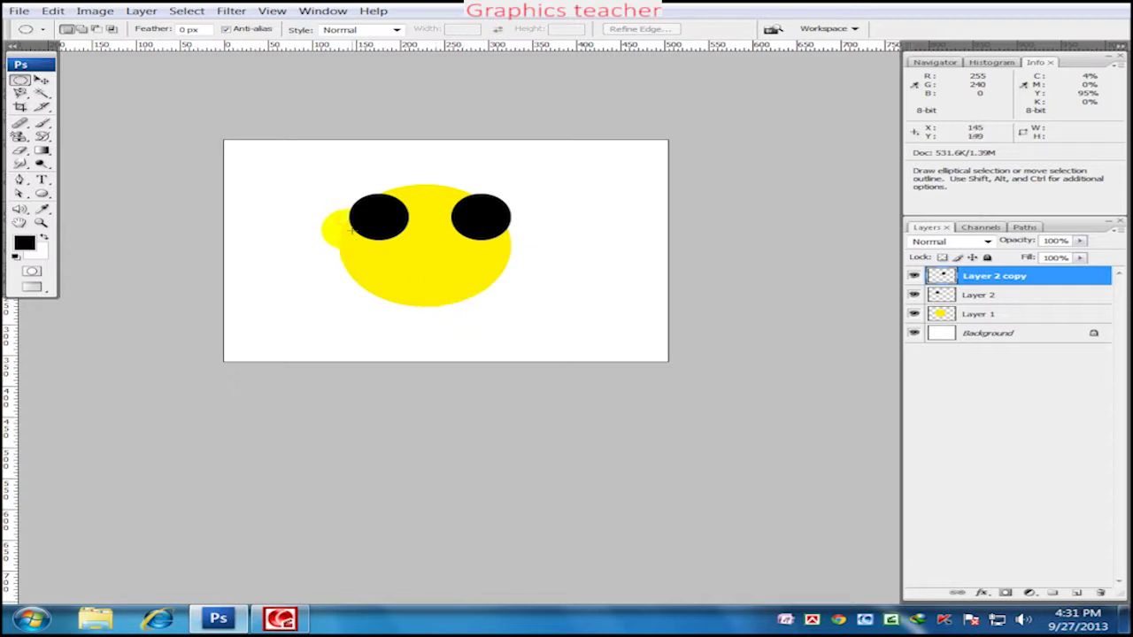
# Select an ellipse over the lower face and subtract a higher ellipse, leaving a crescent
pyautogui.moveTo(352, 228); pyautogui.dragTo(488, 293)
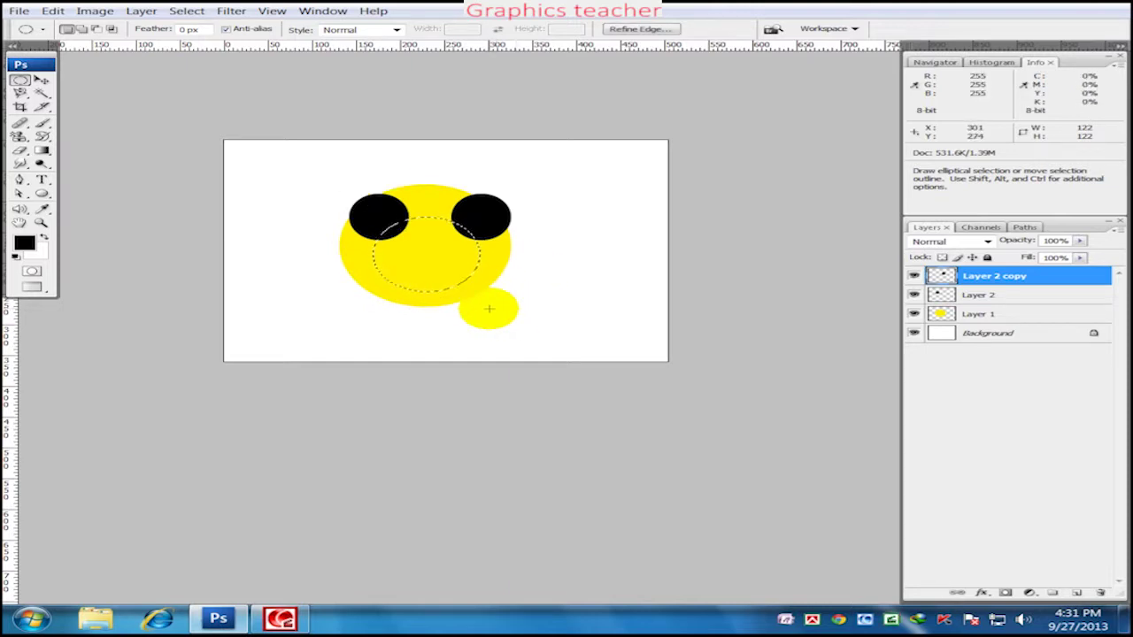
pyautogui.click(96, 30)
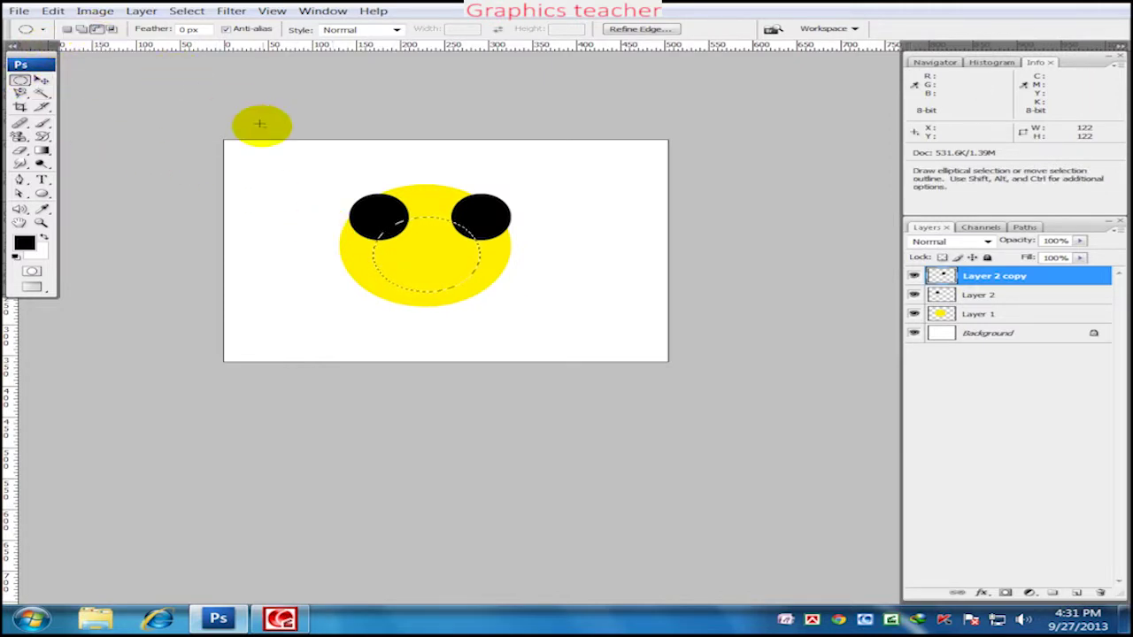
pyautogui.moveTo(357, 180); pyautogui.dragTo(492, 283)
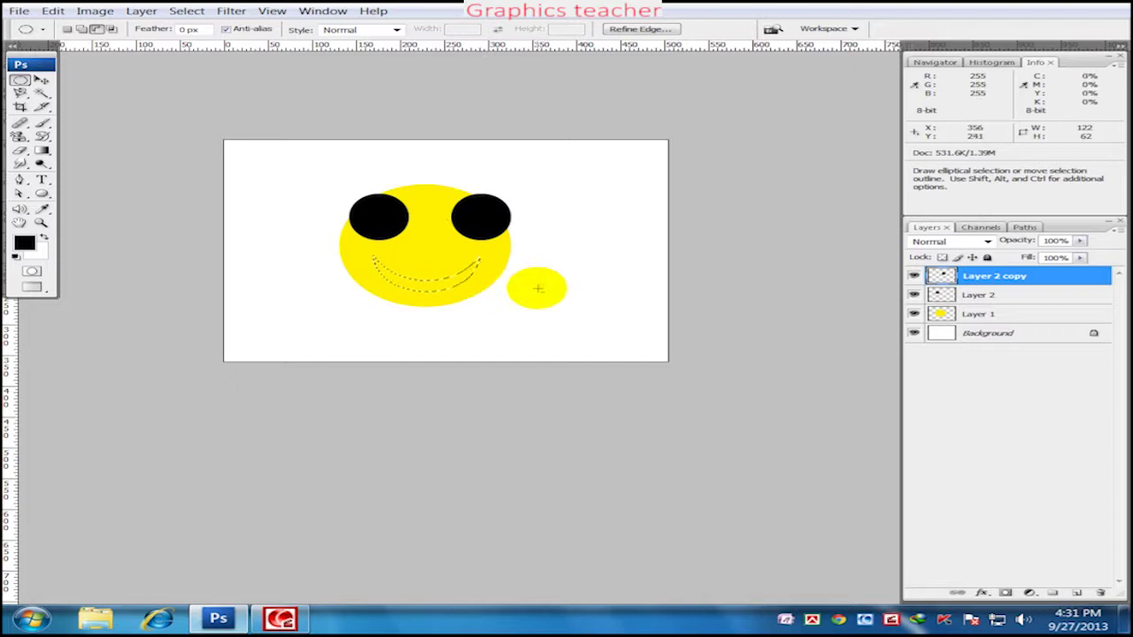
# On a new layer, fill the crescent selection with black and deselect
pyautogui.click(1076, 593)
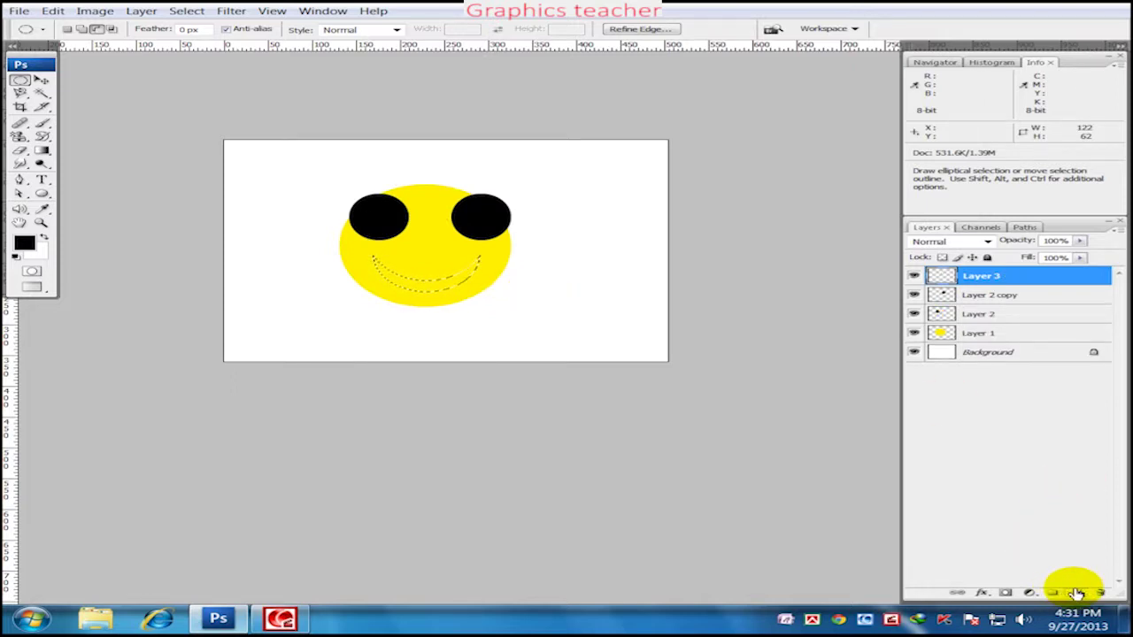
pyautogui.hotkey('alt', 'BackSpace')
pyautogui.hotkey('ctrl', 'd')
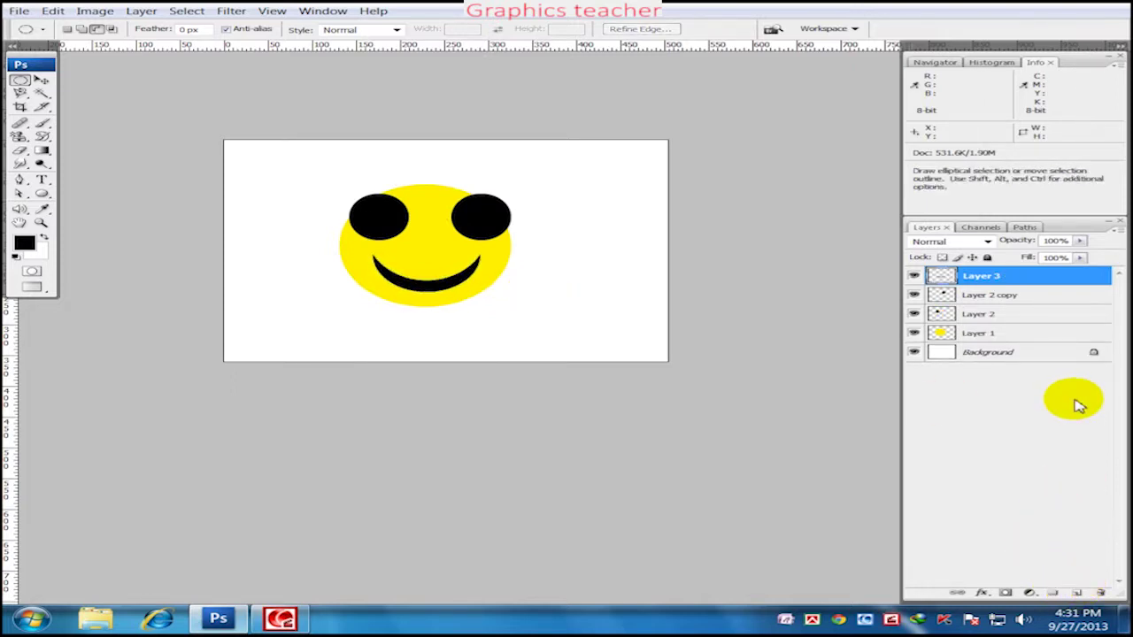
pyautogui.click(43, 79)
pyautogui.moveTo(432, 133)
pyautogui.mouseDown()
pyautogui.moveTo(373, 128)
pyautogui.moveTo(383, 132)
pyautogui.mouseUp()
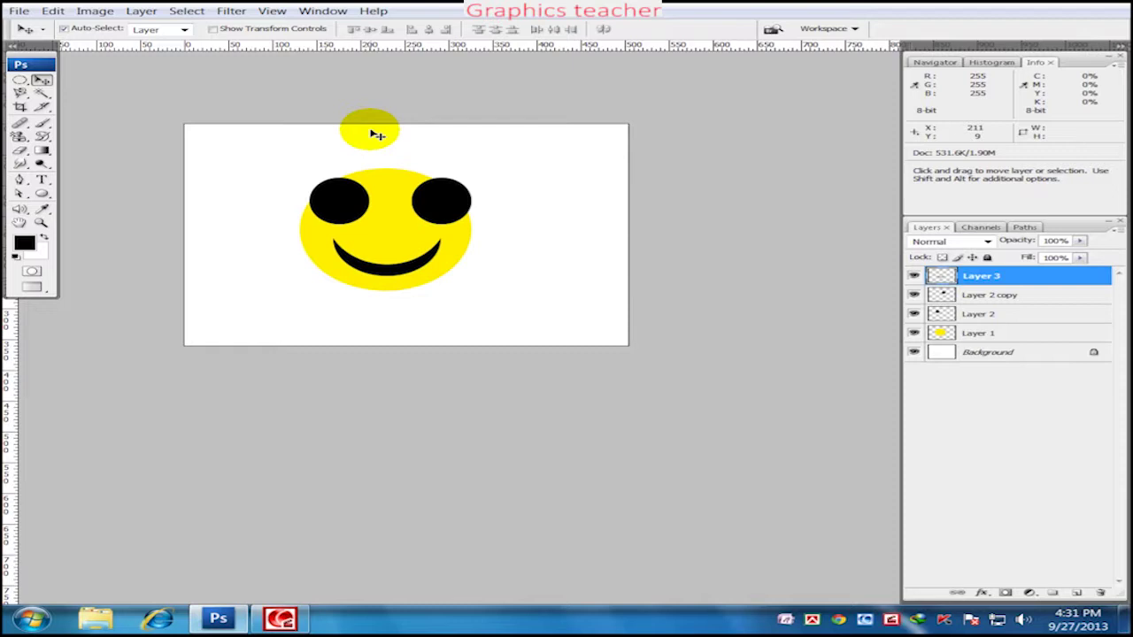
pyautogui.moveTo(19, 79); pyautogui.dragTo(67, 91)
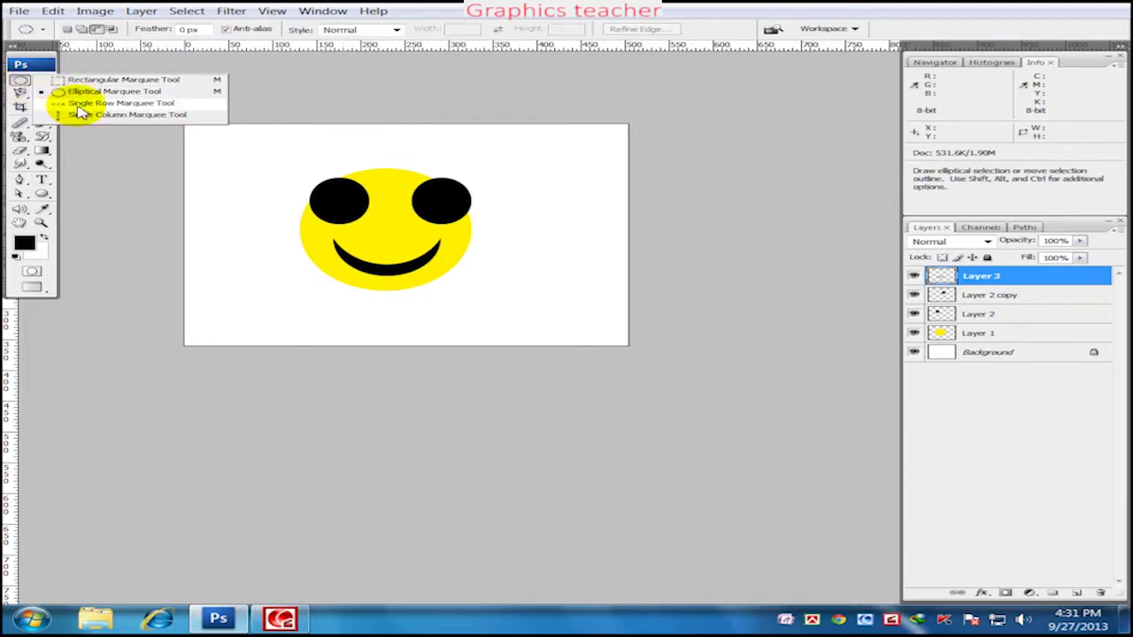
# Add a black one-pixel horizontal line below the face on a new layer
pyautogui.click(78, 106)
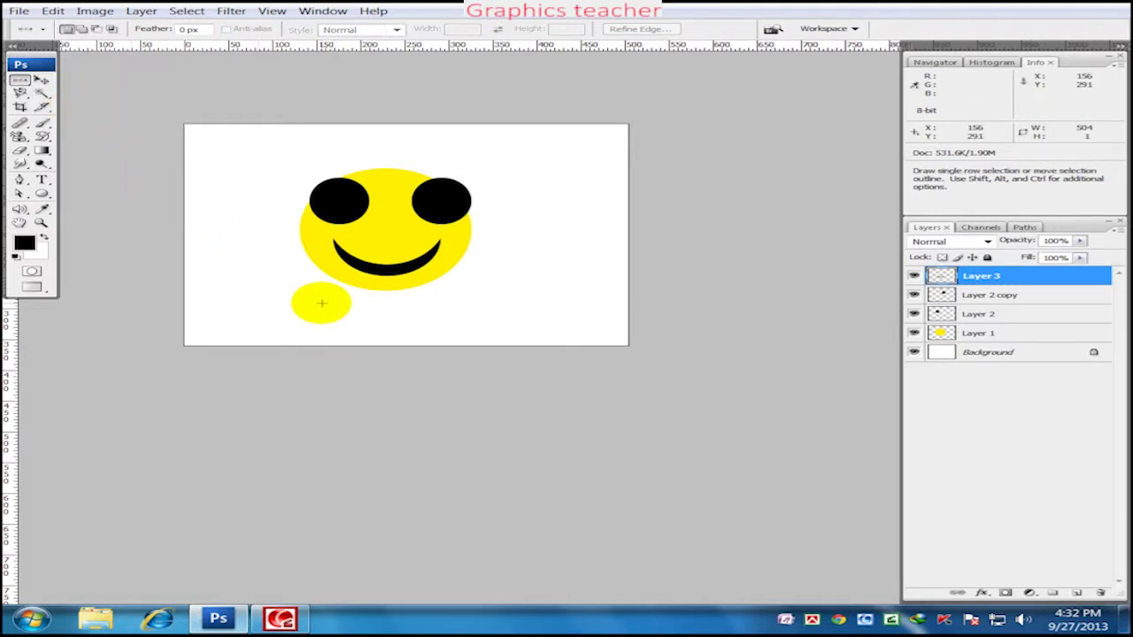
pyautogui.click(322, 303)
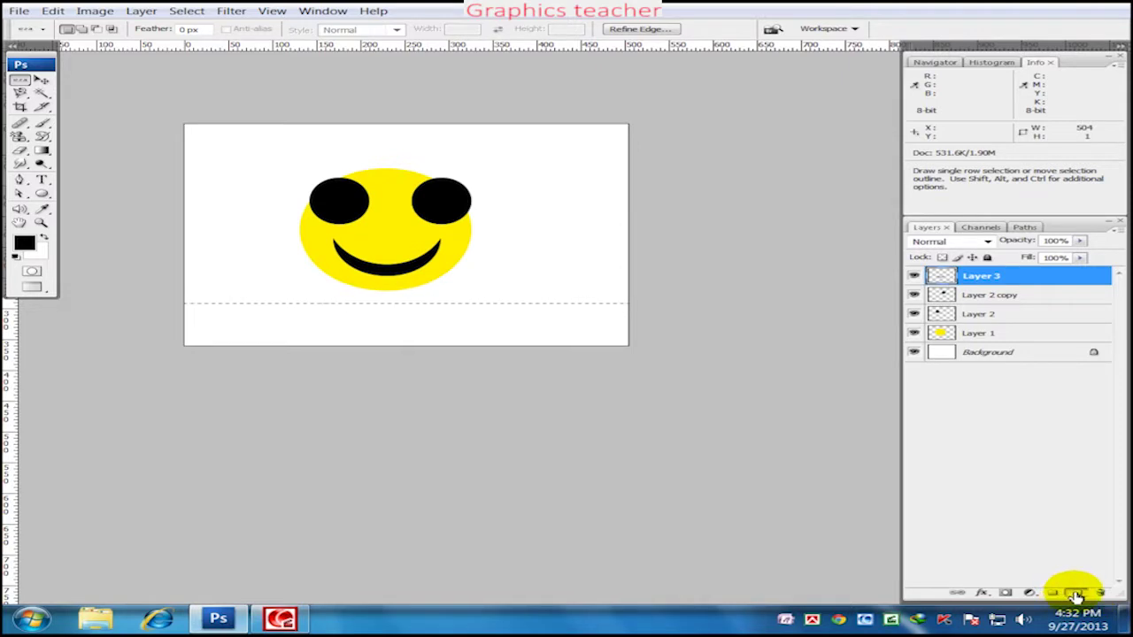
pyautogui.click(1076, 595)
pyautogui.press('alt')
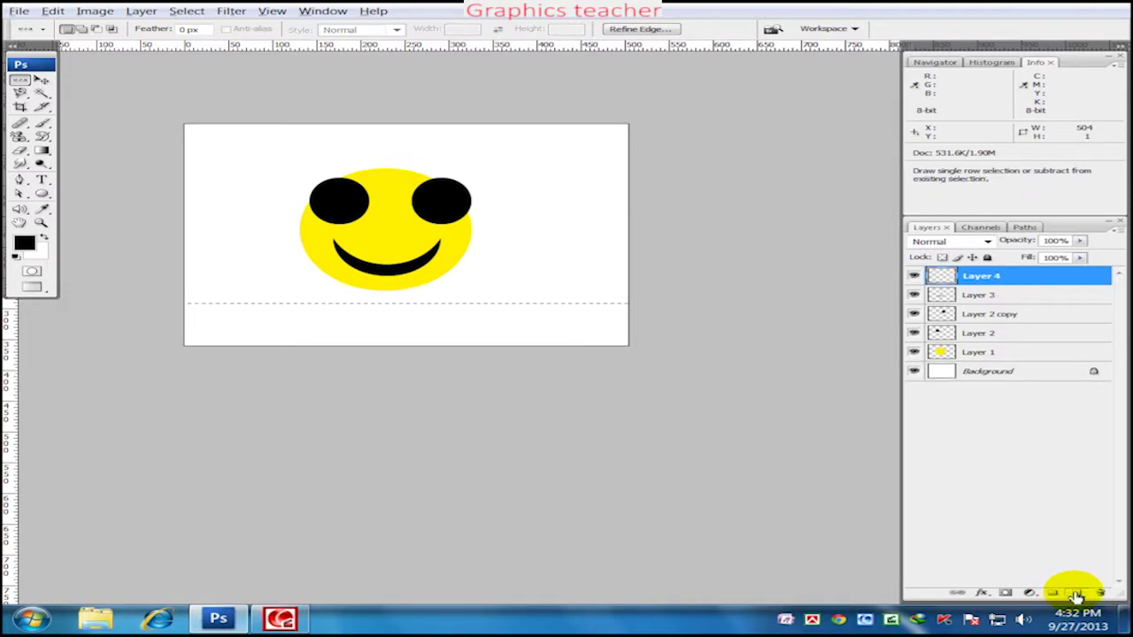
pyautogui.hotkey('ctrl', '+')
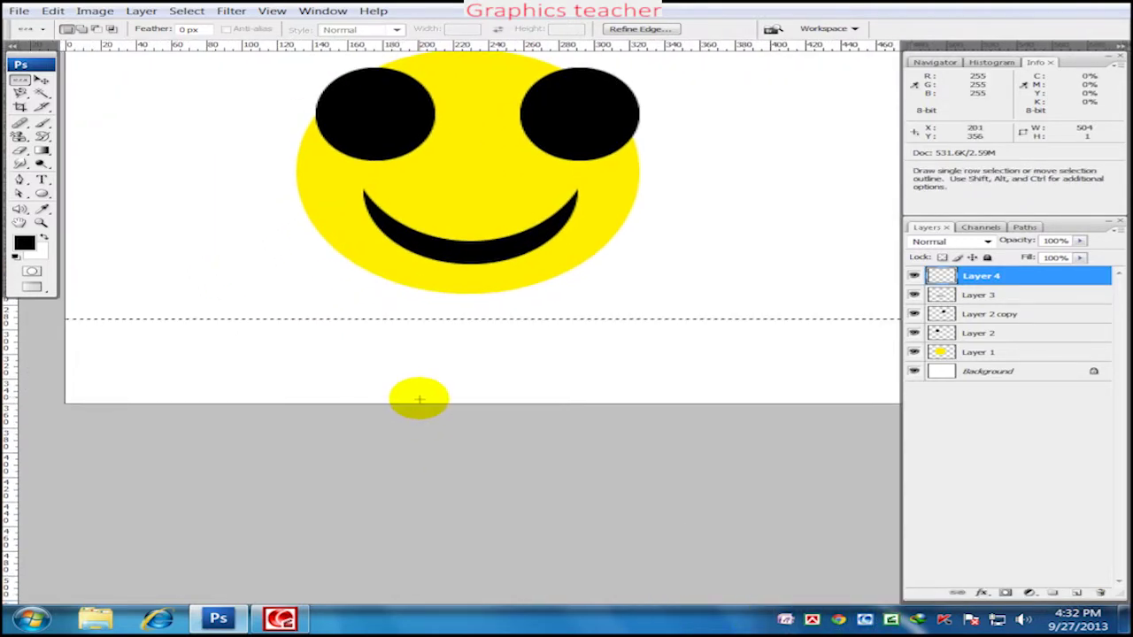
pyautogui.hotkey('ctrl', 'd')
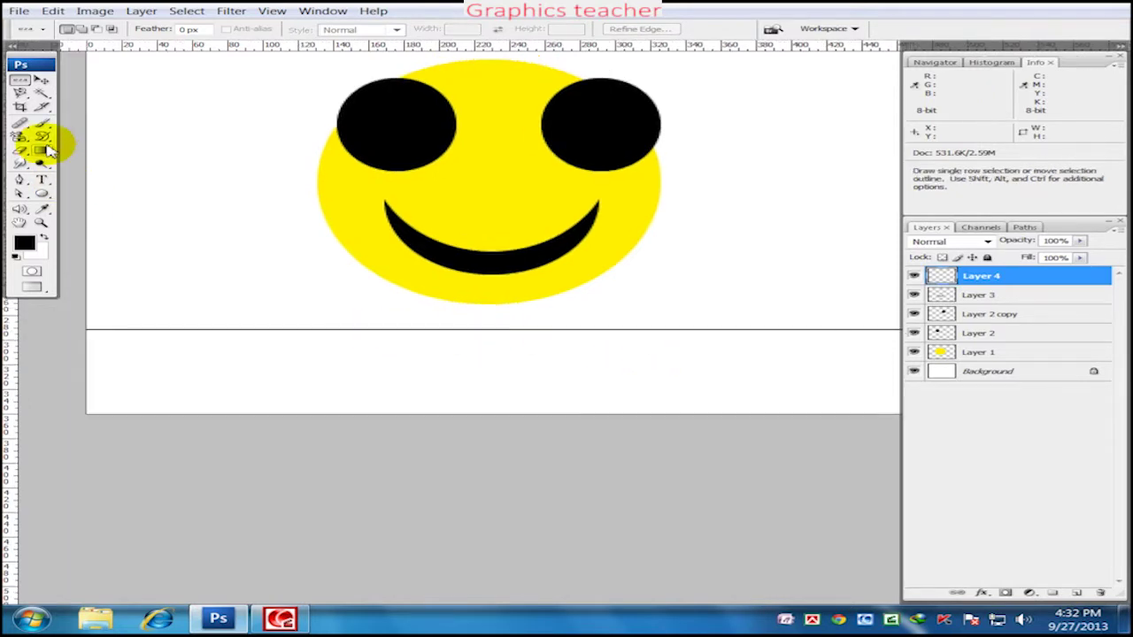
# Select a single one-pixel column left of the face for the vertical line
pyautogui.rightClick(20, 79)
pyautogui.click(115, 111)
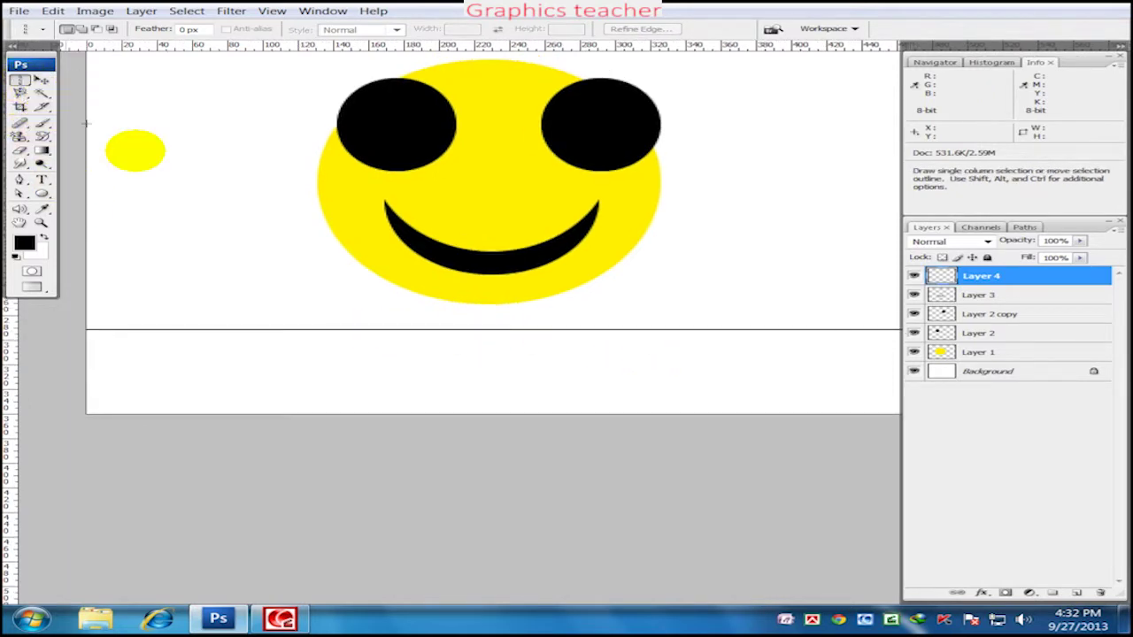
pyautogui.click(218, 207)
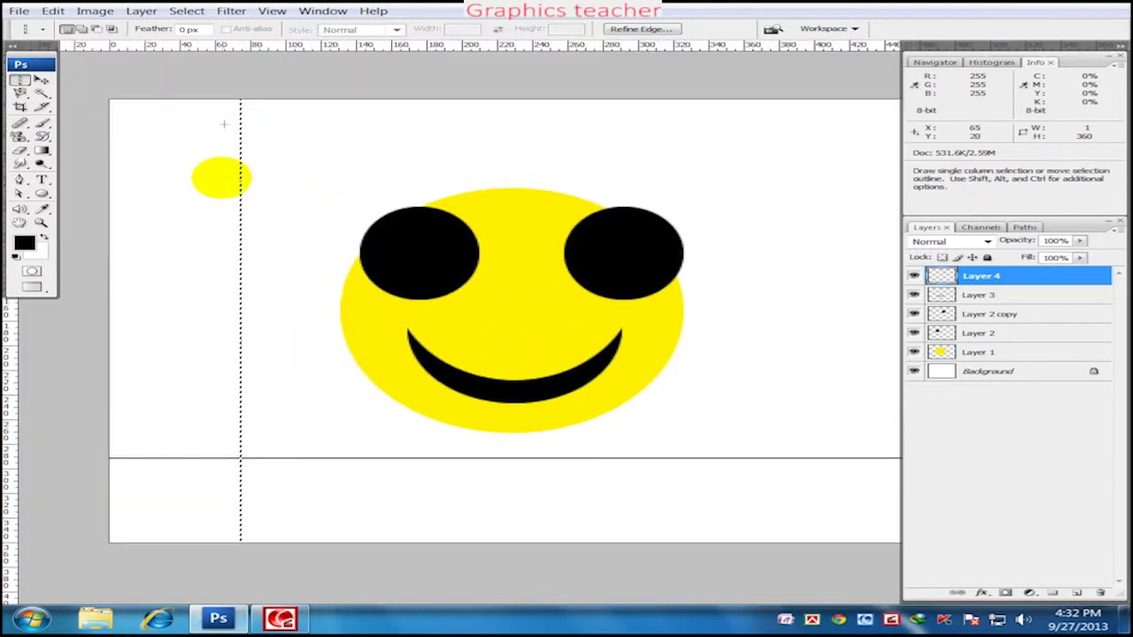
pyautogui.moveTo(227, 177); pyautogui.dragTo(325, 287)
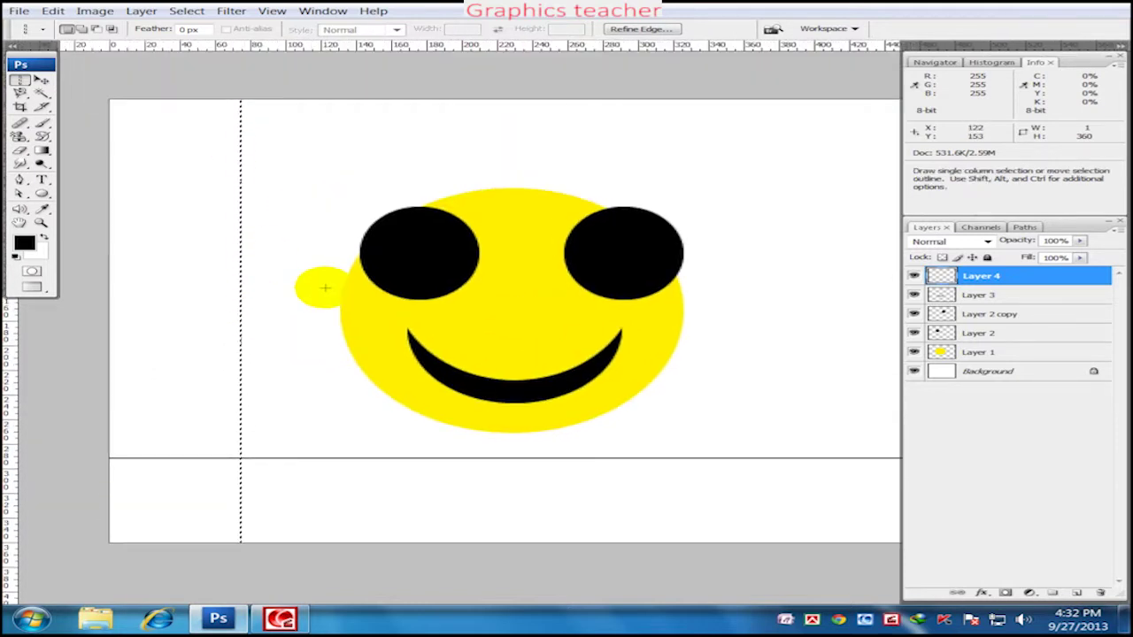
pyautogui.moveTo(326, 290)
pyautogui.mouseDown()
pyautogui.moveTo(221, 272)
pyautogui.moveTo(317, 301)
pyautogui.moveTo(279, 235)
pyautogui.mouseUp()
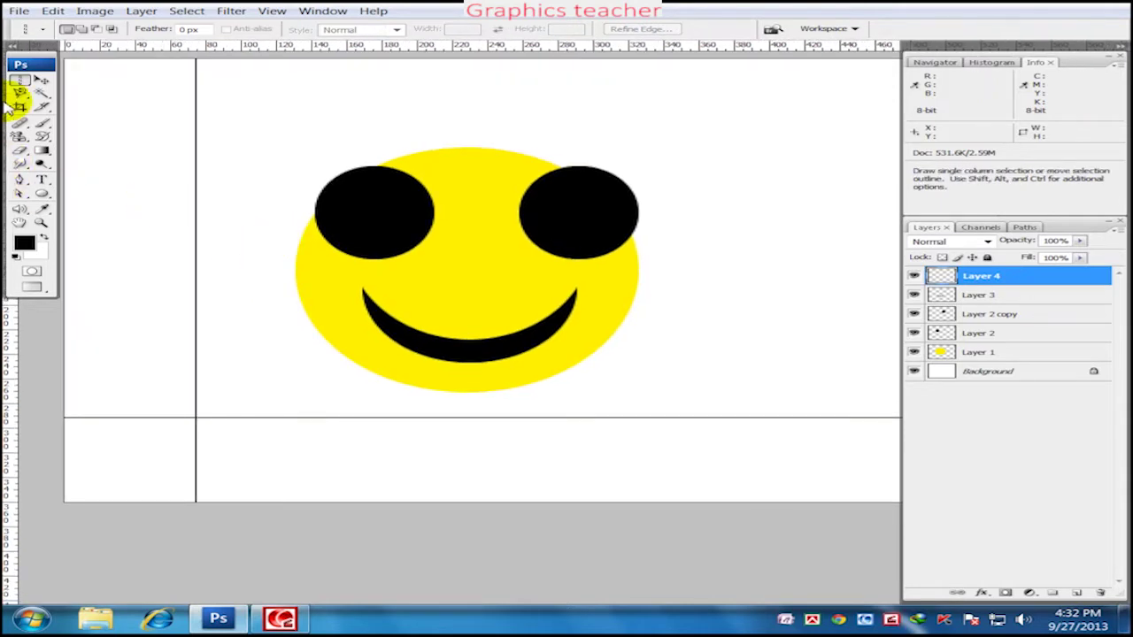
pyautogui.rightClick(22, 82)
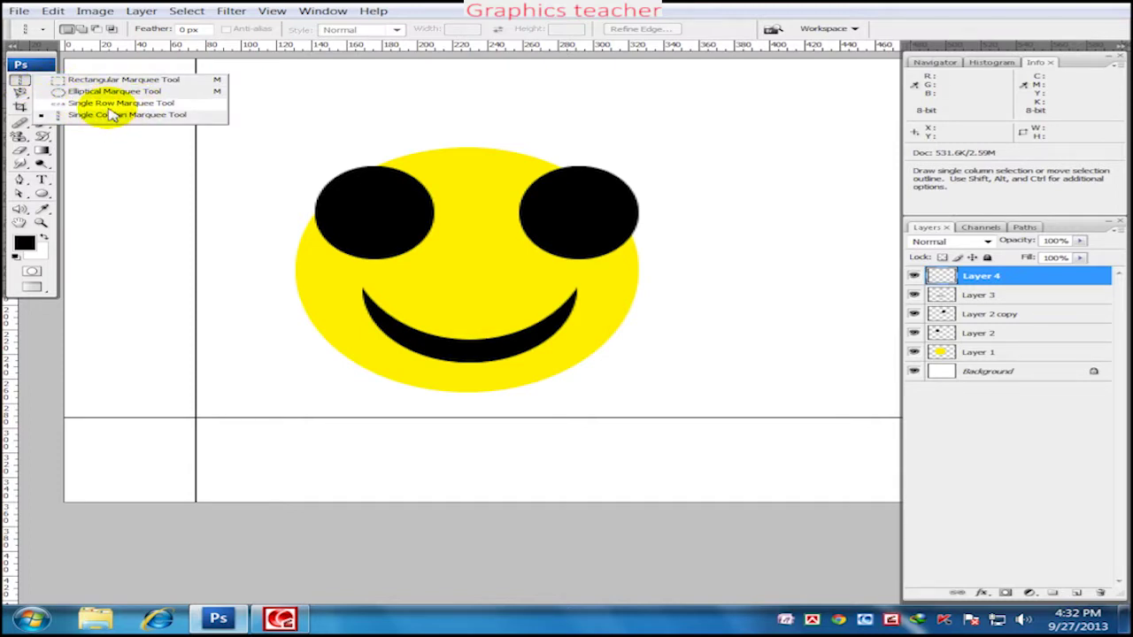
# Switch to the freehand Lasso and add a new empty layer on top
pyautogui.click(104, 102)
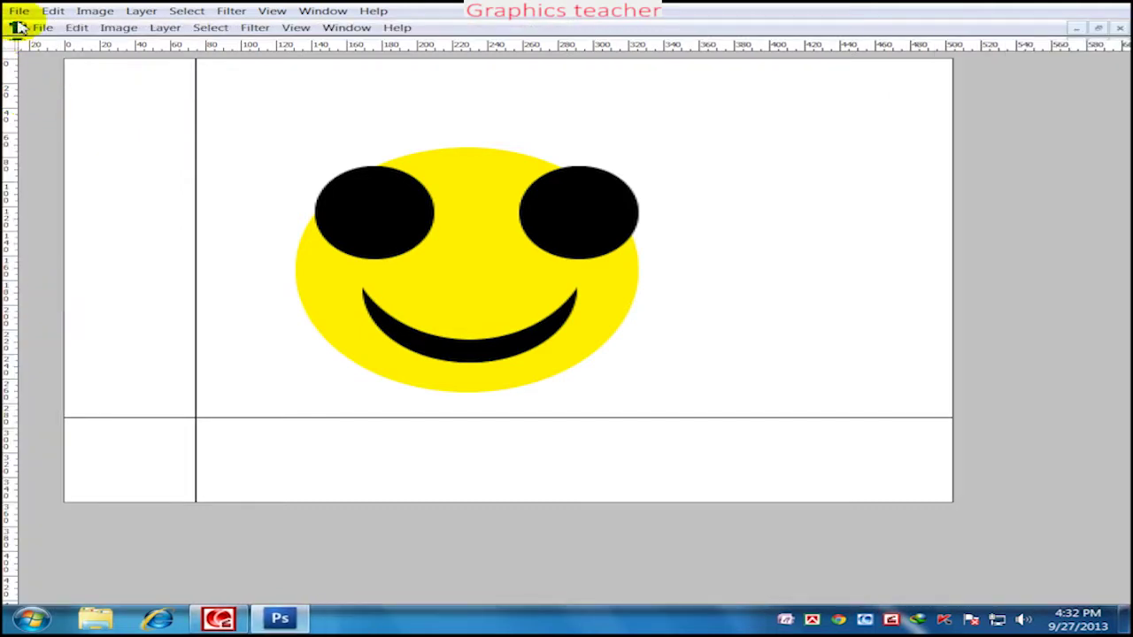
pyautogui.click(22, 100)
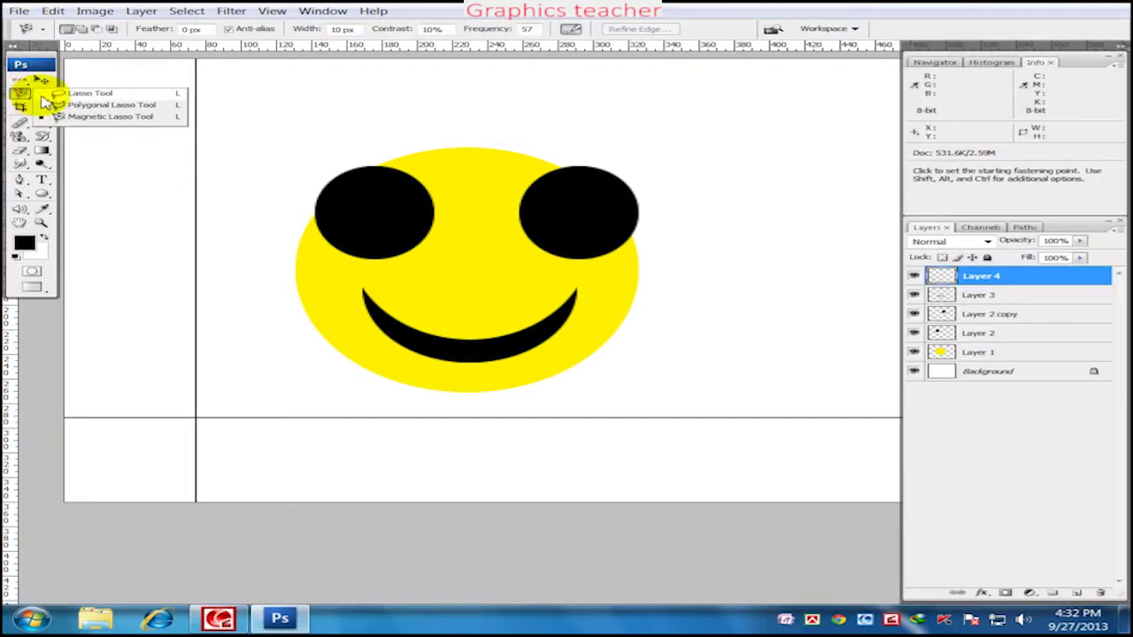
pyautogui.click(53, 93)
pyautogui.moveTo(329, 195)
pyautogui.mouseDown()
pyautogui.moveTo(352, 272)
pyautogui.moveTo(317, 257)
pyautogui.mouseUp()
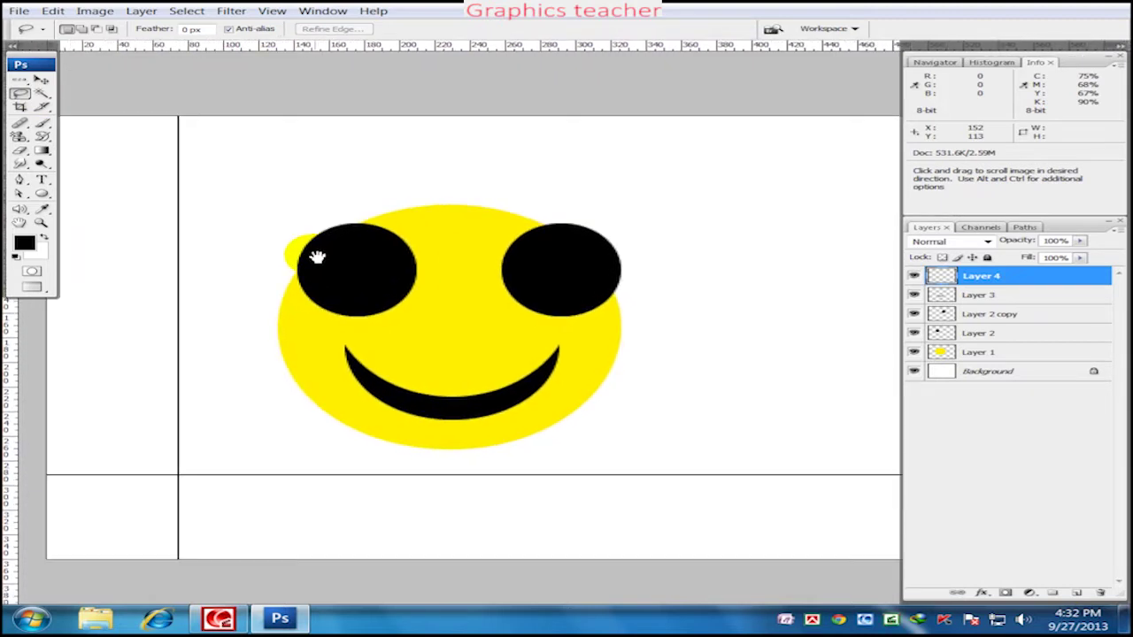
pyautogui.moveTo(541, 286)
pyautogui.mouseDown()
pyautogui.moveTo(436, 390)
pyautogui.moveTo(531, 374)
pyautogui.mouseUp()
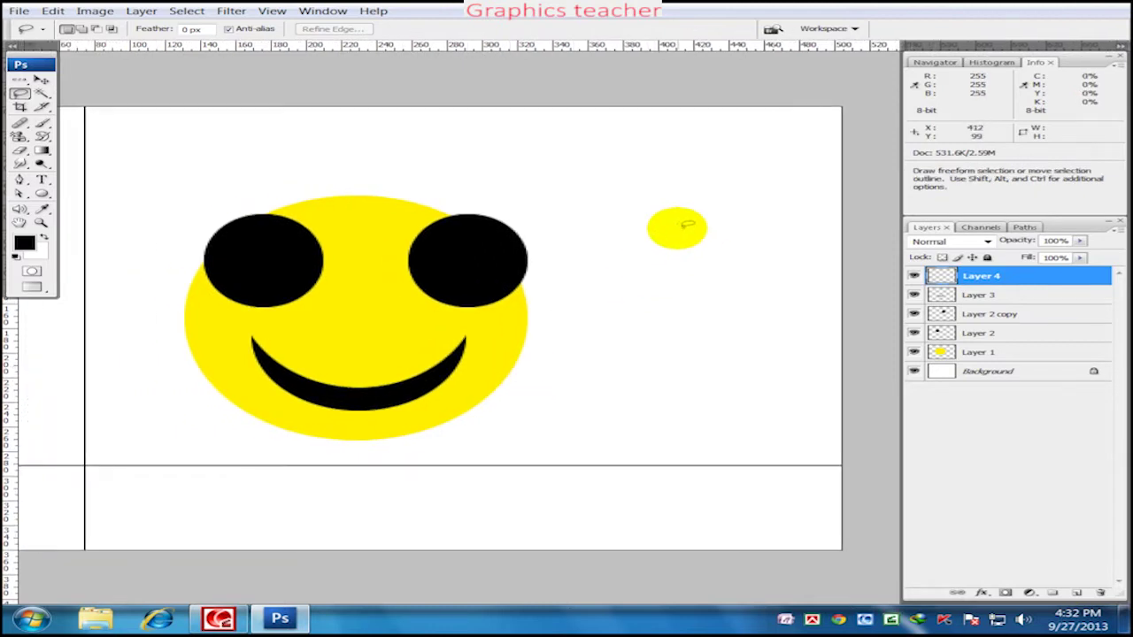
pyautogui.click(1075, 592)
# Practise freehand lasso selections above the right eye and beside the face, clearing them
pyautogui.moveTo(596, 279)
pyautogui.mouseDown()
pyautogui.moveTo(522, 193)
pyautogui.moveTo(625, 133)
pyautogui.moveTo(783, 136)
pyautogui.moveTo(824, 202)
pyautogui.moveTo(753, 275)
pyautogui.moveTo(639, 294)
pyautogui.moveTo(597, 275)
pyautogui.mouseUp()
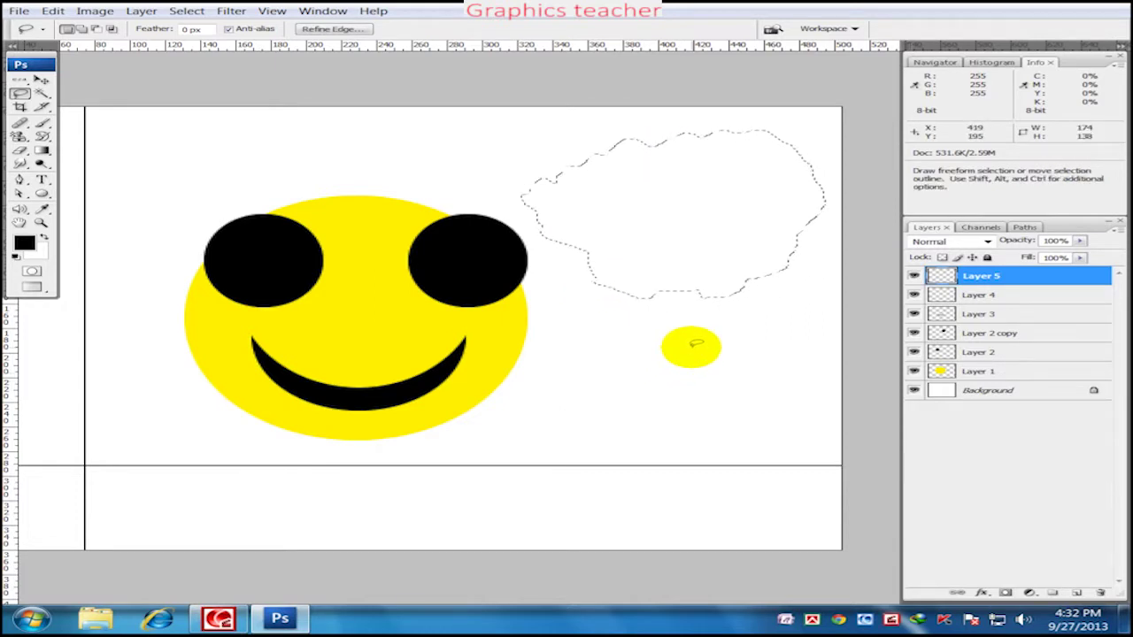
pyautogui.click(21, 94)
pyautogui.click(82, 93)
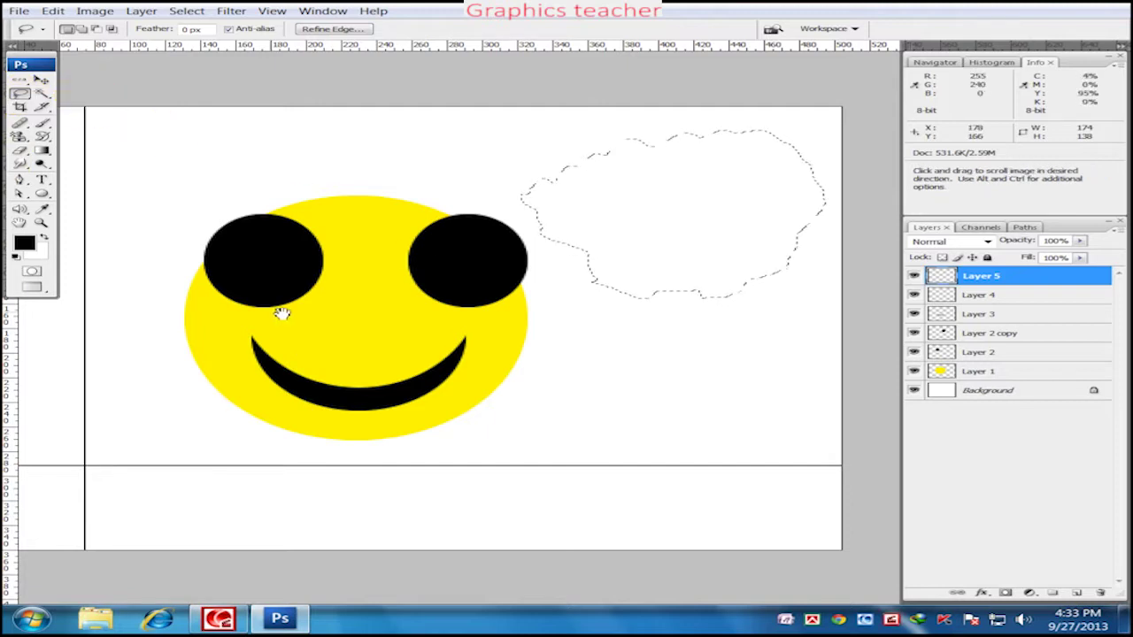
pyautogui.moveTo(249, 312); pyautogui.dragTo(519, 330)
pyautogui.moveTo(253, 288)
pyautogui.mouseDown()
pyautogui.moveTo(441, 226)
pyautogui.moveTo(412, 292)
pyautogui.moveTo(359, 289)
pyautogui.moveTo(279, 316)
pyautogui.moveTo(246, 290)
pyautogui.mouseUp()
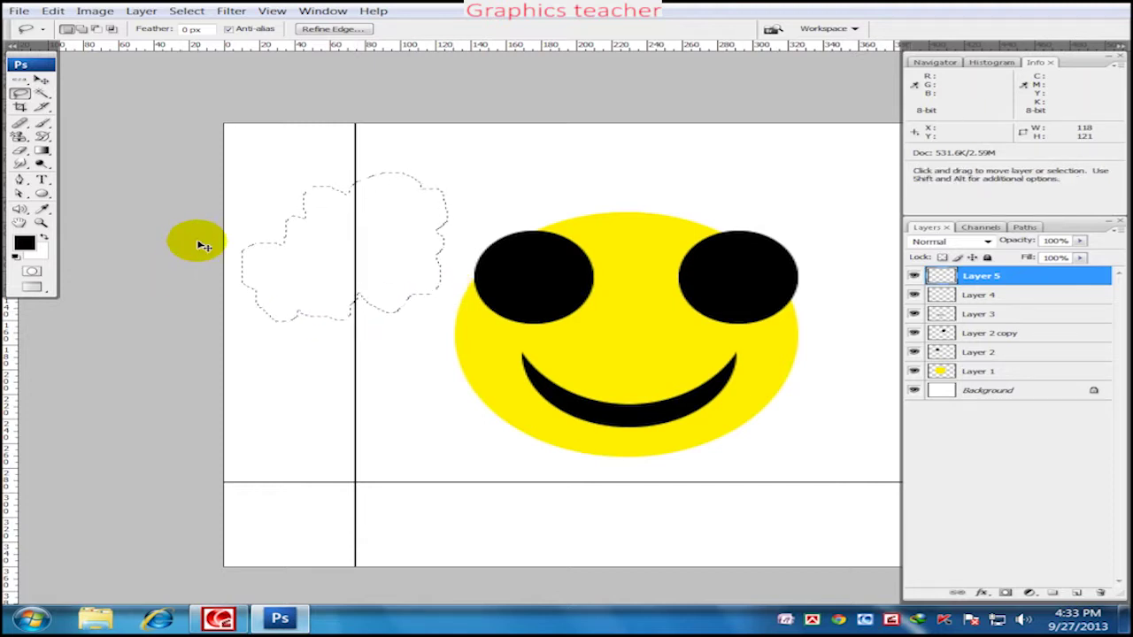
pyautogui.click(157, 239)
# Trace freehand lasso outlines over the face and clear each selection
pyautogui.moveTo(272, 250)
pyautogui.mouseDown()
pyautogui.moveTo(831, 147)
pyautogui.moveTo(855, 162)
pyautogui.mouseUp()
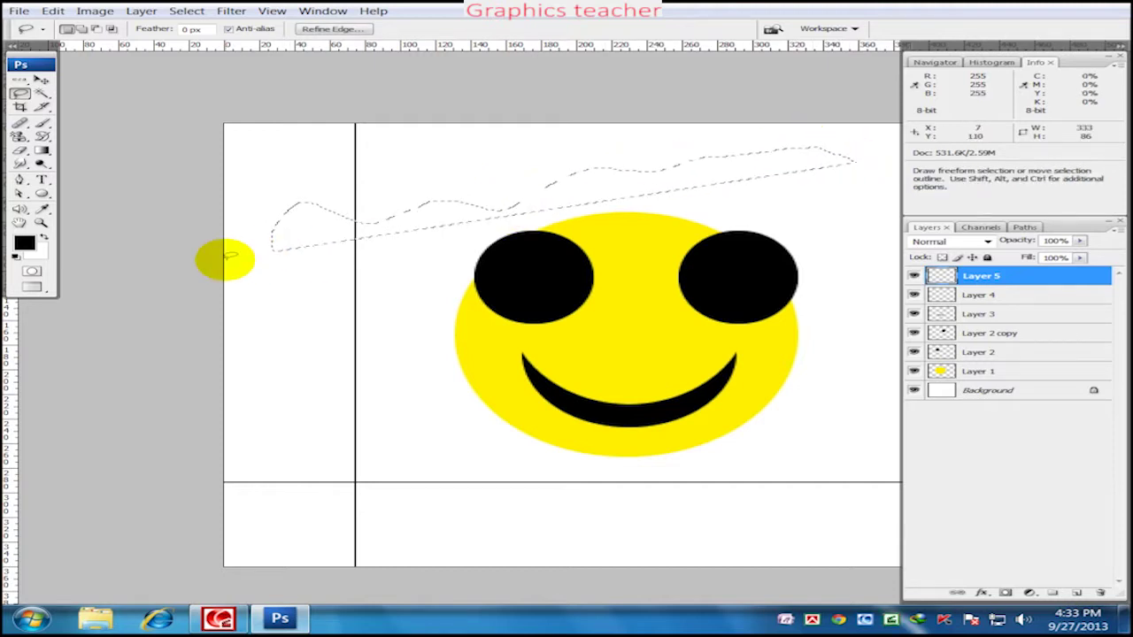
pyautogui.click(230, 266)
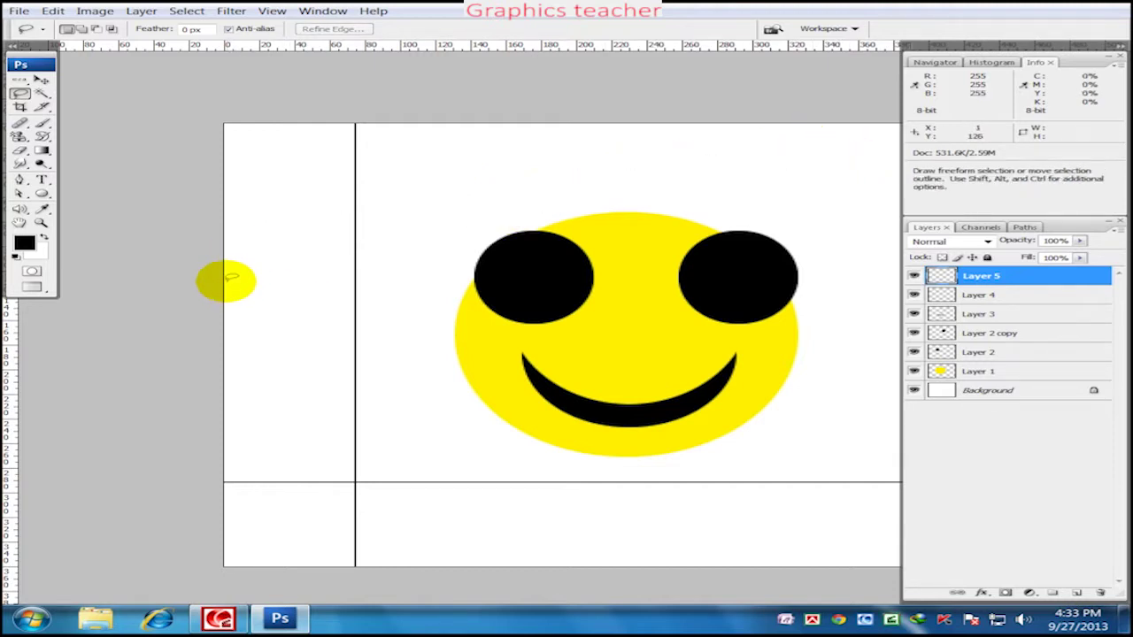
pyautogui.moveTo(272, 266); pyautogui.dragTo(409, 315)
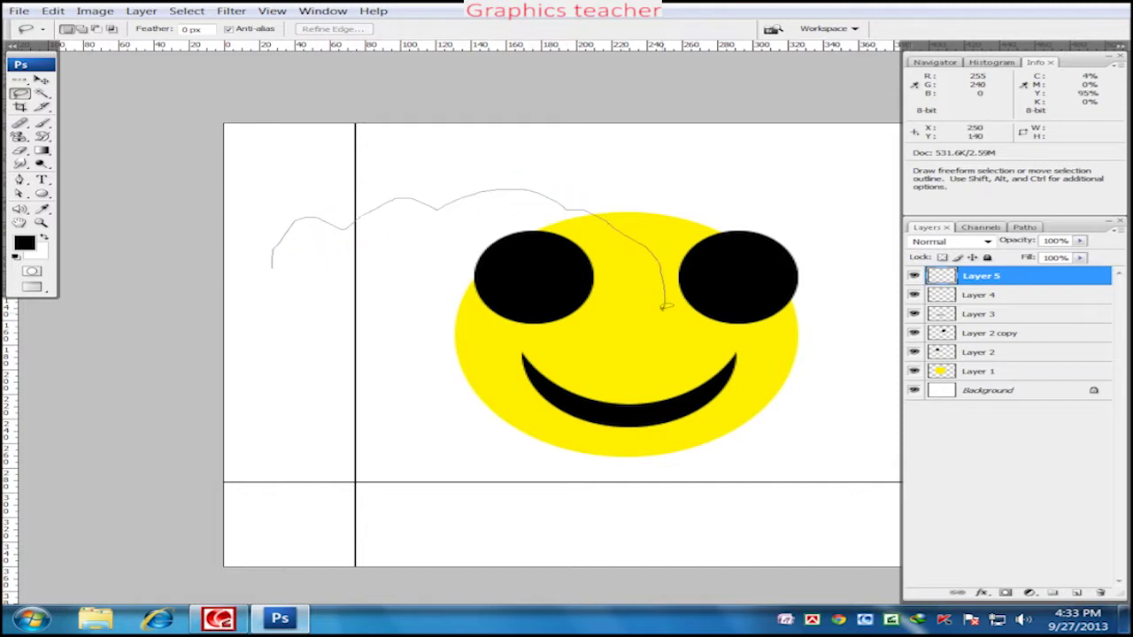
pyautogui.moveTo(409, 315); pyautogui.dragTo(272, 268)
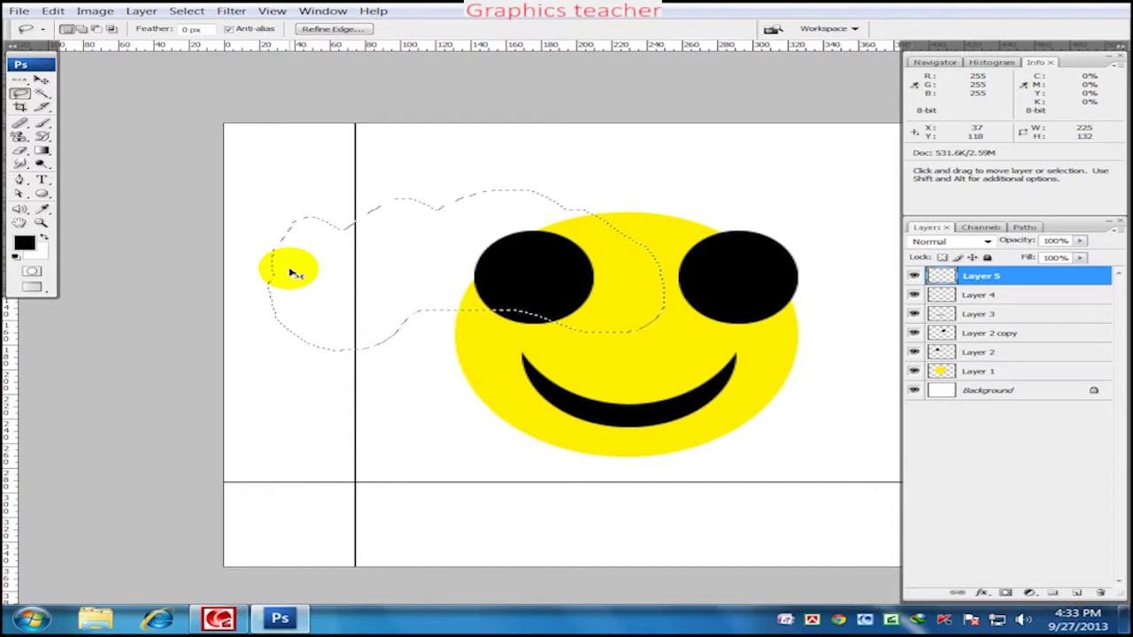
pyautogui.click(293, 266)
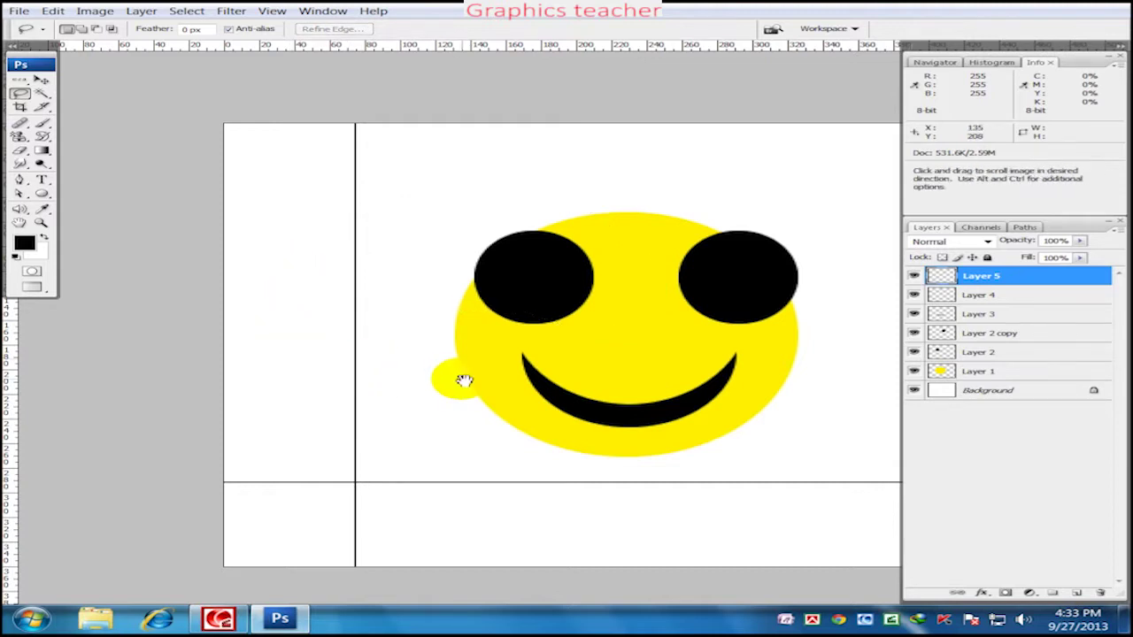
pyautogui.moveTo(463, 379); pyautogui.dragTo(382, 383)
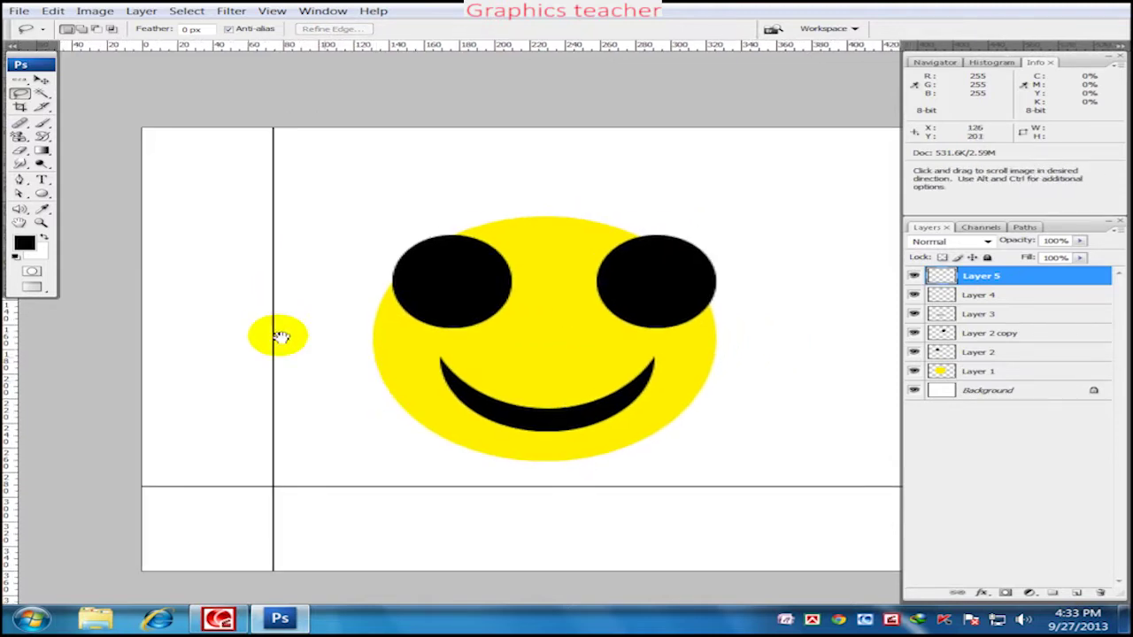
# With the Polygonal Lasso, outline a practice star beside the face, then deselect it
pyautogui.rightClick(18, 97)
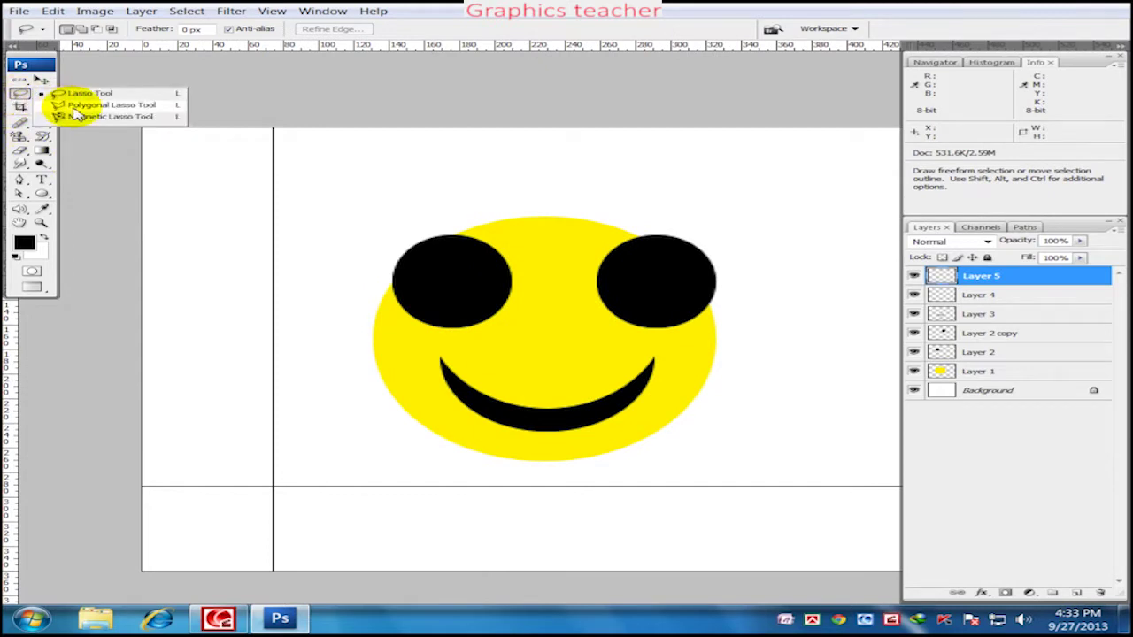
pyautogui.click(97, 104)
pyautogui.moveTo(384, 298); pyautogui.dragTo(198, 294)
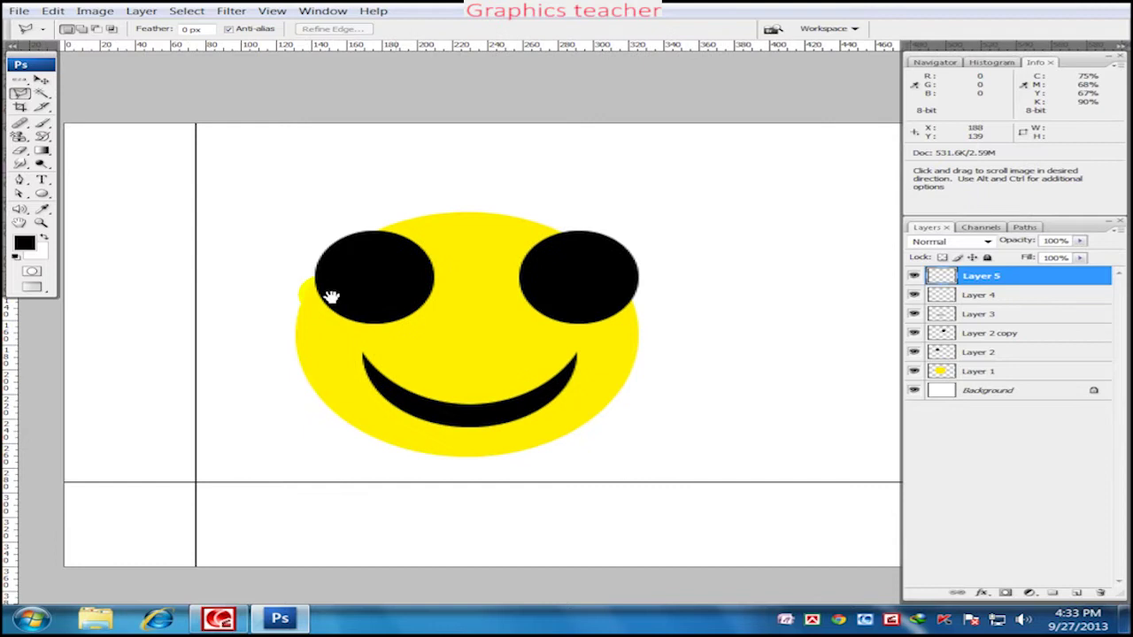
pyautogui.click(568, 218)
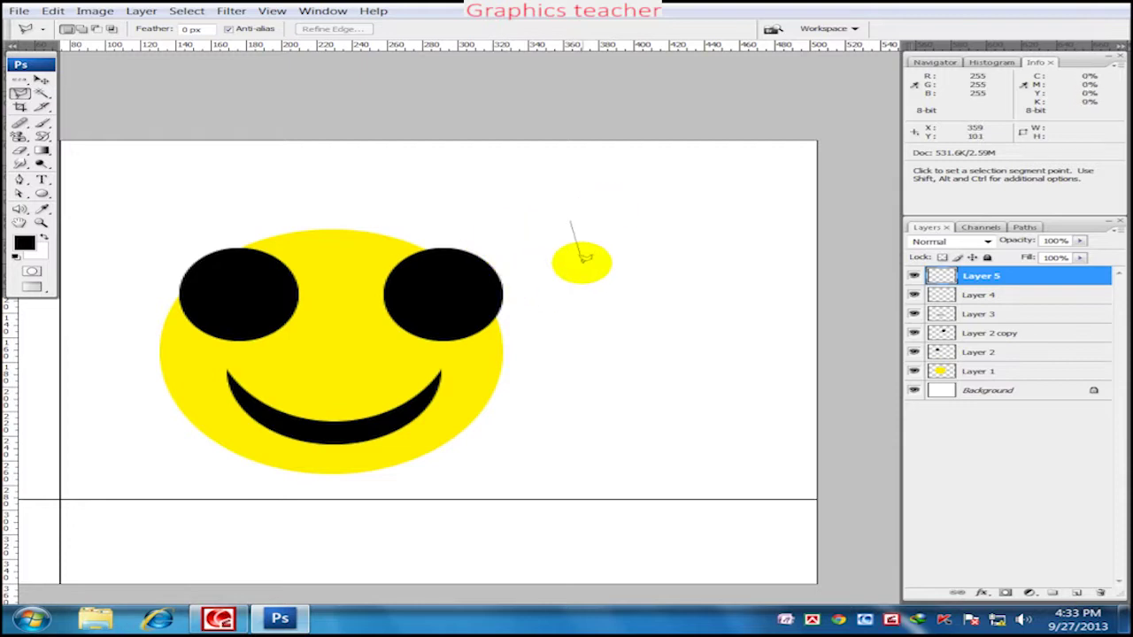
pyautogui.click(591, 166)
pyautogui.click(595, 223)
pyautogui.click(675, 185)
pyautogui.click(618, 255)
pyautogui.click(732, 278)
pyautogui.click(637, 284)
pyautogui.click(618, 347)
pyautogui.click(583, 281)
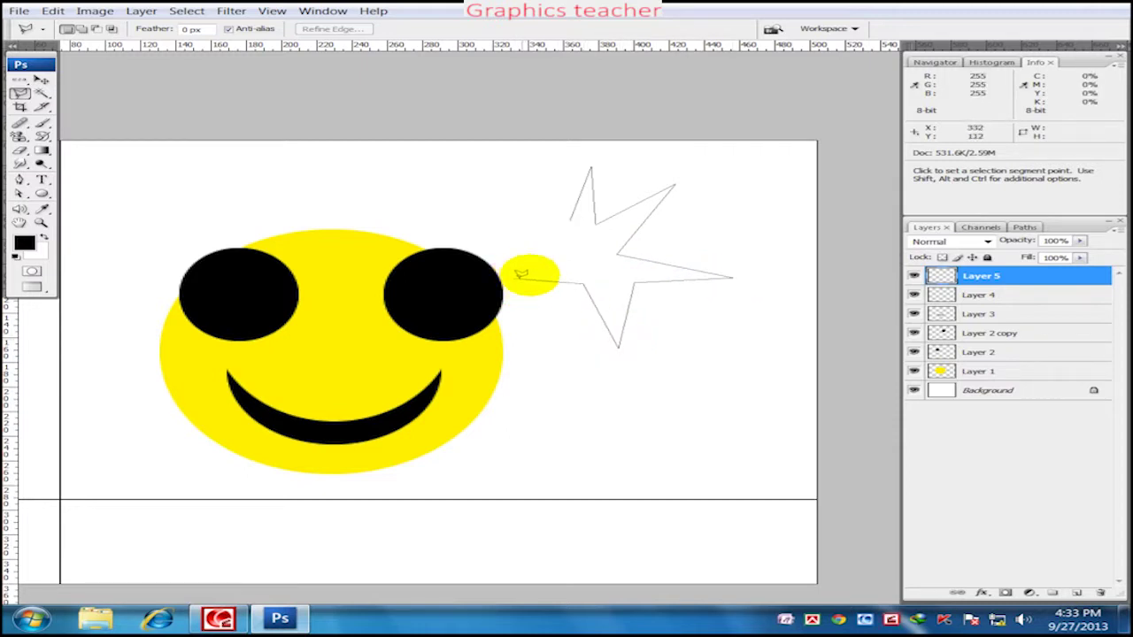
pyautogui.click(516, 274)
pyautogui.click(585, 245)
pyautogui.doubleClick(577, 216)
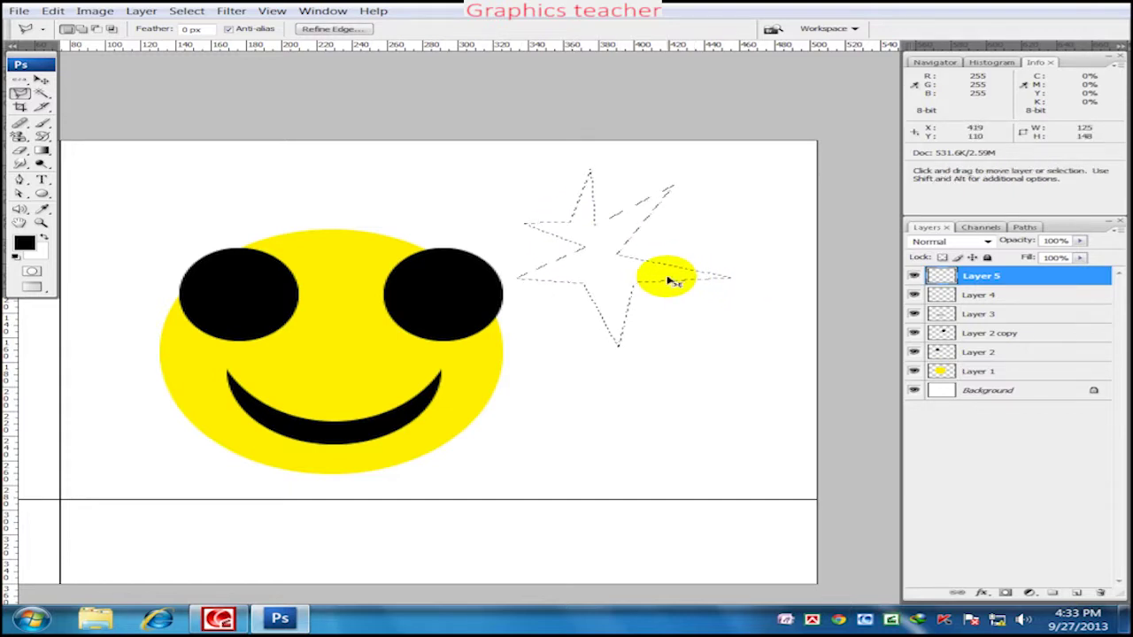
pyautogui.hotkey('ctrl', 'd')
# Trace a closed spiky hair outline above the right eye with polygonal lasso points
pyautogui.click(534, 186)
pyautogui.click(686, 168)
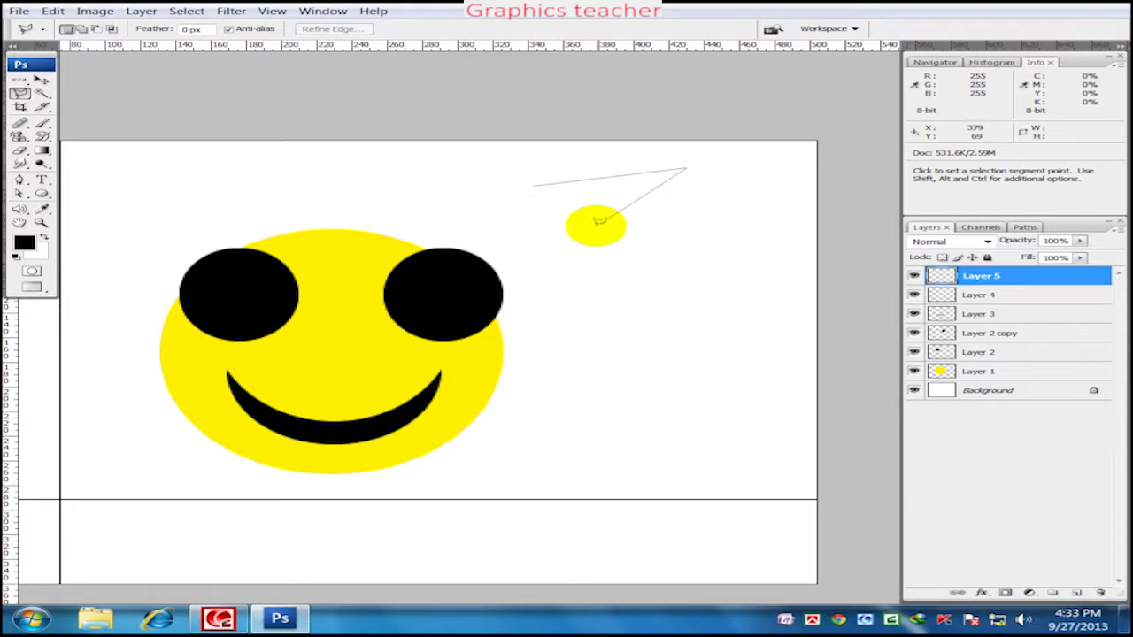
pyautogui.click(597, 225)
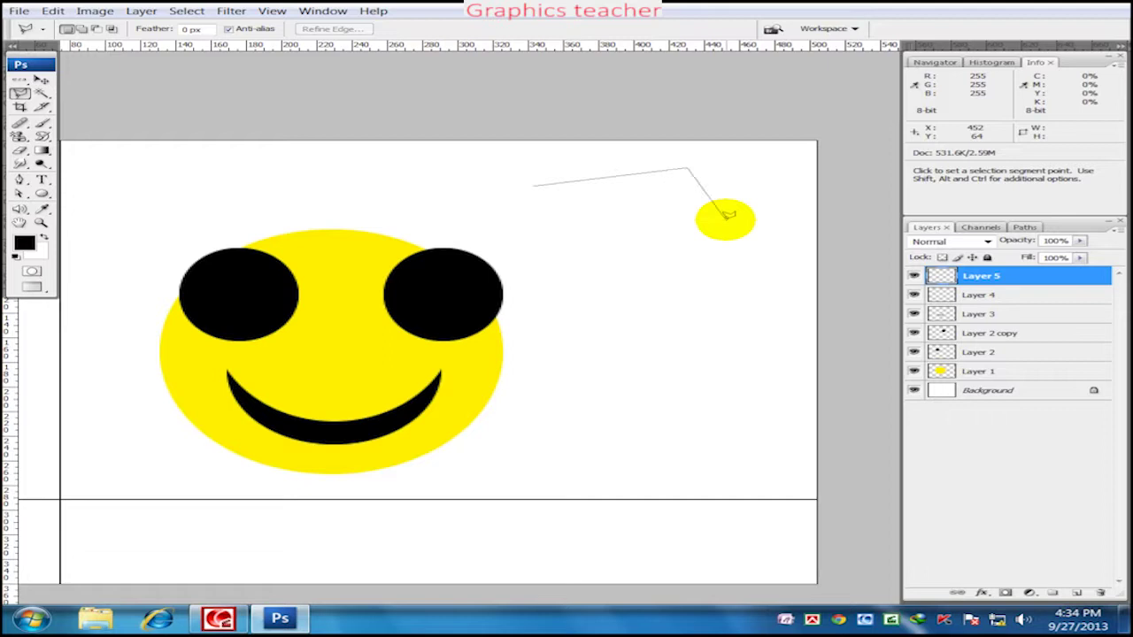
pyautogui.click(581, 196)
pyautogui.click(713, 169)
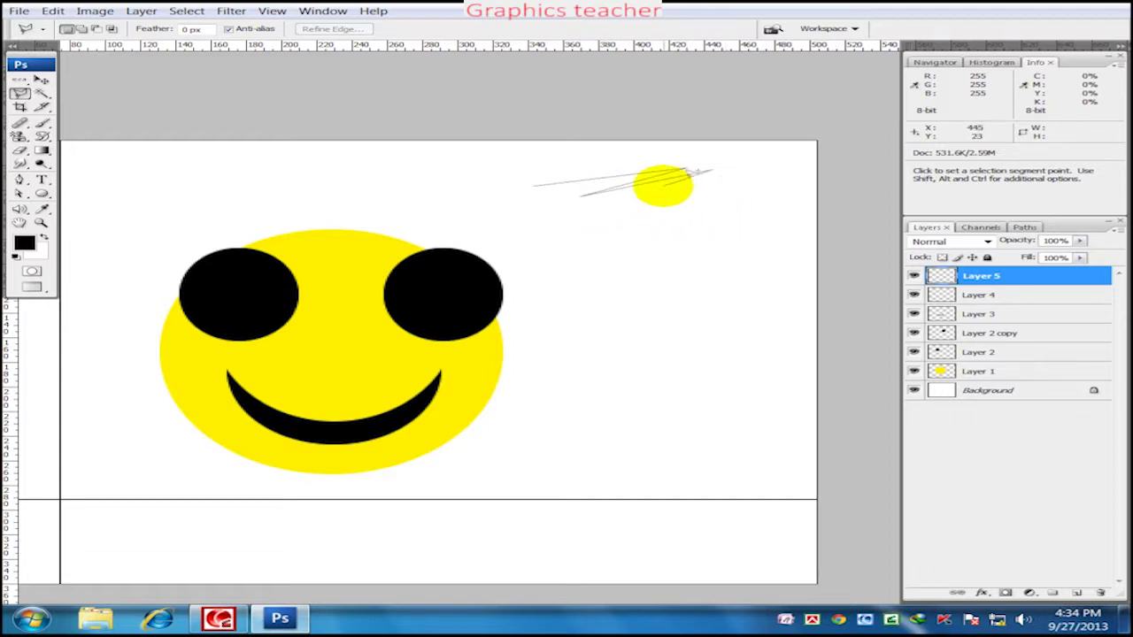
pyautogui.click(576, 213)
pyautogui.click(742, 184)
pyautogui.click(538, 228)
pyautogui.click(745, 196)
pyautogui.click(512, 251)
pyautogui.click(760, 216)
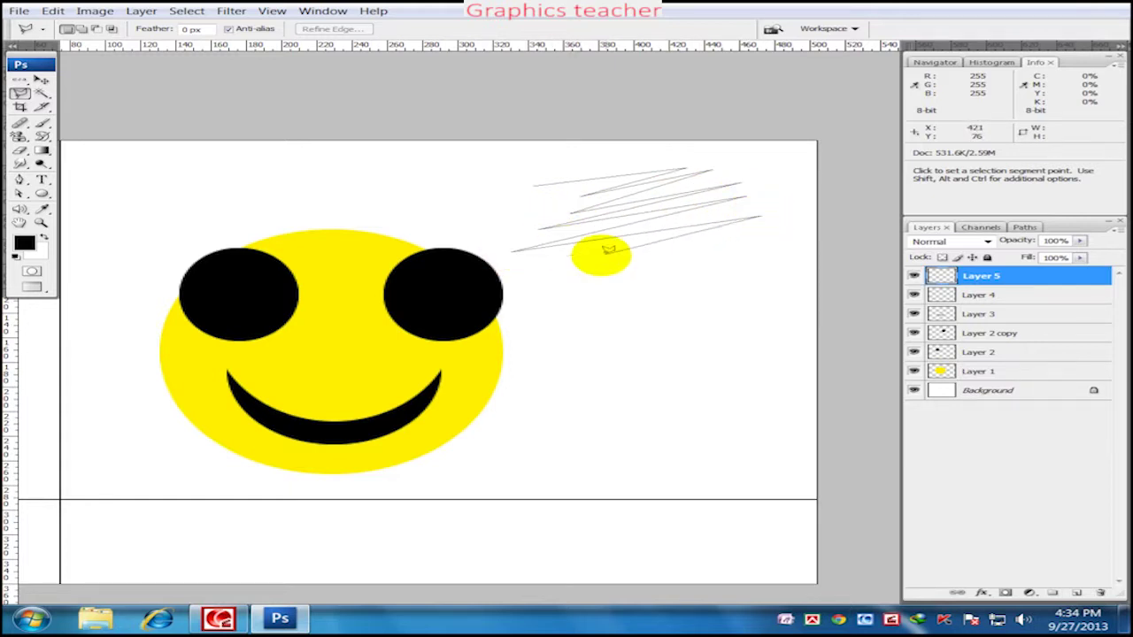
pyautogui.click(501, 270)
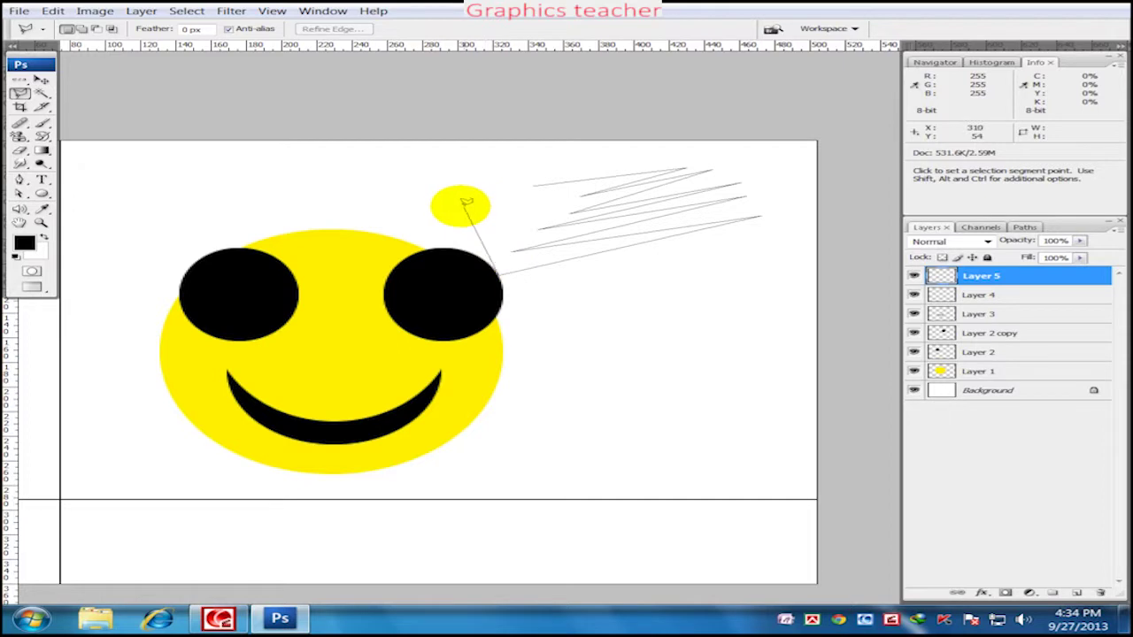
pyautogui.click(382, 183)
pyautogui.click(409, 156)
pyautogui.click(476, 237)
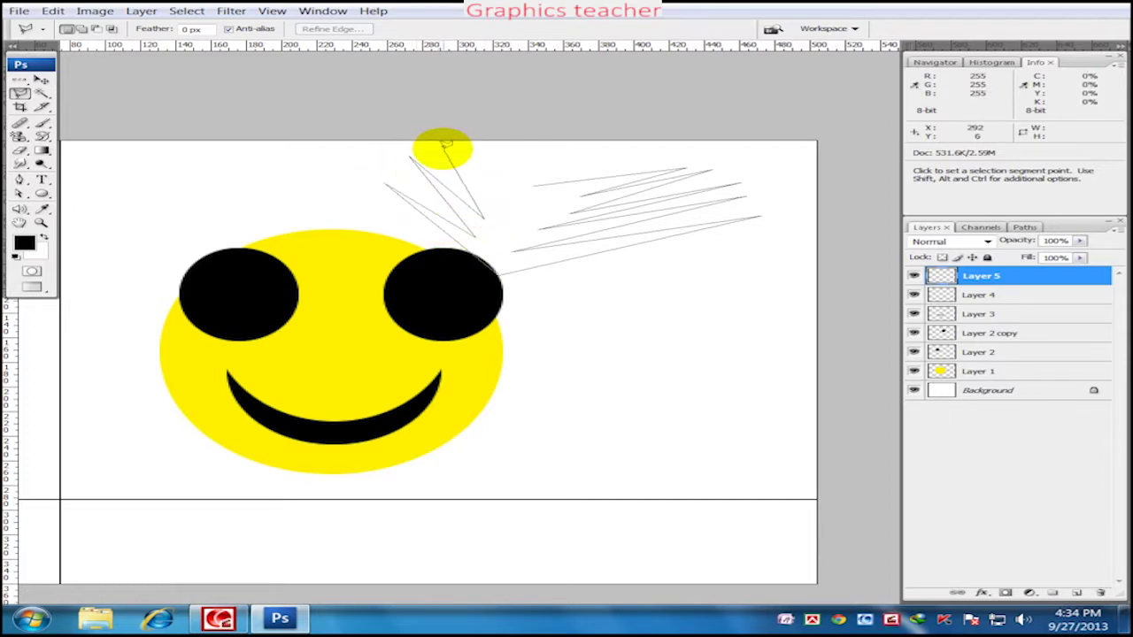
pyautogui.click(444, 151)
pyautogui.click(508, 206)
pyautogui.click(495, 150)
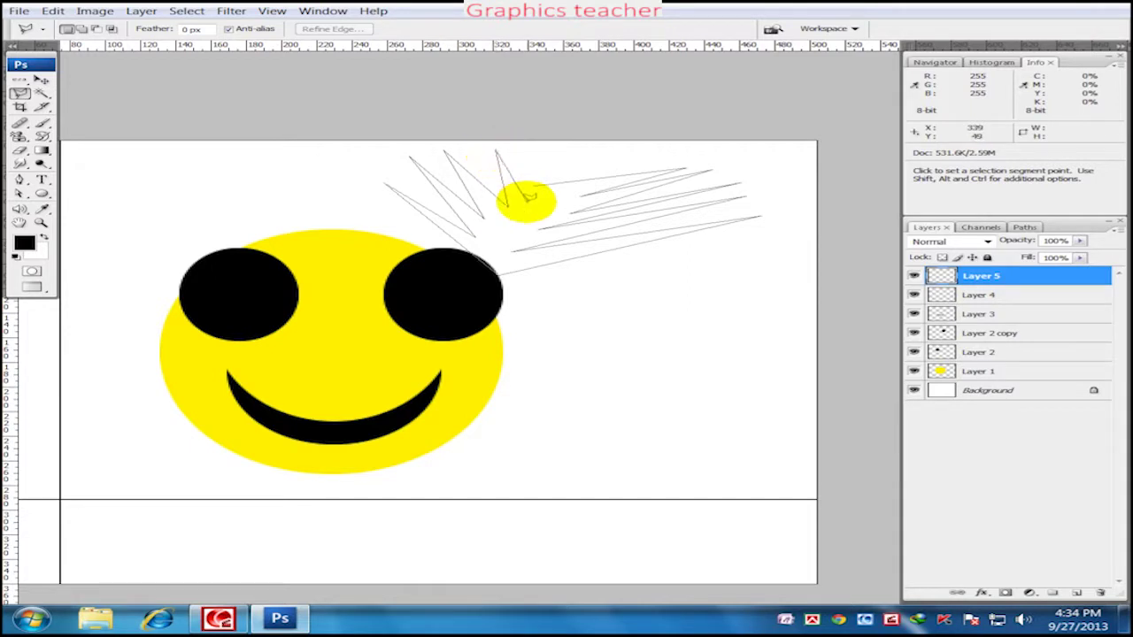
pyautogui.click(520, 152)
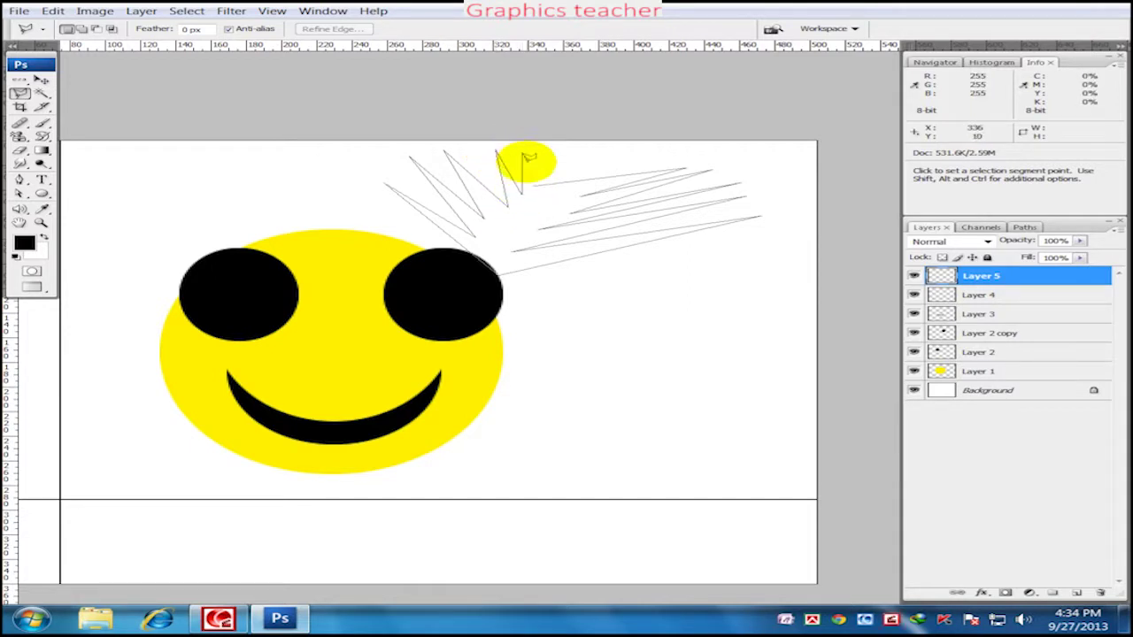
pyautogui.doubleClick(536, 184)
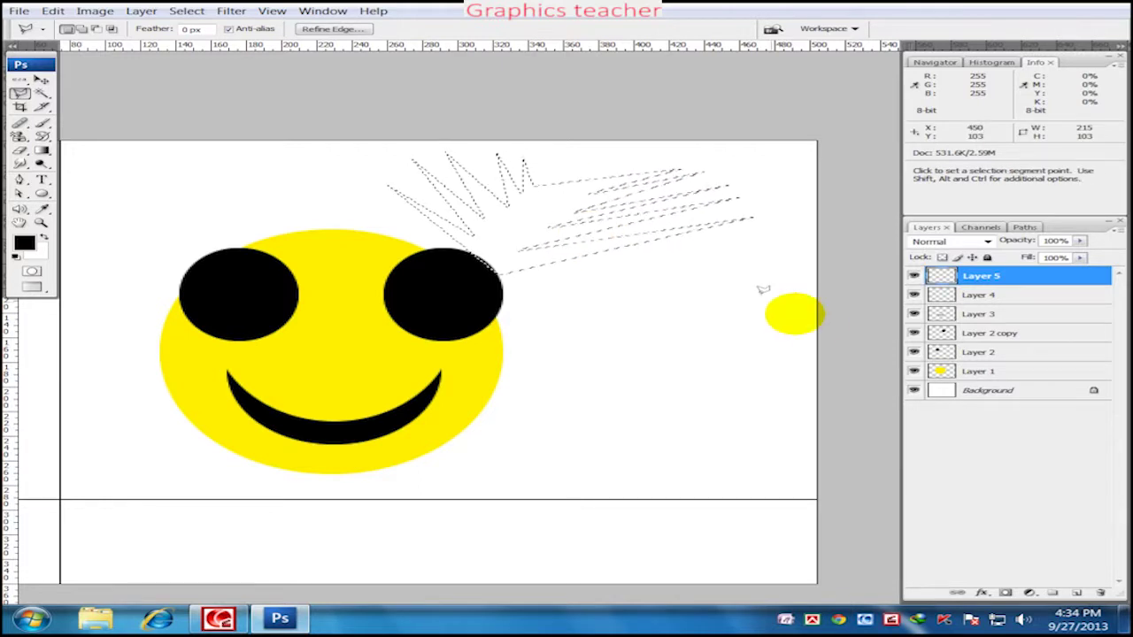
# Fill the spiky hair selection with black and deselect
pyautogui.hotkey('alt', 'BackSpace')
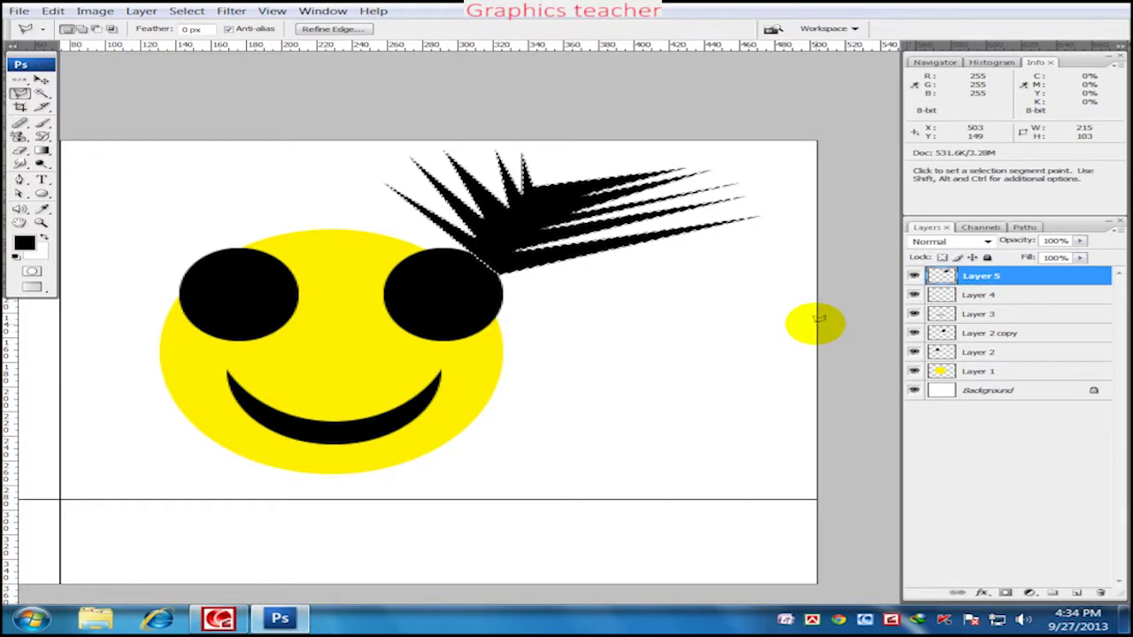
pyautogui.hotkey('ctrl', 'd')
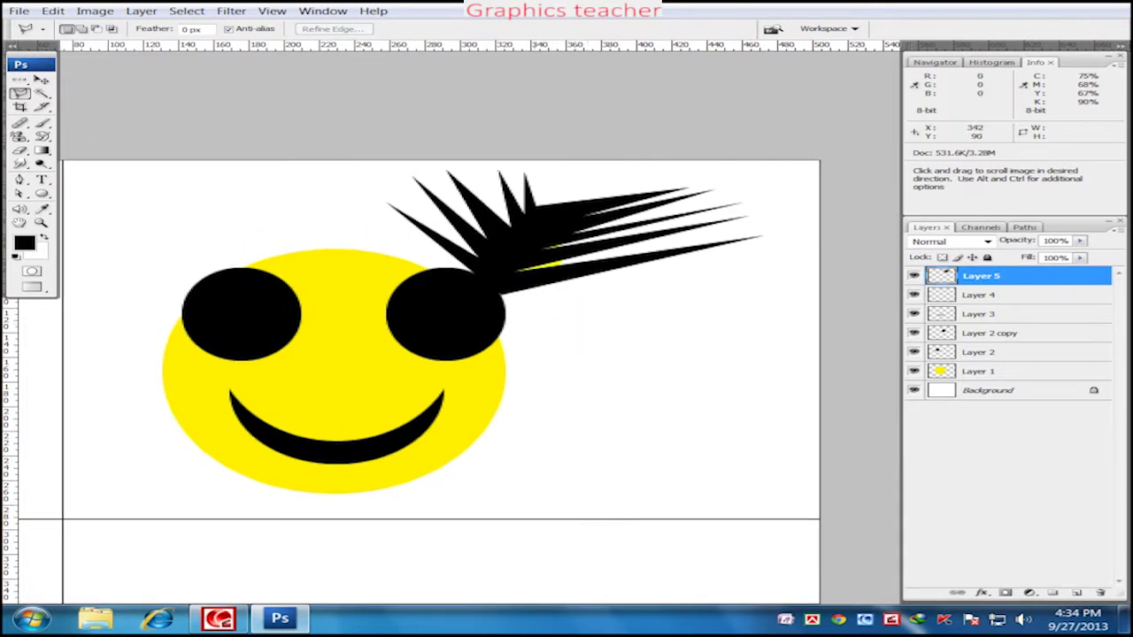
pyautogui.moveTo(399, 263); pyautogui.dragTo(505, 220)
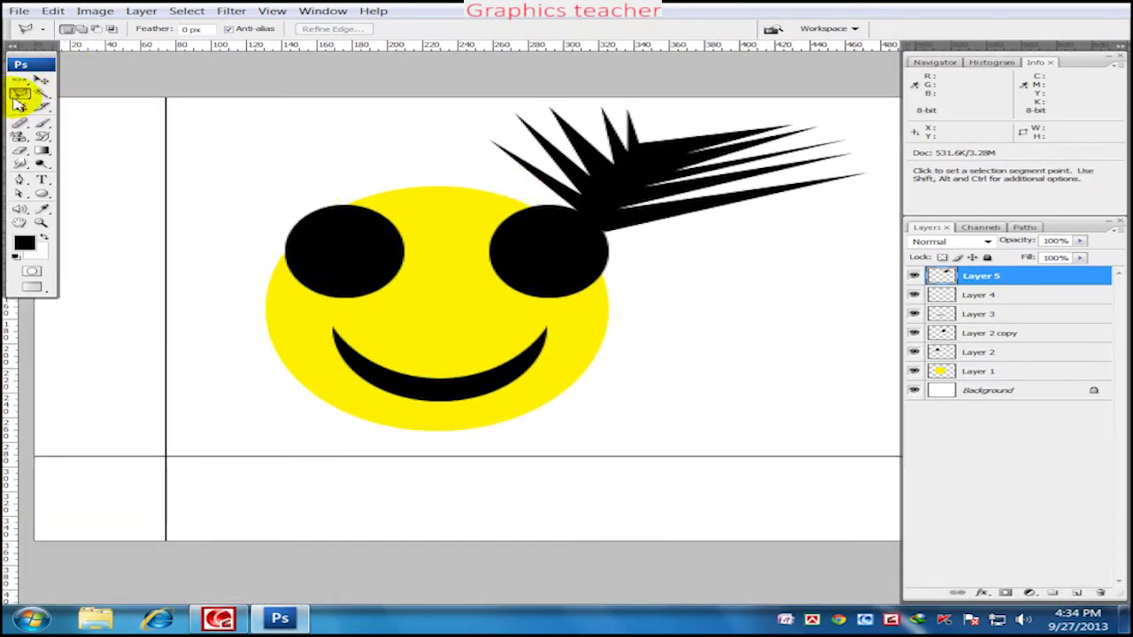
# Select the Magnetic Lasso (10 px width, 10% contrast, frequency 57), then bring up the Open dialog
pyautogui.moveTo(21, 103); pyautogui.dragTo(70, 106)
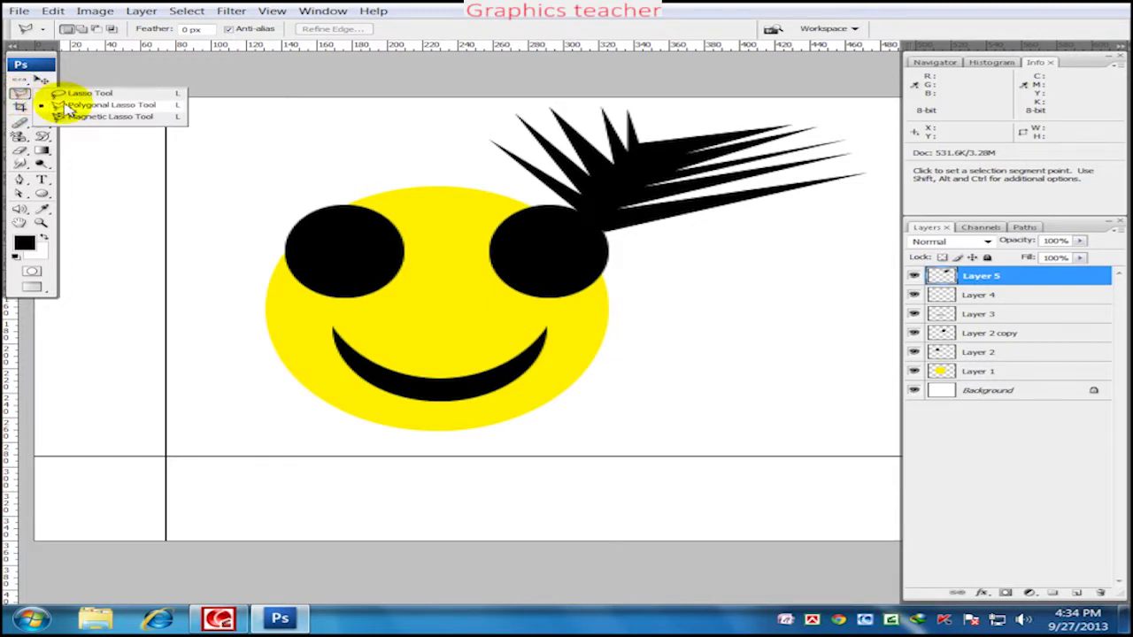
pyautogui.click(69, 105)
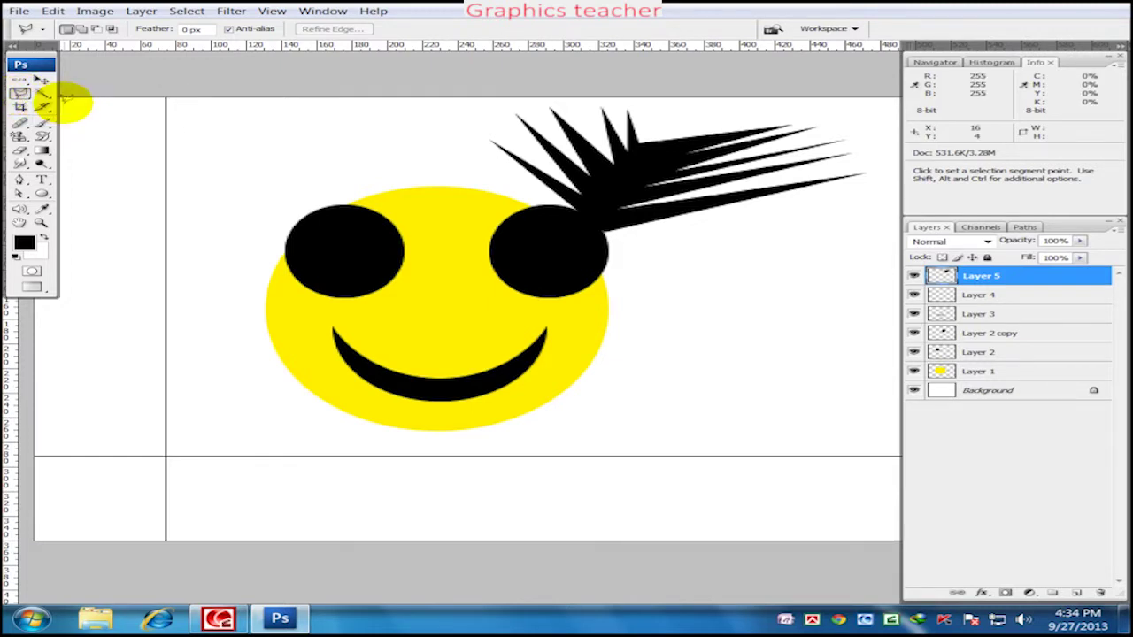
pyautogui.moveTo(19, 93); pyautogui.dragTo(62, 116)
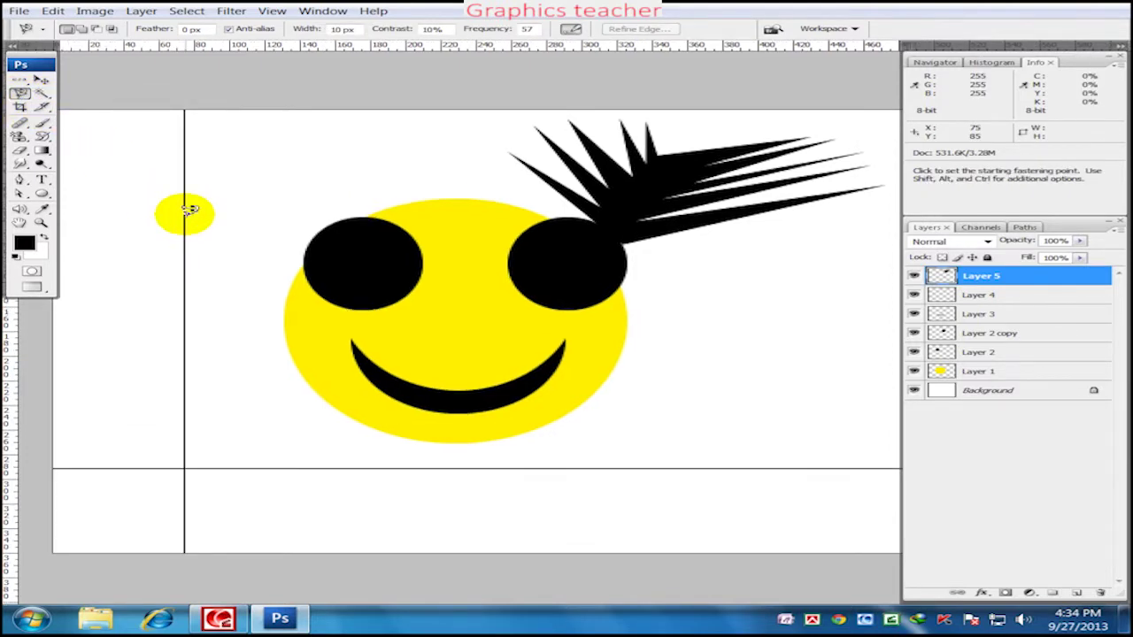
pyautogui.moveTo(190, 209)
pyautogui.mouseDown()
pyautogui.moveTo(307, 276)
pyautogui.moveTo(297, 265)
pyautogui.mouseUp()
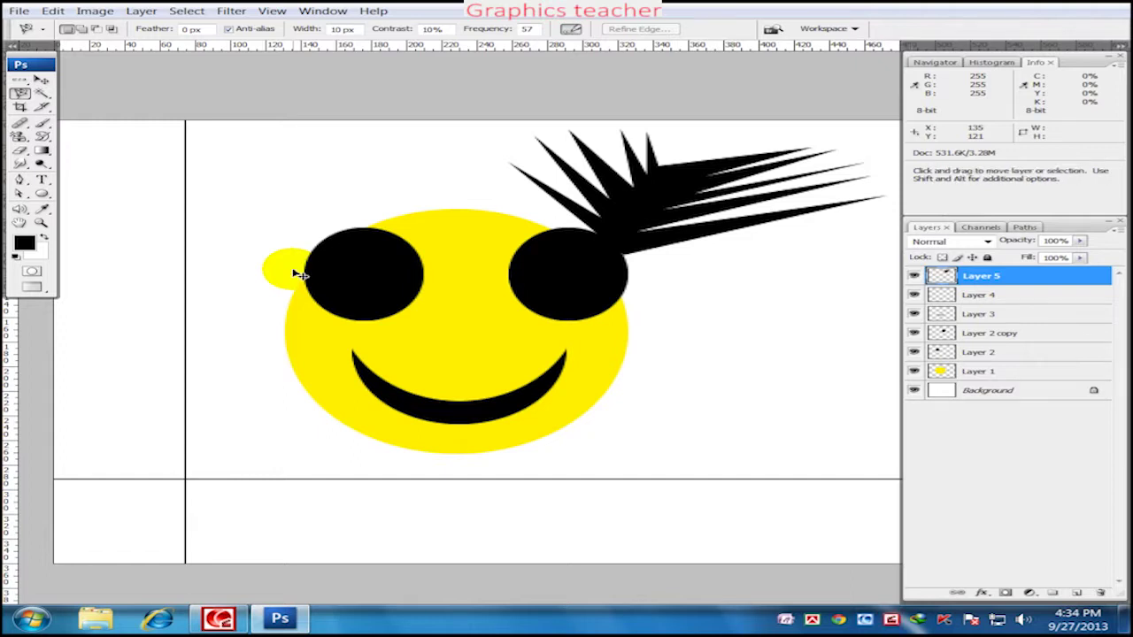
pyautogui.hotkey('ctrl', 'o')
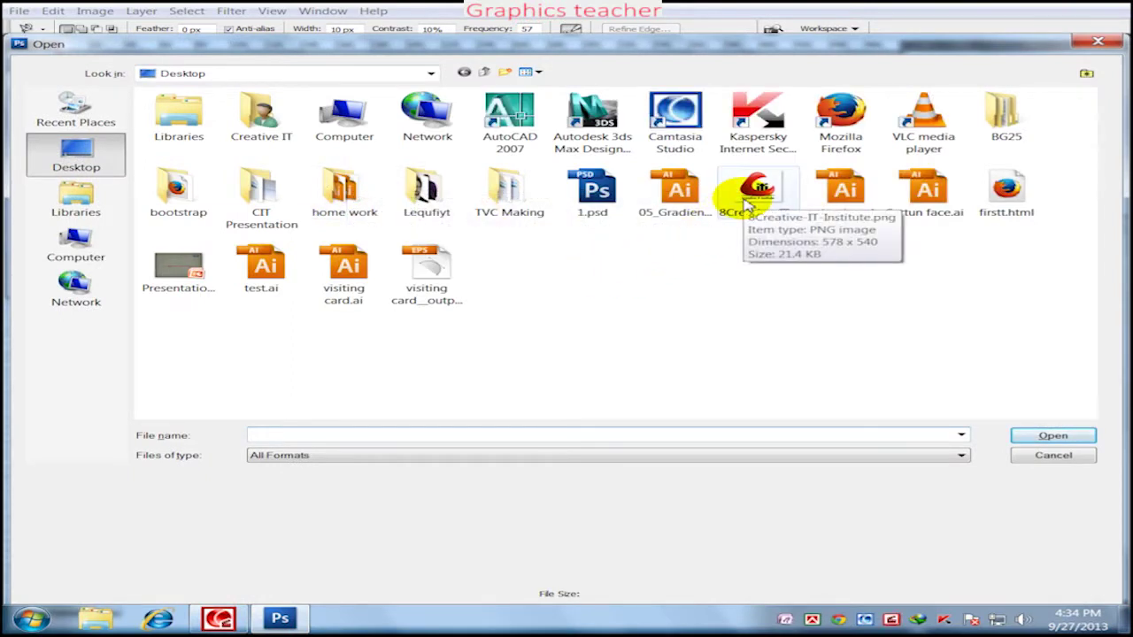
# Open 8Creative-IT-Institute.png, then close it
pyautogui.click(746, 205)
pyautogui.click(1045, 435)
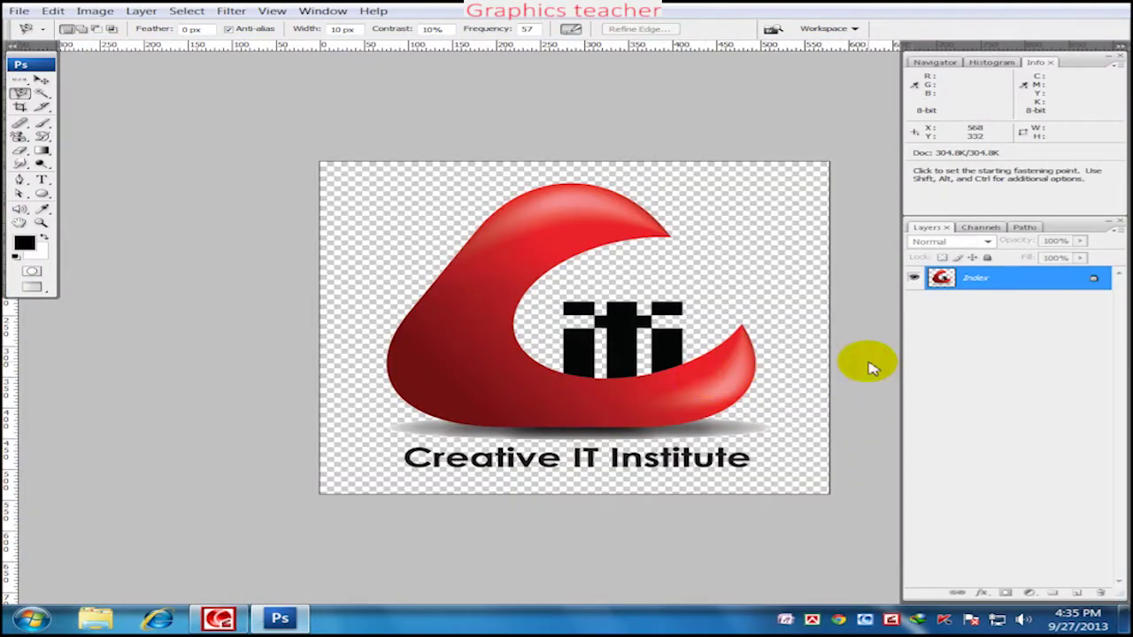
pyautogui.press('f')
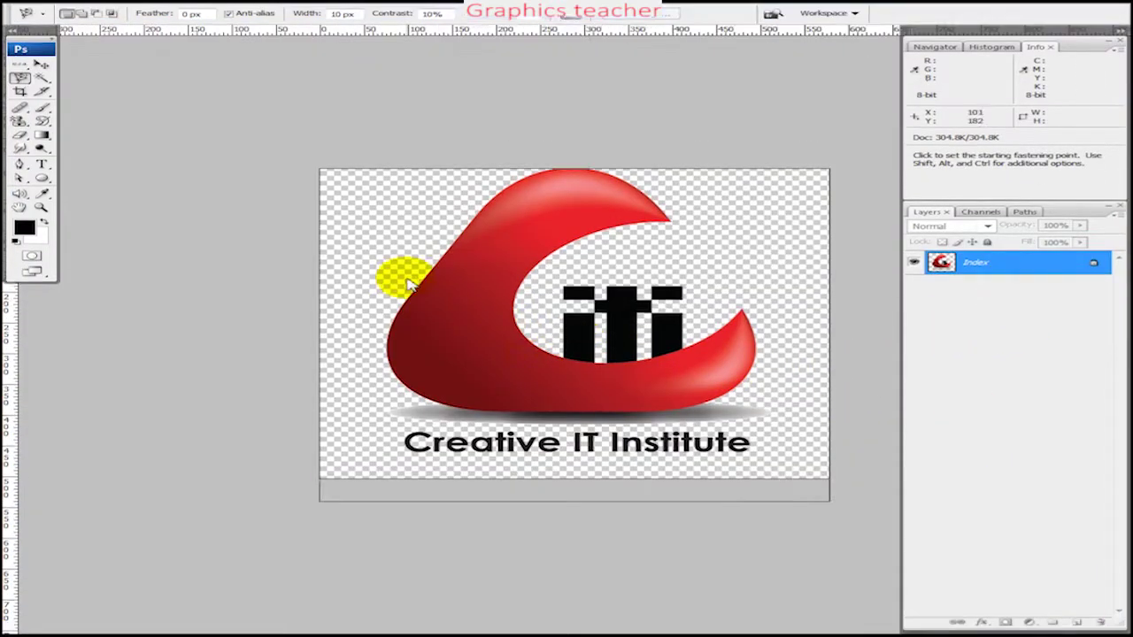
pyautogui.click(610, 87)
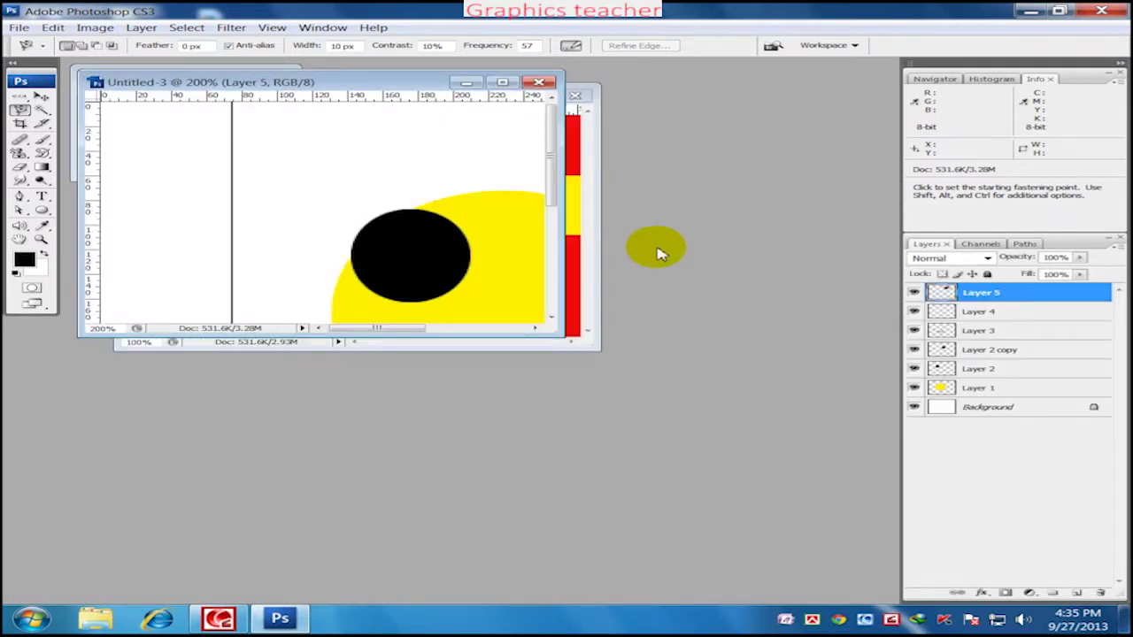
# Open the purple-jacket portrait from the Lequfiyt folder
pyautogui.hotkey('ctrl', 'o')
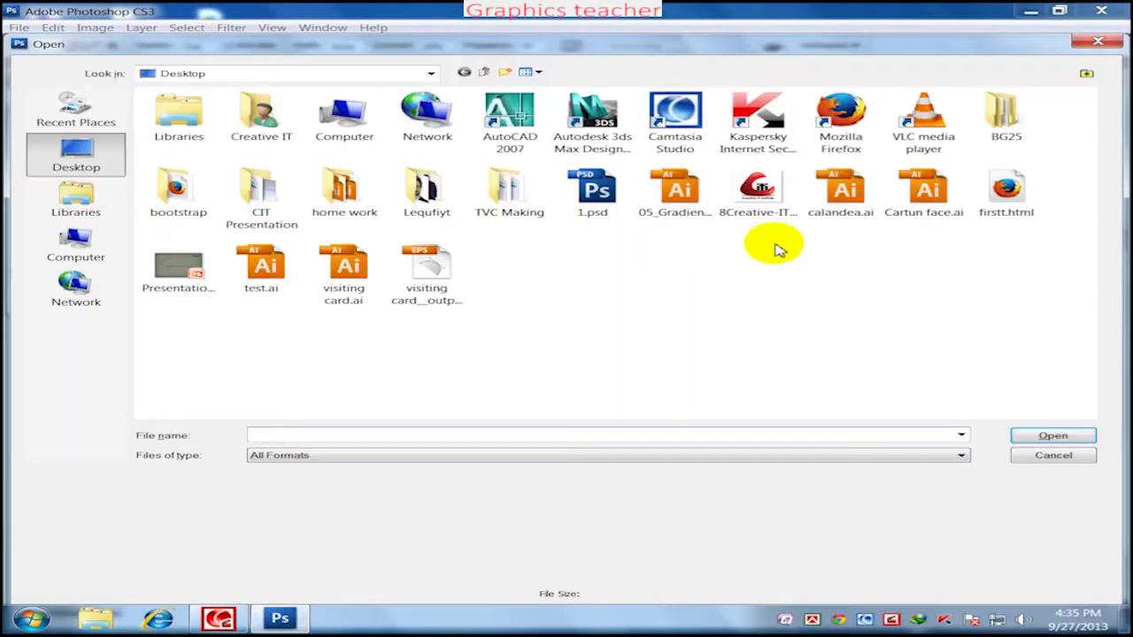
pyautogui.doubleClick(409, 199)
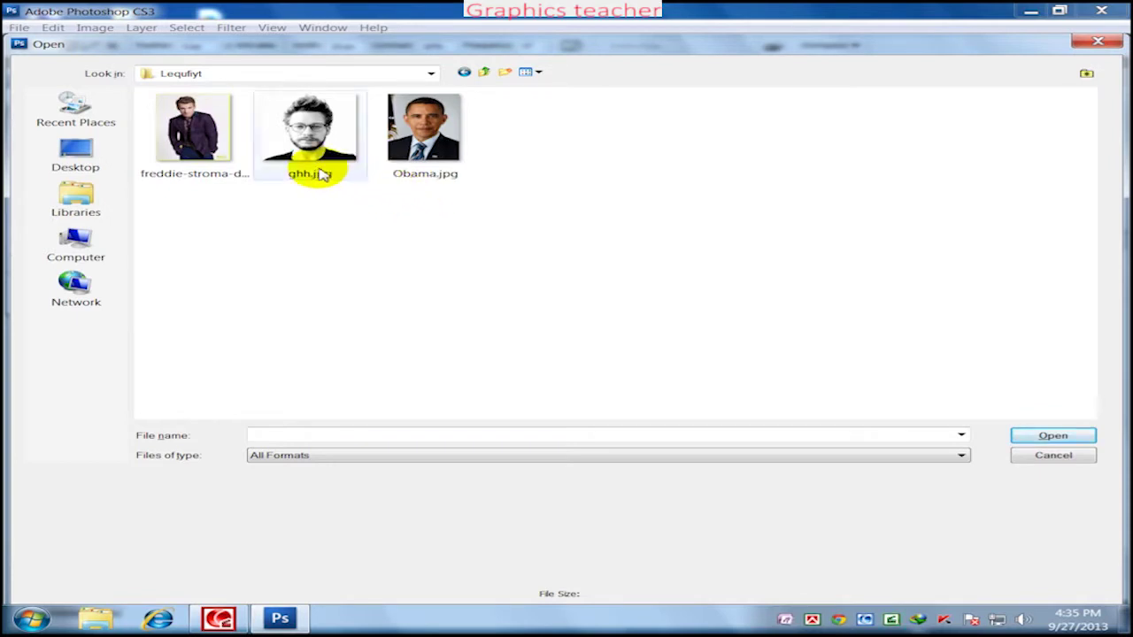
pyautogui.click(193, 128)
pyautogui.click(1036, 440)
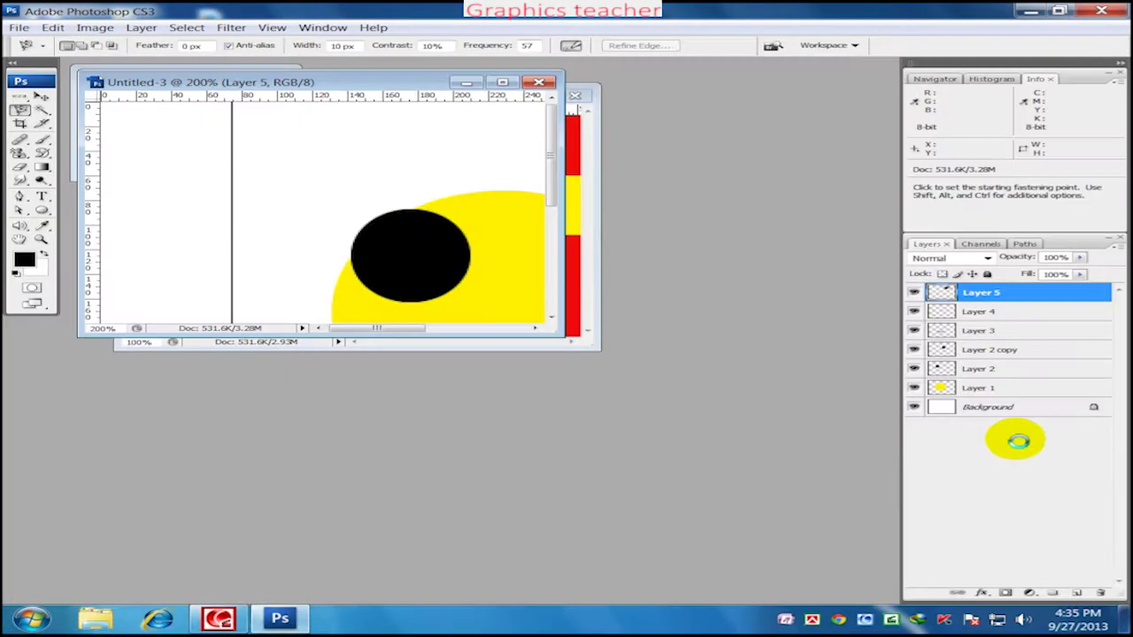
pyautogui.press('f')
pyautogui.press('f')
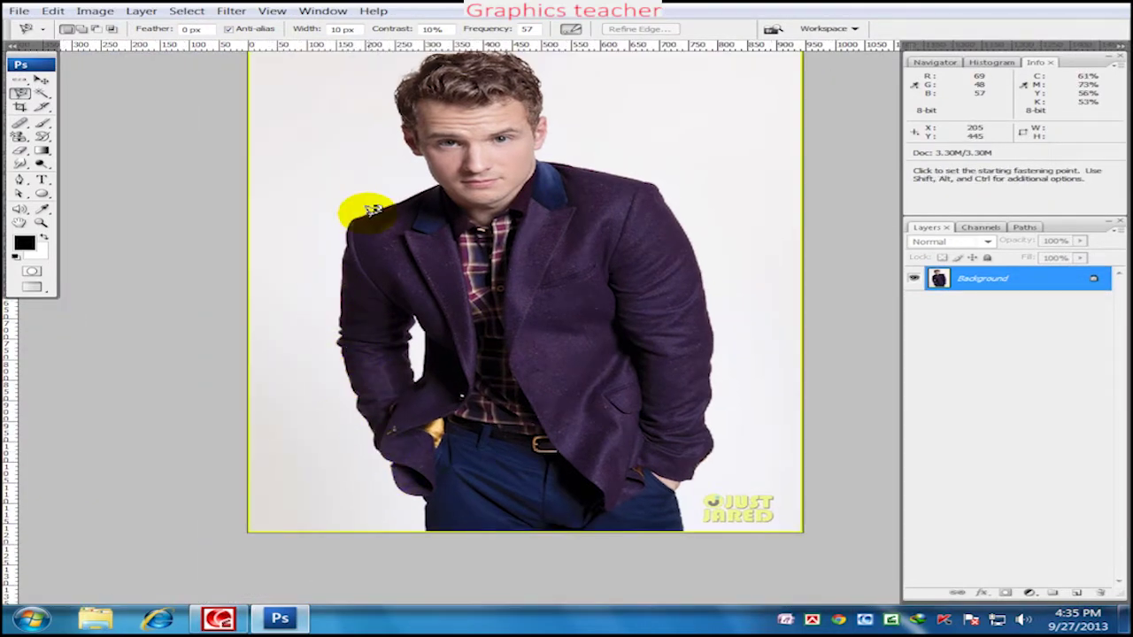
# Make and discard a rectangular, then an elliptical, marquee selection around the man
pyautogui.click(19, 79)
pyautogui.click(55, 82)
pyautogui.moveTo(280, 67); pyautogui.dragTo(717, 544)
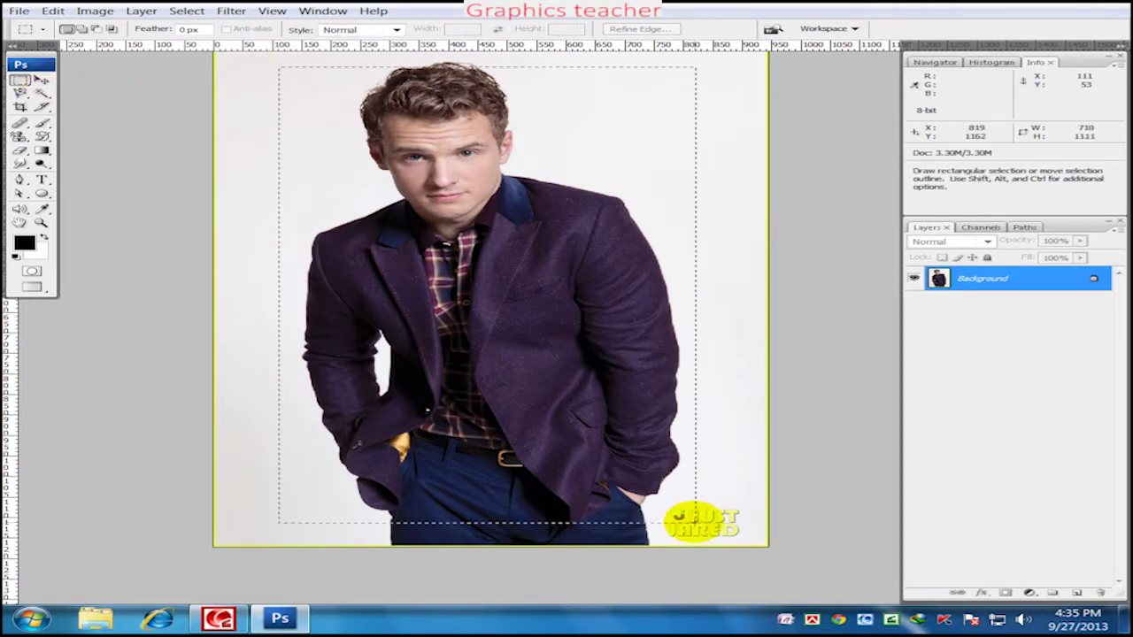
pyautogui.click(666, 256)
pyautogui.click(23, 81)
pyautogui.click(61, 93)
pyautogui.moveTo(293, 163); pyautogui.dragTo(755, 520)
pyautogui.click(652, 372)
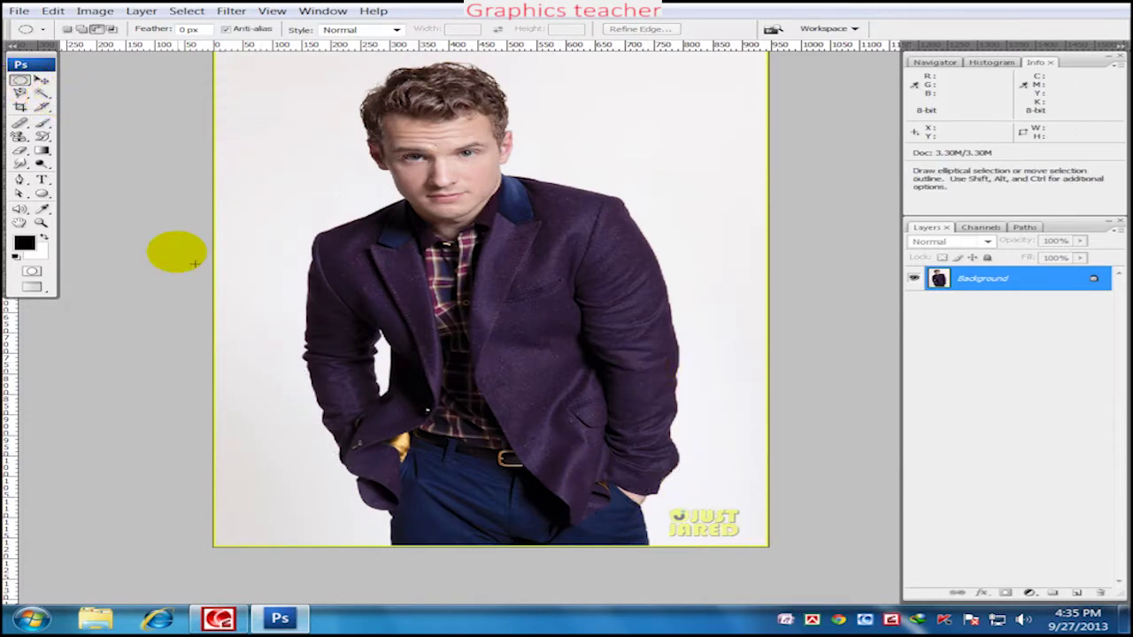
# Trace a freehand lasso selection up the jacket's left side, then clear it
pyautogui.click(33, 94)
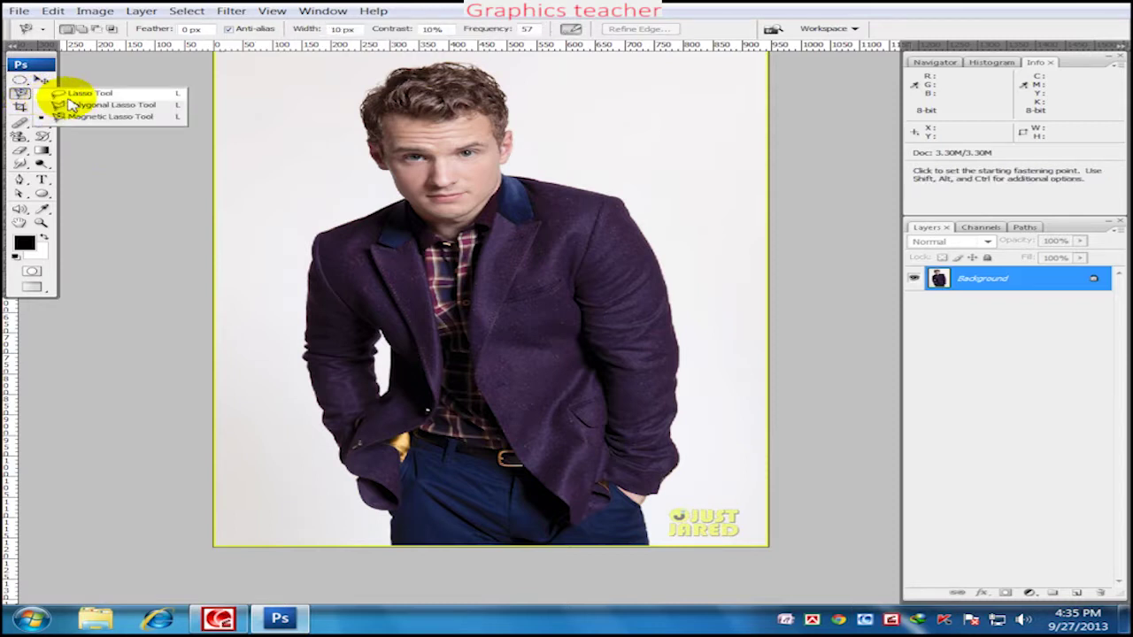
pyautogui.click(75, 92)
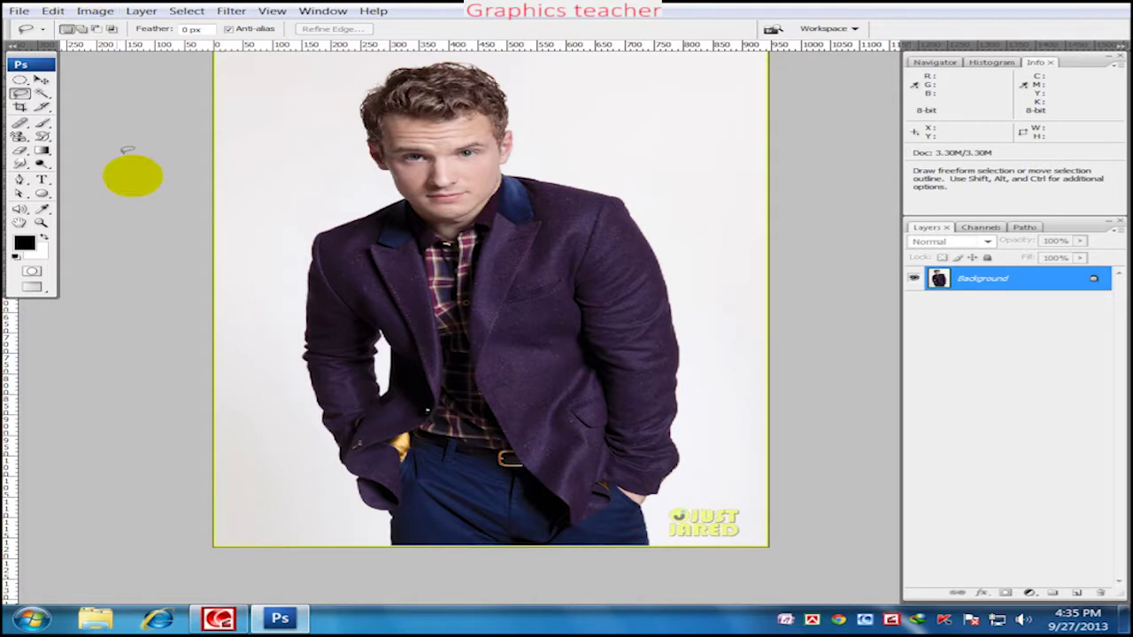
pyautogui.moveTo(395, 542)
pyautogui.mouseDown()
pyautogui.moveTo(400, 525)
pyautogui.moveTo(363, 486)
pyautogui.moveTo(297, 348)
pyautogui.moveTo(311, 267)
pyautogui.moveTo(354, 223)
pyautogui.mouseUp()
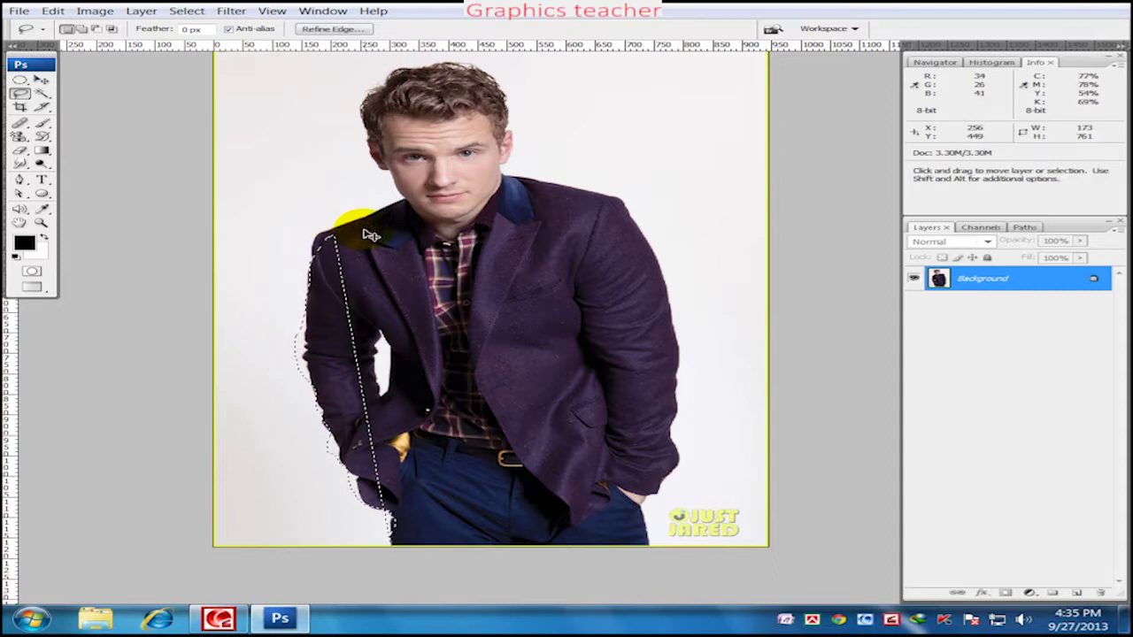
pyautogui.click(110, 164)
# Begin a Polygonal Lasso outline with points along the sleeve edge
pyautogui.click(20, 93)
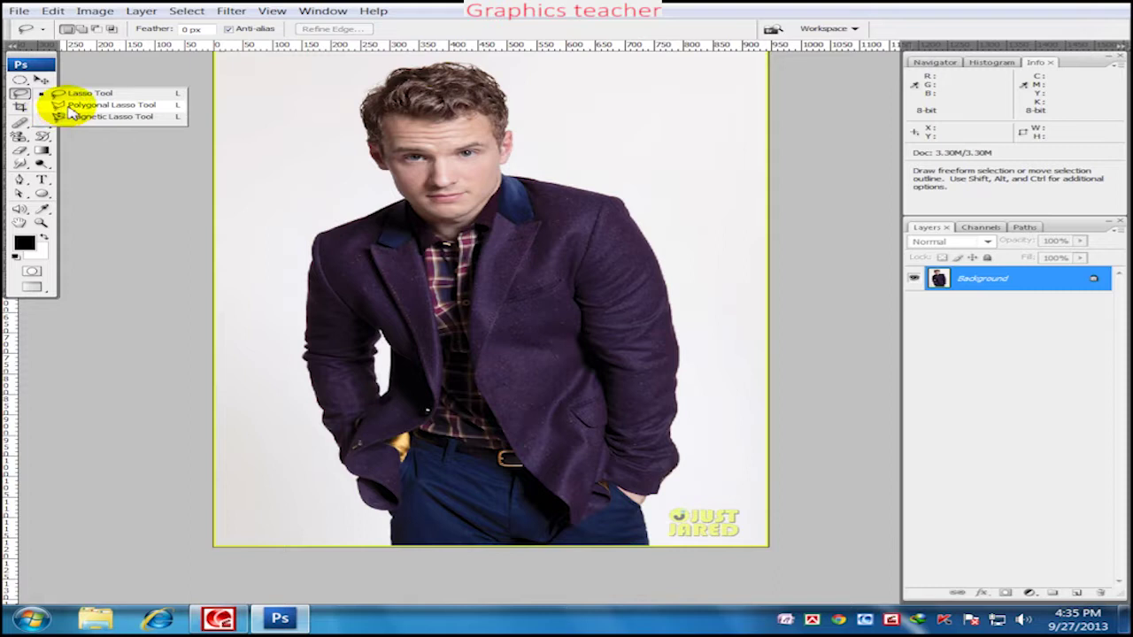
pyautogui.click(71, 103)
pyautogui.scroll(-2, 342, 328)
pyautogui.scroll(2, 337, 324)
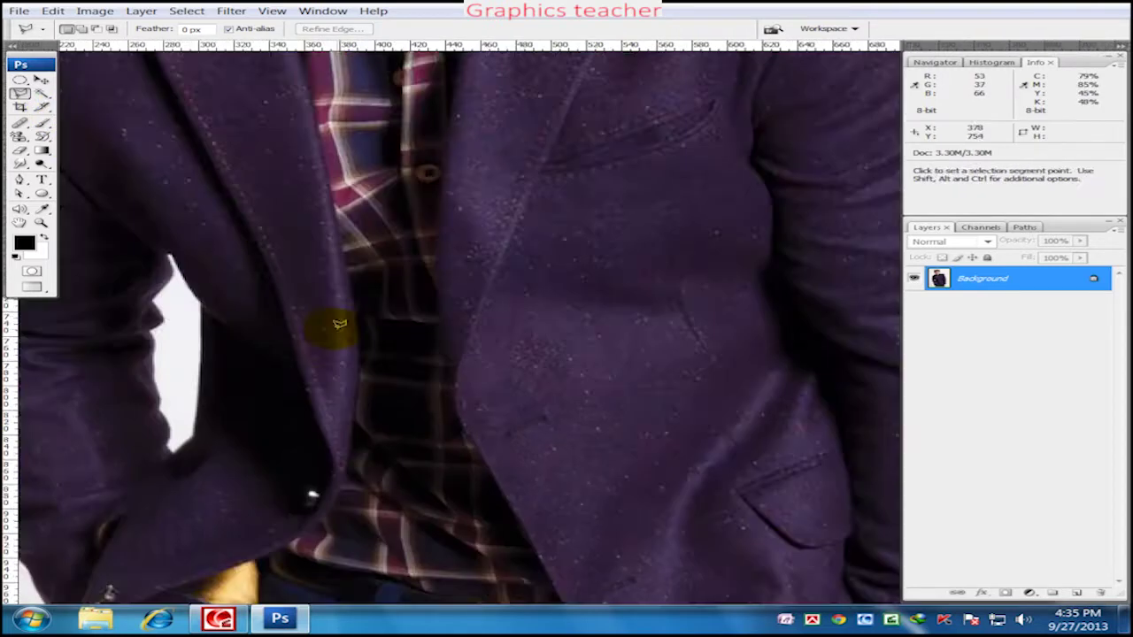
pyautogui.scroll(-2, 371, 371)
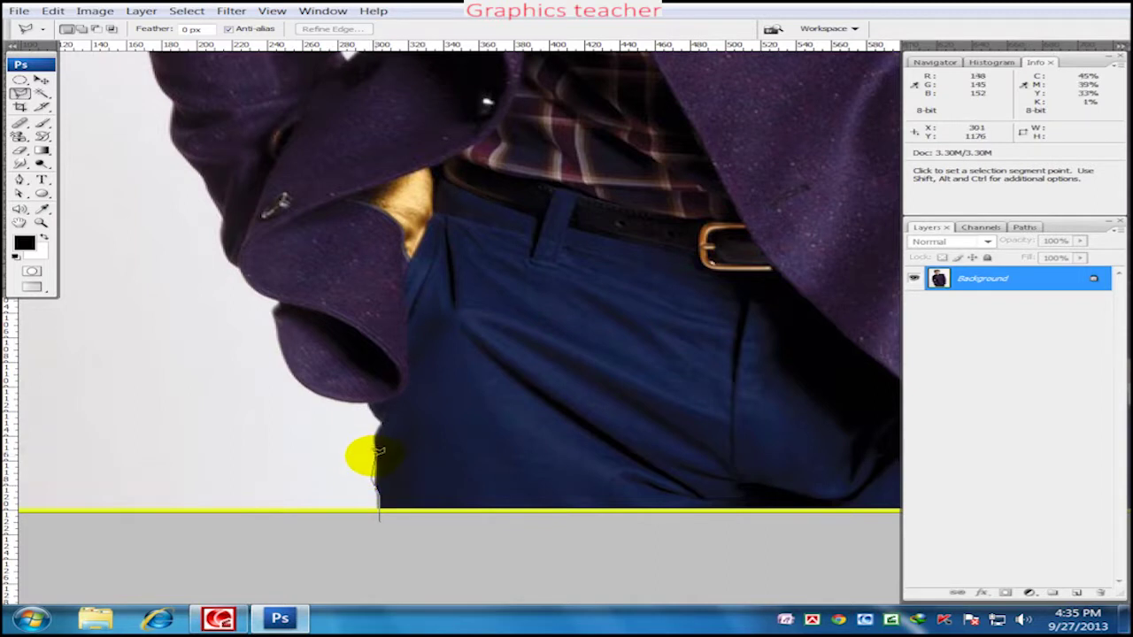
pyautogui.click(366, 402)
pyautogui.click(306, 397)
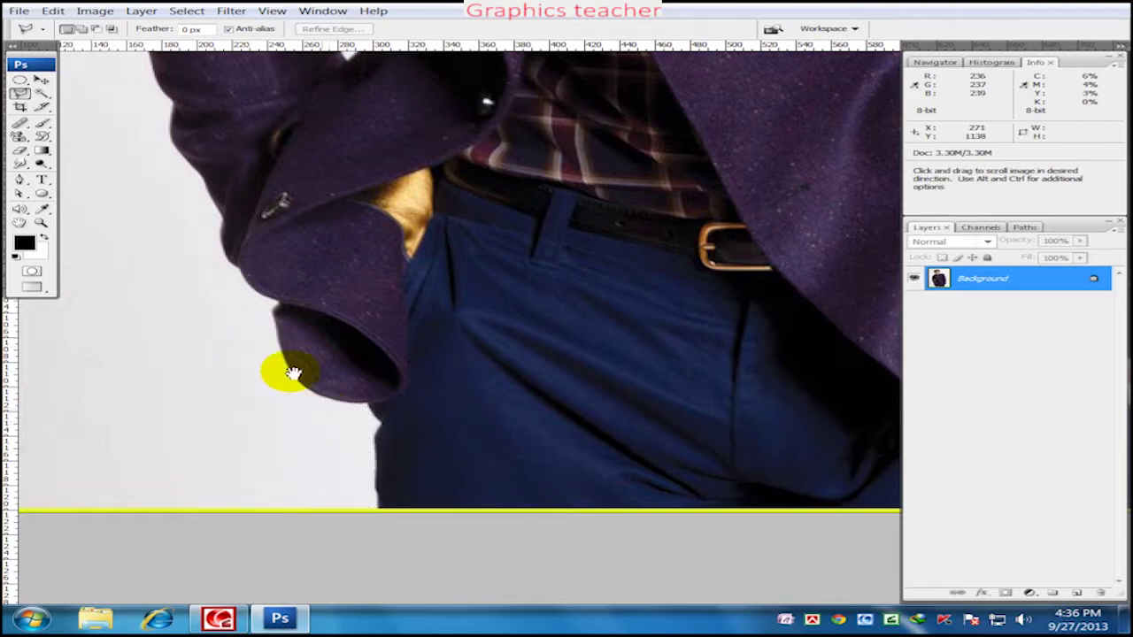
pyautogui.moveTo(291, 372); pyautogui.dragTo(329, 400)
# Start and cancel a Magnetic Lasso trace at the trousers, then set Frequency to 80
pyautogui.click(34, 99)
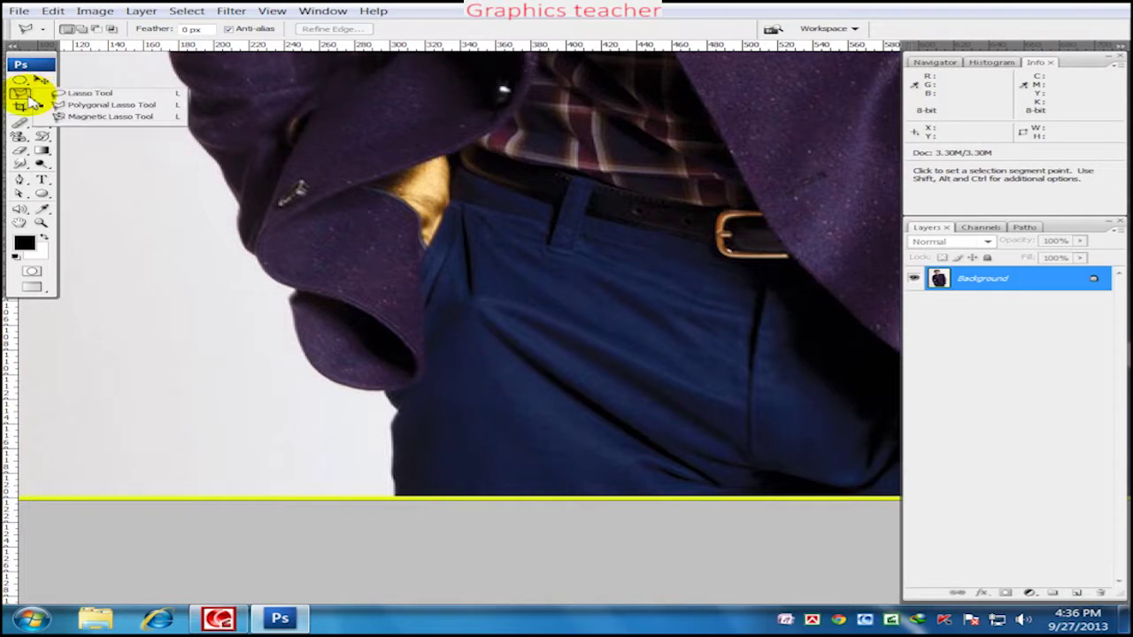
pyautogui.click(97, 119)
pyautogui.moveTo(357, 333); pyautogui.dragTo(301, 333)
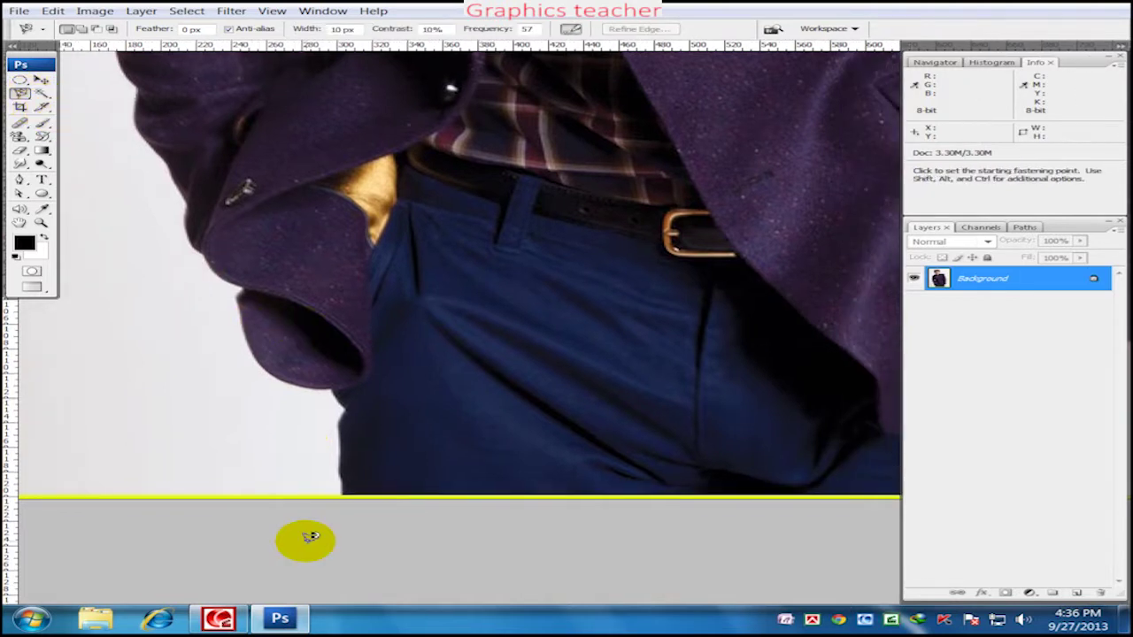
pyautogui.click(343, 489)
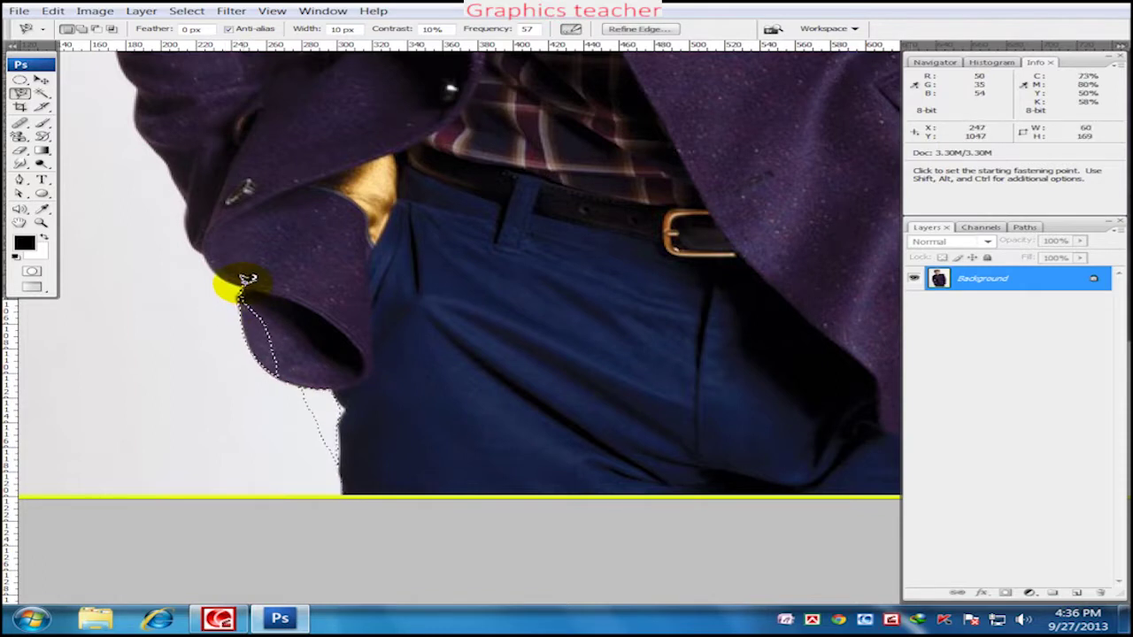
pyautogui.press('Escape')
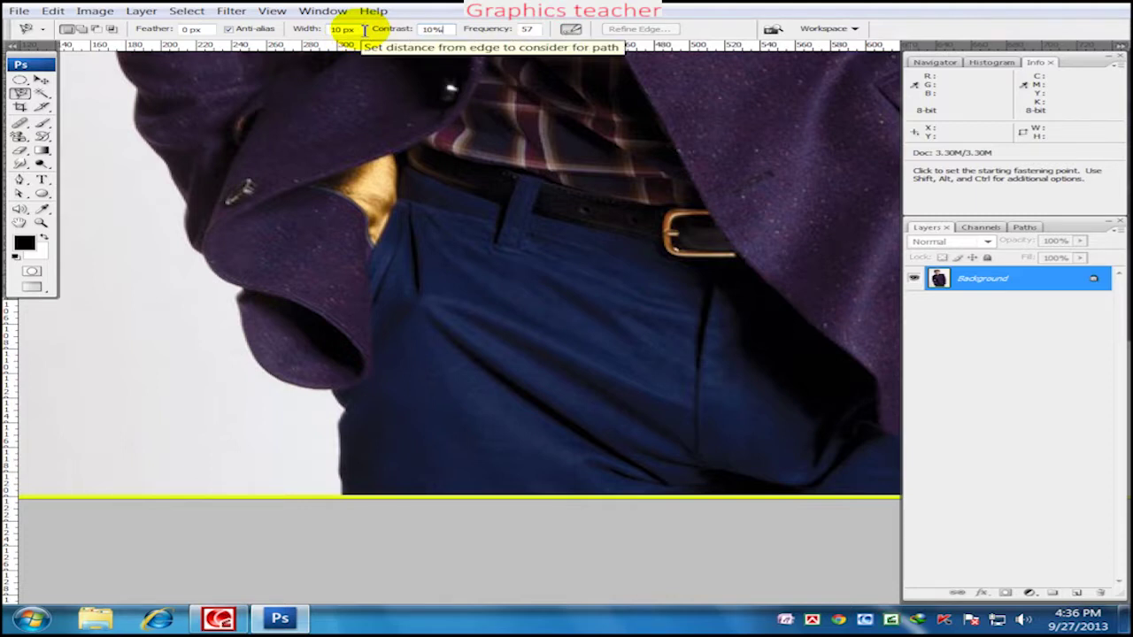
pyautogui.click(540, 28)
pyautogui.write('80')
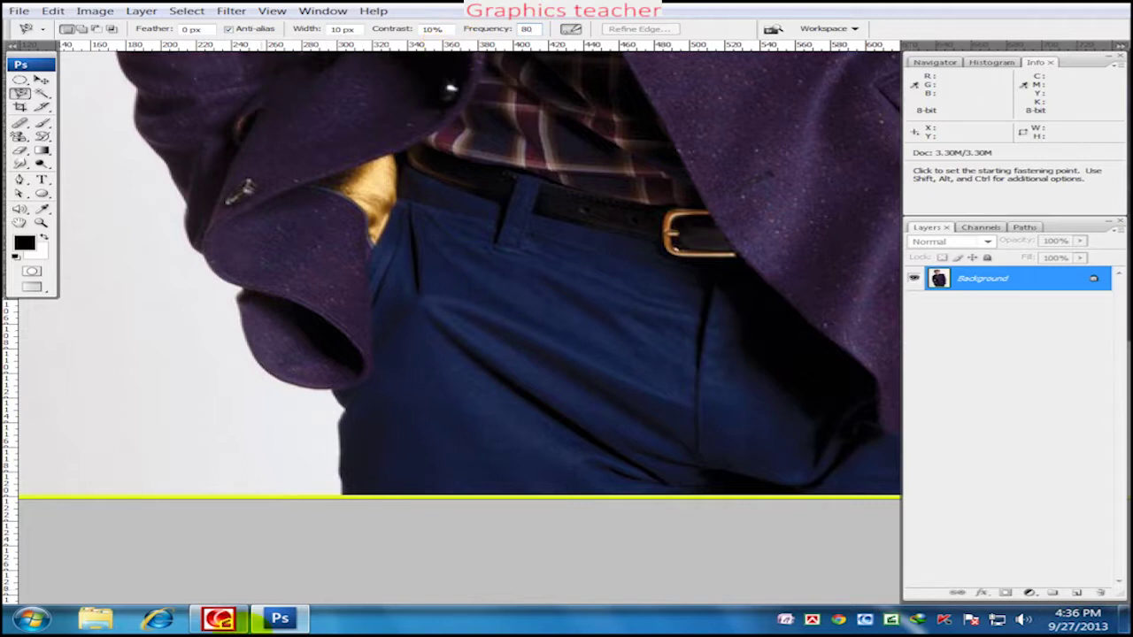
# Trace the man's outline from trouser bottom over jacket, face, hair and shoulder, then close it
pyautogui.click(344, 495)
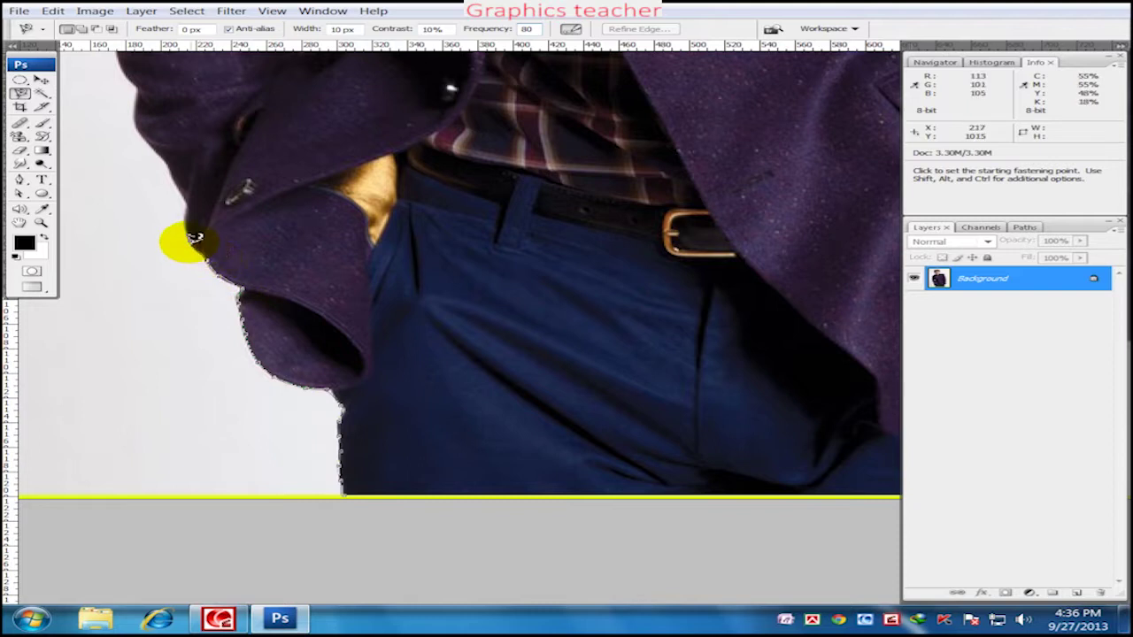
pyautogui.moveTo(197, 197); pyautogui.dragTo(303, 452)
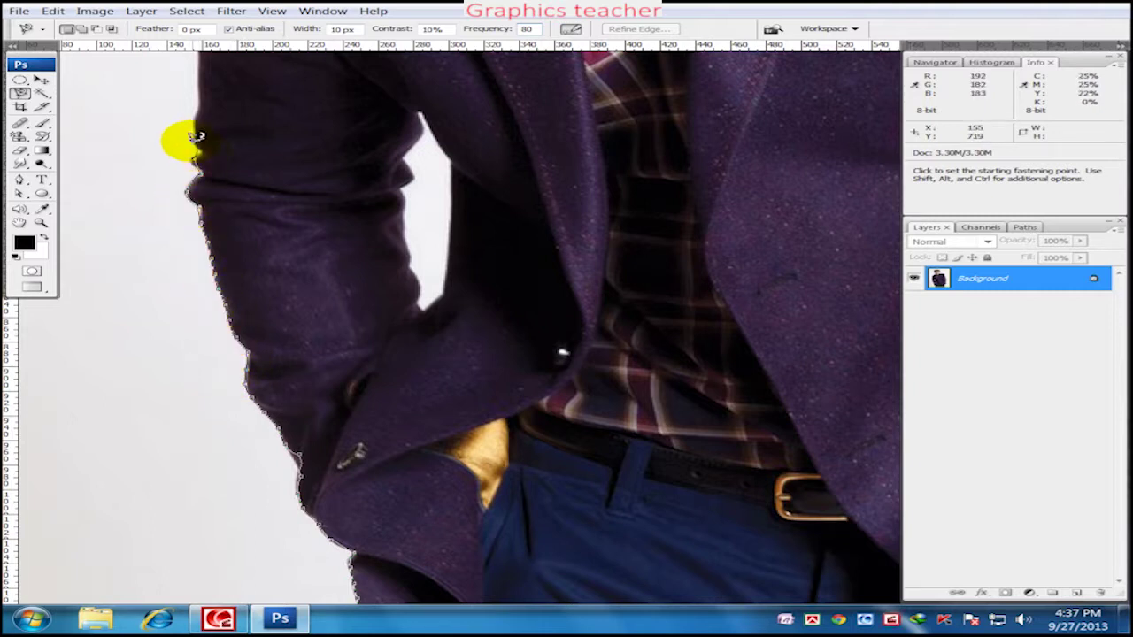
pyautogui.moveTo(183, 121); pyautogui.dragTo(224, 404)
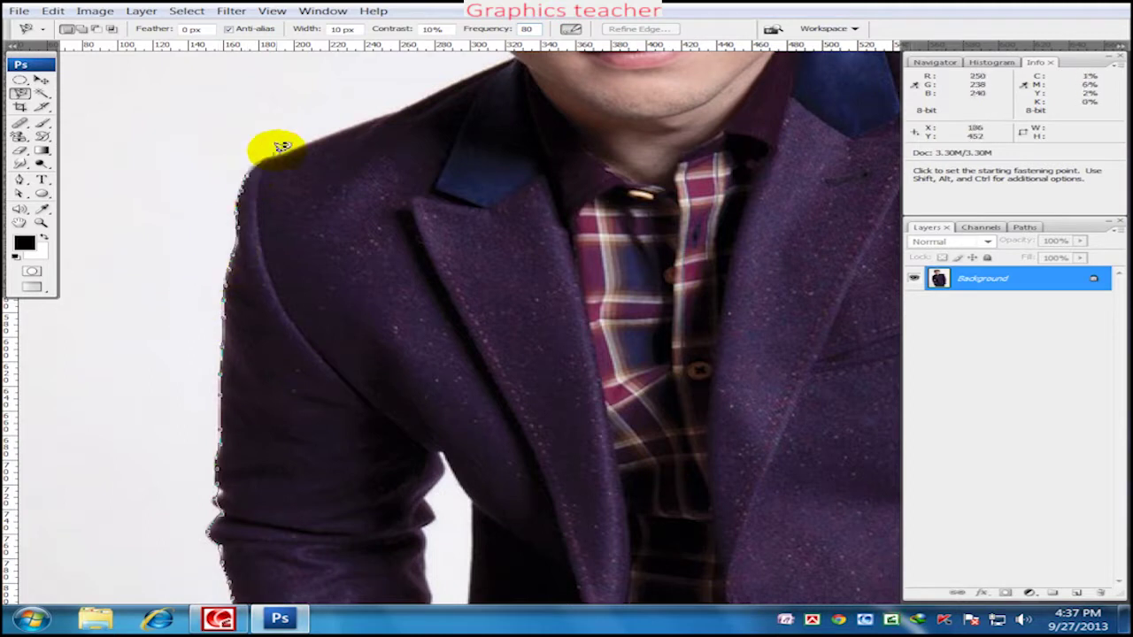
pyautogui.moveTo(496, 96); pyautogui.dragTo(370, 416)
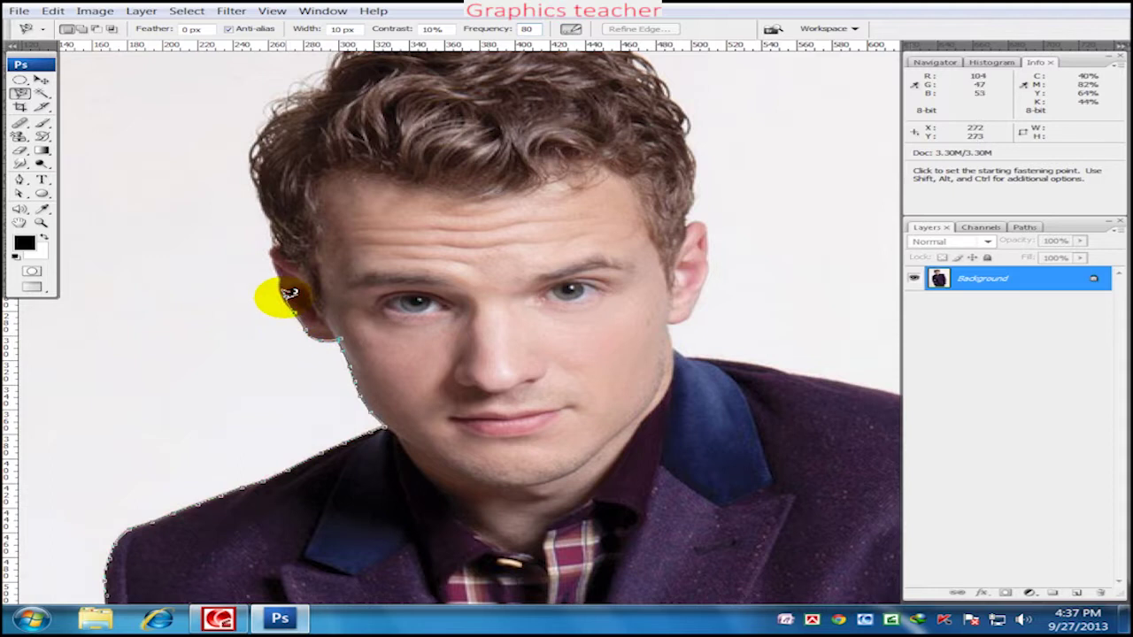
pyautogui.moveTo(281, 244); pyautogui.dragTo(266, 381)
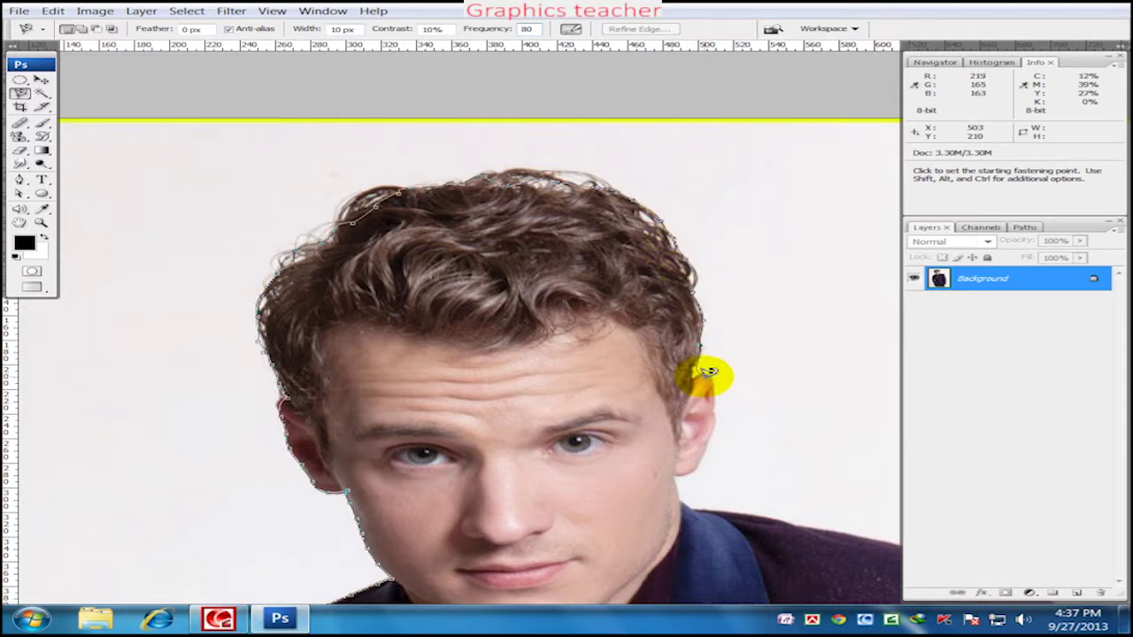
pyautogui.moveTo(699, 390); pyautogui.dragTo(260, 172)
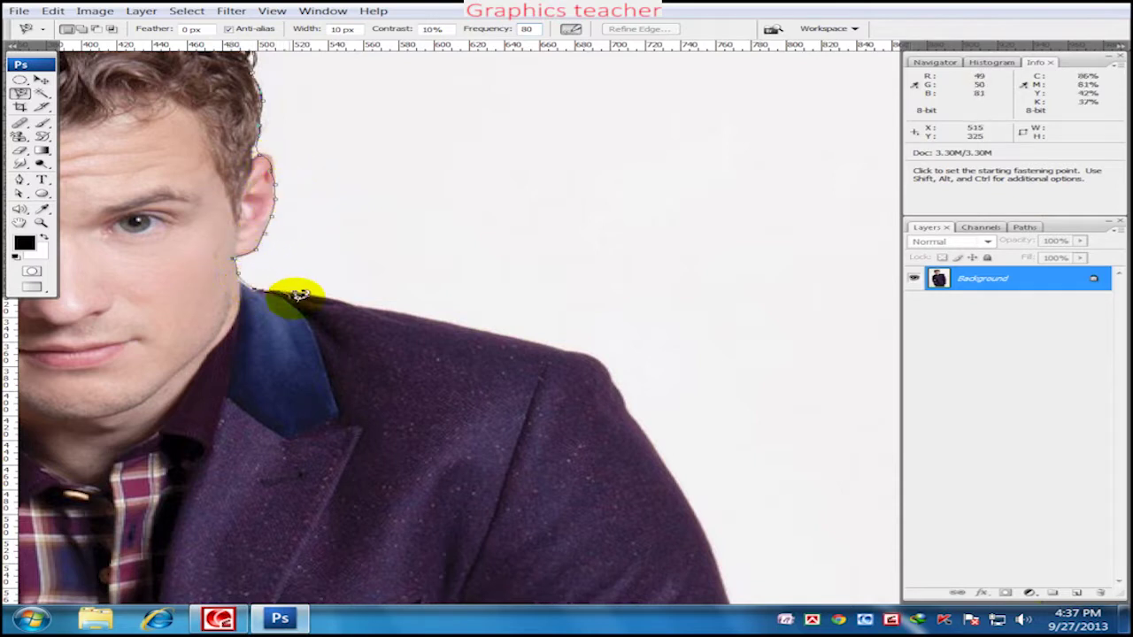
pyautogui.moveTo(620, 380); pyautogui.dragTo(416, 259)
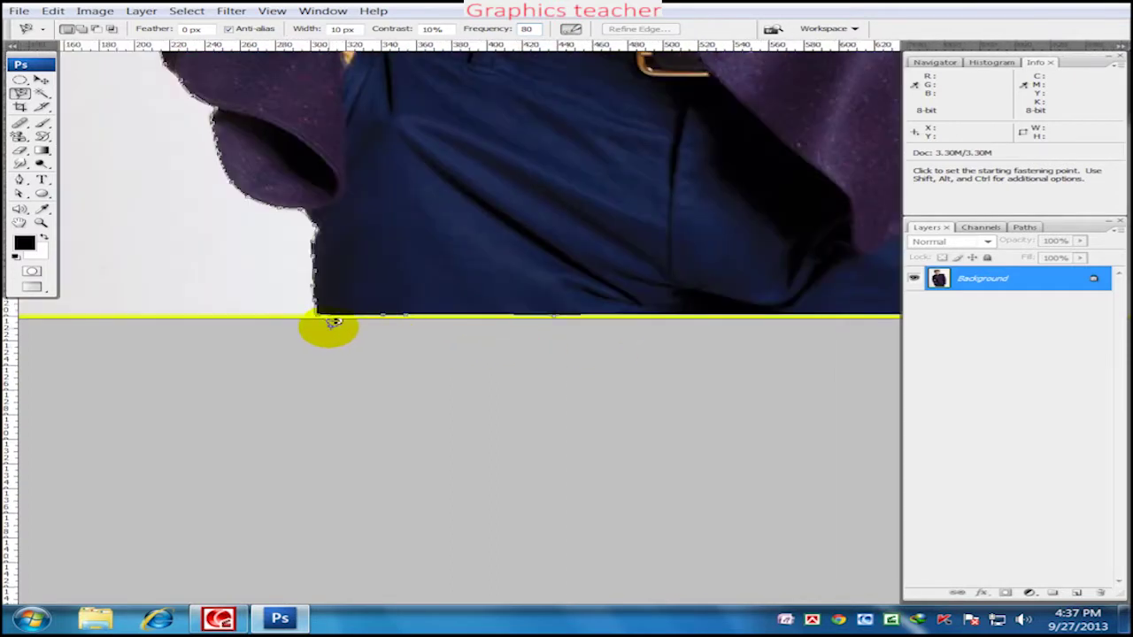
pyautogui.doubleClick(305, 313)
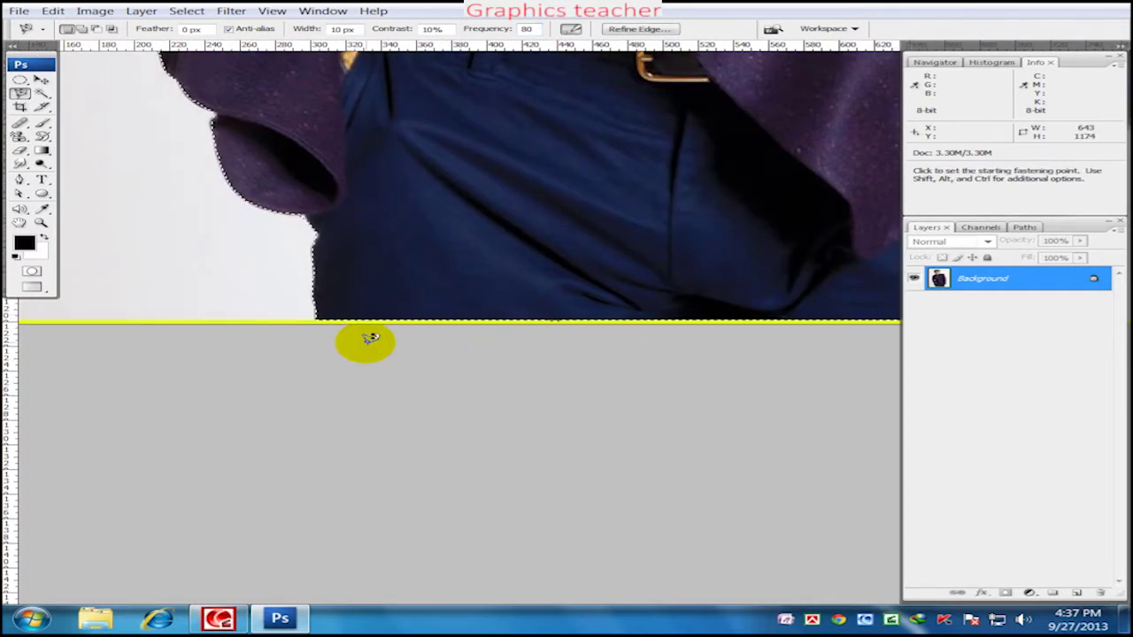
pyautogui.hotkey('ctrl', '0')
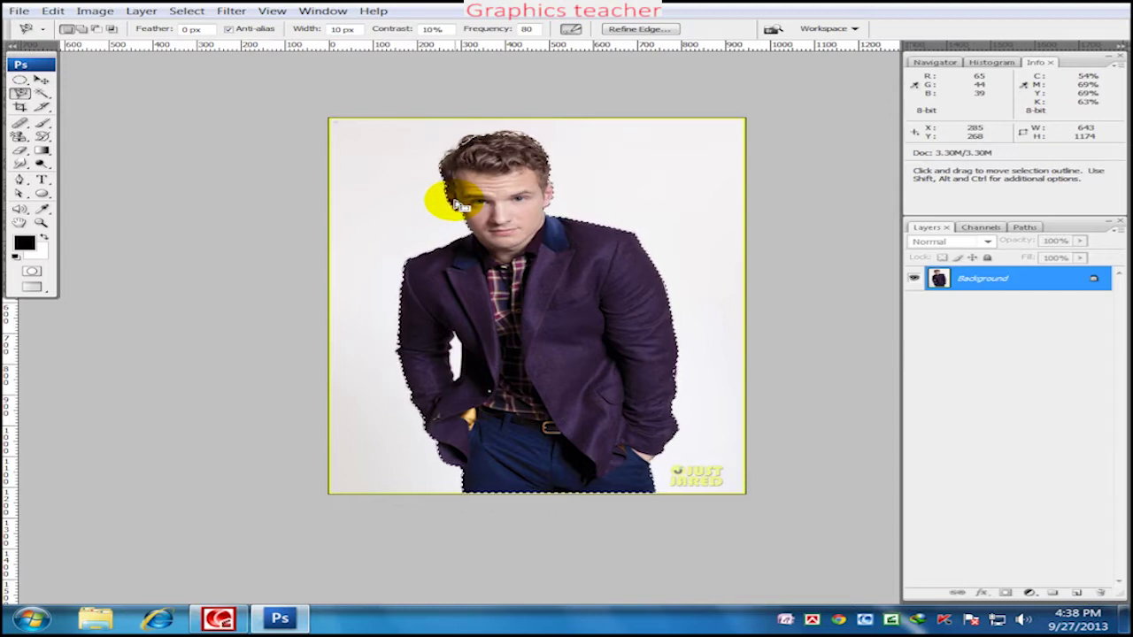
# Deselect the man and switch to the Magic Wand Tool
pyautogui.hotkey('ctrl', 'd')
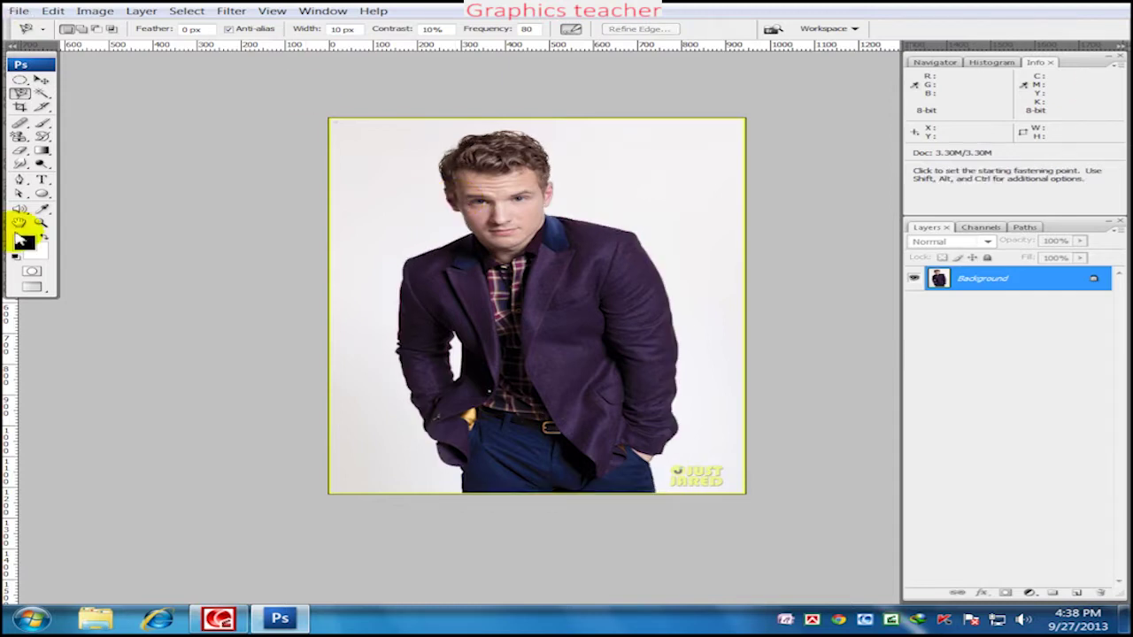
pyautogui.click(22, 98)
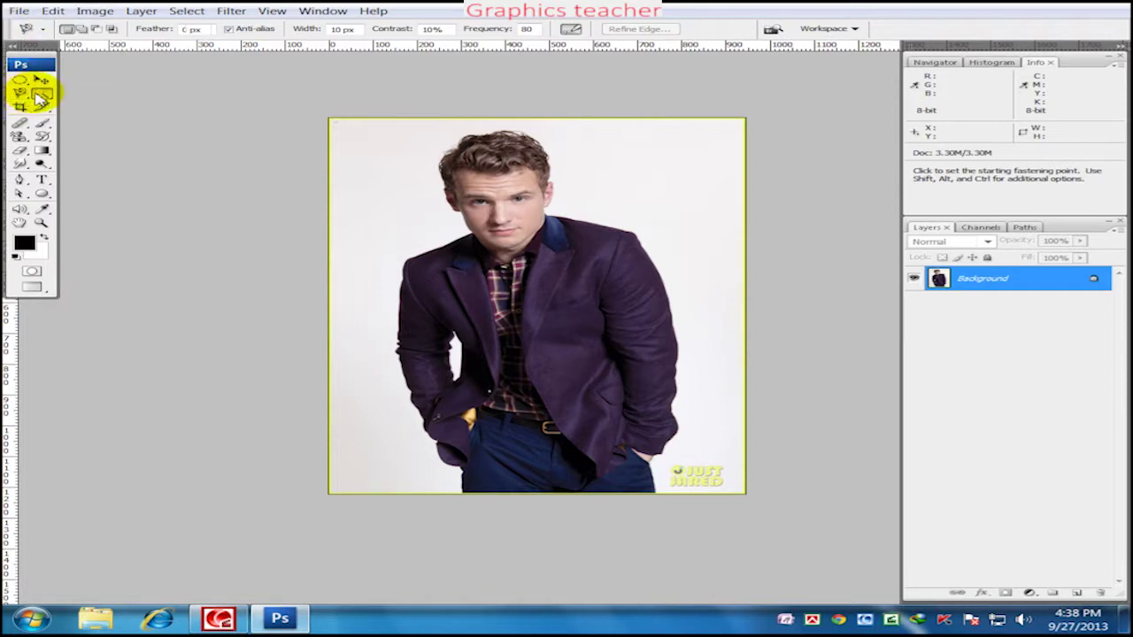
pyautogui.click(41, 95)
pyautogui.click(84, 104)
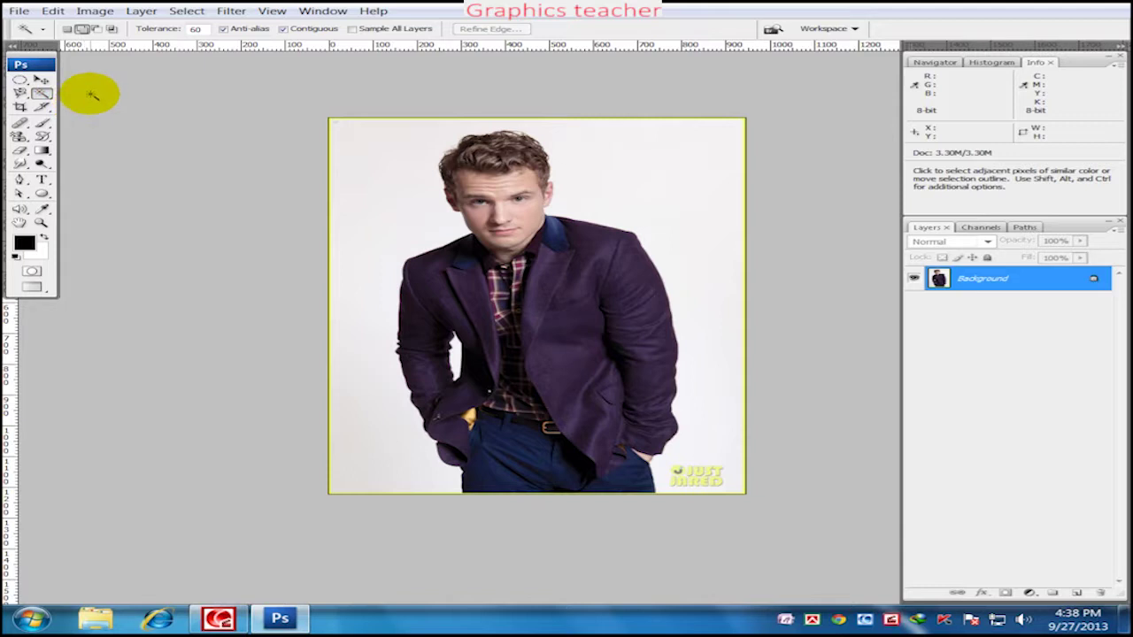
# Open banglalink samsung_mobile_promotion.jpg from the Desktop's TVC Making folder
pyautogui.doubleClick(90, 96)
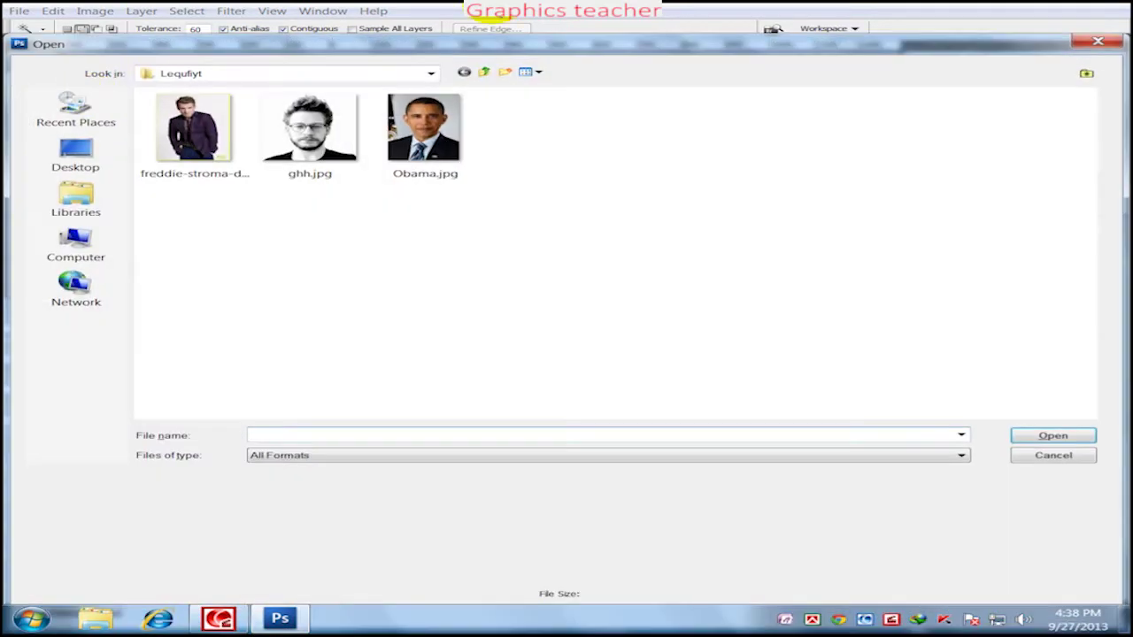
pyautogui.click(484, 72)
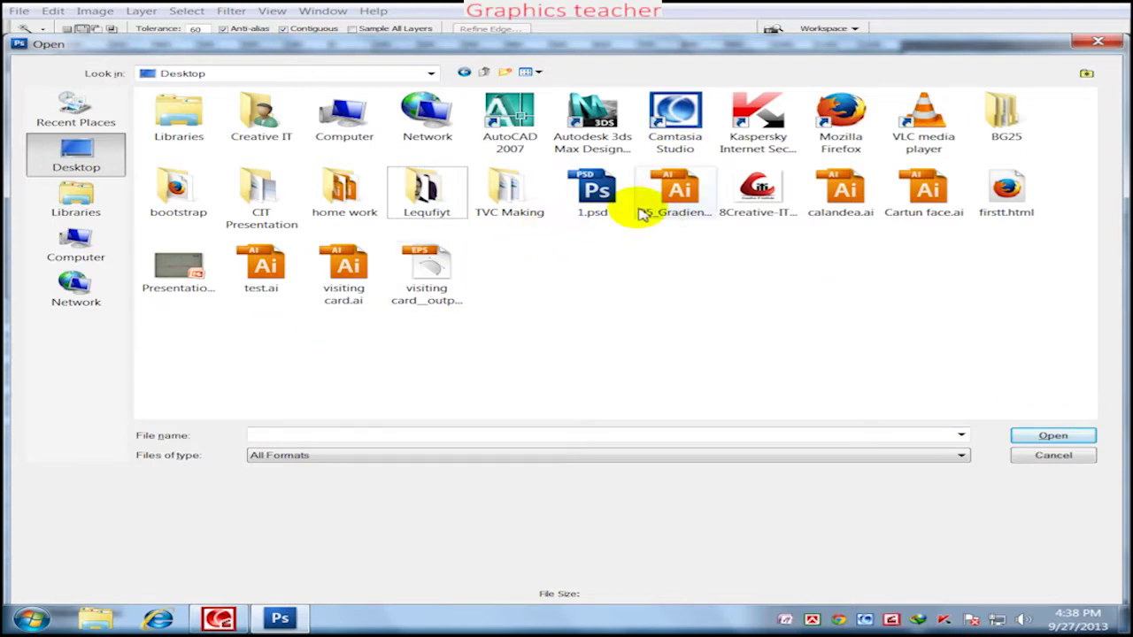
pyautogui.doubleClick(503, 195)
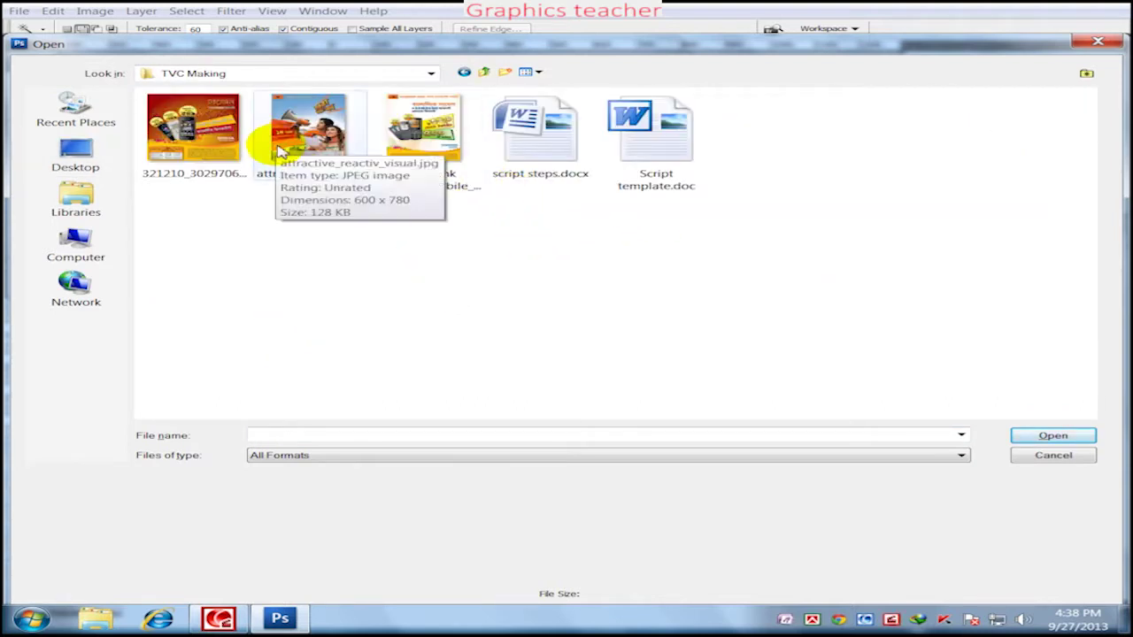
pyautogui.click(440, 127)
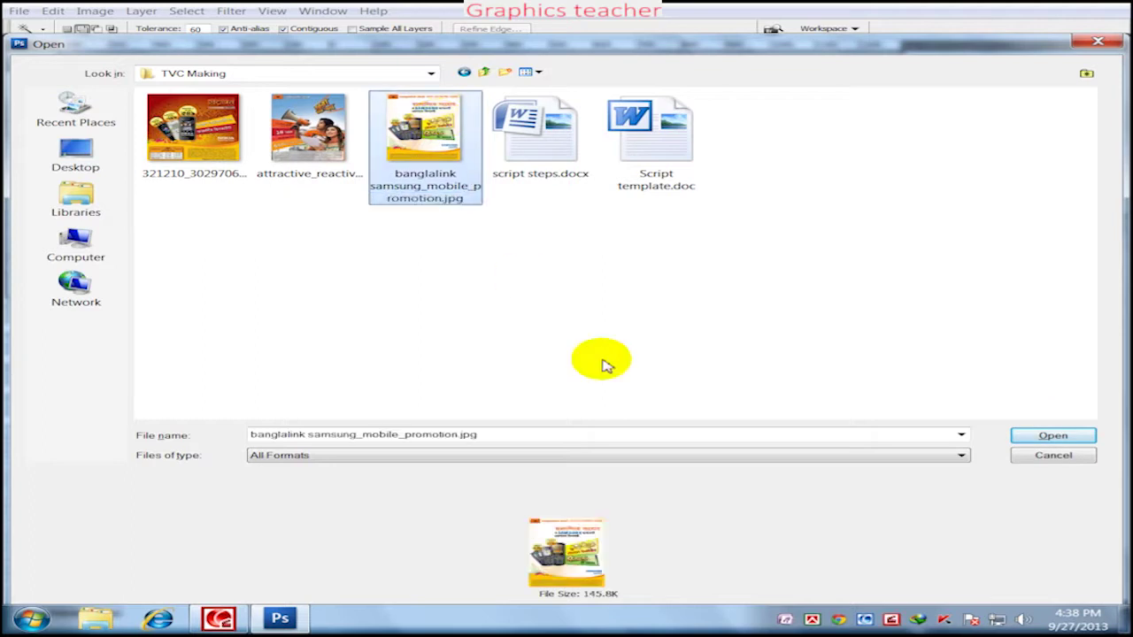
pyautogui.click(1036, 435)
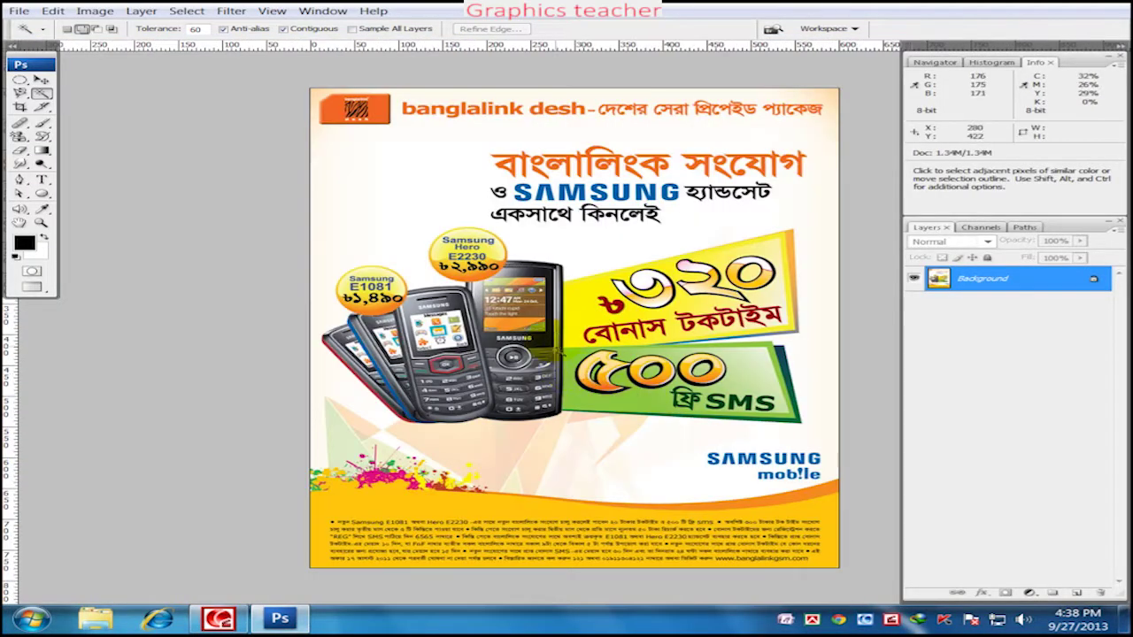
# Select the poster's white background, try a black fill, then undo and deselect
pyautogui.moveTo(517, 276)
pyautogui.mouseDown()
pyautogui.moveTo(428, 232)
pyautogui.moveTo(438, 248)
pyautogui.mouseUp()
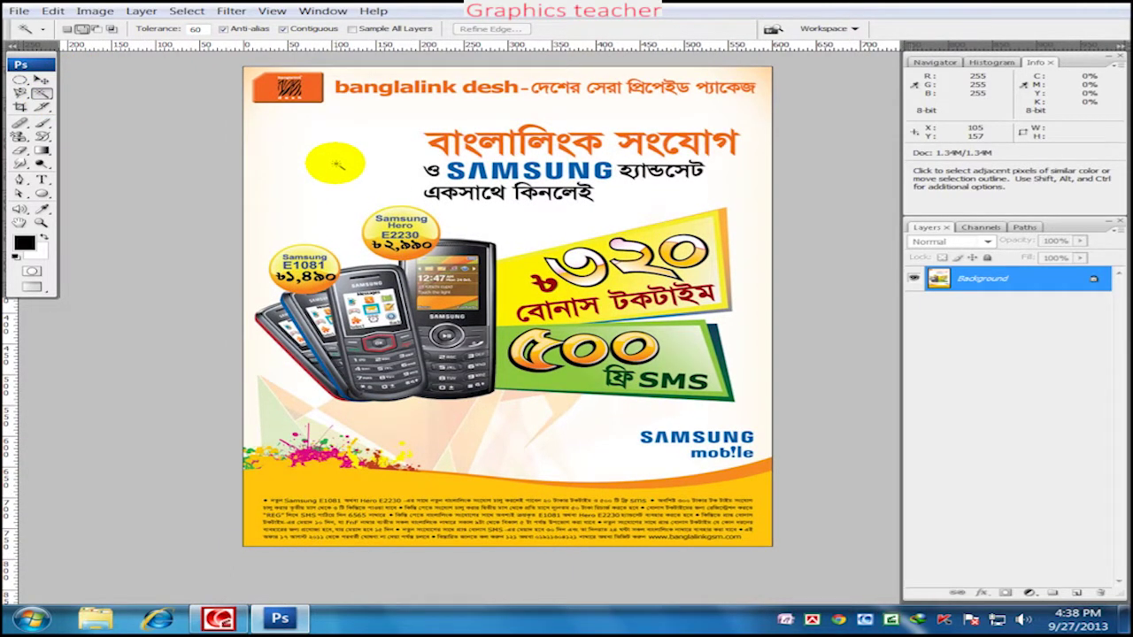
pyautogui.click(367, 463)
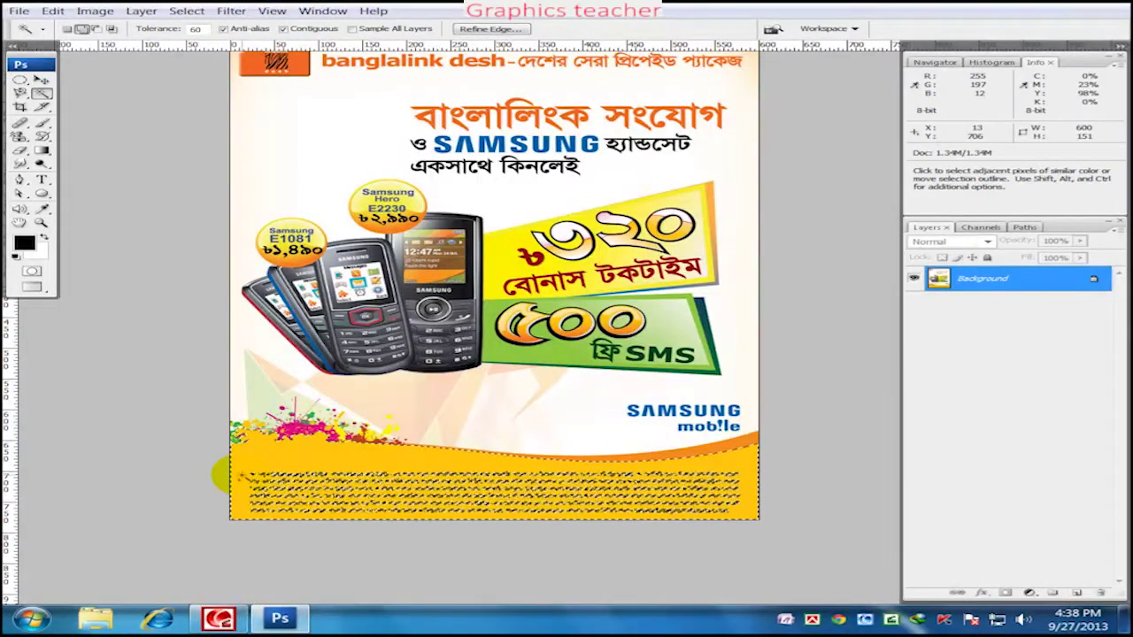
pyautogui.click(314, 147)
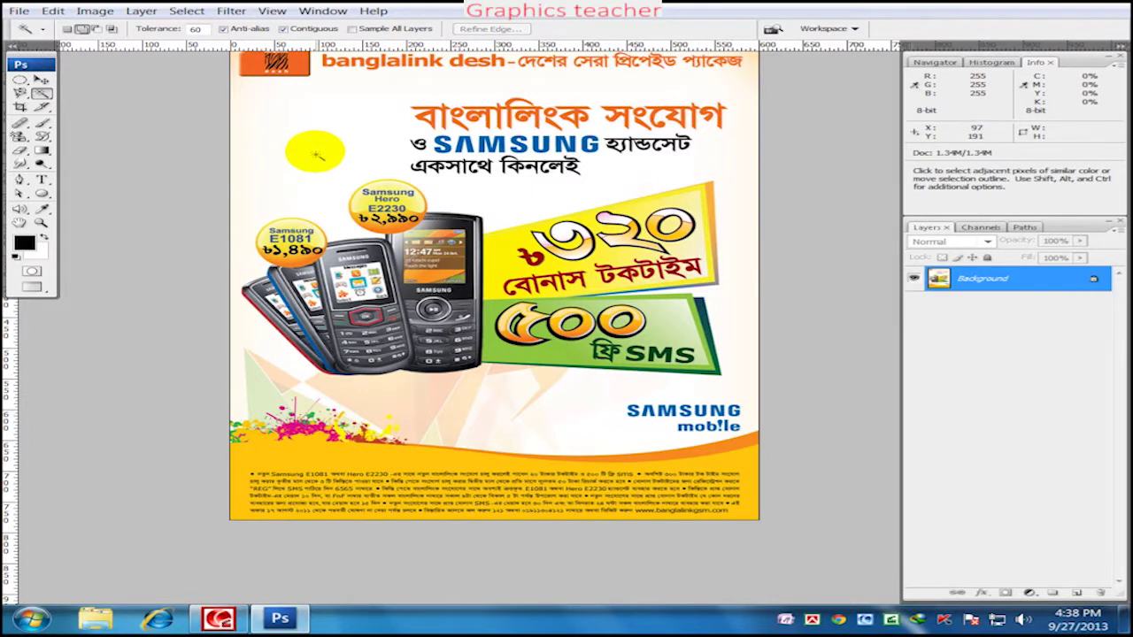
pyautogui.moveTo(314, 146); pyautogui.dragTo(324, 222)
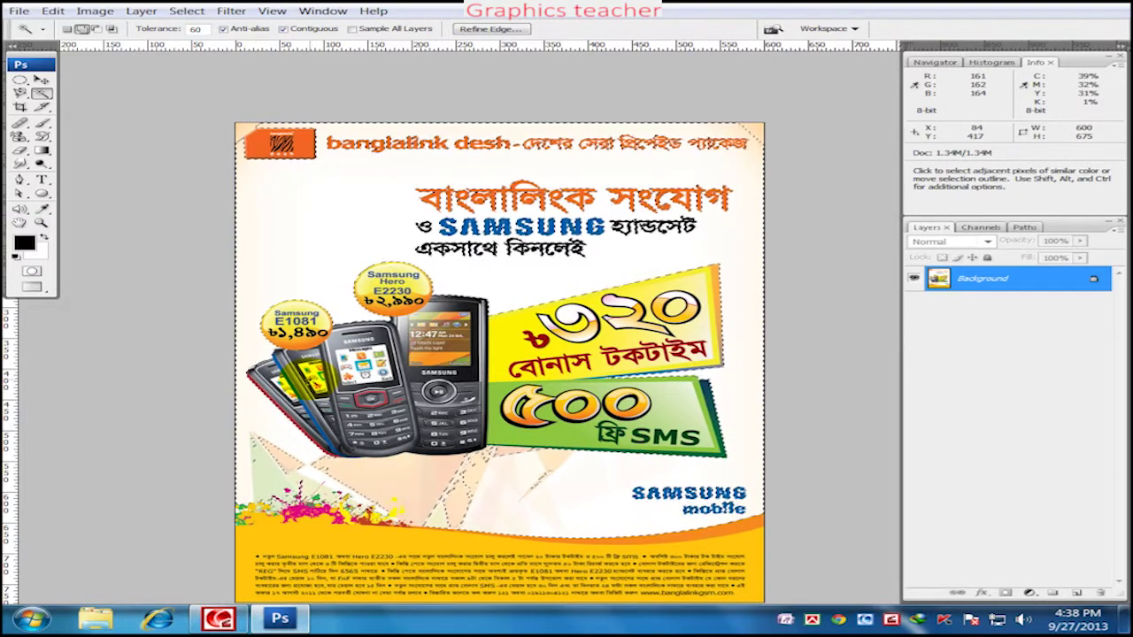
pyautogui.hotkey('alt', 'BackSpace')
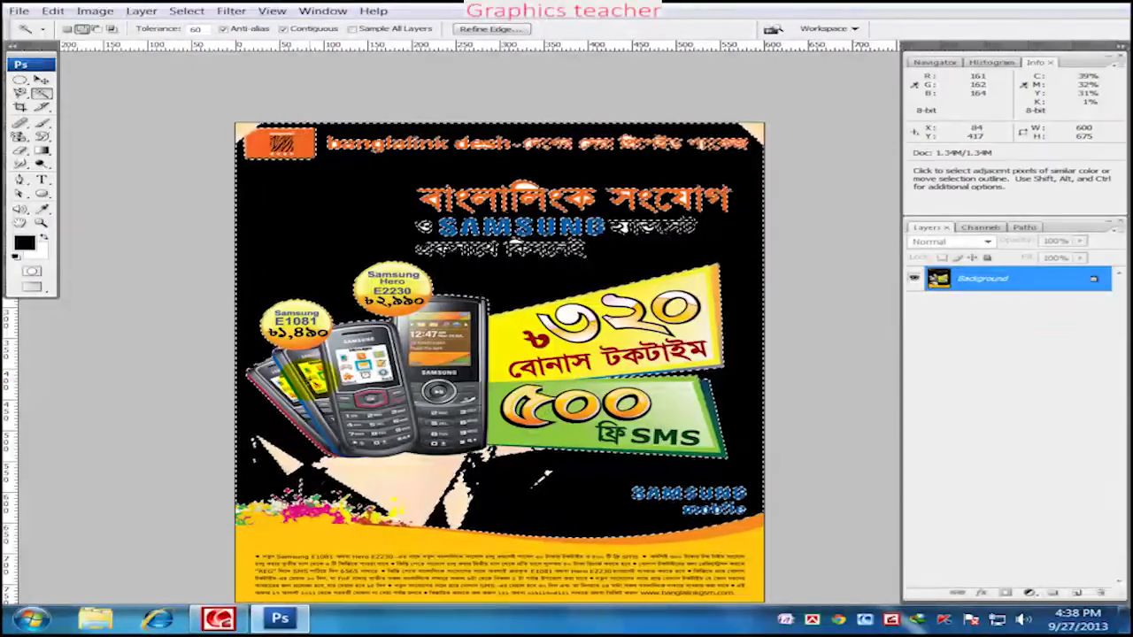
pyautogui.hotkey('ctrl', 'z')
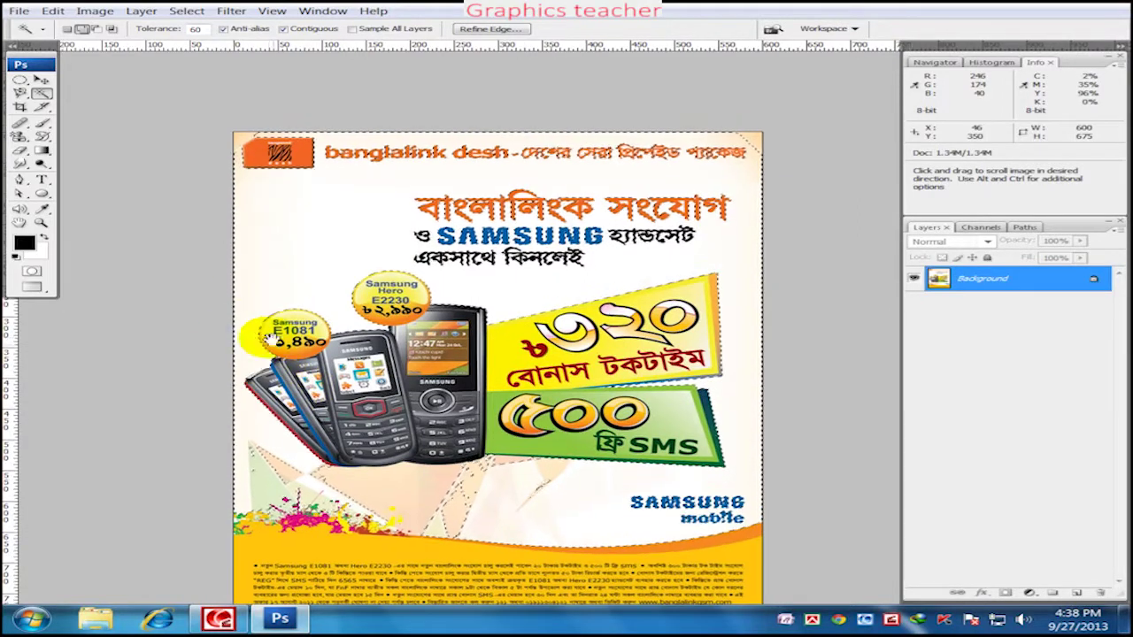
pyautogui.hotkey('ctrl', 'd')
# Select the orange bottom band, fill it black, then undo and deselect
pyautogui.scroll(-5, 443, 381)
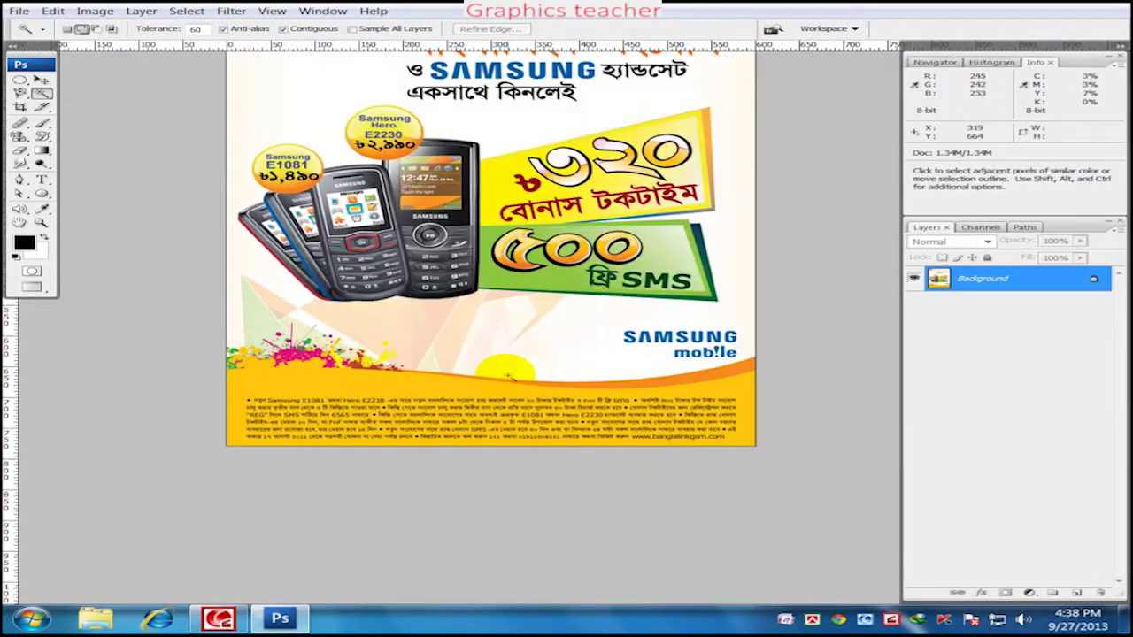
pyautogui.click(440, 386)
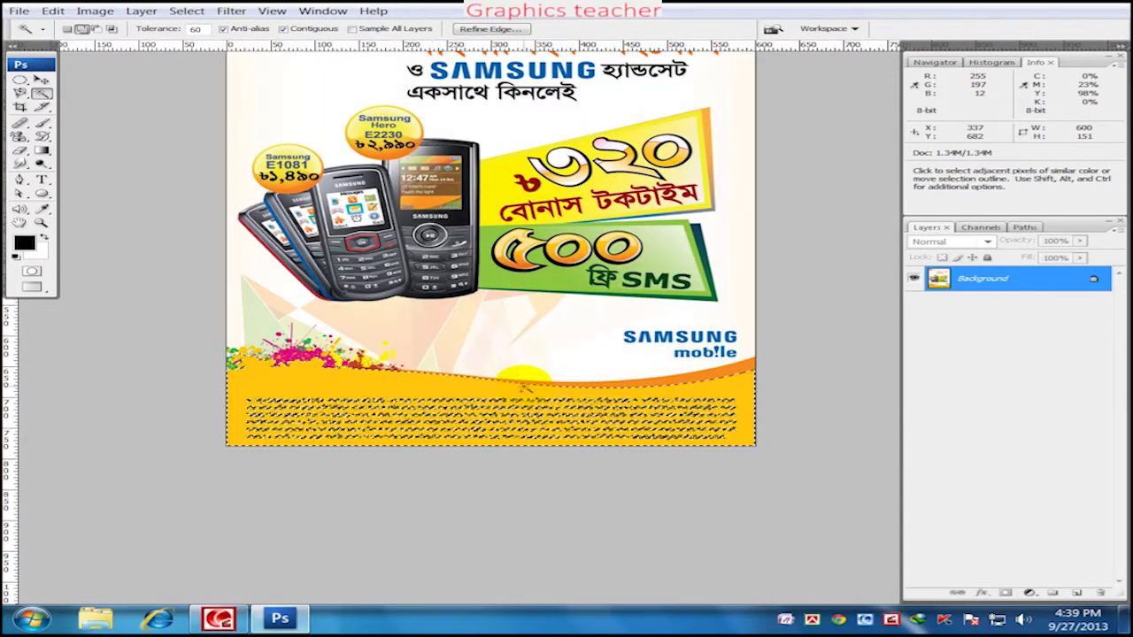
pyautogui.hotkey('alt', 'BackSpace')
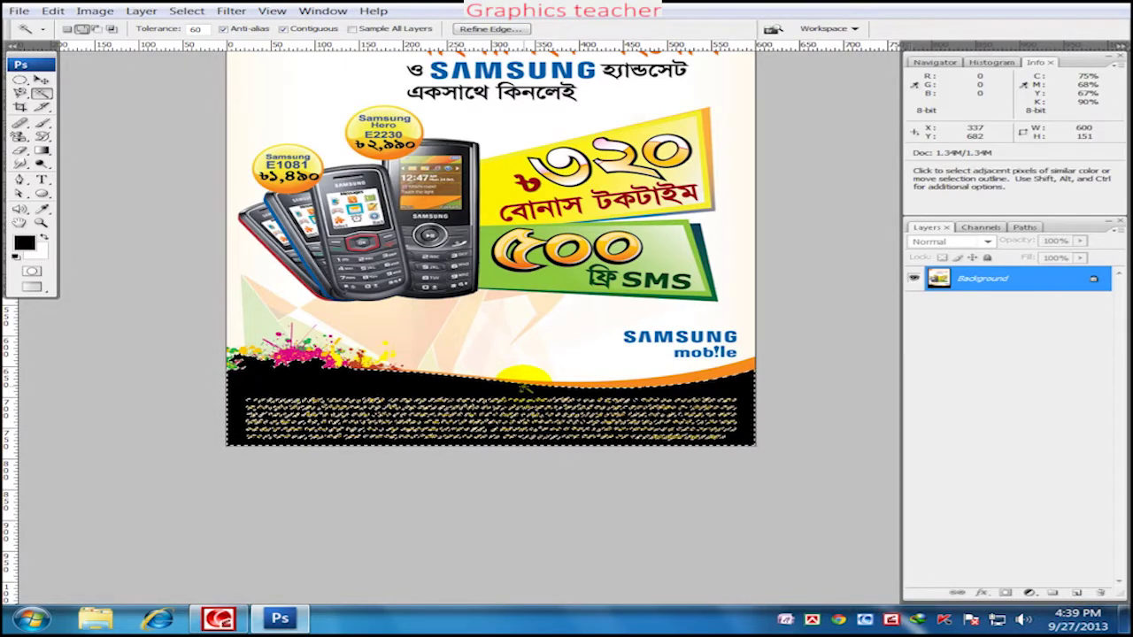
pyautogui.hotkey('ctrl', 'z')
pyautogui.moveTo(526, 351); pyautogui.dragTo(531, 430)
pyautogui.hotkey('ctrl', 'd')
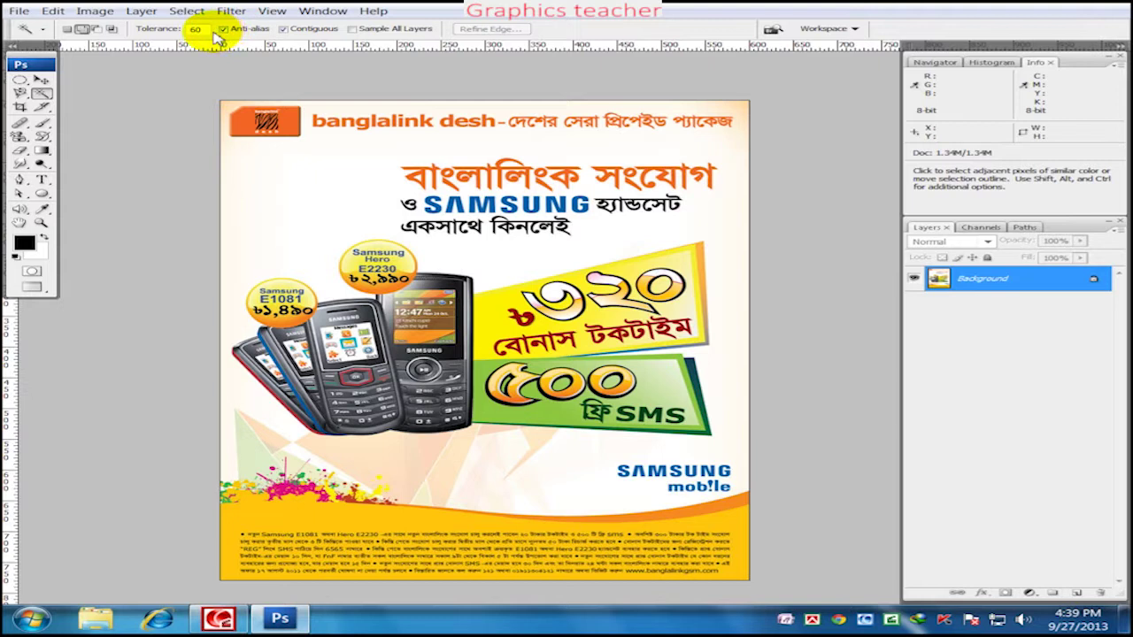
# Zoom in on the phones, select the yellow text band, then deselect it
pyautogui.click(208, 29)
pyautogui.write('100')
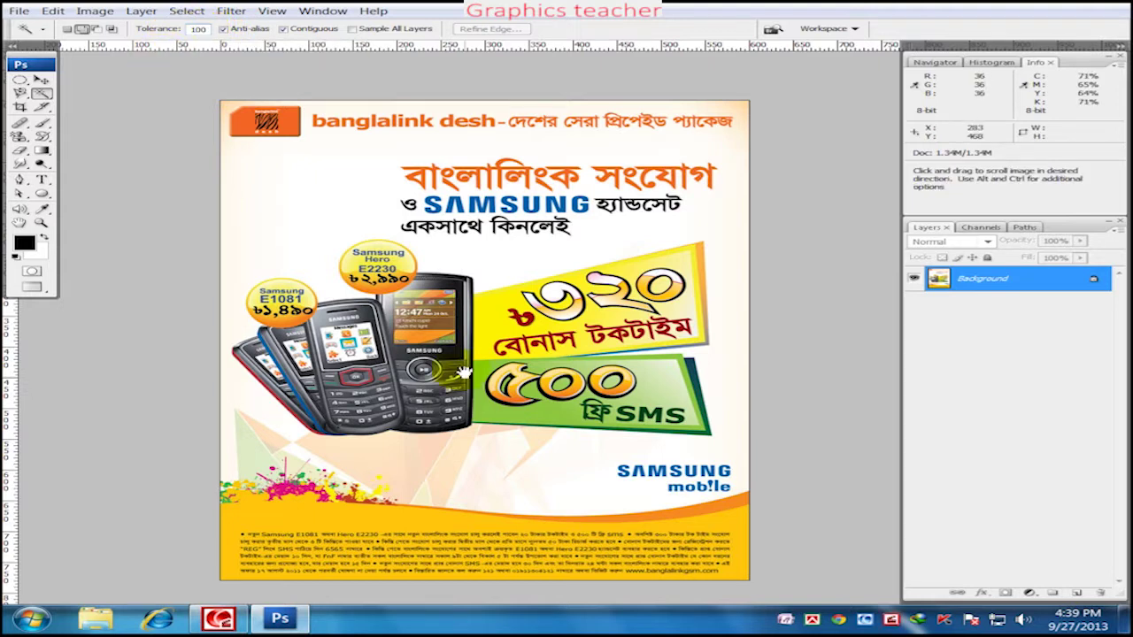
pyautogui.hotkey('ctrl', '+')
pyautogui.scroll(-3, 538, 304)
pyautogui.scroll(-3, 379, 397)
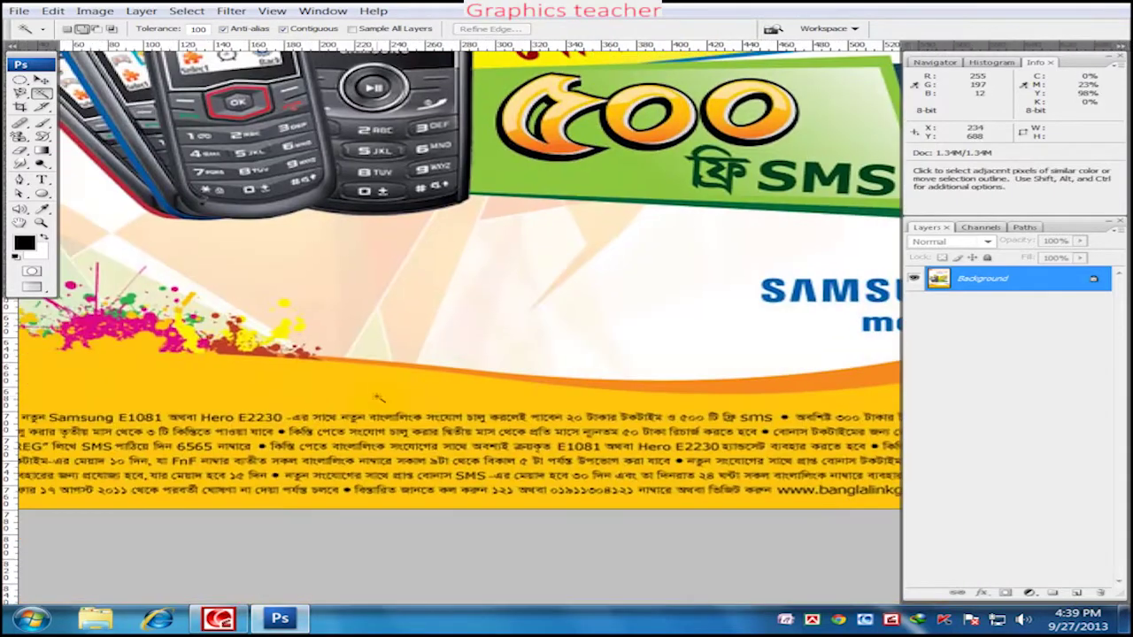
pyautogui.click(379, 397)
pyautogui.scroll(2, 211, 404)
pyautogui.hscroll(-5, 211, 404)
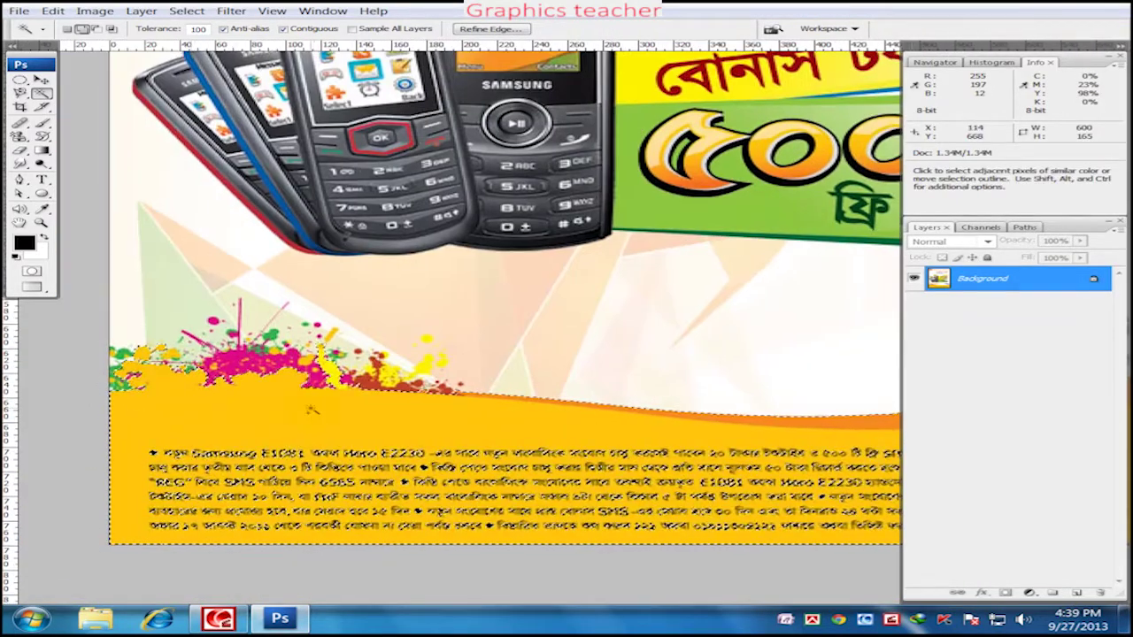
pyautogui.hotkey('ctrl', 'd')
# Fill the white background around the phones and headline black, then undo and deselect
pyautogui.scroll(3, 317, 266)
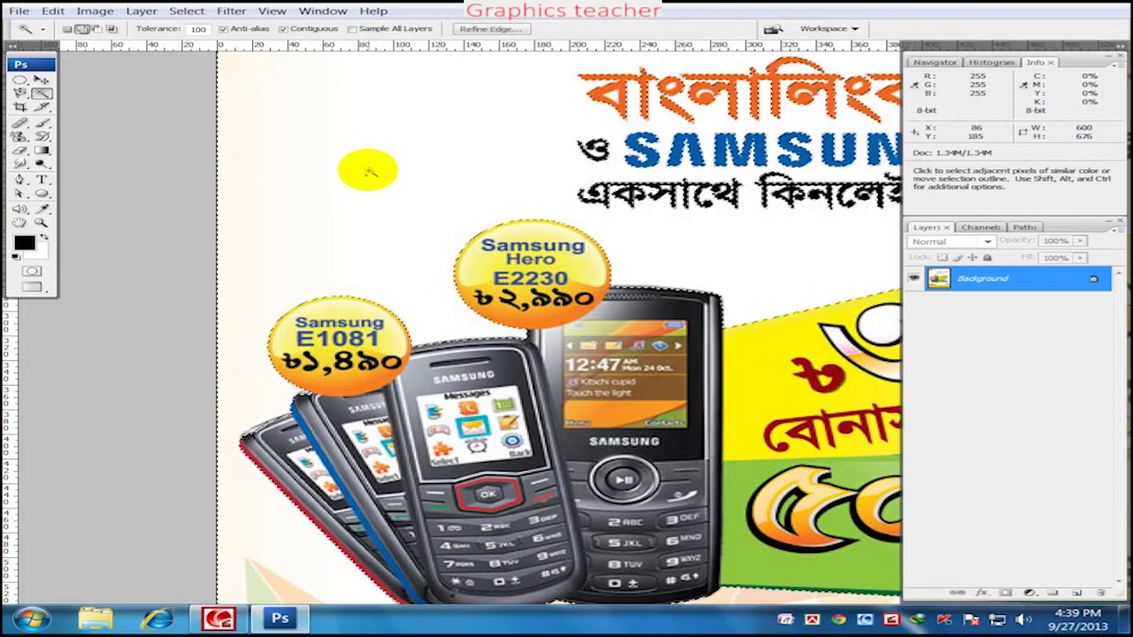
pyautogui.hscroll(3, 366, 169)
pyautogui.click(462, 260)
pyautogui.hotkey('alt', 'BackSpace')
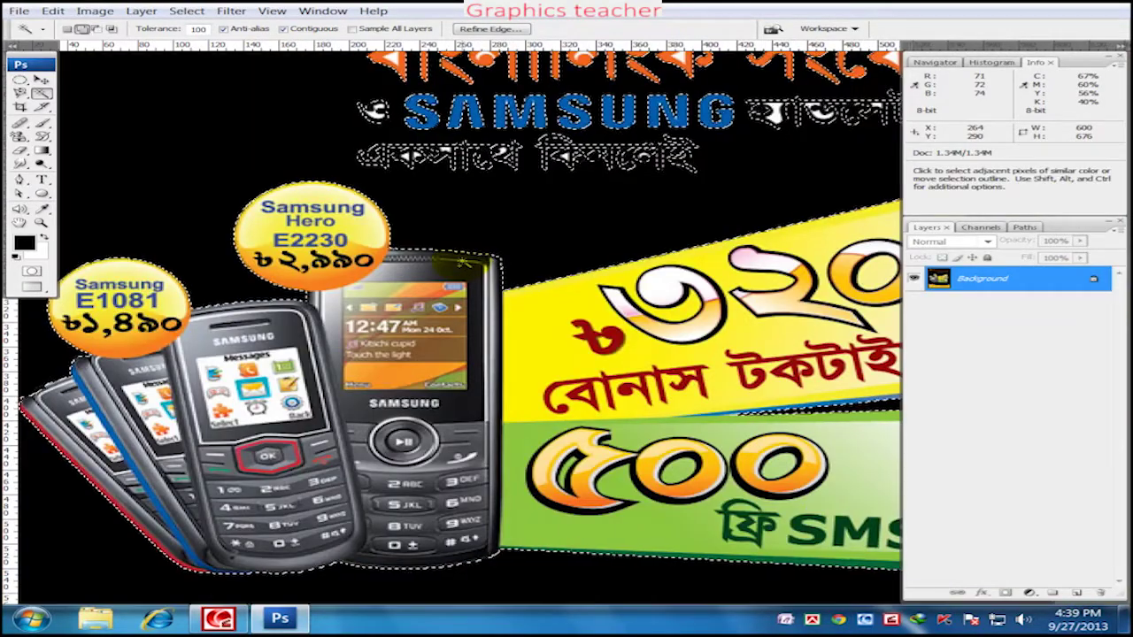
pyautogui.hotkey('ctrl', '-')
pyautogui.hotkey('ctrl', '-')
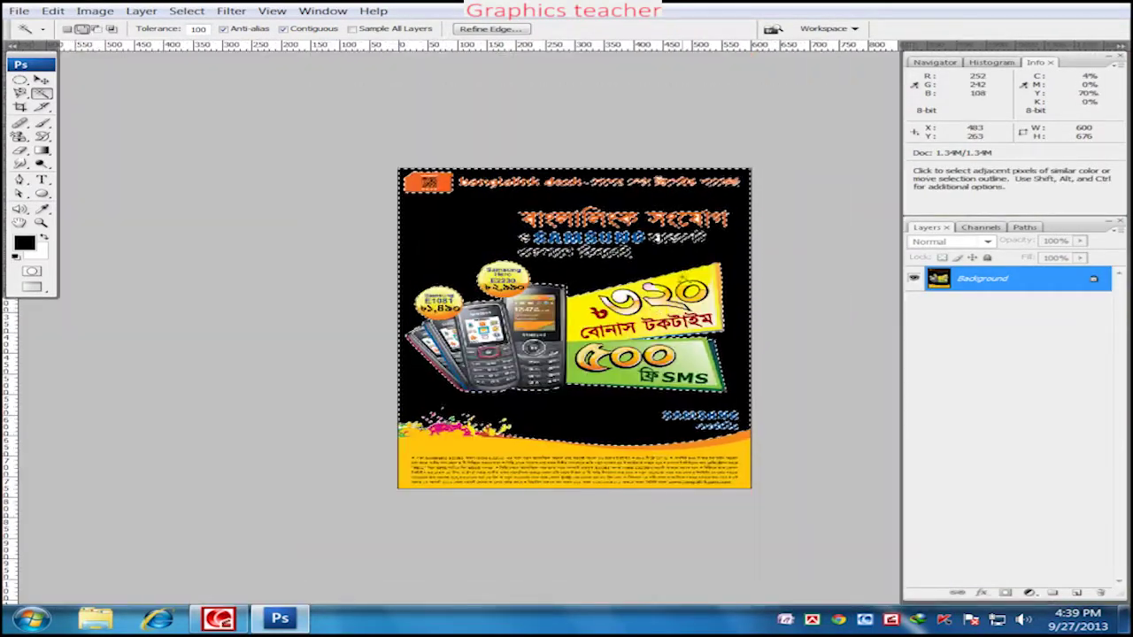
pyautogui.hotkey('ctrl', 'd')
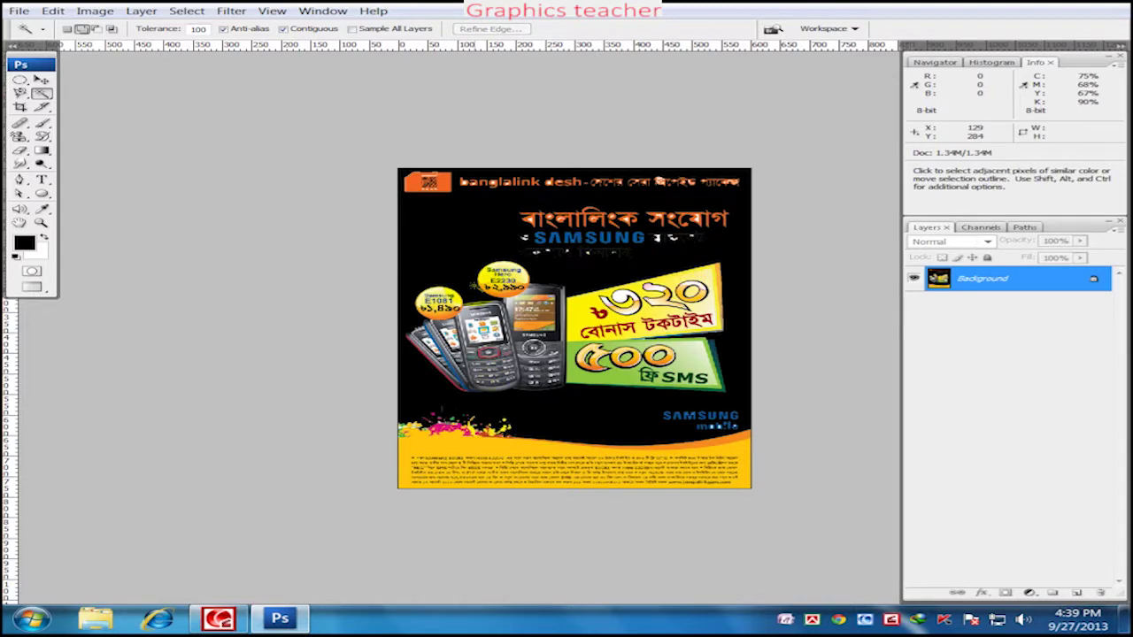
pyautogui.hotkey('ctrl', 'alt', 'z')
pyautogui.hotkey('ctrl', 'alt', 'z')
pyautogui.hotkey('ctrl', 'd')
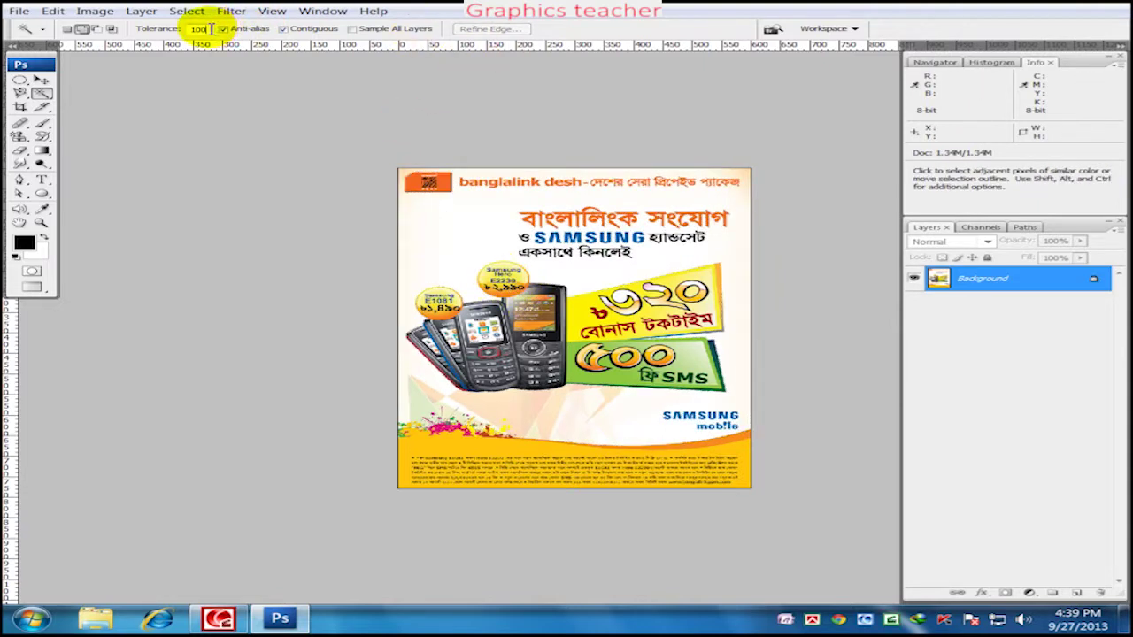
# At Tolerance 30, black-fill the white background, then undo and deselect
pyautogui.doubleClick(210, 29)
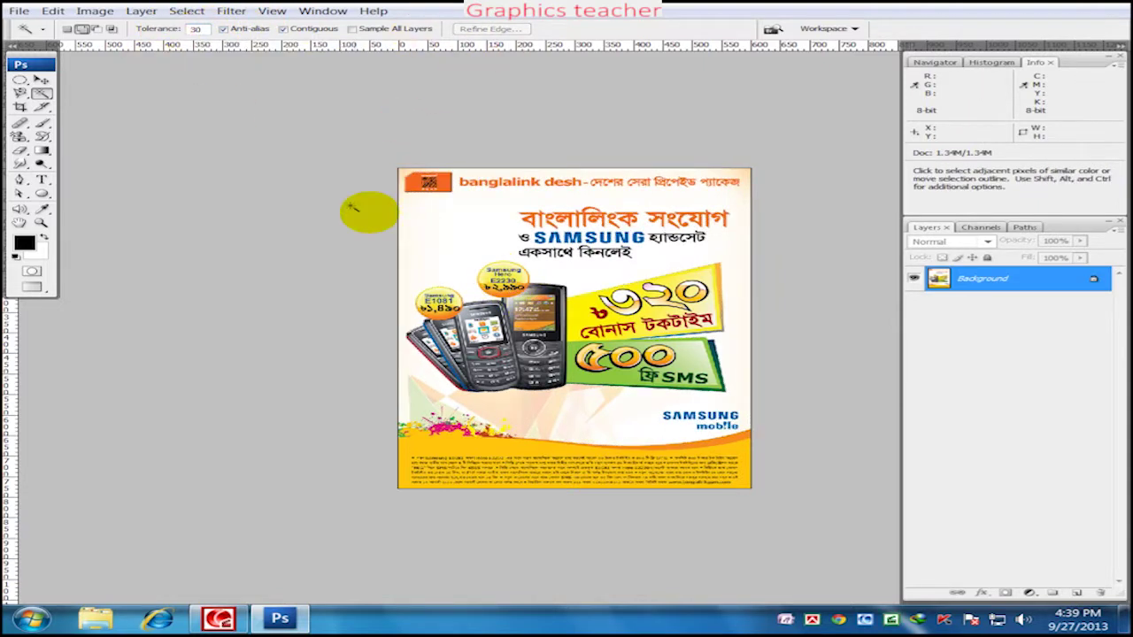
pyautogui.click(456, 228)
pyautogui.hotkey('alt', 'BackSpace')
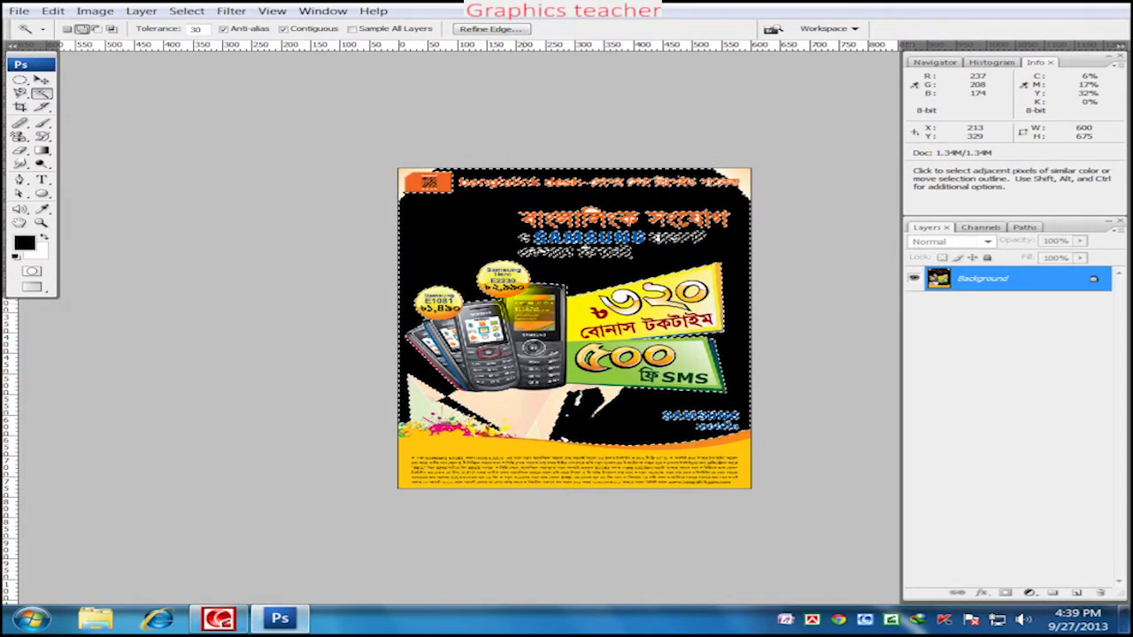
pyautogui.hotkey('ctrl', 'z')
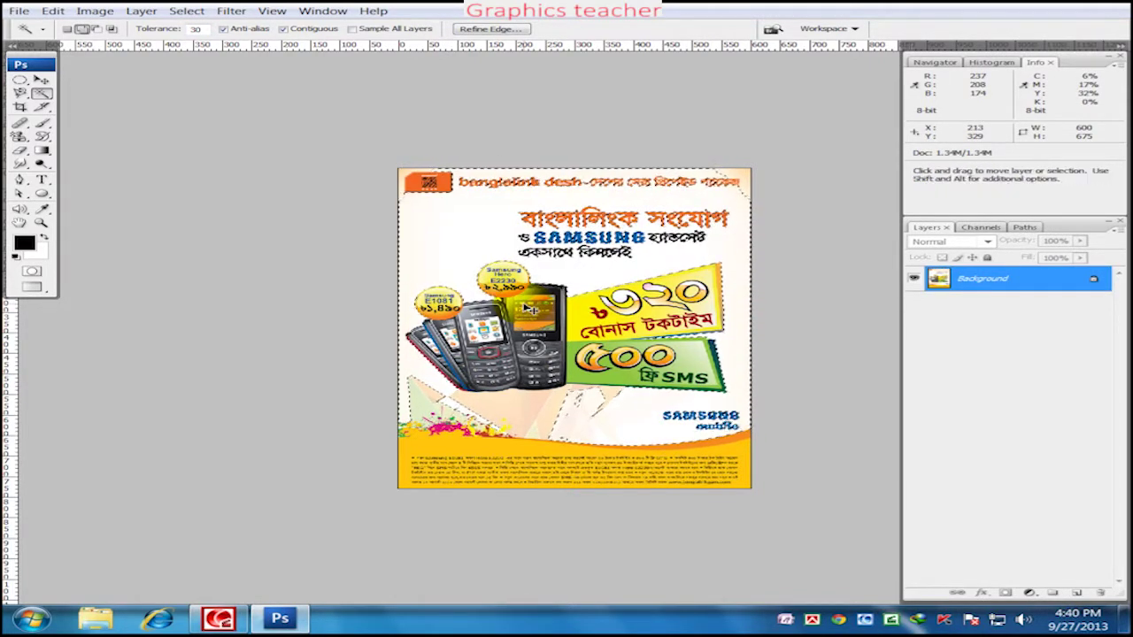
pyautogui.hotkey('ctrl', 'd')
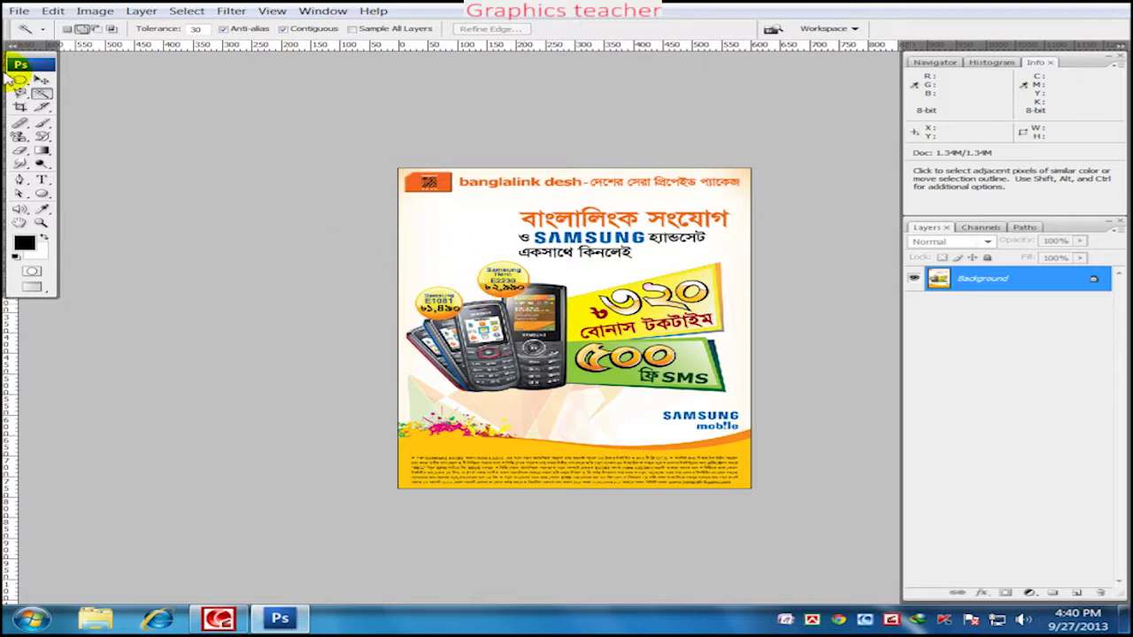
# Switch to the Quick Selection Tool and open the banglalink megaphone poster
pyautogui.rightClick(42, 93)
pyautogui.click(81, 93)
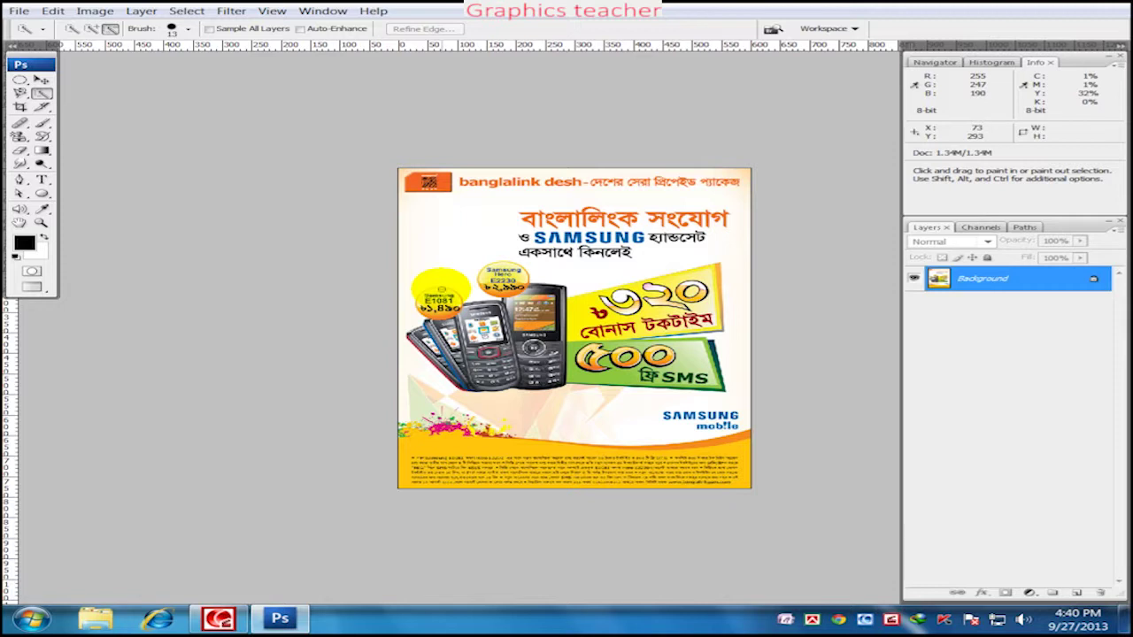
pyautogui.hotkey('ctrl', 'o')
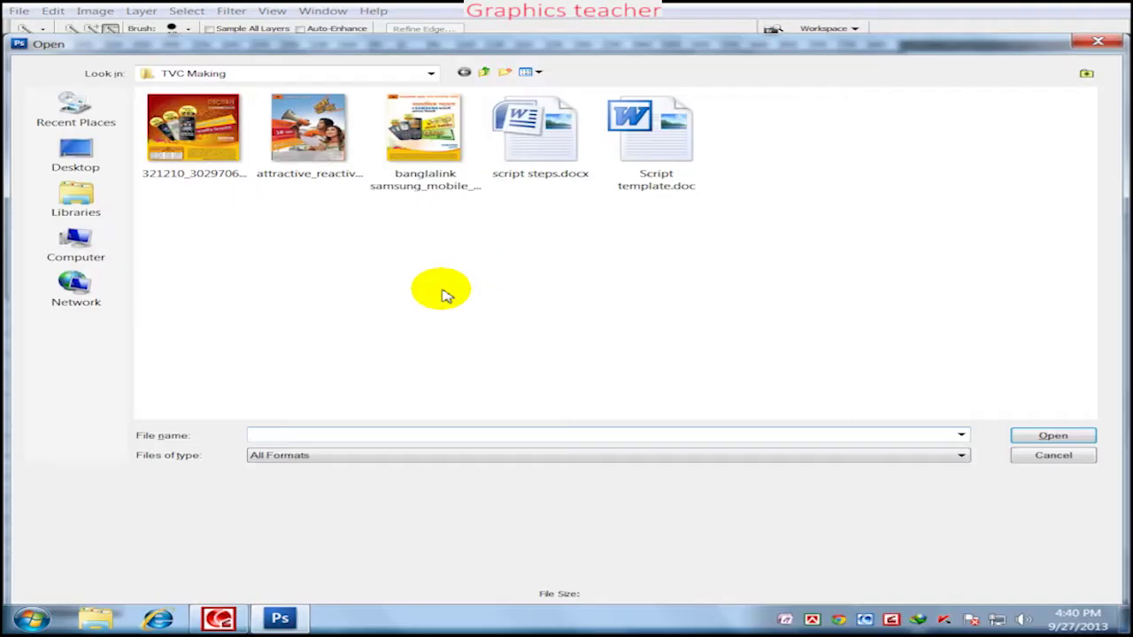
pyautogui.click(308, 127)
pyautogui.click(1049, 435)
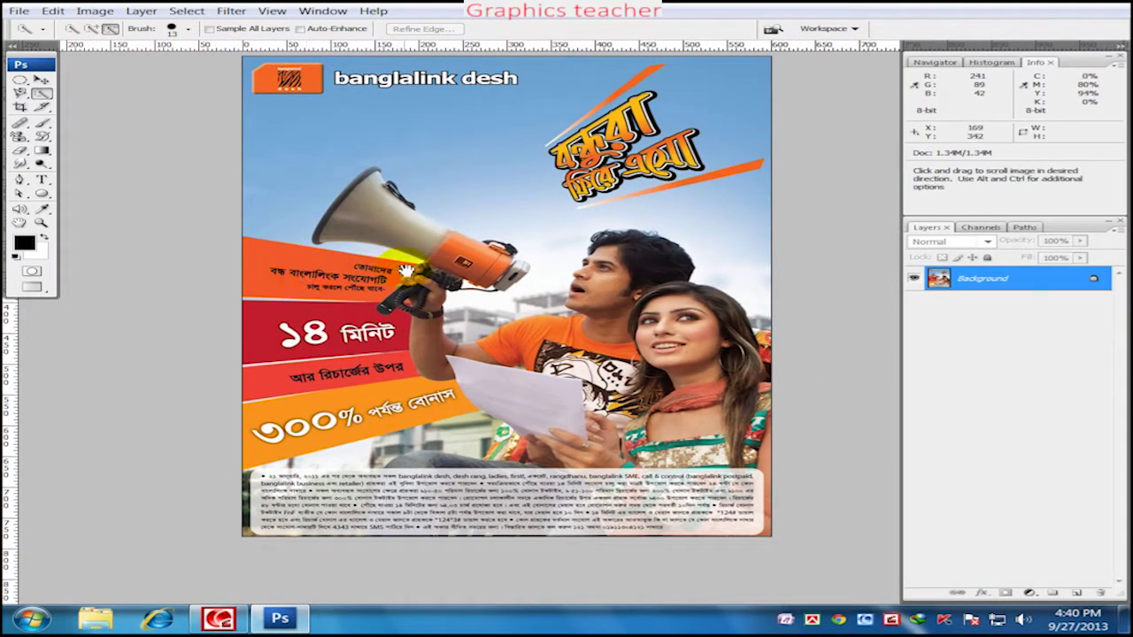
# Paint a selection over the red and orange banner strips, including the 300% banner, in Add mode
pyautogui.moveTo(301, 276); pyautogui.dragTo(389, 284)
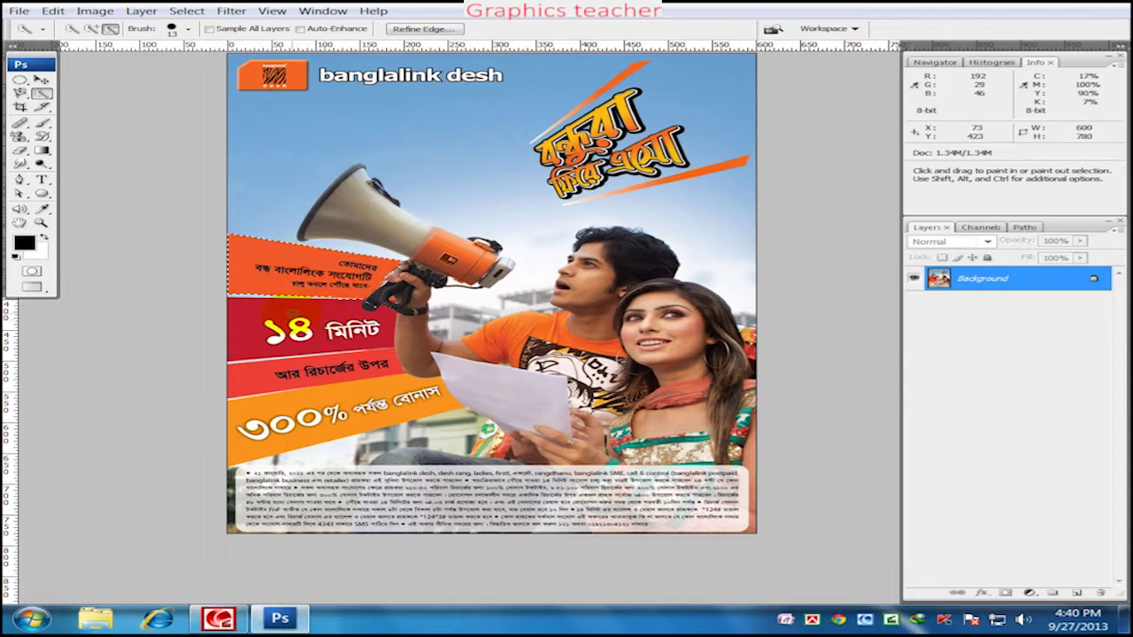
pyautogui.click(91, 28)
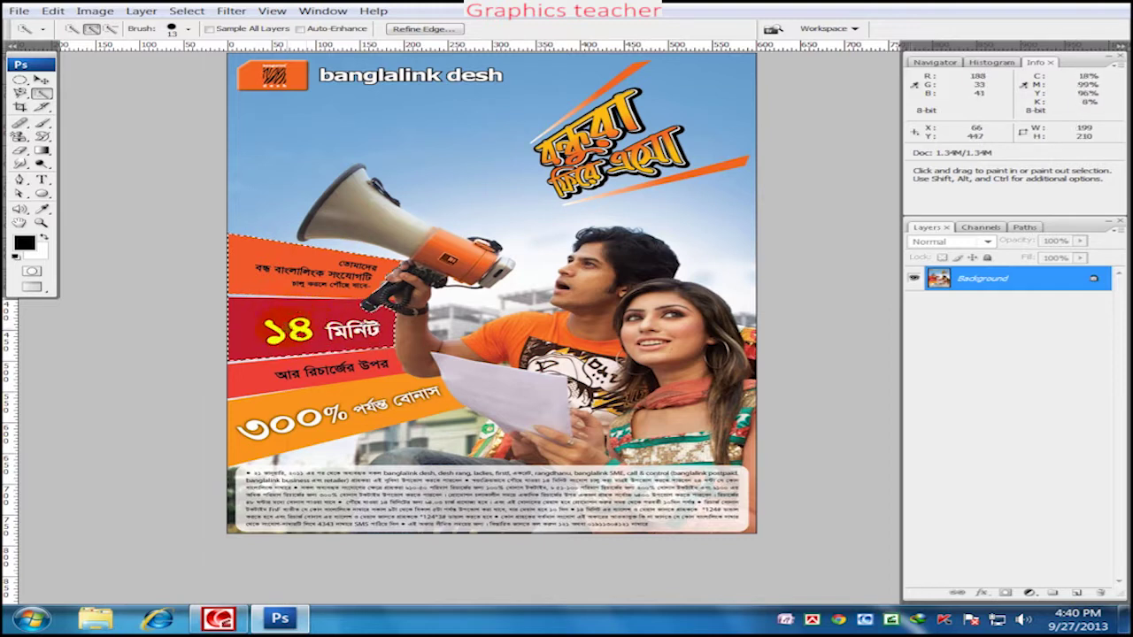
pyautogui.hotkey('ctrl', '+')
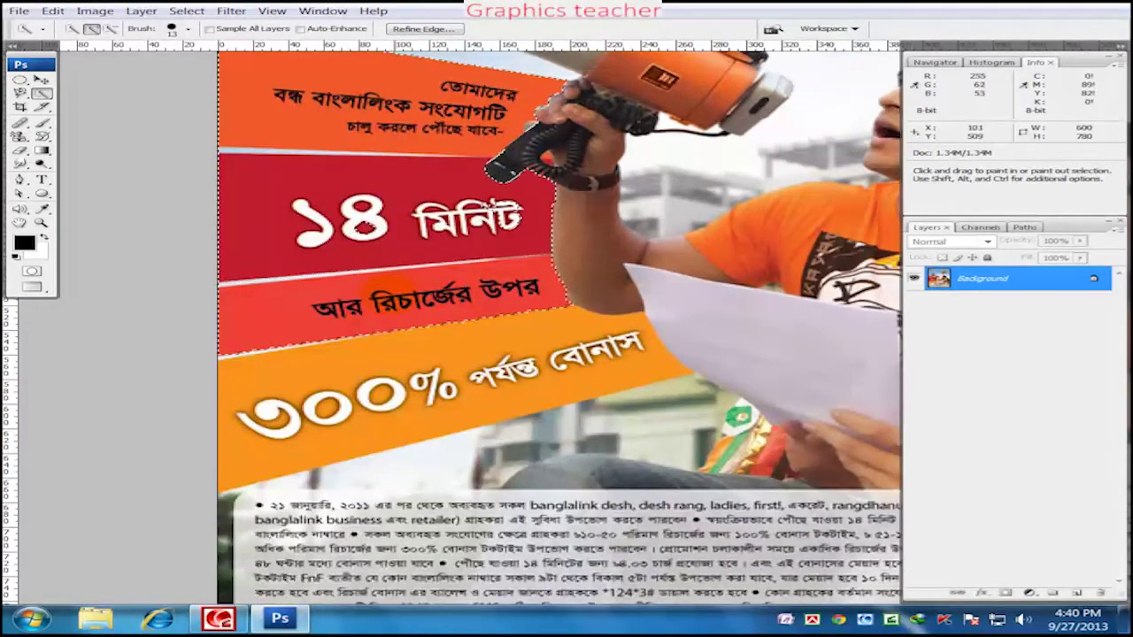
pyautogui.moveTo(425, 274); pyautogui.dragTo(338, 376)
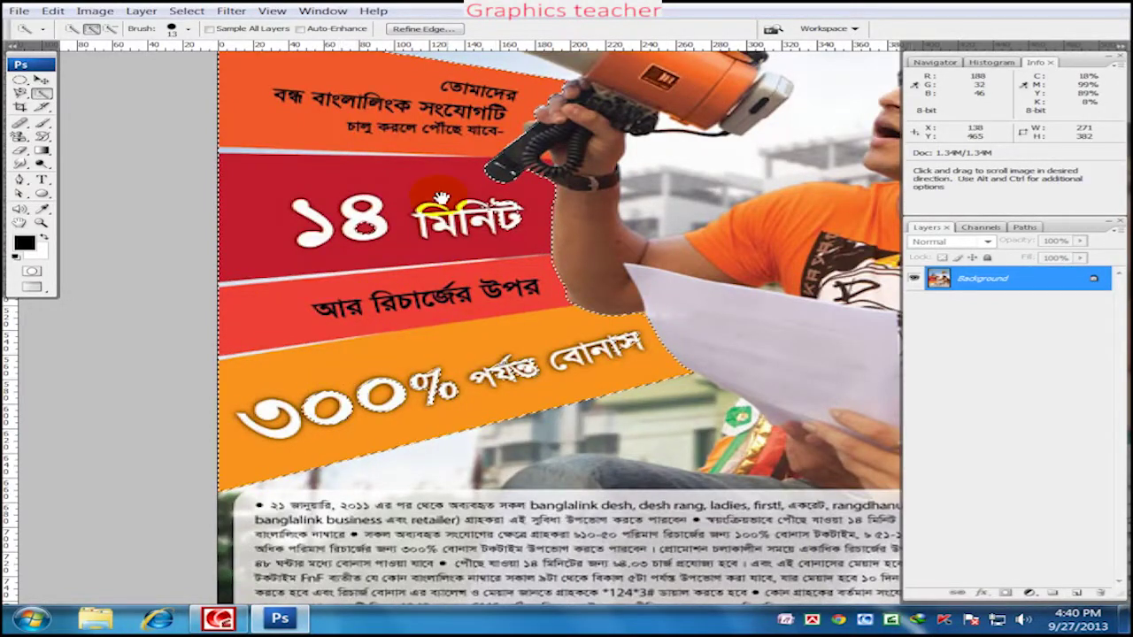
pyautogui.scroll(3, 365, 376)
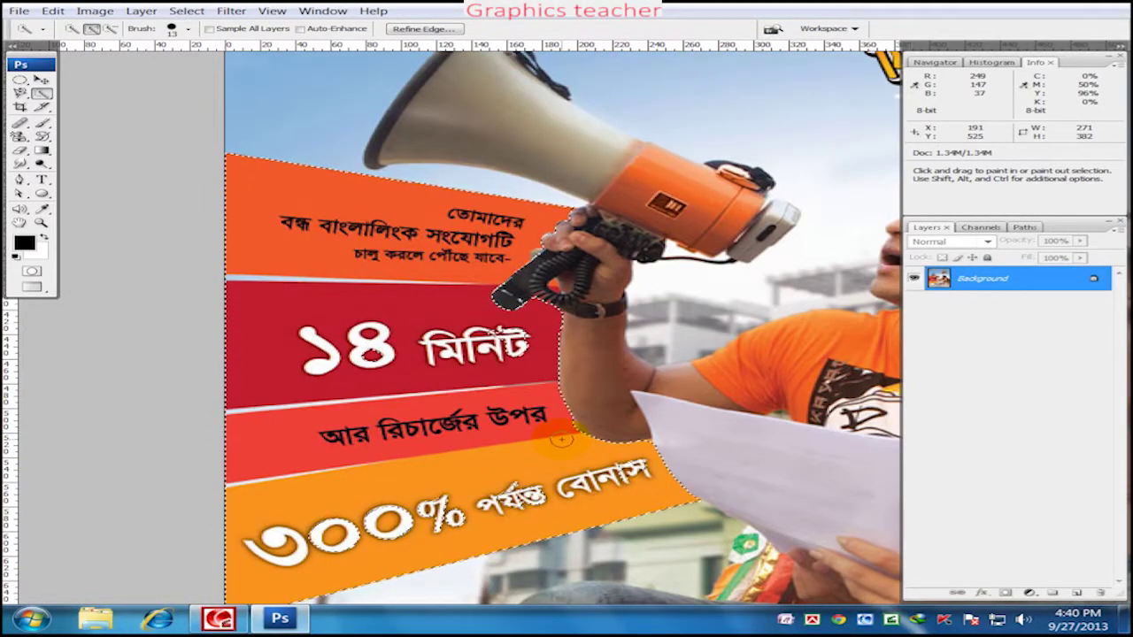
pyautogui.moveTo(544, 424); pyautogui.dragTo(534, 412)
pyautogui.hotkey('ctrl', '0')
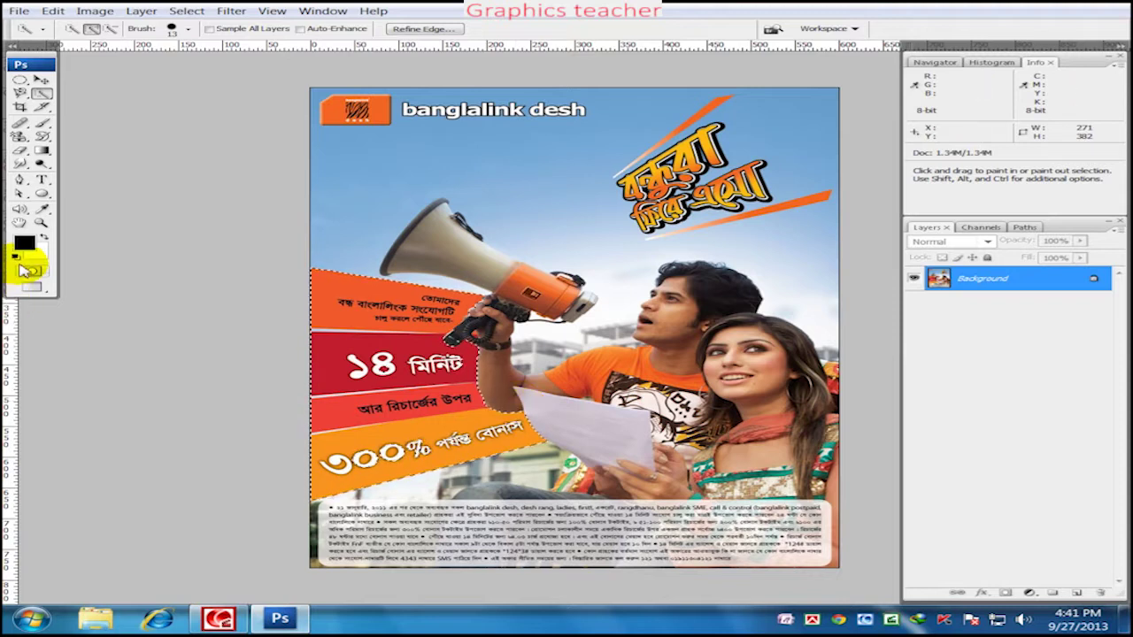
# Set the foreground colour to dark red c50000, test-fill the strips, and undo
pyautogui.click(24, 242)
pyautogui.moveTo(562, 233); pyautogui.dragTo(585, 180)
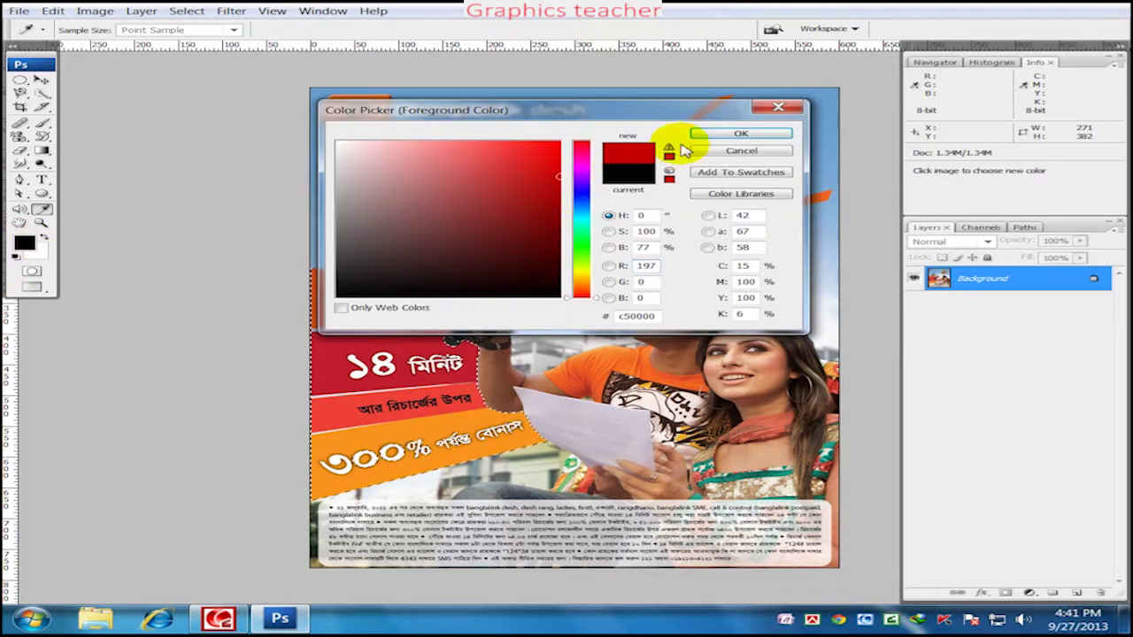
pyautogui.click(738, 134)
pyautogui.hotkey('alt', 'BackSpace')
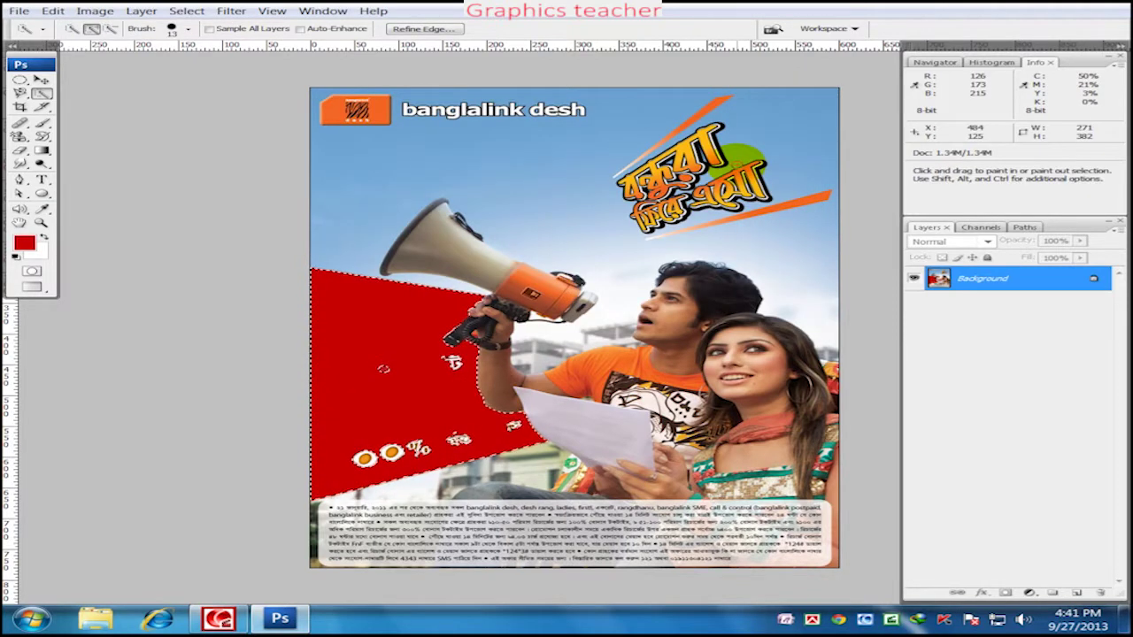
pyautogui.hotkey('ctrl', 'z')
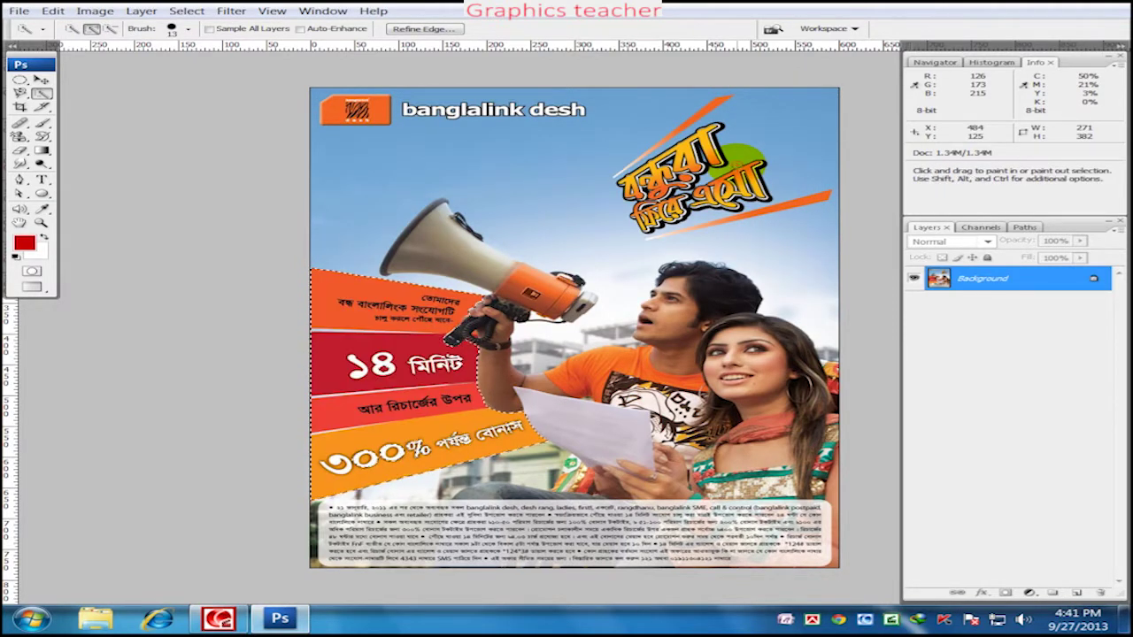
# Copy the strips to a new layer and move it, then undo and merge it back
pyautogui.moveTo(454, 303); pyautogui.dragTo(437, 310)
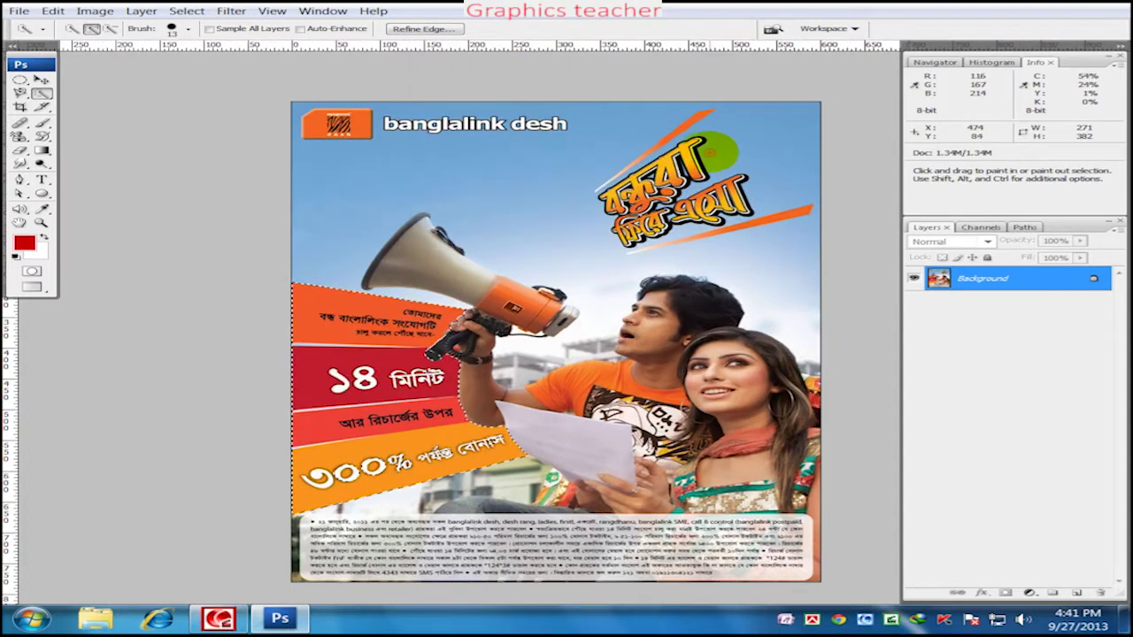
pyautogui.moveTo(436, 376); pyautogui.dragTo(411, 381)
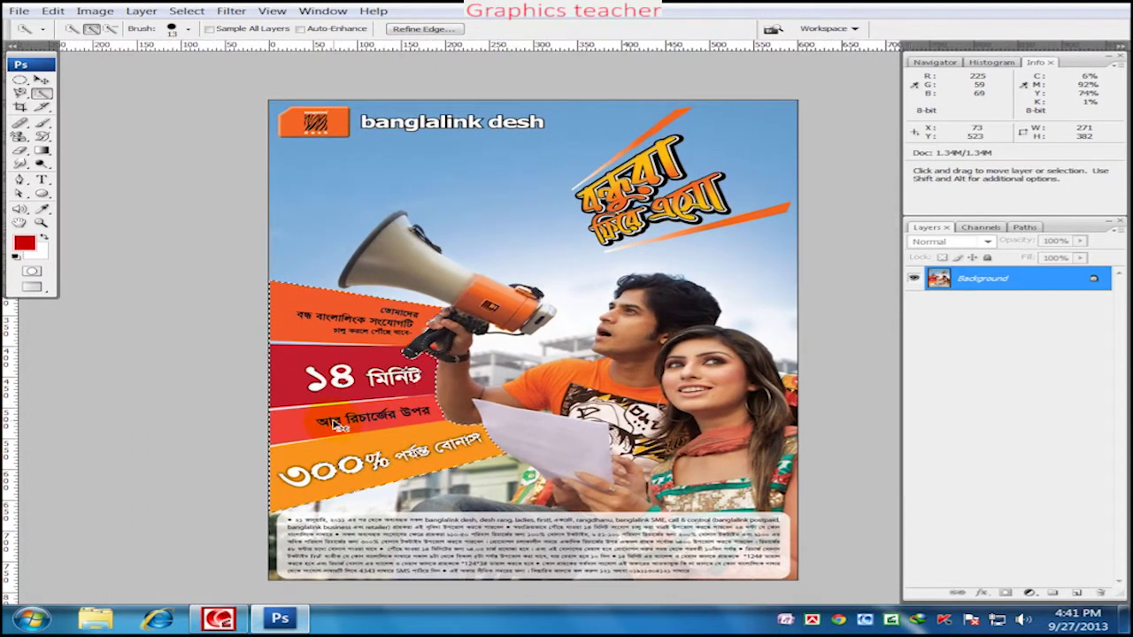
pyautogui.hotkey('ctrl', 'j')
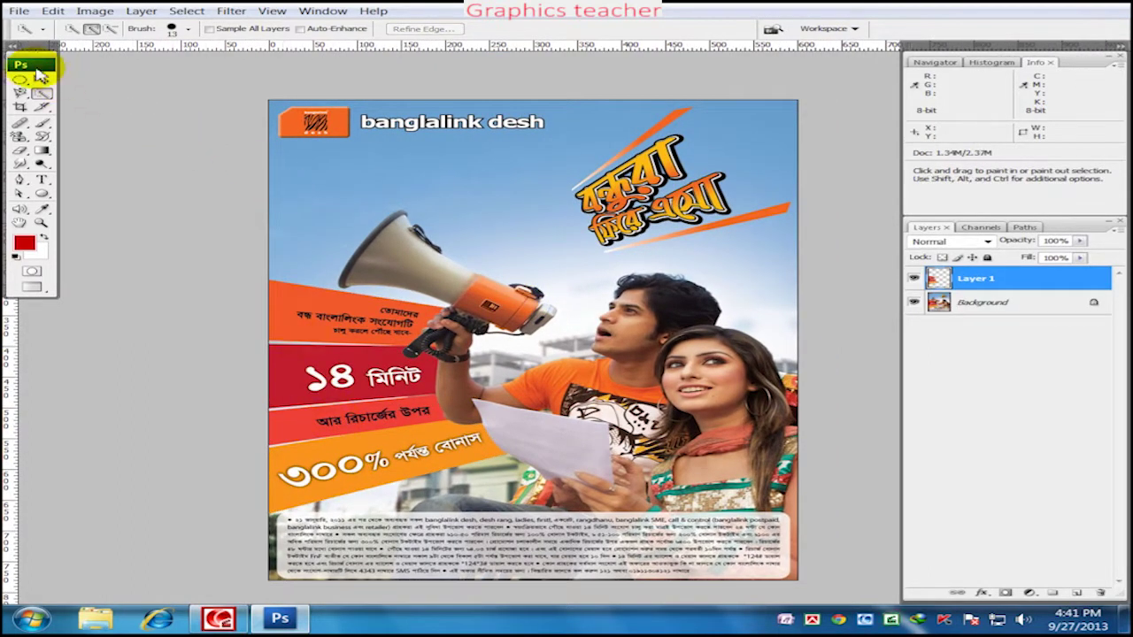
pyautogui.click(41, 80)
pyautogui.moveTo(365, 406)
pyautogui.mouseDown()
pyautogui.moveTo(648, 238)
pyautogui.moveTo(447, 272)
pyautogui.mouseUp()
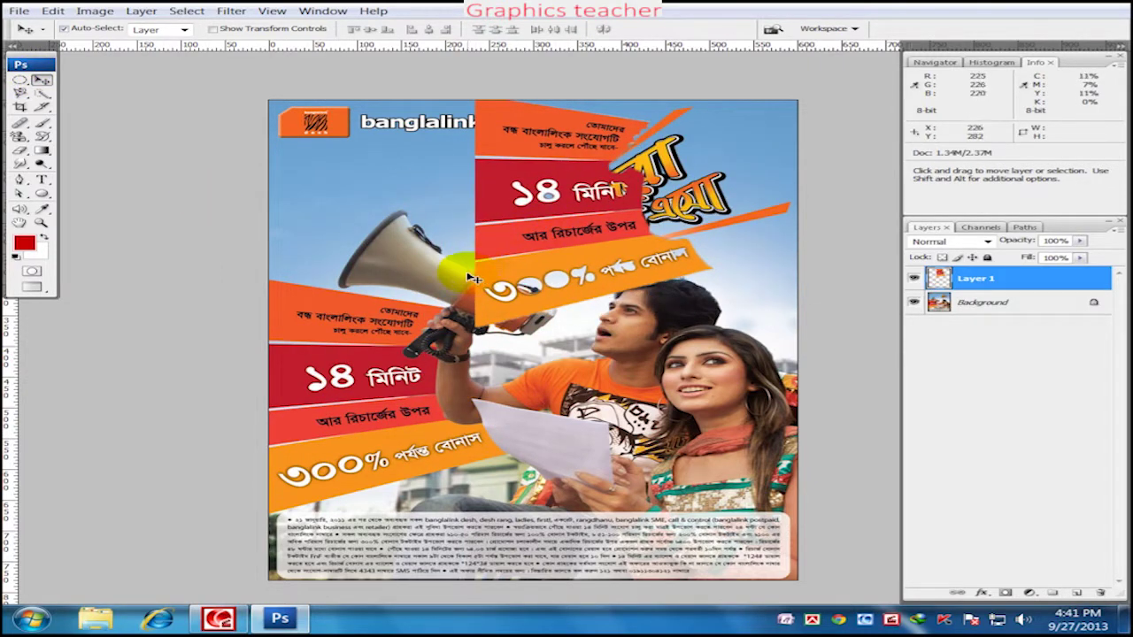
pyautogui.hotkey('ctrl', 'z')
pyautogui.hotkey('ctrl', 'e')
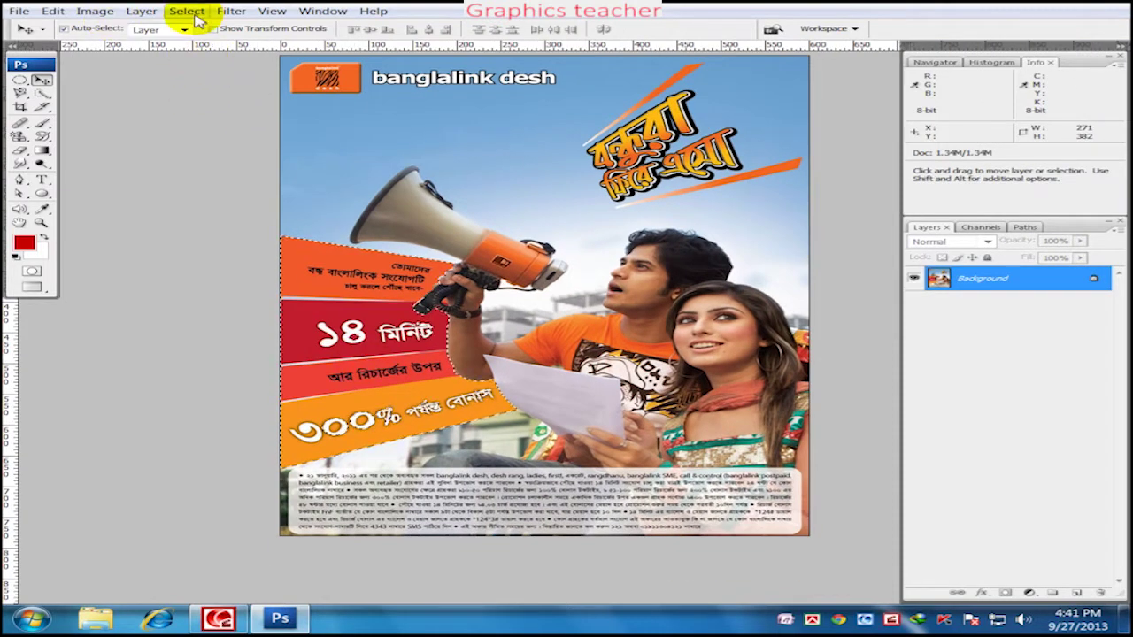
# Apply Graphic Pen to the selected strips, then undo it and deselect
pyautogui.click(230, 11)
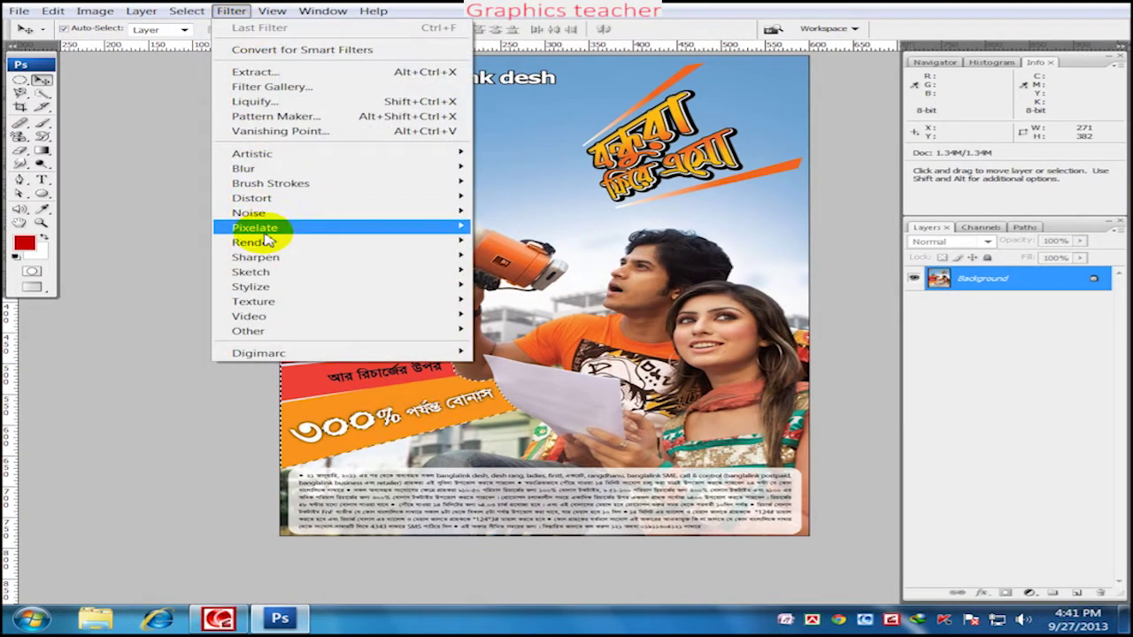
pyautogui.moveTo(250, 272)
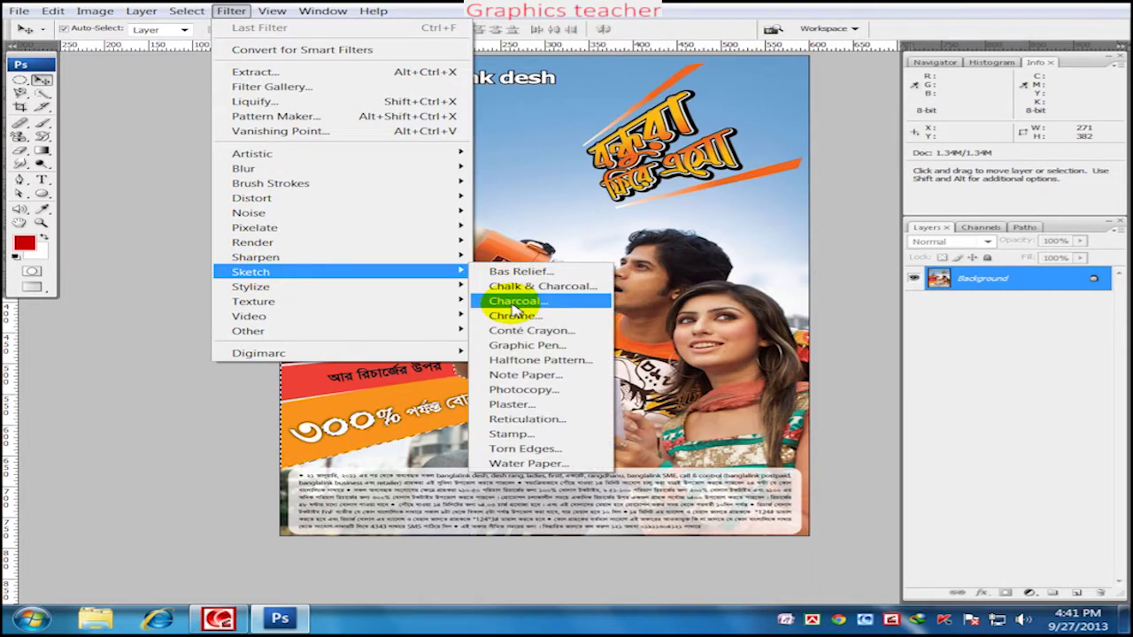
pyautogui.click(511, 320)
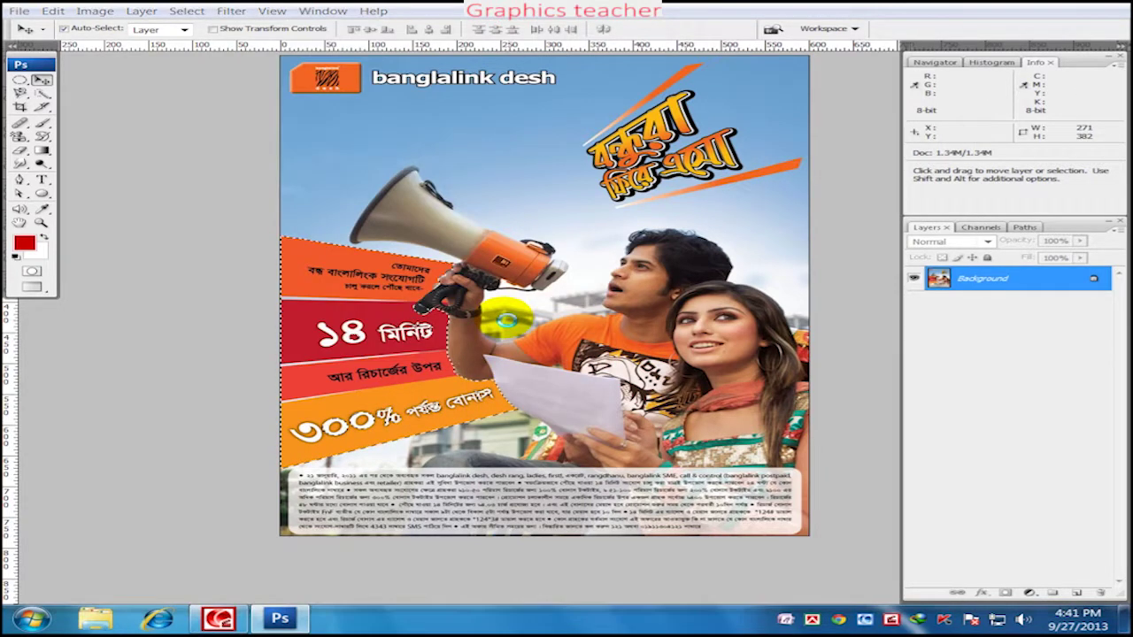
pyautogui.click(823, 142)
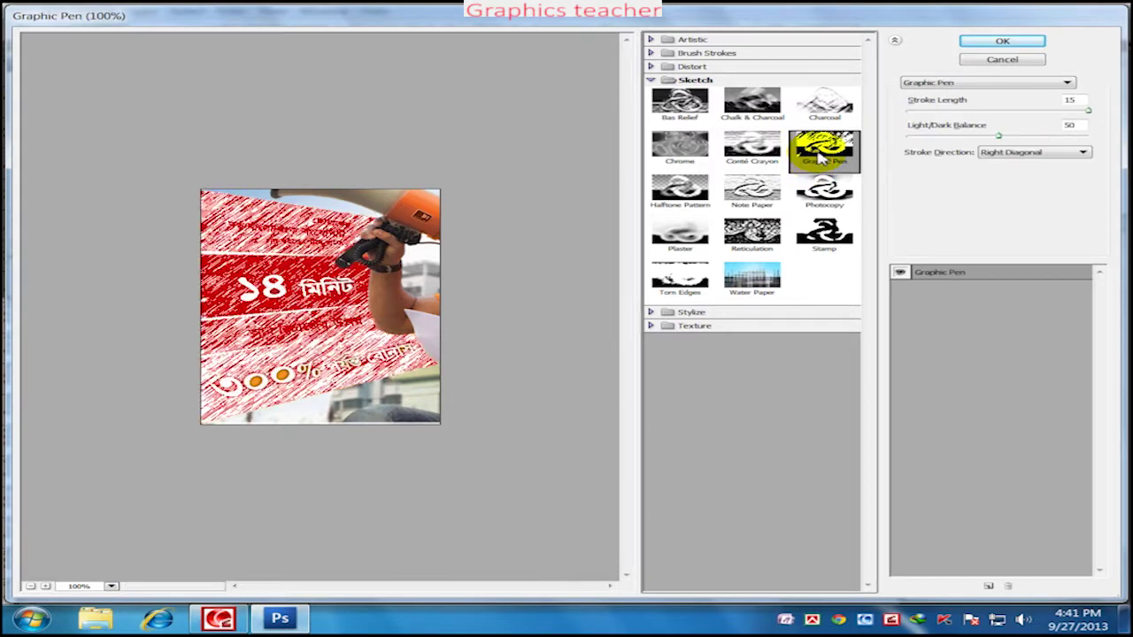
pyautogui.click(1002, 41)
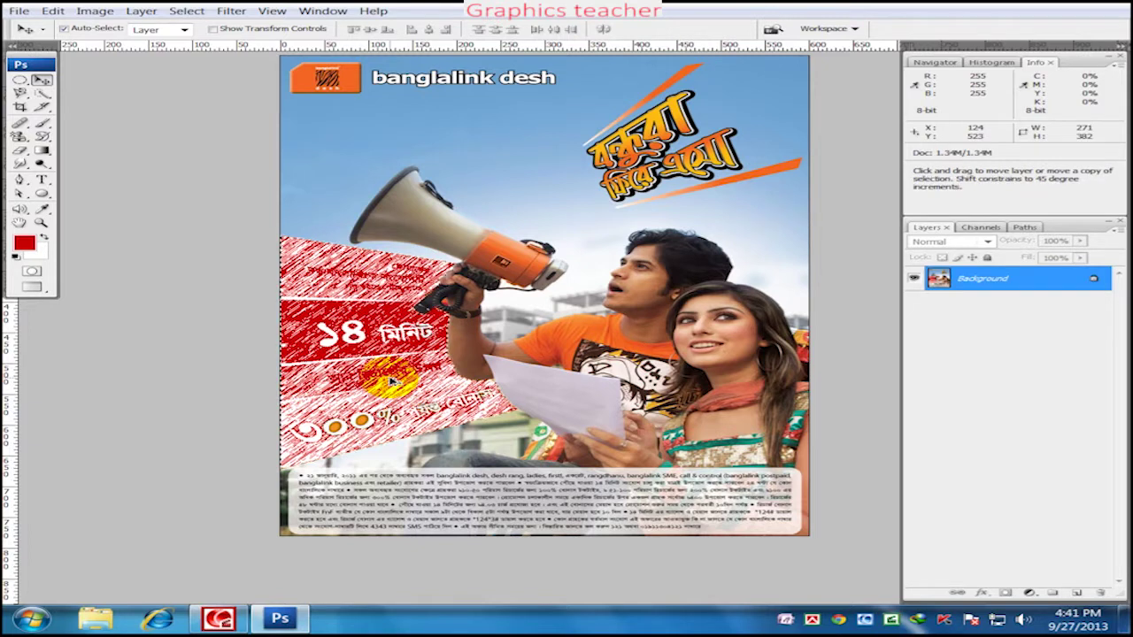
pyautogui.press('q')
pyautogui.hotkey('ctrl', 'd')
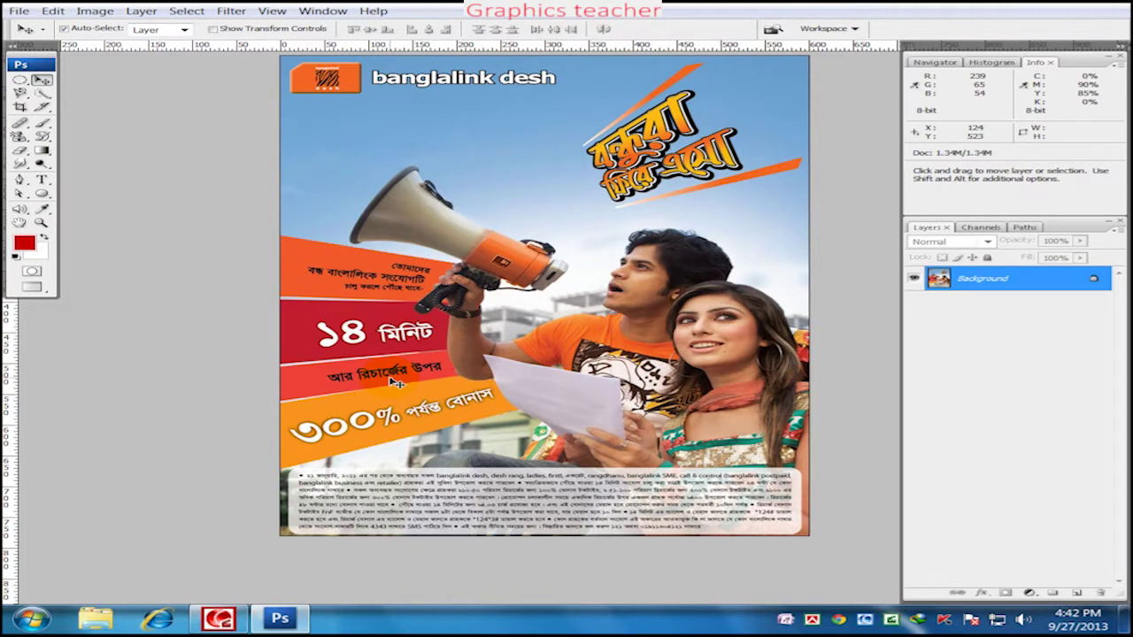
# Apply the Graphic Pen sketch filter, stroke length 15, to the entire poster
pyautogui.click(231, 11)
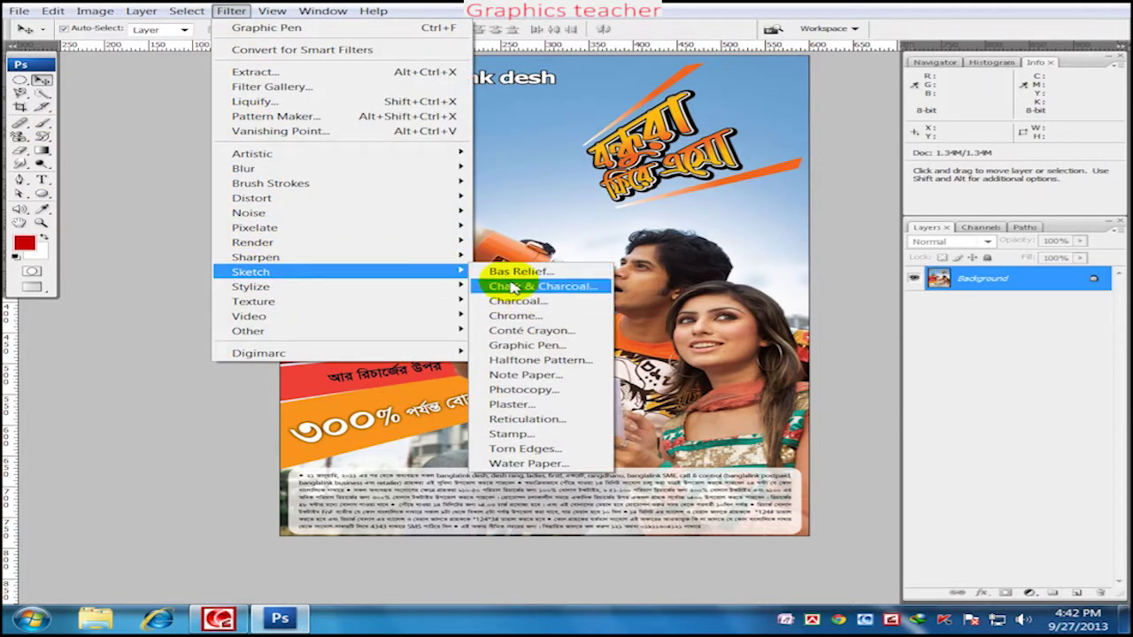
pyautogui.click(517, 270)
pyautogui.click(813, 152)
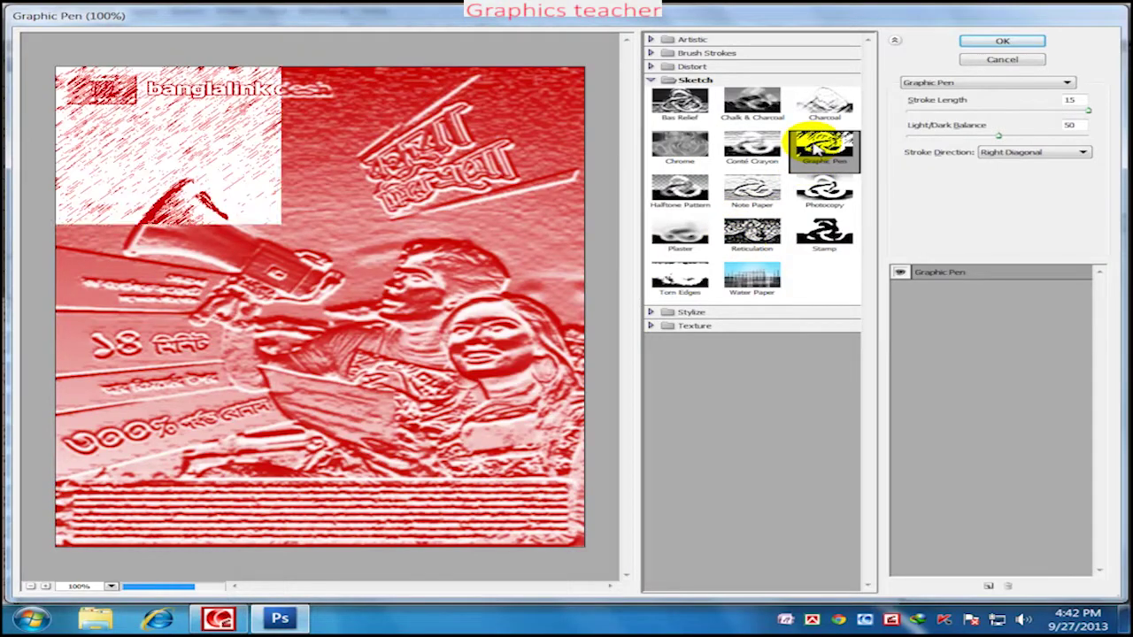
pyautogui.click(978, 41)
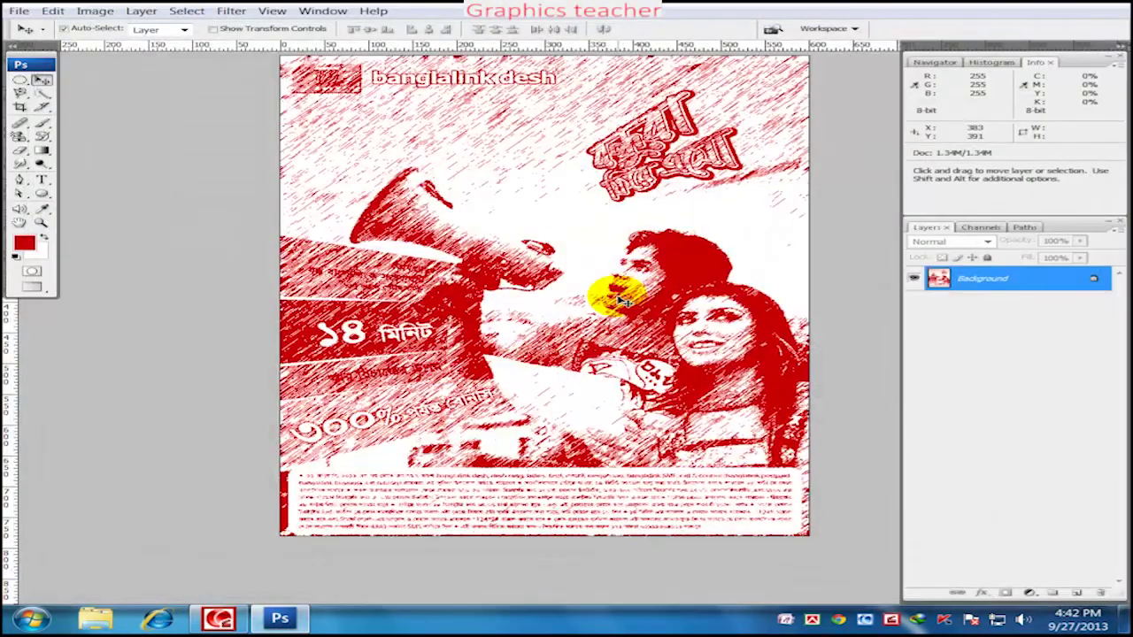
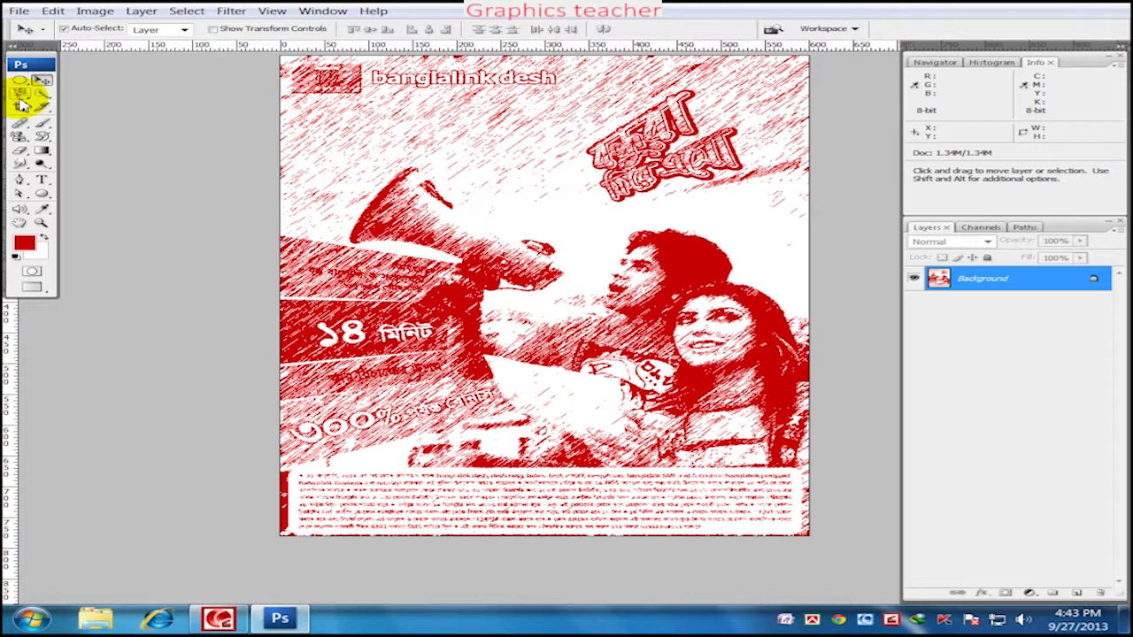
# Cycle through the Slice and Crop tools, ending on the Move tool
pyautogui.click(42, 106)
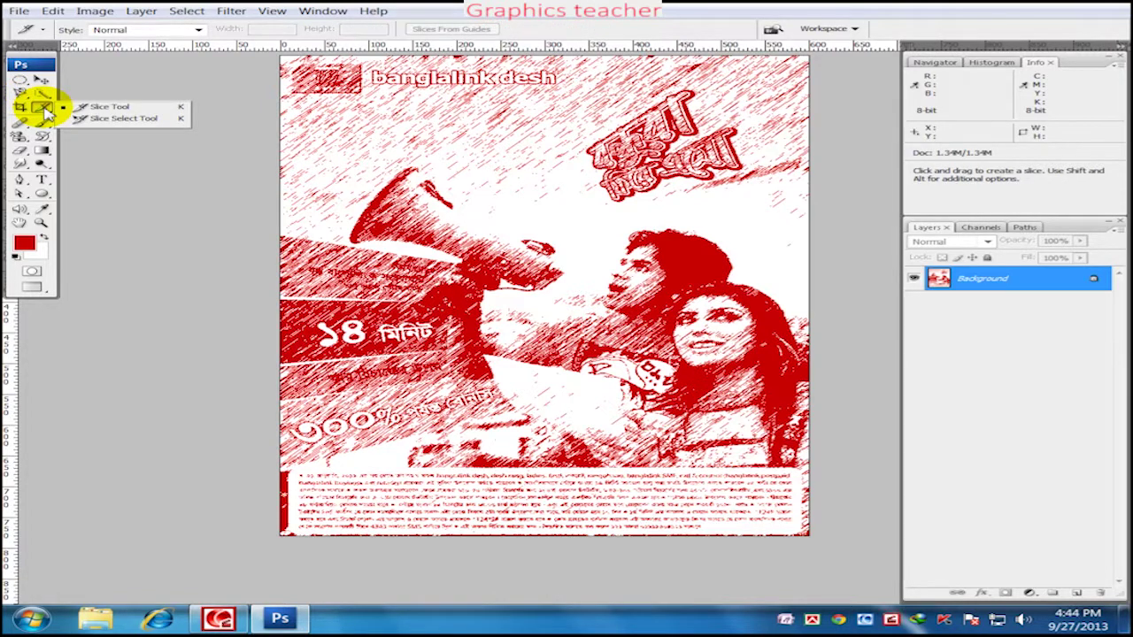
pyautogui.click(22, 106)
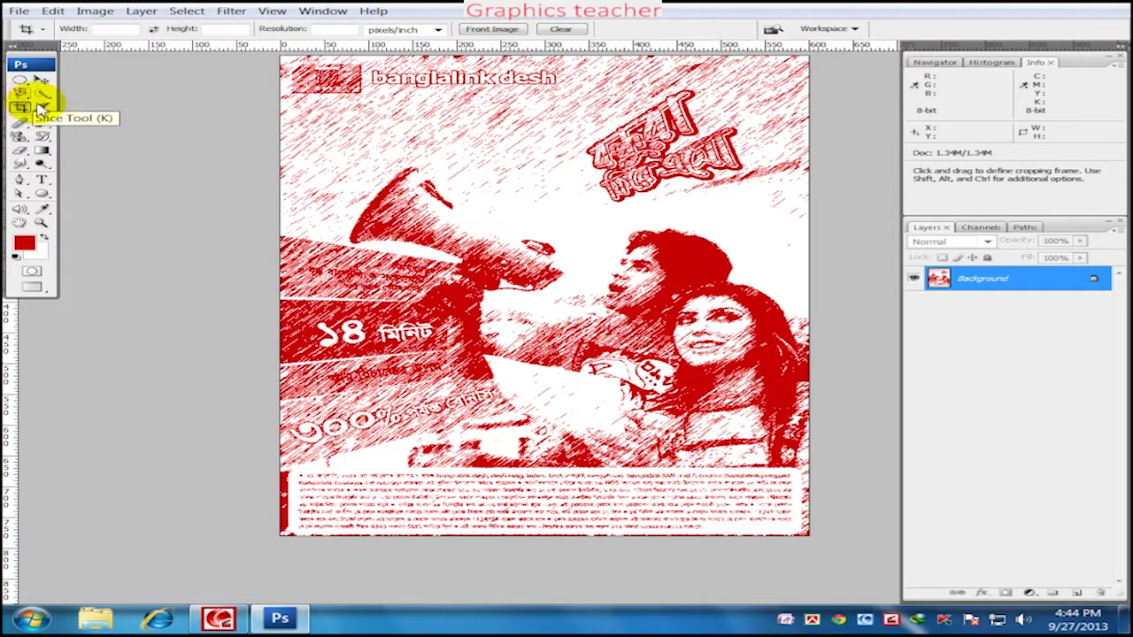
pyautogui.click(42, 80)
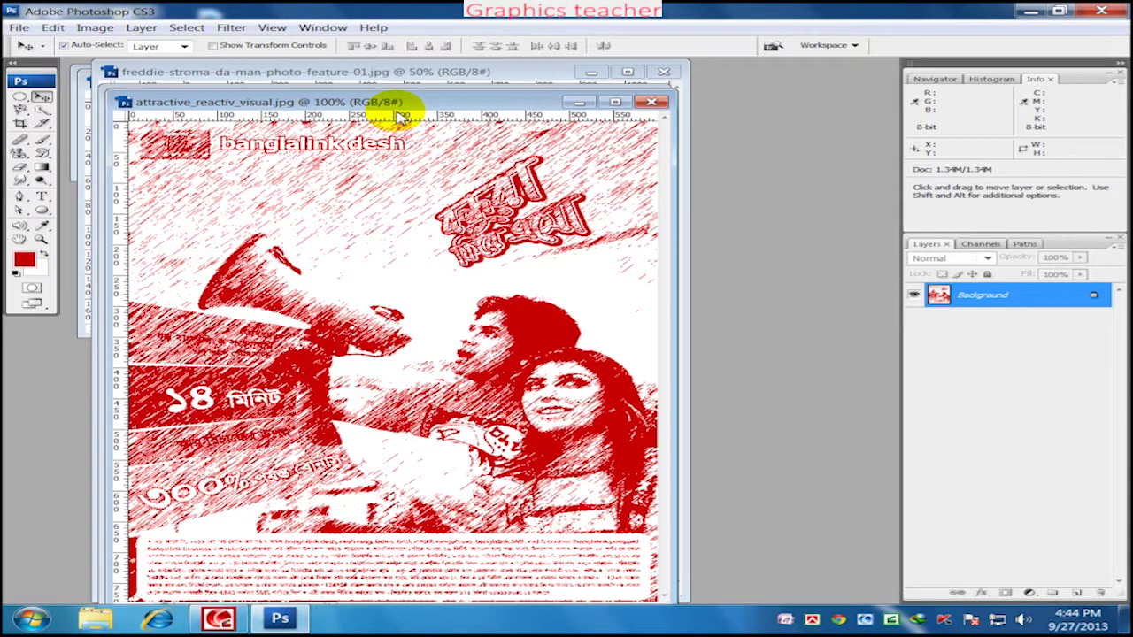
# Minimize the poster, Samsung promotion and Untitled-3 windows, and close Untitled-2
pyautogui.click(576, 102)
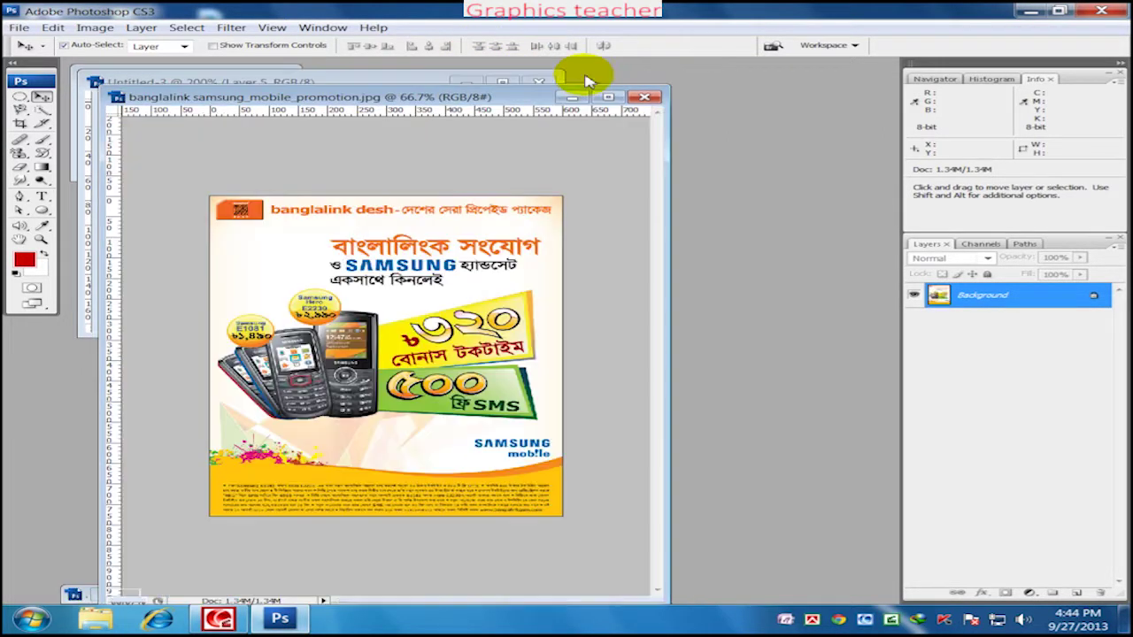
pyautogui.click(573, 97)
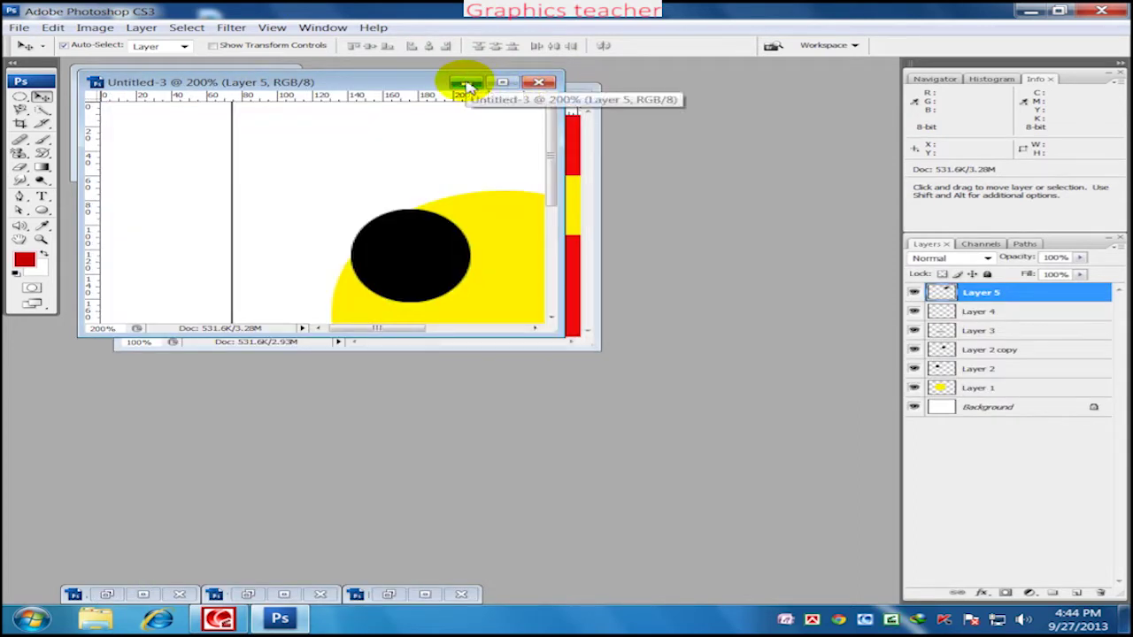
pyautogui.click(479, 83)
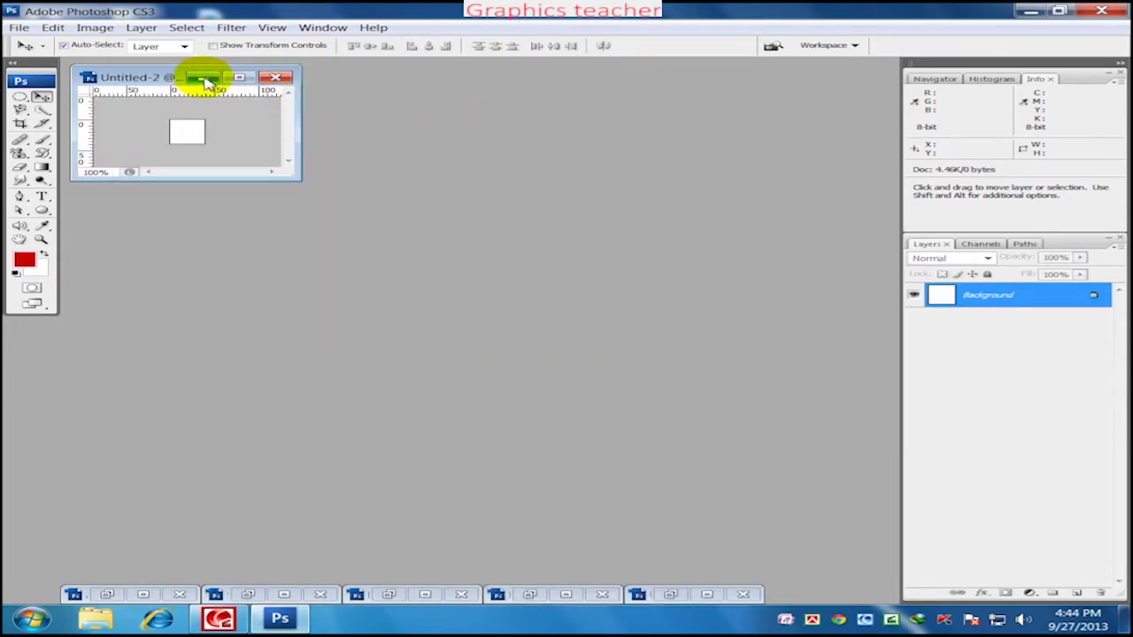
pyautogui.click(284, 83)
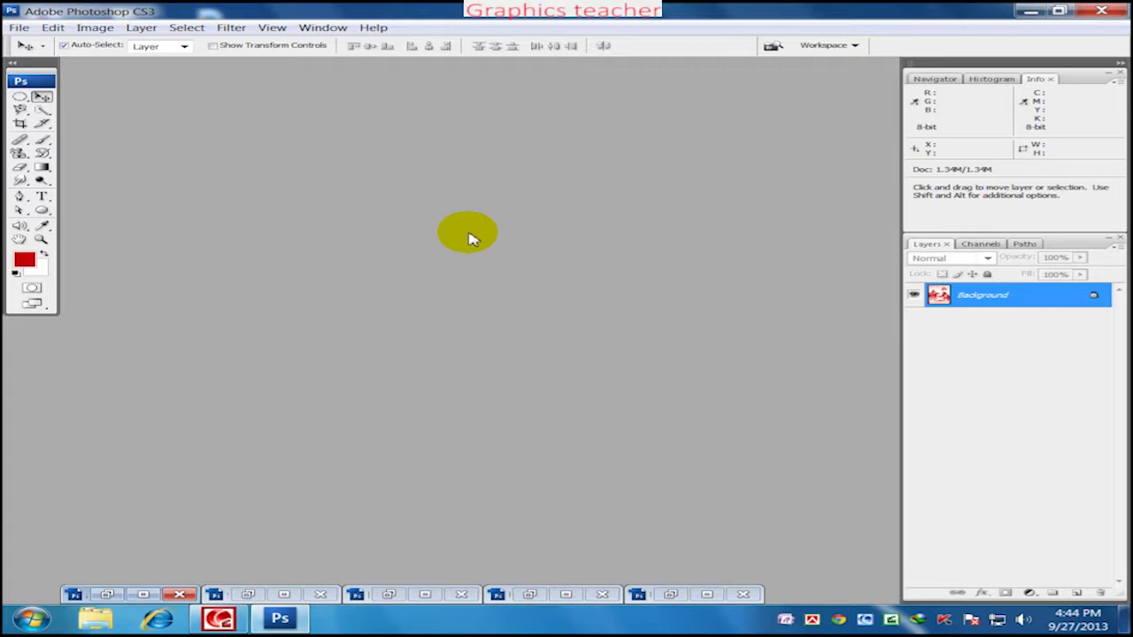
# Create a new document with the Default Photoshop Size preset
pyautogui.hotkey('ctrl', 'n')
pyautogui.click(397, 168)
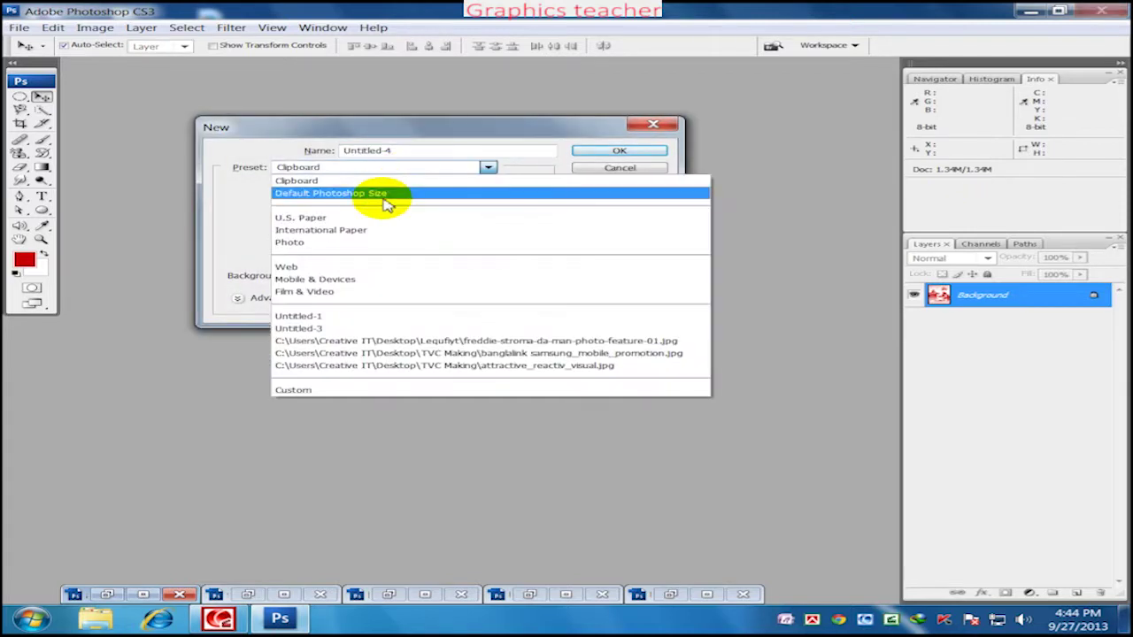
pyautogui.click(387, 194)
pyautogui.click(611, 152)
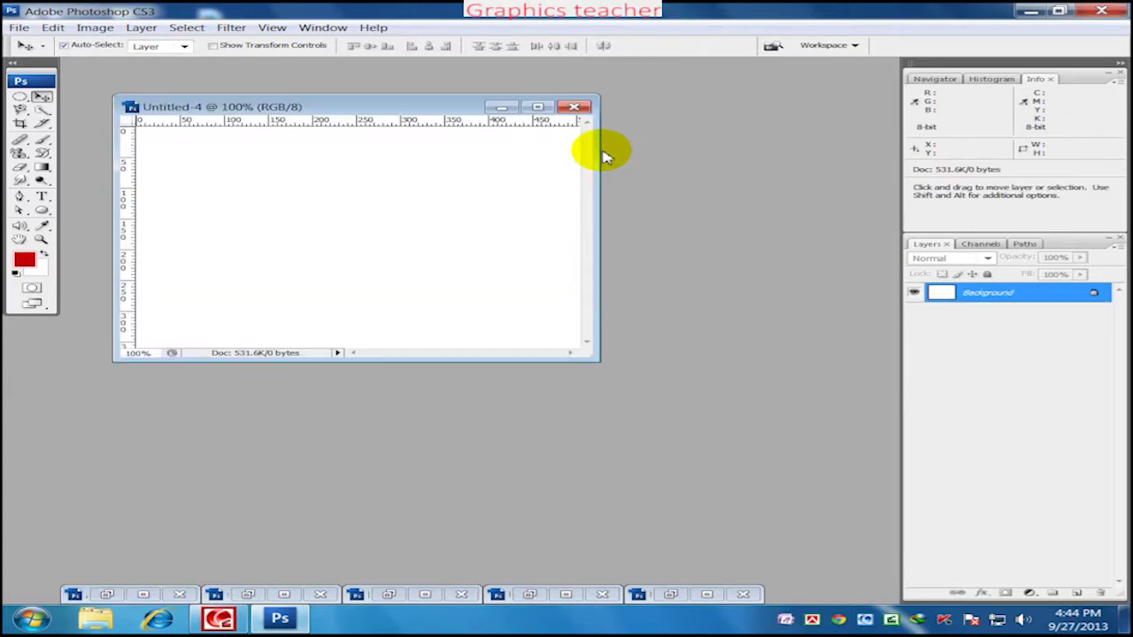
# Switch to full screen view, centre the canvas and add an empty Layer 1
pyautogui.press('f')
pyautogui.press('f')
pyautogui.press('h')
pyautogui.moveTo(596, 253); pyautogui.dragTo(510, 221)
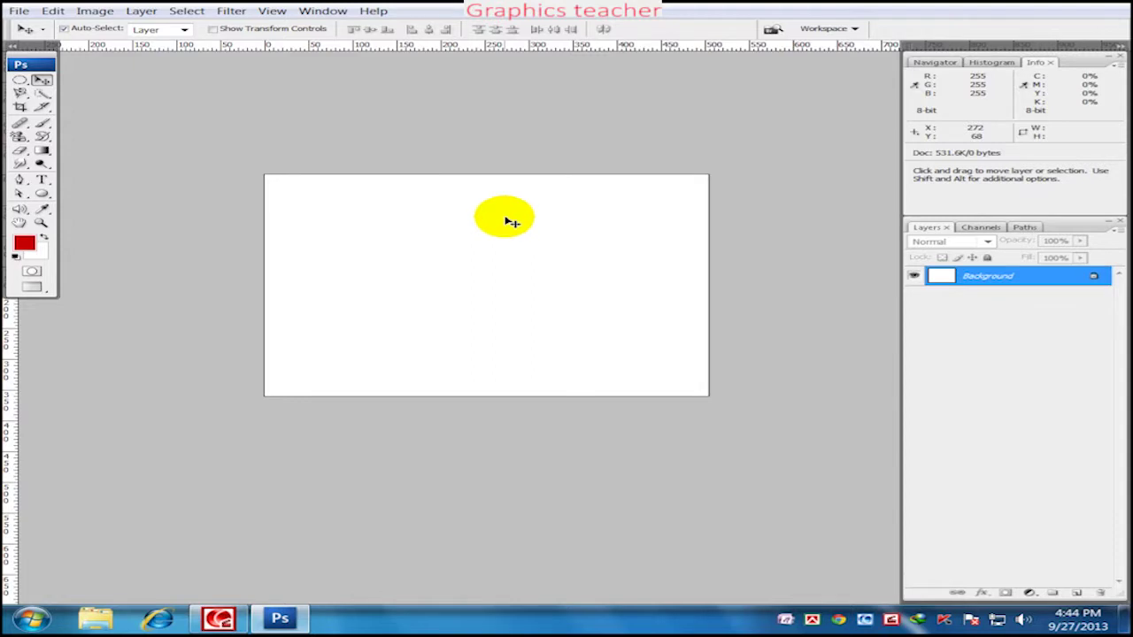
pyautogui.click(1076, 593)
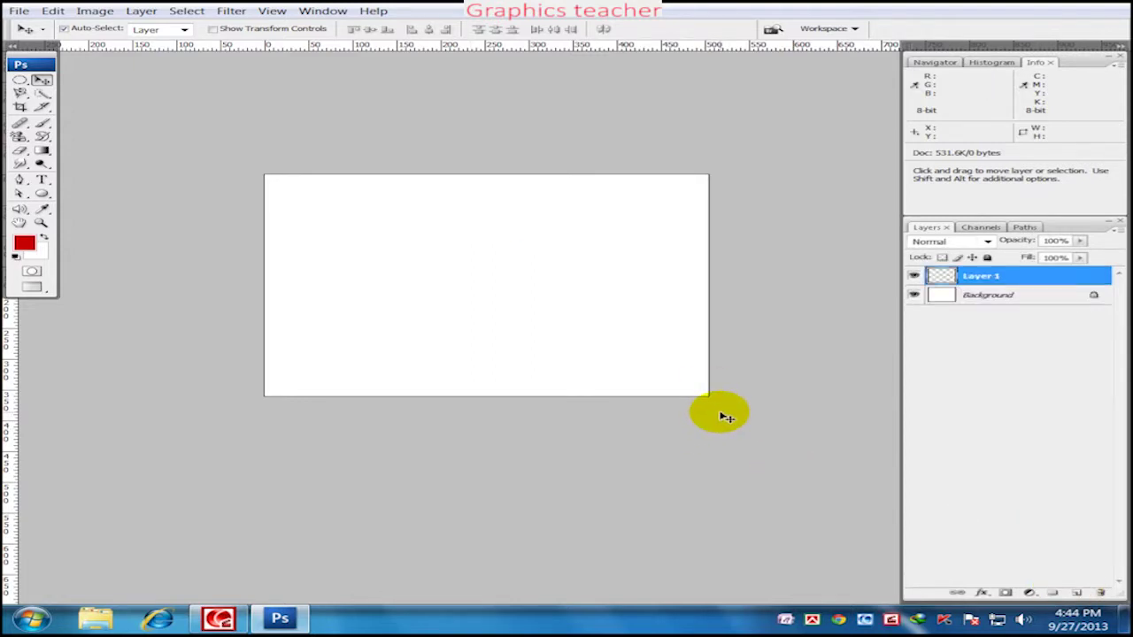
pyautogui.click(21, 82)
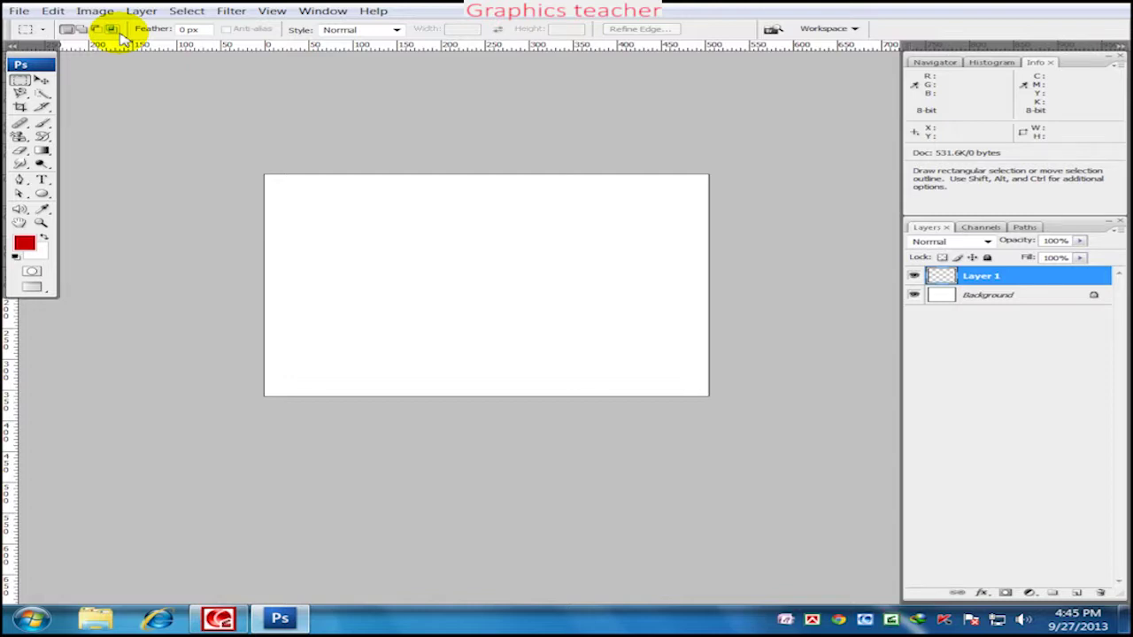
pyautogui.click(77, 31)
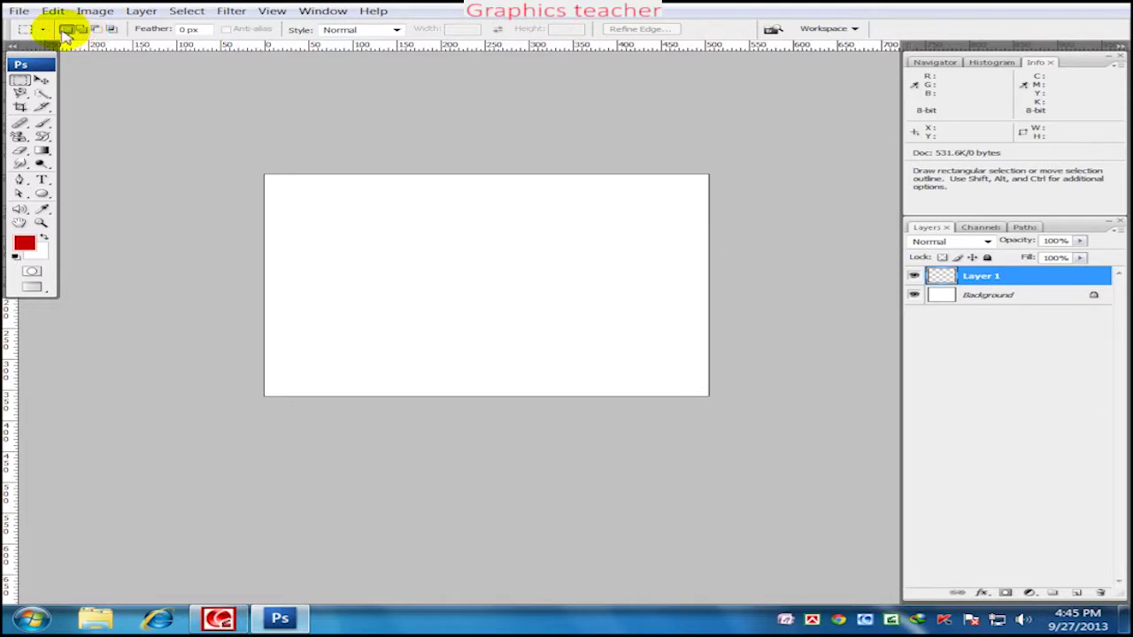
pyautogui.moveTo(346, 210); pyautogui.dragTo(488, 278)
pyautogui.moveTo(587, 325); pyautogui.dragTo(470, 263)
pyautogui.moveTo(362, 214); pyautogui.dragTo(436, 259)
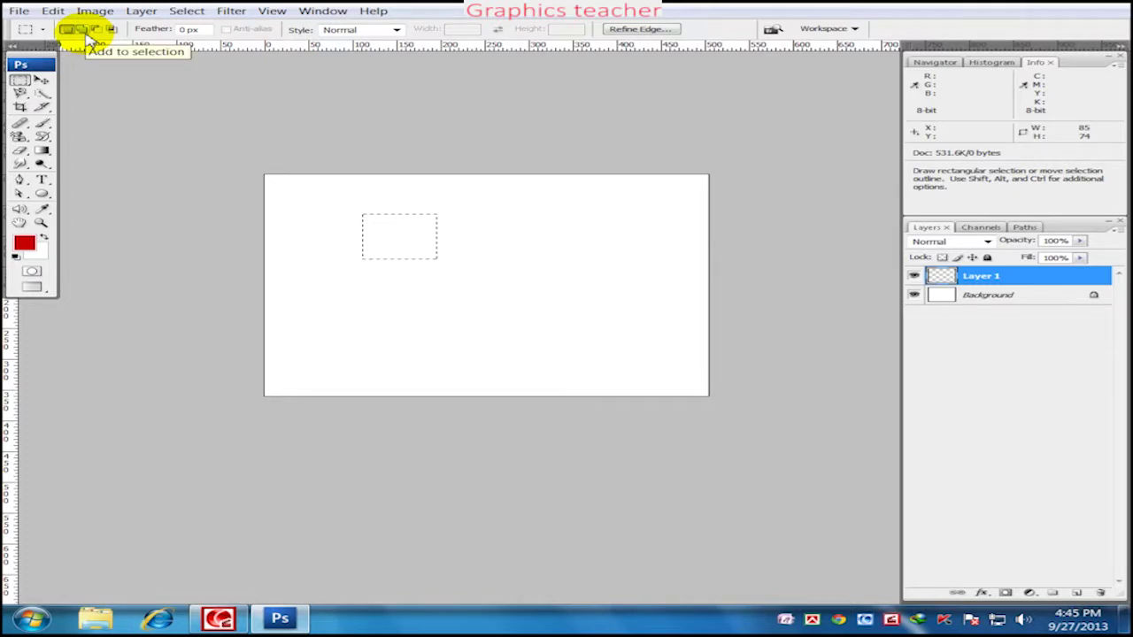
pyautogui.click(86, 35)
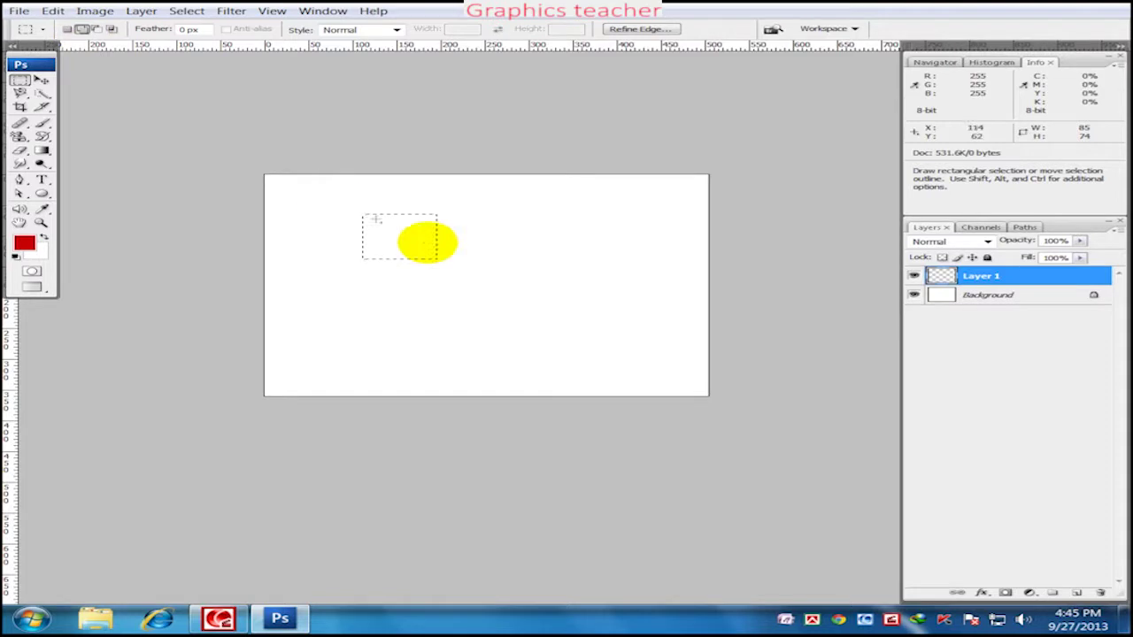
pyautogui.moveTo(522, 294); pyautogui.dragTo(406, 239)
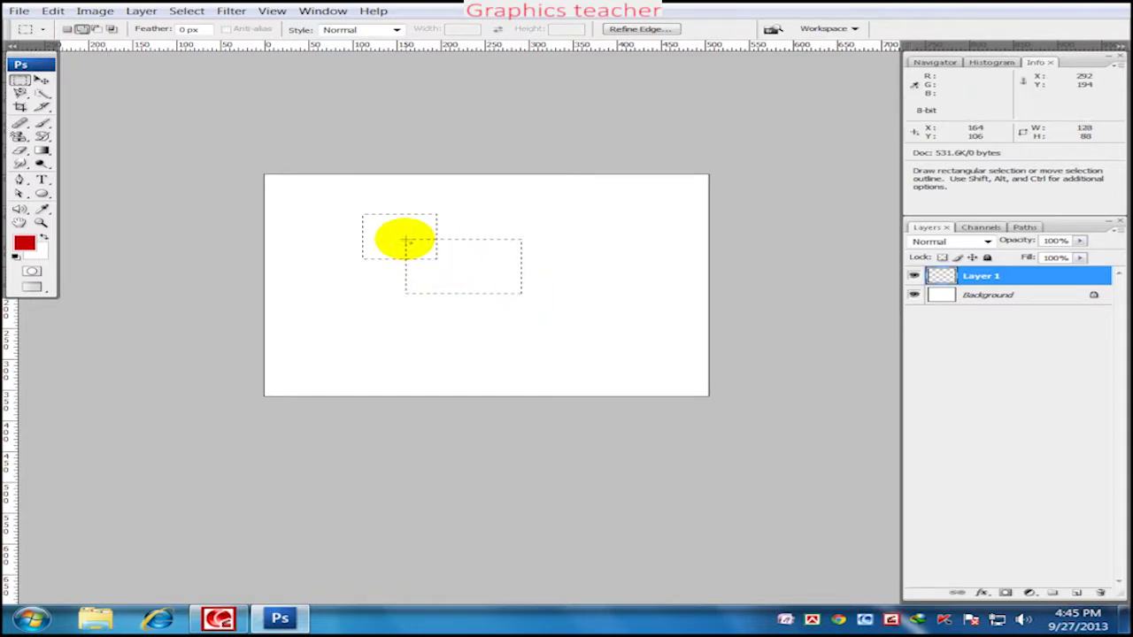
pyautogui.moveTo(405, 239)
pyautogui.mouseDown()
pyautogui.moveTo(443, 275)
pyautogui.moveTo(337, 247)
pyautogui.mouseUp()
pyautogui.hotkey('ctrl', 'd')
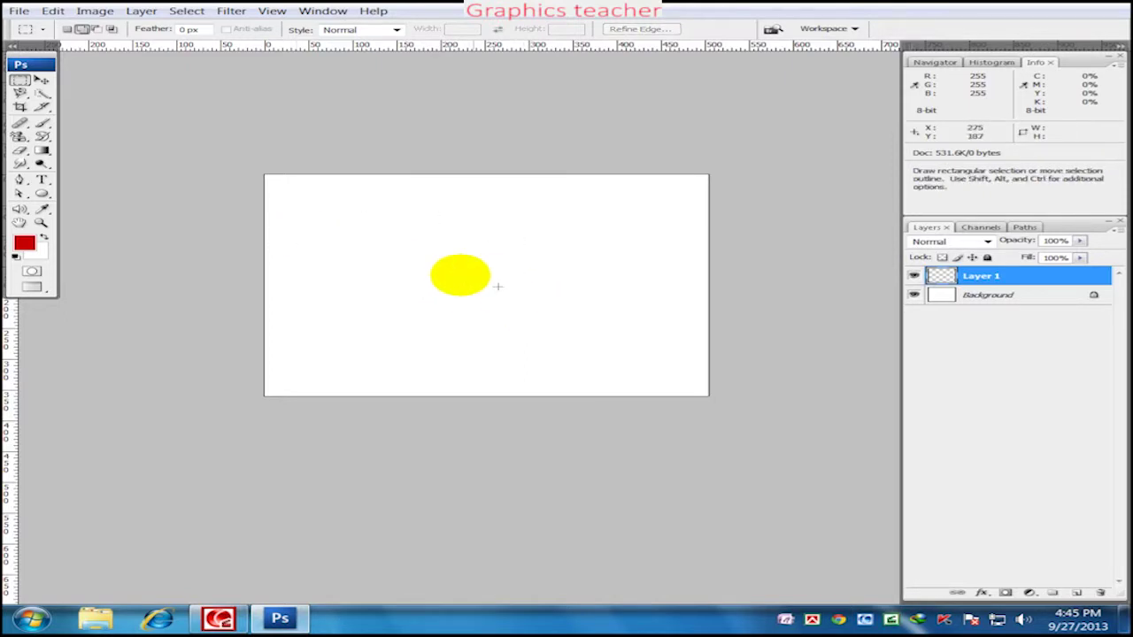
pyautogui.click(19, 80)
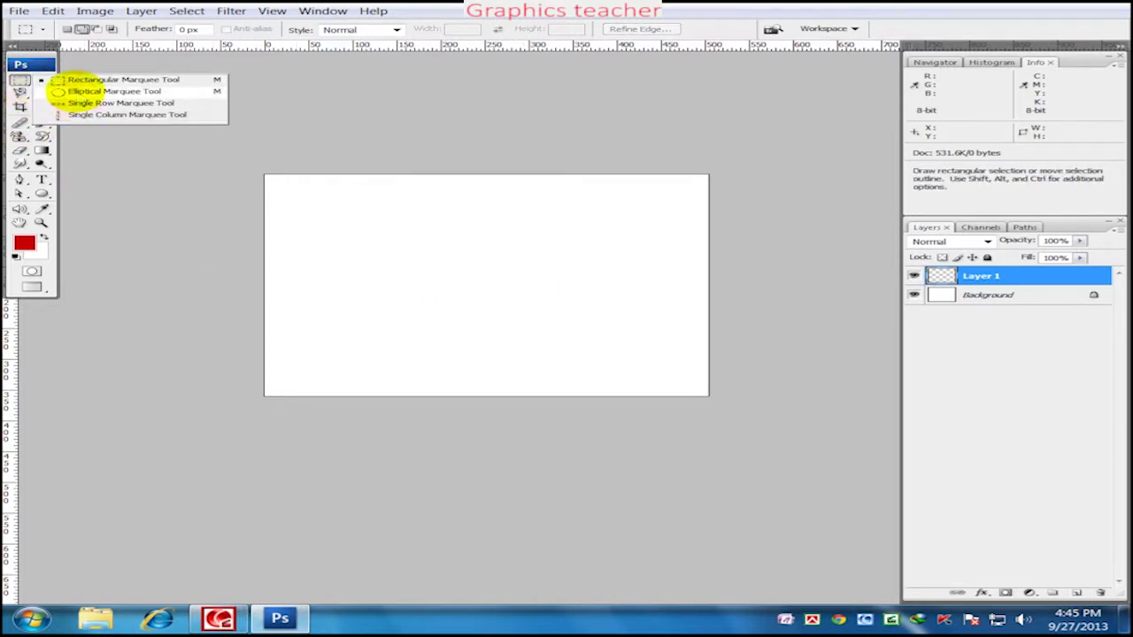
# Draw a circular head selection with the Elliptical Marquee, undoing two stray ovals
pyautogui.click(98, 92)
pyautogui.moveTo(395, 230)
pyautogui.mouseDown()
pyautogui.moveTo(564, 357)
pyautogui.moveTo(557, 352)
pyautogui.mouseUp()
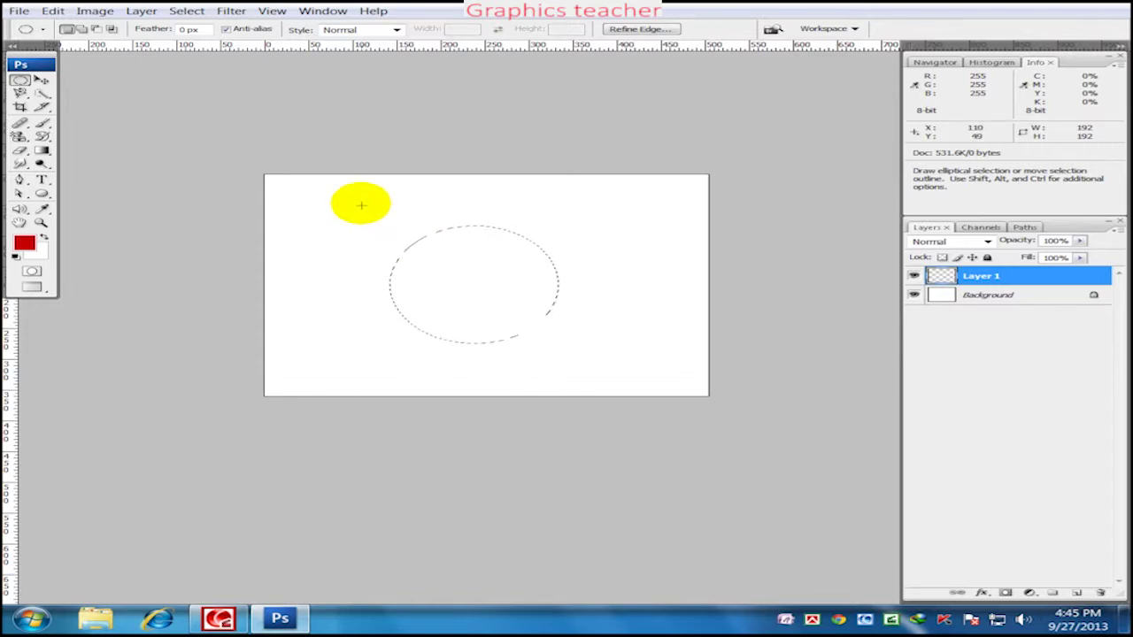
pyautogui.moveTo(371, 201); pyautogui.dragTo(441, 278)
pyautogui.hotkey('ctrl', 'z')
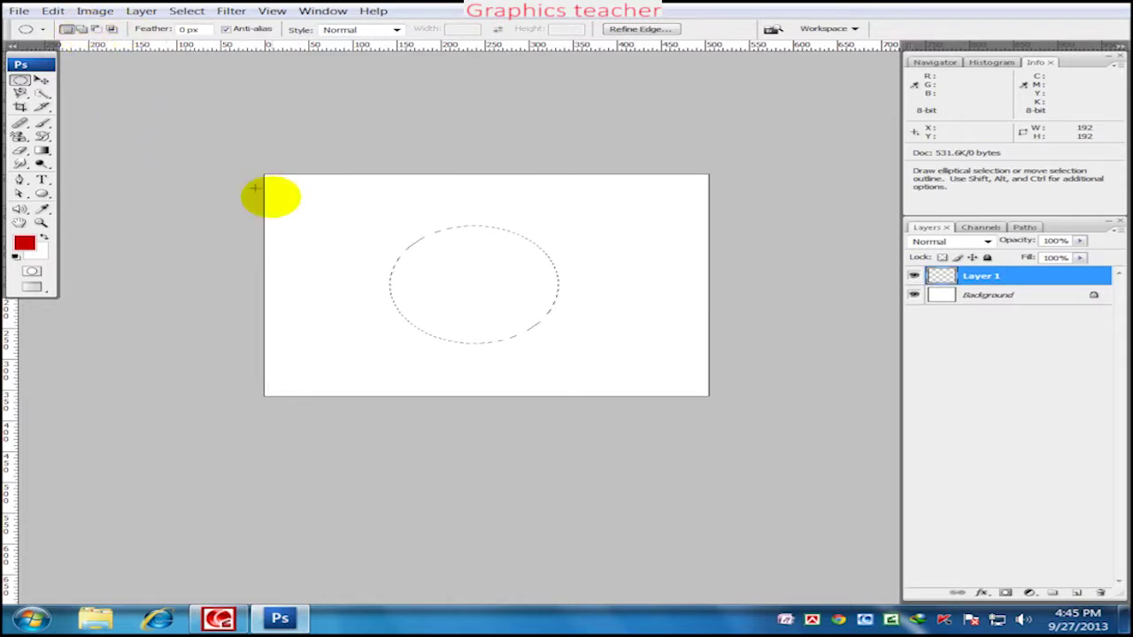
pyautogui.moveTo(411, 245); pyautogui.dragTo(434, 280)
pyautogui.hotkey('ctrl', 'z')
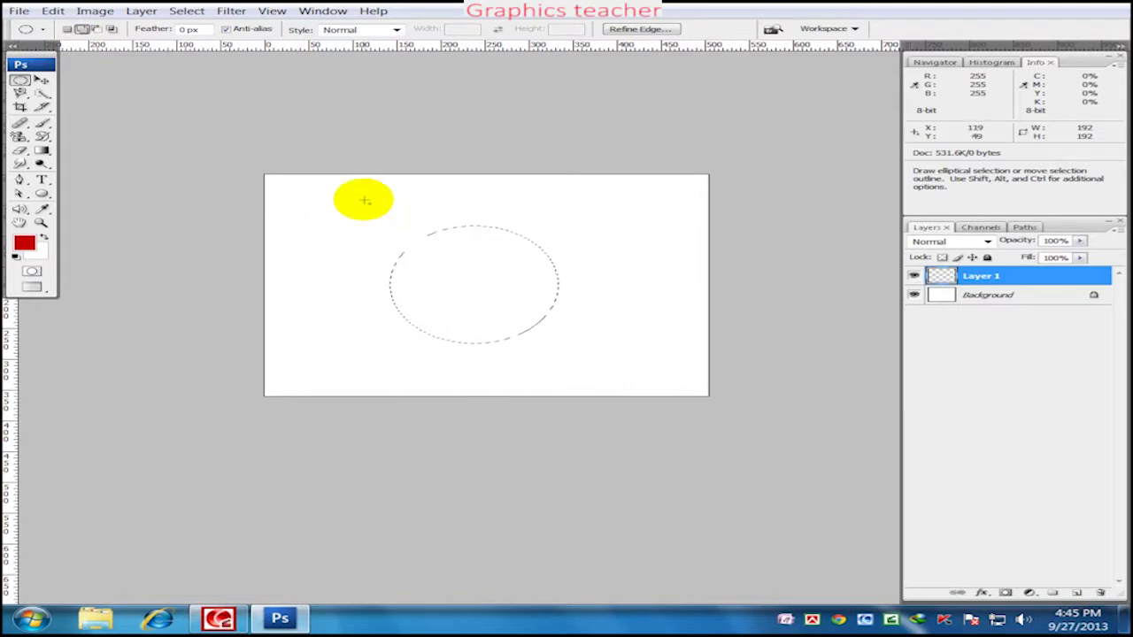
# Add left and right ear ovals, test a red fill, then undo it
pyautogui.moveTo(371, 198); pyautogui.dragTo(444, 283)
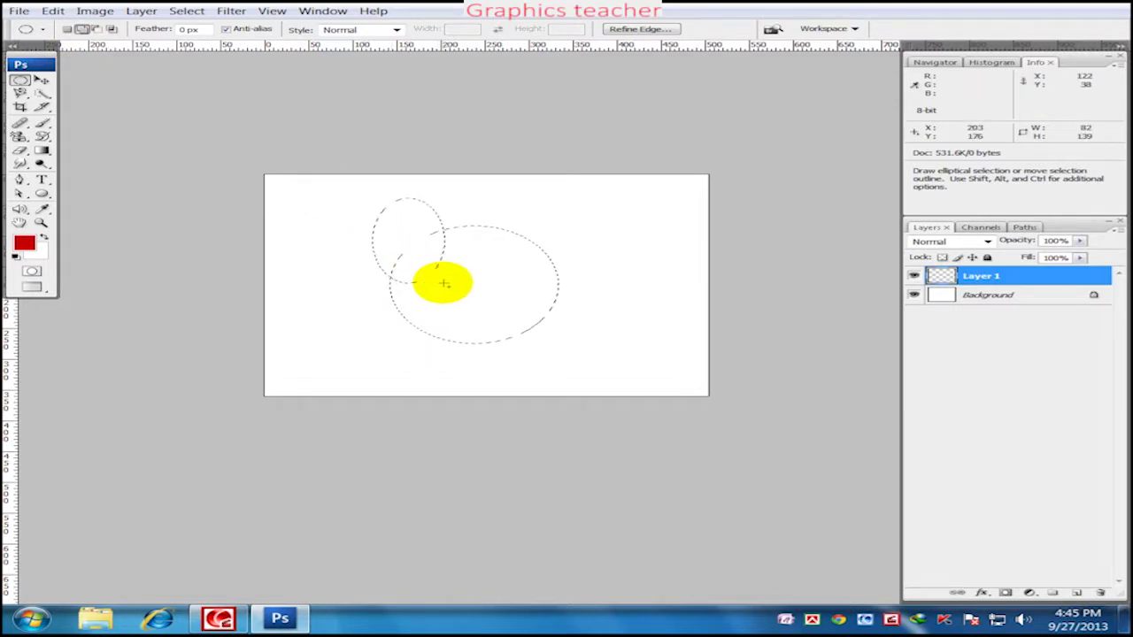
pyautogui.moveTo(443, 283); pyautogui.dragTo(439, 284)
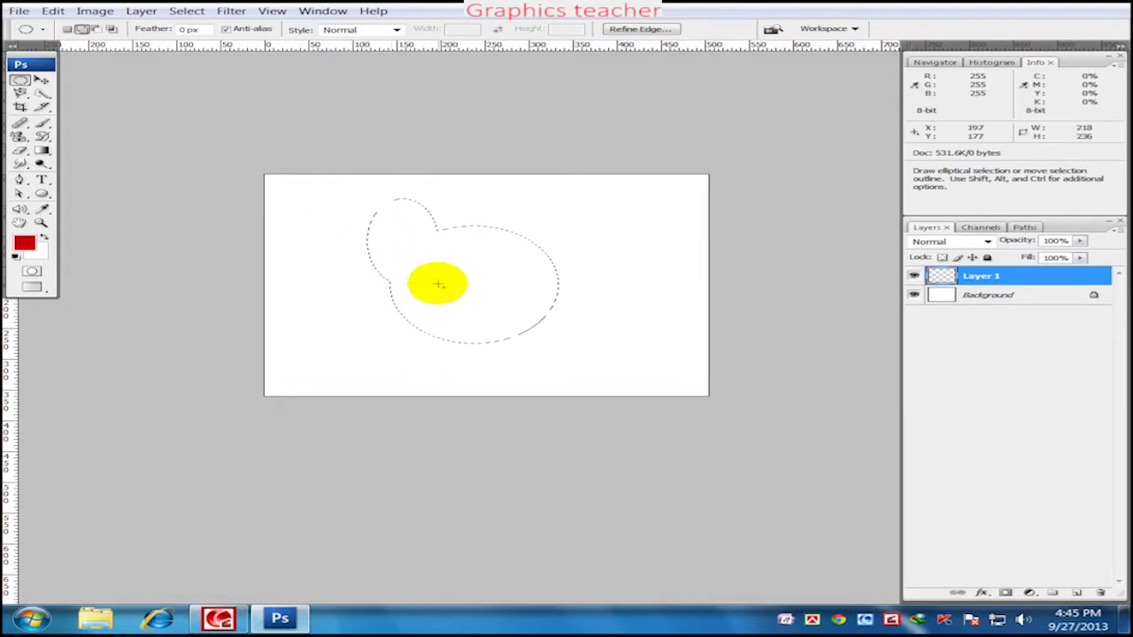
pyautogui.moveTo(516, 193); pyautogui.dragTo(588, 284)
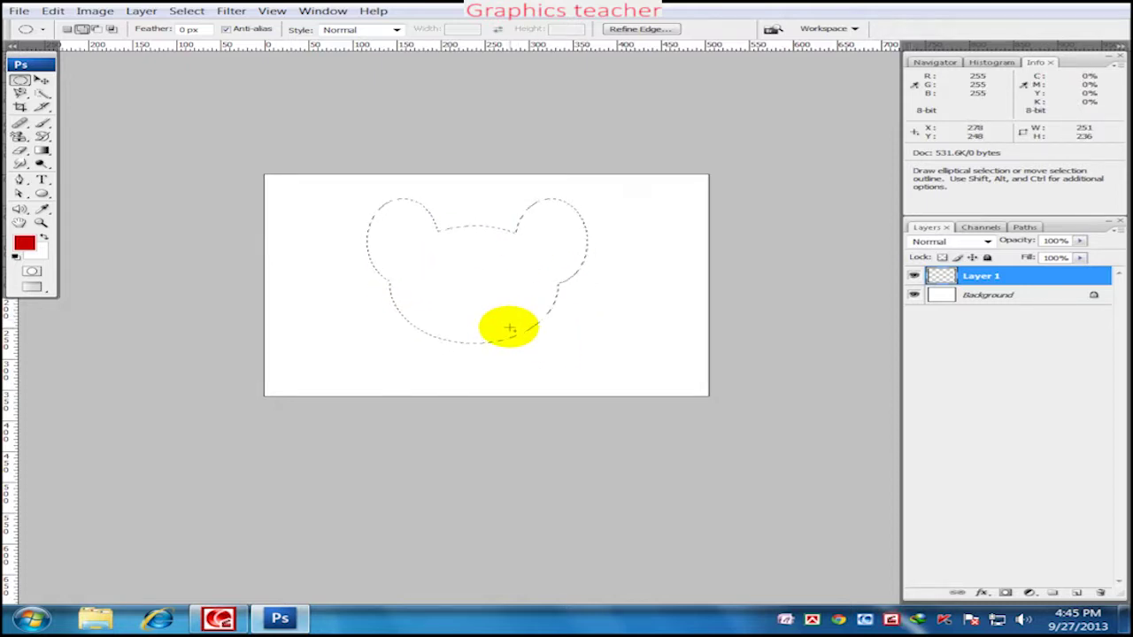
pyautogui.press('alt')
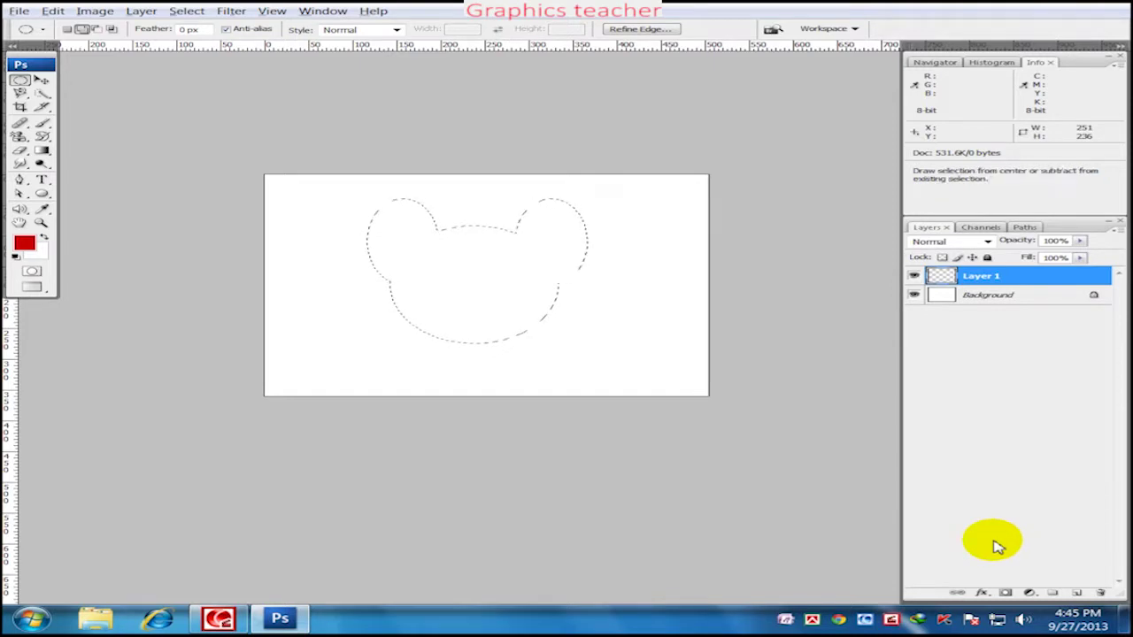
pyautogui.hotkey('alt', 'BackSpace')
pyautogui.press('ctrl')
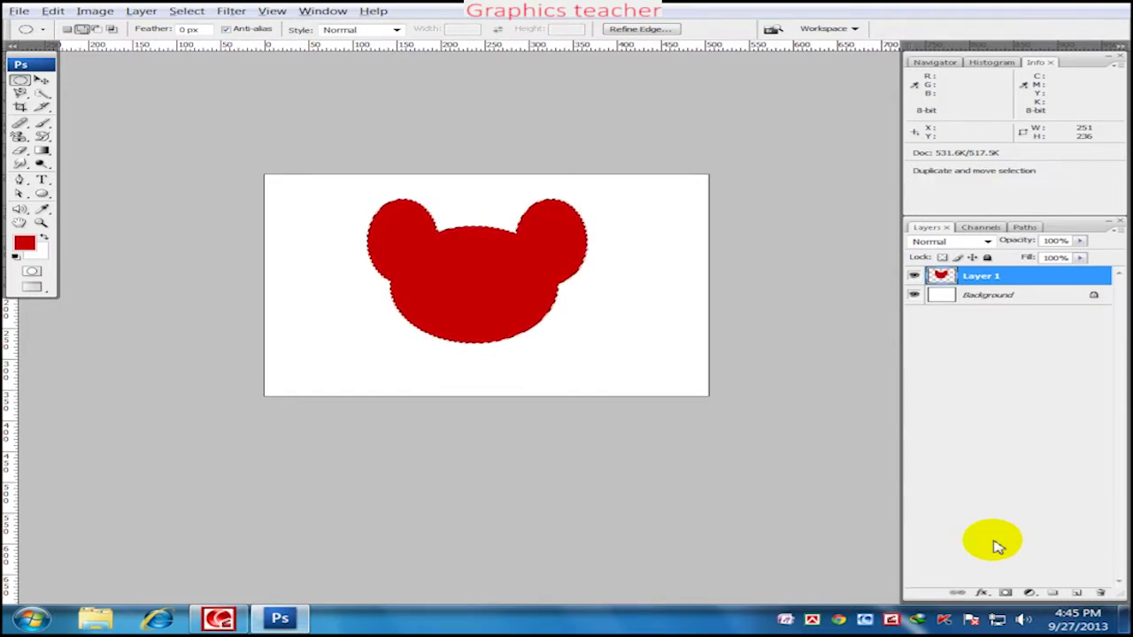
pyautogui.hotkey('ctrl', 'z')
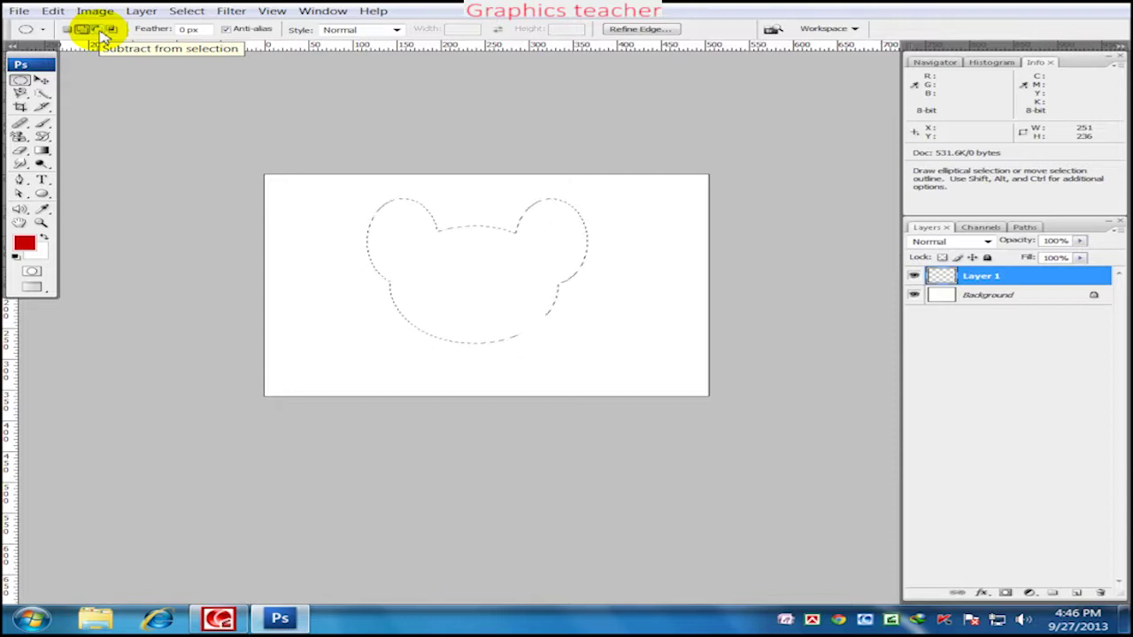
# In Subtract mode, cut out the left eye oval and preview a red fill, then undo
pyautogui.click(97, 30)
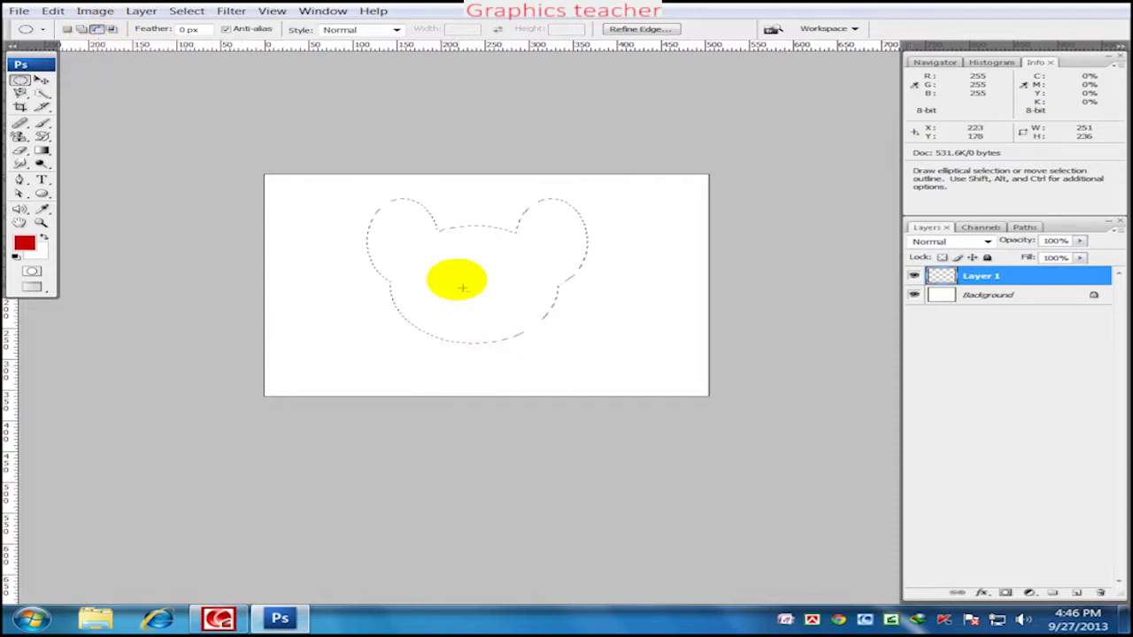
pyautogui.moveTo(420, 247)
pyautogui.mouseDown()
pyautogui.moveTo(479, 295)
pyautogui.moveTo(469, 292)
pyautogui.mouseUp()
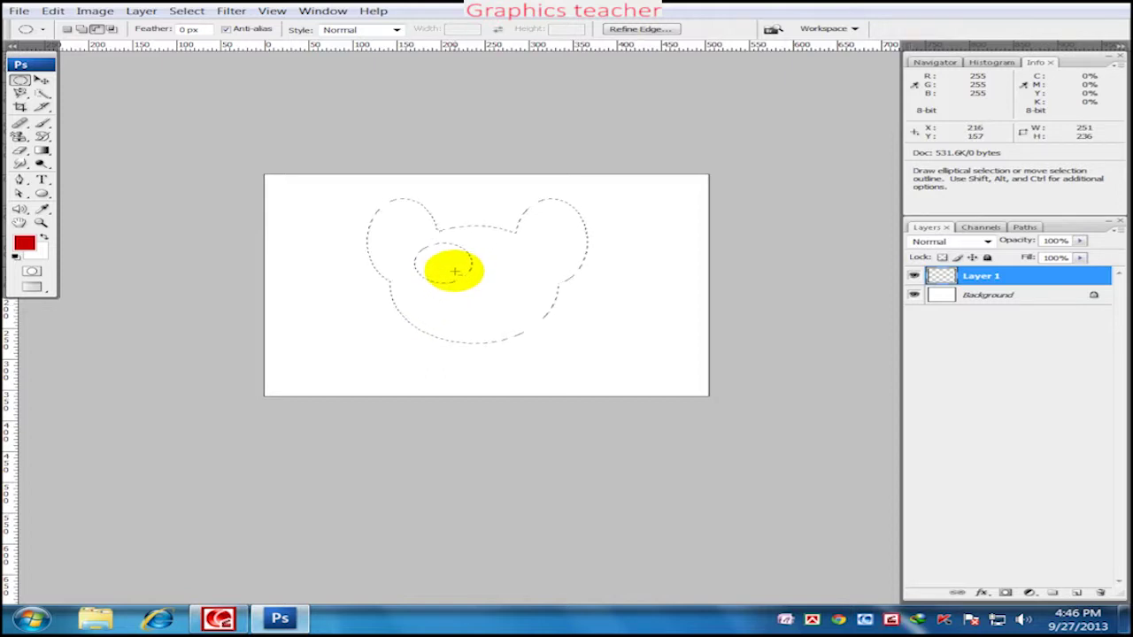
pyautogui.hotkey('alt', 'BackSpace')
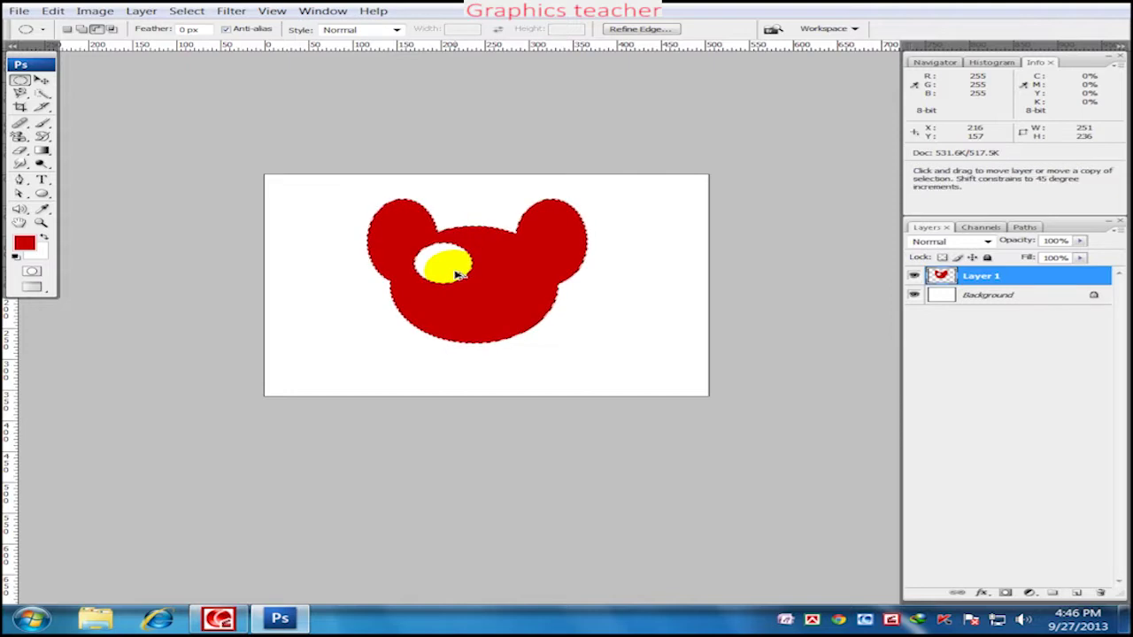
pyautogui.hotkey('ctrl', 'z')
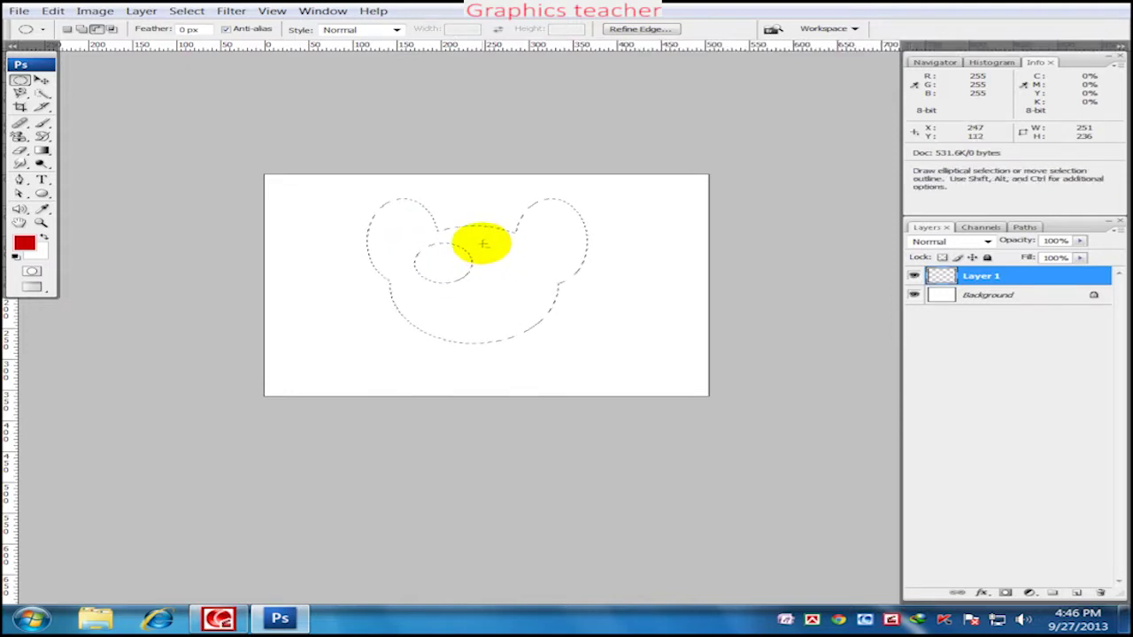
# Cut out the right eye oval and fill the head shape with red
pyautogui.moveTo(503, 233); pyautogui.dragTo(553, 293)
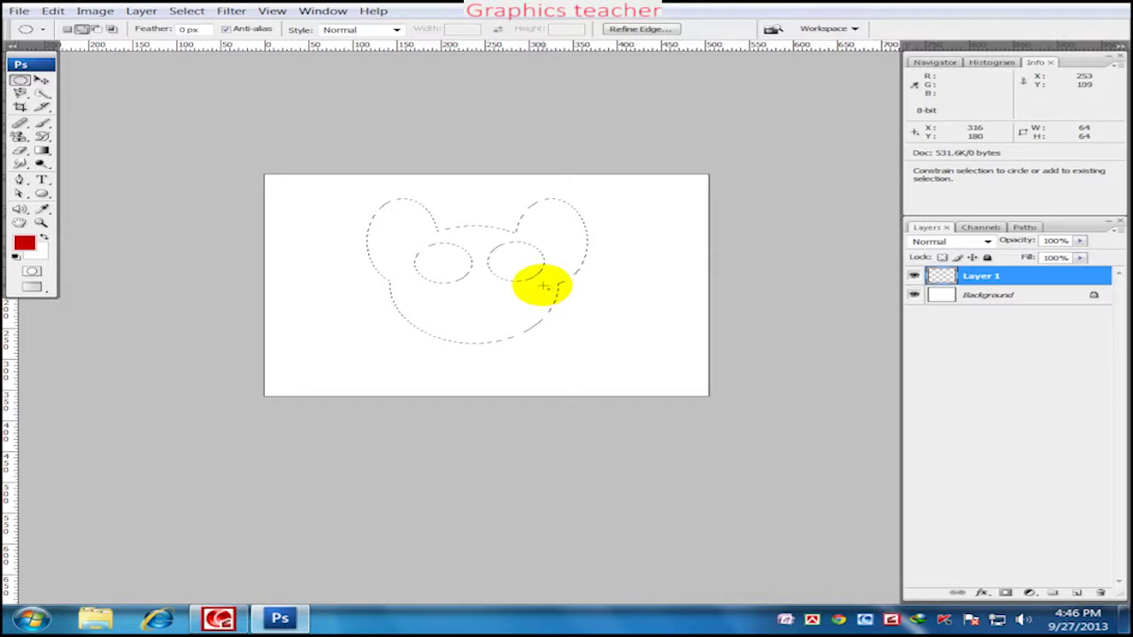
pyautogui.moveTo(540, 285); pyautogui.dragTo(541, 286)
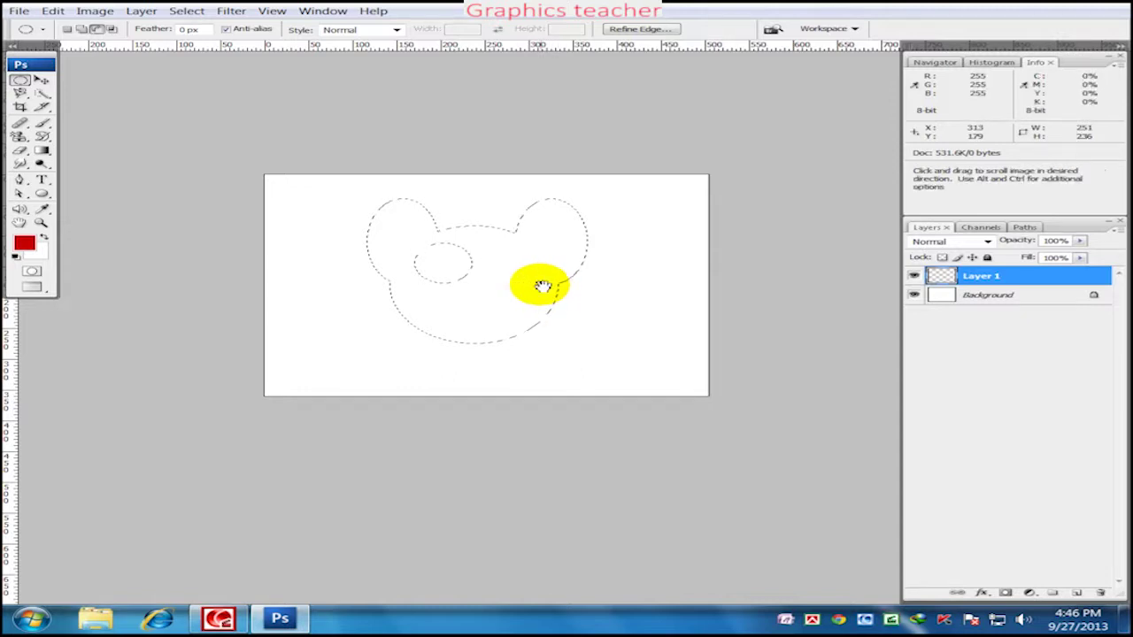
pyautogui.moveTo(498, 250); pyautogui.dragTo(547, 287)
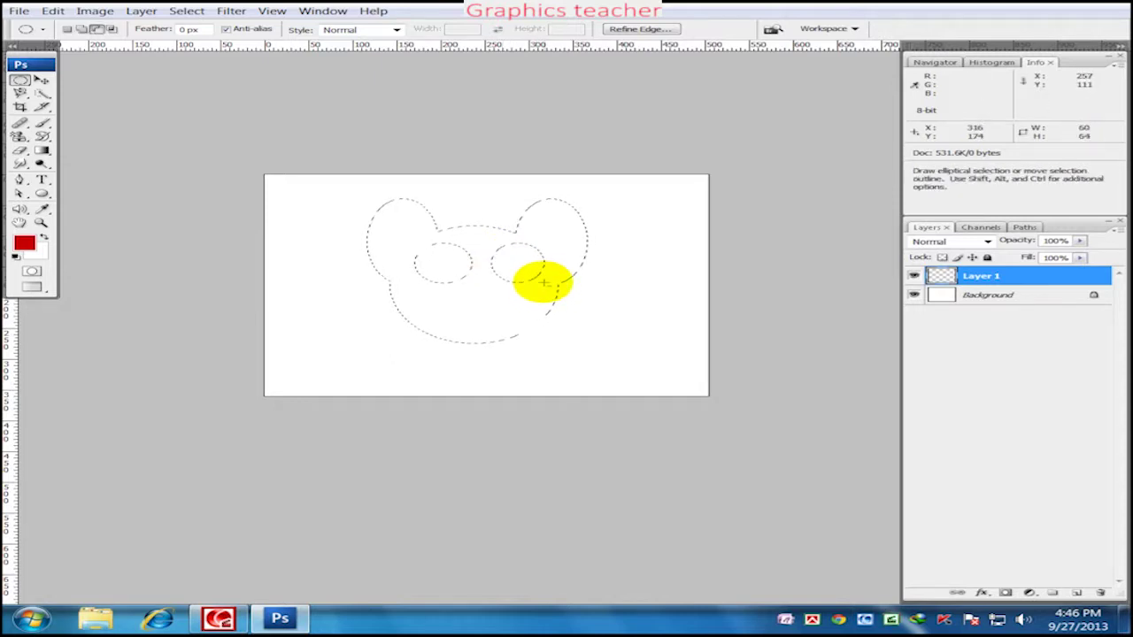
pyautogui.moveTo(545, 283); pyautogui.dragTo(540, 283)
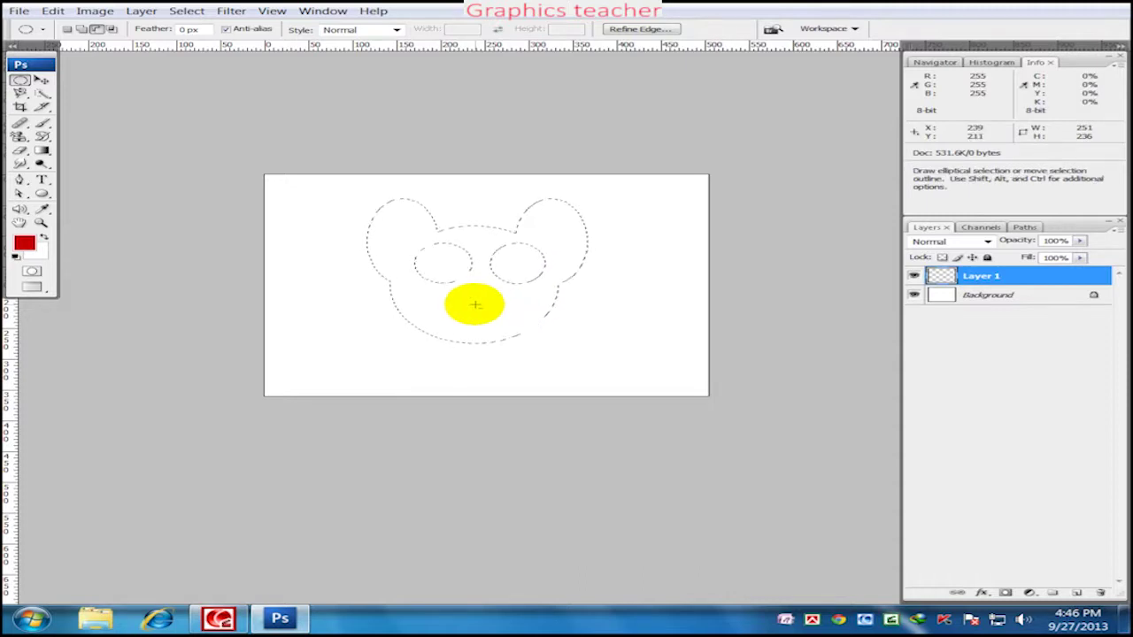
pyautogui.press('alt')
pyautogui.hotkey('alt', 'BackSpace')
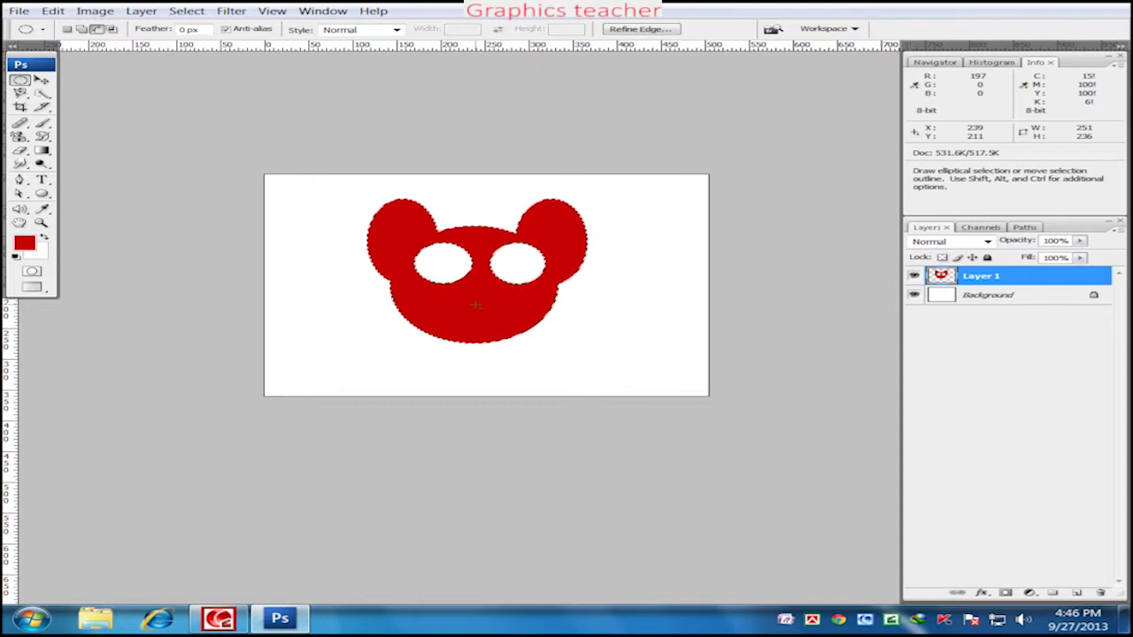
# Undo the fill, switch to Add to selection and zoom in on the face
pyautogui.hotkey('ctrl', 'z')
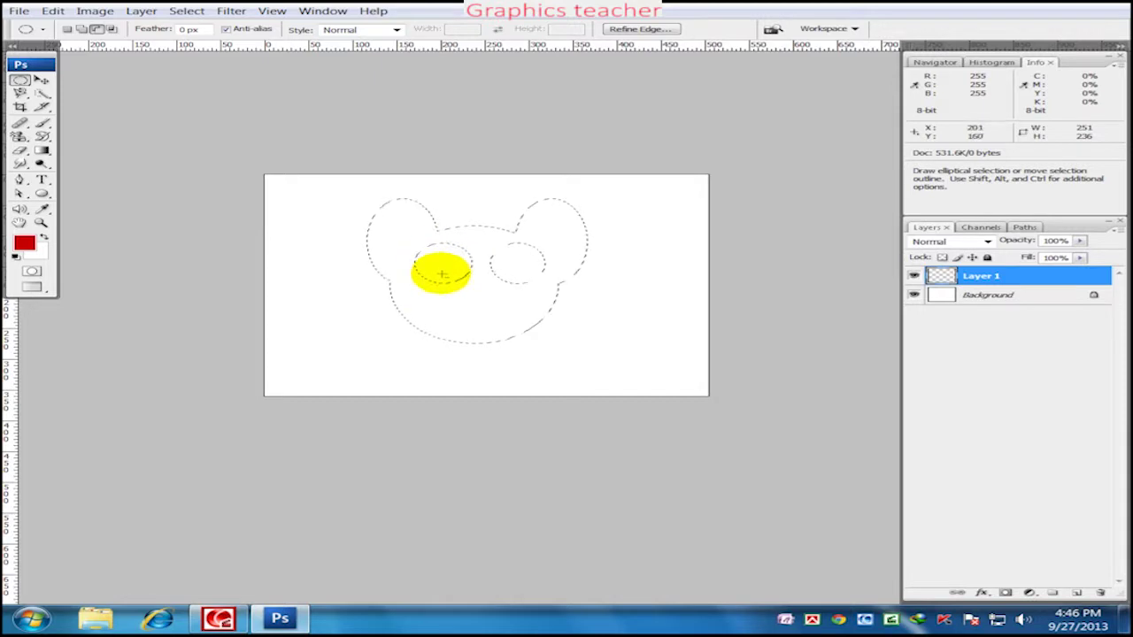
pyautogui.click(81, 29)
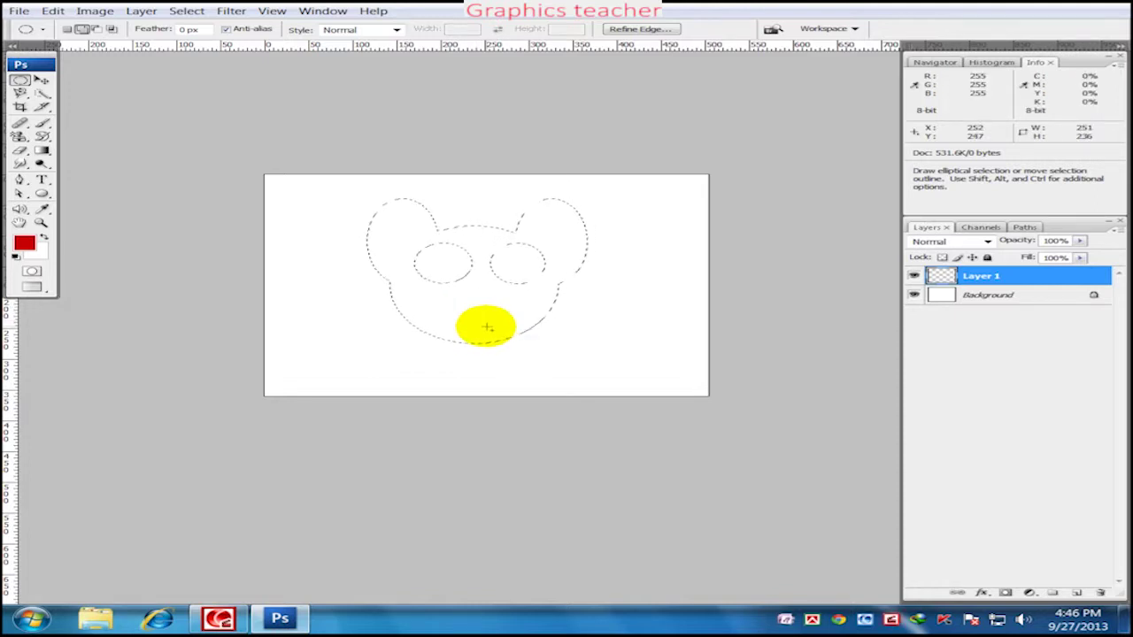
pyautogui.hotkey('ctrl', '+')
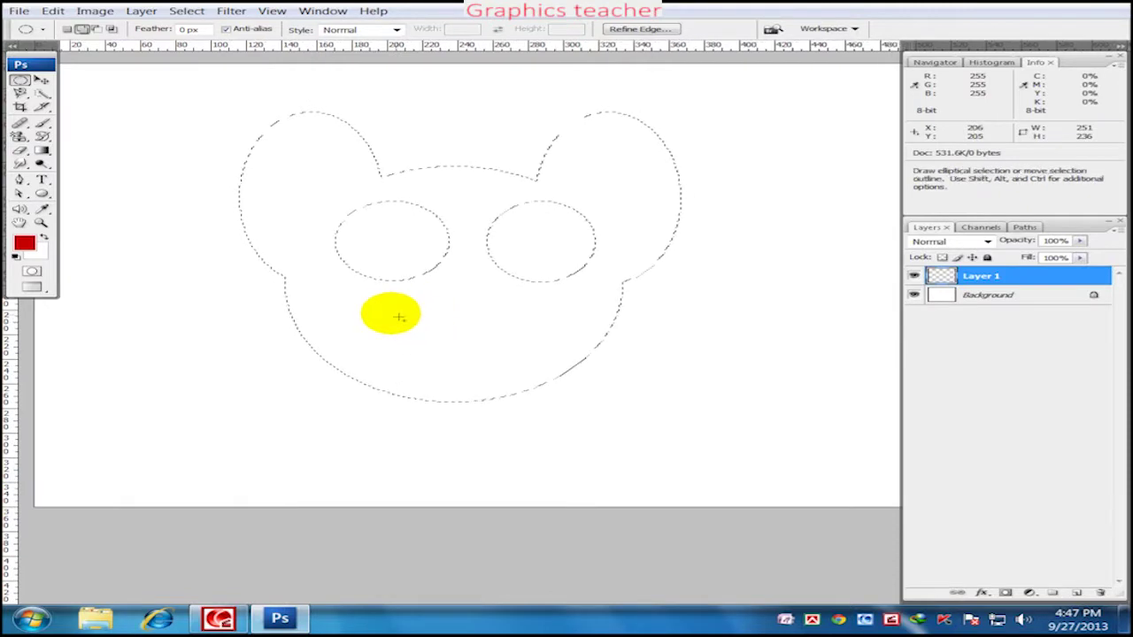
pyautogui.moveTo(387, 310); pyautogui.dragTo(453, 358)
pyautogui.moveTo(142, 342); pyautogui.dragTo(214, 383)
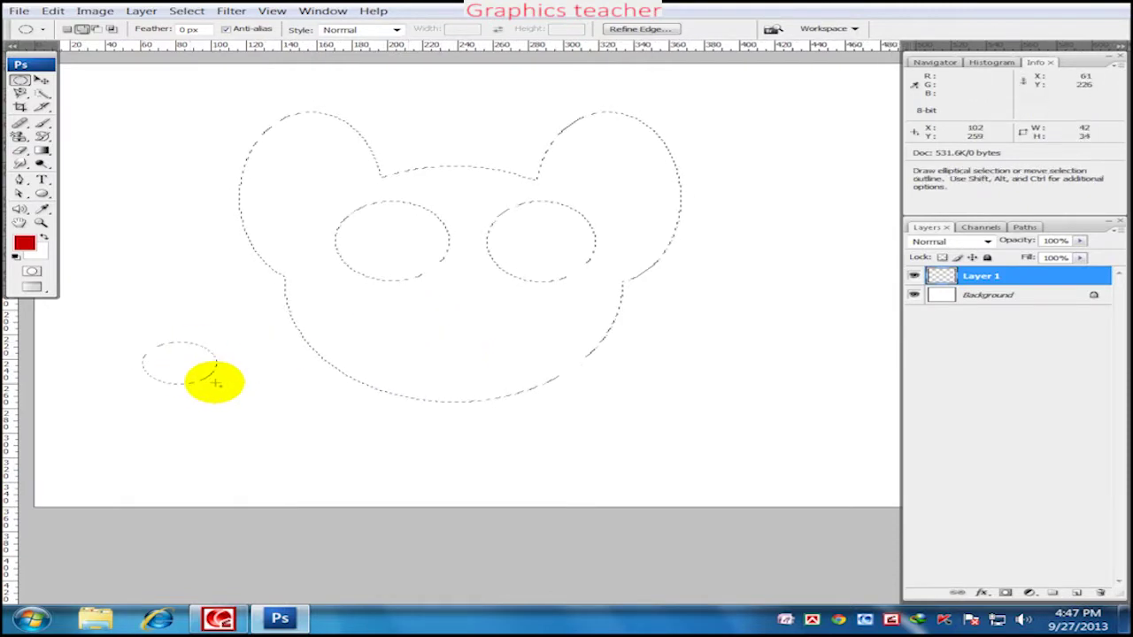
pyautogui.hotkey('ctrl', 'z')
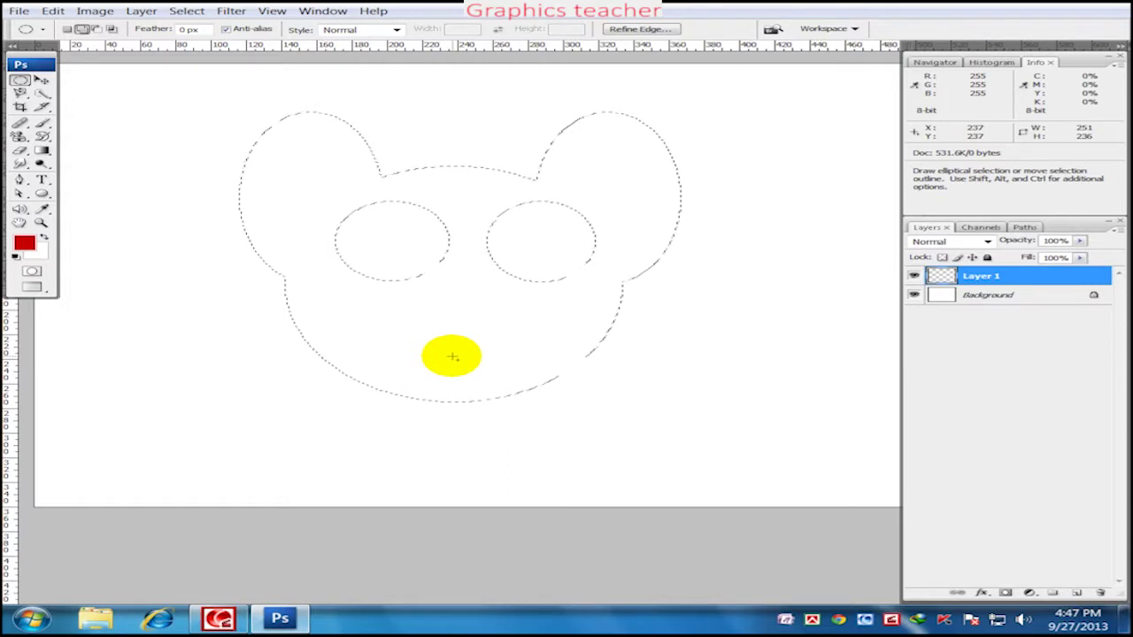
# Add small pupil circles inside both eyes and fill the selection with red
pyautogui.moveTo(388, 324); pyautogui.dragTo(400, 334)
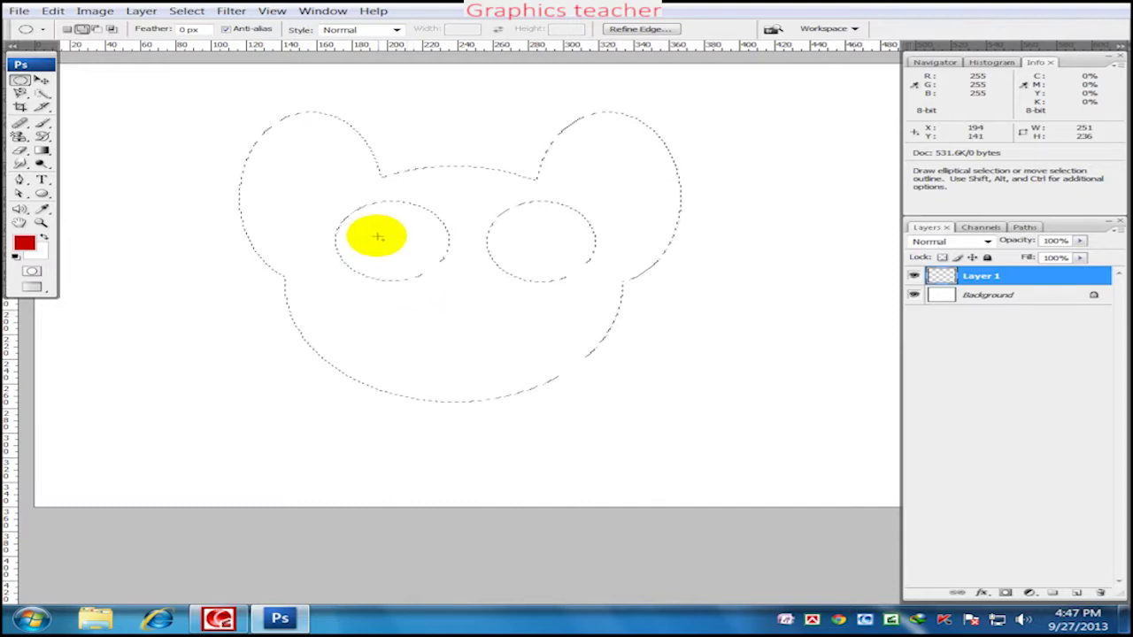
pyautogui.moveTo(378, 232); pyautogui.dragTo(427, 269)
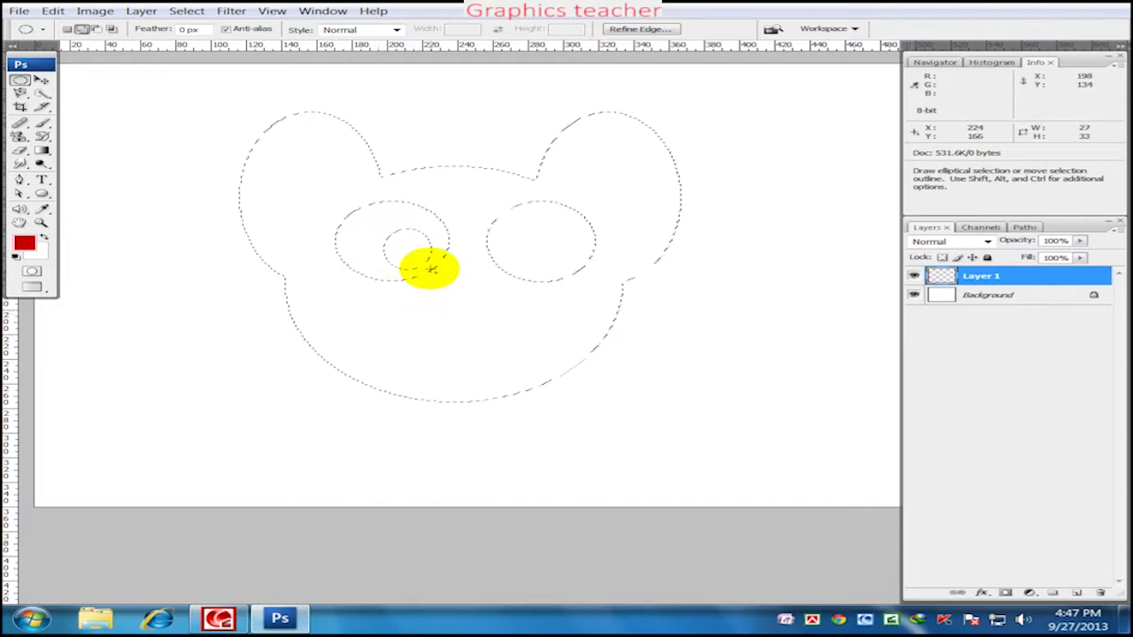
pyautogui.moveTo(496, 232)
pyautogui.mouseDown()
pyautogui.moveTo(538, 274)
pyautogui.moveTo(538, 263)
pyautogui.mouseUp()
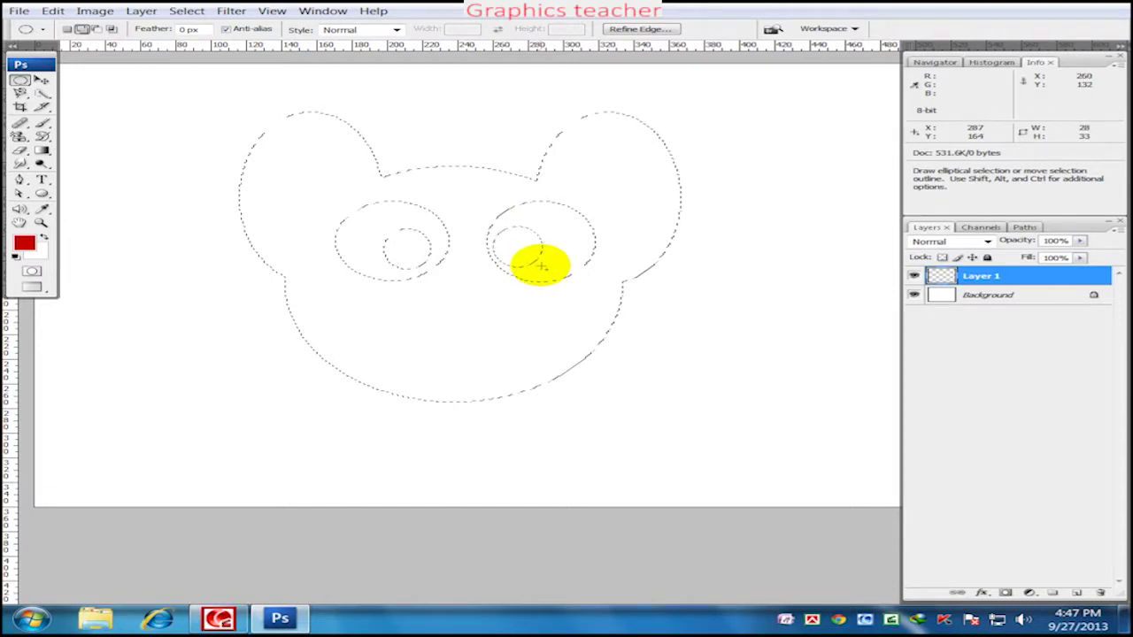
pyautogui.hotkey('alt', 'BackSpace')
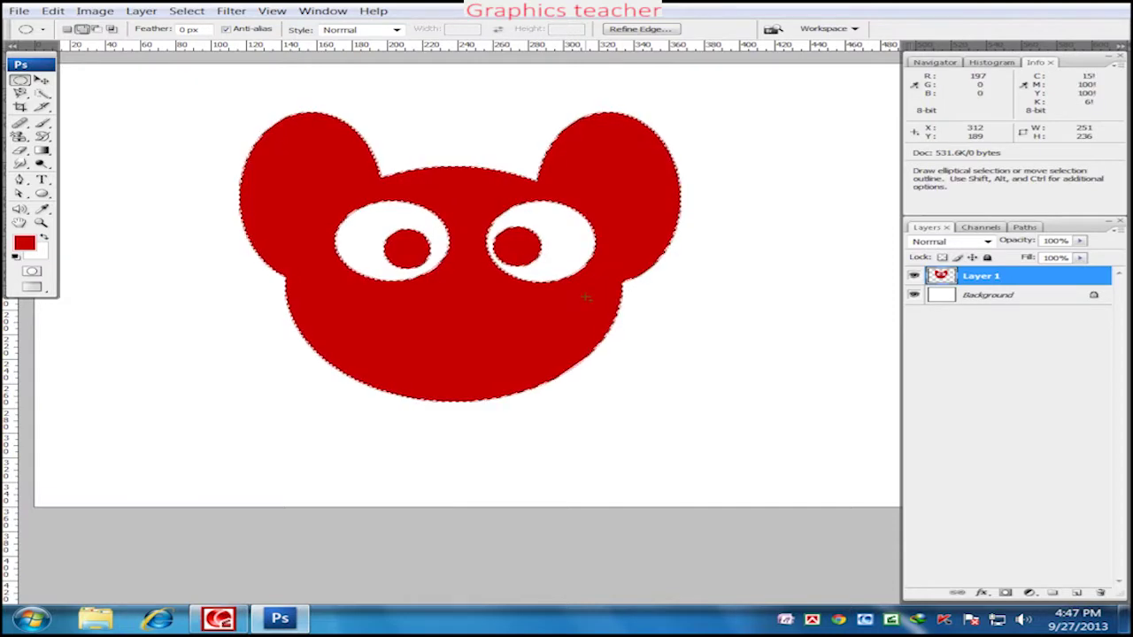
# Undo the red face fill, deselect and readjust the zoom
pyautogui.hotkey('ctrl', 'z')
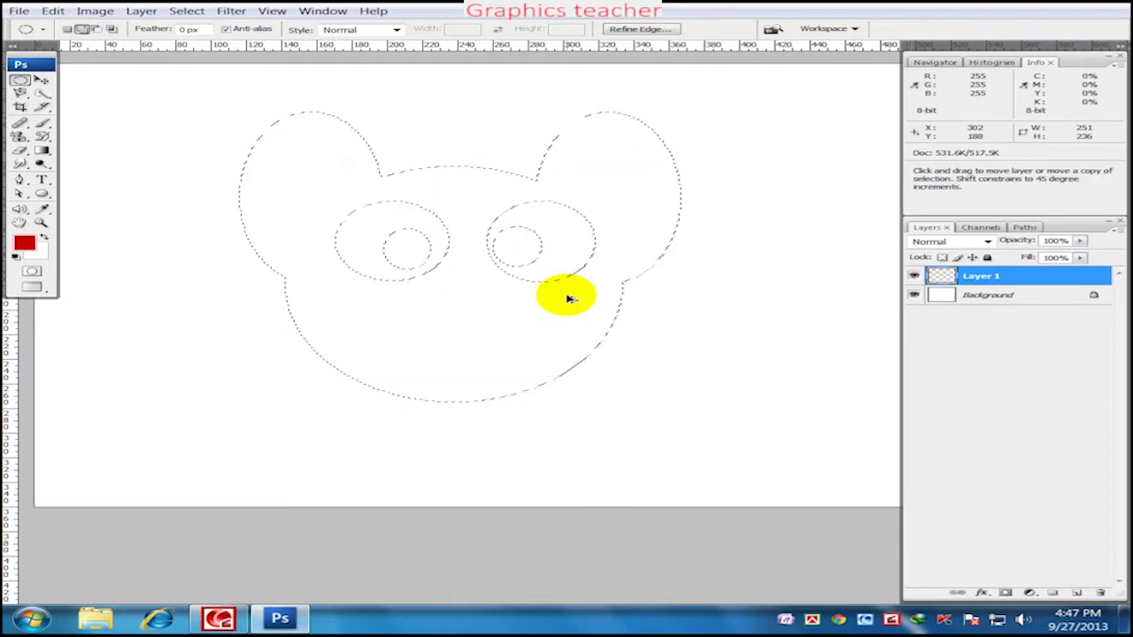
pyautogui.hotkey('ctrl', 'd')
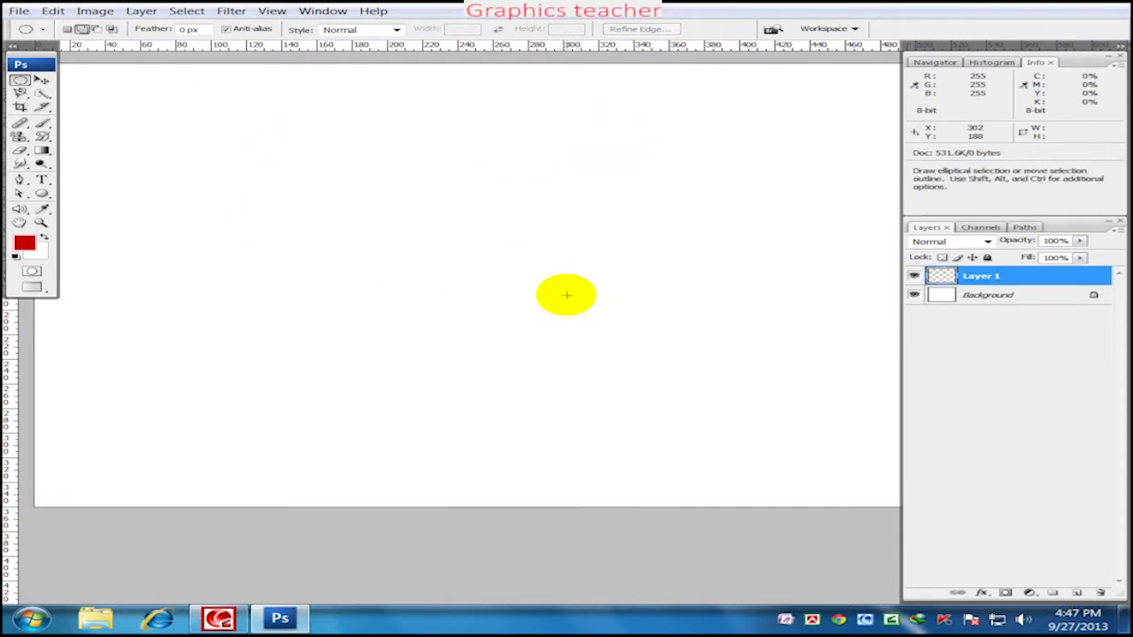
pyautogui.hotkey('ctrl', '-')
pyautogui.hotkey('ctrl', '+')
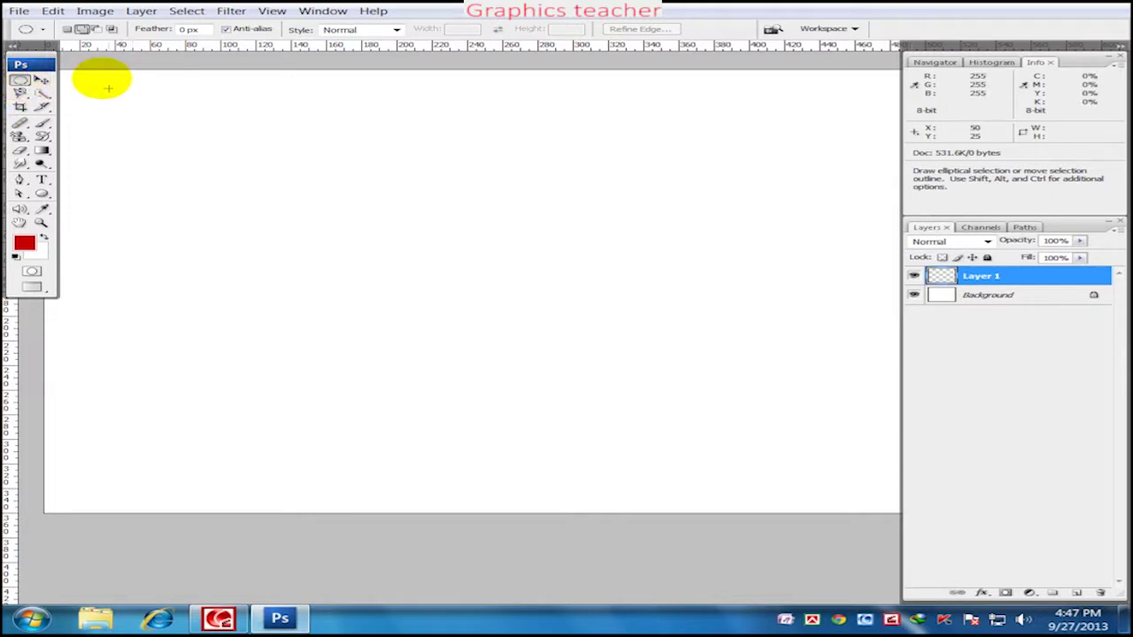
# Make a crescent from two overlapping circles, fill it red, then undo and deselect
pyautogui.click(68, 29)
pyautogui.moveTo(227, 189); pyautogui.dragTo(407, 311)
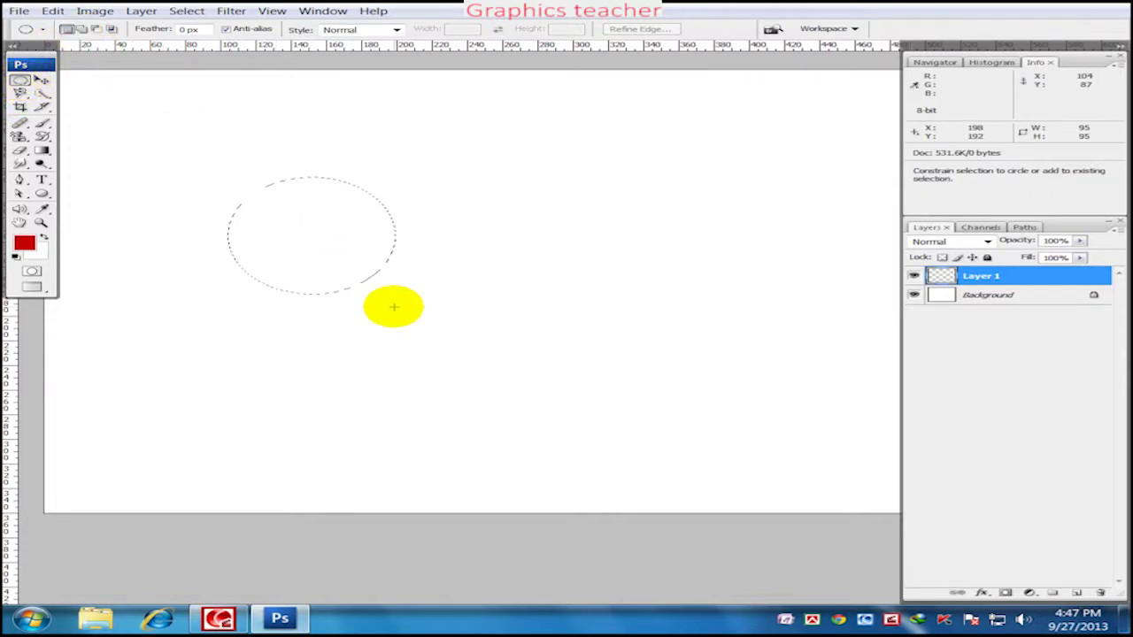
pyautogui.click(99, 30)
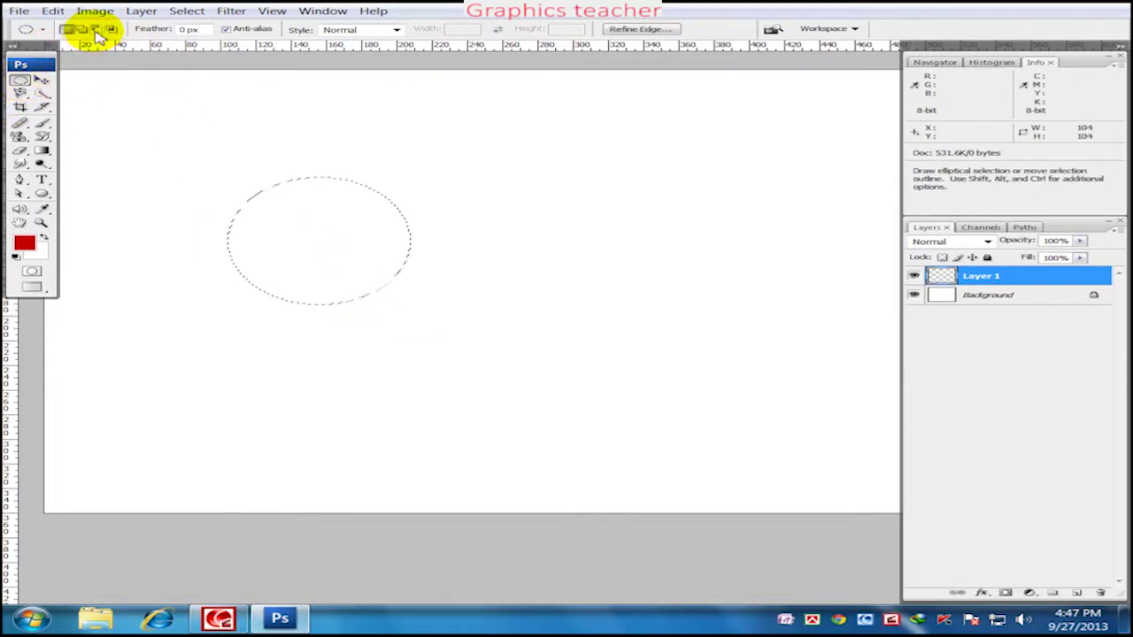
pyautogui.moveTo(188, 157)
pyautogui.mouseDown()
pyautogui.moveTo(401, 286)
pyautogui.moveTo(388, 290)
pyautogui.mouseUp()
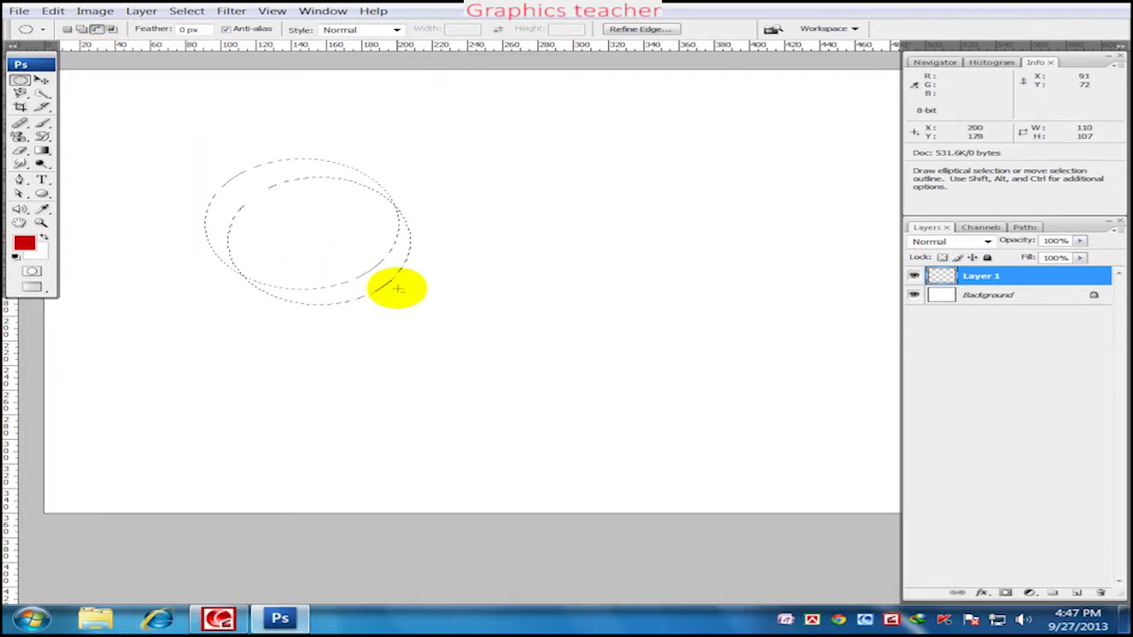
pyautogui.moveTo(401, 291); pyautogui.dragTo(398, 286)
pyautogui.hotkey('alt', 'BackSpace')
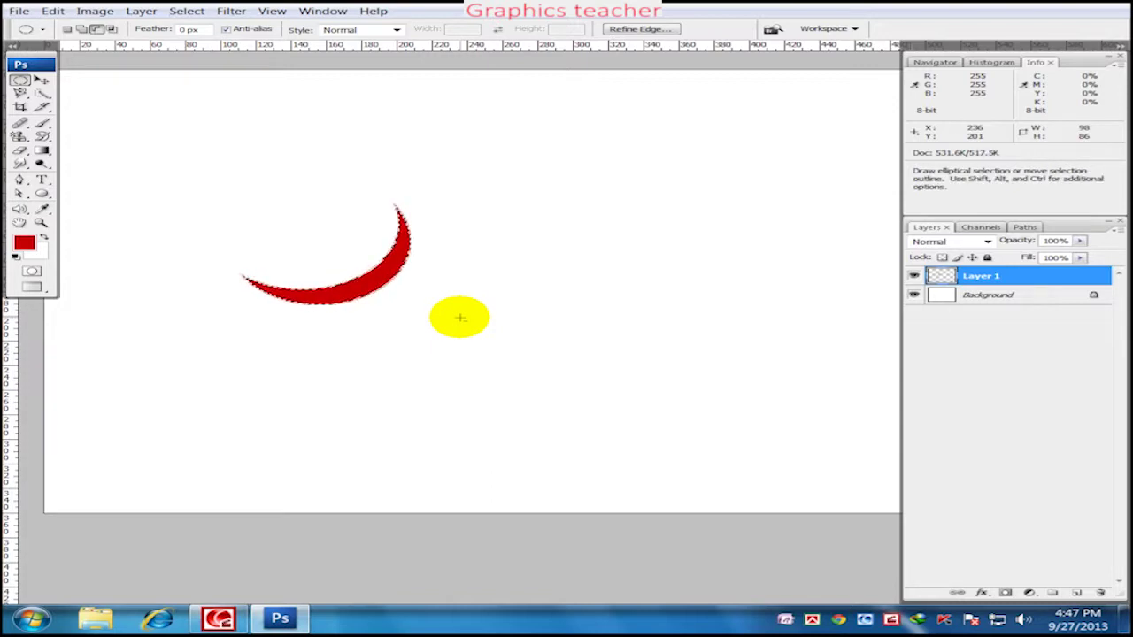
pyautogui.hotkey('ctrl', 'z')
pyautogui.hotkey('ctrl', 'd')
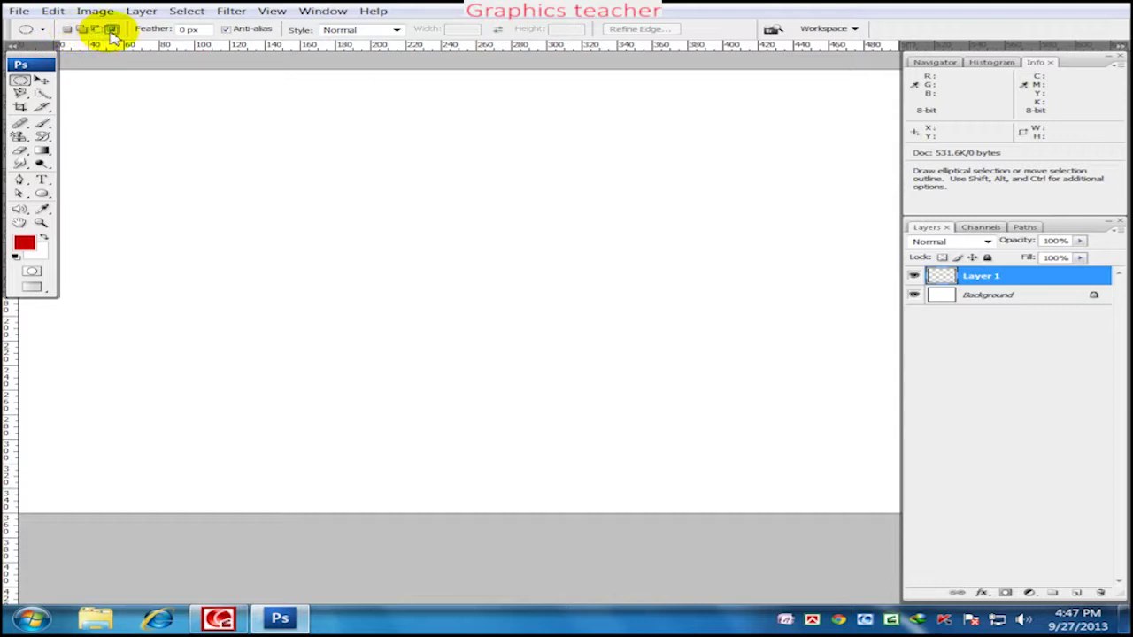
pyautogui.rightClick(19, 81)
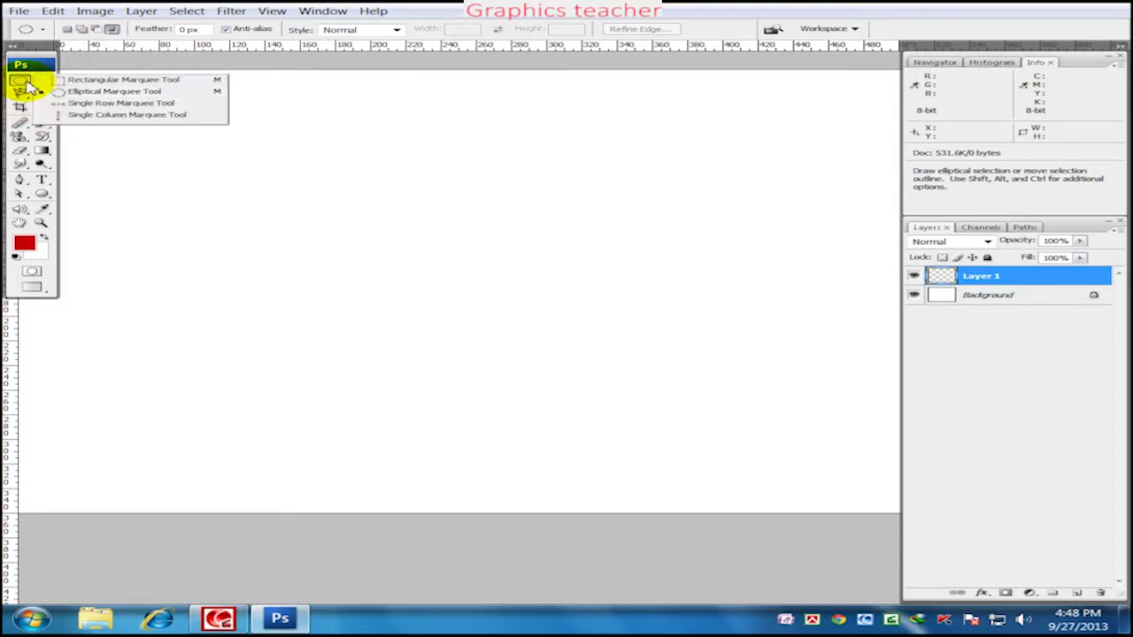
pyautogui.click(106, 91)
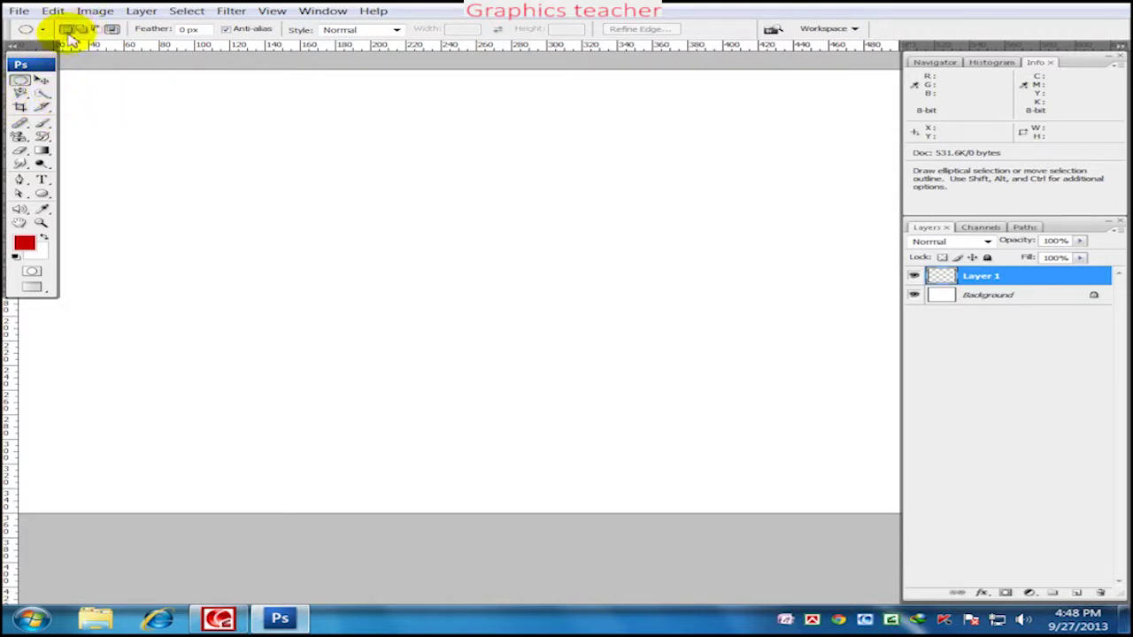
pyautogui.moveTo(279, 234); pyautogui.dragTo(435, 306)
pyautogui.click(416, 301)
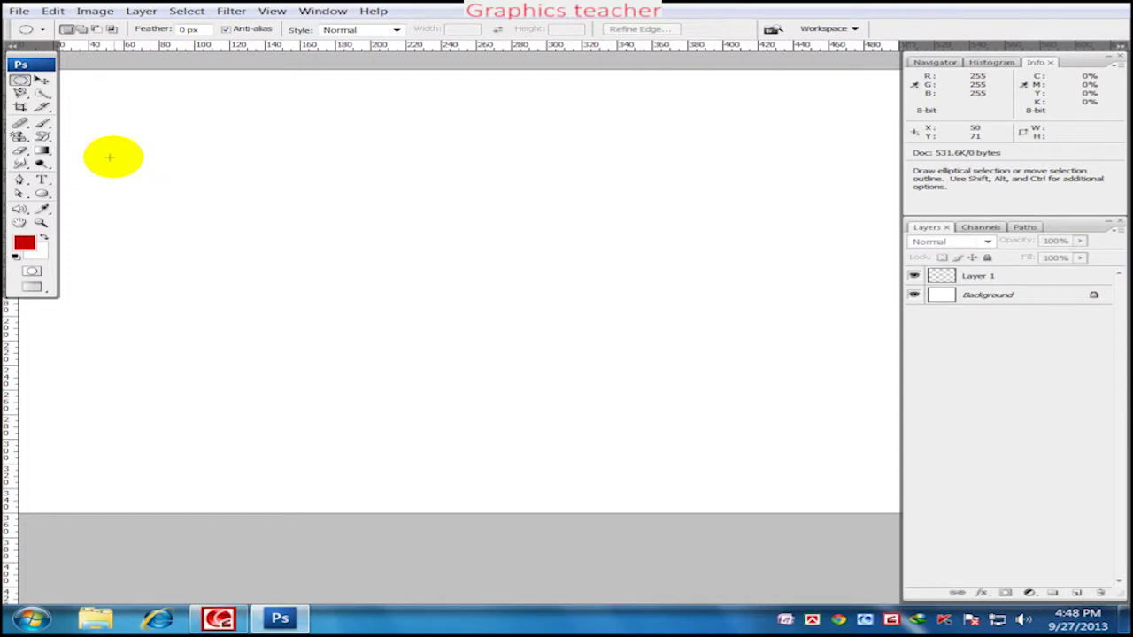
pyautogui.moveTo(208, 175); pyautogui.dragTo(389, 283)
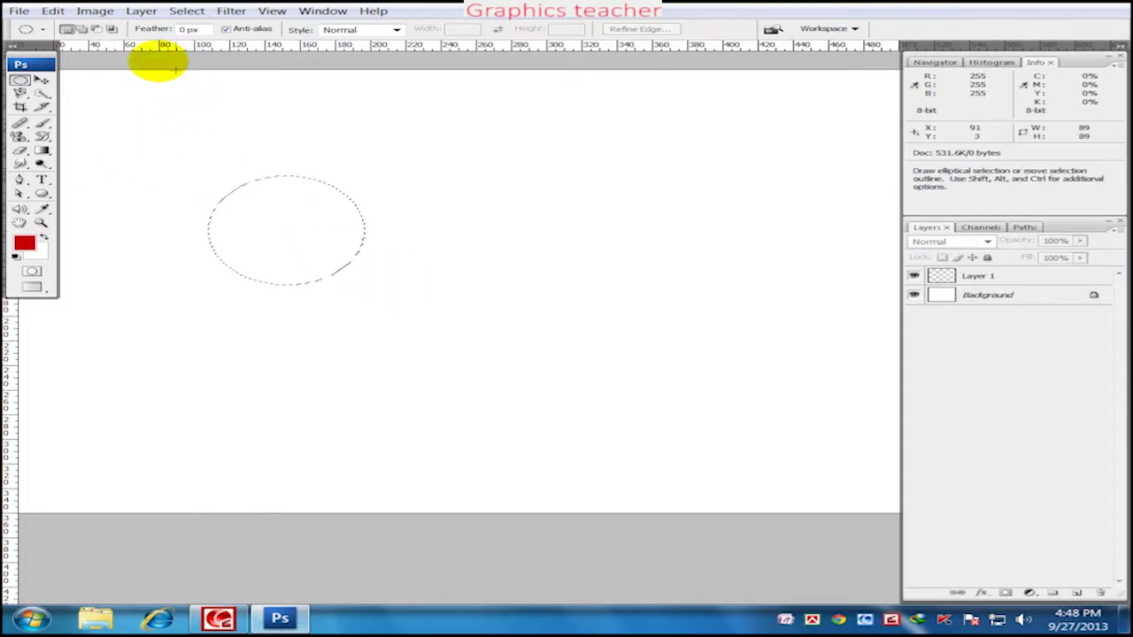
pyautogui.moveTo(298, 150)
pyautogui.mouseDown()
pyautogui.moveTo(464, 284)
pyautogui.moveTo(449, 281)
pyautogui.mouseUp()
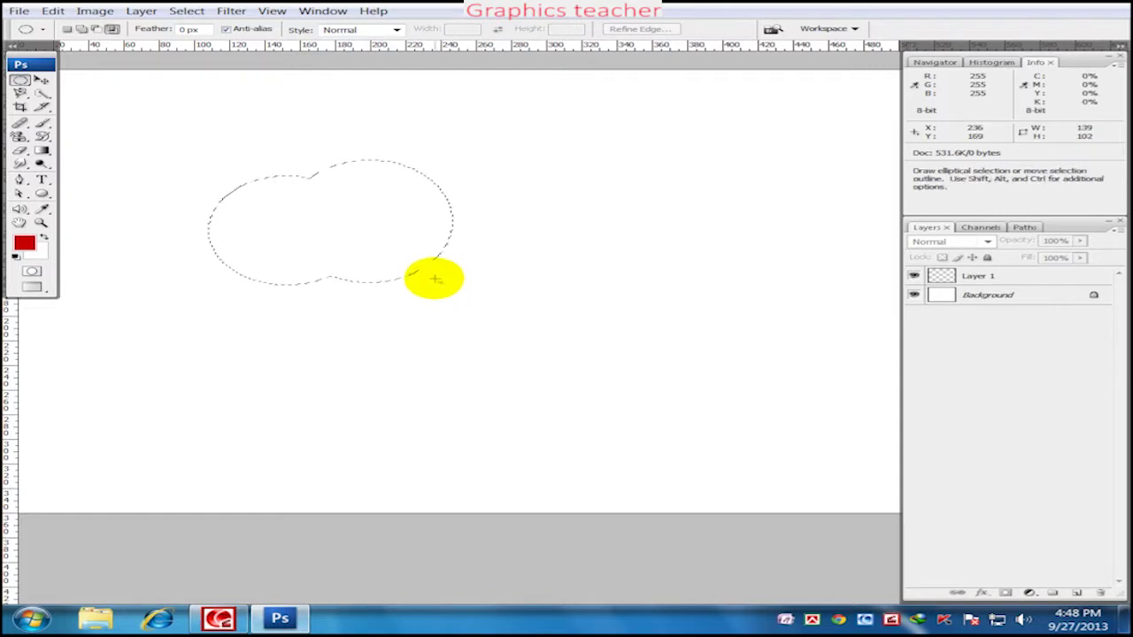
pyautogui.hotkey('ctrl', 'z')
pyautogui.moveTo(310, 162); pyautogui.dragTo(484, 290)
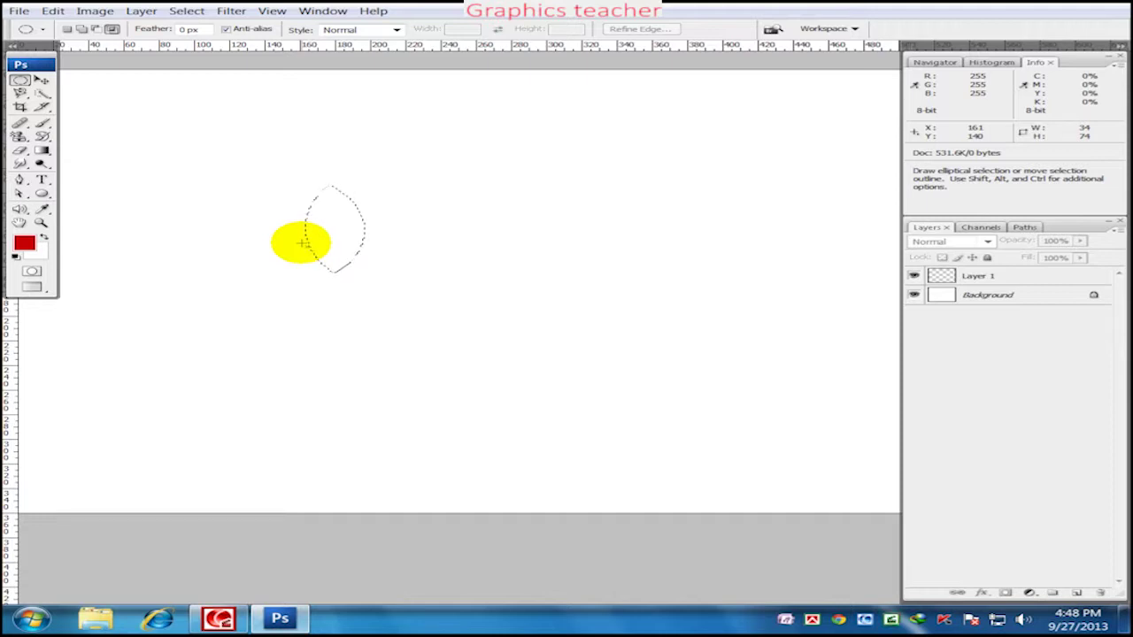
pyautogui.click(302, 244)
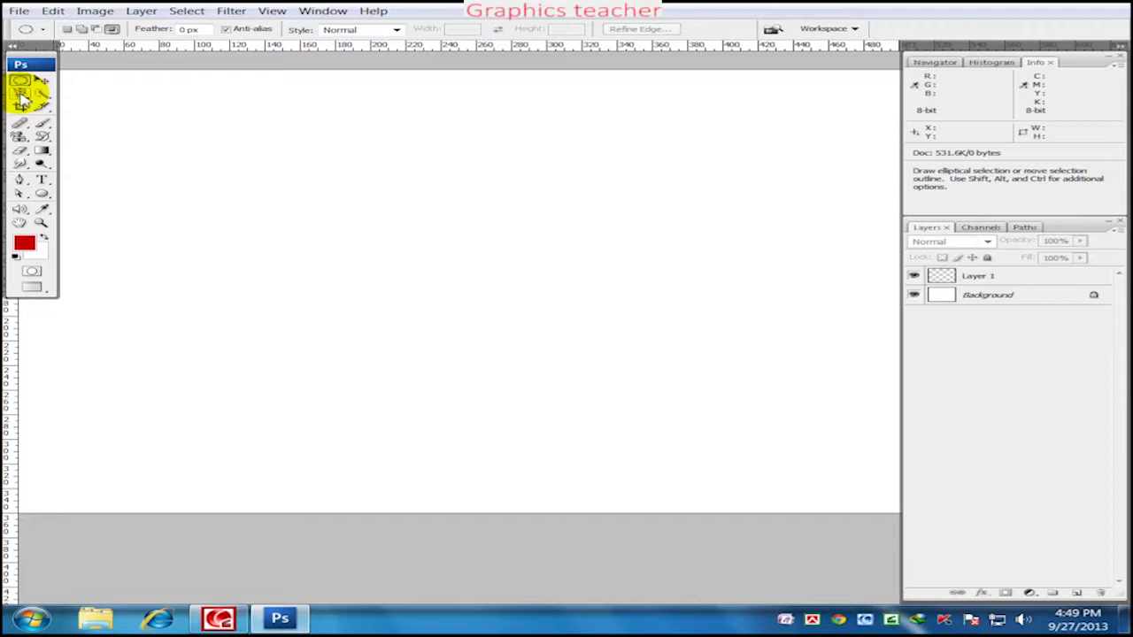
# Draw a circular selection near the top-left after discarding two trial circles
pyautogui.moveTo(222, 209); pyautogui.dragTo(400, 329)
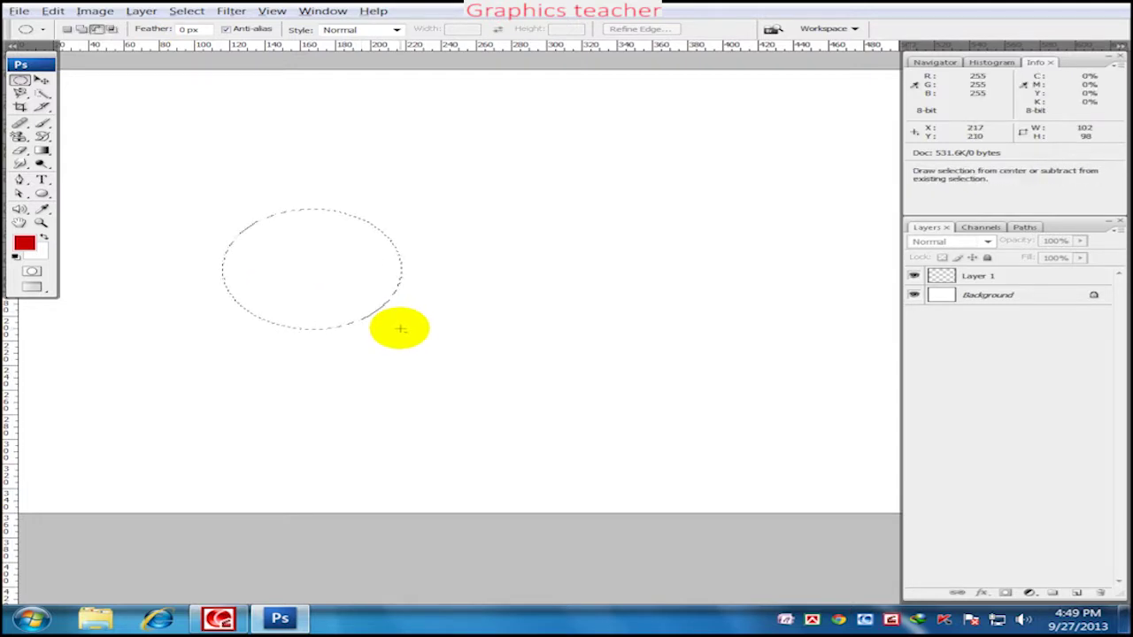
pyautogui.hotkey('ctrl', 'd')
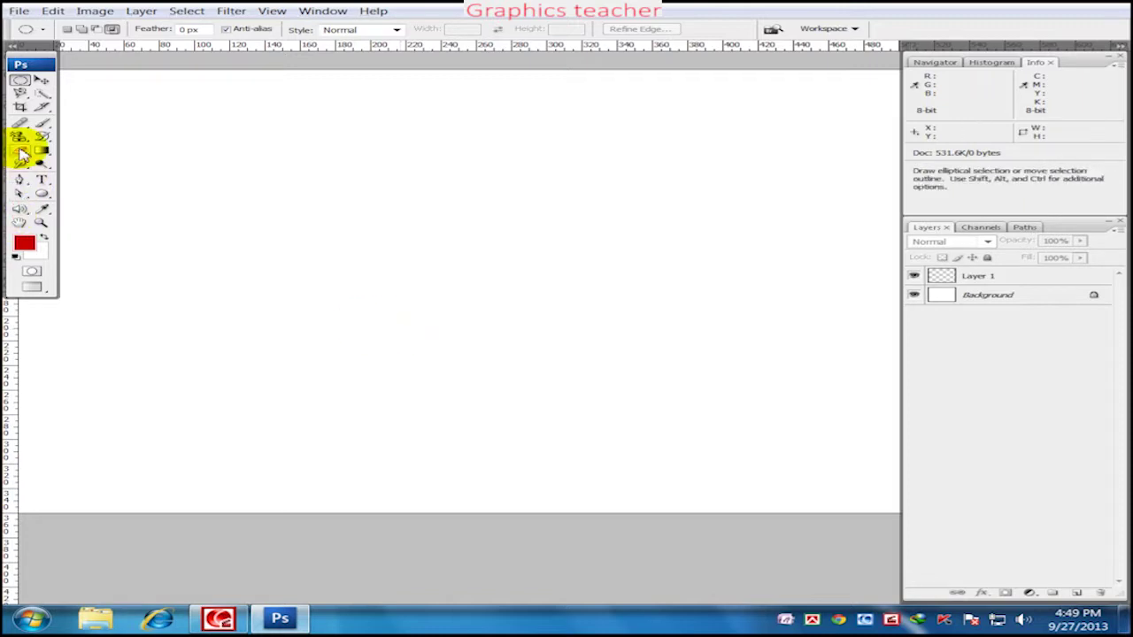
pyautogui.moveTo(137, 172)
pyautogui.mouseDown()
pyautogui.moveTo(243, 290)
pyautogui.moveTo(338, 298)
pyautogui.mouseUp()
pyautogui.click(319, 288)
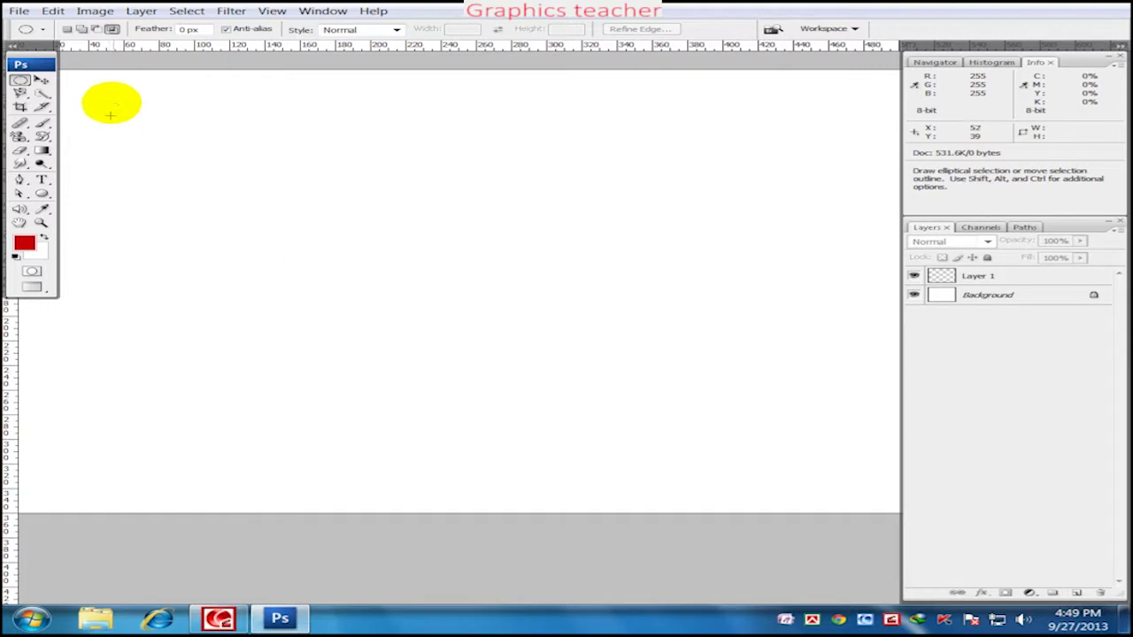
pyautogui.click(84, 30)
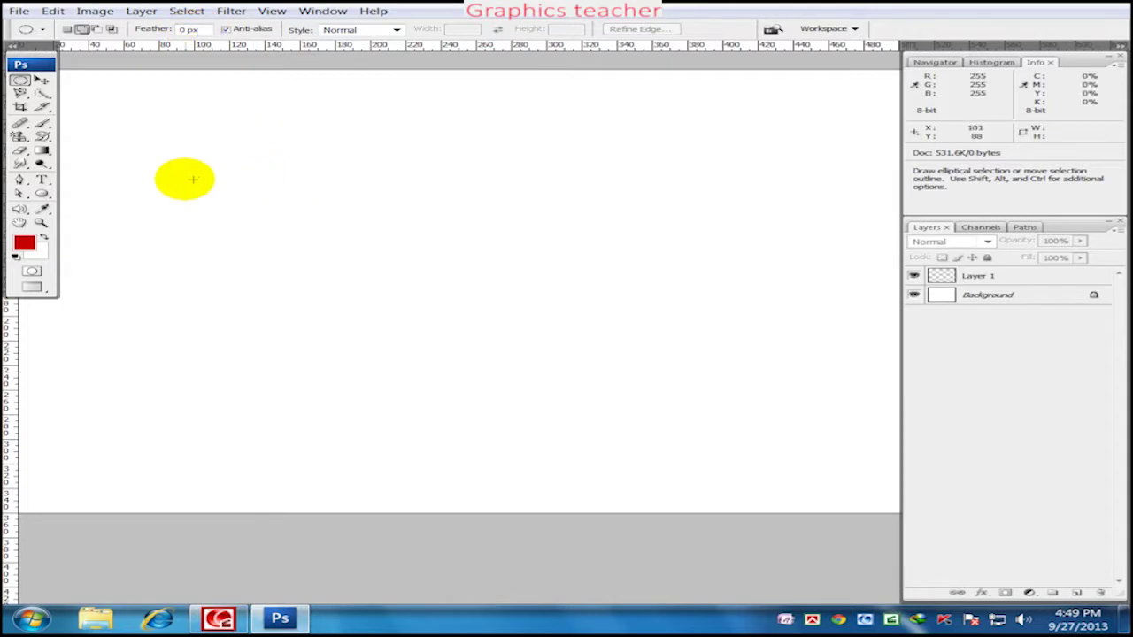
pyautogui.moveTo(167, 183); pyautogui.dragTo(293, 264)
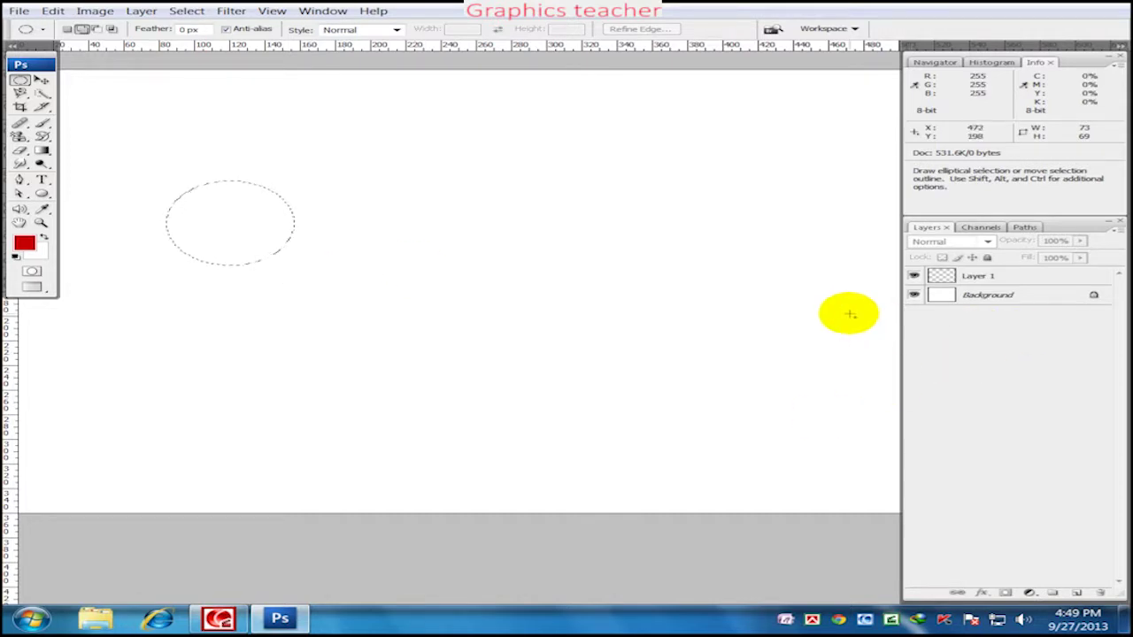
pyautogui.press('alt')
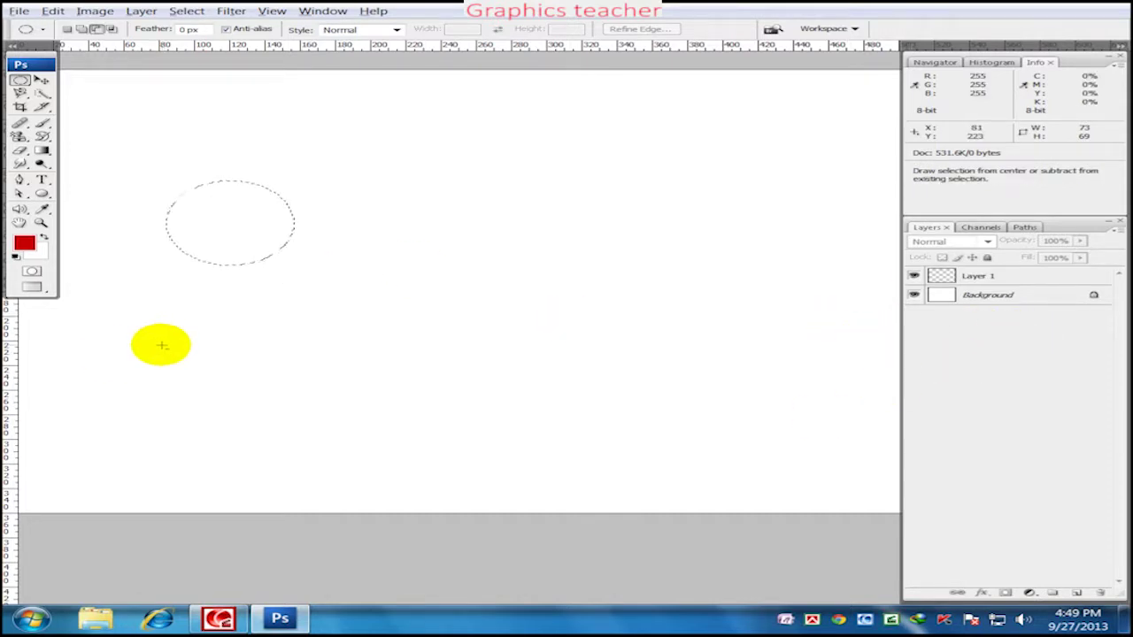
# Fill the circle with red on Layer 1 and nudge it slightly right
pyautogui.click(42, 79)
pyautogui.press('alt')
pyautogui.press('space')
pyautogui.moveTo(295, 94); pyautogui.dragTo(443, 177)
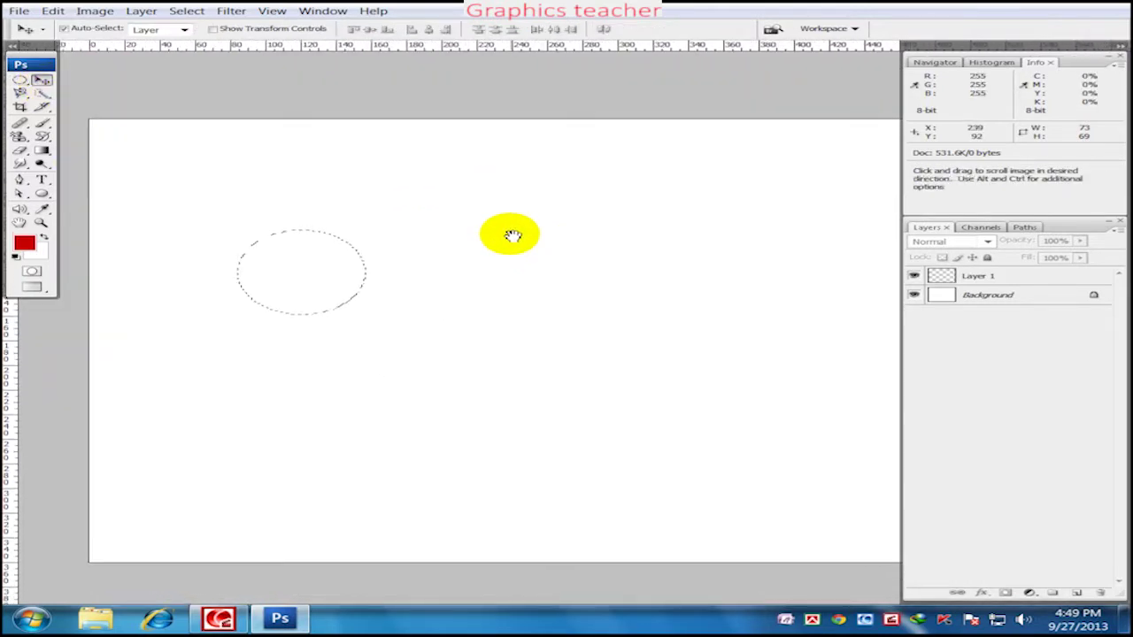
pyautogui.click(1018, 278)
pyautogui.hotkey('alt', 'BackSpace')
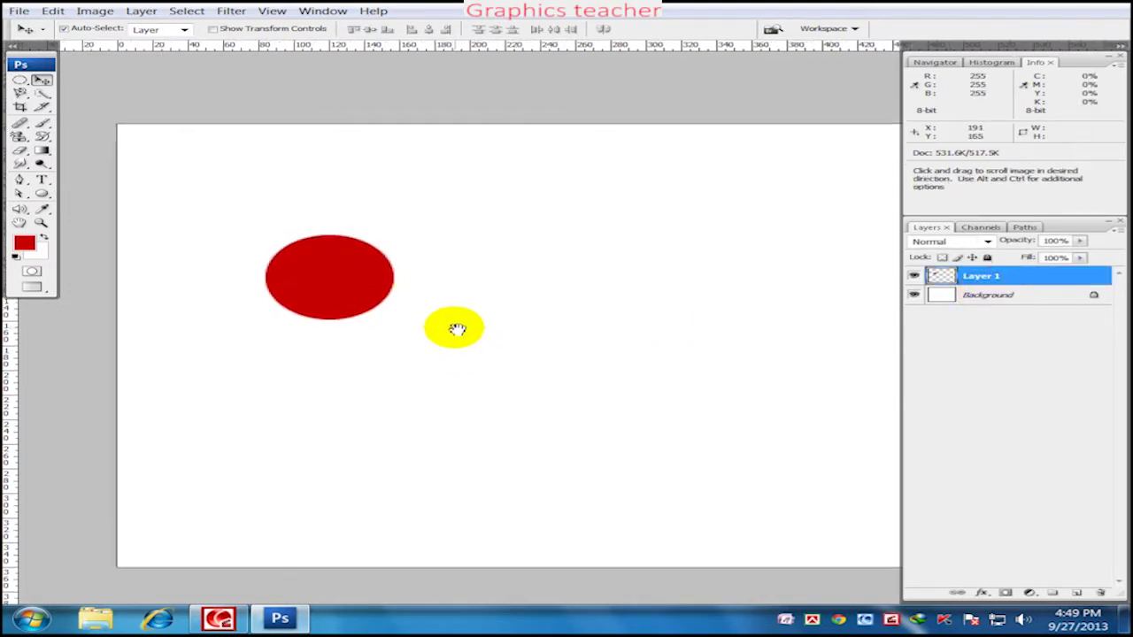
pyautogui.moveTo(311, 271)
pyautogui.mouseDown()
pyautogui.moveTo(423, 237)
pyautogui.moveTo(321, 276)
pyautogui.mouseUp()
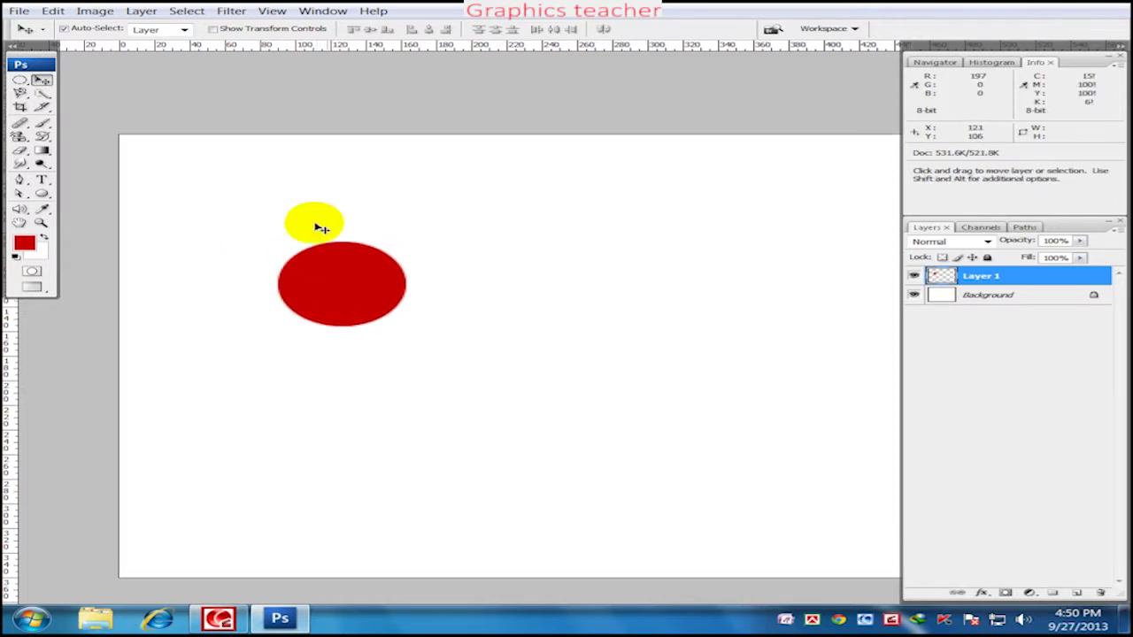
# Fill a 20 px feathered ellipse with red beside the solid circle, then deselect
pyautogui.click(19, 80)
pyautogui.moveTo(202, 33); pyautogui.dragTo(158, 32)
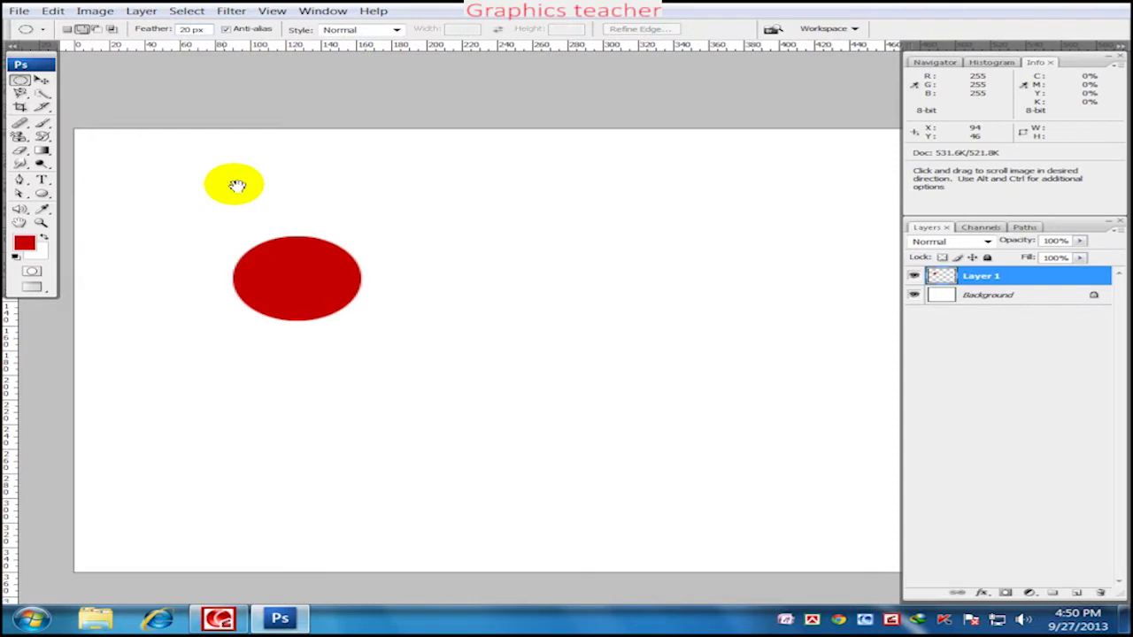
pyautogui.moveTo(401, 245)
pyautogui.mouseDown()
pyautogui.moveTo(511, 301)
pyautogui.moveTo(671, 343)
pyautogui.moveTo(685, 333)
pyautogui.mouseUp()
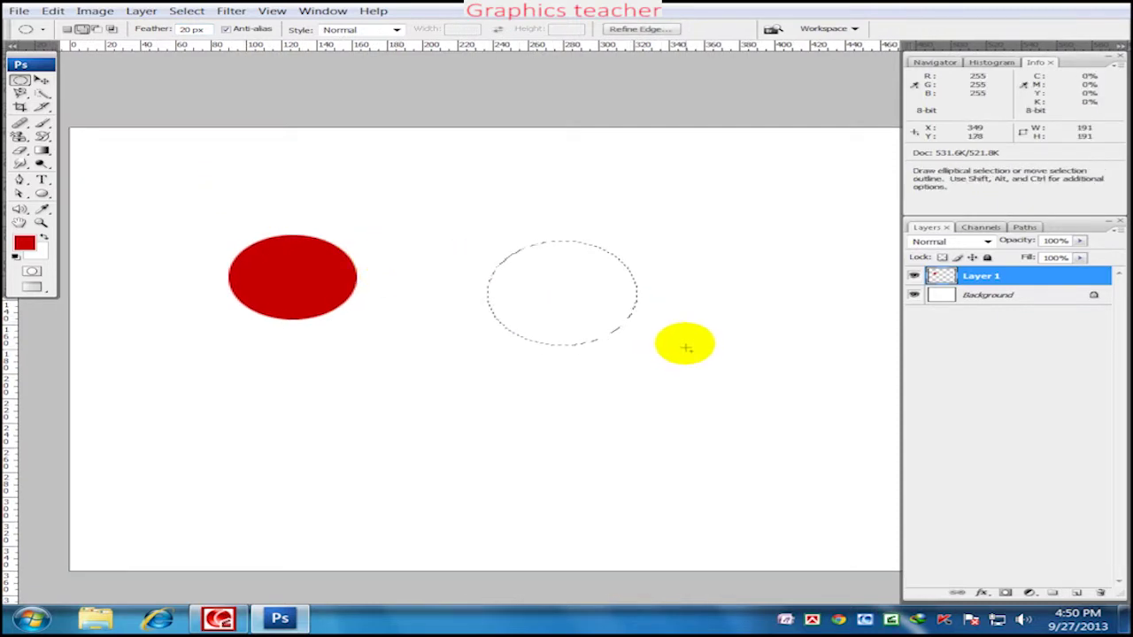
pyautogui.hotkey('alt', 'BackSpace')
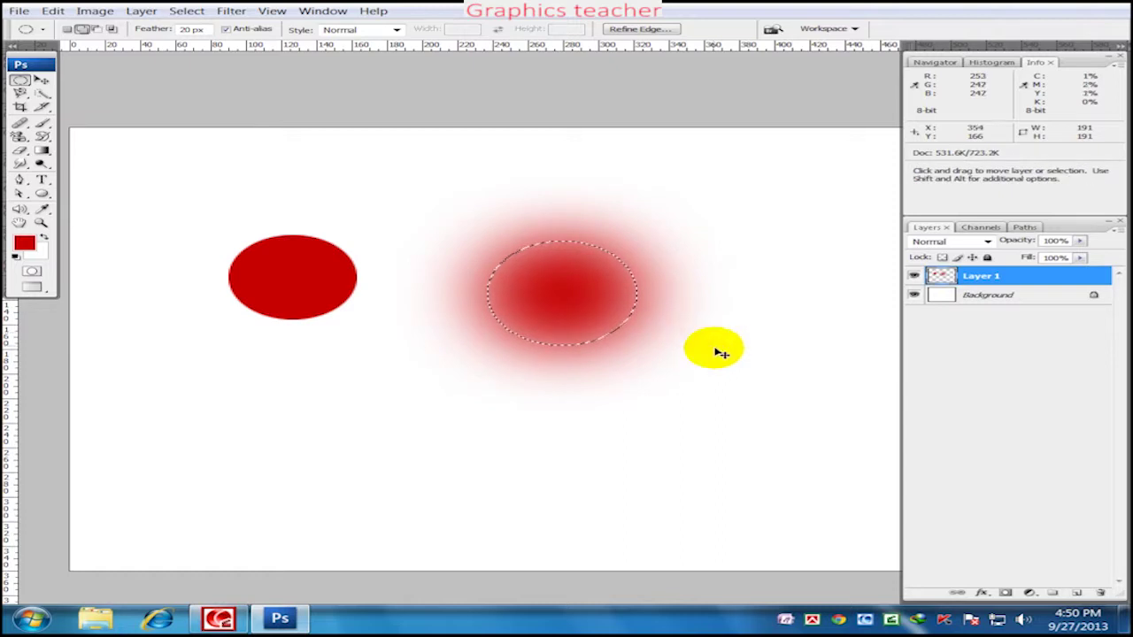
pyautogui.click(718, 348)
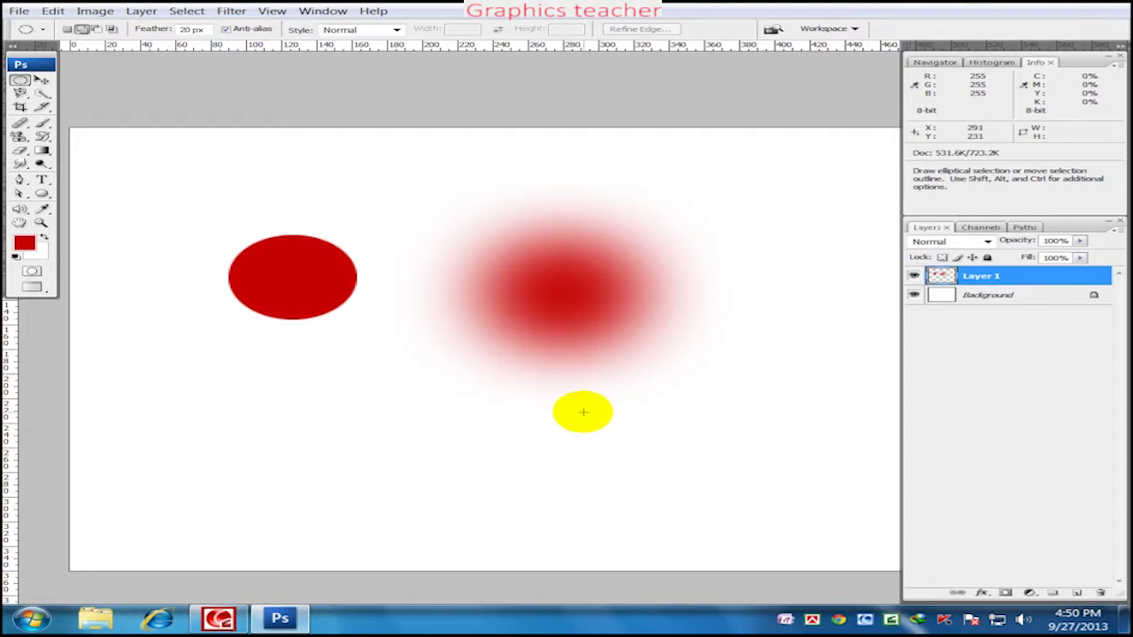
pyautogui.press('f')
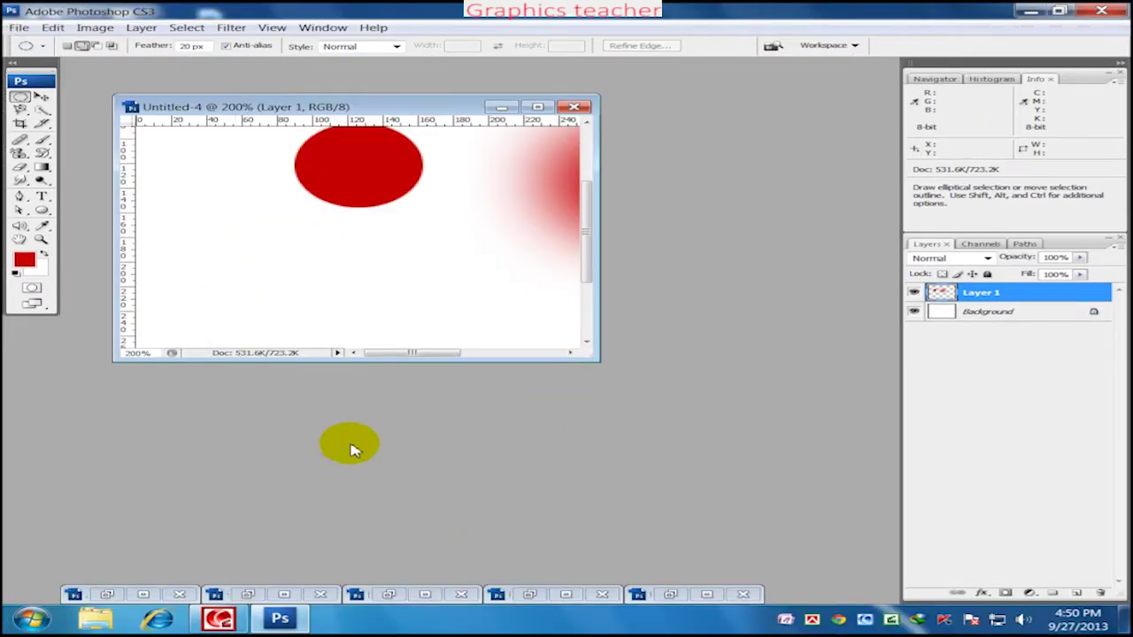
# Close Untitled-3 and Untitled-1 without saving changes
pyautogui.click(531, 595)
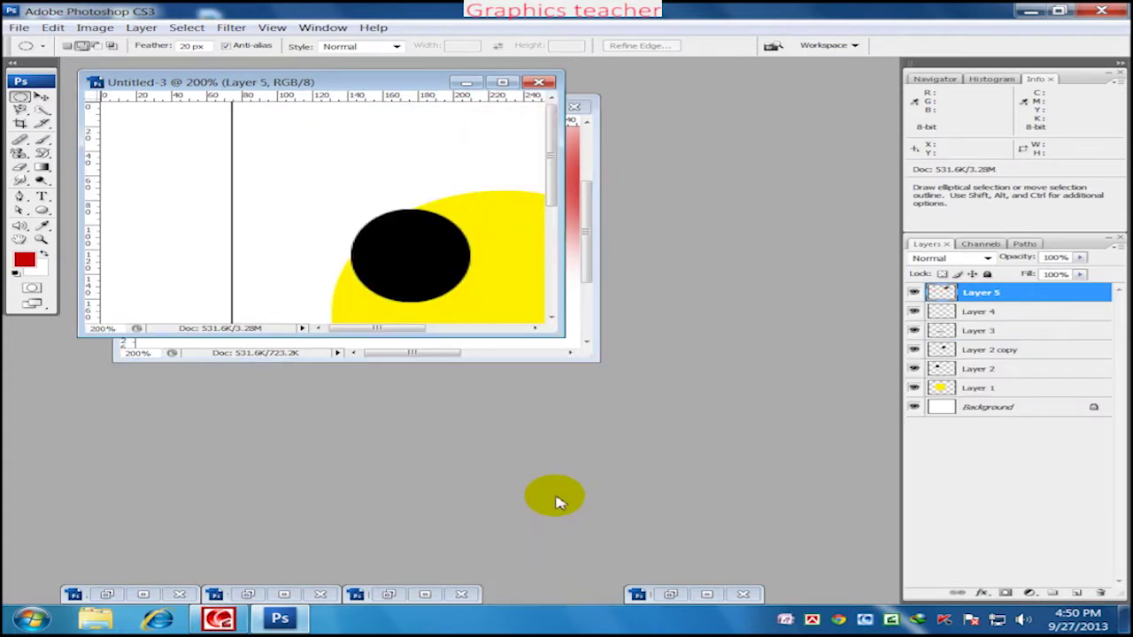
pyautogui.click(540, 83)
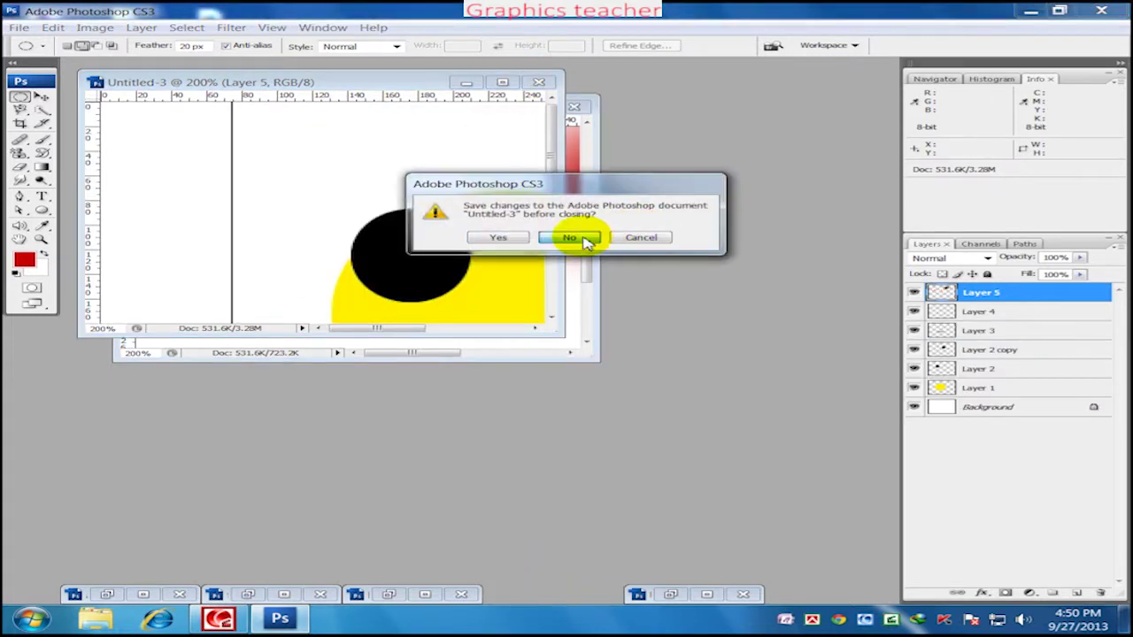
pyautogui.click(576, 238)
pyautogui.click(673, 595)
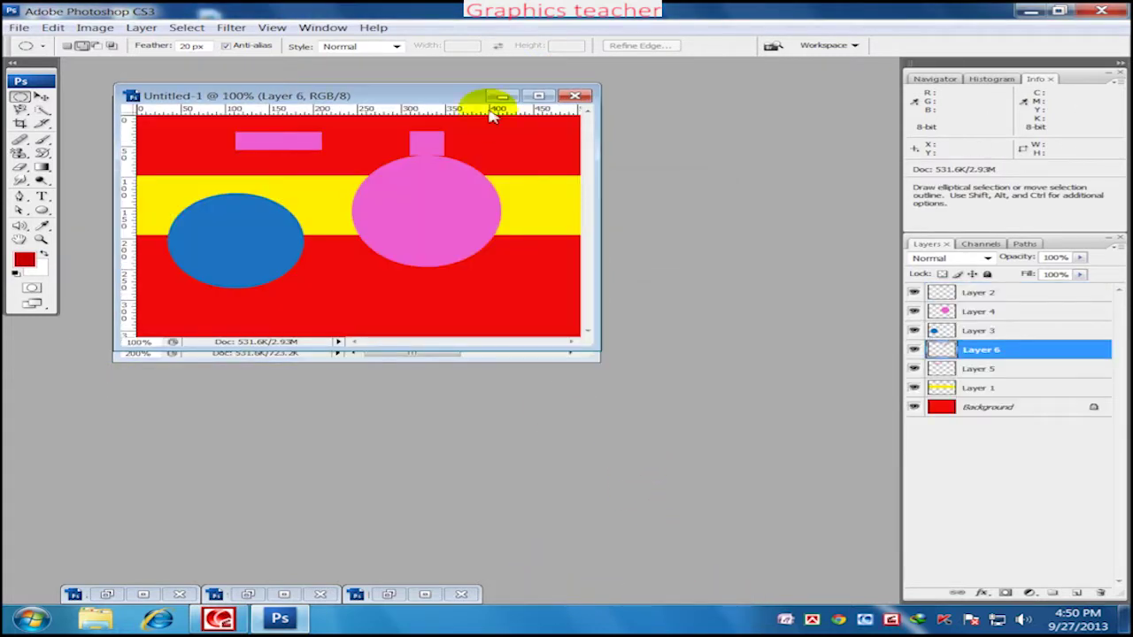
pyautogui.click(574, 95)
pyautogui.click(570, 239)
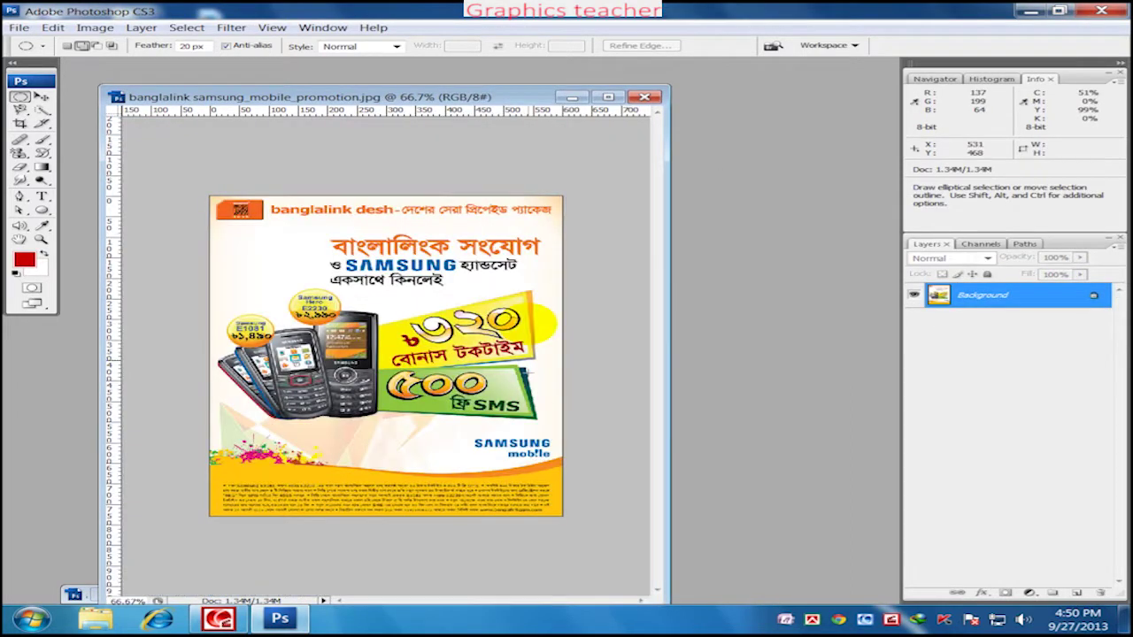
# Close the banglalink Samsung promotion unsaved and restore attractive_reactiv_visual.jpg
pyautogui.click(379, 595)
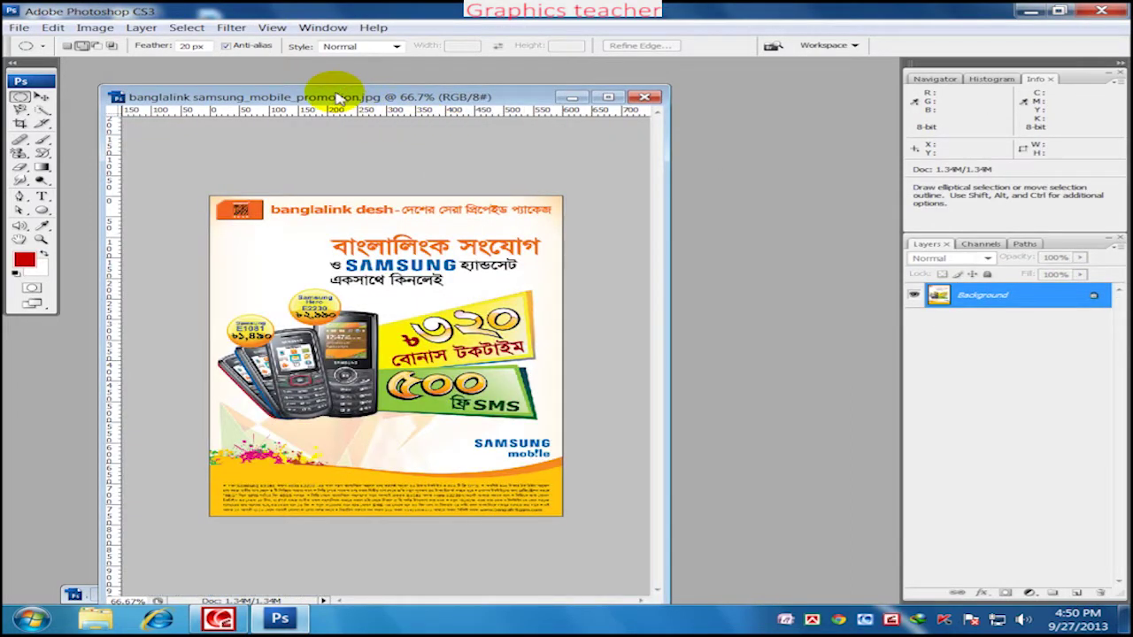
pyautogui.moveTo(342, 101); pyautogui.dragTo(594, 89)
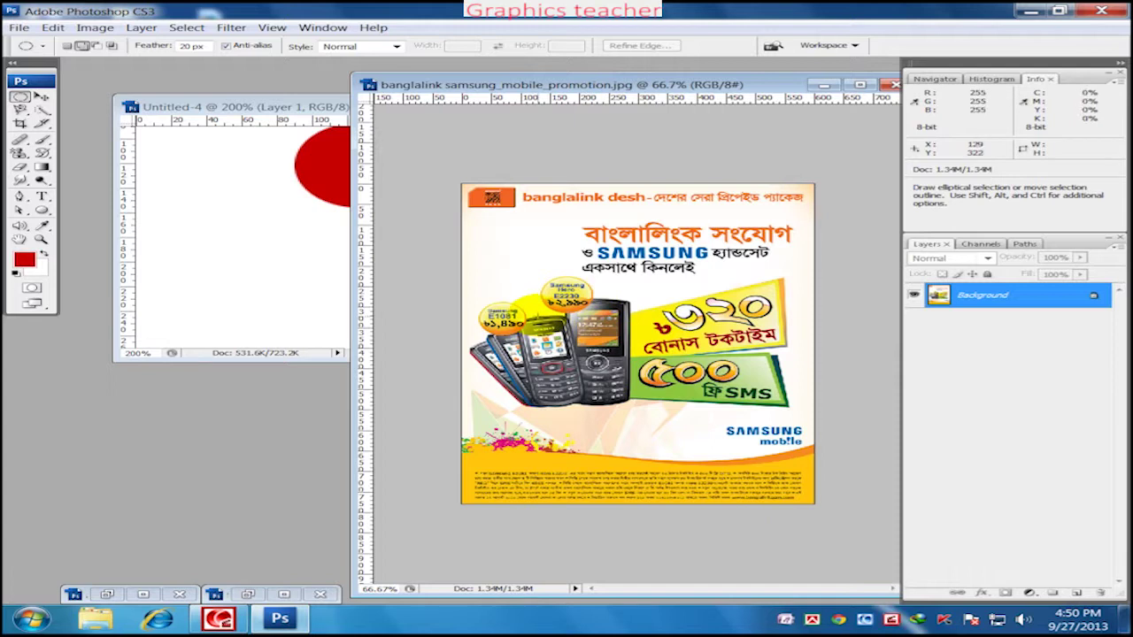
pyautogui.click(894, 84)
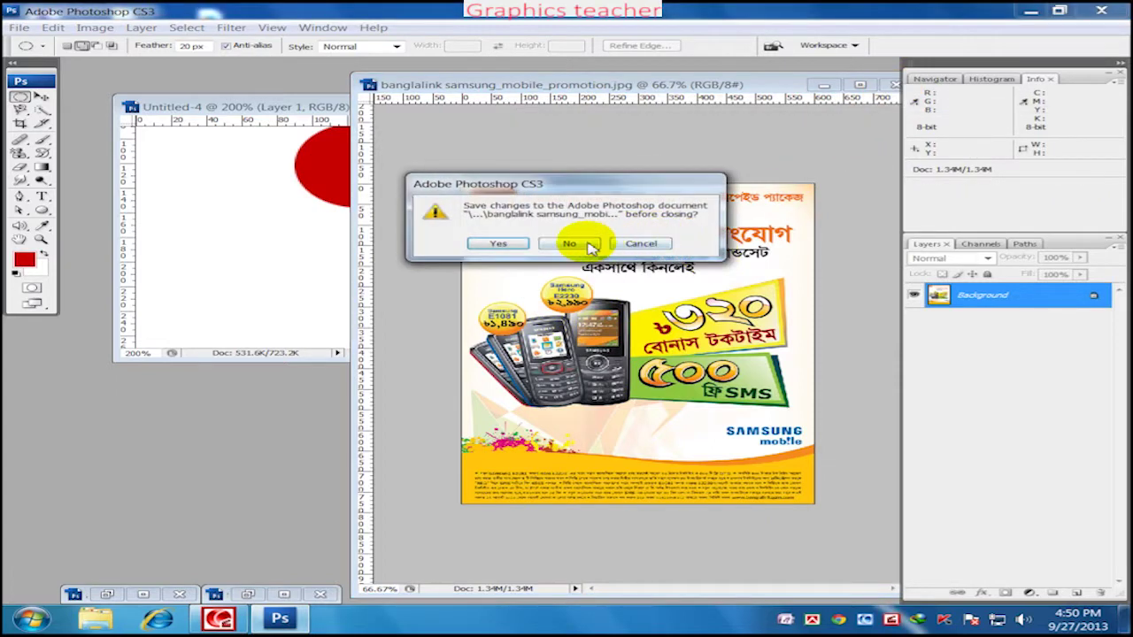
pyautogui.click(570, 244)
pyautogui.click(135, 596)
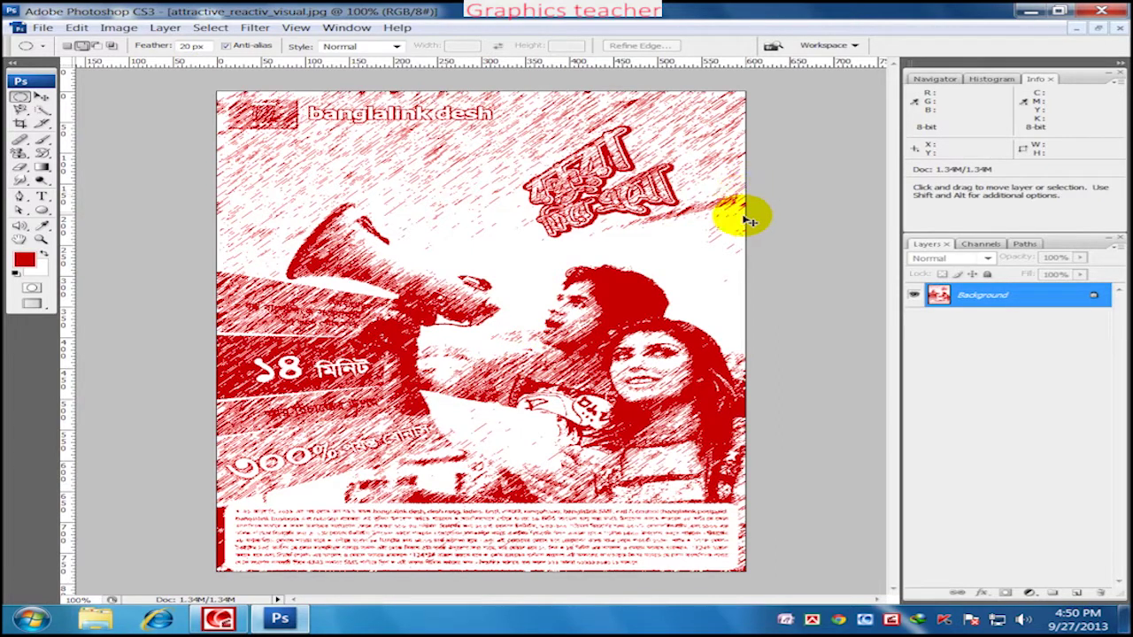
# Undo the red sketch filter on the poster and arrange it beside Untitled-4
pyautogui.hotkey('ctrl', 'z')
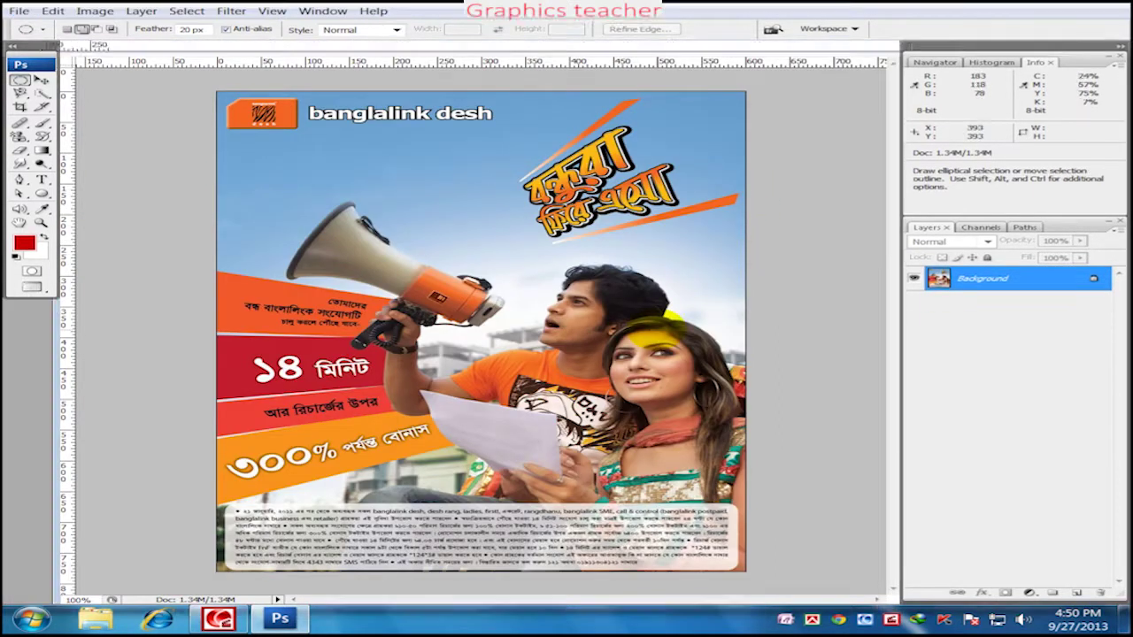
pyautogui.moveTo(366, 103); pyautogui.dragTo(625, 73)
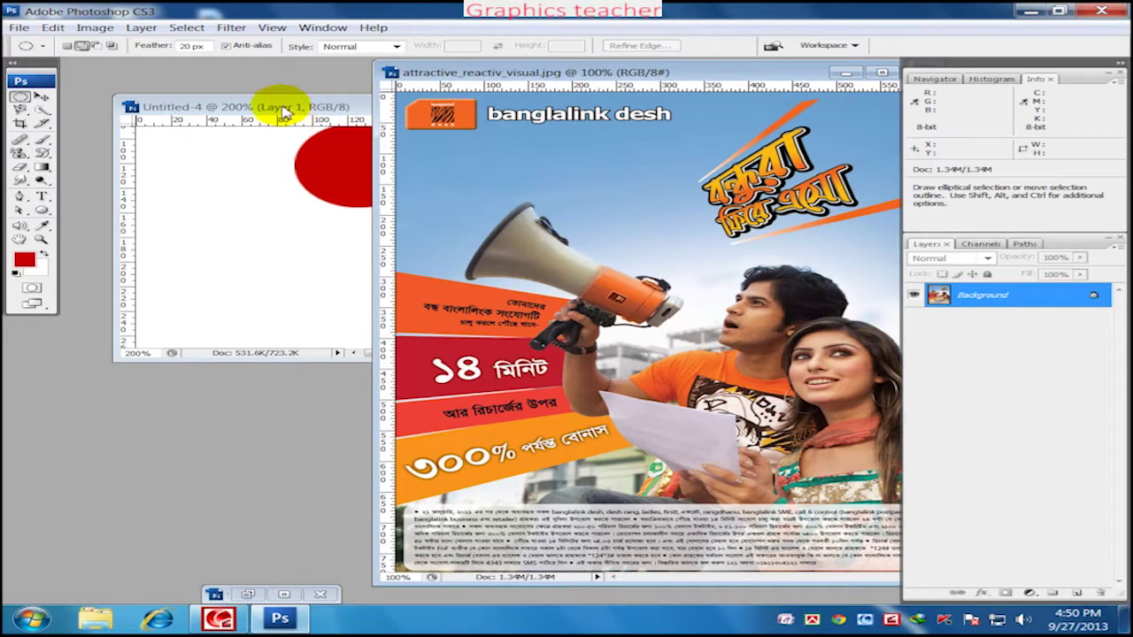
pyautogui.moveTo(278, 101); pyautogui.dragTo(232, 110)
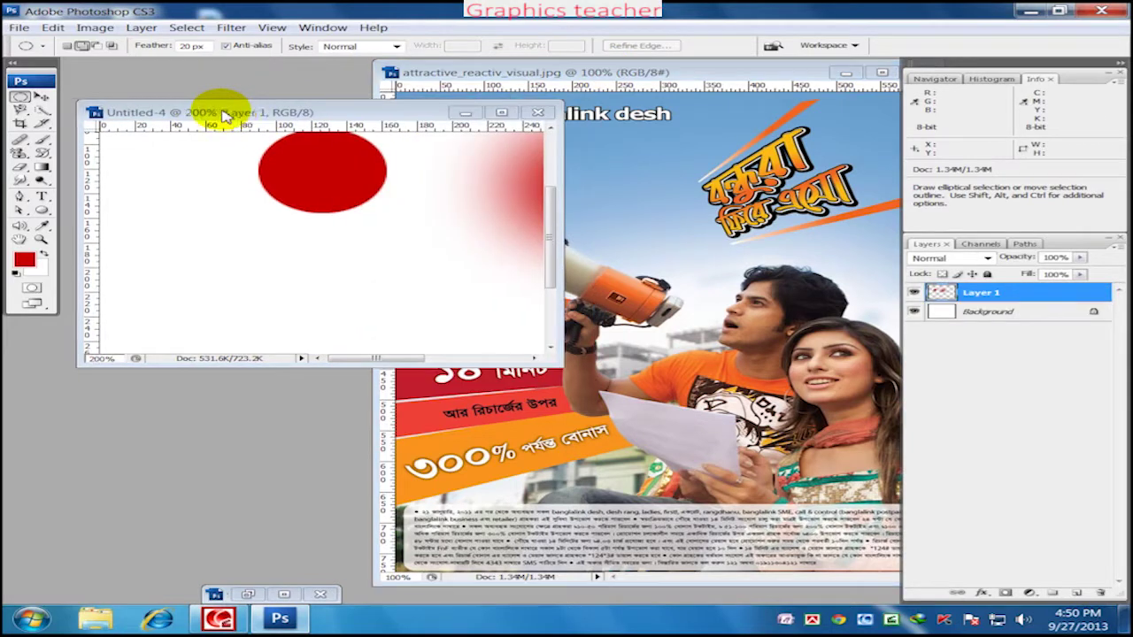
pyautogui.click(584, 72)
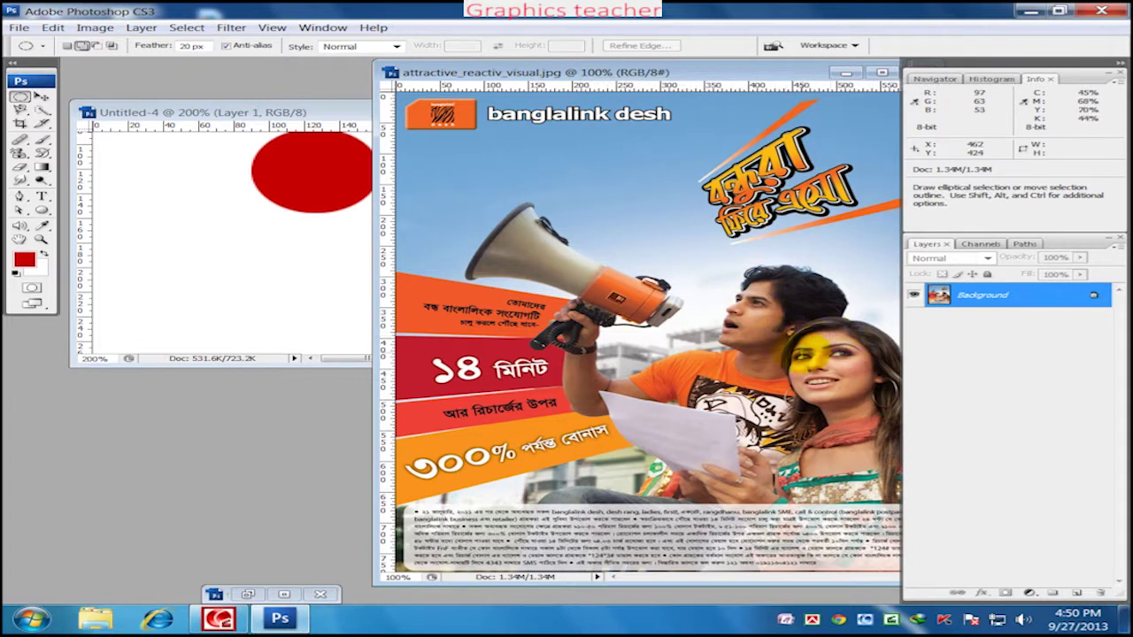
# With 0 px feather, select the woman's face in a circle and drag it into Untitled-4
pyautogui.doubleClick(210, 49)
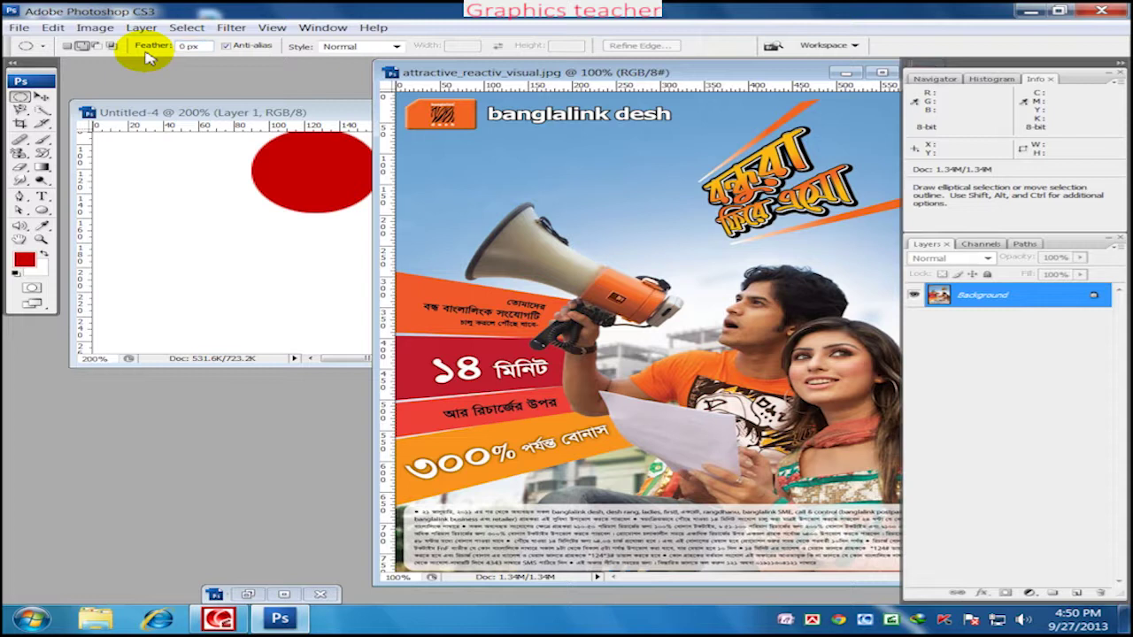
pyautogui.moveTo(766, 312); pyautogui.dragTo(863, 394)
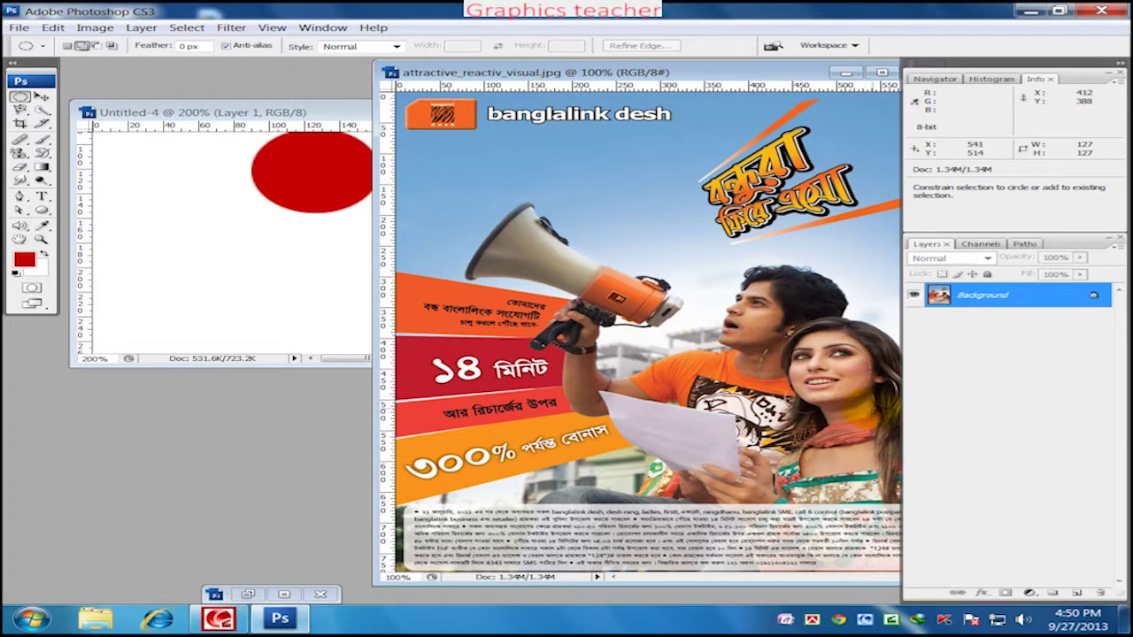
pyautogui.click(41, 96)
pyautogui.moveTo(822, 376); pyautogui.dragTo(239, 285)
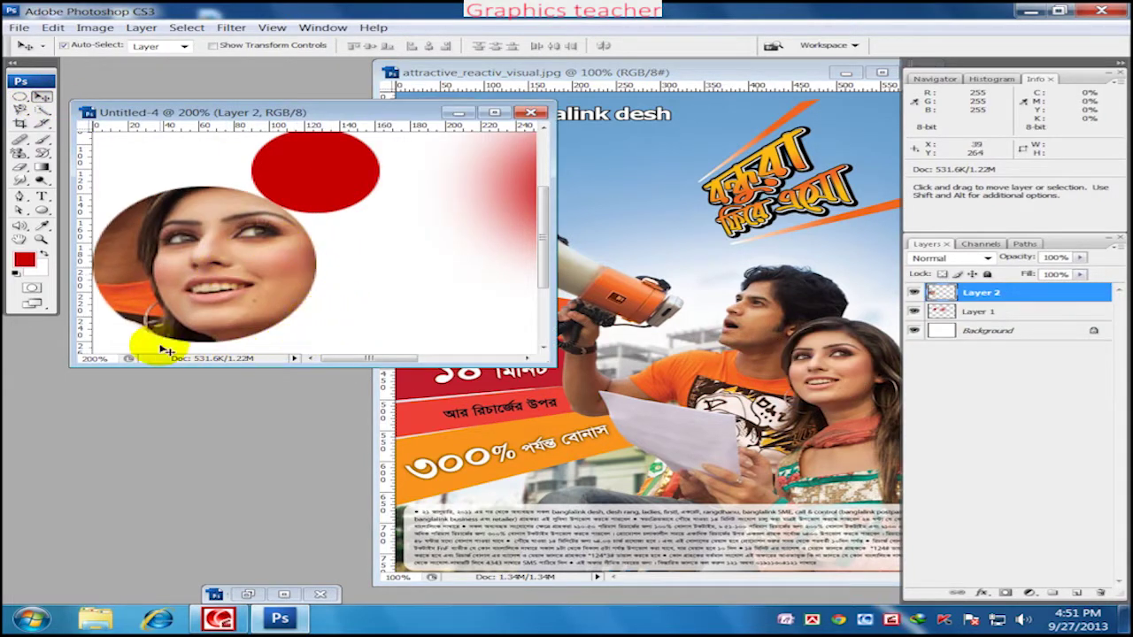
pyautogui.click(627, 354)
# Copy a 20 px feathered oval of the woman's head into Untitled-4 as Layer 3
pyautogui.click(20, 96)
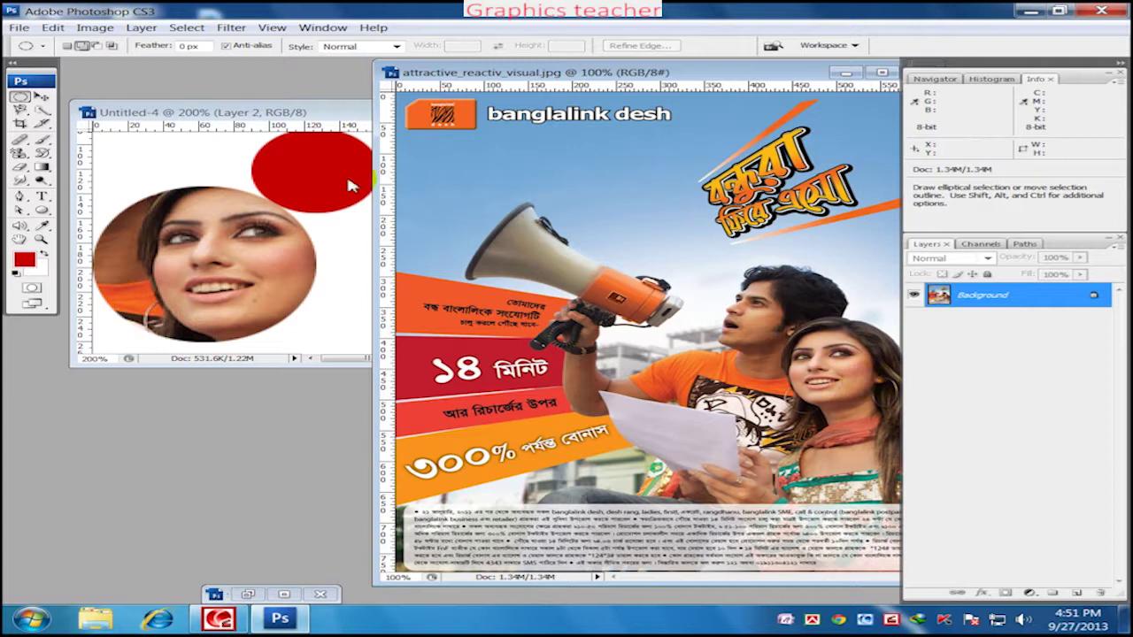
pyautogui.doubleClick(190, 46)
pyautogui.write('20')
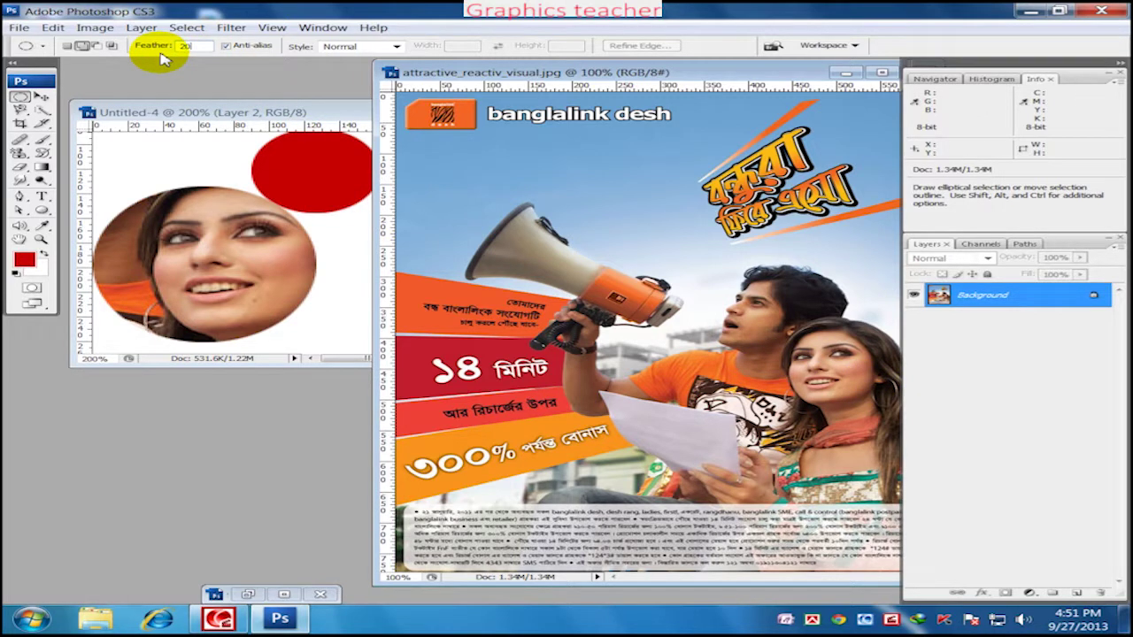
pyautogui.moveTo(748, 323); pyautogui.dragTo(881, 413)
pyautogui.click(161, 160)
pyautogui.click(41, 96)
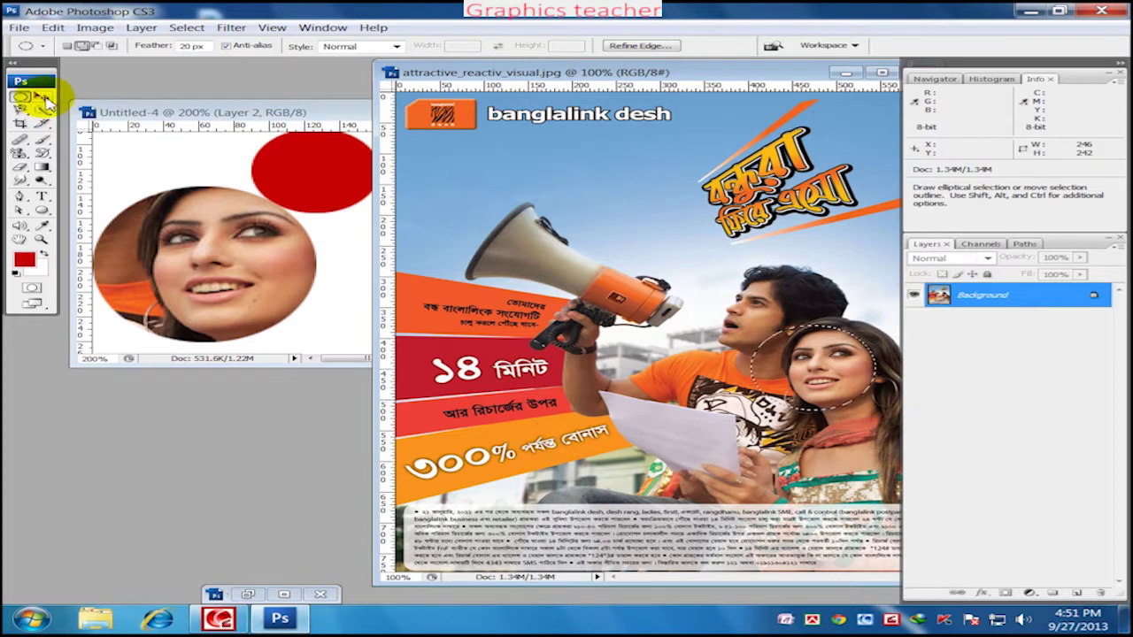
pyautogui.moveTo(809, 376)
pyautogui.mouseDown()
pyautogui.moveTo(416, 360)
pyautogui.moveTo(346, 310)
pyautogui.moveTo(660, 332)
pyautogui.mouseUp()
# Hide the red circle layer, nudge the feathered head up, and move the round face photo up-right
pyautogui.click(915, 330)
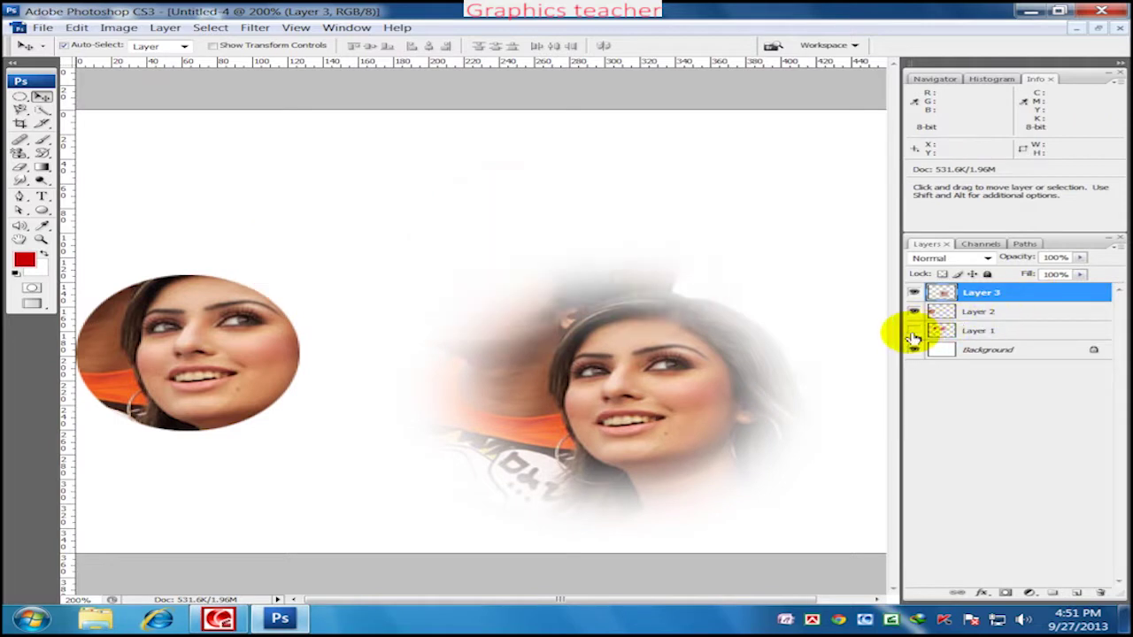
pyautogui.moveTo(660, 390); pyautogui.dragTo(671, 328)
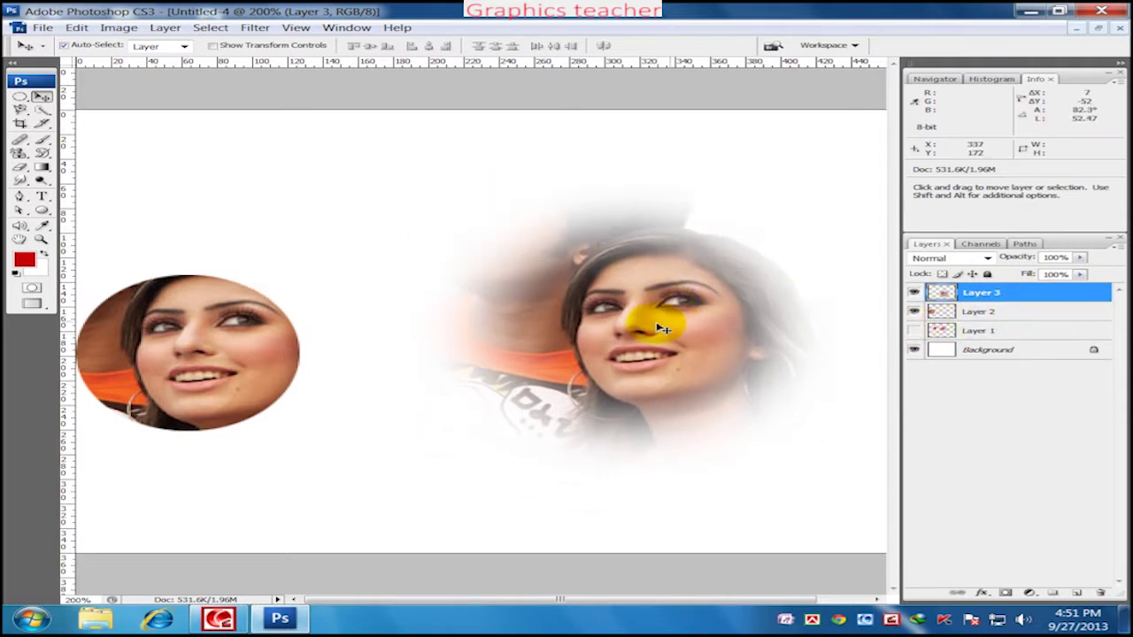
pyautogui.click(255, 329)
pyautogui.rightClick(270, 346)
pyautogui.click(294, 340)
pyautogui.moveTo(270, 345); pyautogui.dragTo(313, 274)
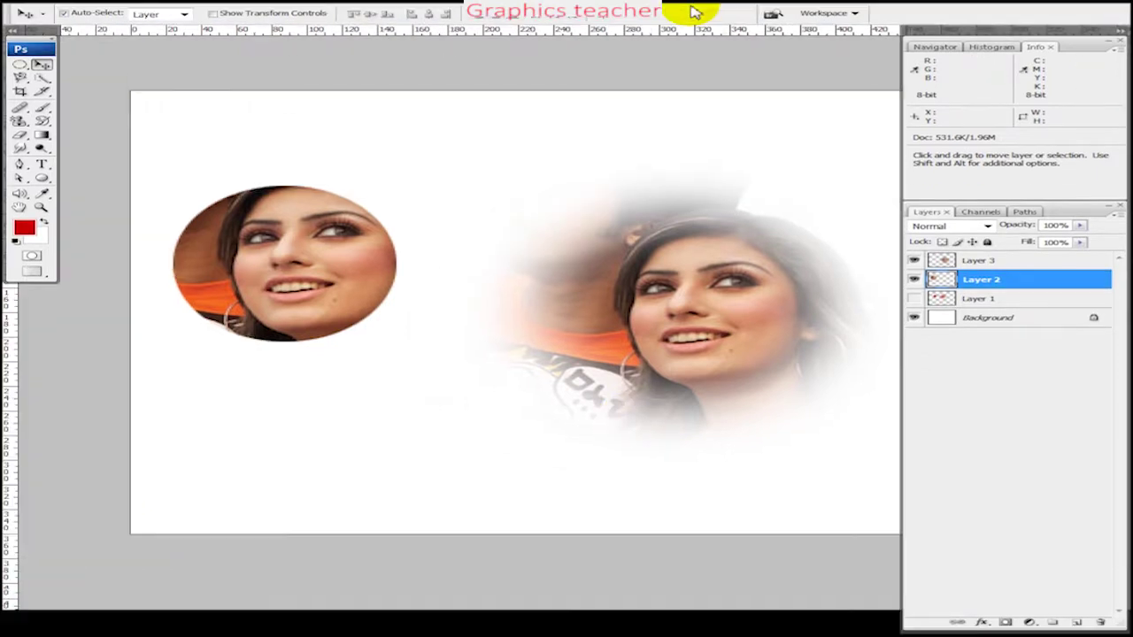
# Restore Untitled-4, bring the advertisement photo forward and deselect everything
pyautogui.click(1098, 28)
pyautogui.click(847, 245)
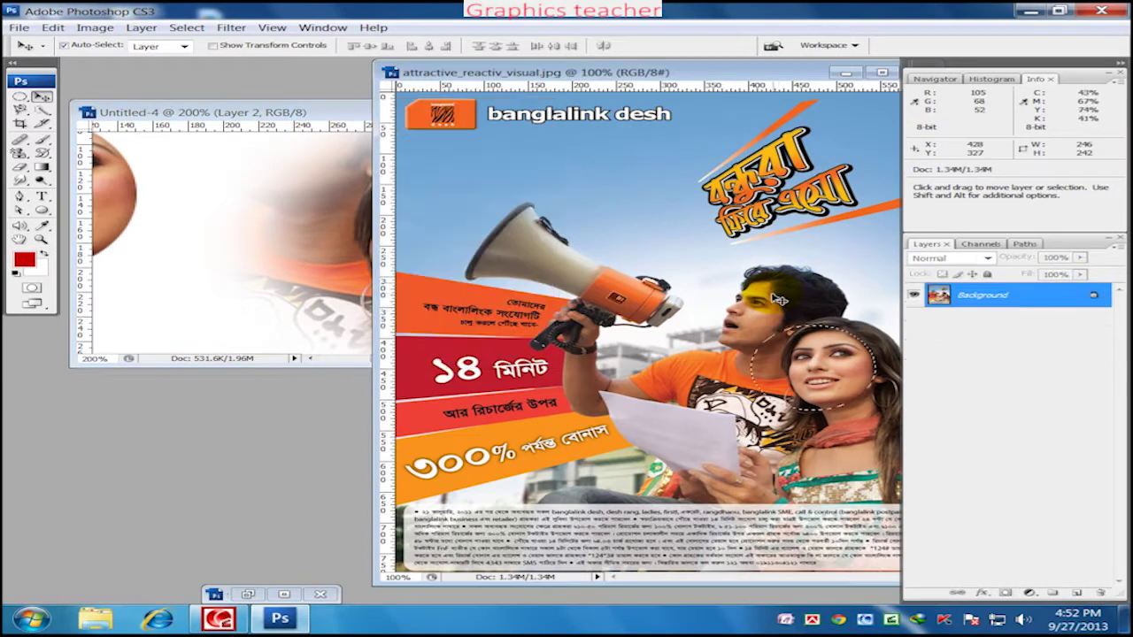
pyautogui.hotkey('ctrl', 'd')
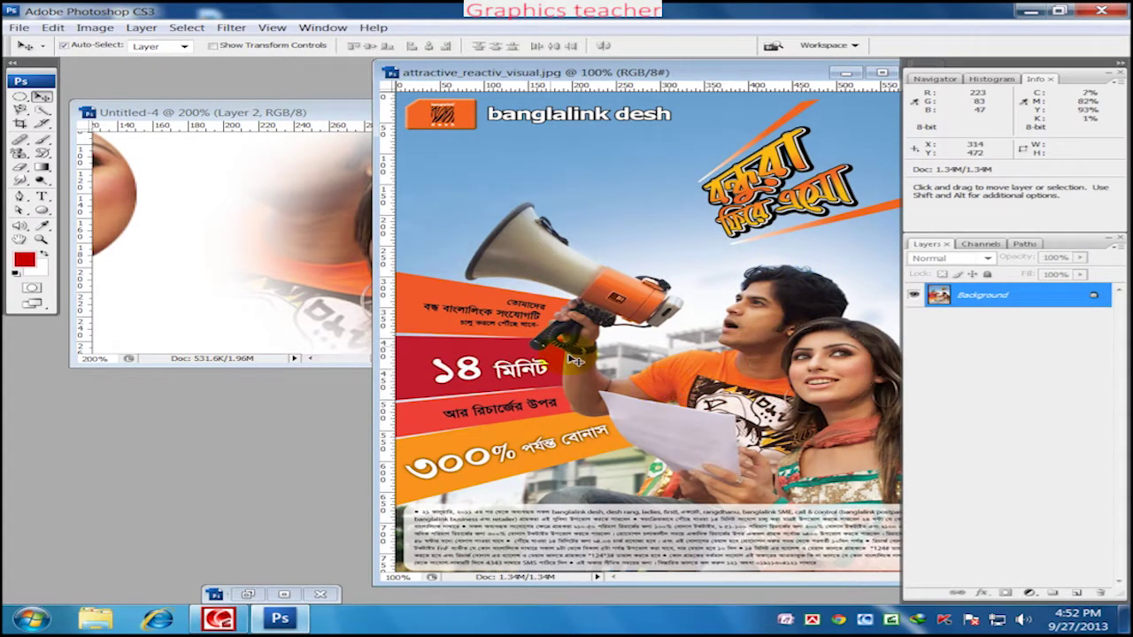
# Test heavily feathered oval selections near the man's head and over the couple, then deselect
pyautogui.click(20, 96)
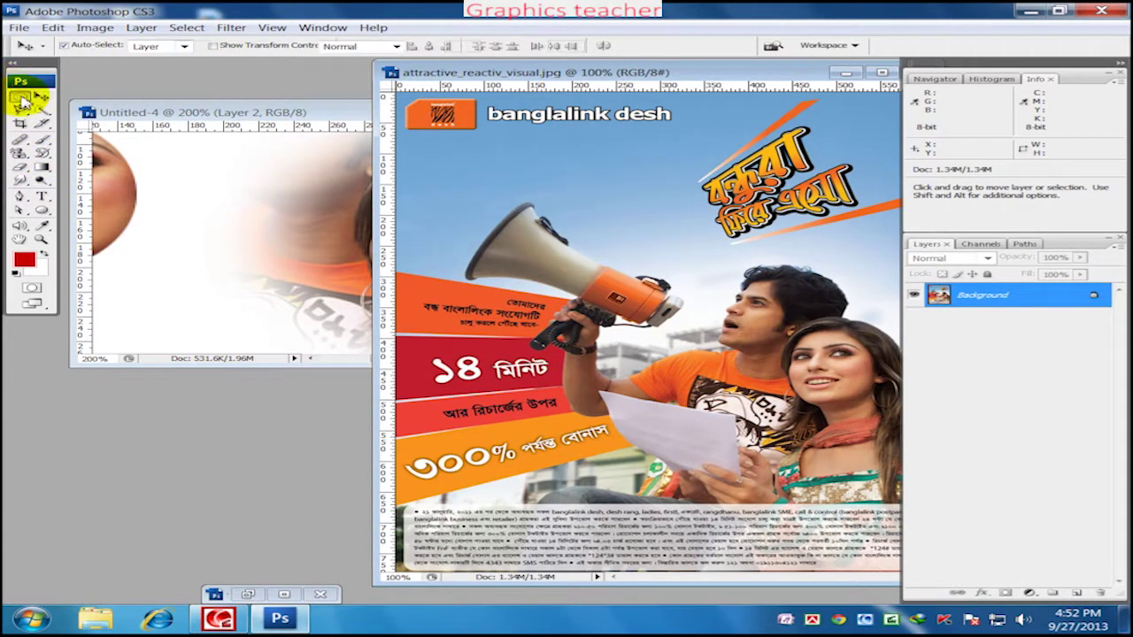
pyautogui.doubleClick(191, 46)
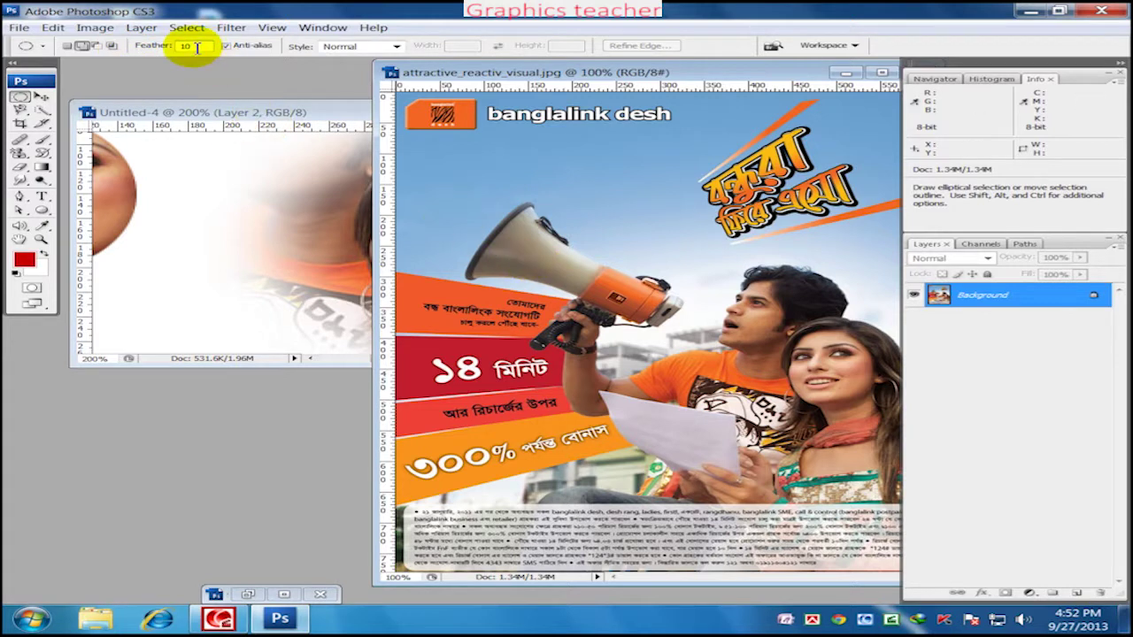
pyautogui.write('0')
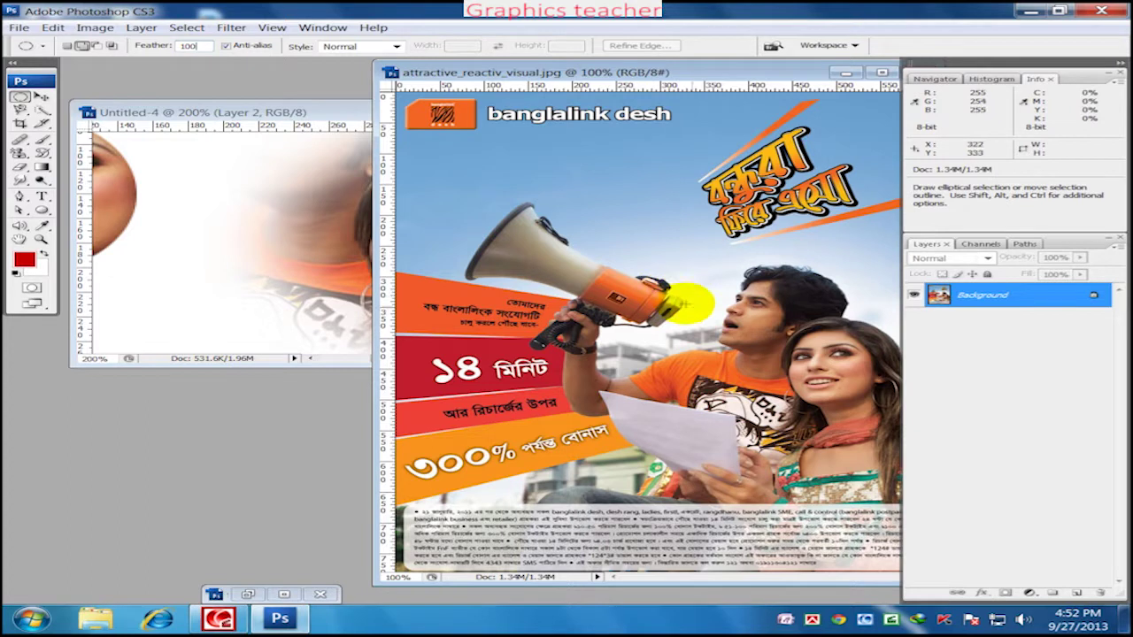
pyautogui.moveTo(699, 308)
pyautogui.mouseDown()
pyautogui.moveTo(800, 359)
pyautogui.moveTo(776, 360)
pyautogui.mouseUp()
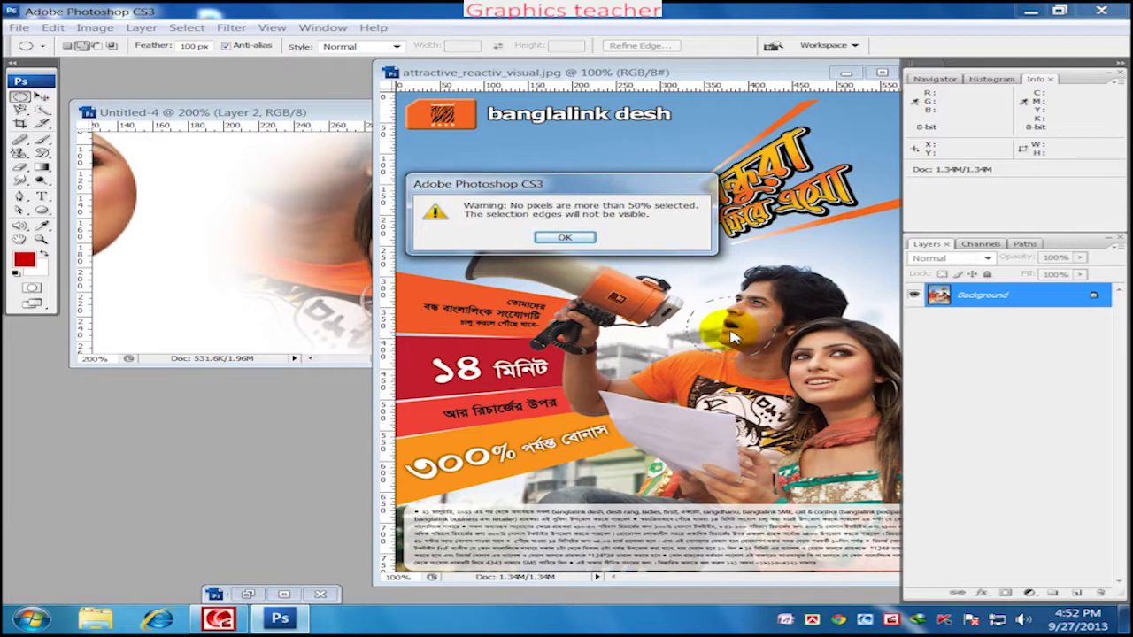
pyautogui.click(585, 241)
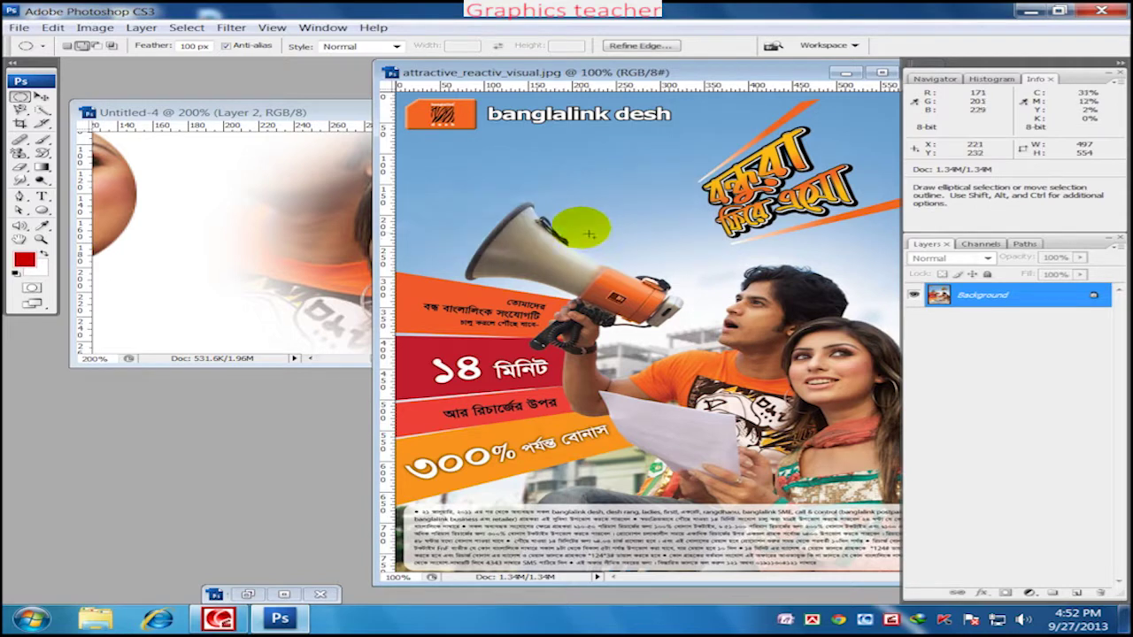
pyautogui.moveTo(828, 416); pyautogui.dragTo(899, 487)
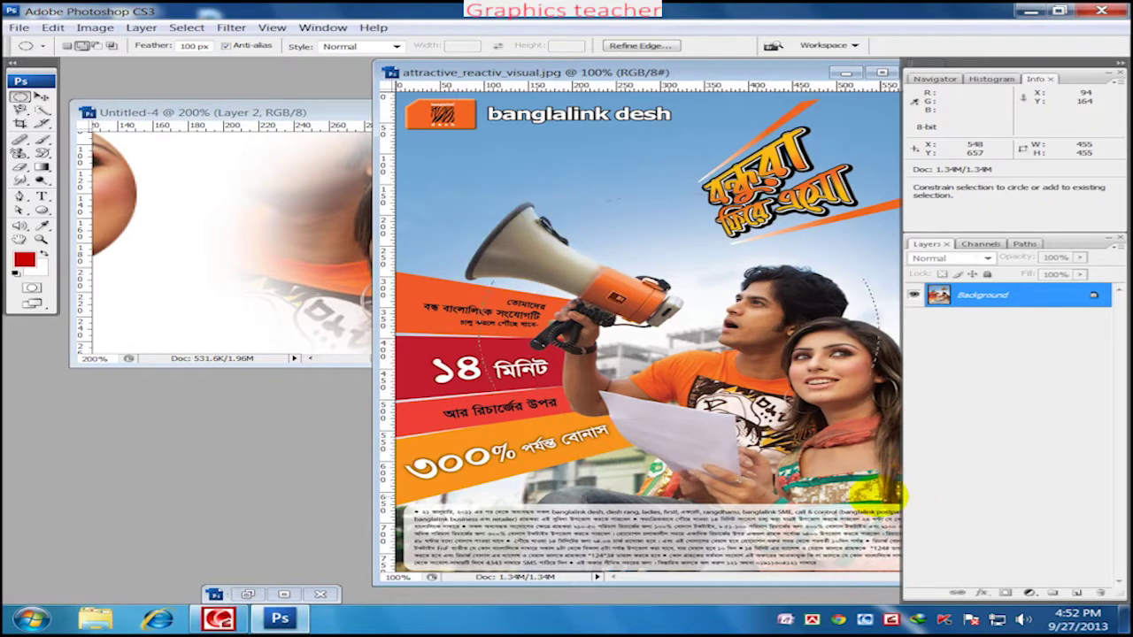
pyautogui.moveTo(898, 487); pyautogui.dragTo(709, 481)
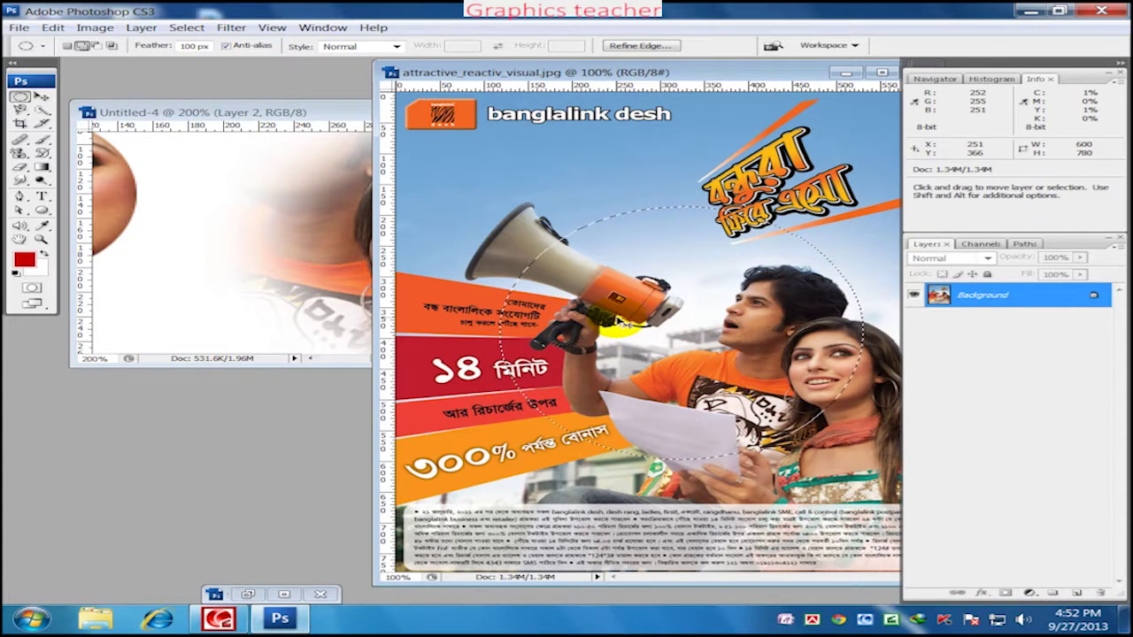
pyautogui.click(559, 319)
# Compare with Untitled-4, then draw another 100 px feathered oval around the man's head
pyautogui.click(266, 113)
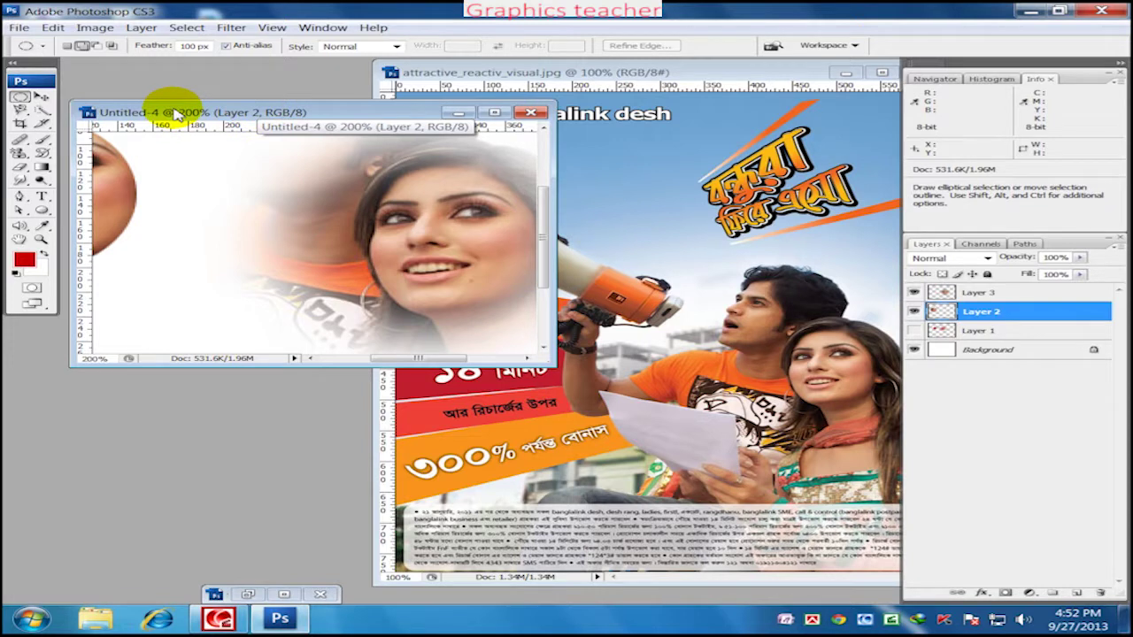
pyautogui.click(526, 71)
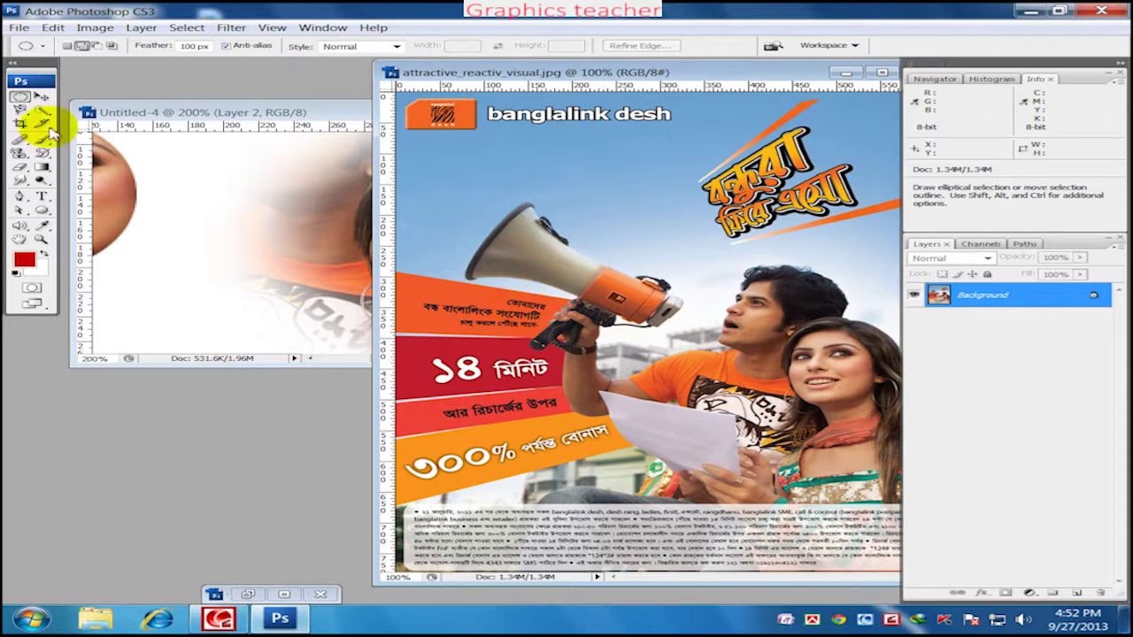
pyautogui.moveTo(671, 220); pyautogui.dragTo(823, 356)
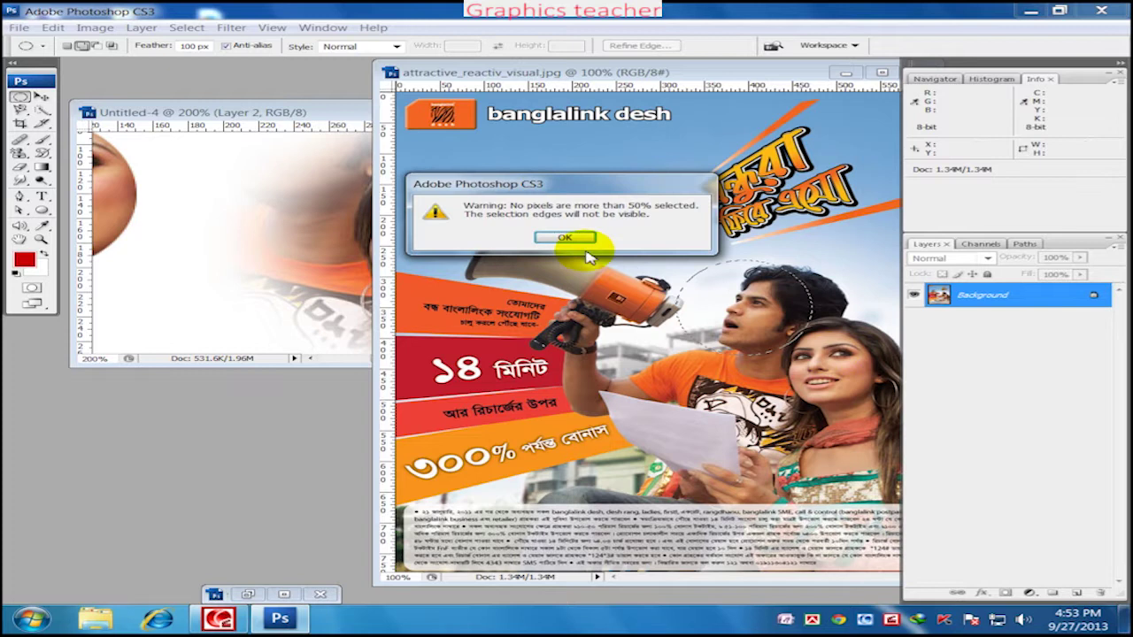
pyautogui.click(567, 248)
pyautogui.doubleClick(197, 46)
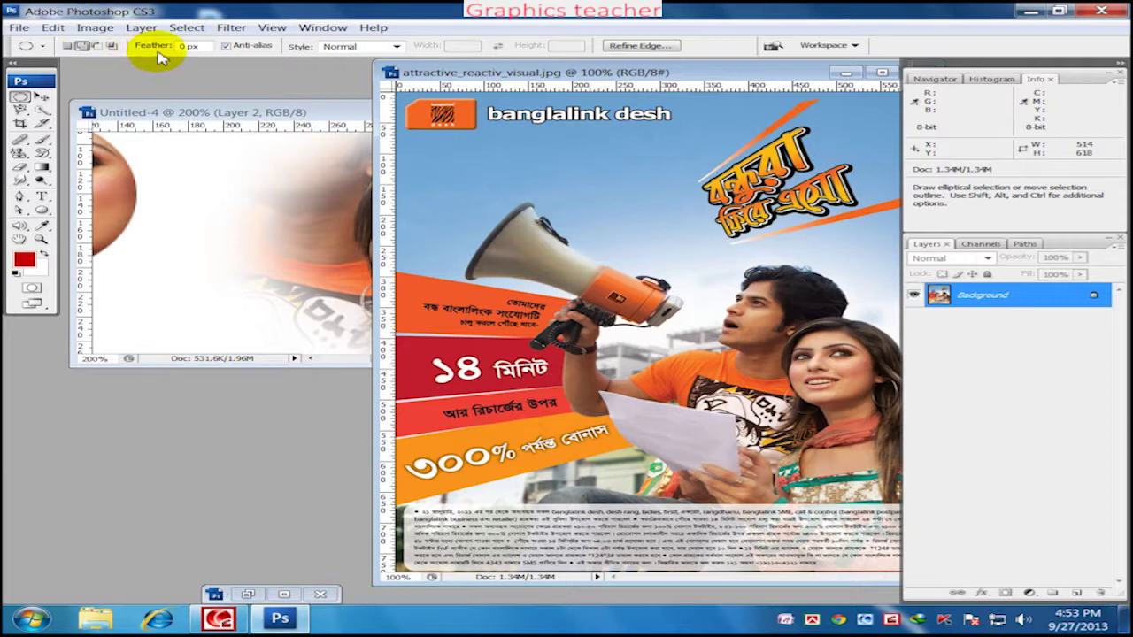
# With Feather at 0 px, draw a hard-edged oval selection around the man's head
pyautogui.doubleClick(189, 46)
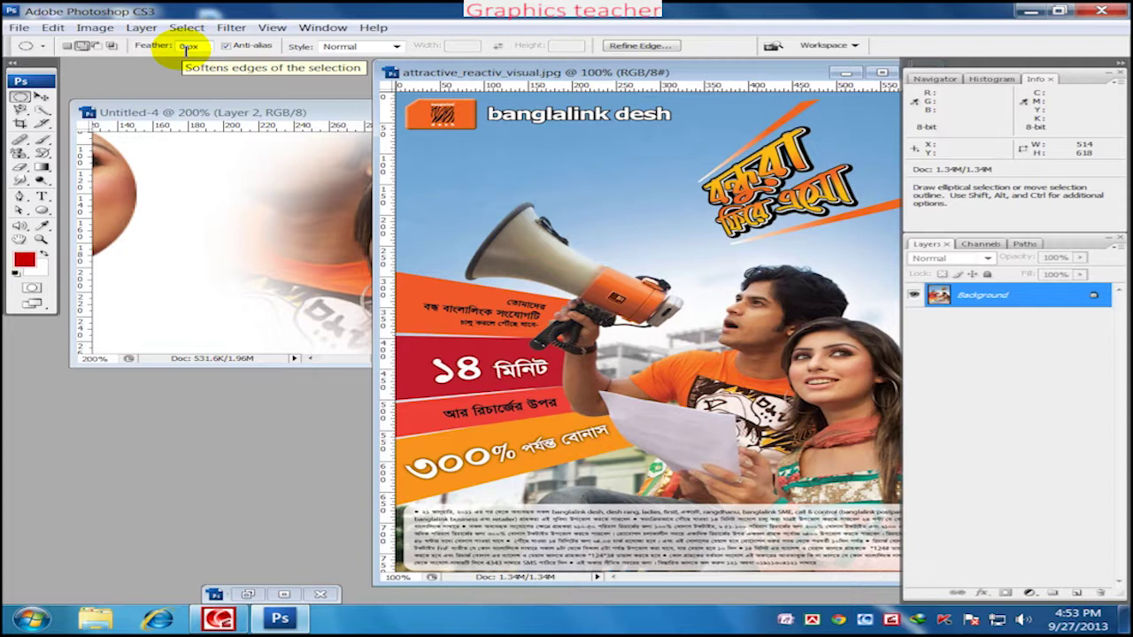
pyautogui.moveTo(660, 304)
pyautogui.mouseDown()
pyautogui.moveTo(701, 342)
pyautogui.moveTo(908, 440)
pyautogui.moveTo(857, 410)
pyautogui.moveTo(869, 414)
pyautogui.mouseUp()
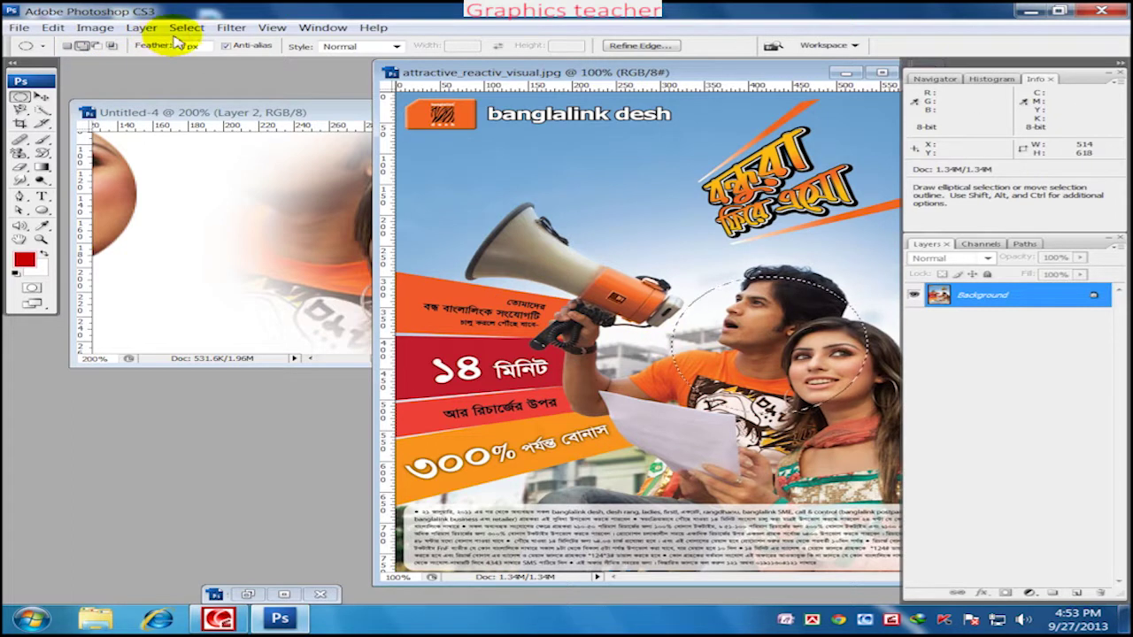
pyautogui.click(186, 29)
pyautogui.moveTo(206, 199)
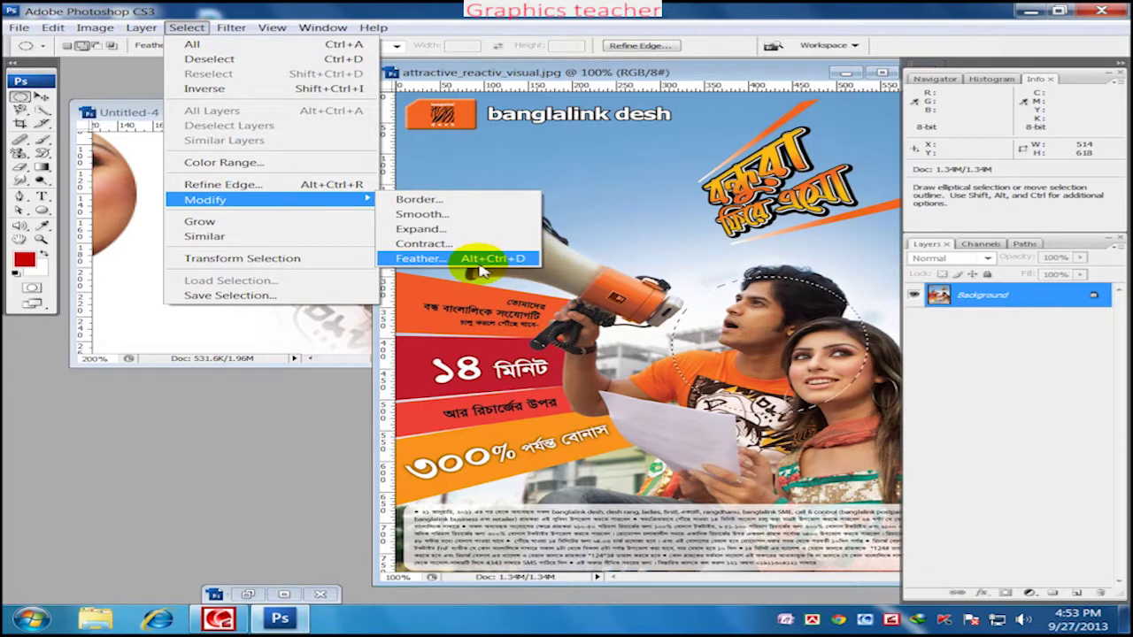
# Try the Feather dialog via menu, Ctrl+Alt+D and right-click, then clear the selection
pyautogui.click(440, 259)
pyautogui.click(644, 214)
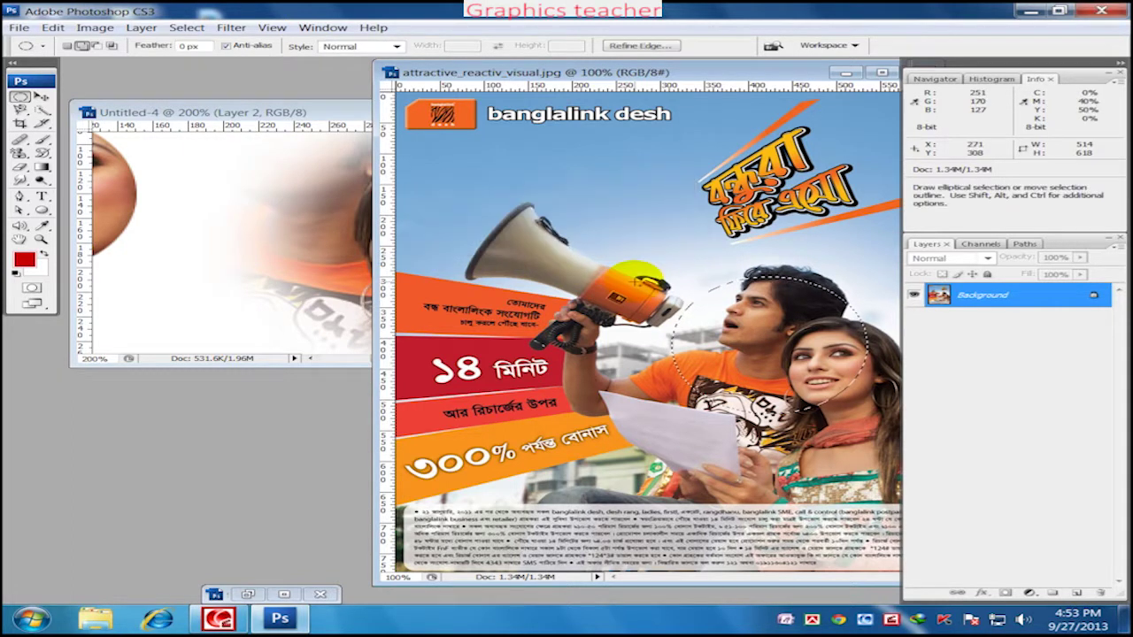
pyautogui.press('ctrl')
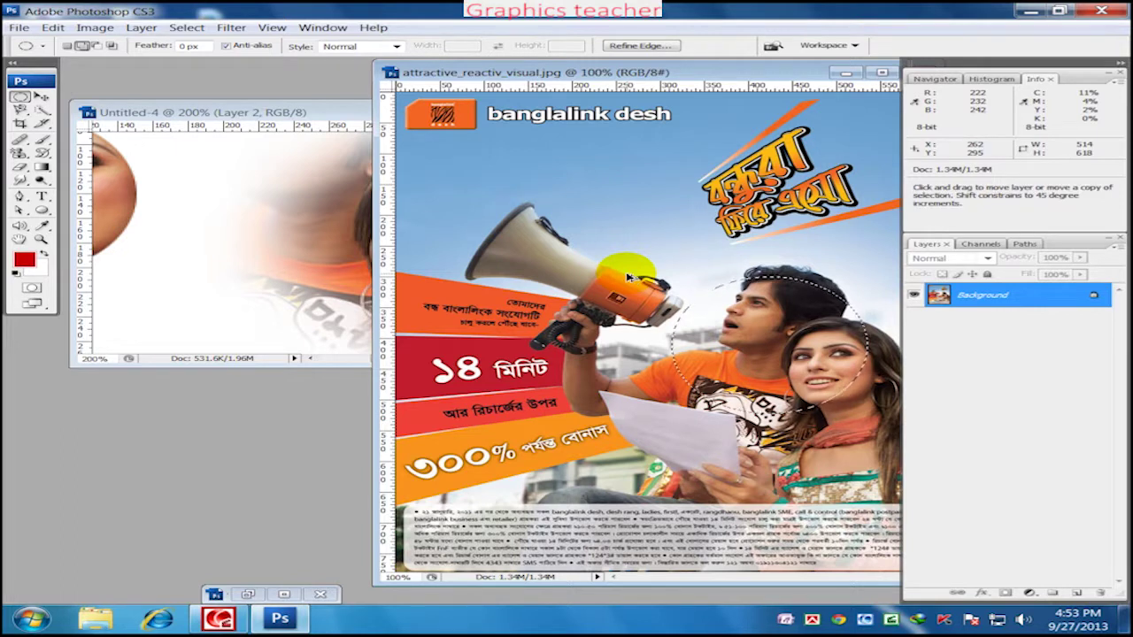
pyautogui.hotkey('ctrl', 'alt', 'd')
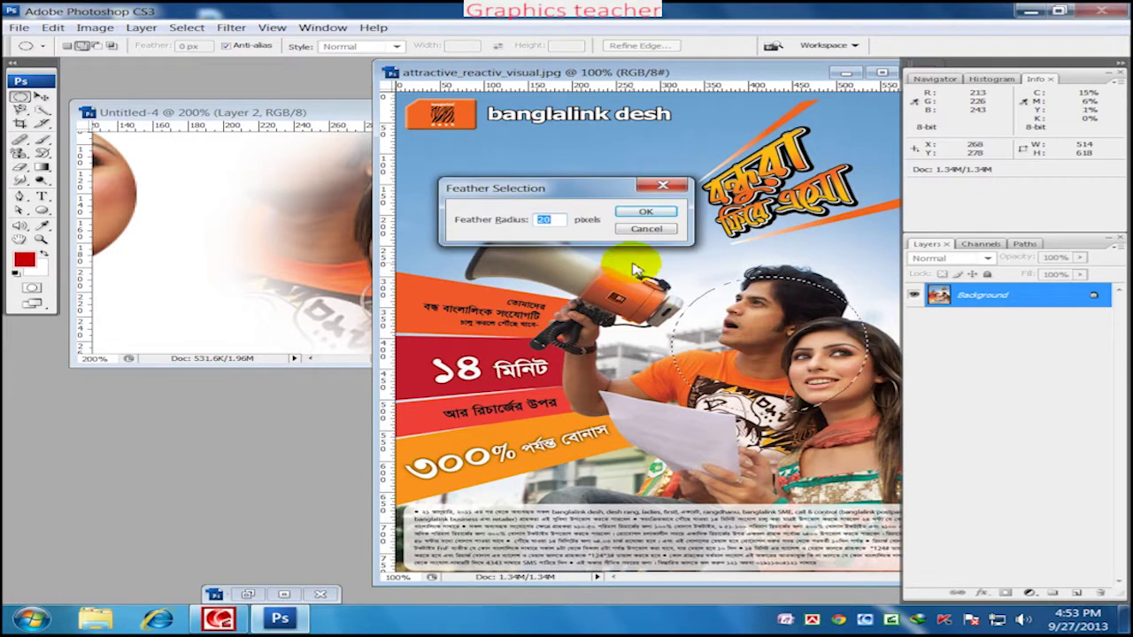
pyautogui.click(628, 228)
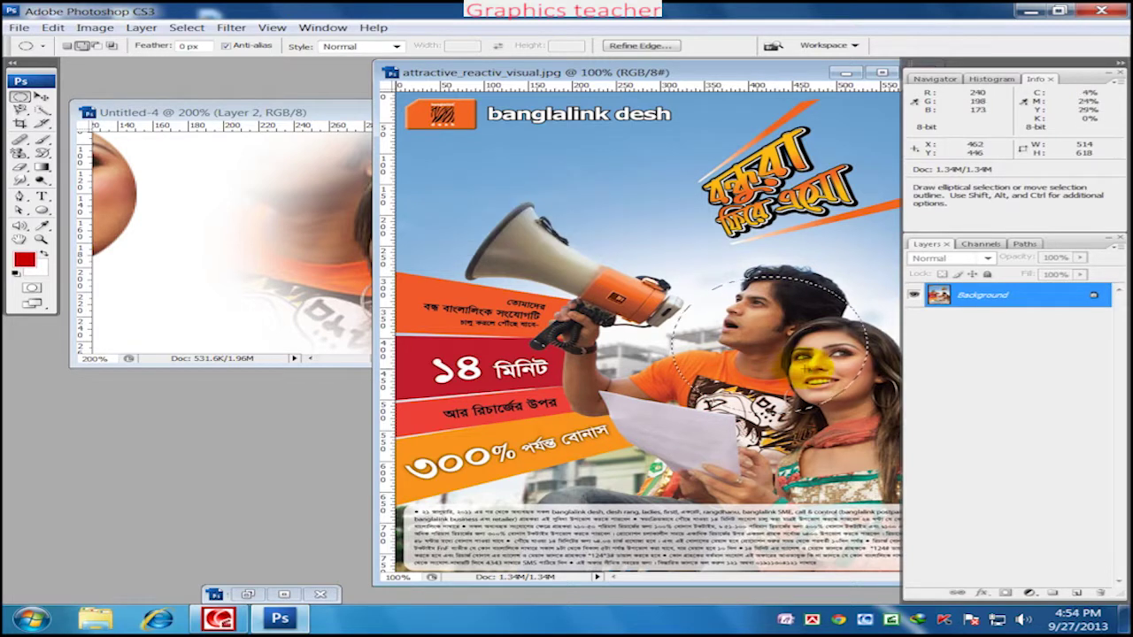
pyautogui.rightClick(727, 320)
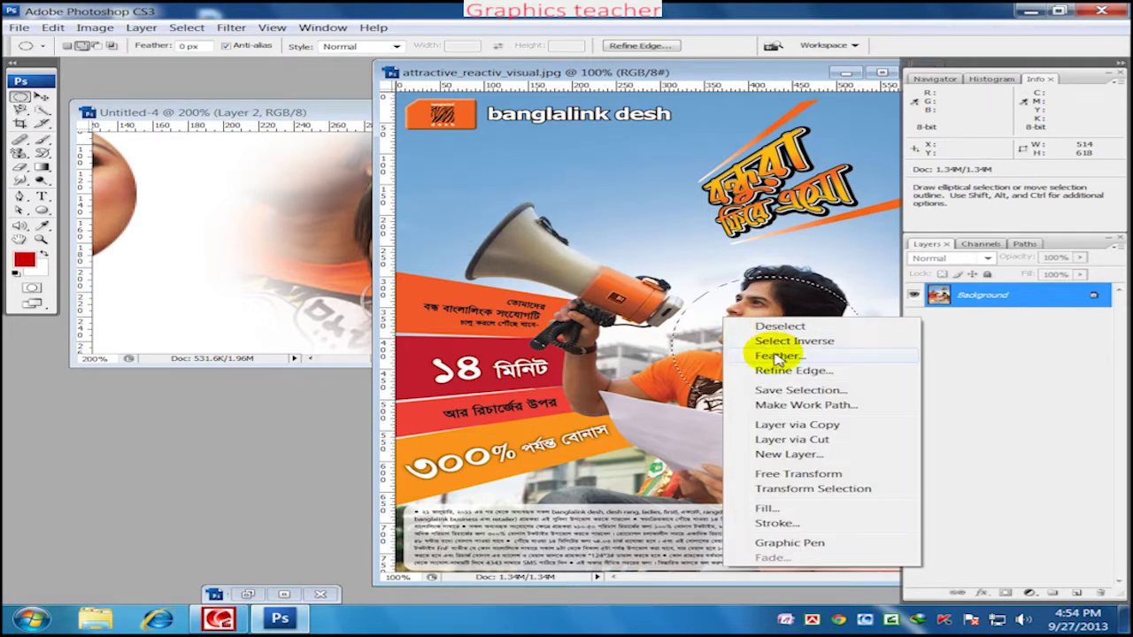
pyautogui.click(773, 356)
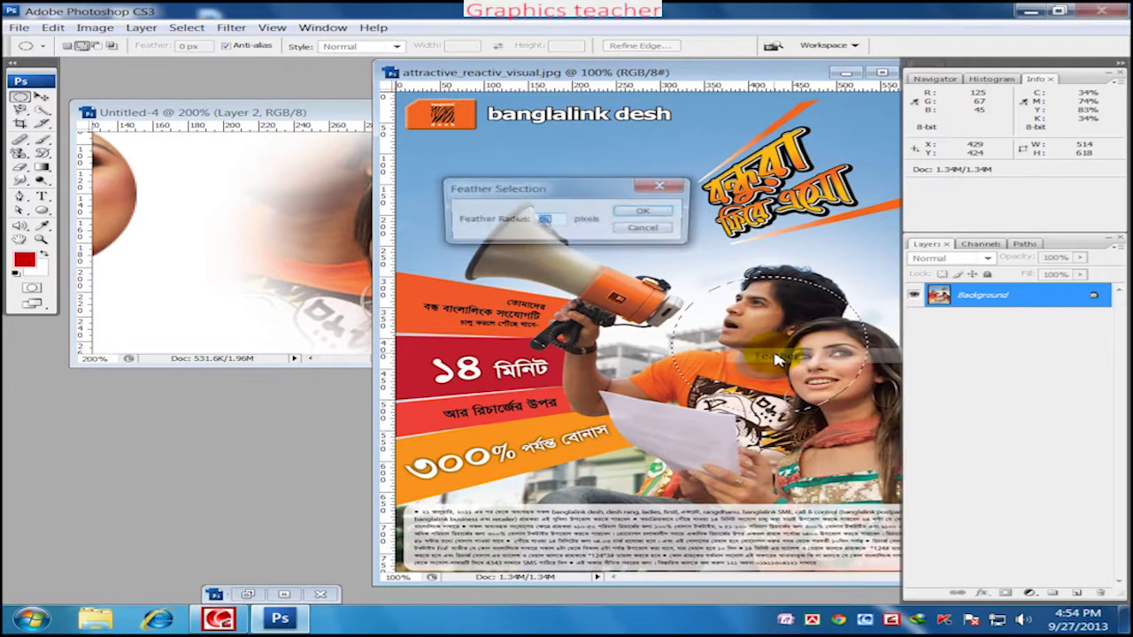
pyautogui.click(647, 228)
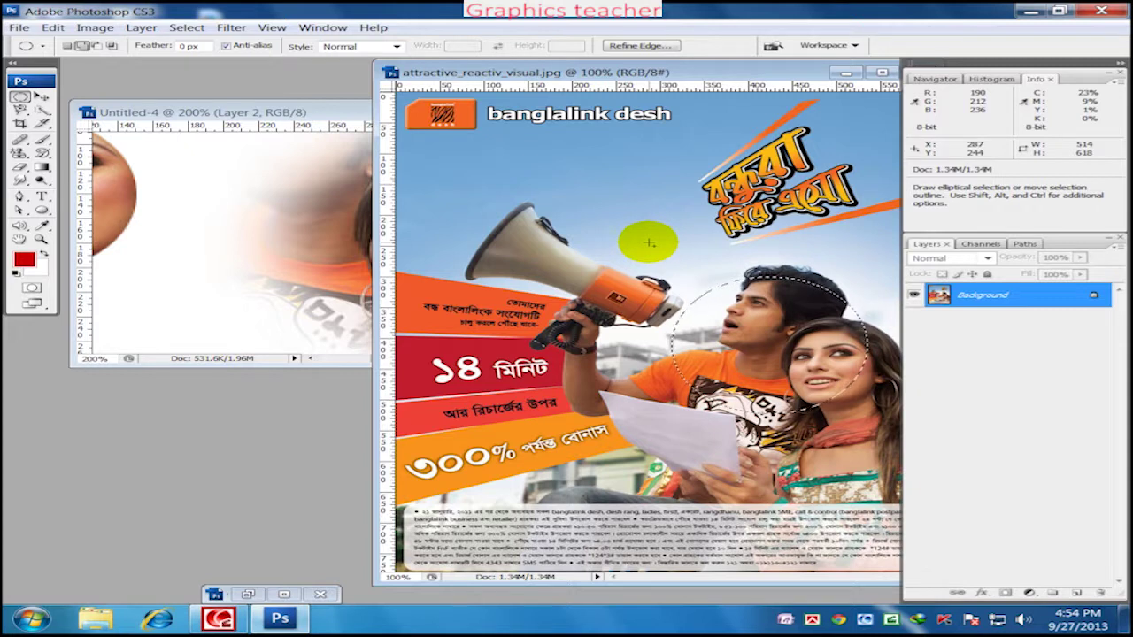
pyautogui.click(649, 242)
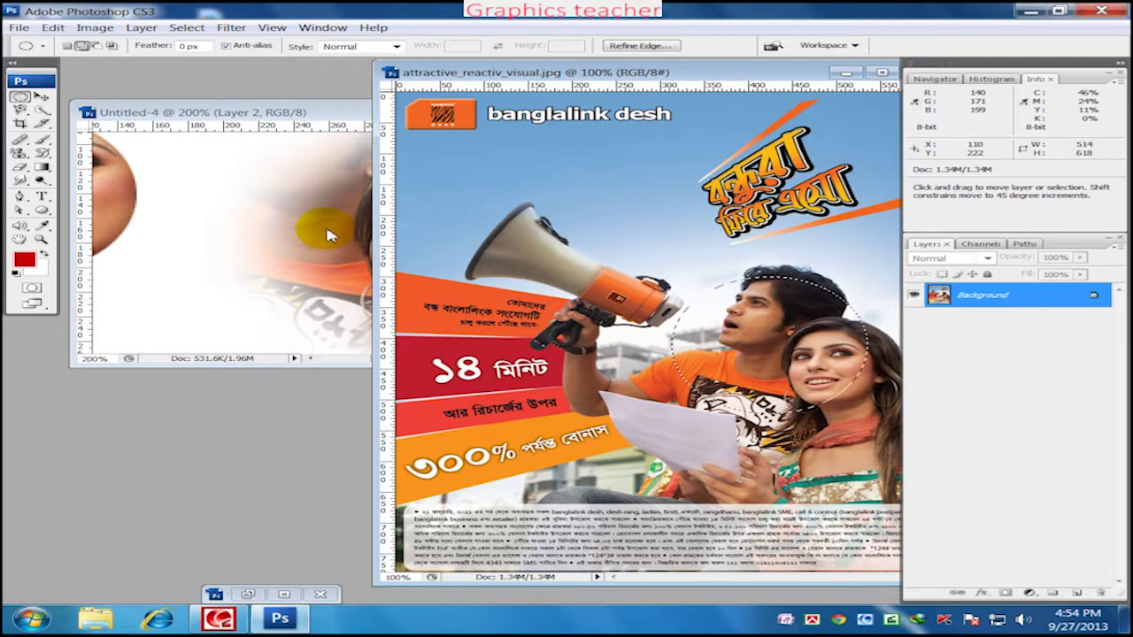
# Select an oval around the couple's faces and feather its edge by 30 px
pyautogui.doubleClick(202, 47)
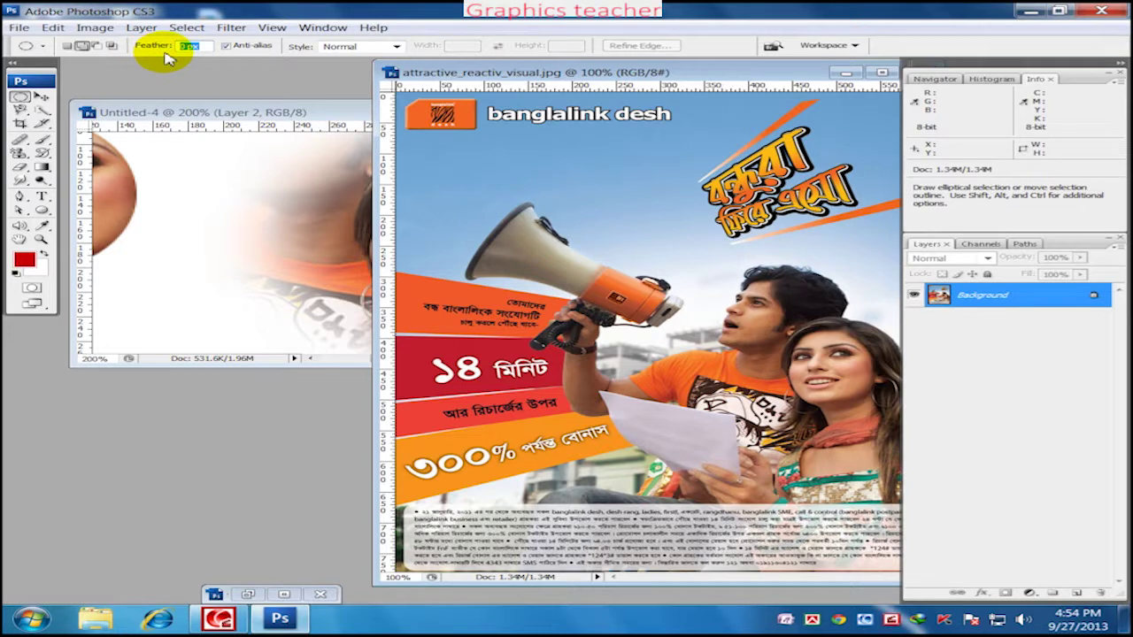
pyautogui.moveTo(655, 281); pyautogui.dragTo(850, 417)
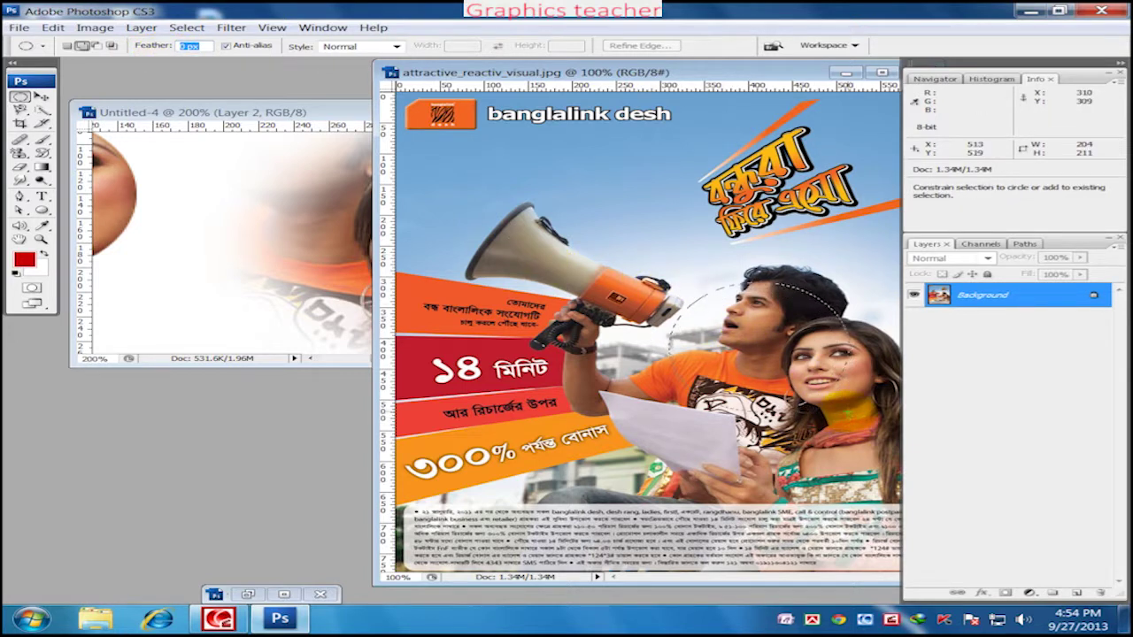
pyautogui.moveTo(847, 413); pyautogui.dragTo(848, 413)
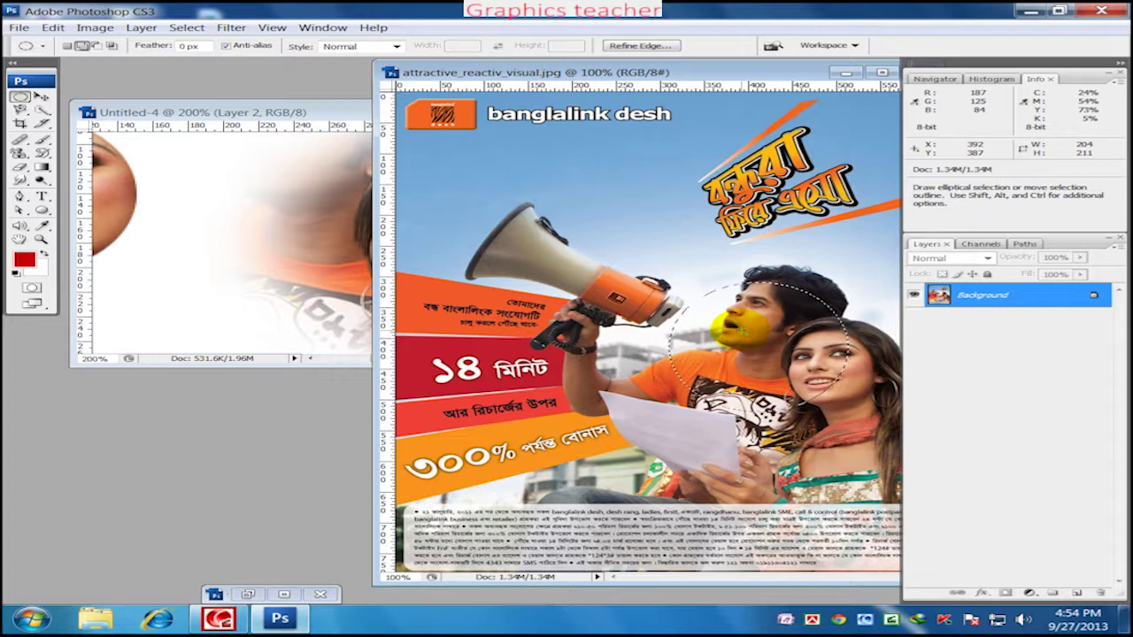
pyautogui.rightClick(740, 329)
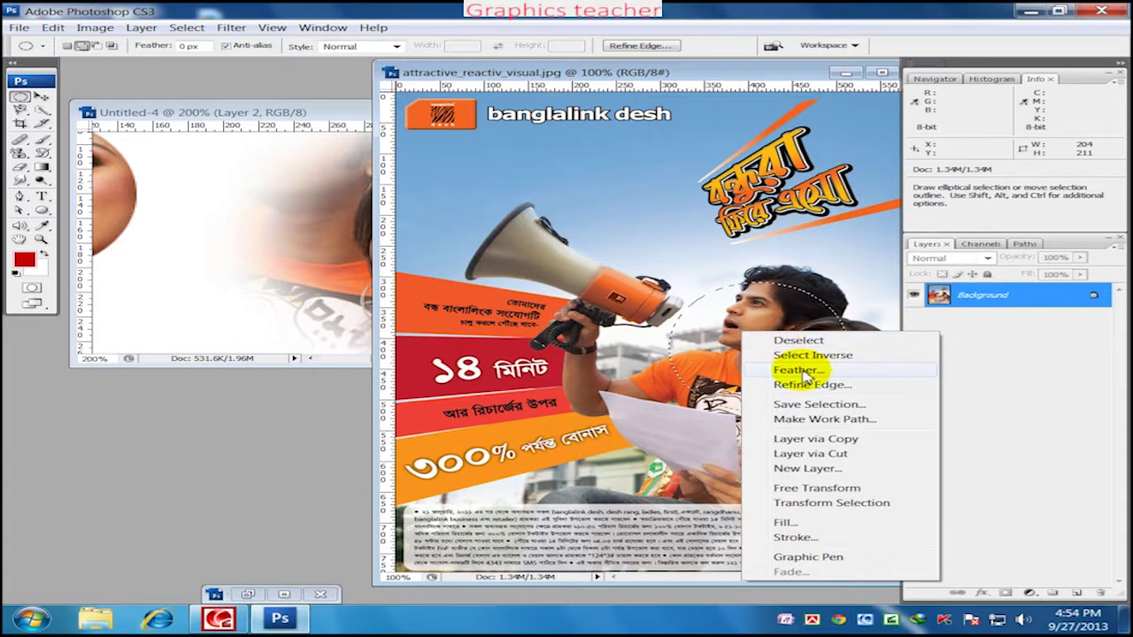
pyautogui.click(712, 70)
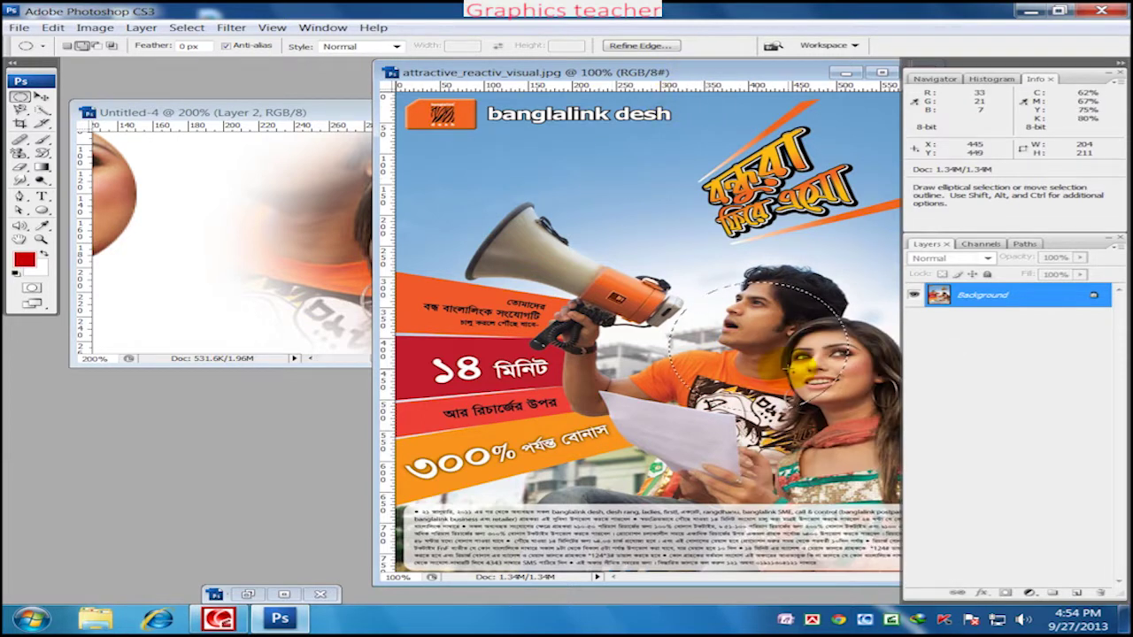
pyautogui.hotkey('ctrl', 'alt', 'd')
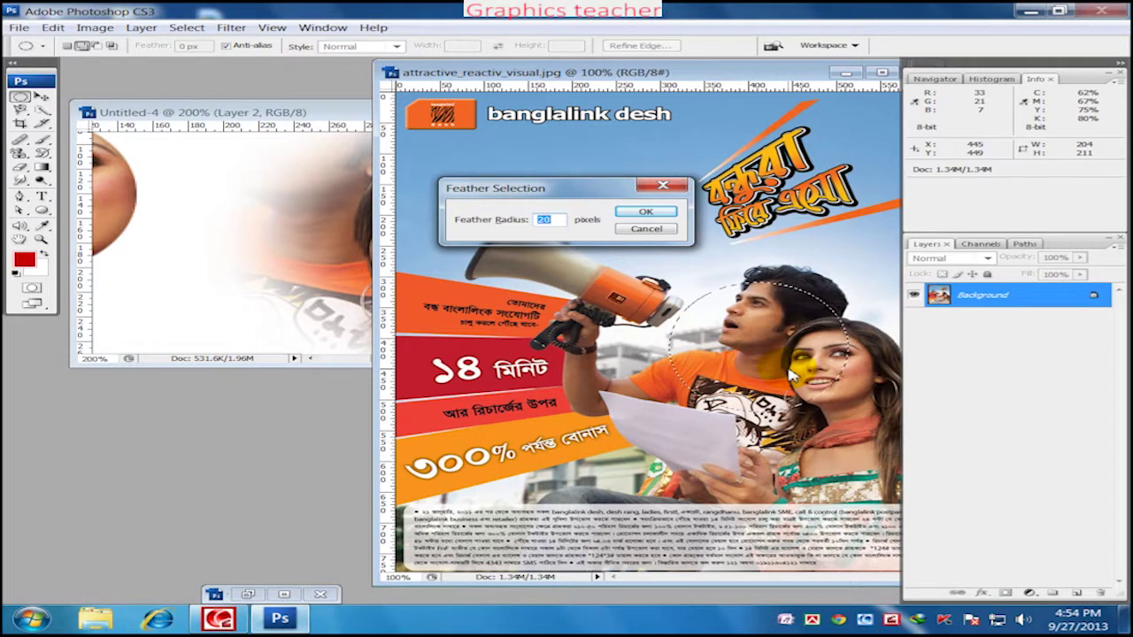
pyautogui.press('Return')
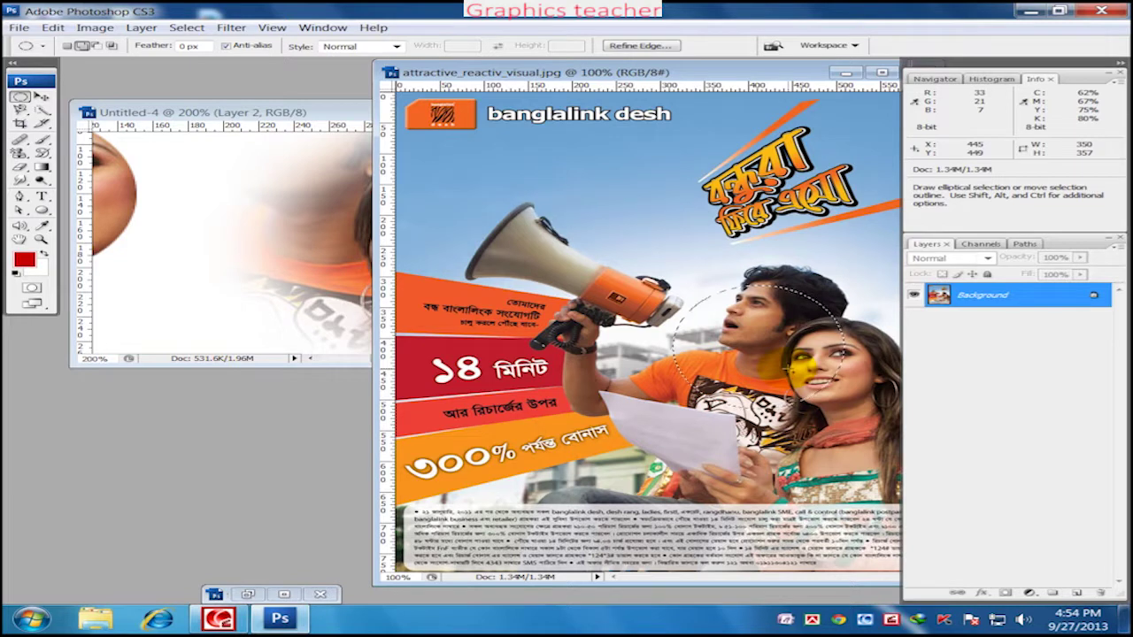
# Drag the feathered couple's faces into Untitled-4 as Layer 4, undoing one stray move
pyautogui.click(40, 95)
pyautogui.moveTo(699, 384)
pyautogui.mouseDown()
pyautogui.moveTo(318, 280)
pyautogui.moveTo(636, 316)
pyautogui.mouseUp()
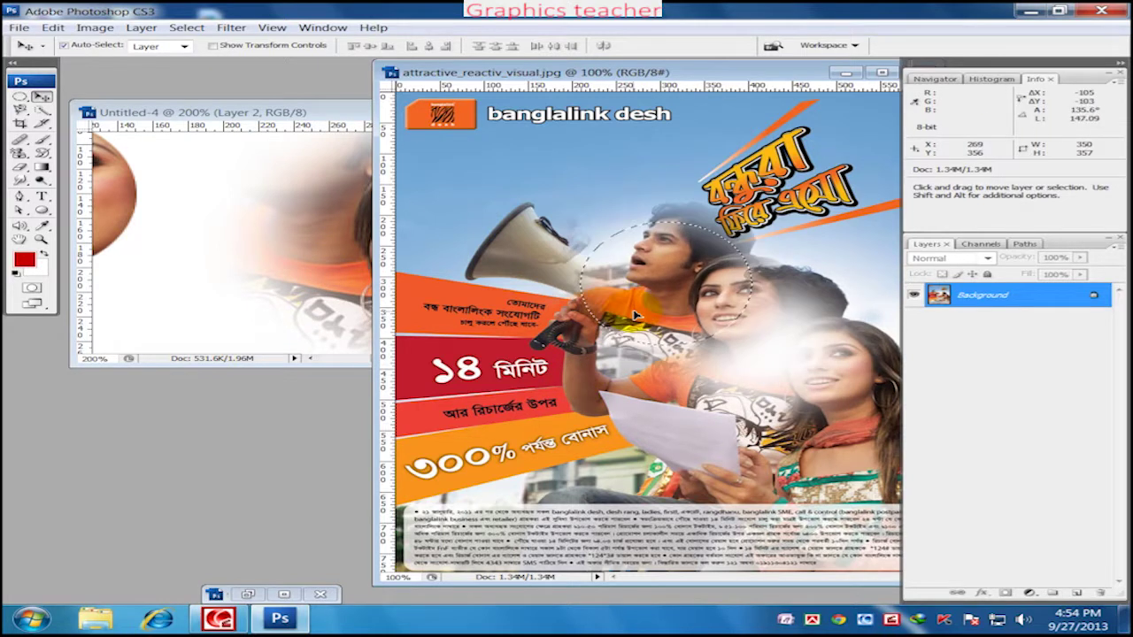
pyautogui.moveTo(739, 259); pyautogui.dragTo(738, 329)
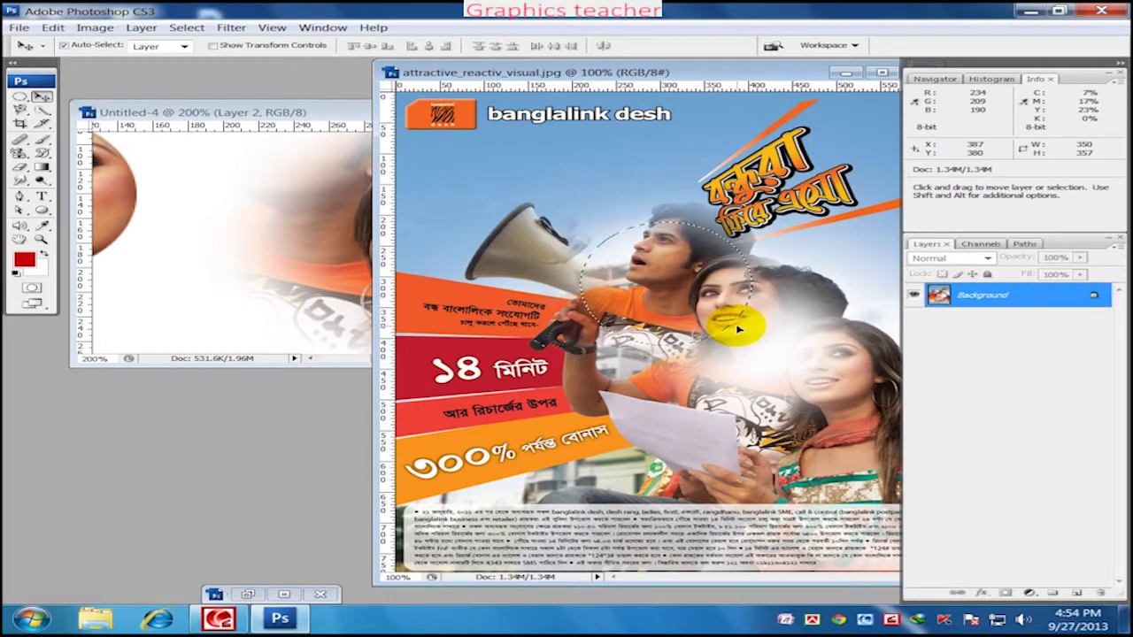
pyautogui.hotkey('ctrl', 'z')
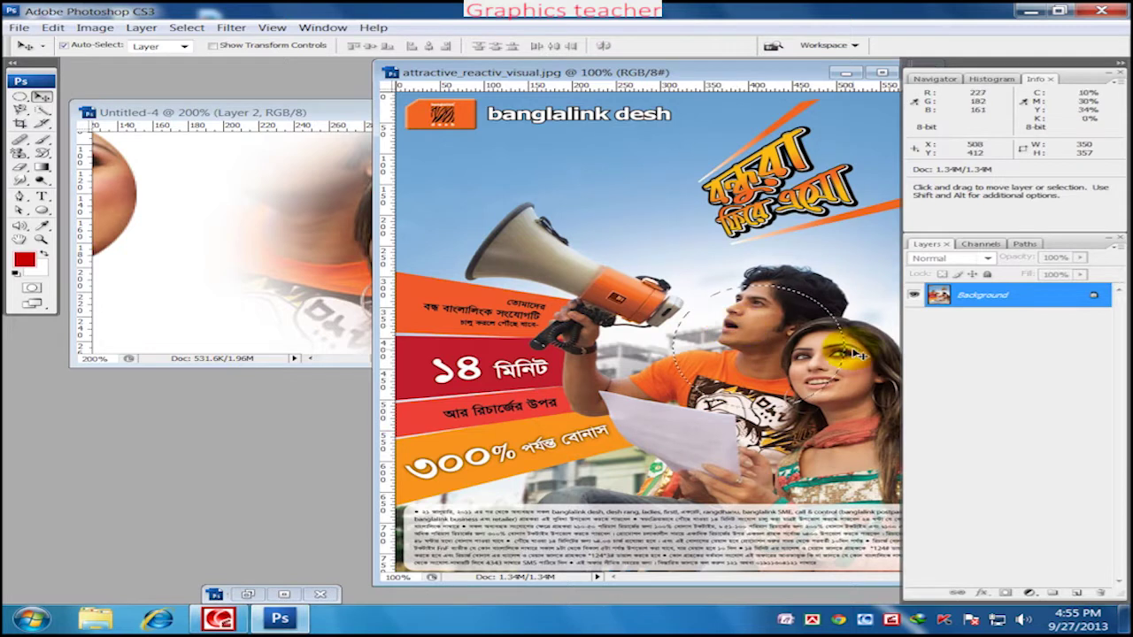
pyautogui.moveTo(772, 357); pyautogui.dragTo(299, 310)
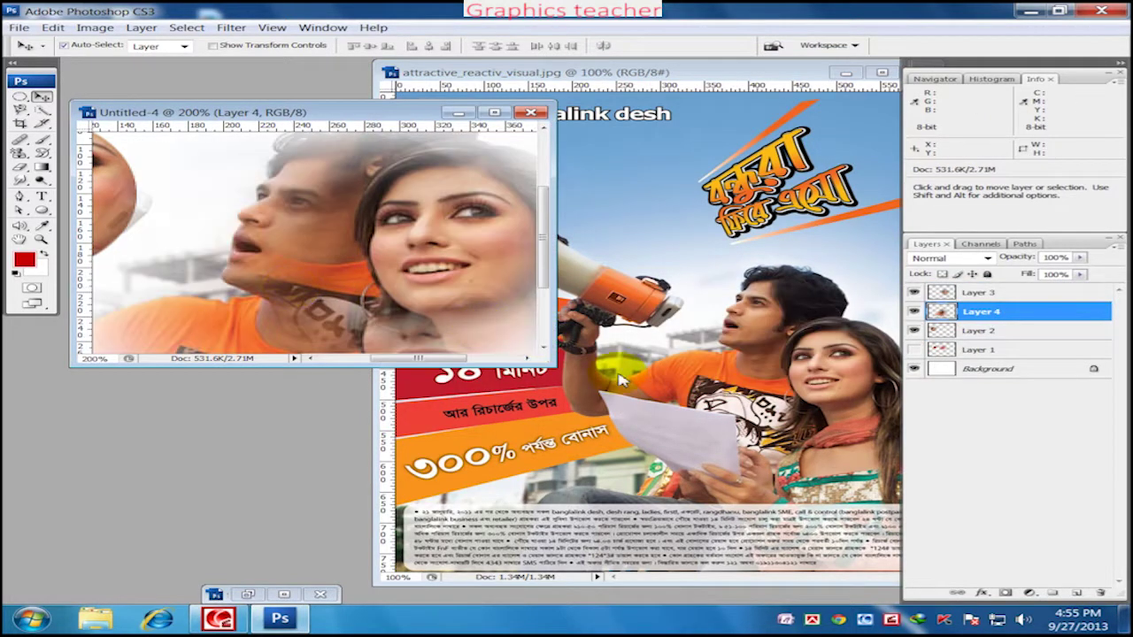
# Maximize Untitled-4 and delete Layer 3 with its duplicate woman
pyautogui.click(715, 71)
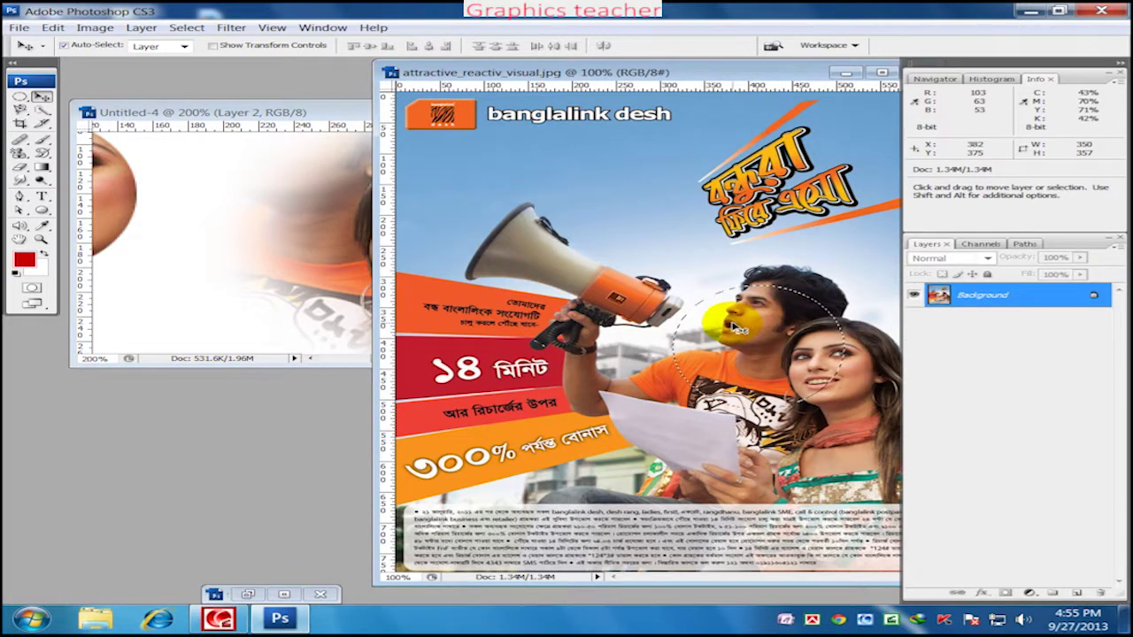
pyautogui.click(276, 119)
pyautogui.doubleClick(276, 119)
pyautogui.hotkey('ctrl', 'v')
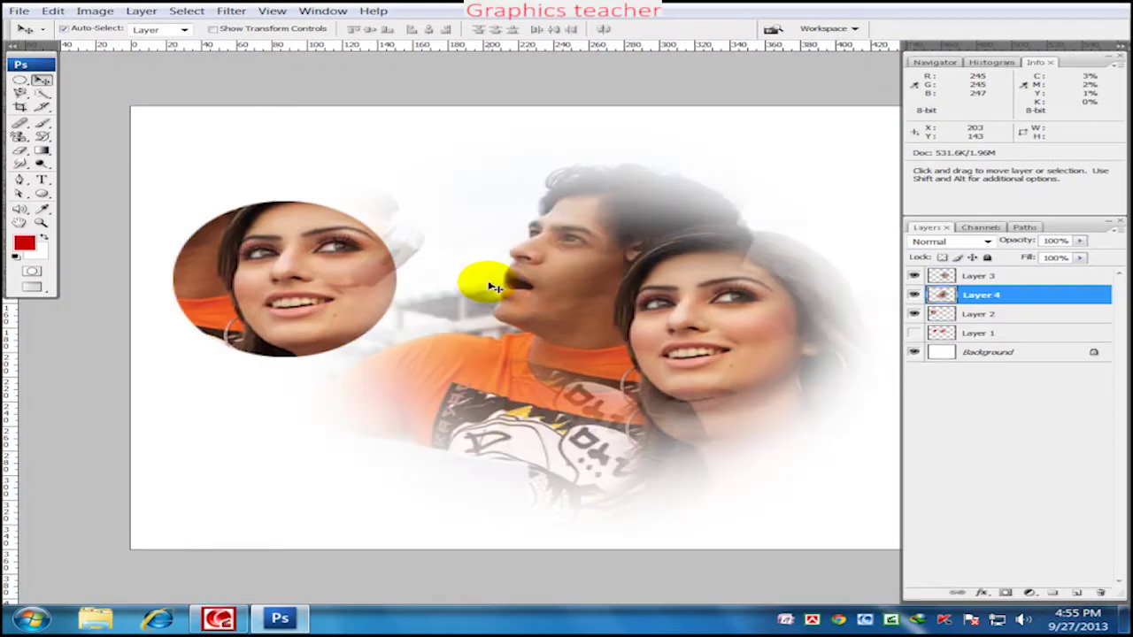
pyautogui.click(943, 276)
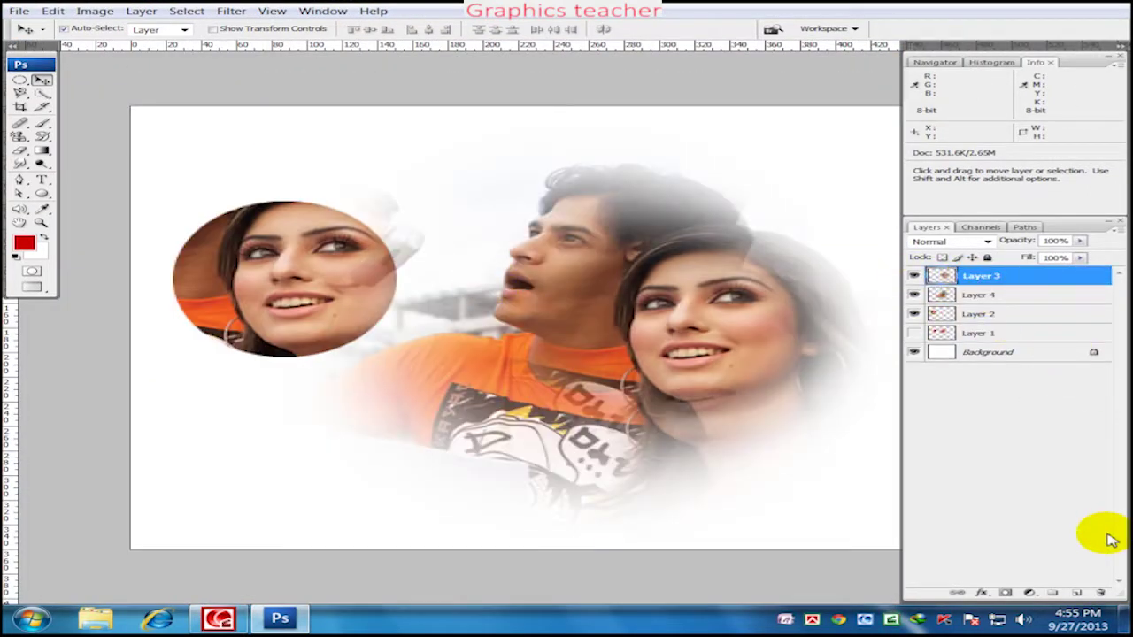
pyautogui.click(1045, 558)
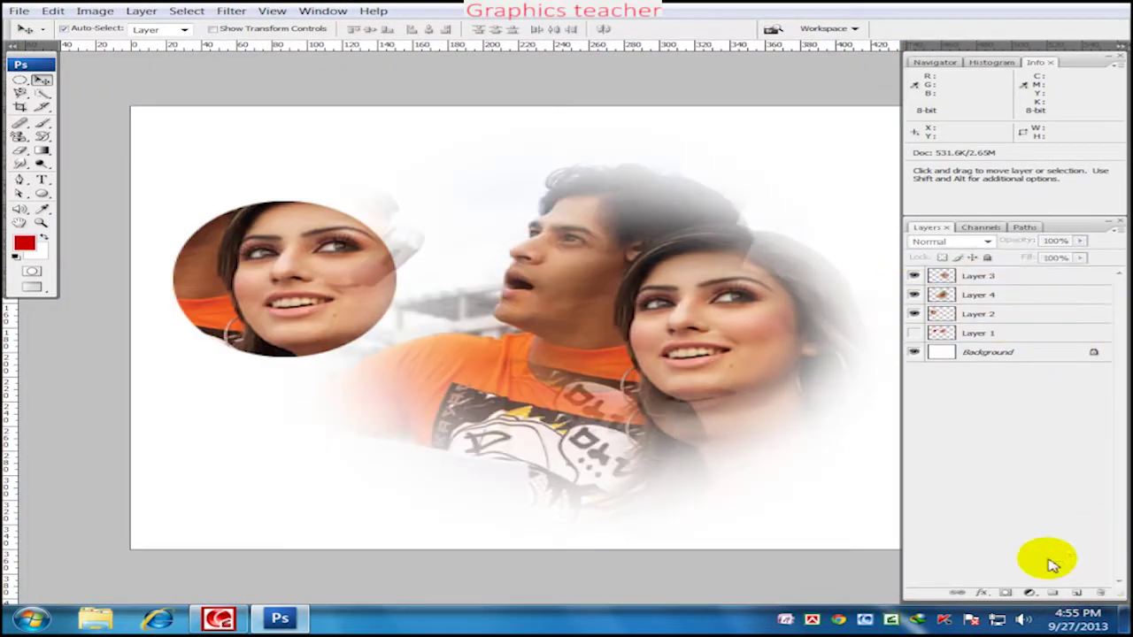
pyautogui.click(956, 299)
pyautogui.press('Delete')
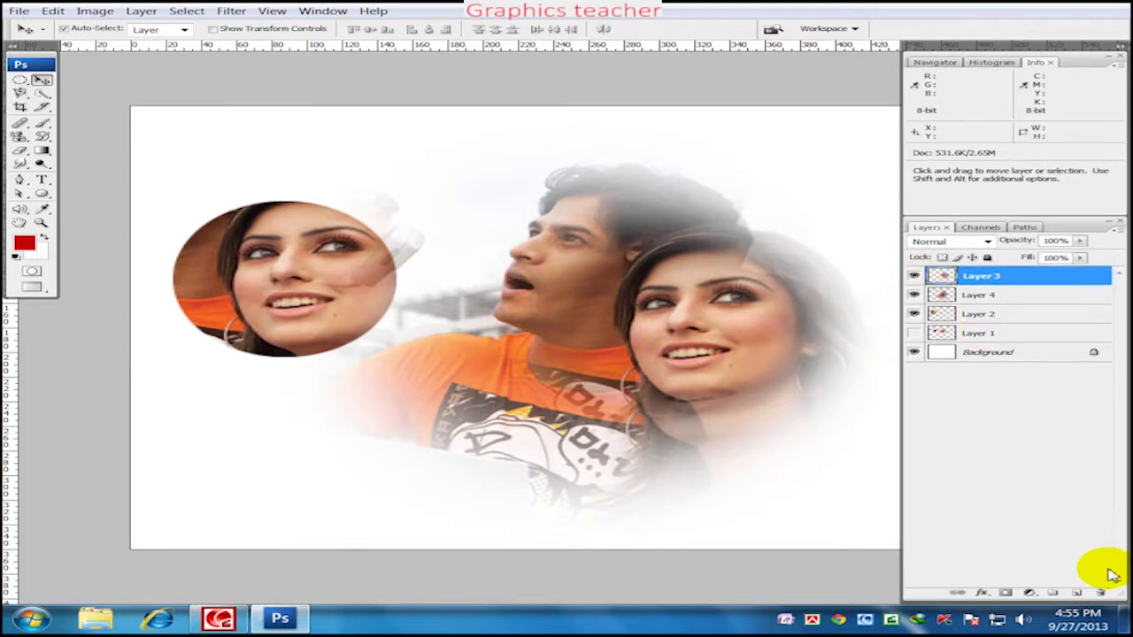
# Delete Layer 2 holding the circular woman image
pyautogui.click(947, 295)
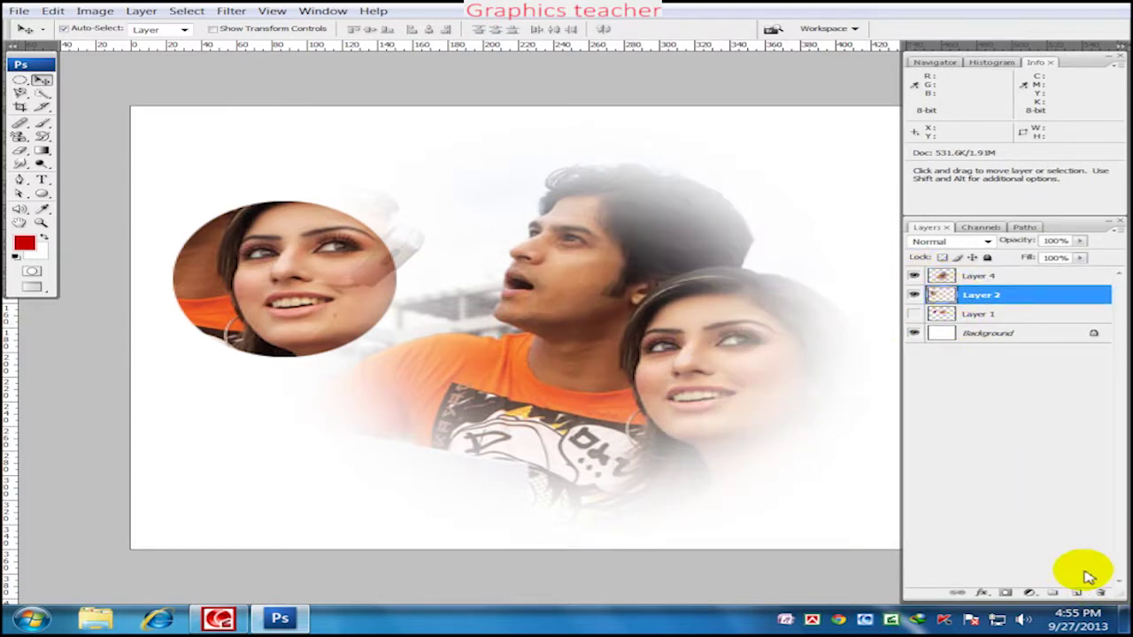
pyautogui.click(1100, 586)
pyautogui.click(960, 295)
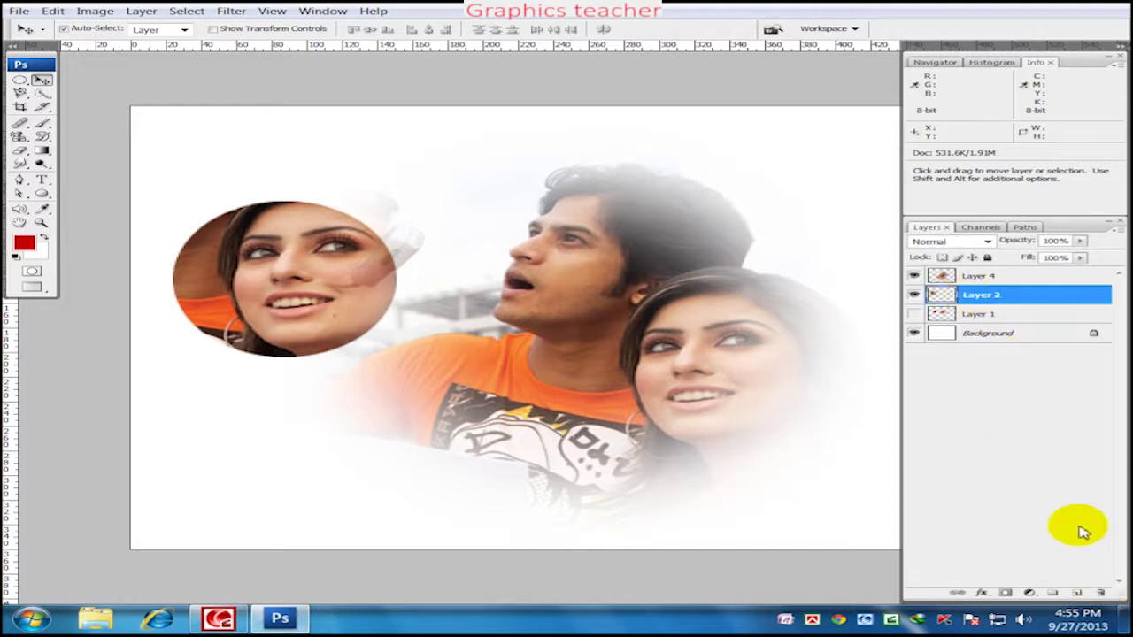
pyautogui.click(1100, 588)
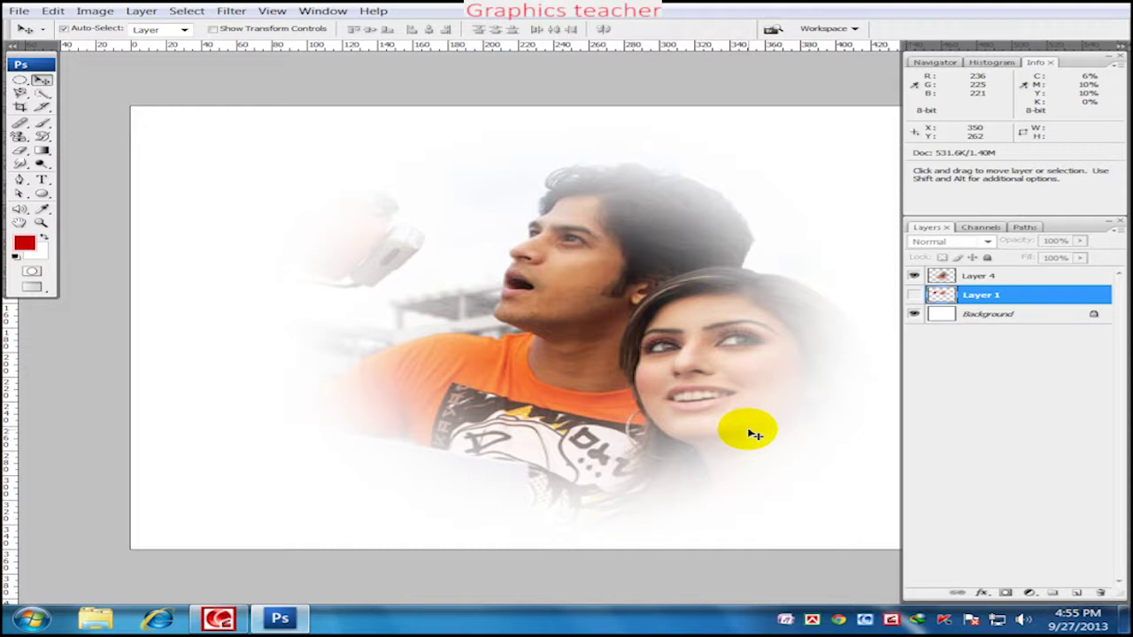
# Exit full-screen view, close the freddie-stroma photo and start a new document
pyautogui.press('f')
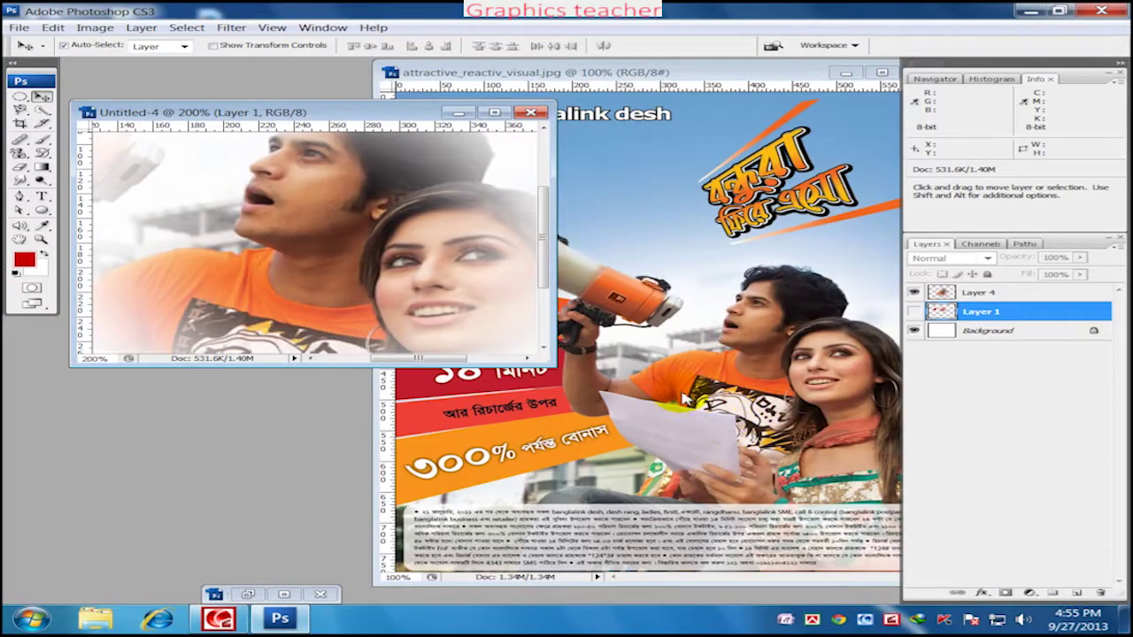
pyautogui.click(247, 595)
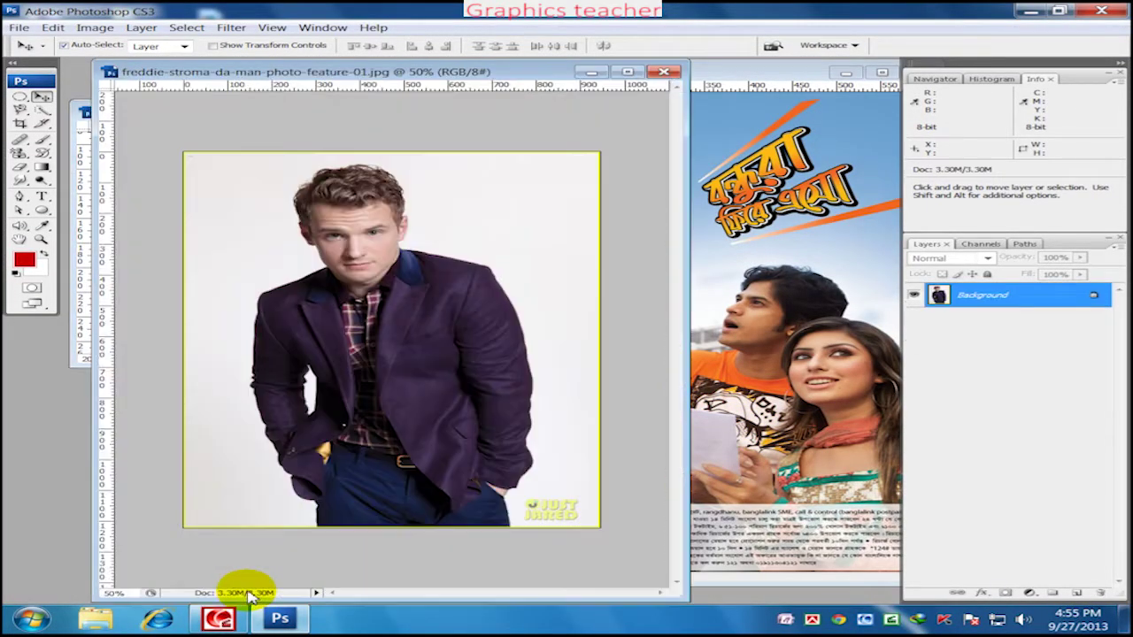
pyautogui.click(663, 71)
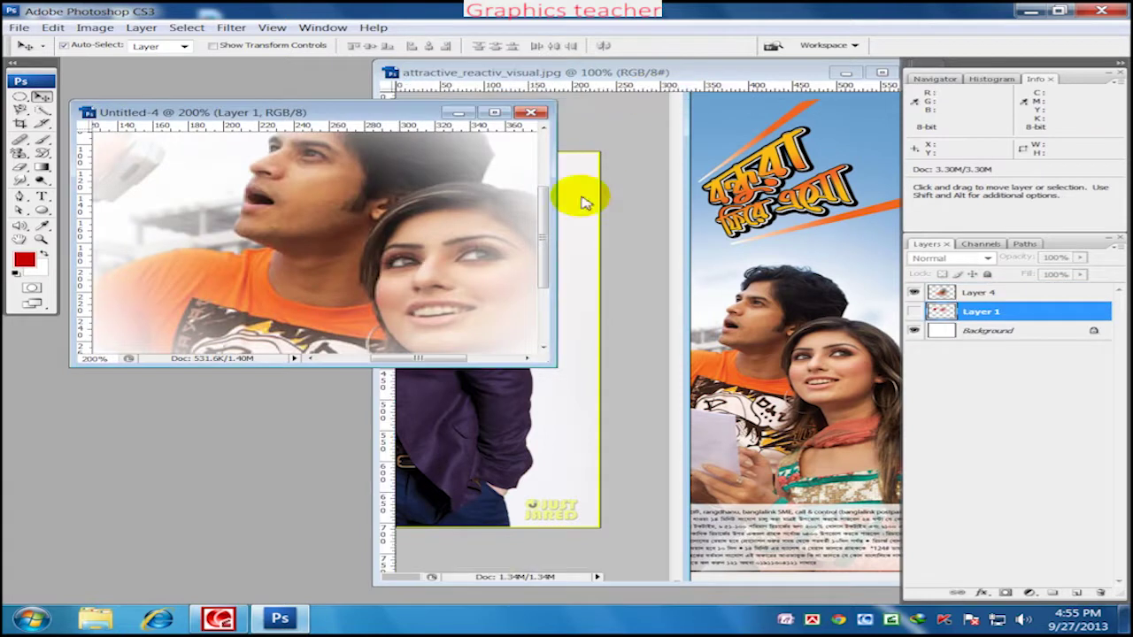
pyautogui.hotkey('ctrl', 'n')
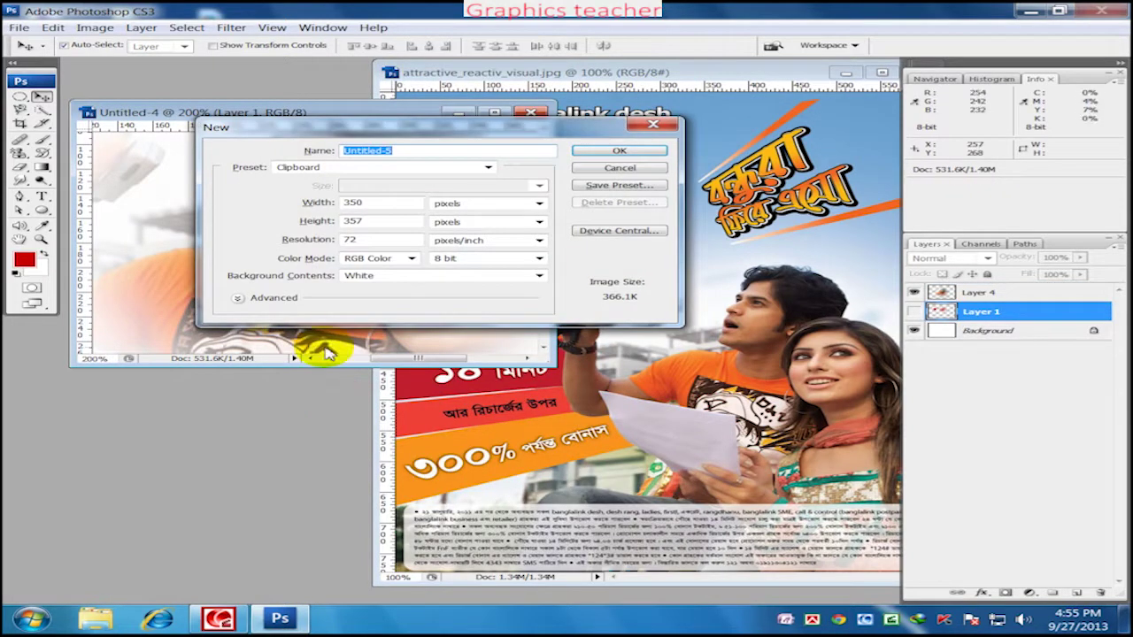
# Create a Default Photoshop Size document, fit it on screen and add an empty Layer 1
pyautogui.click(377, 183)
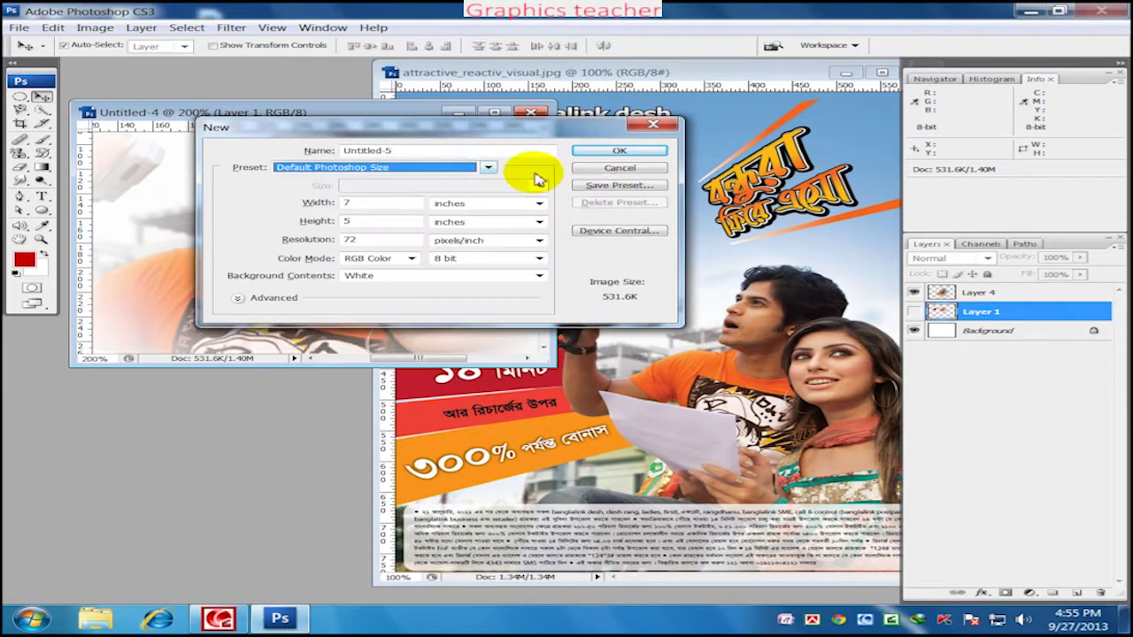
pyautogui.click(617, 153)
pyautogui.press('f')
pyautogui.press('f')
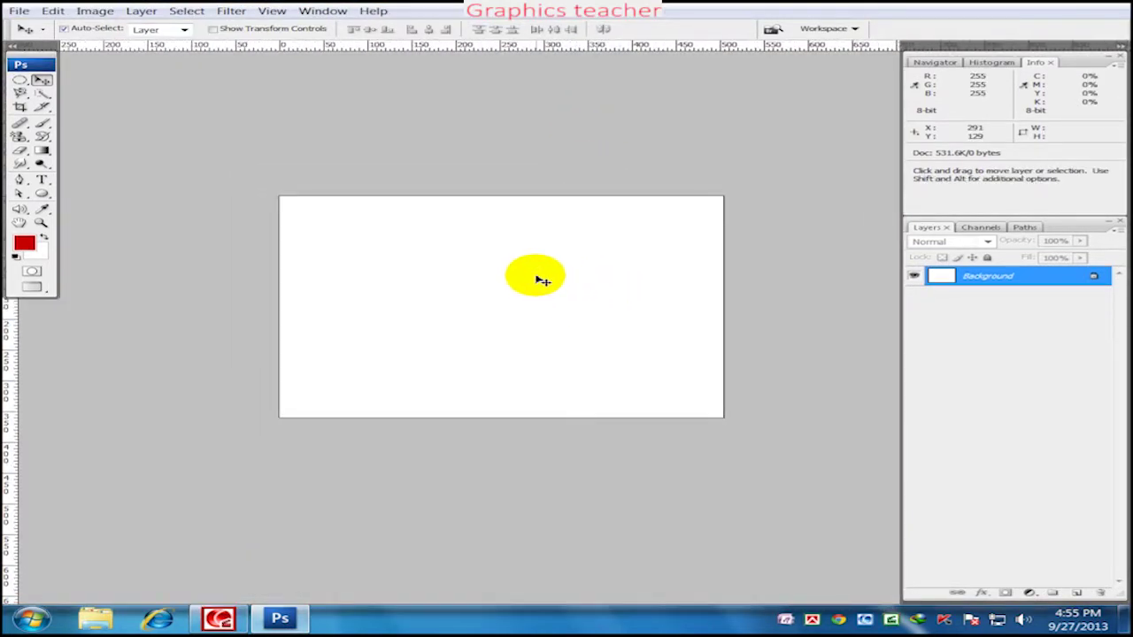
pyautogui.hotkey('ctrl', '0')
pyautogui.moveTo(542, 280)
pyautogui.mouseDown()
pyautogui.moveTo(577, 339)
pyautogui.moveTo(564, 322)
pyautogui.mouseUp()
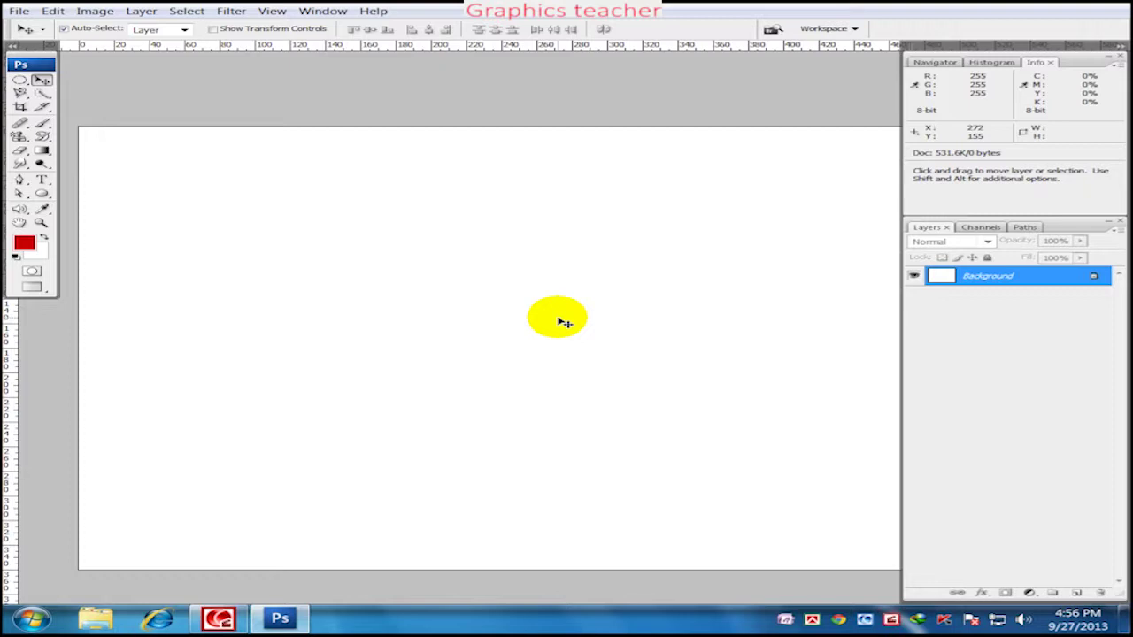
pyautogui.click(1076, 591)
pyautogui.click(19, 79)
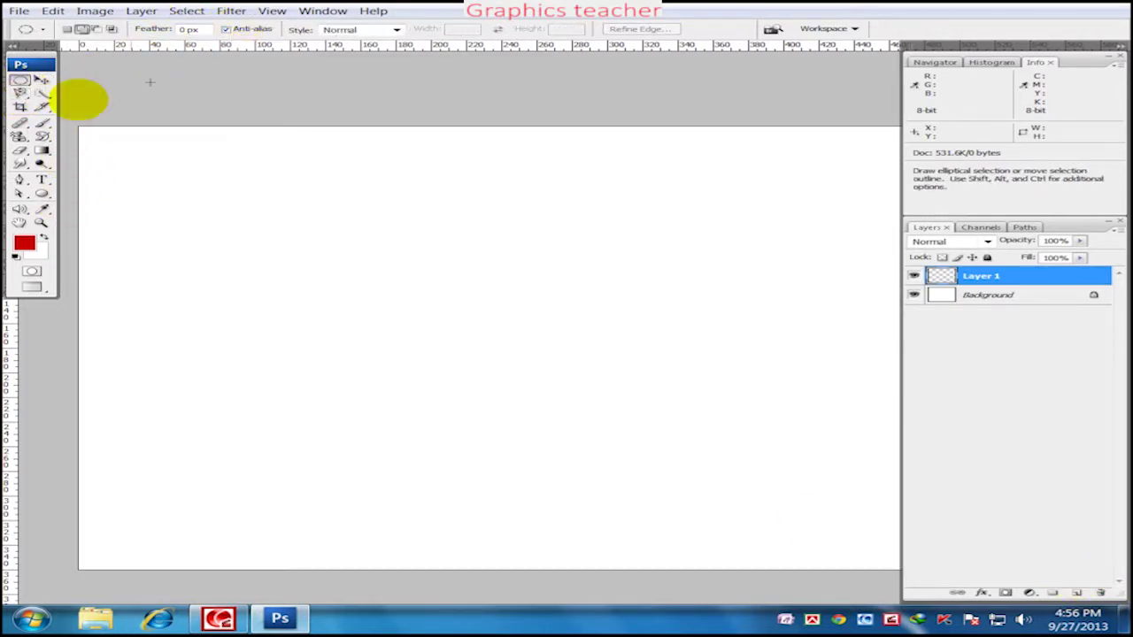
# Draw an elliptical selection on the blank canvas, fill it with red, then deselect
pyautogui.rightClick(19, 86)
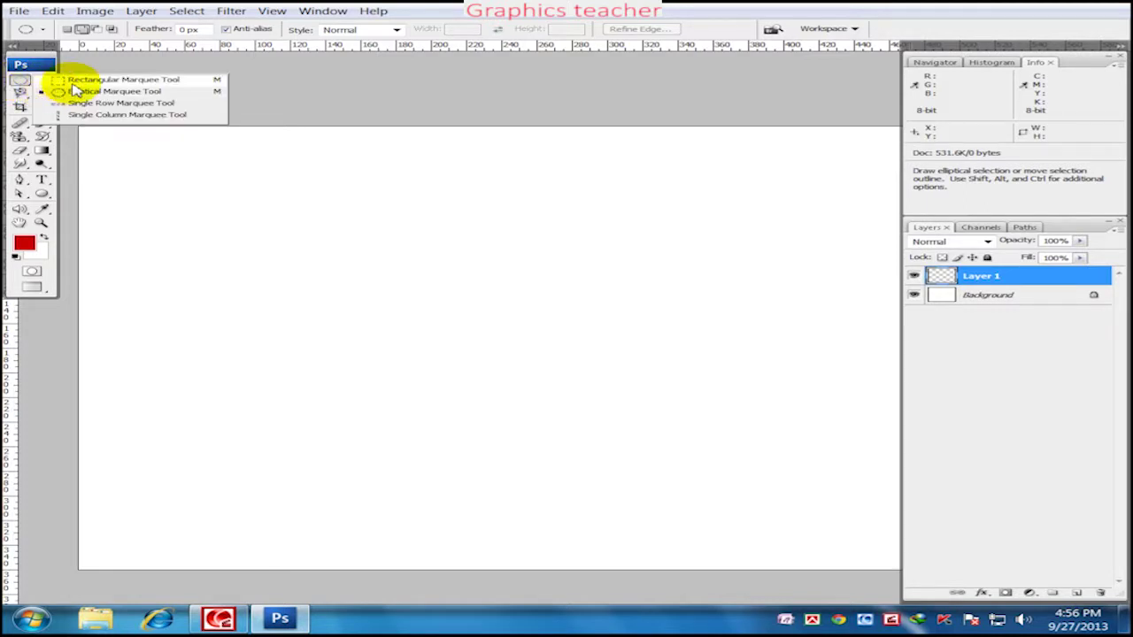
pyautogui.click(54, 78)
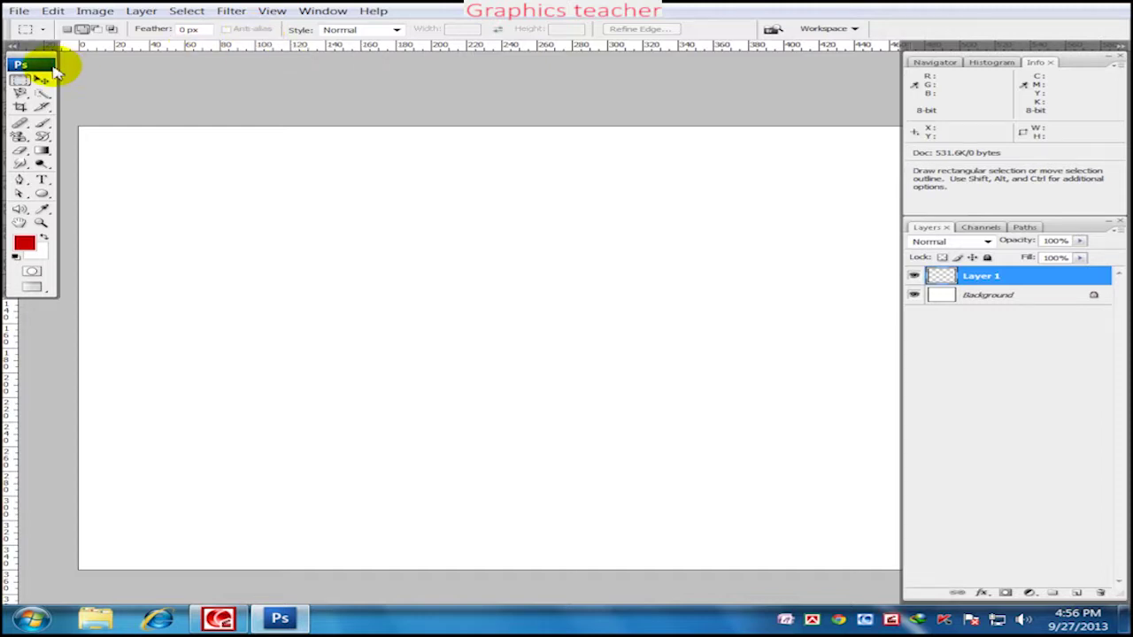
pyautogui.rightClick(22, 81)
pyautogui.click(69, 92)
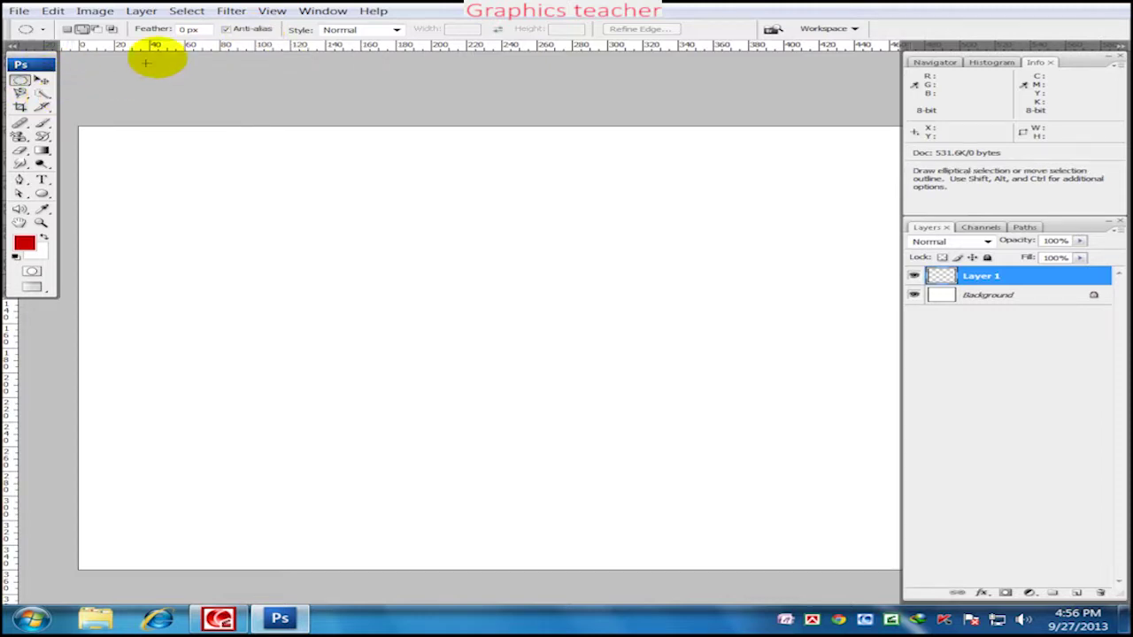
pyautogui.moveTo(241, 194); pyautogui.dragTo(401, 317)
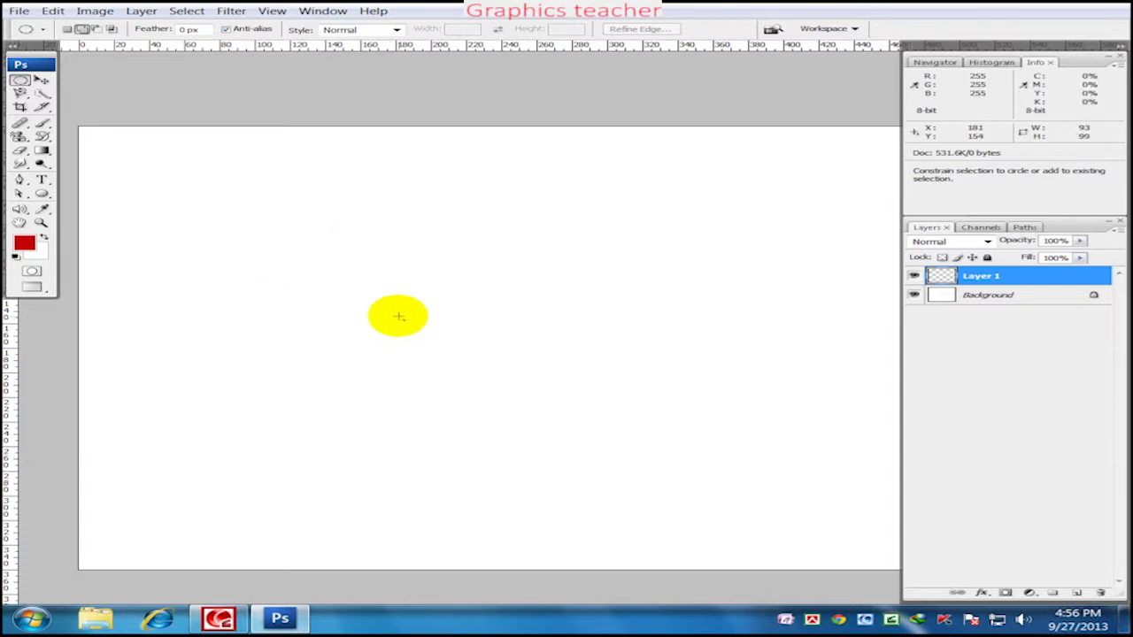
pyautogui.hotkey('alt', 'BackSpace')
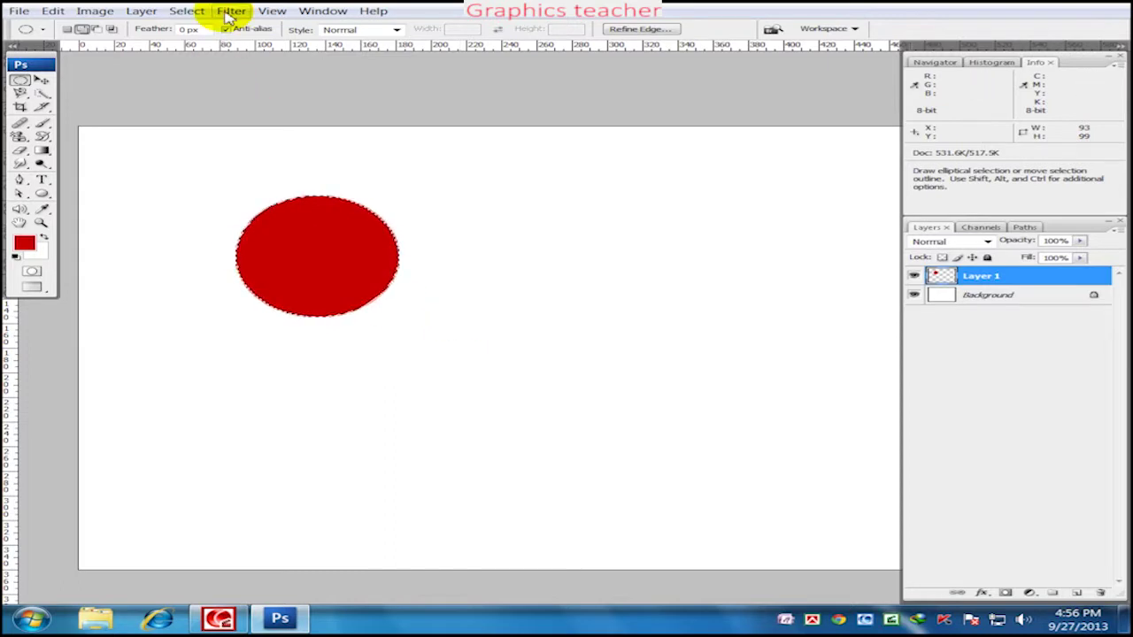
pyautogui.click(363, 336)
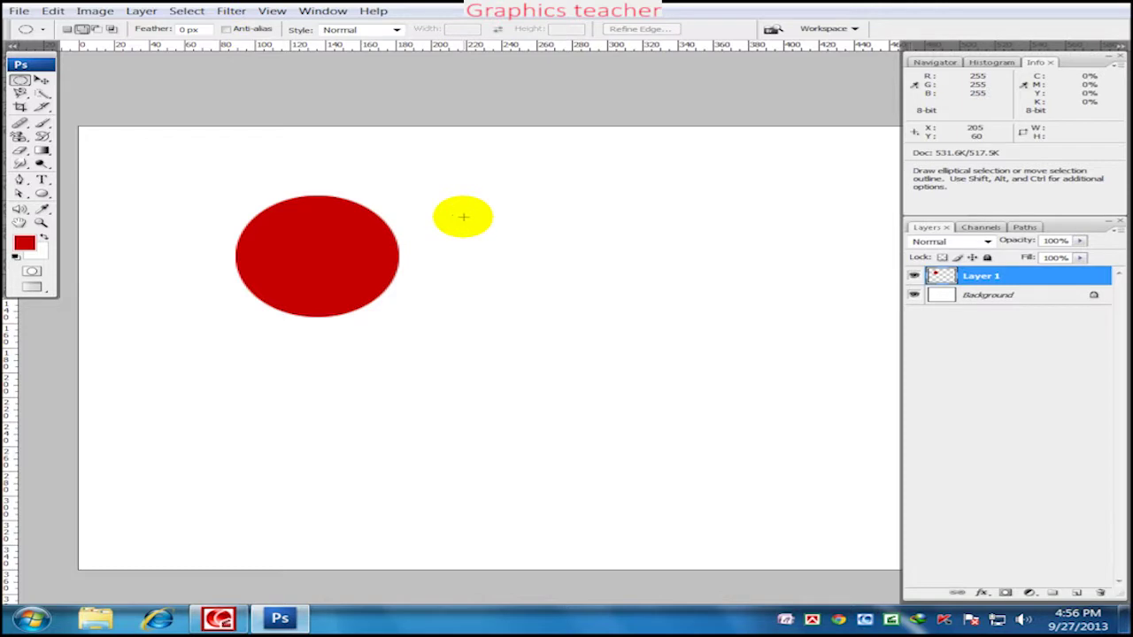
# Draw a non-anti-aliased circle to its right, fill it red and zoom in
pyautogui.moveTo(461, 200); pyautogui.dragTo(616, 322)
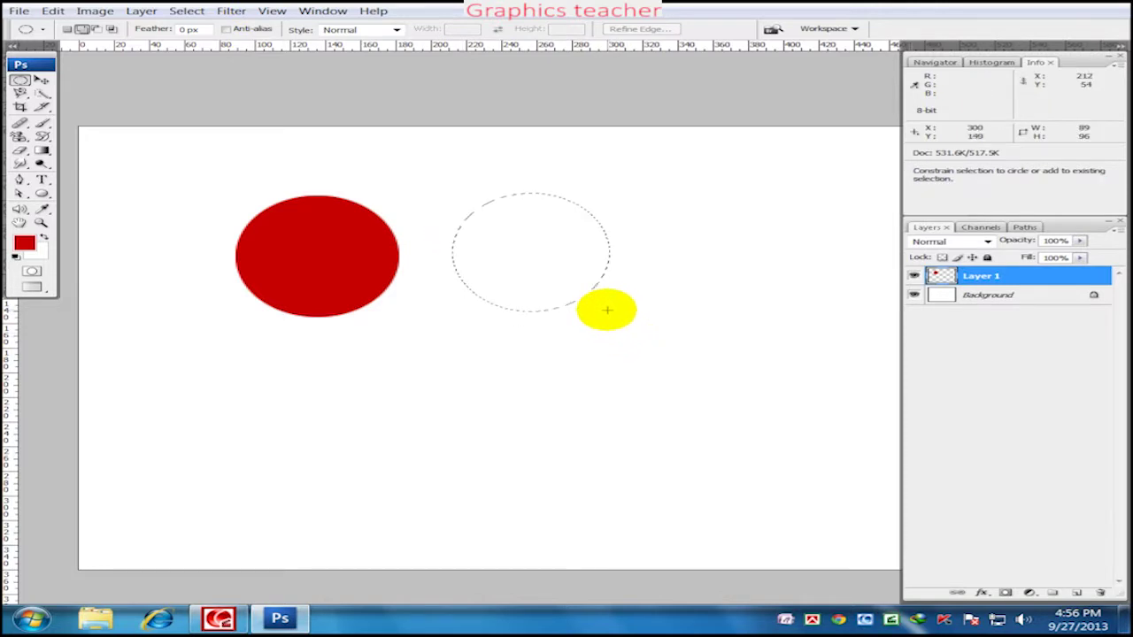
pyautogui.moveTo(616, 322); pyautogui.dragTo(610, 326)
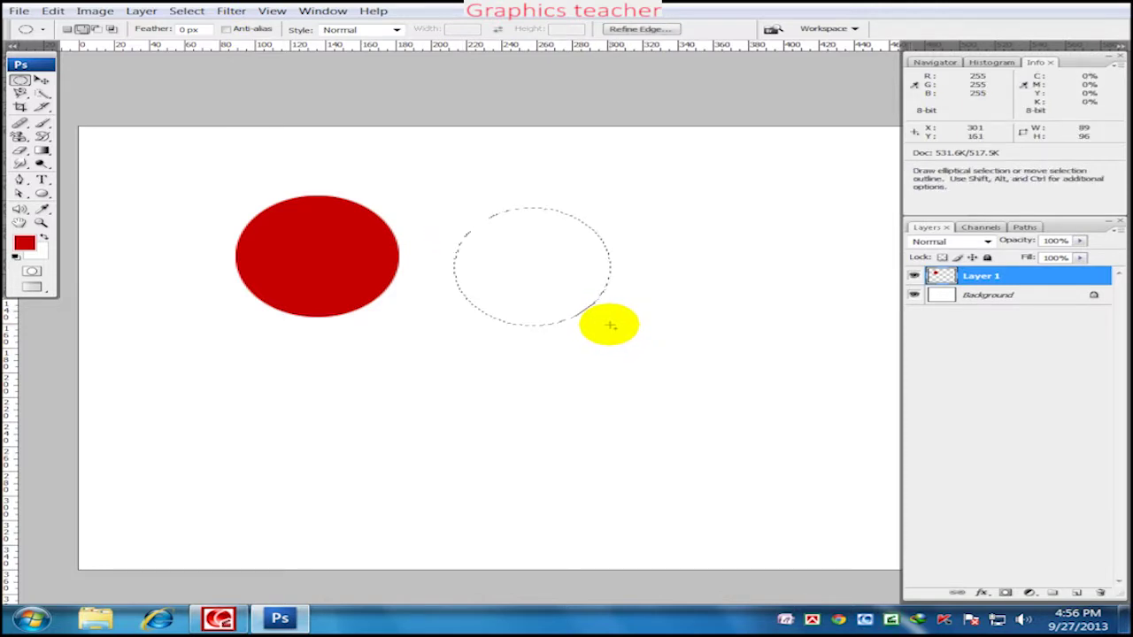
pyautogui.hotkey('alt', 'BackSpace')
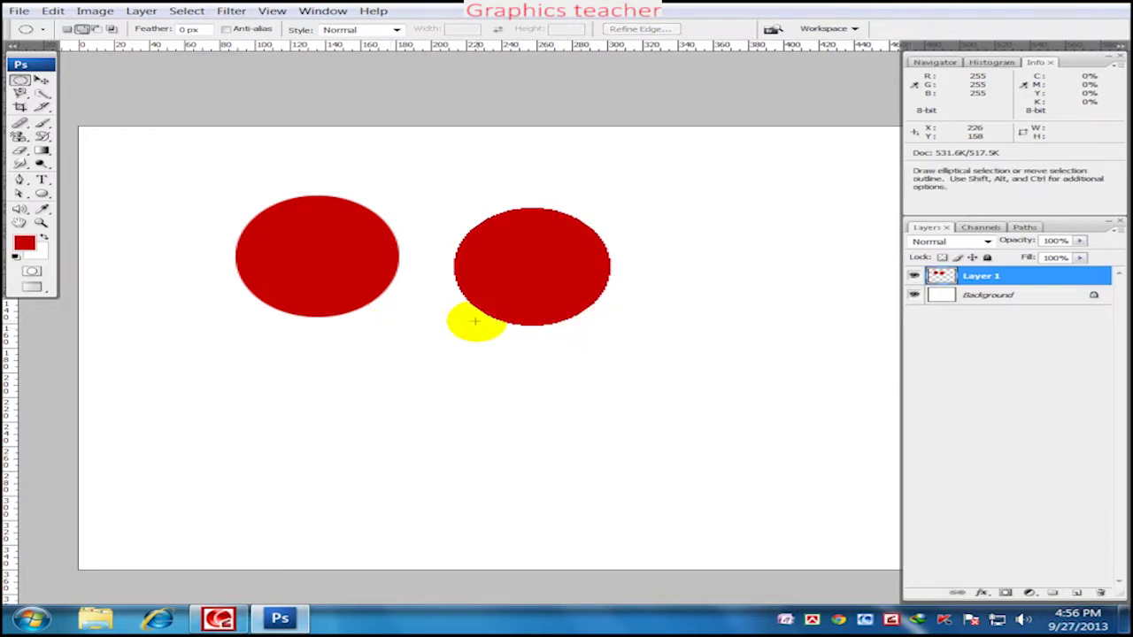
pyautogui.hotkey('ctrl', '+')
pyautogui.hotkey('ctrl', '+')
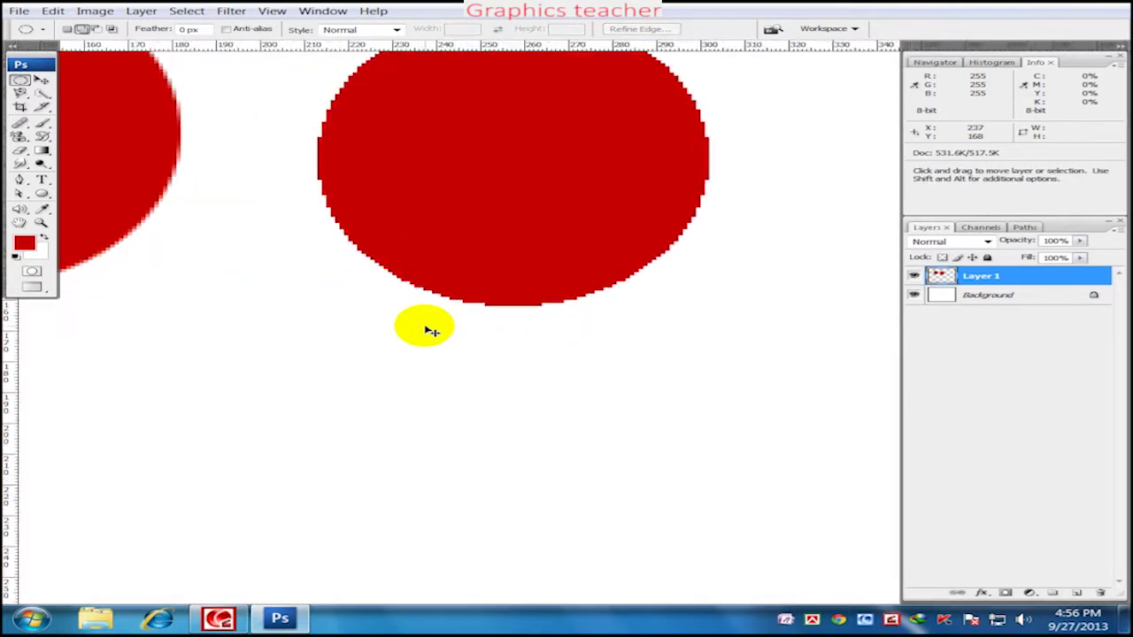
# Move Layer 1's two red circles slightly up and to the left
pyautogui.hscroll(-5, 337, 304)
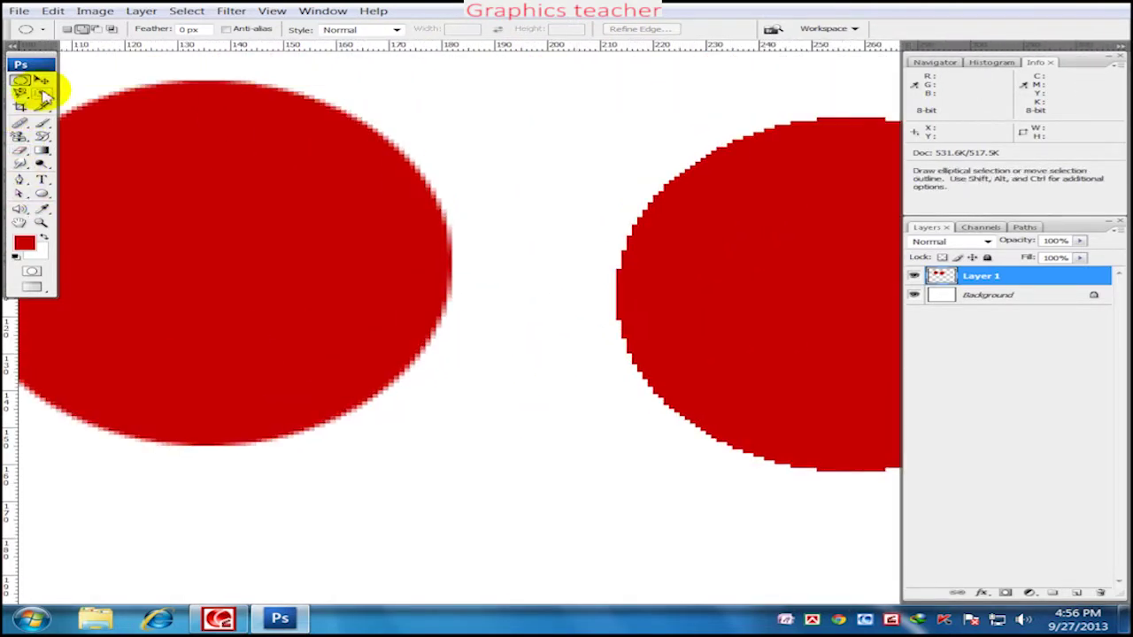
pyautogui.click(42, 80)
pyautogui.moveTo(703, 357); pyautogui.dragTo(642, 332)
pyautogui.moveTo(602, 386); pyautogui.dragTo(680, 427)
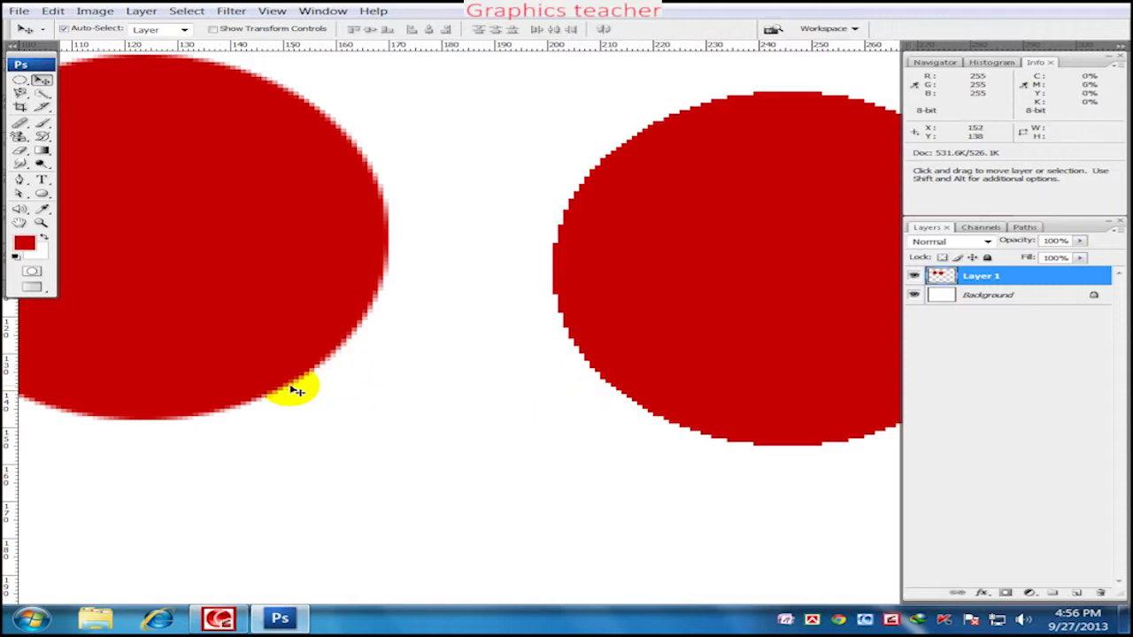
# Scroll around the zoomed view to compare the smooth and jagged circle edges
pyautogui.scroll(2, 380, 416)
pyautogui.scroll(2, 522, 440)
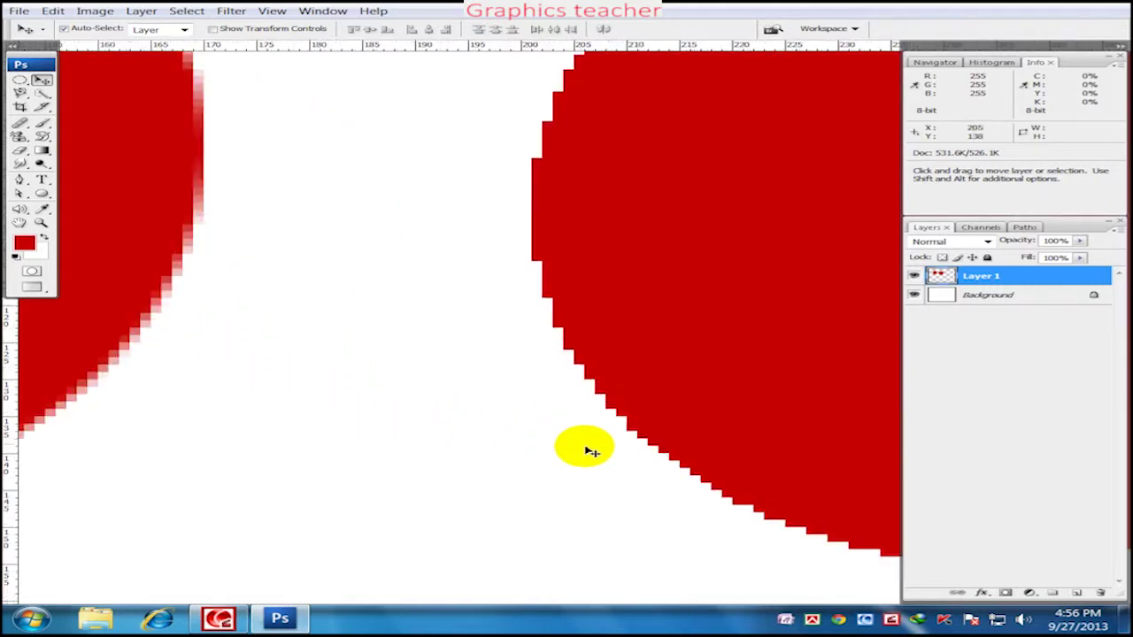
pyautogui.scroll(2, 637, 467)
pyautogui.moveTo(696, 488); pyautogui.dragTo(645, 443)
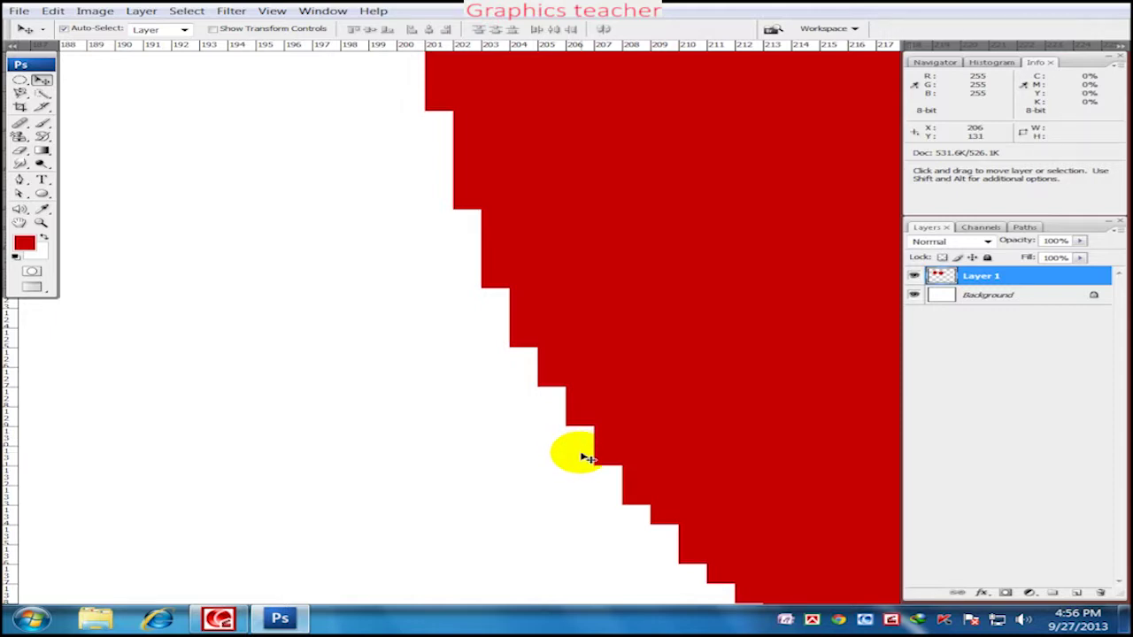
pyautogui.hscroll(-5, 498, 463)
pyautogui.hscroll(-5, 531, 422)
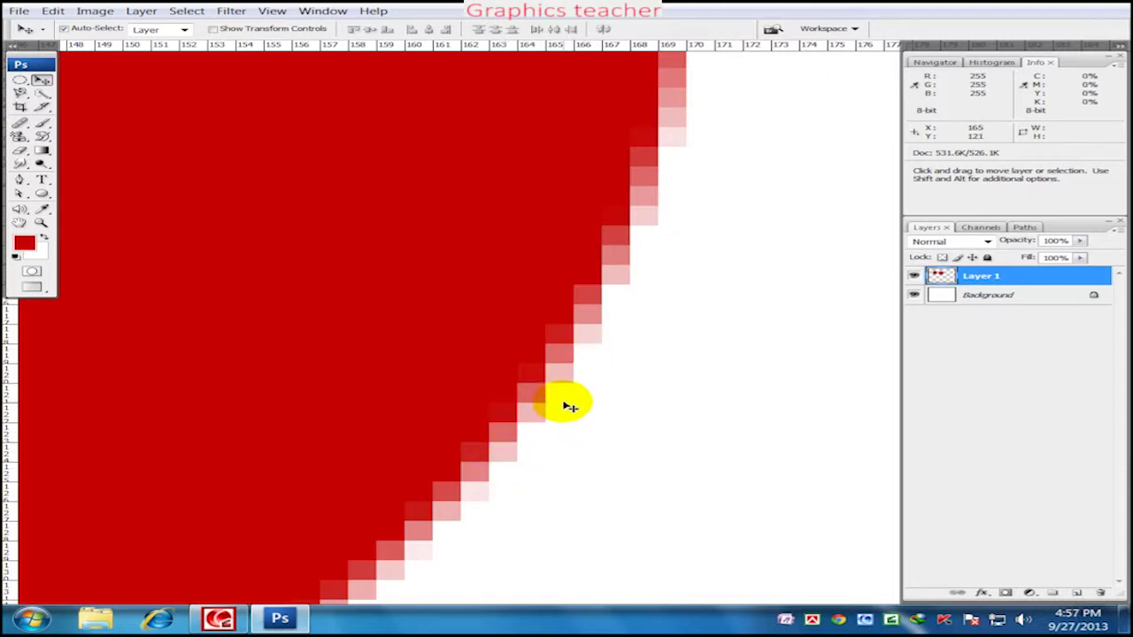
pyautogui.scroll(-3, 566, 408)
pyautogui.scroll(-2, 560, 408)
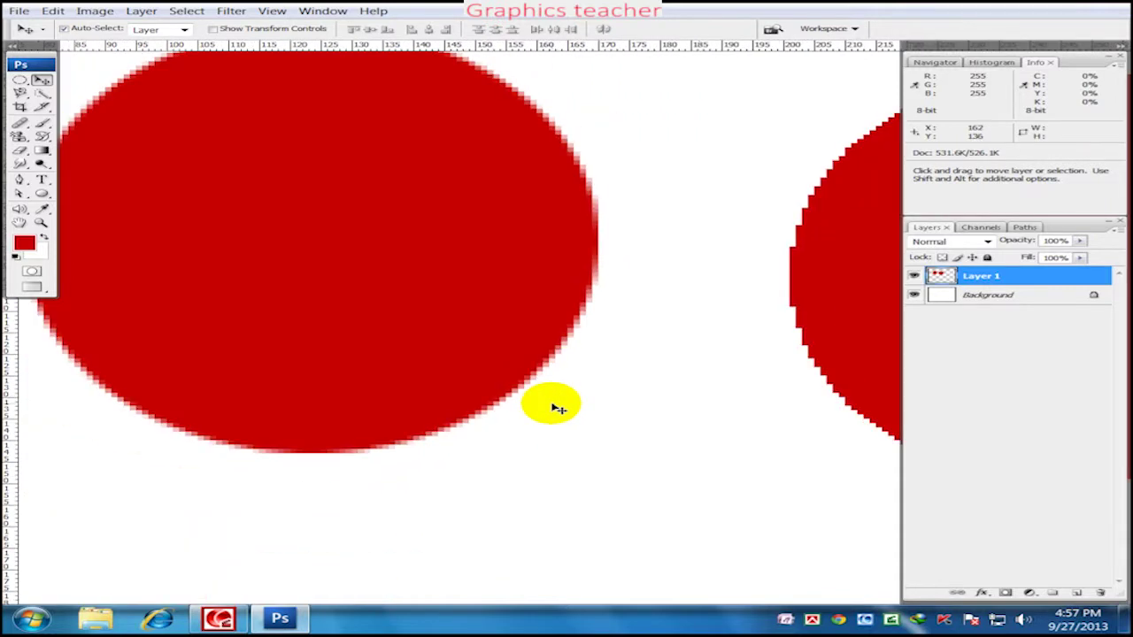
pyautogui.scroll(-1, 560, 408)
pyautogui.scroll(-1, 772, 398)
pyautogui.scroll(-1, 758, 398)
pyautogui.scroll(-1, 781, 384)
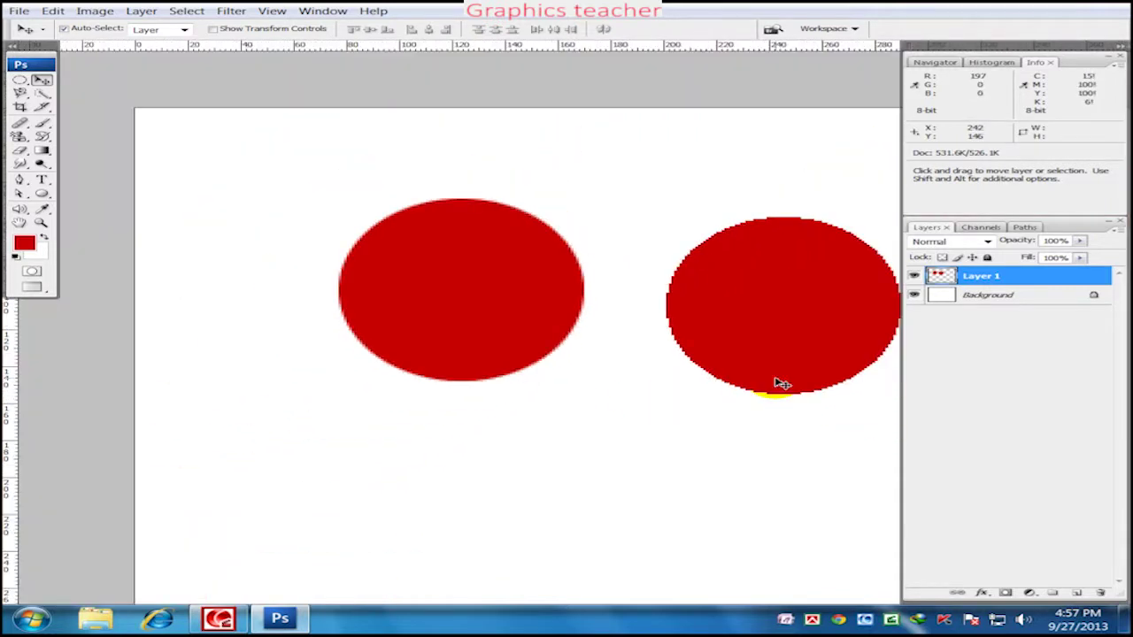
pyautogui.hscroll(1, 620, 372)
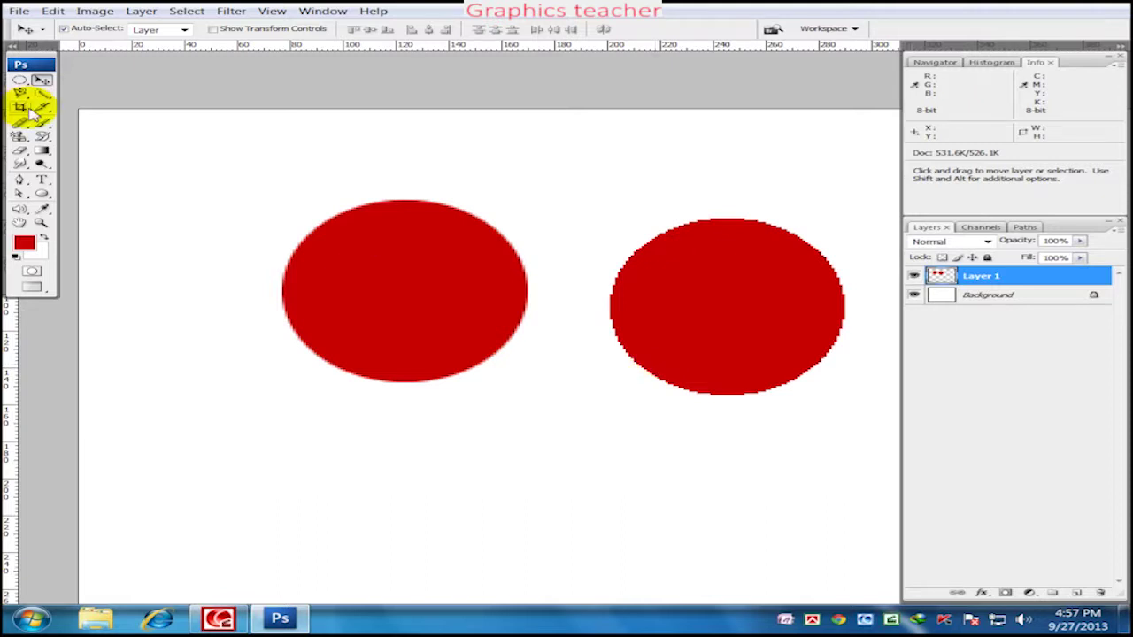
# Enable Anti-alias for the Elliptical Marquee, then zoom in to compare the two red circles' edges
pyautogui.click(21, 80)
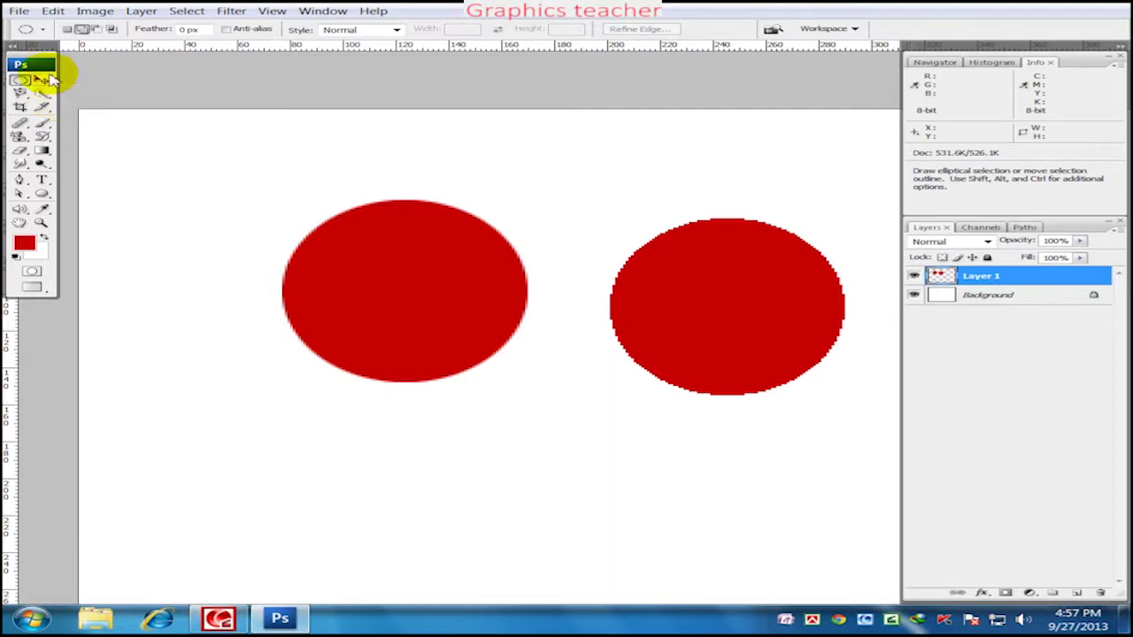
pyautogui.click(226, 30)
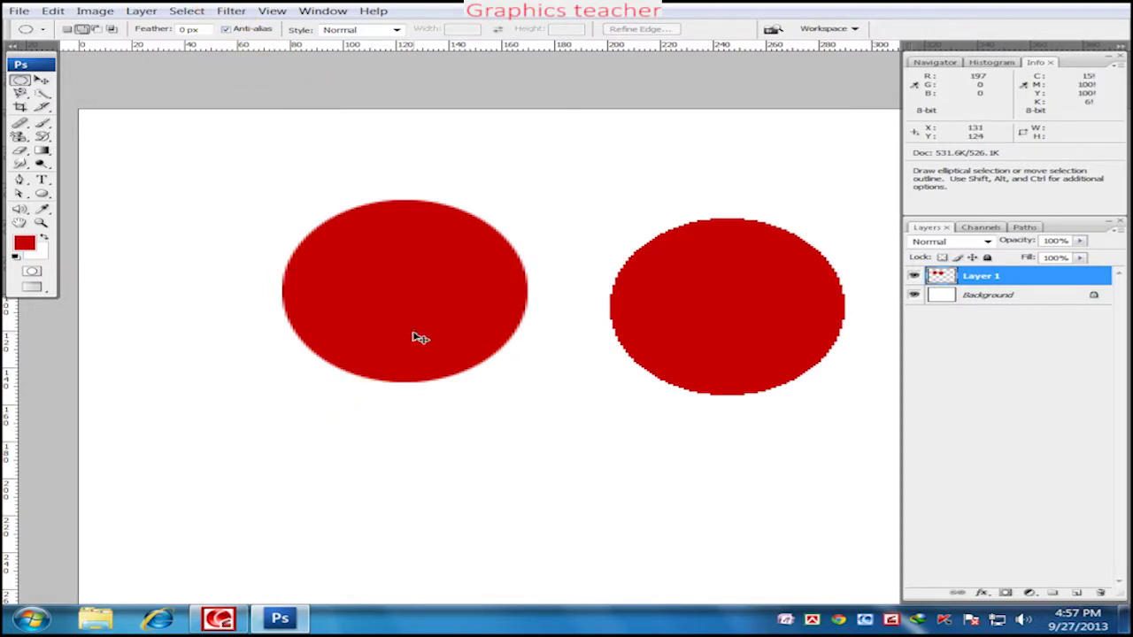
pyautogui.hotkey('ctrl', '+')
pyautogui.hotkey('ctrl', '+')
pyautogui.hotkey('ctrl', '-')
pyautogui.hotkey('ctrl', '-')
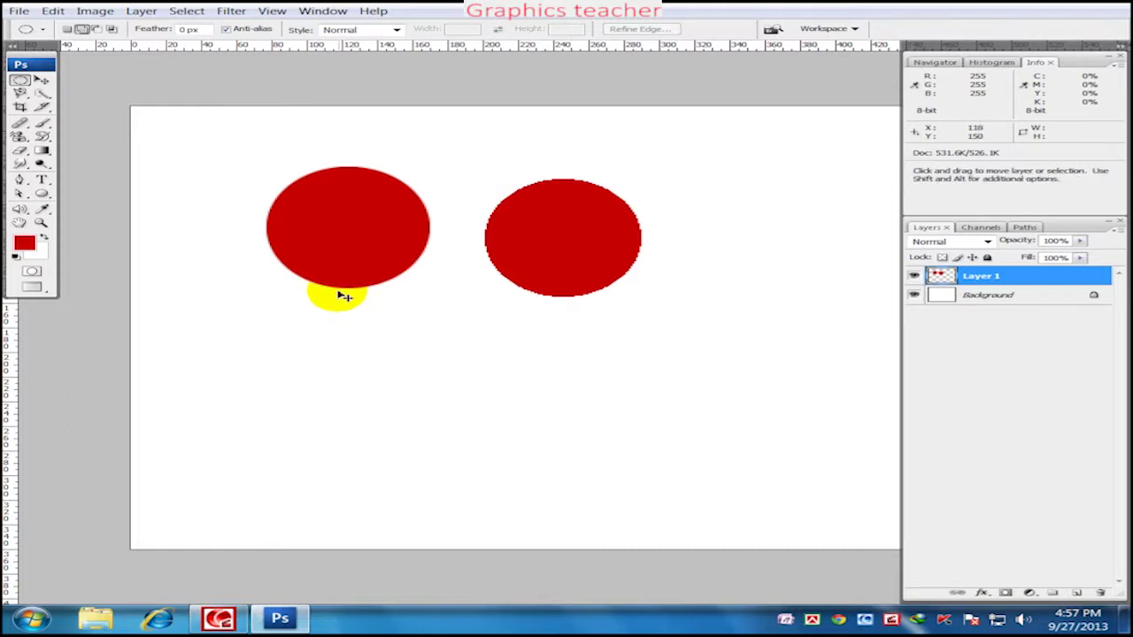
pyautogui.hotkey('ctrl', '+')
pyautogui.hotkey('ctrl', '+')
pyautogui.hotkey('ctrl', '+')
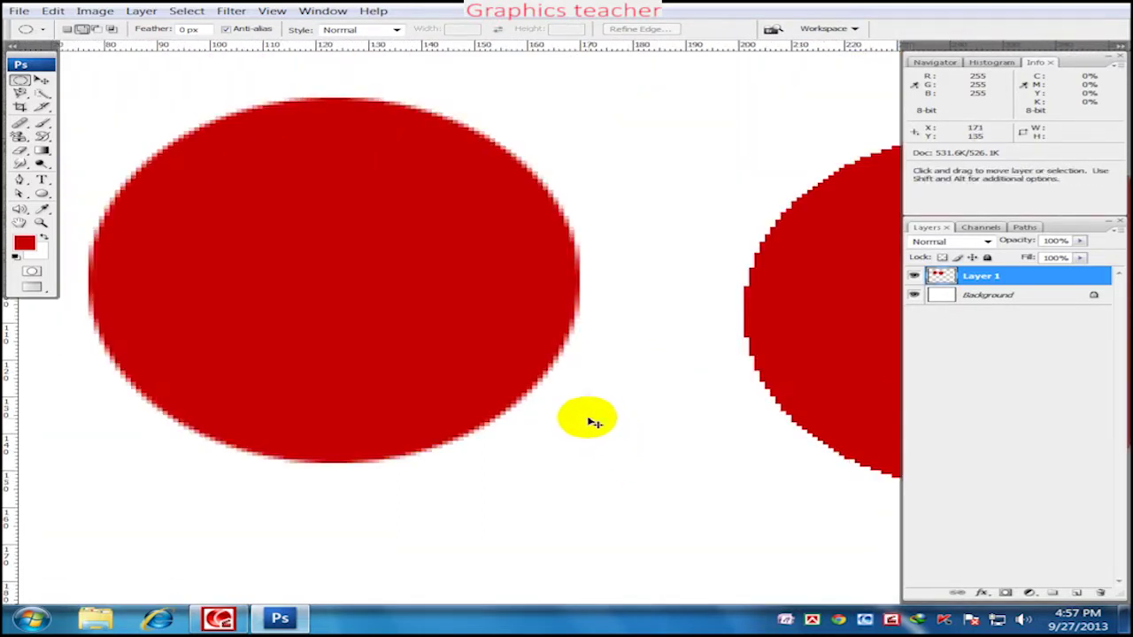
pyautogui.hotkey('ctrl', '+')
pyautogui.hotkey('ctrl', '+')
pyautogui.hotkey('ctrl', '+')
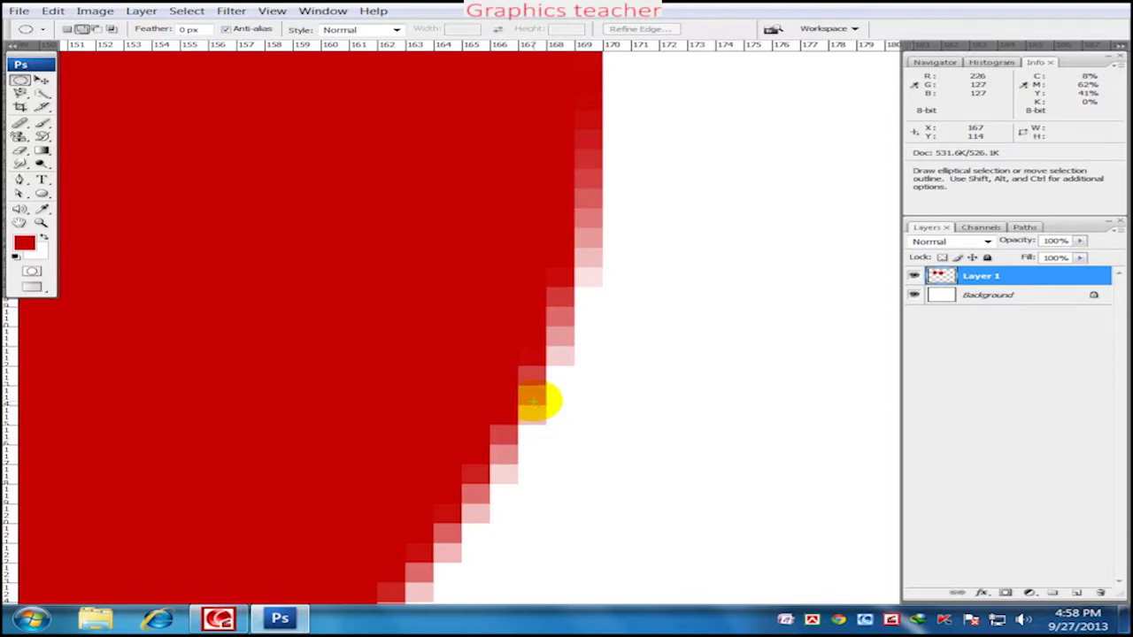
pyautogui.scroll(-2, 534, 403)
pyautogui.scroll(-2, 569, 400)
pyautogui.scroll(-1, 579, 392)
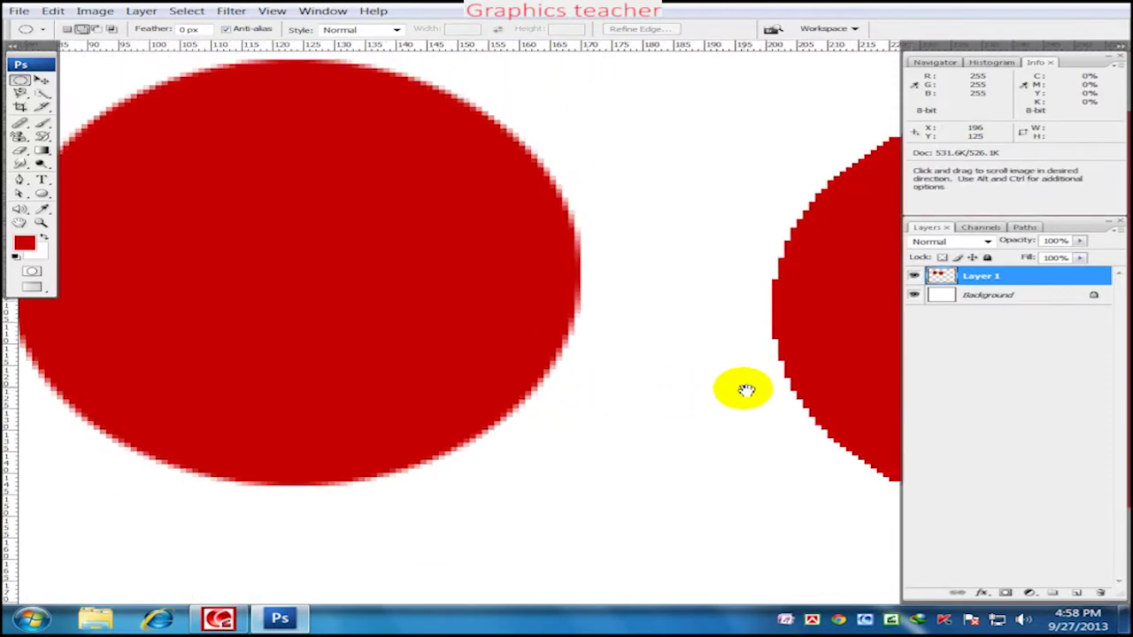
pyautogui.moveTo(741, 387); pyautogui.dragTo(561, 382)
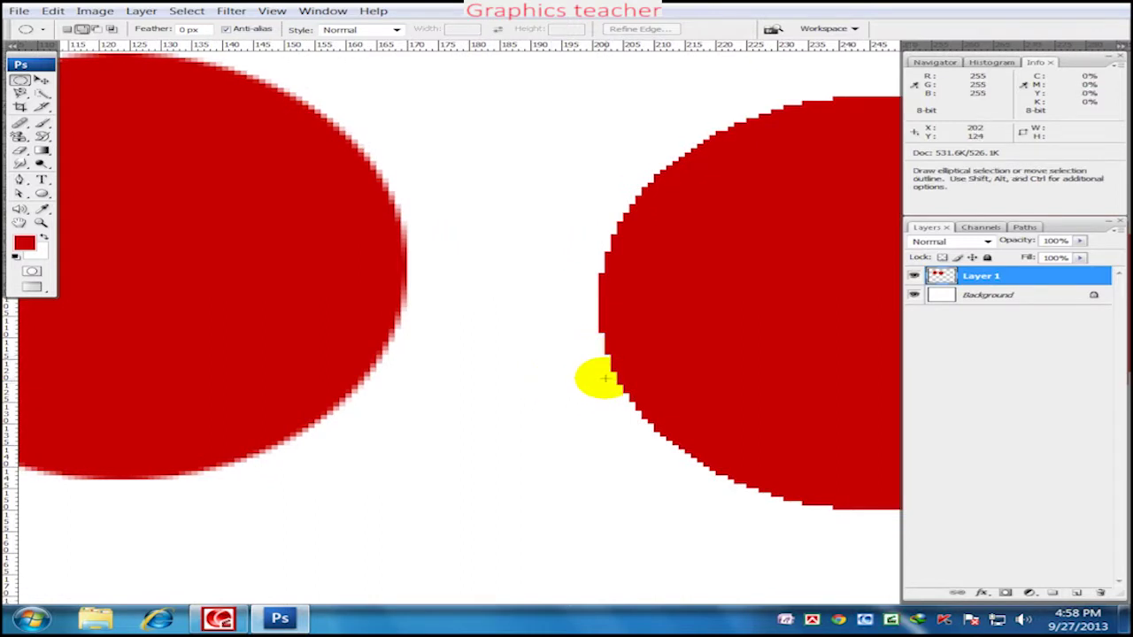
pyautogui.moveTo(602, 378); pyautogui.dragTo(573, 372)
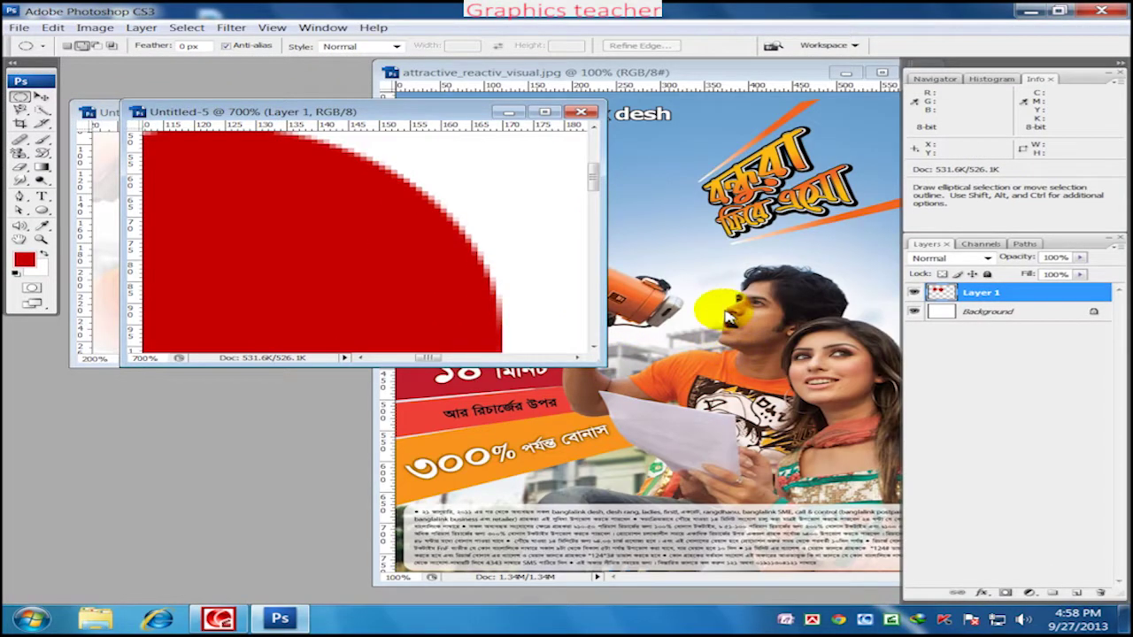
# Turn Anti-alias off and select a circle around the man's face in the poster photo
pyautogui.click(226, 45)
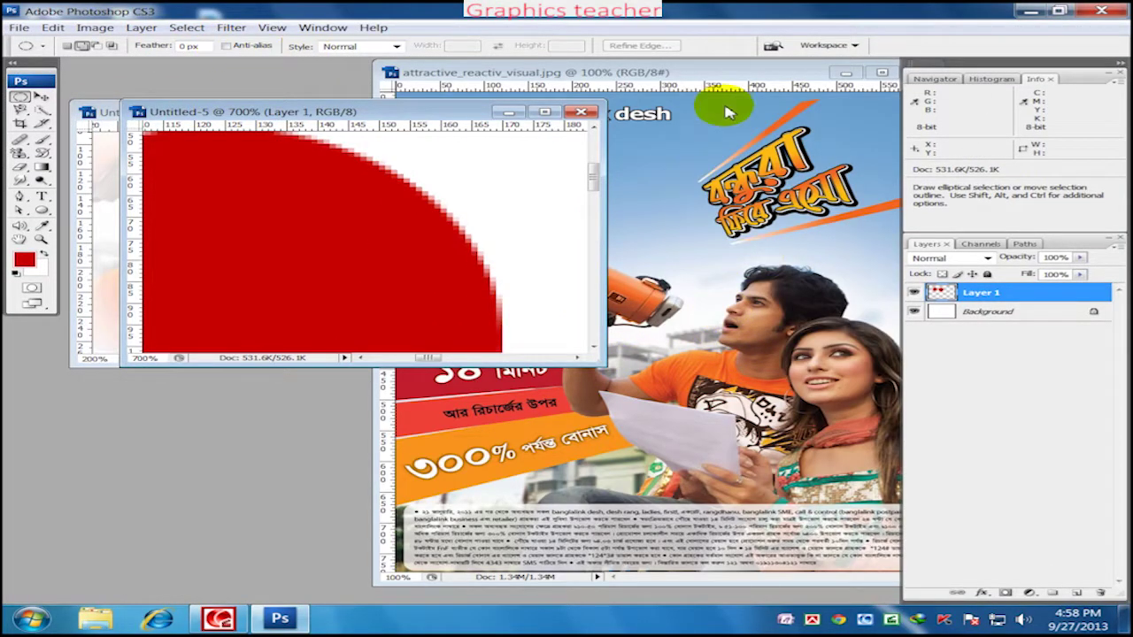
pyautogui.click(797, 71)
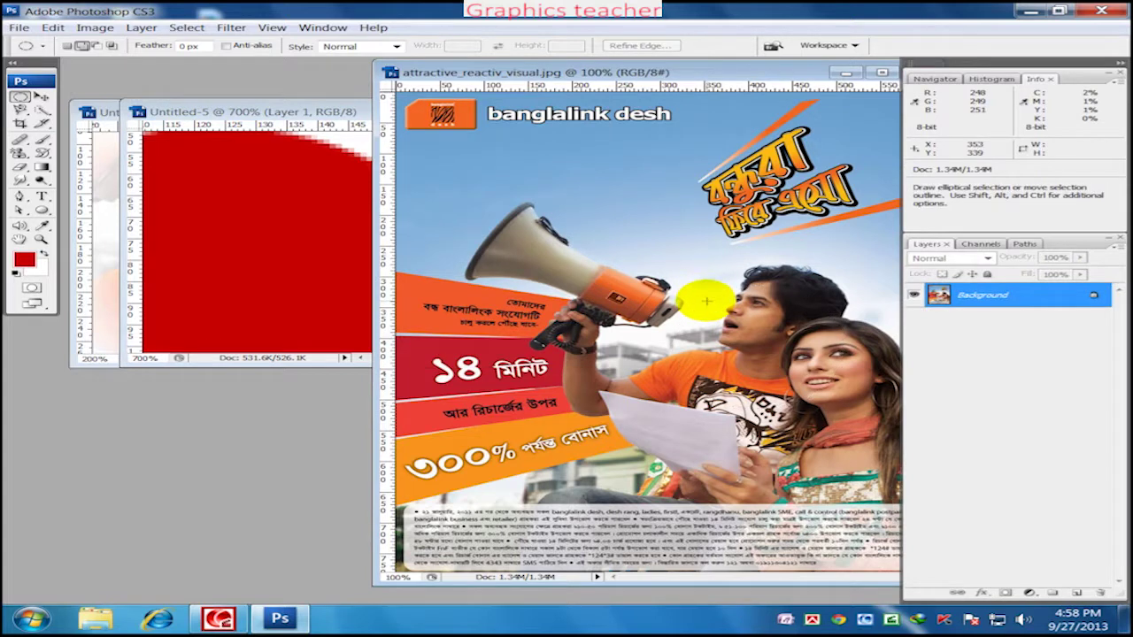
pyautogui.moveTo(680, 289); pyautogui.dragTo(786, 364)
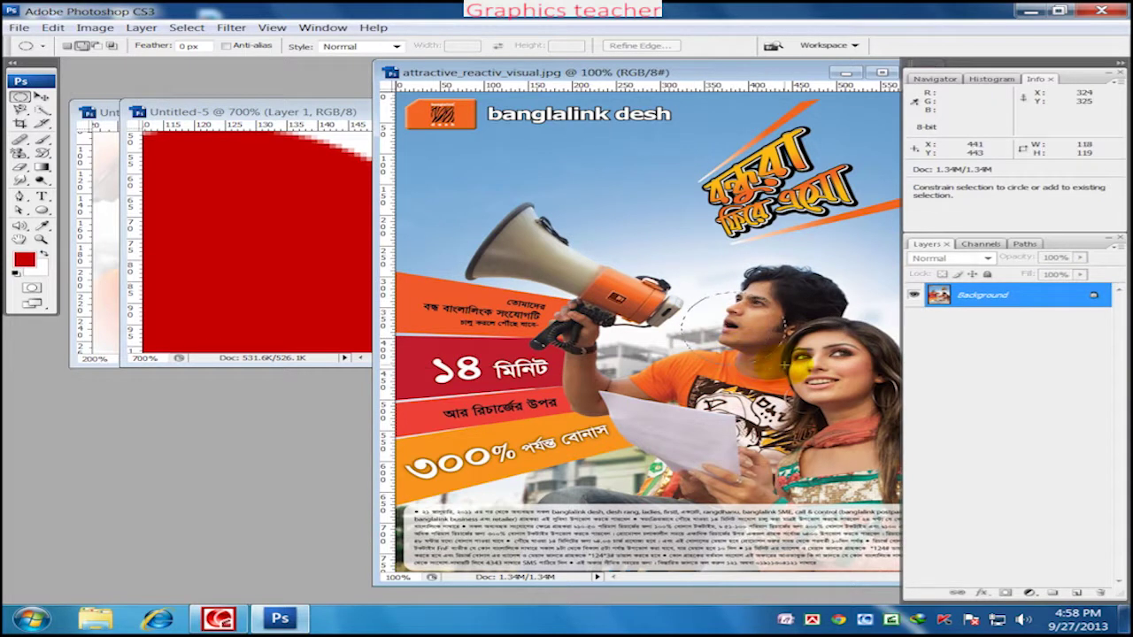
# Drag the face cutout into Untitled-5 and position it over the red circles
pyautogui.click(42, 95)
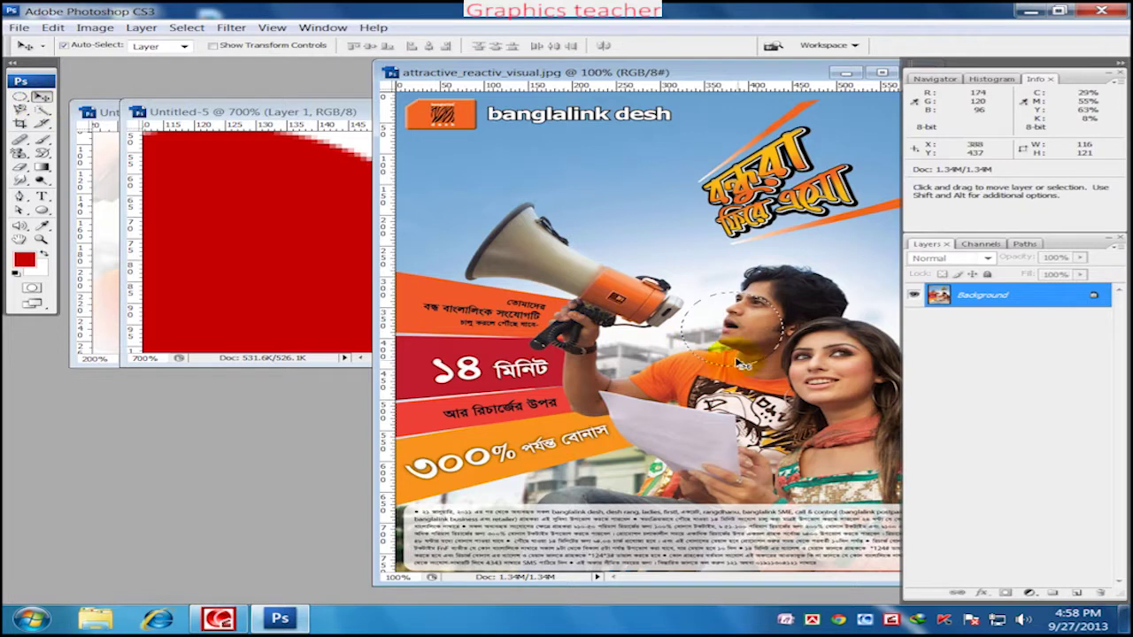
pyautogui.moveTo(742, 363); pyautogui.dragTo(265, 292)
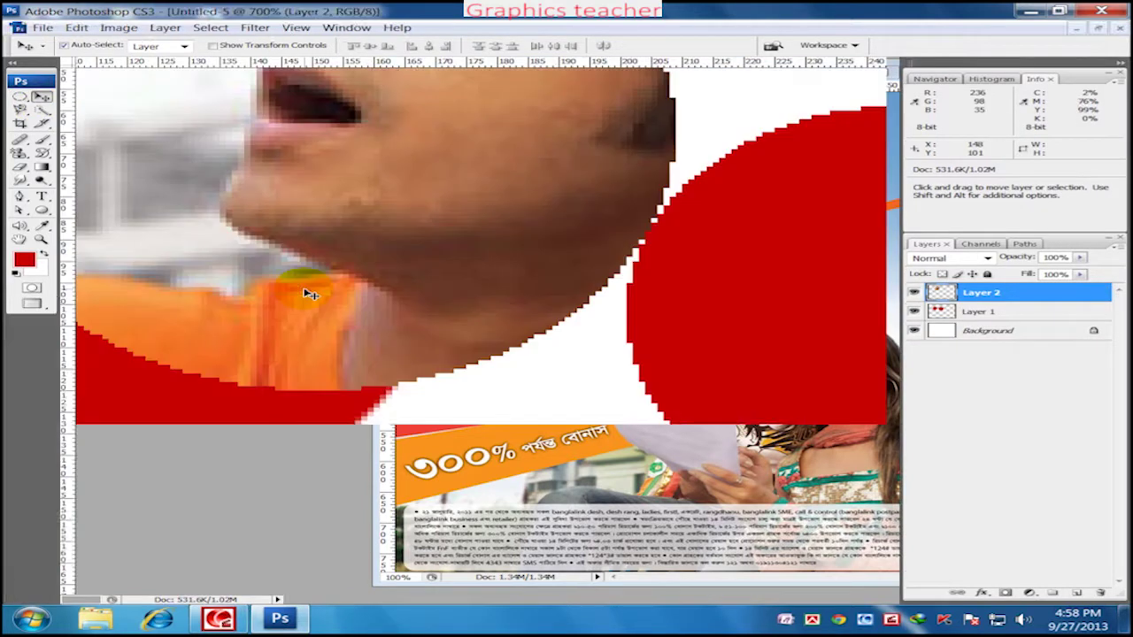
pyautogui.moveTo(431, 274); pyautogui.dragTo(524, 461)
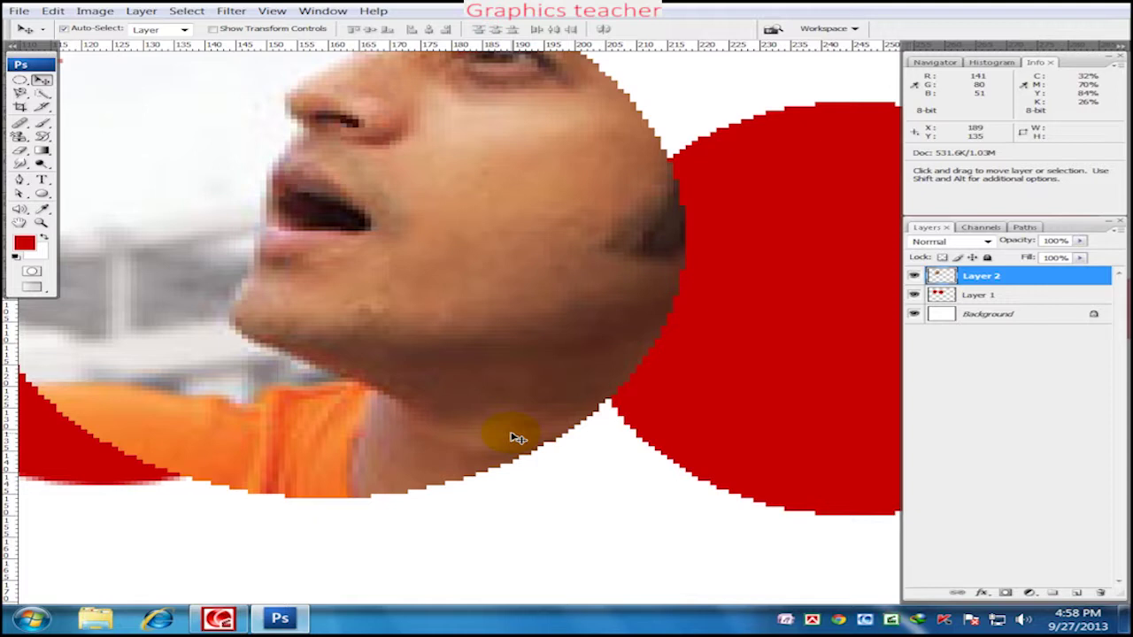
pyautogui.scroll(-1, 658, 499)
pyautogui.scroll(-2, 655, 492)
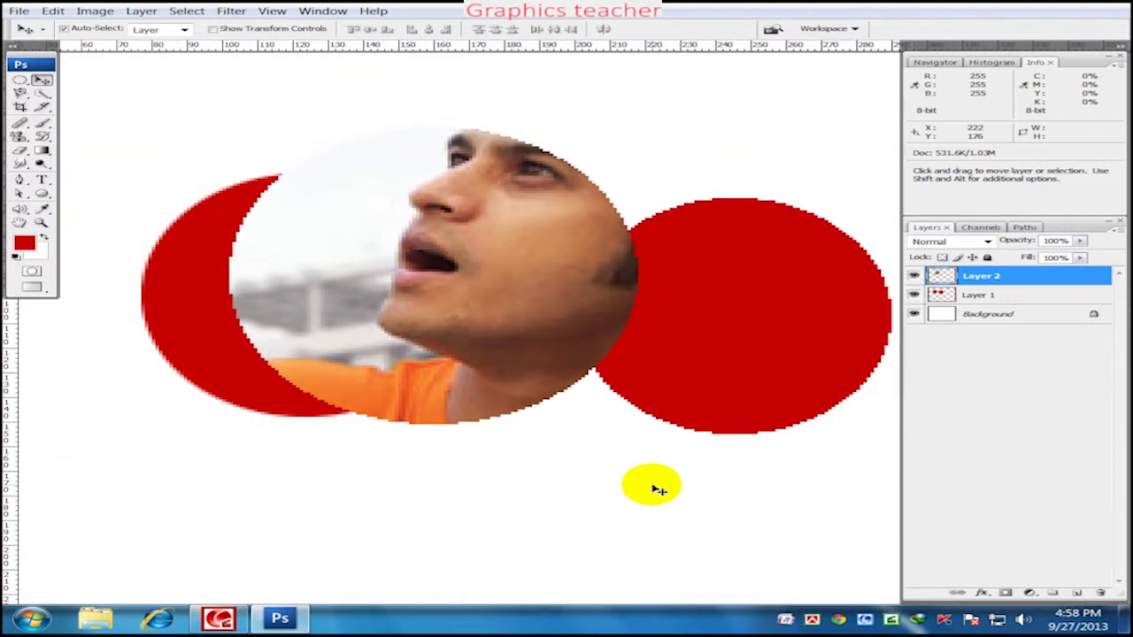
pyautogui.scroll(-2, 656, 487)
pyautogui.scroll(2, 651, 494)
pyautogui.scroll(1, 646, 499)
pyautogui.scroll(2, 611, 389)
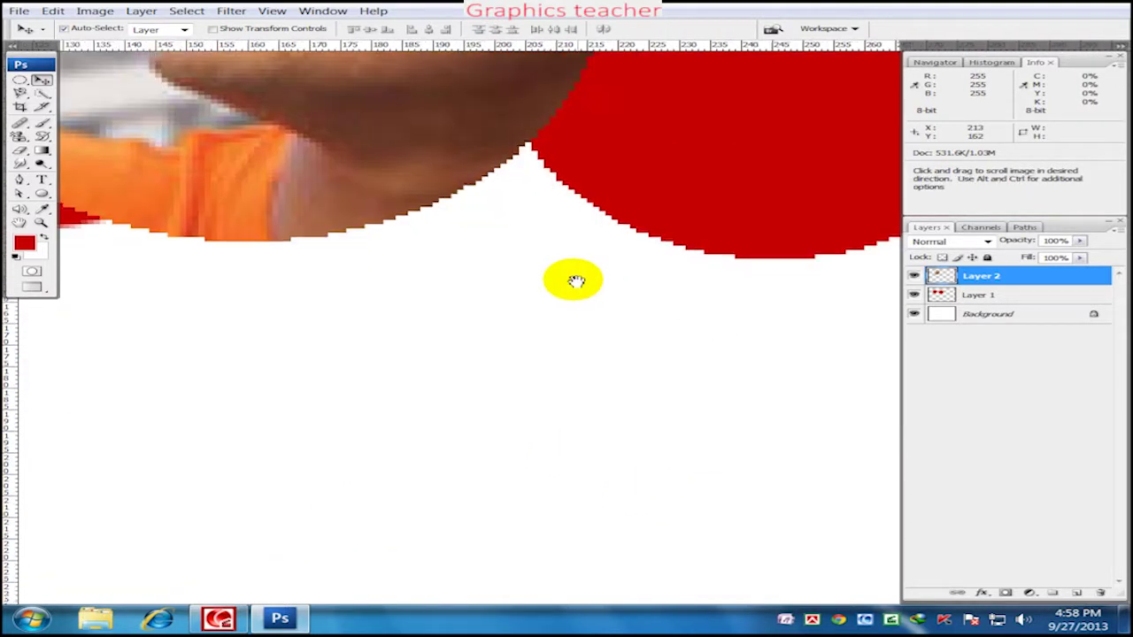
pyautogui.scroll(1, 567, 292)
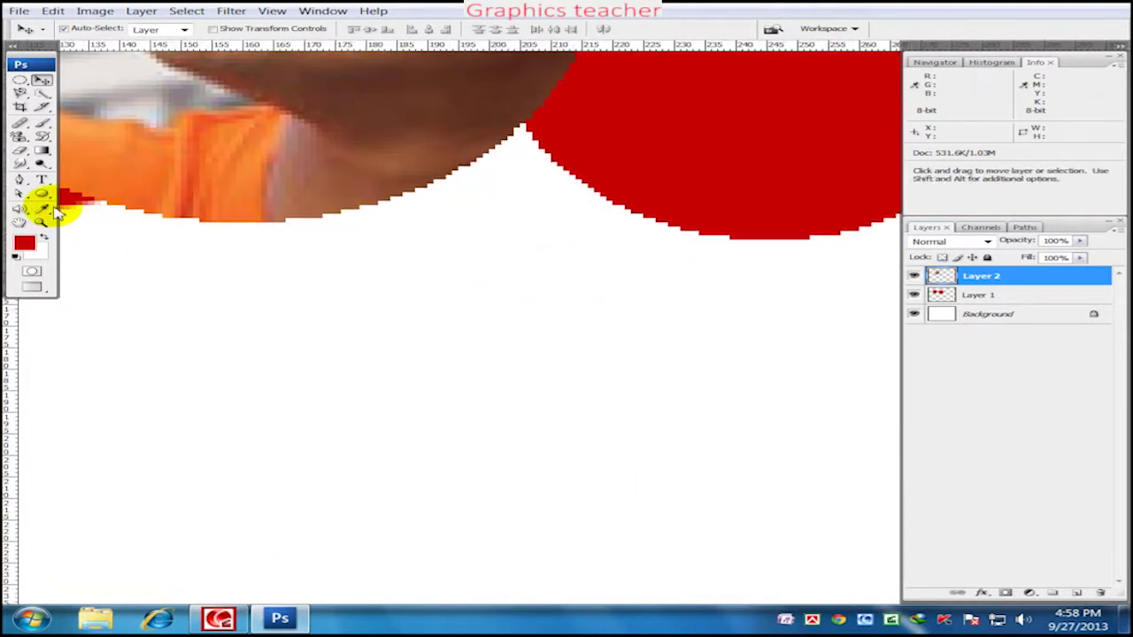
# Draw a vertical line below the shapes, fill it solid red, then exit full-screen view
pyautogui.moveTo(43, 193); pyautogui.dragTo(71, 239)
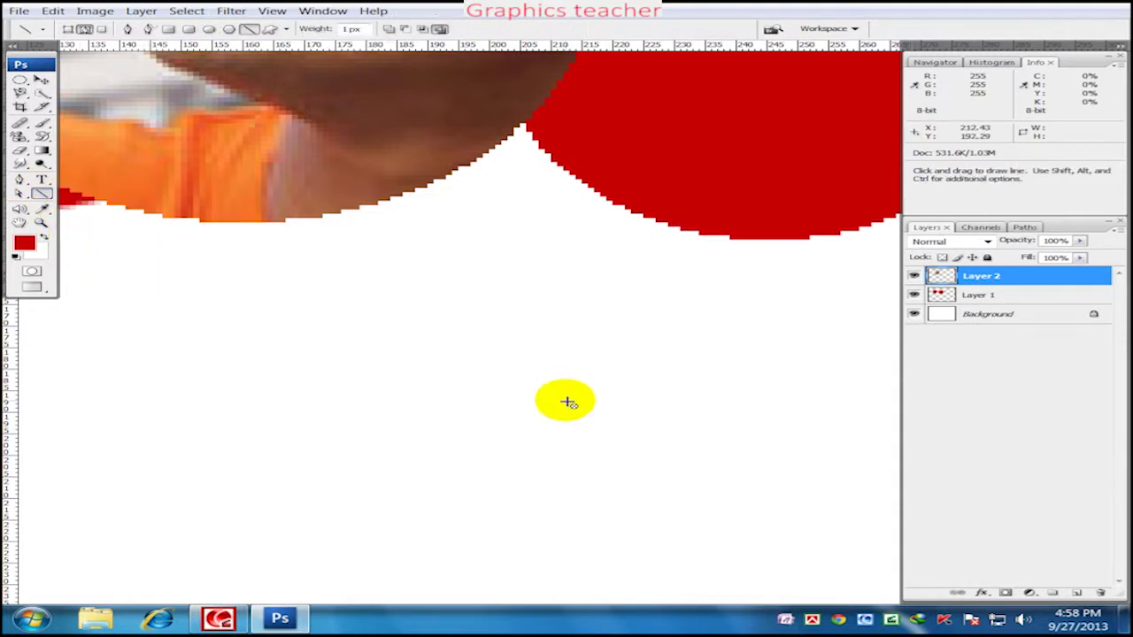
pyautogui.moveTo(490, 394); pyautogui.dragTo(491, 496)
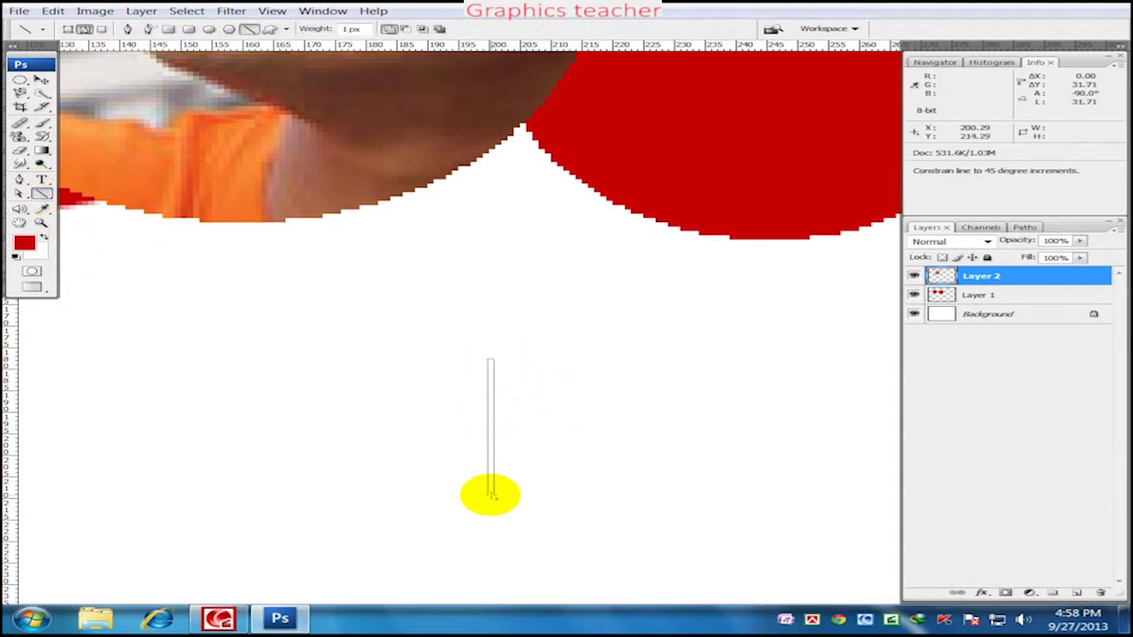
pyautogui.hotkey('ctrl', 'Return')
pyautogui.hotkey('alt', 'BackSpace')
pyautogui.hotkey('ctrl', 'd')
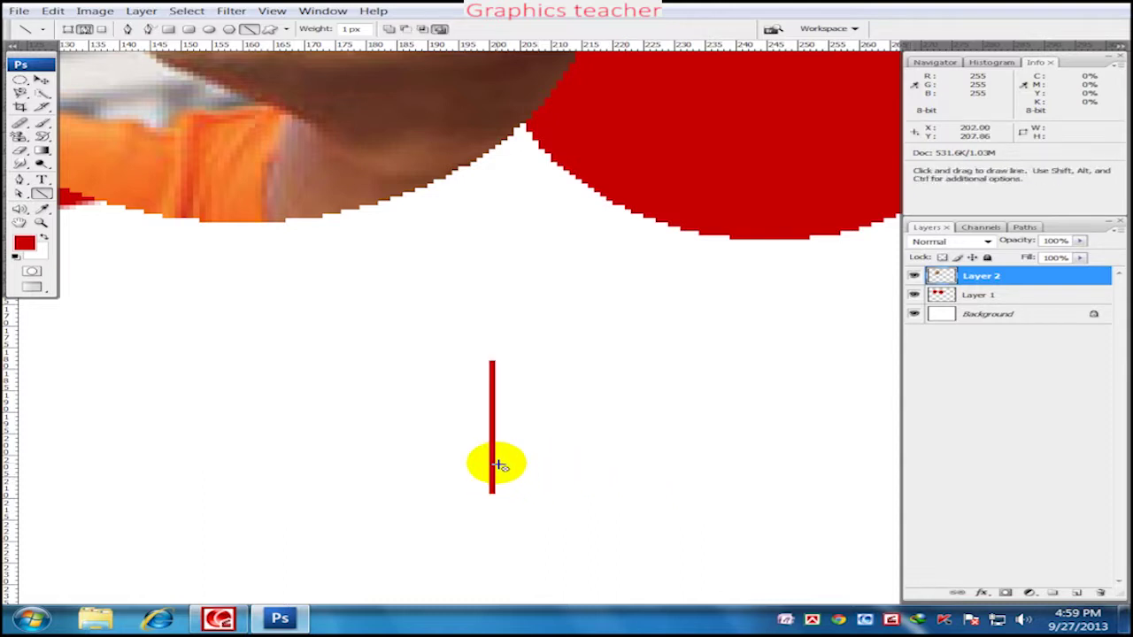
pyautogui.scroll(2, 491, 462)
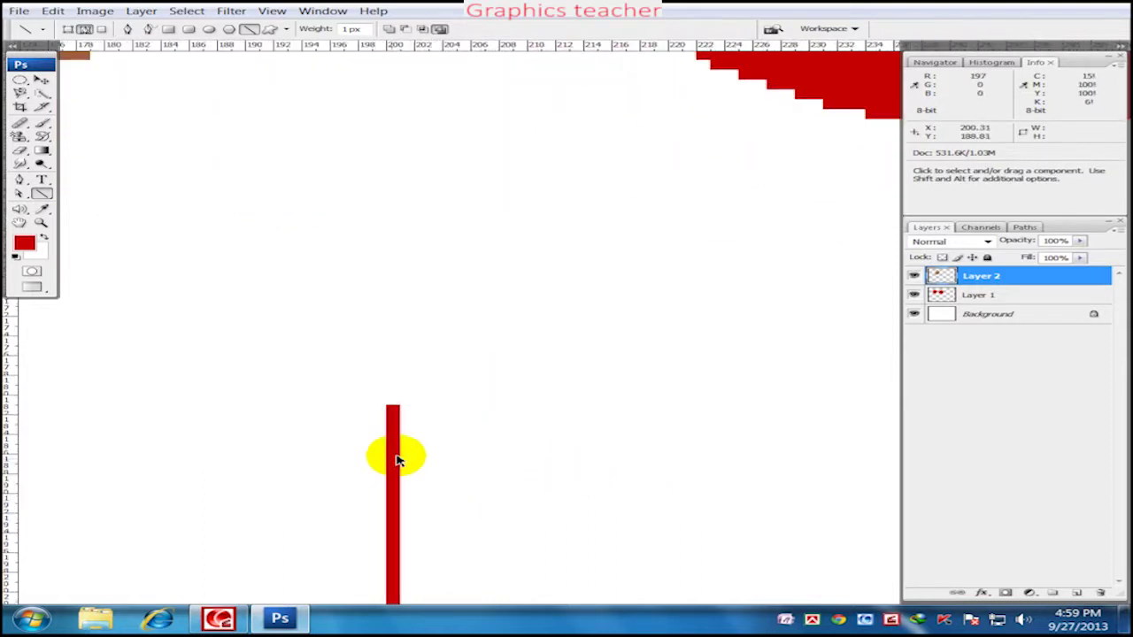
pyautogui.scroll(-2, 407, 446)
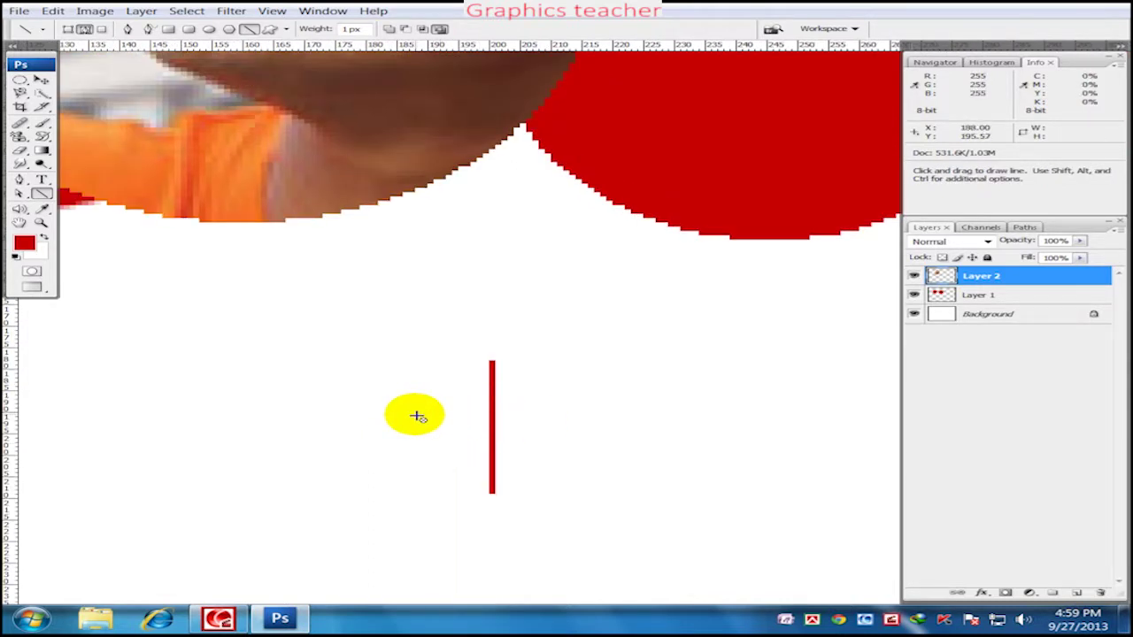
pyautogui.press('f')
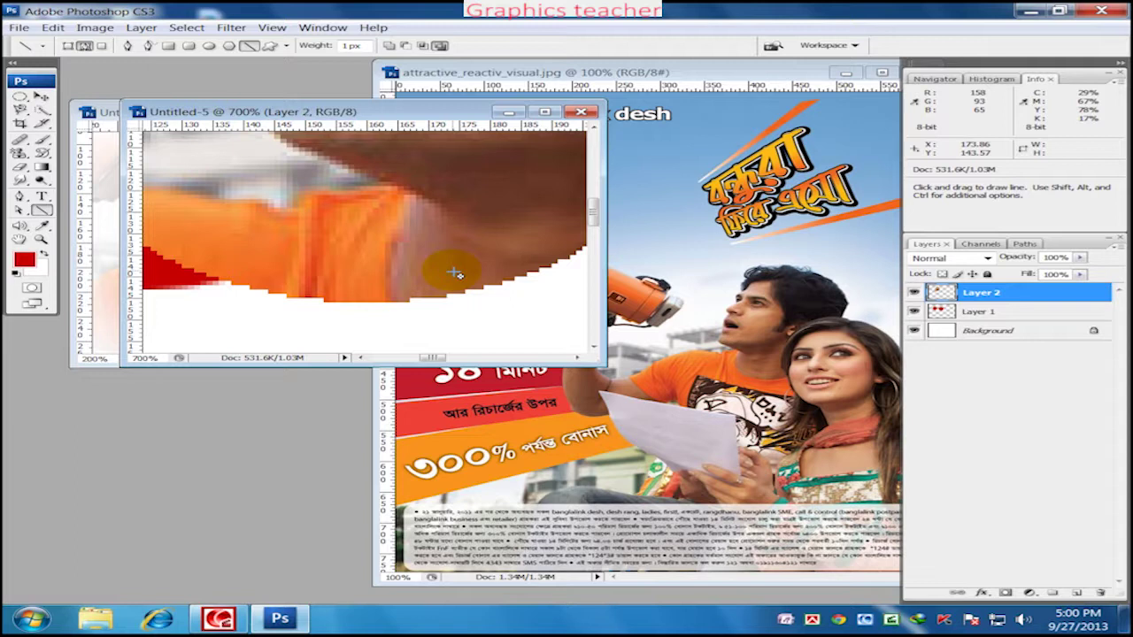
# Close Untitled-5 and Untitled-4 without saving
pyautogui.click(581, 112)
pyautogui.click(570, 237)
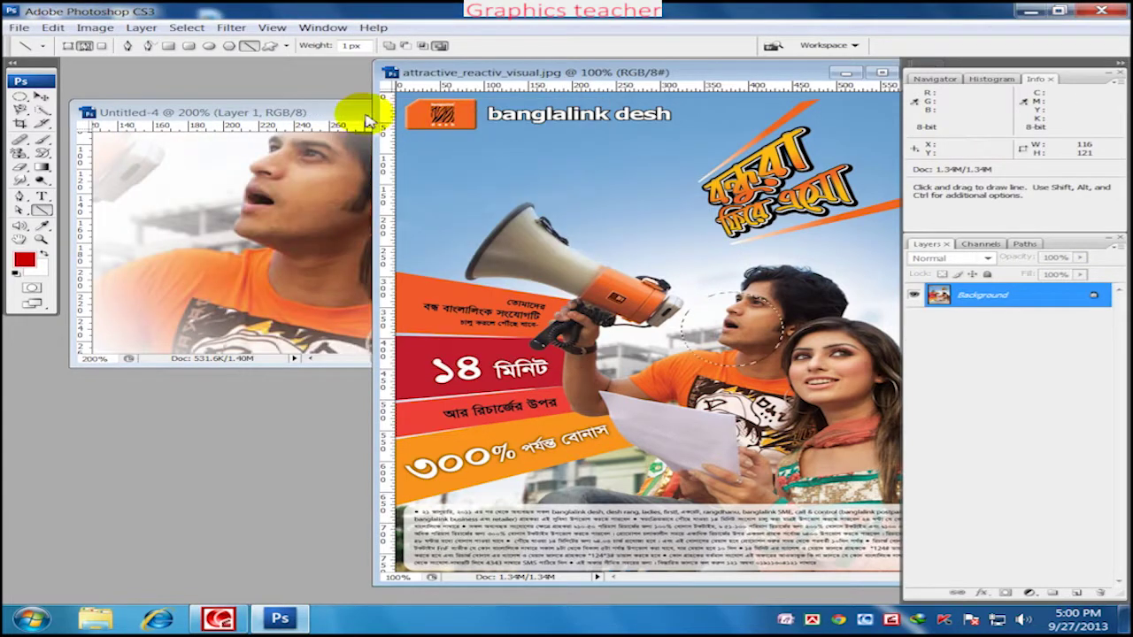
pyautogui.click(354, 111)
pyautogui.click(532, 112)
# Close attractive_reactiv_visual.jpg without saving and minimize Photoshop
pyautogui.click(574, 239)
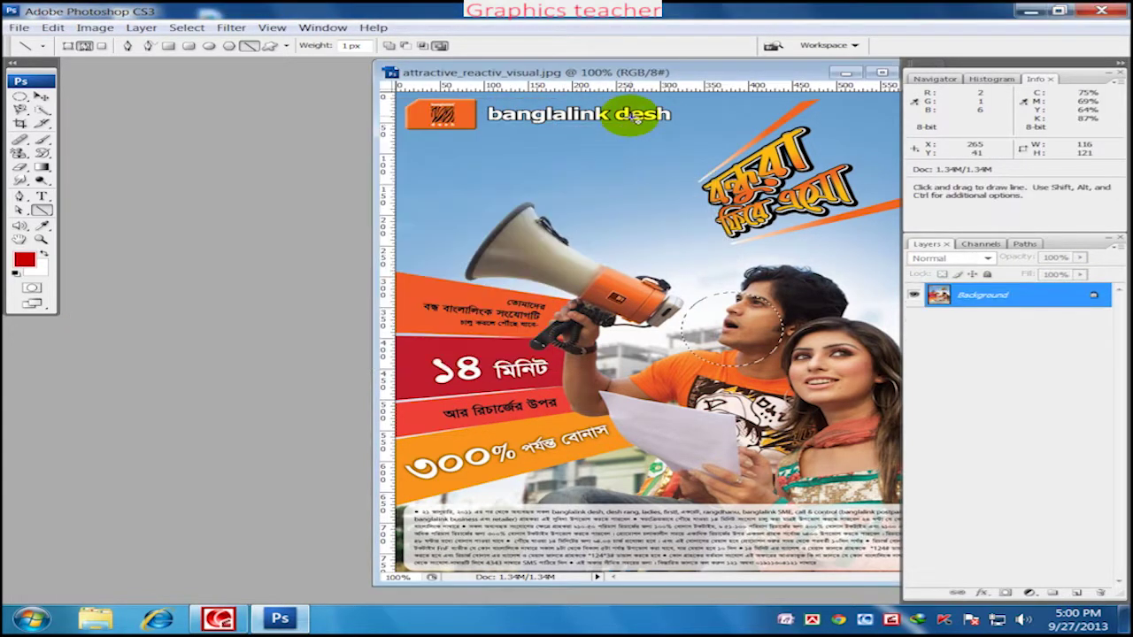
pyautogui.doubleClick(683, 71)
pyautogui.click(671, 93)
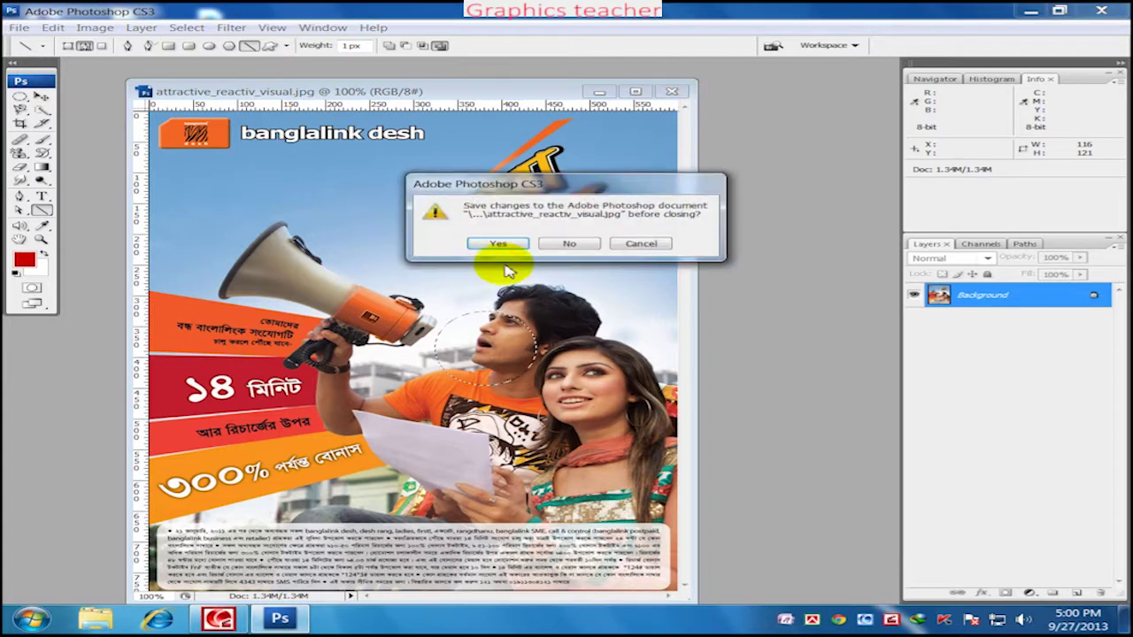
pyautogui.click(567, 242)
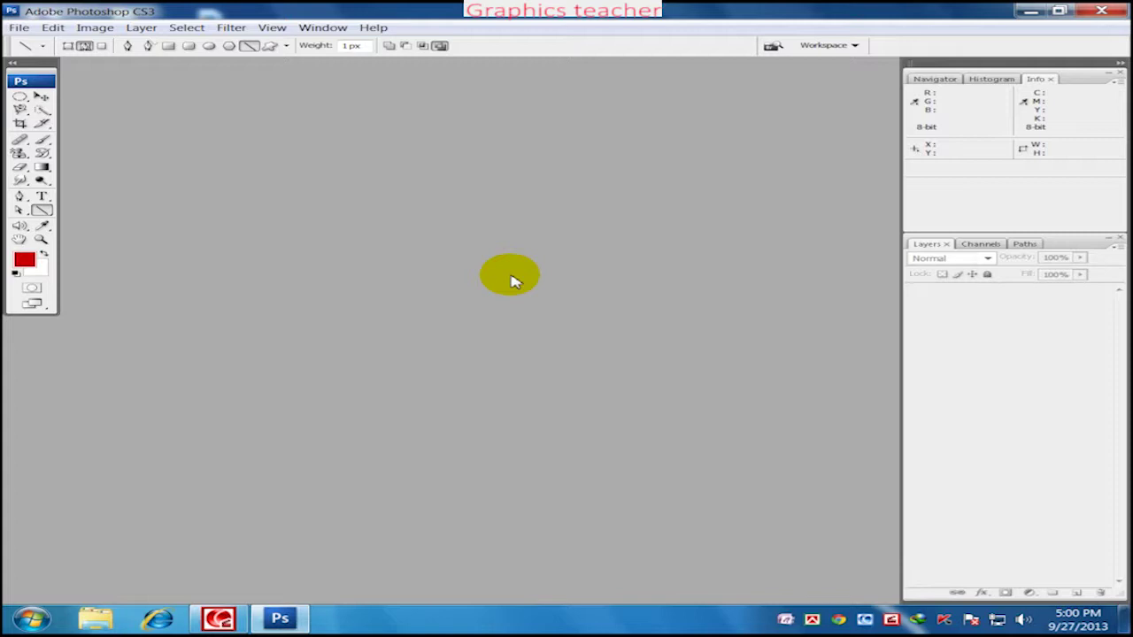
pyautogui.click(1032, 10)
# Browse Materials Drive (I:) > Faculty Pc (Material) > #Material > Photography > photograph
pyautogui.doubleClick(46, 28)
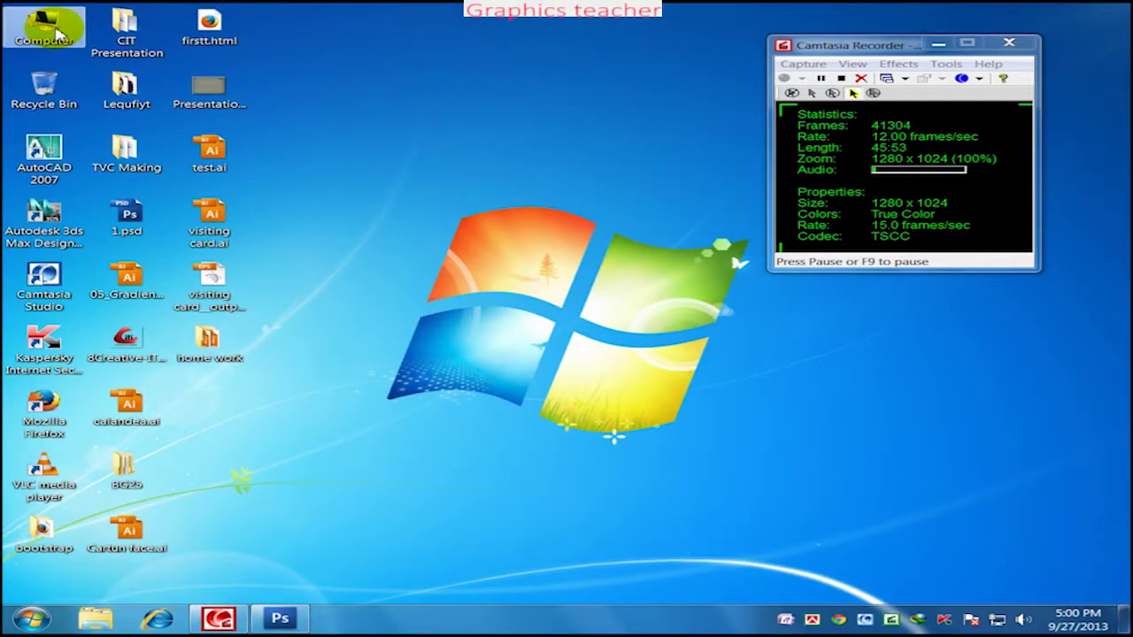
pyautogui.doubleClick(308, 222)
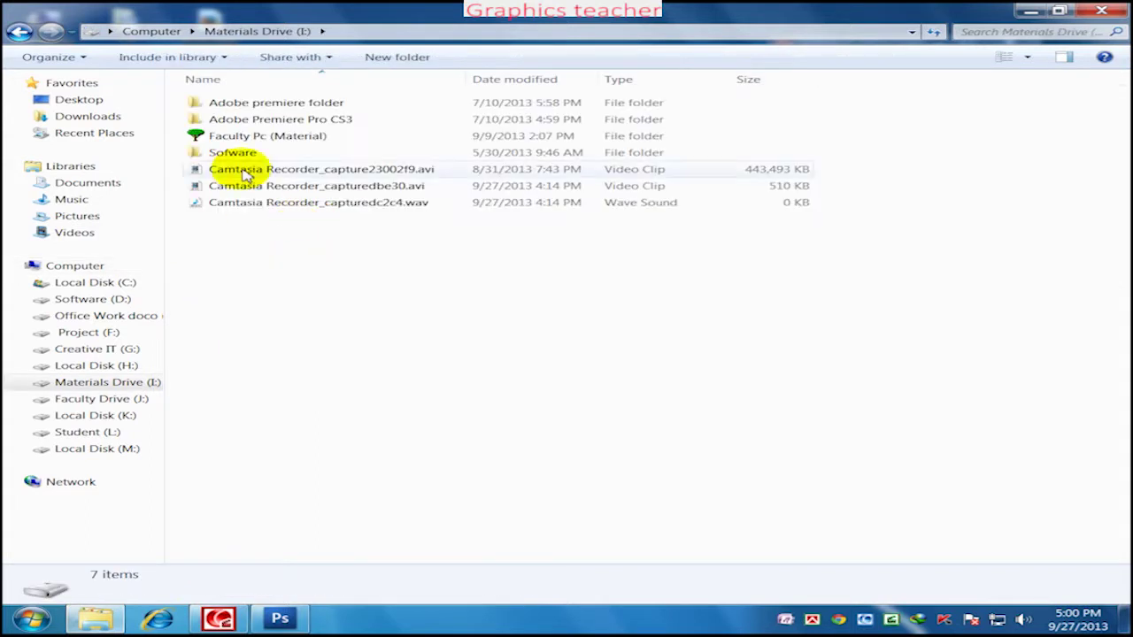
pyautogui.click(241, 138)
pyautogui.doubleClick(241, 138)
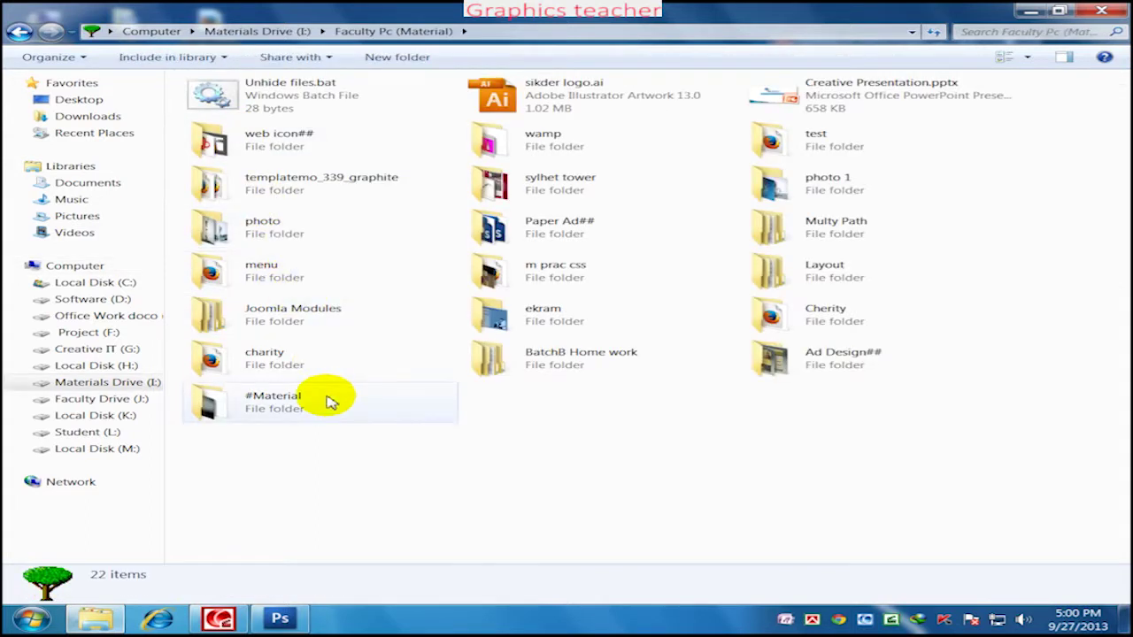
pyautogui.doubleClick(266, 410)
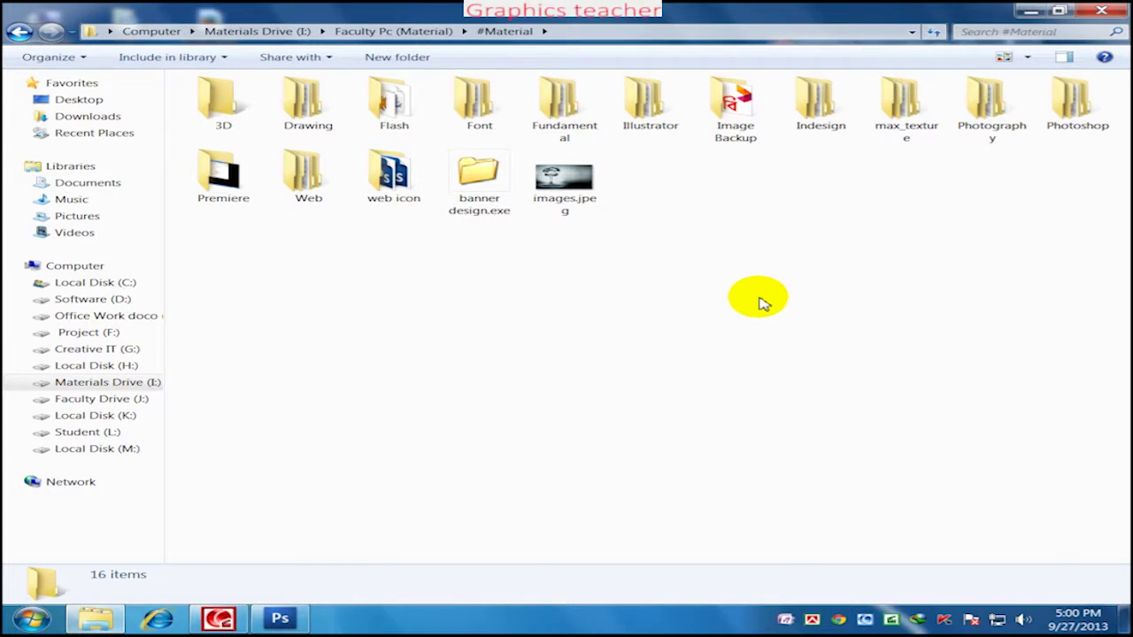
pyautogui.click(992, 113)
pyautogui.doubleClick(991, 114)
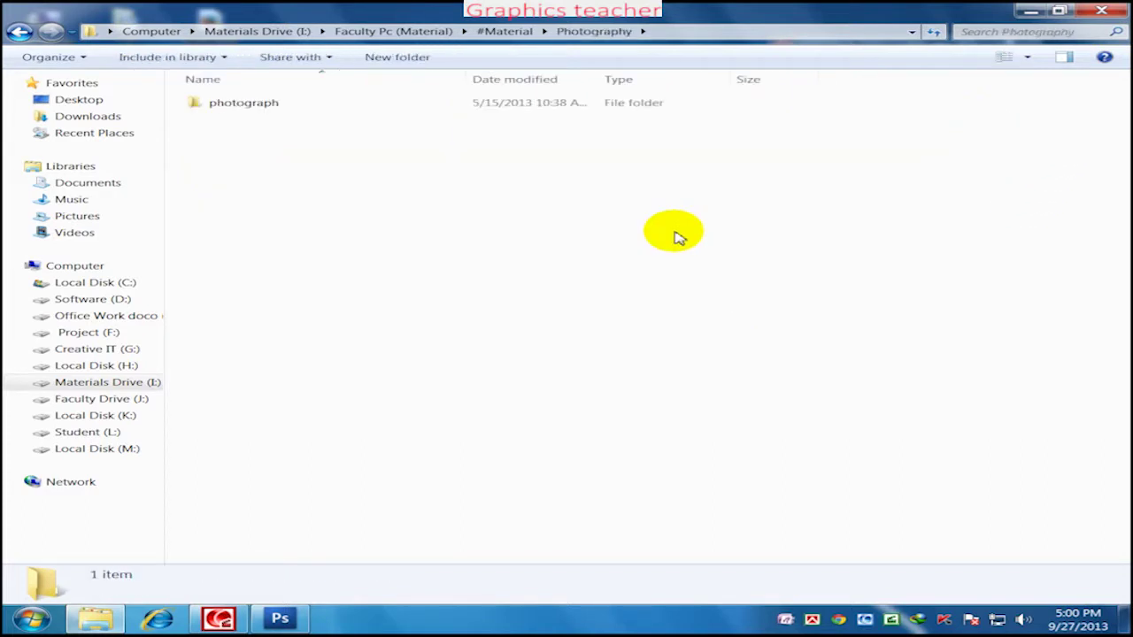
pyautogui.doubleClick(264, 106)
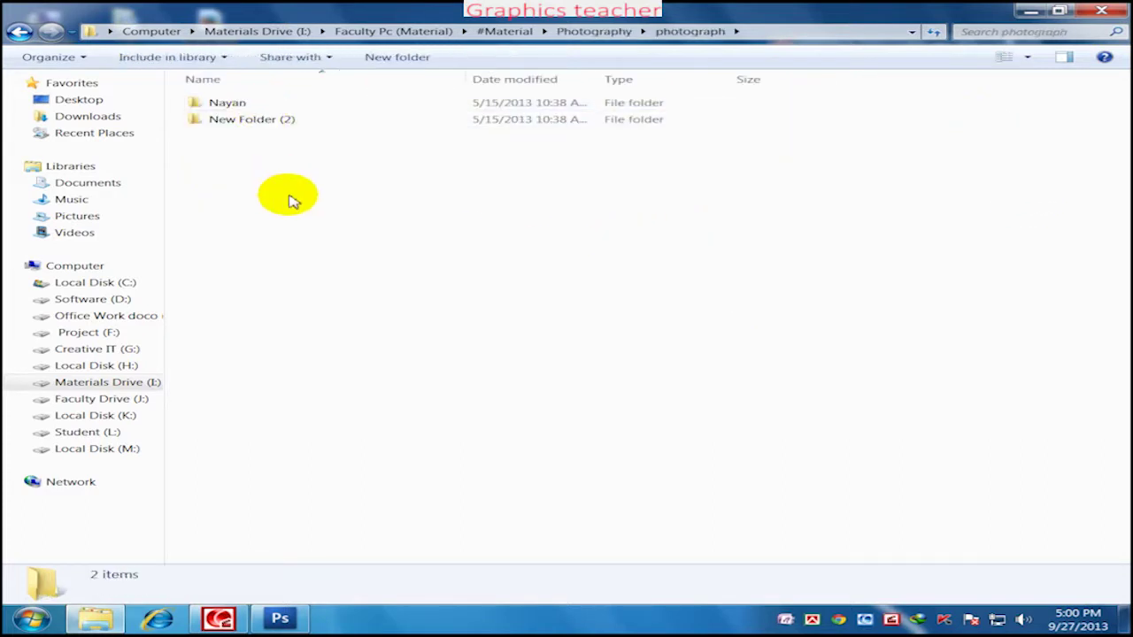
pyautogui.doubleClick(260, 105)
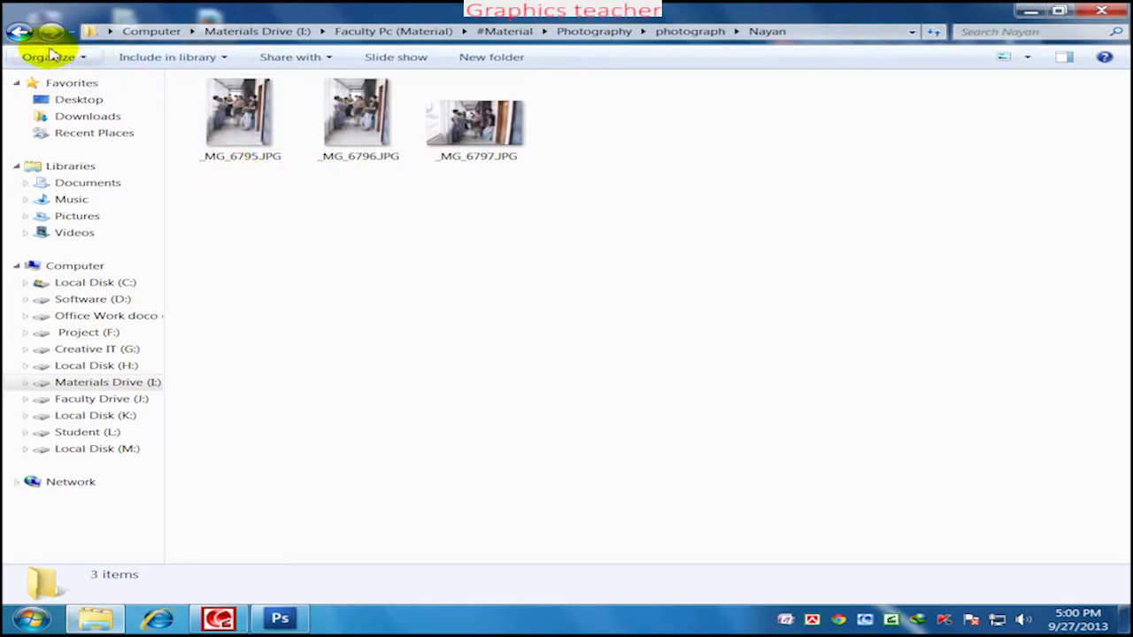
# Find the student folder with corridor photos and open _MG_6795.JPG in Photoshop
pyautogui.click(22, 35)
pyautogui.doubleClick(212, 118)
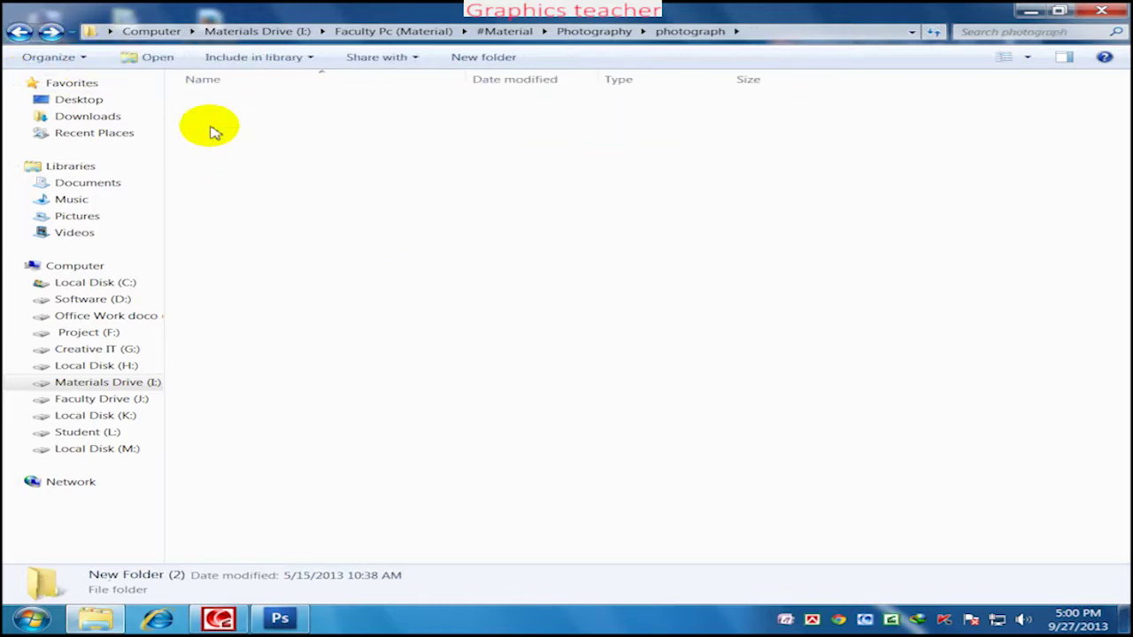
pyautogui.doubleClick(232, 138)
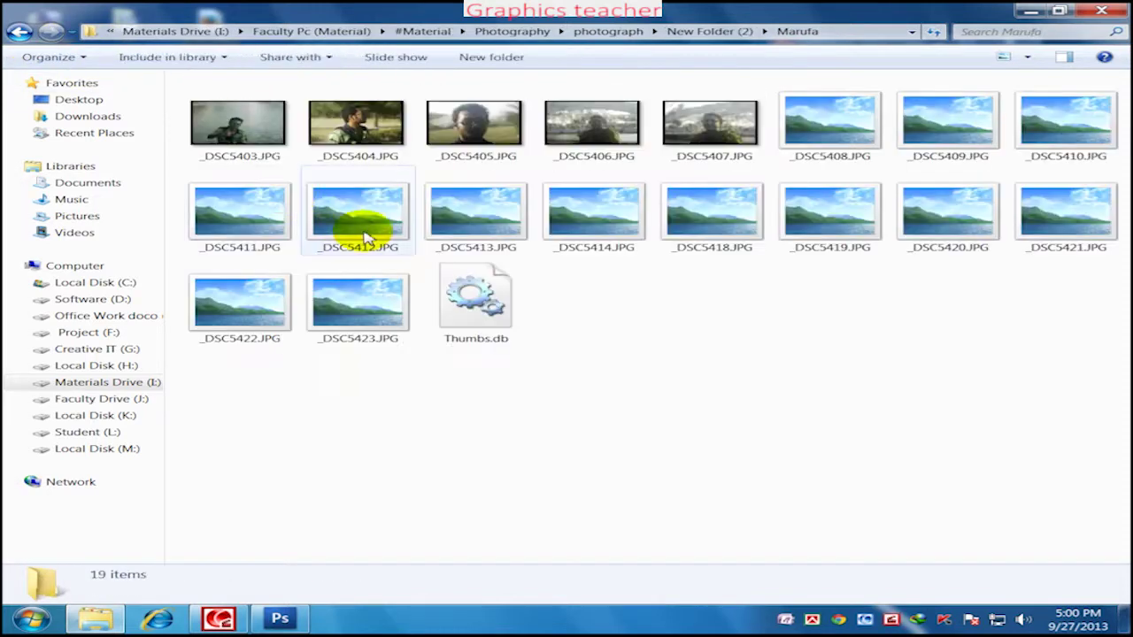
pyautogui.click(19, 32)
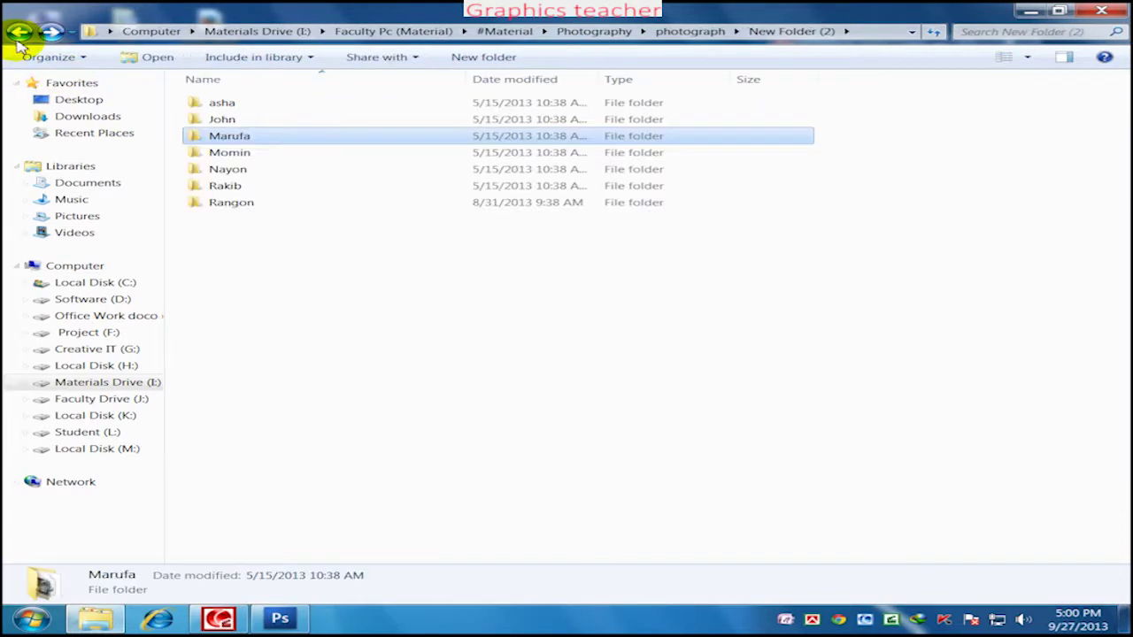
pyautogui.doubleClick(235, 154)
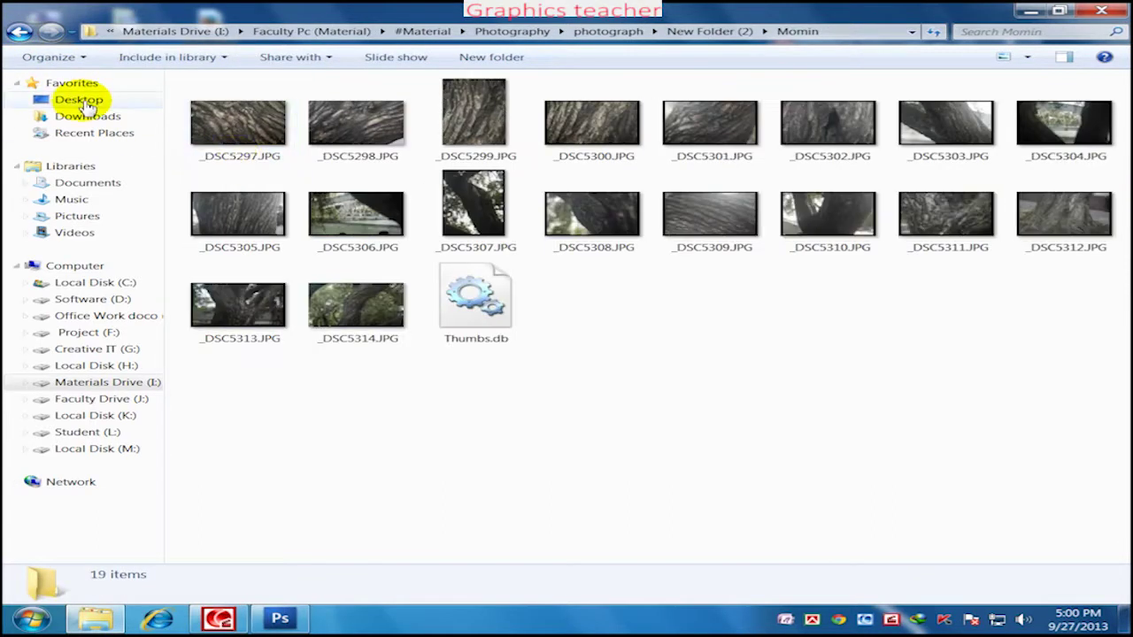
pyautogui.click(19, 32)
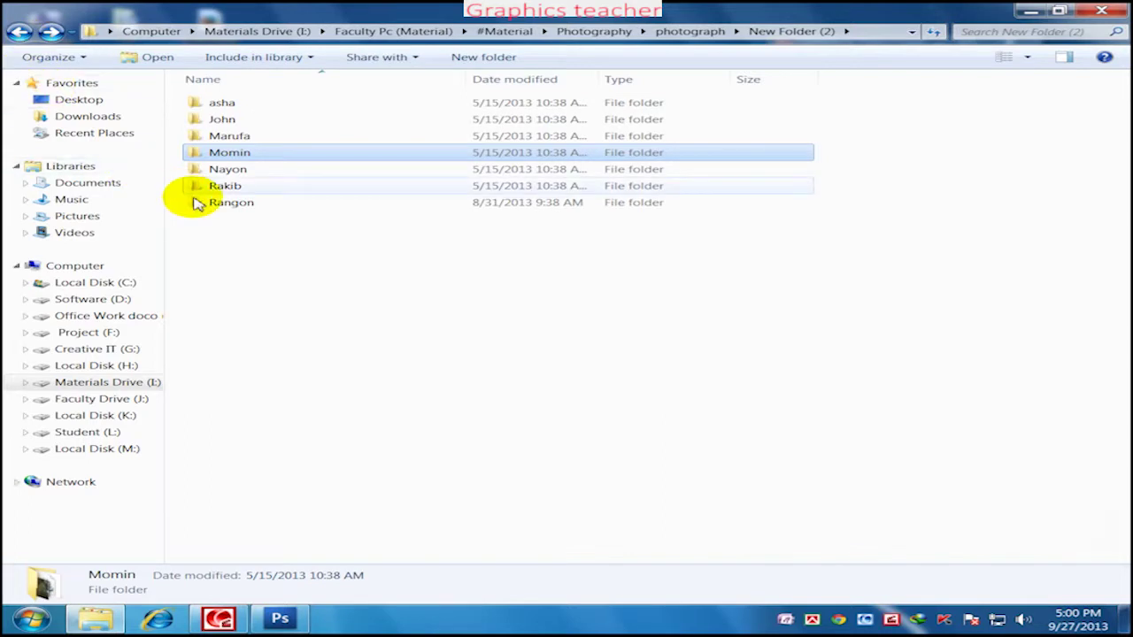
pyautogui.doubleClick(193, 106)
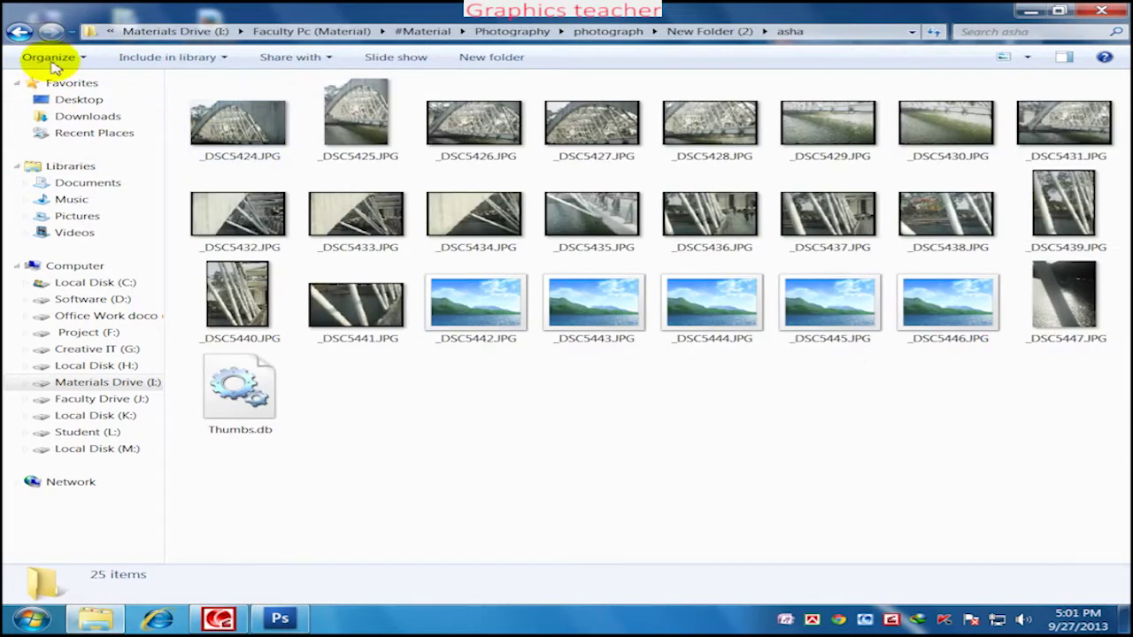
pyautogui.click(19, 32)
pyautogui.doubleClick(225, 104)
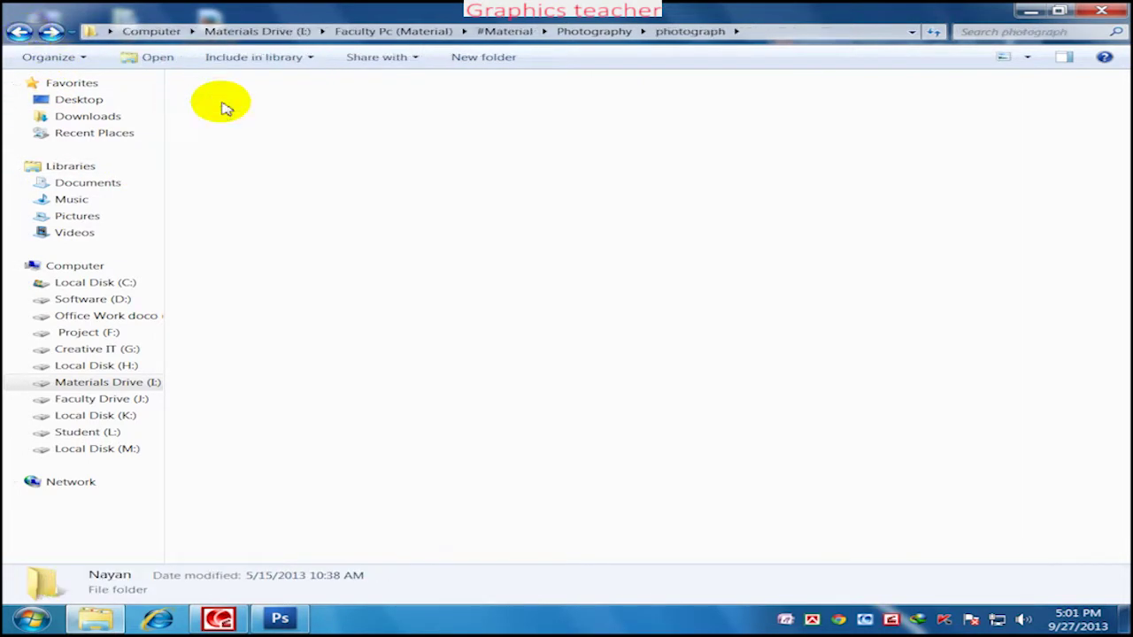
pyautogui.moveTo(259, 135); pyautogui.dragTo(274, 512)
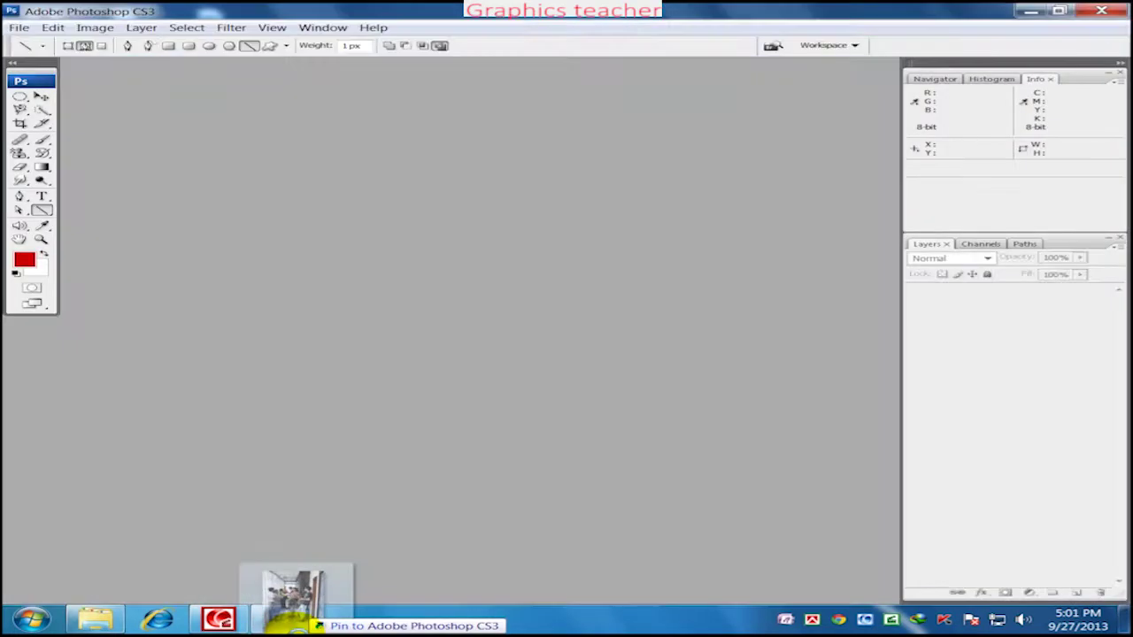
pyautogui.moveTo(275, 511); pyautogui.dragTo(305, 518)
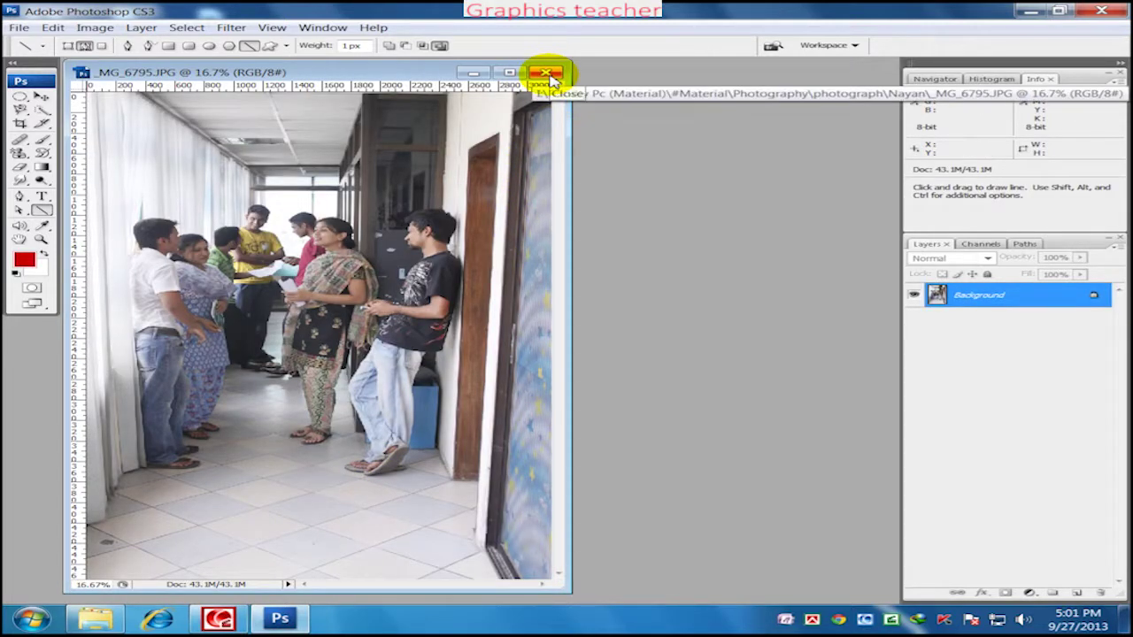
# Move the _MG_6795.JPG window to the right and select the Crop Tool
pyautogui.moveTo(365, 71); pyautogui.dragTo(426, 73)
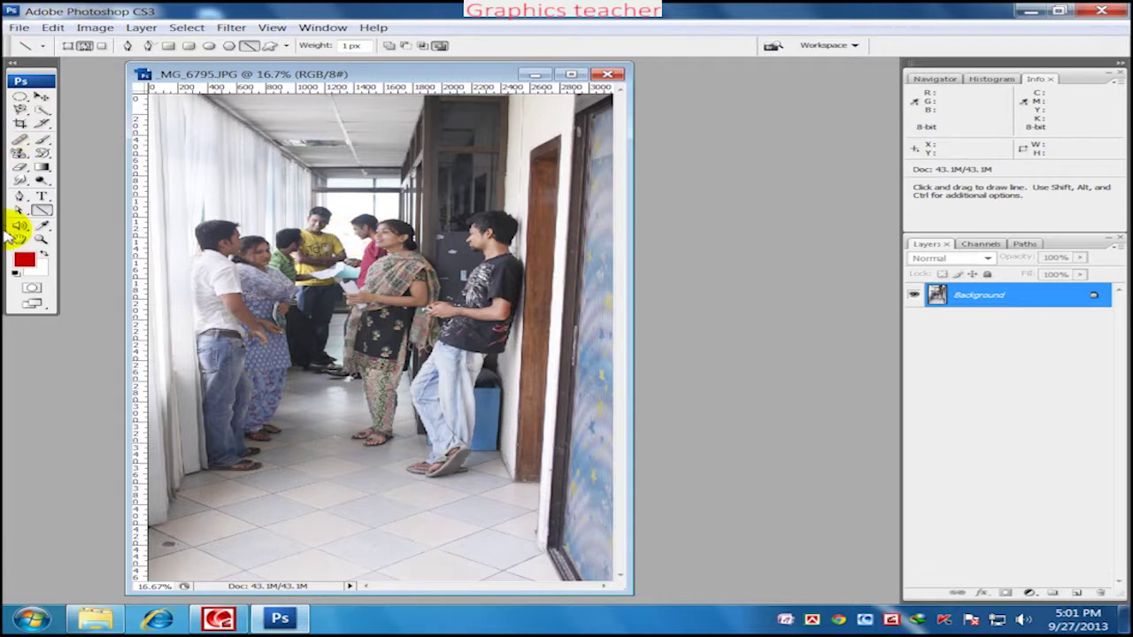
pyautogui.click(20, 123)
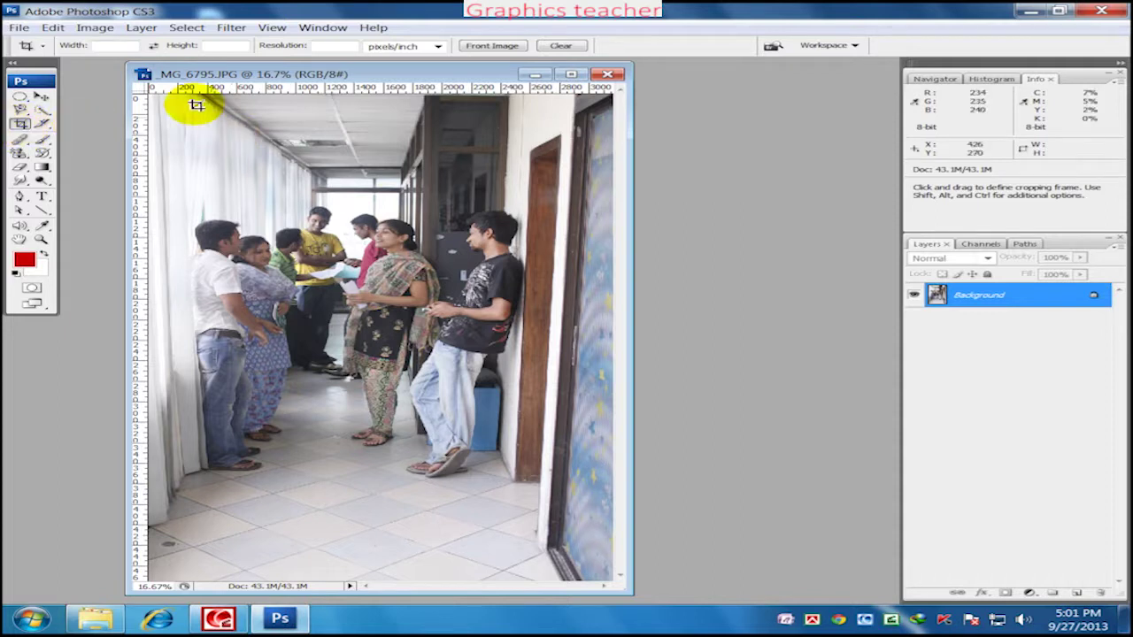
# Give the crop tool width 850 px, height 312 px and resolution 72
pyautogui.click(126, 46)
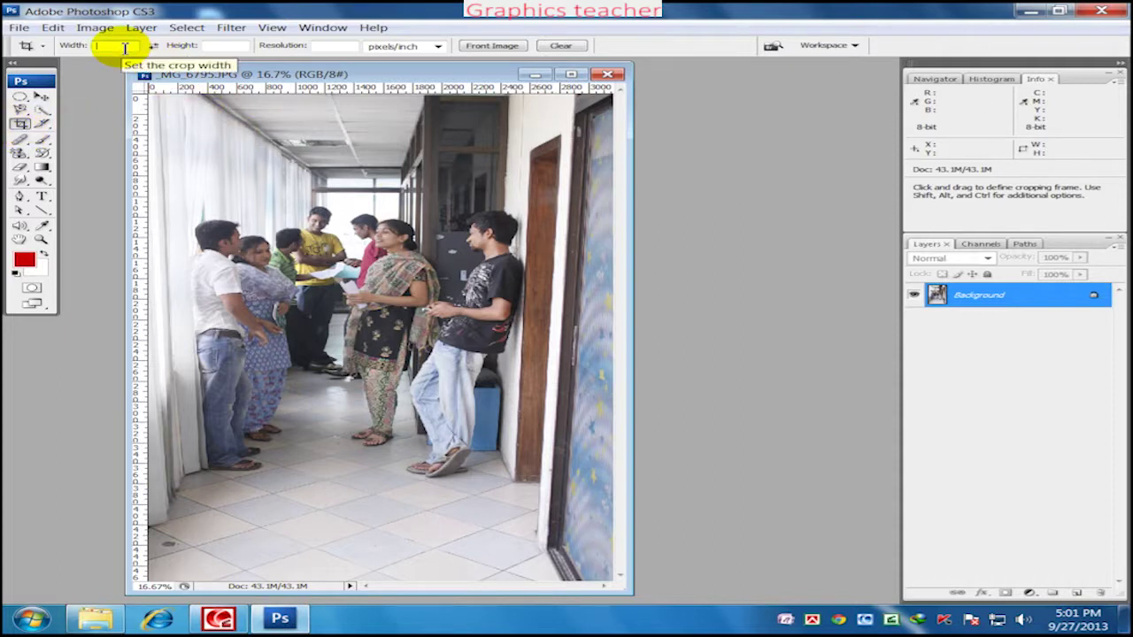
pyautogui.write('850px')
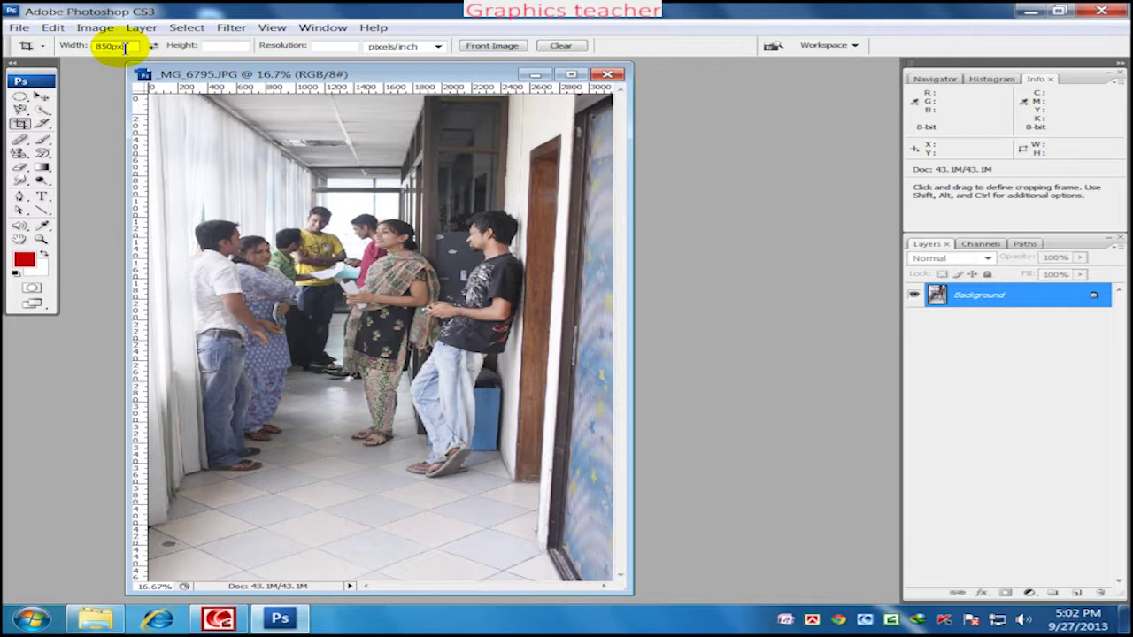
pyautogui.click(217, 46)
pyautogui.write('315px')
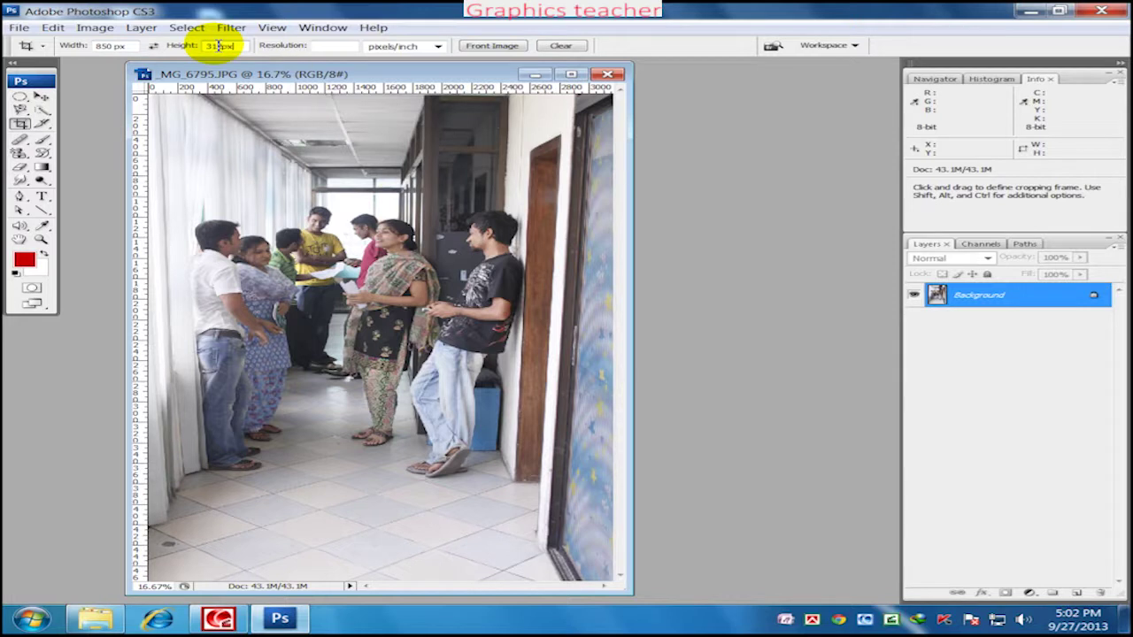
pyautogui.click(345, 46)
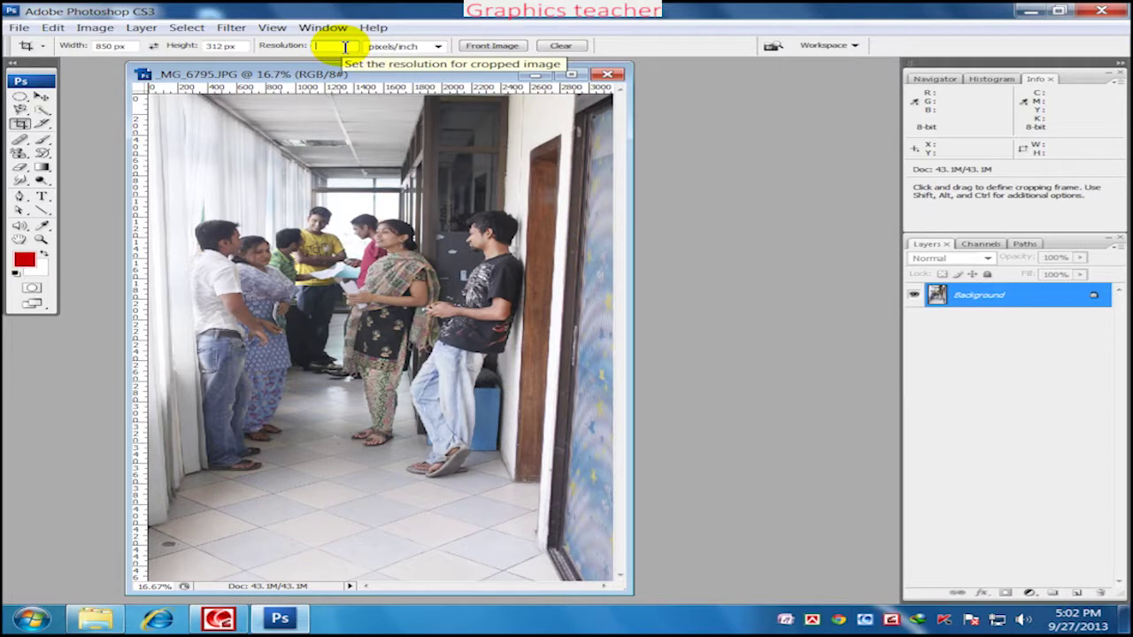
pyautogui.write('72')
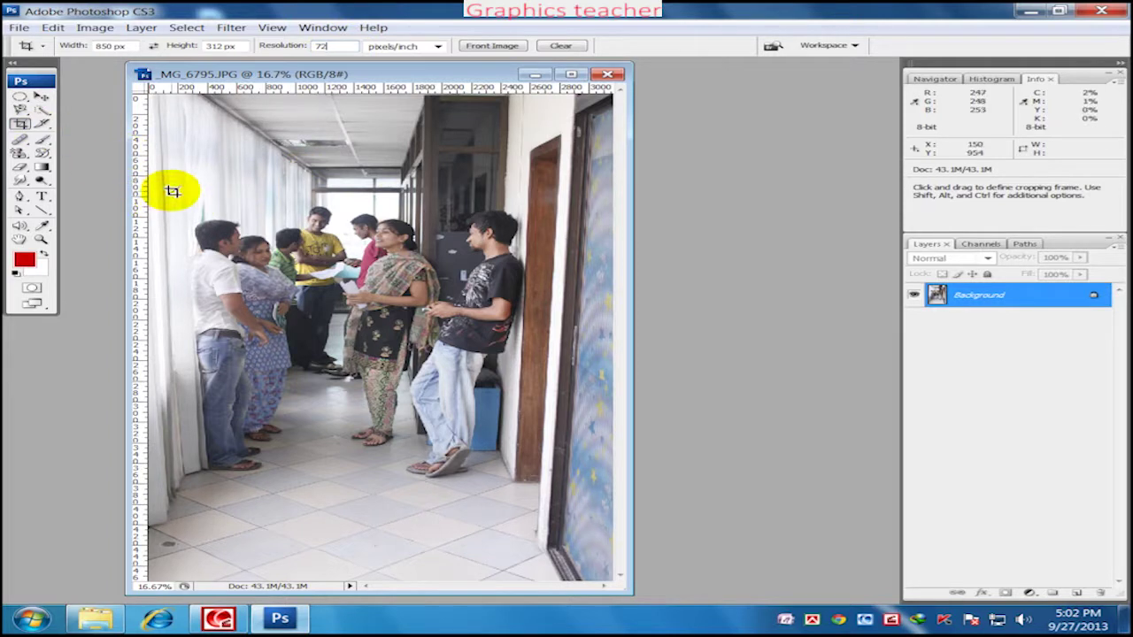
# Fit the fixed-size crop frame around the whole group and commit the crop
pyautogui.moveTo(168, 189); pyautogui.dragTo(303, 244)
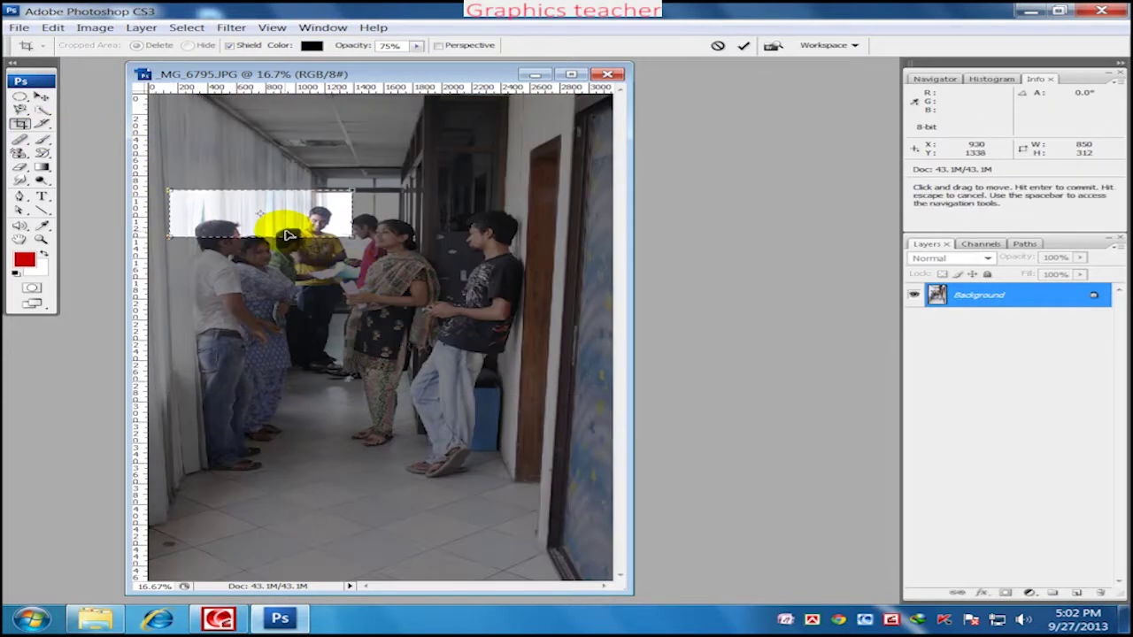
pyautogui.moveTo(352, 237)
pyautogui.mouseDown()
pyautogui.moveTo(580, 294)
pyautogui.moveTo(572, 324)
pyautogui.mouseUp()
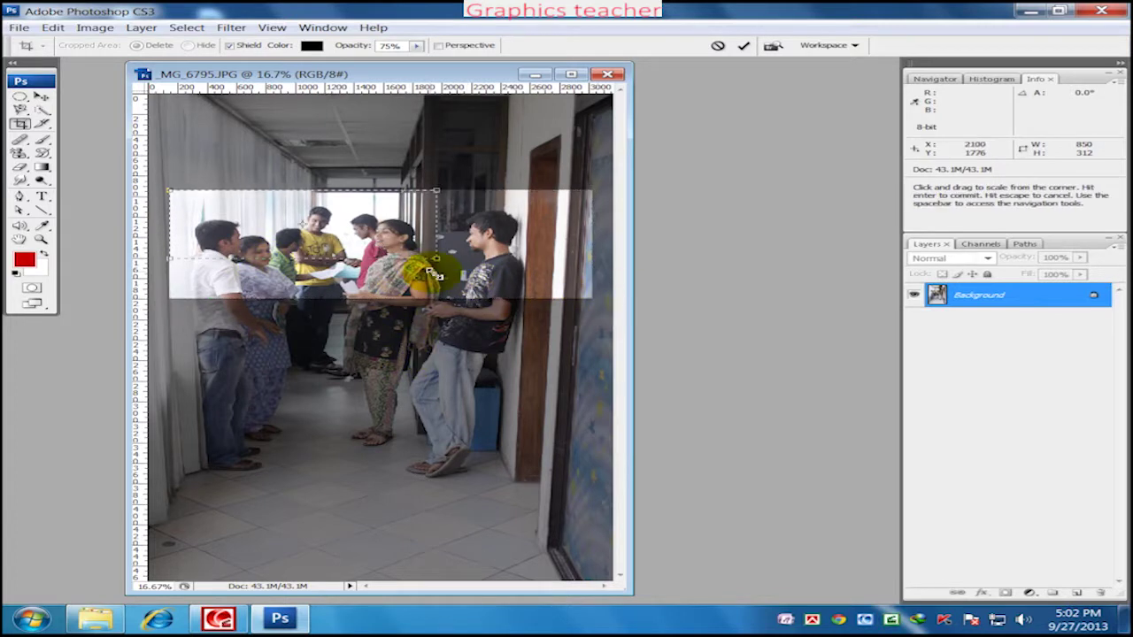
pyautogui.moveTo(592, 299); pyautogui.dragTo(368, 253)
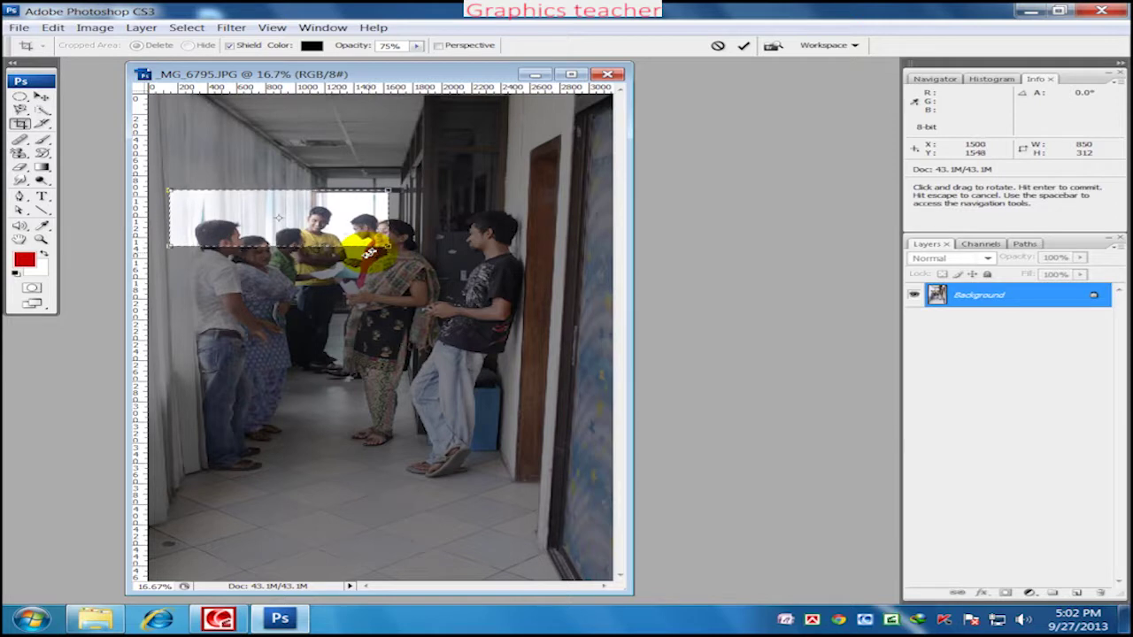
pyautogui.moveTo(392, 248); pyautogui.dragTo(586, 298)
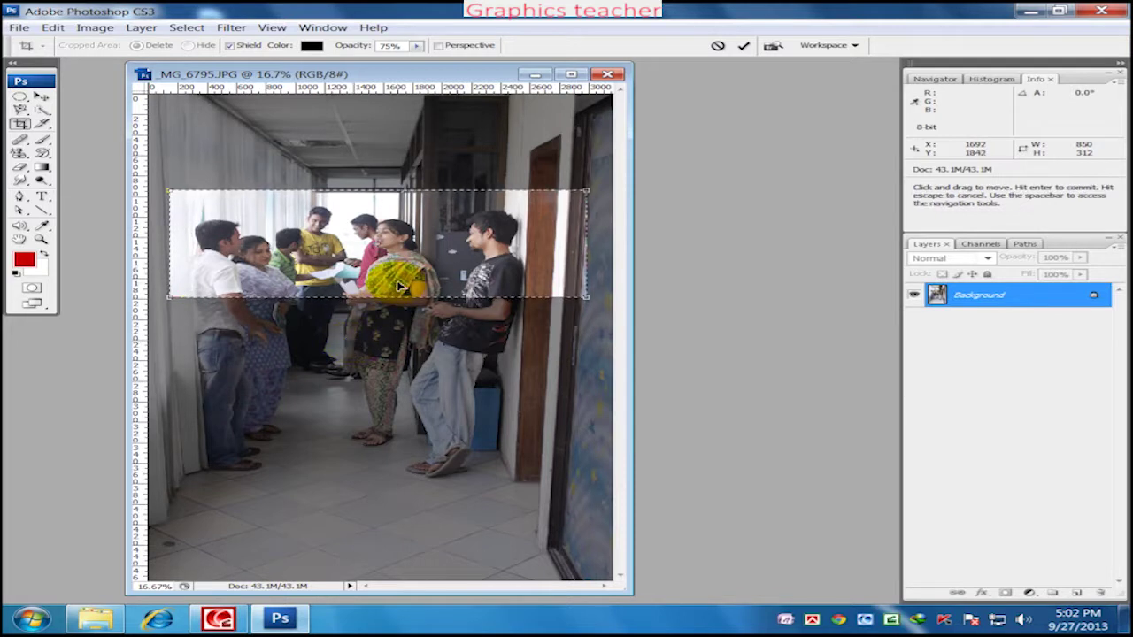
pyautogui.moveTo(392, 278); pyautogui.dragTo(392, 301)
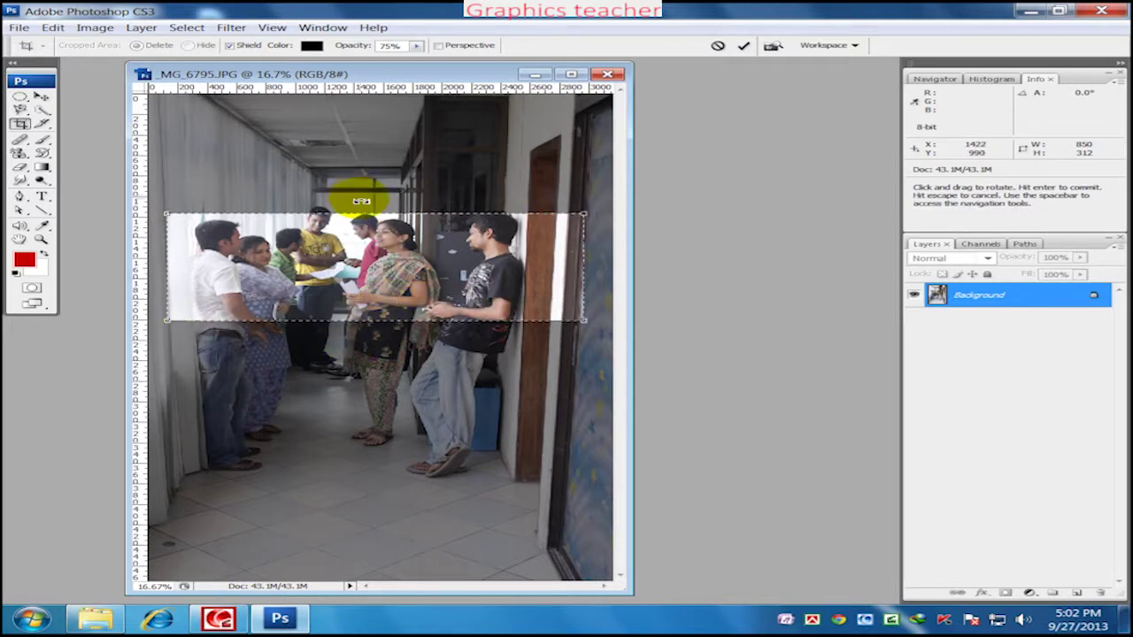
pyautogui.moveTo(327, 270); pyautogui.dragTo(316, 254)
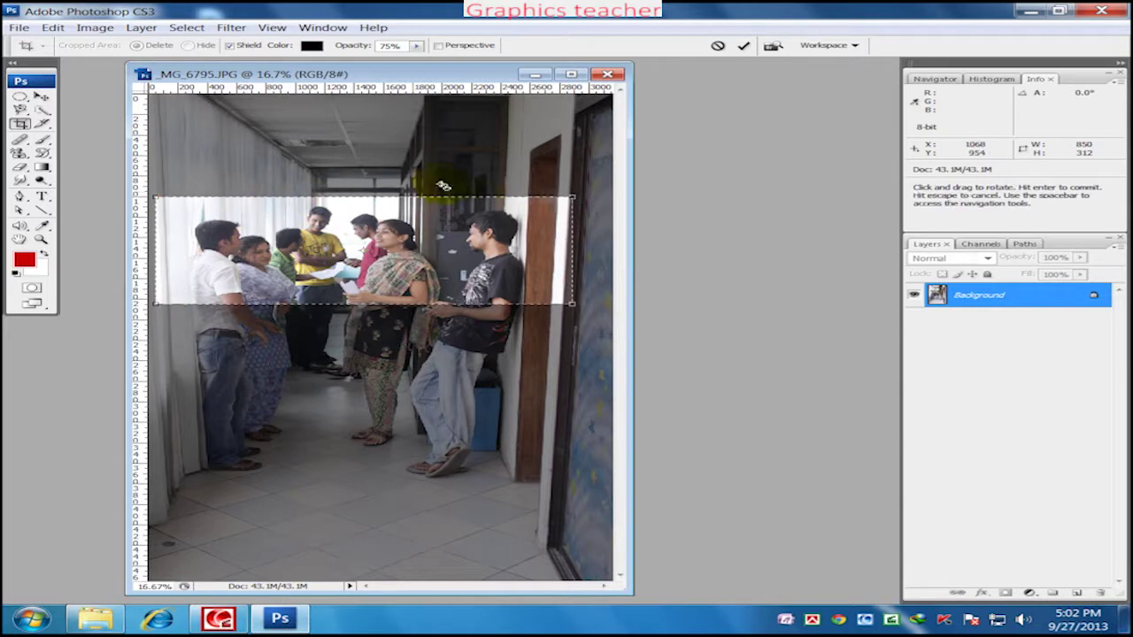
pyautogui.moveTo(503, 267); pyautogui.dragTo(503, 270)
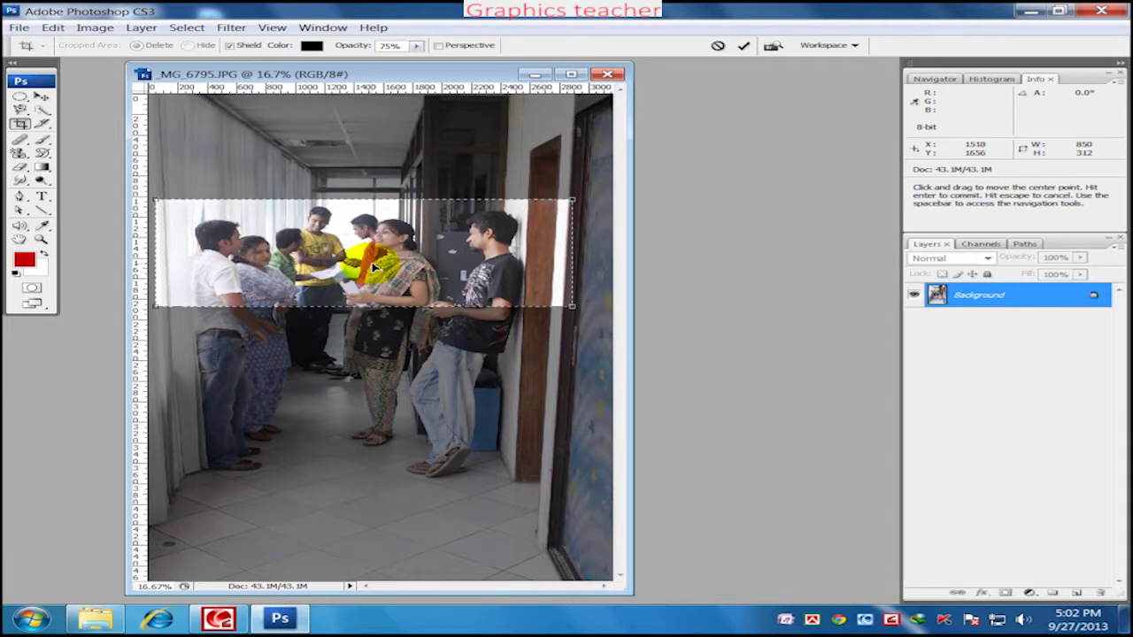
pyautogui.moveTo(374, 265); pyautogui.dragTo(380, 267)
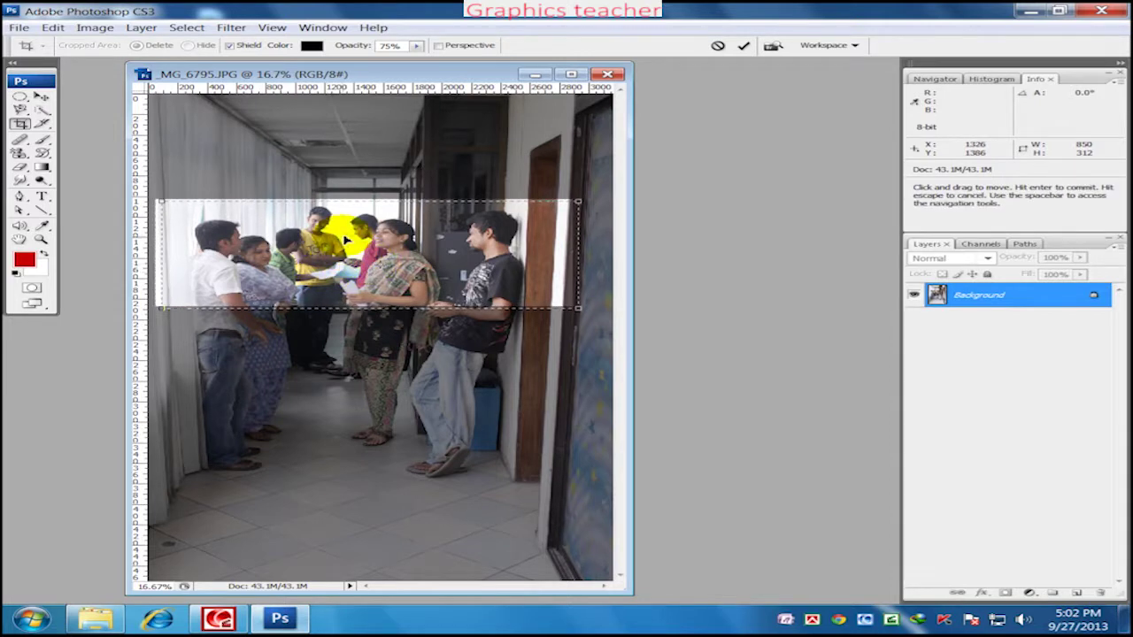
pyautogui.doubleClick(431, 262)
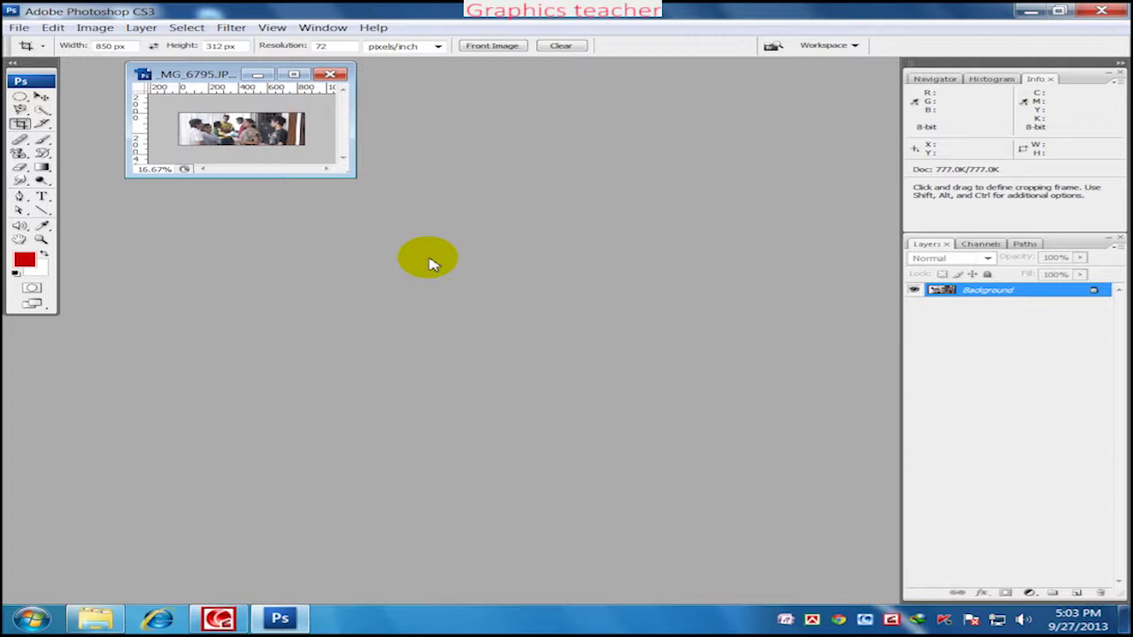
# Enlarge and reposition the window, show Actual Pixels at 100%, then maximize it
pyautogui.moveTo(353, 176); pyautogui.dragTo(900, 481)
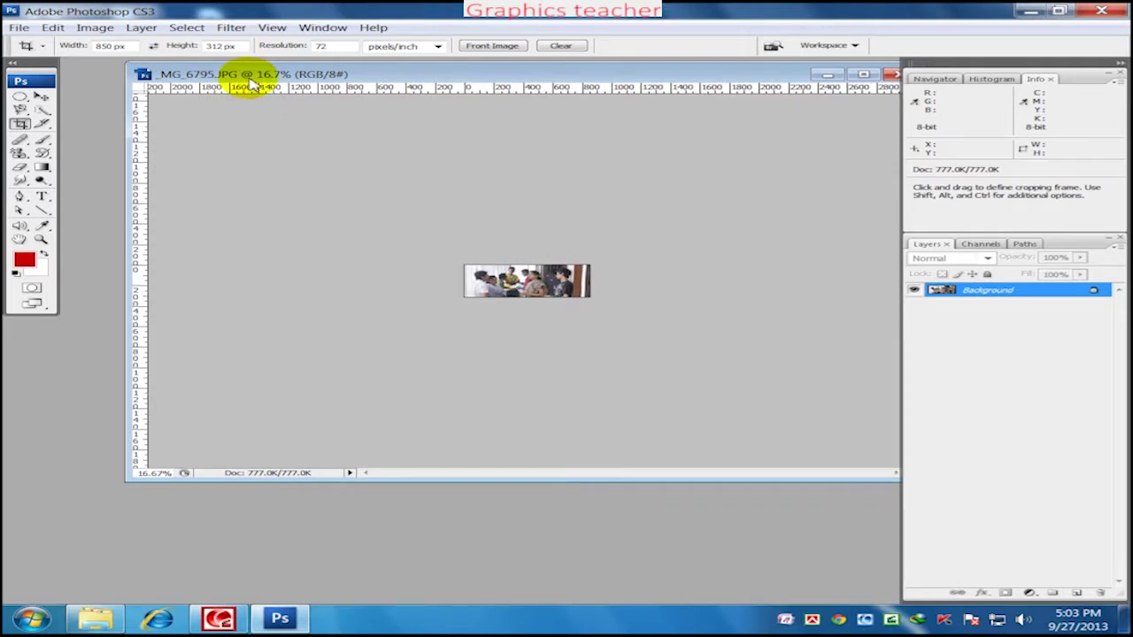
pyautogui.moveTo(394, 76); pyautogui.dragTo(333, 84)
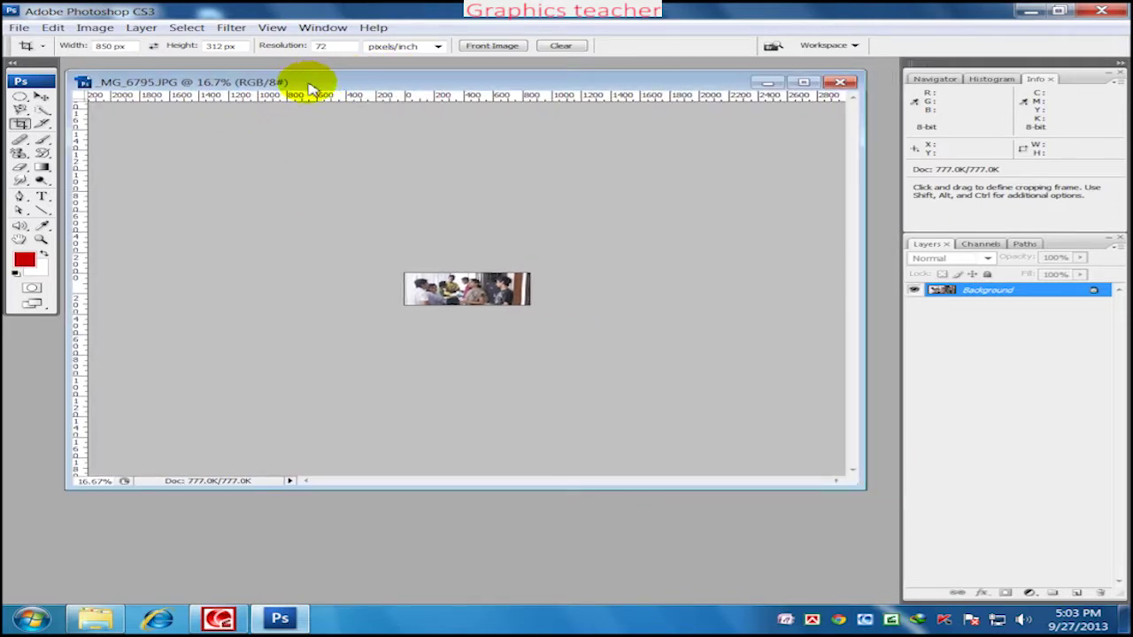
pyautogui.click(272, 28)
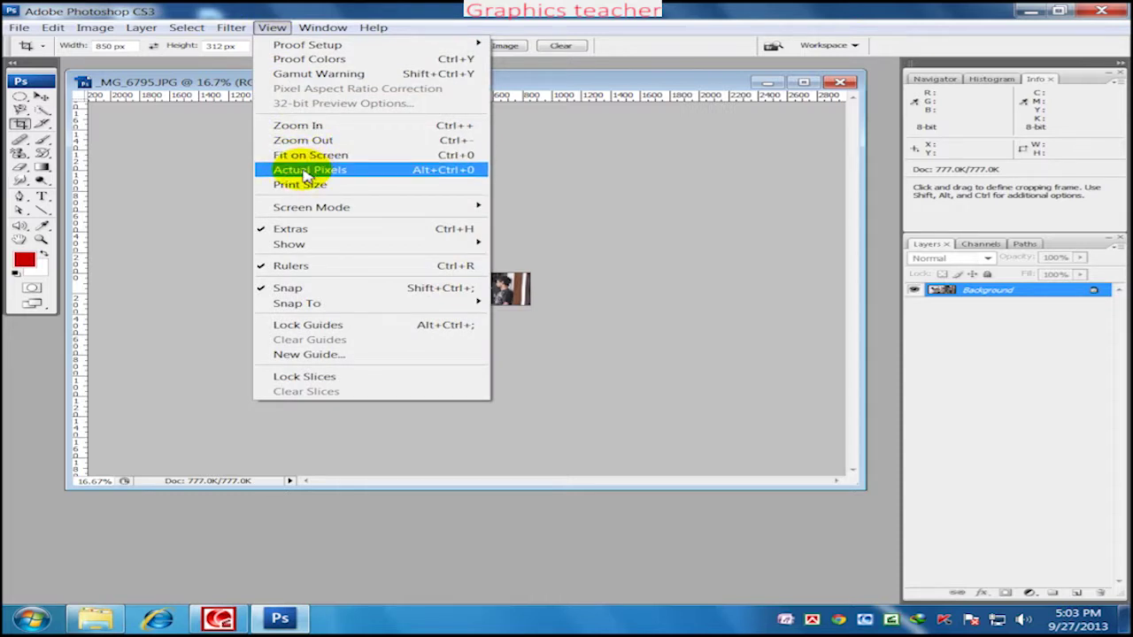
pyautogui.click(304, 170)
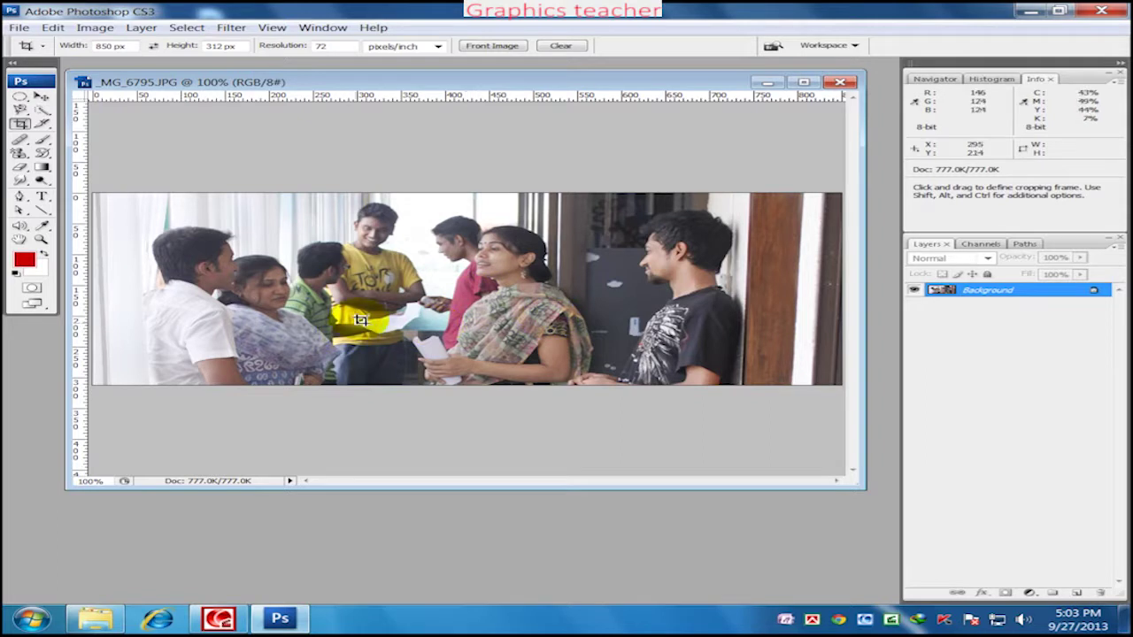
pyautogui.press('f')
pyautogui.press('space')
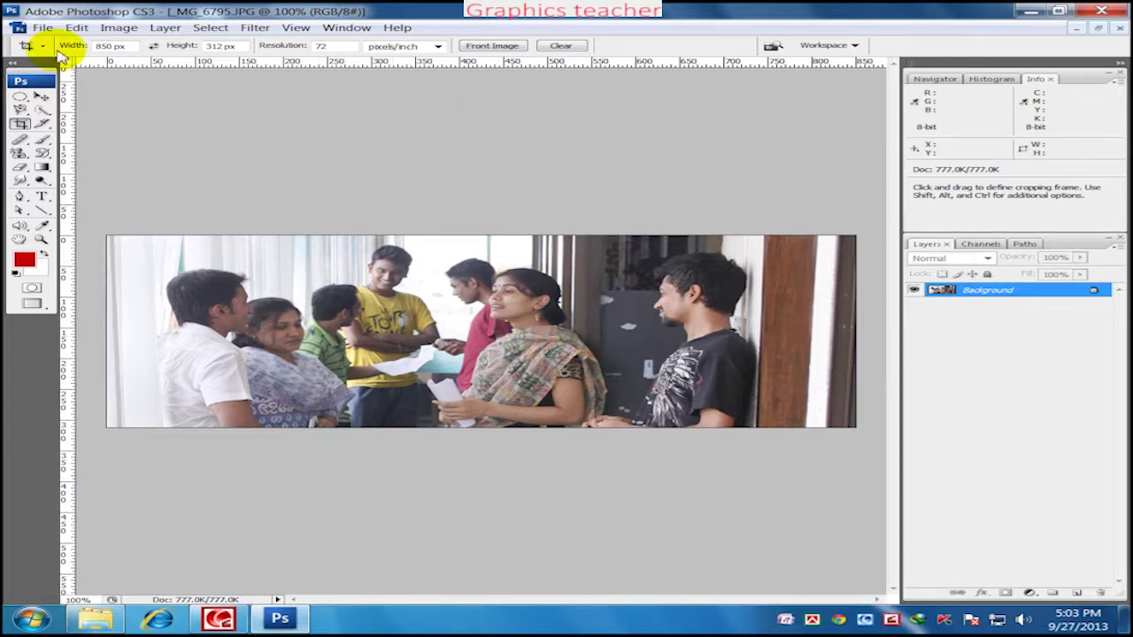
# Apply Levels with input values 27, 1.15 and 235, then open the File menu
pyautogui.click(106, 29)
pyautogui.moveTo(151, 66)
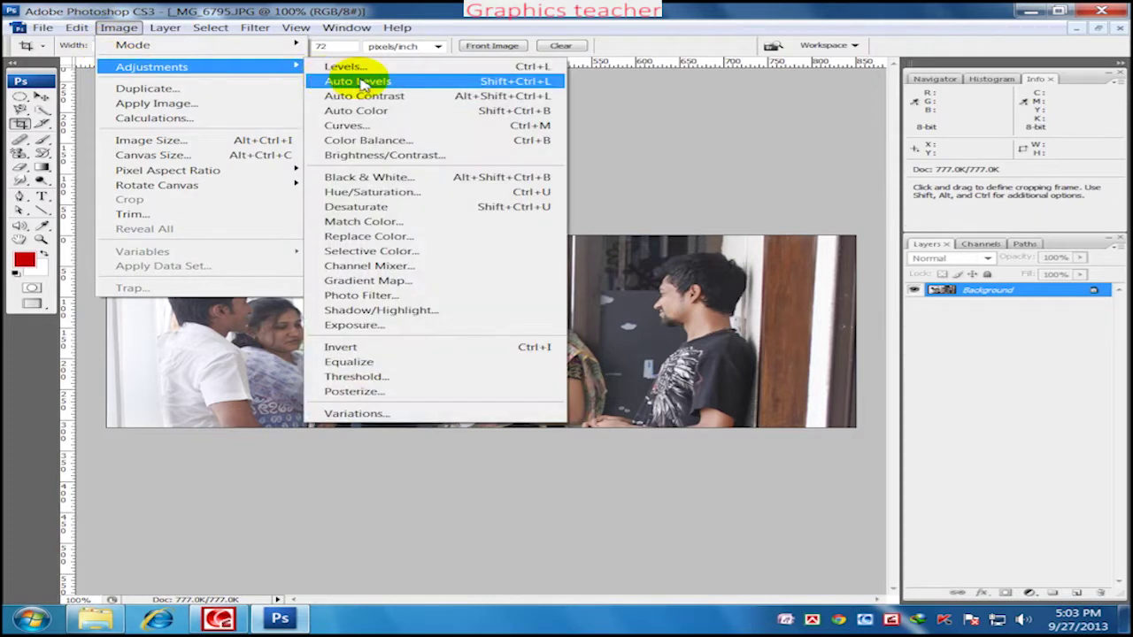
pyautogui.click(366, 68)
pyautogui.moveTo(775, 232); pyautogui.dragTo(798, 232)
pyautogui.moveTo(898, 232); pyautogui.dragTo(892, 232)
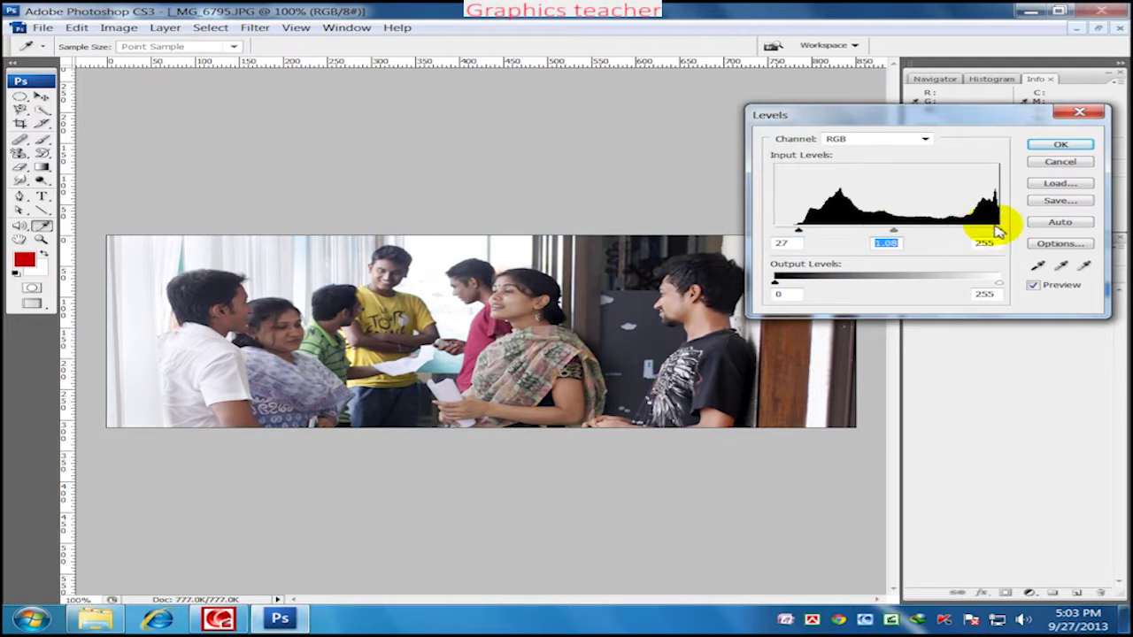
pyautogui.moveTo(999, 231); pyautogui.dragTo(981, 232)
pyautogui.moveTo(884, 232); pyautogui.dragTo(881, 232)
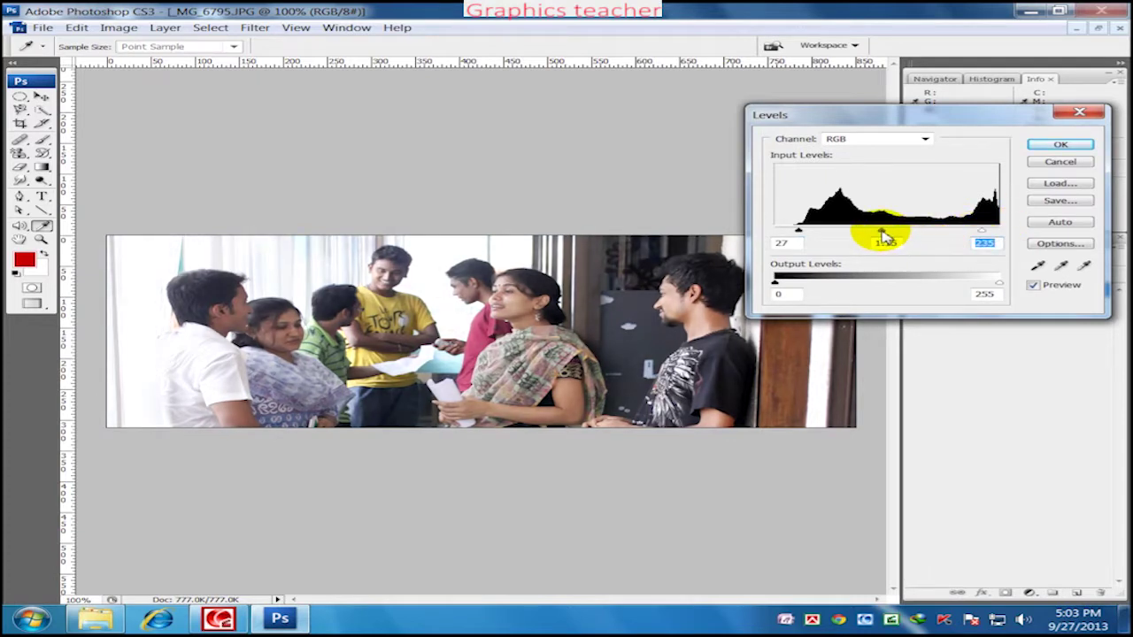
pyautogui.click(1058, 144)
pyautogui.press('c')
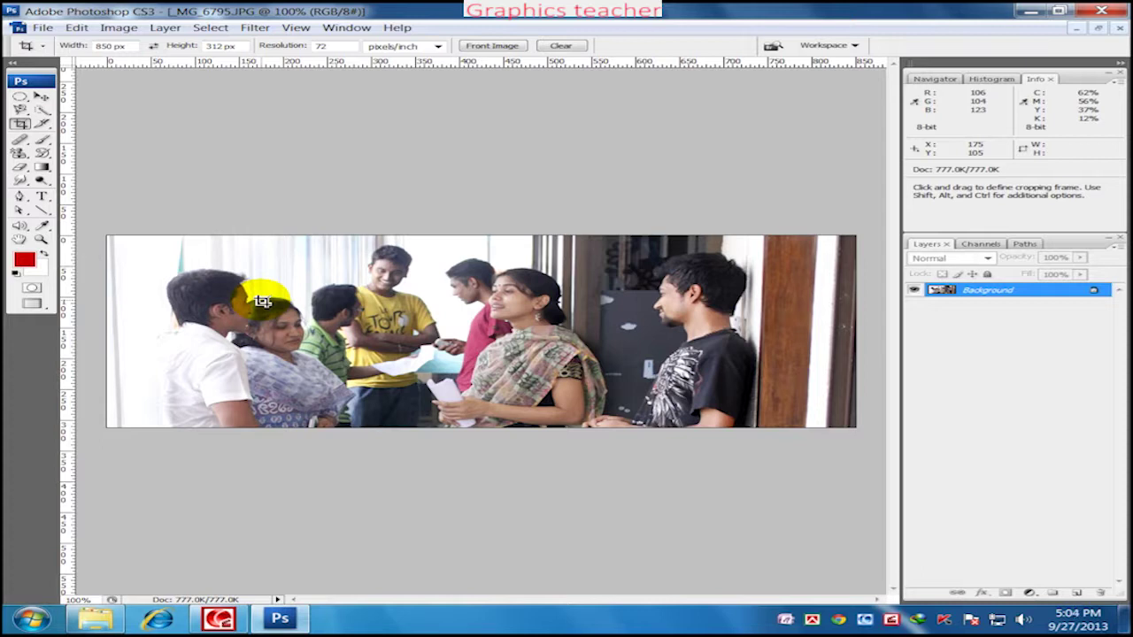
pyautogui.click(42, 28)
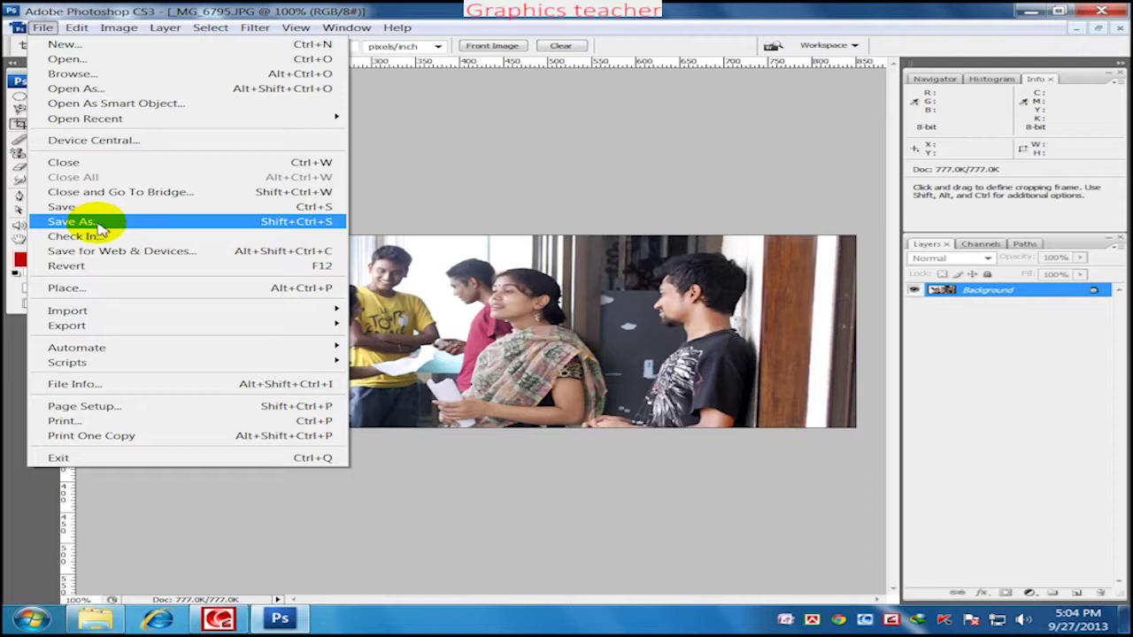
# Save the banner to the Desktop as a maximum-quality (12) JPEG
pyautogui.click(100, 230)
pyautogui.click(286, 191)
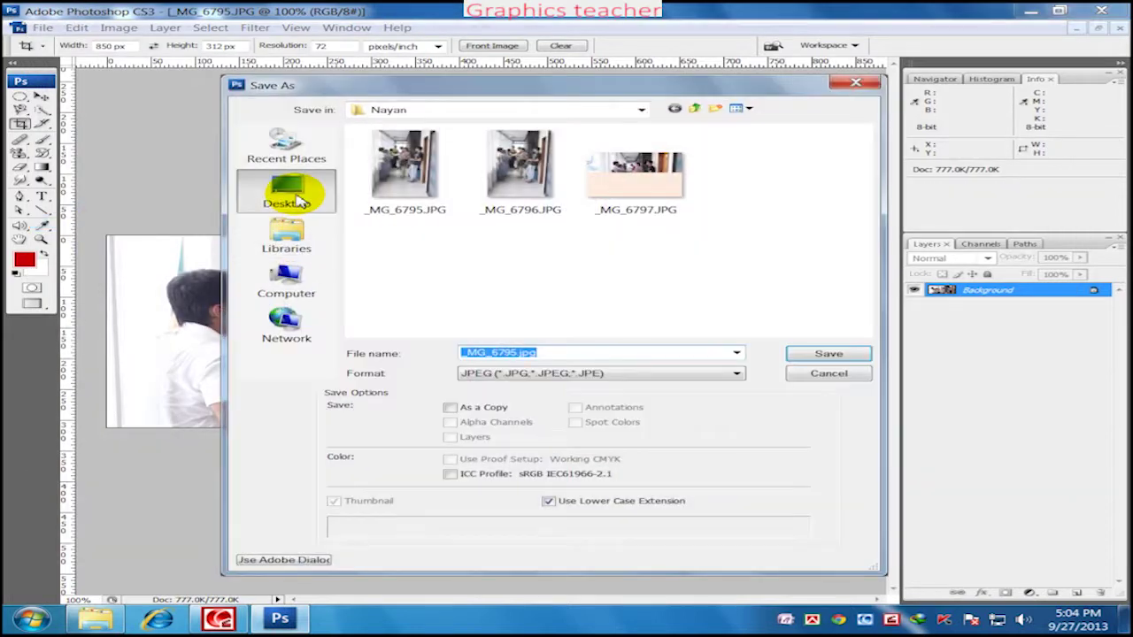
pyautogui.click(822, 354)
pyautogui.moveTo(584, 232); pyautogui.dragTo(620, 234)
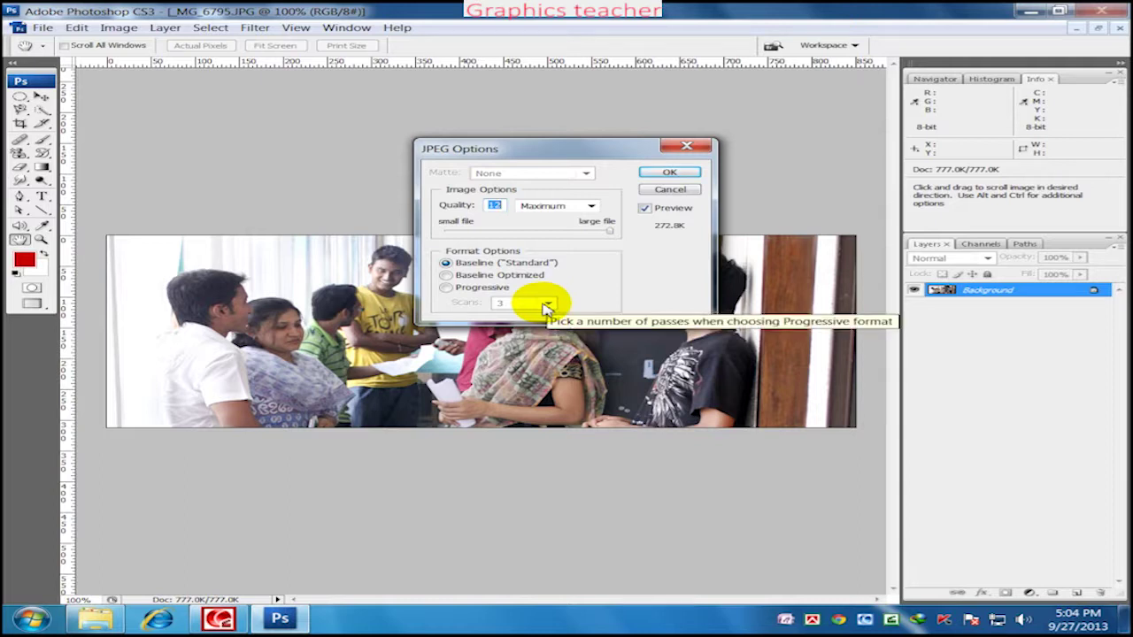
pyautogui.click(650, 175)
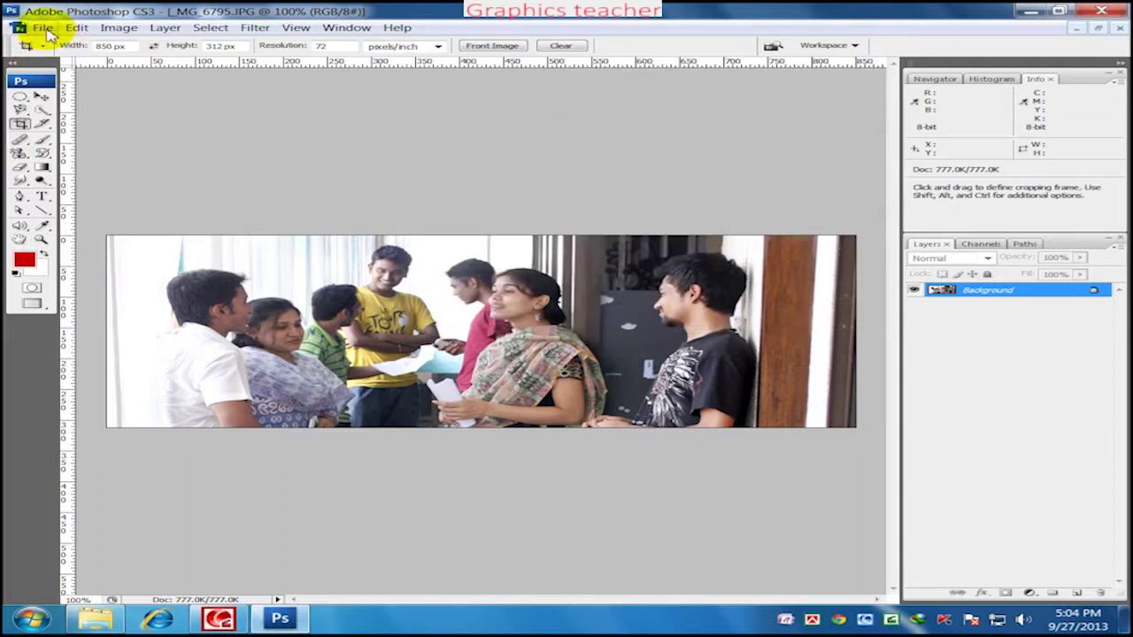
# Start another JPEG copy on the Desktop, renaming it to 'FB Cover photo'
pyautogui.click(42, 28)
pyautogui.click(89, 221)
pyautogui.click(657, 375)
pyautogui.click(514, 446)
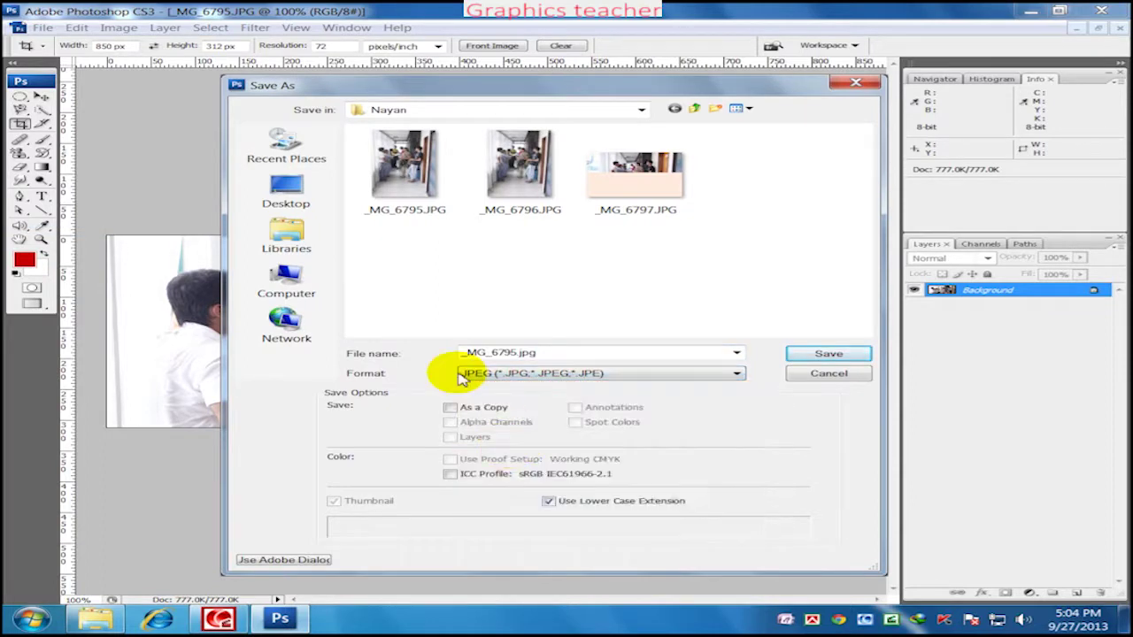
pyautogui.click(287, 194)
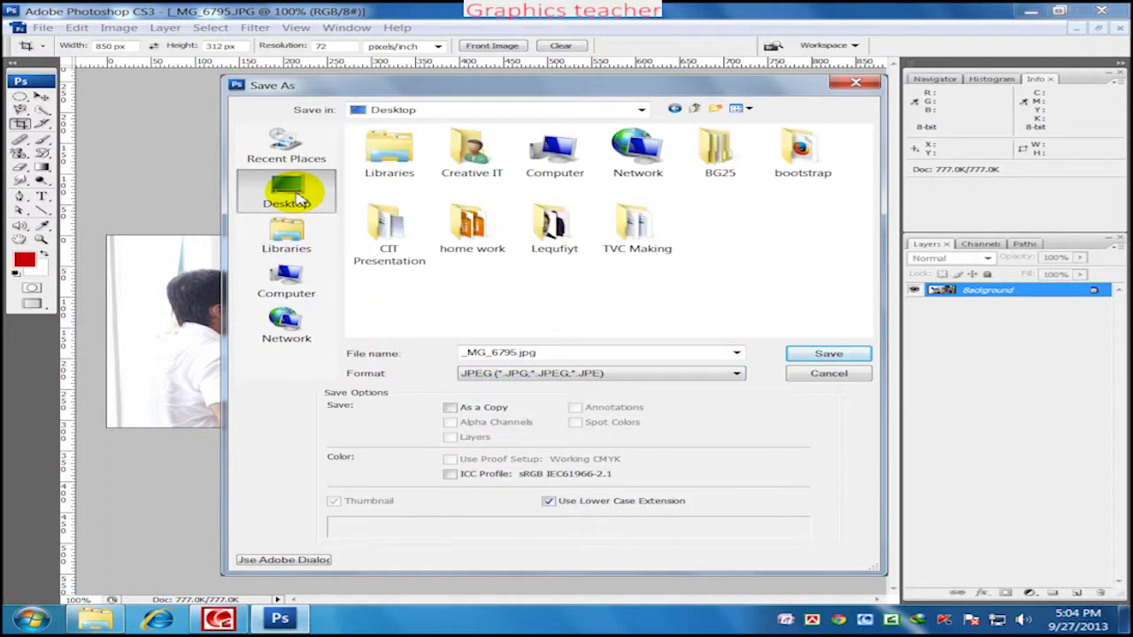
pyautogui.doubleClick(554, 355)
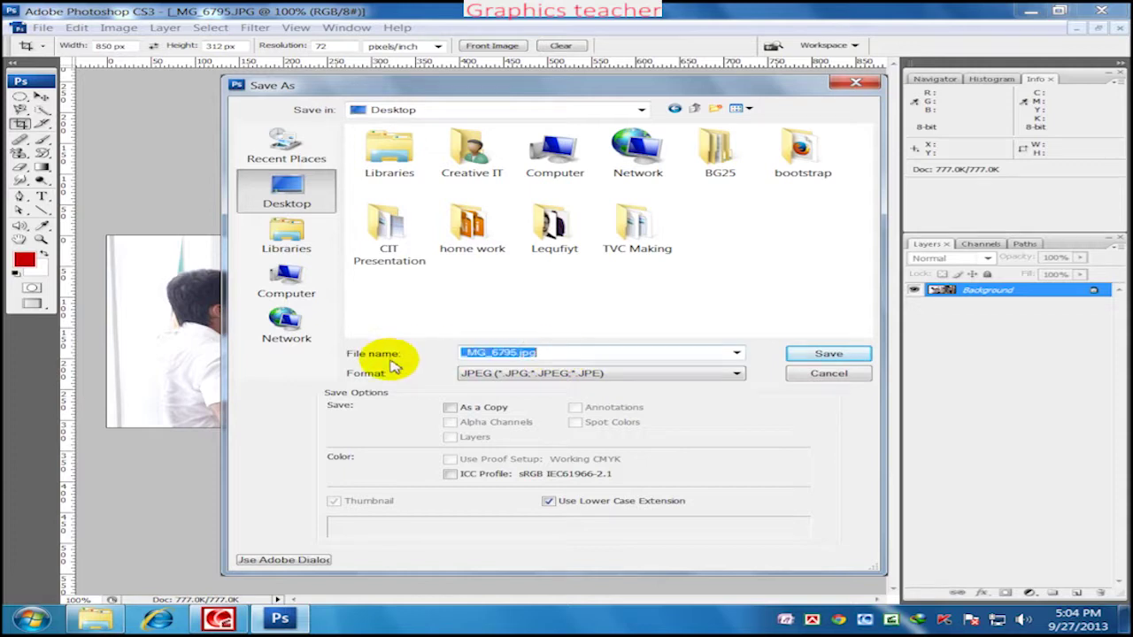
pyautogui.write('FB Cover photo')
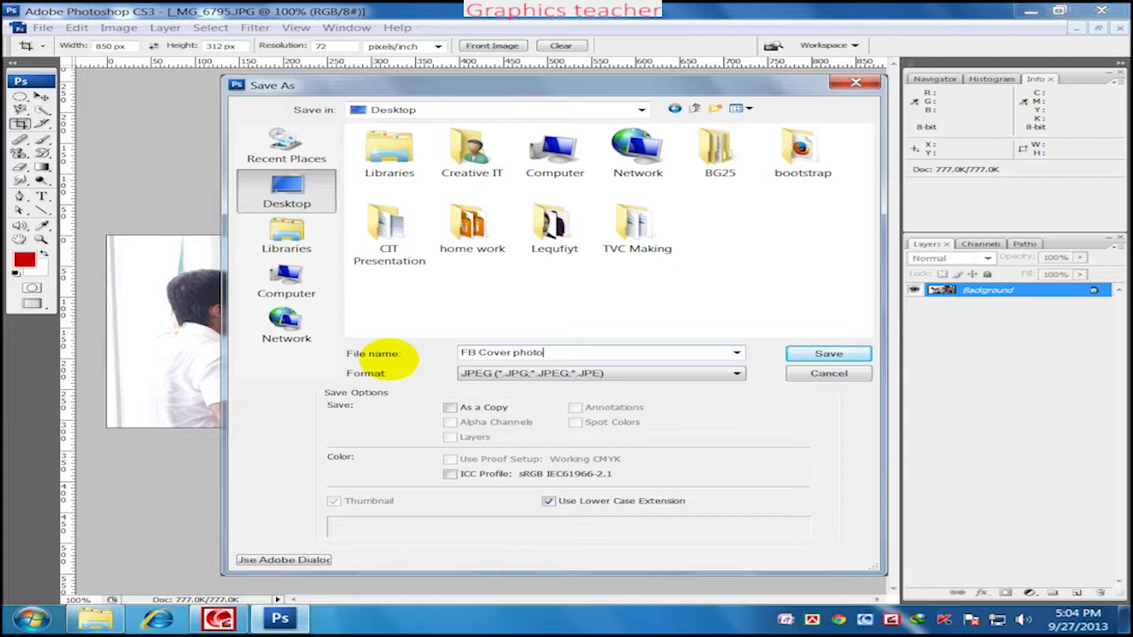
# Set JPEG options to quality 12, Progressive with 5 scans, and confirm
pyautogui.click(805, 354)
pyautogui.moveTo(602, 233); pyautogui.dragTo(632, 230)
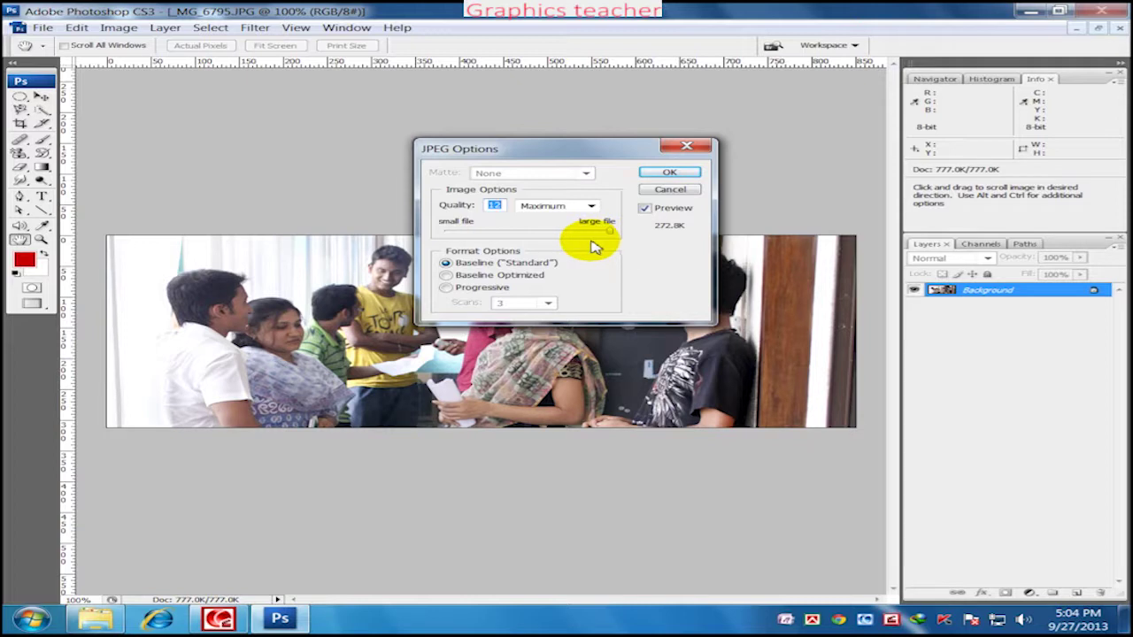
pyautogui.click(456, 288)
pyautogui.click(502, 304)
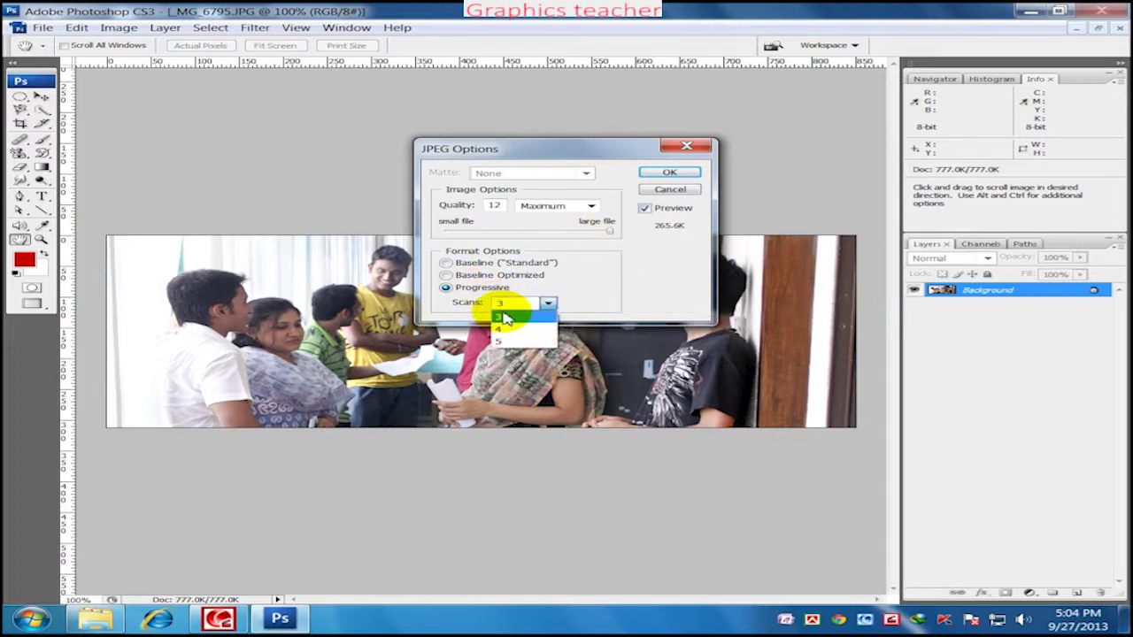
pyautogui.click(502, 340)
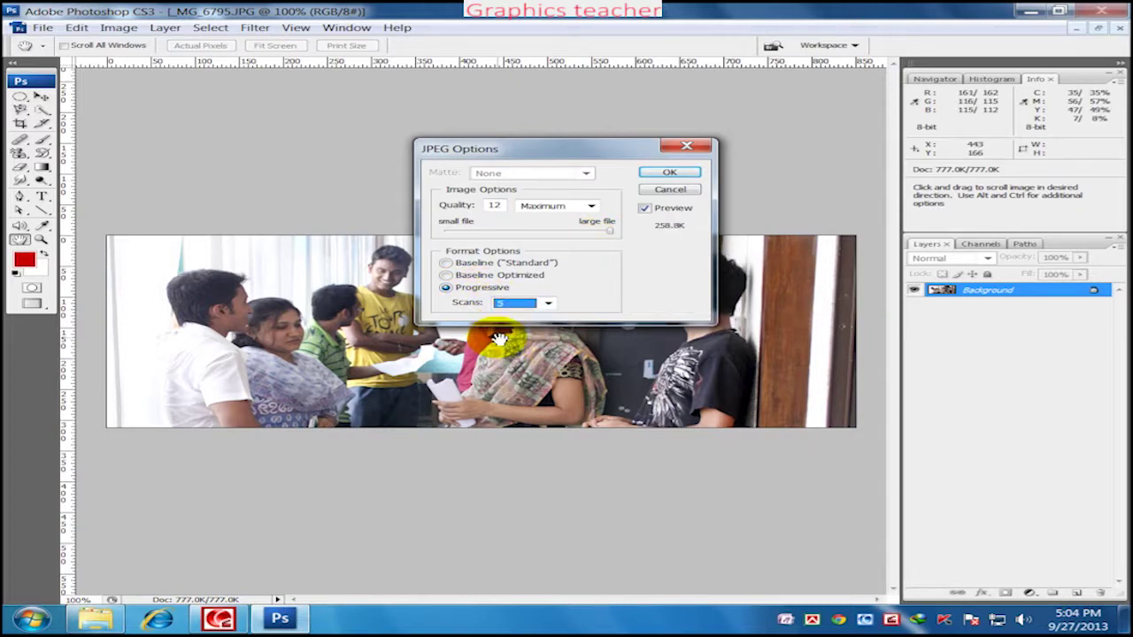
pyautogui.click(673, 172)
# Minimize the windows and preview FB Cover photo.jpg from the desktop
pyautogui.click(1030, 10)
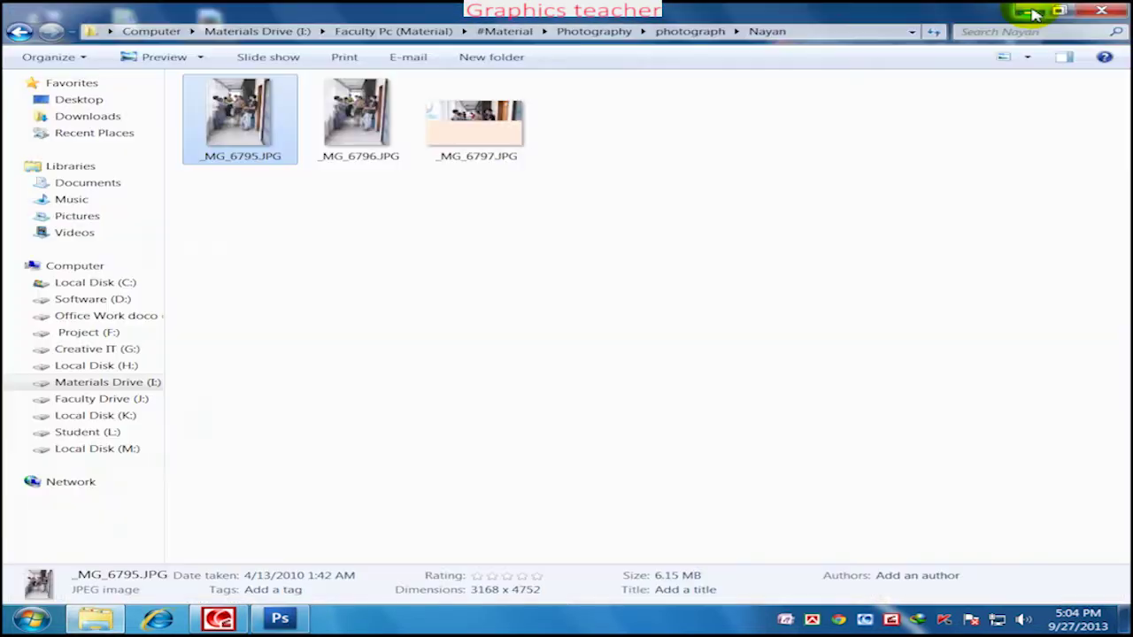
pyautogui.doubleClick(212, 412)
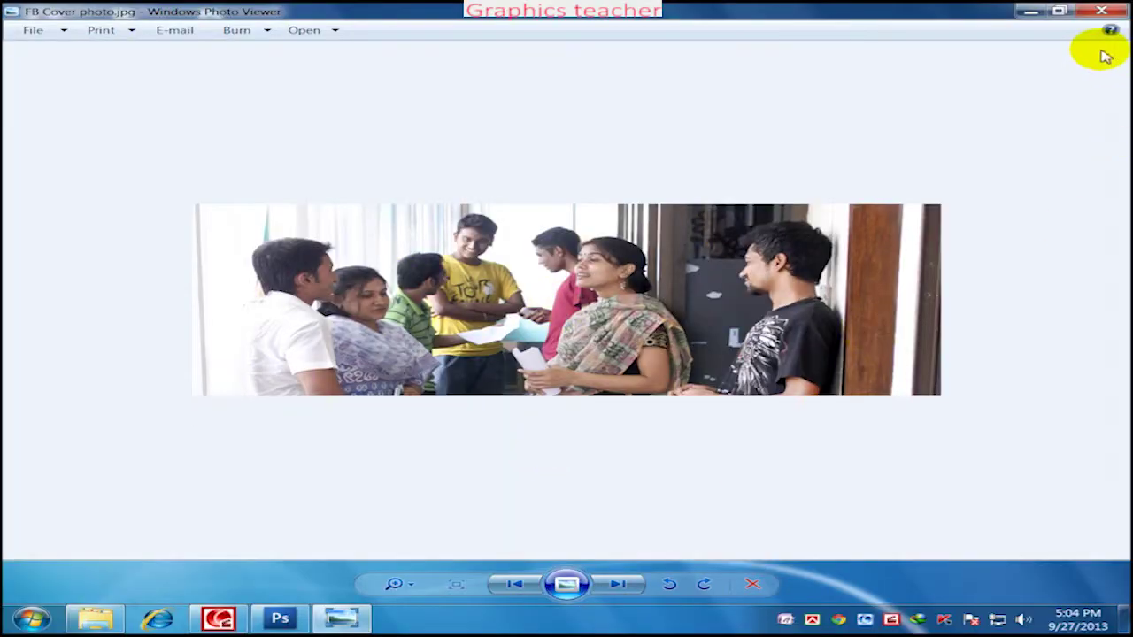
pyautogui.click(1101, 11)
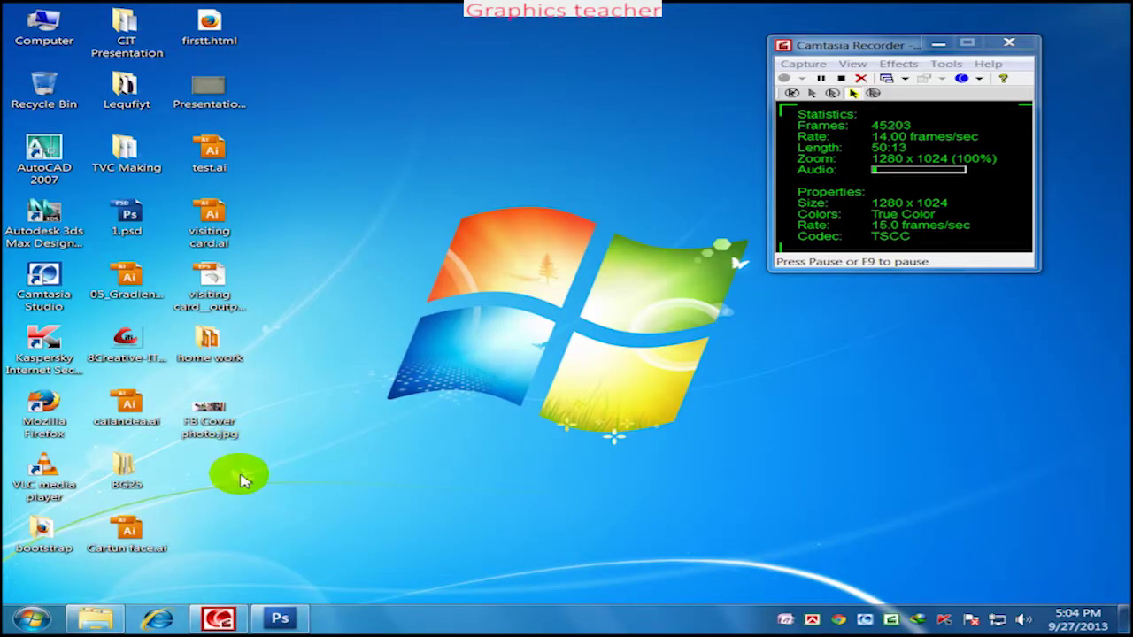
# Check FB Cover photo.jpg's properties (850 × 312, 231 KB), then return to Photoshop
pyautogui.click(199, 405)
pyautogui.rightClick(200, 406)
pyautogui.click(246, 394)
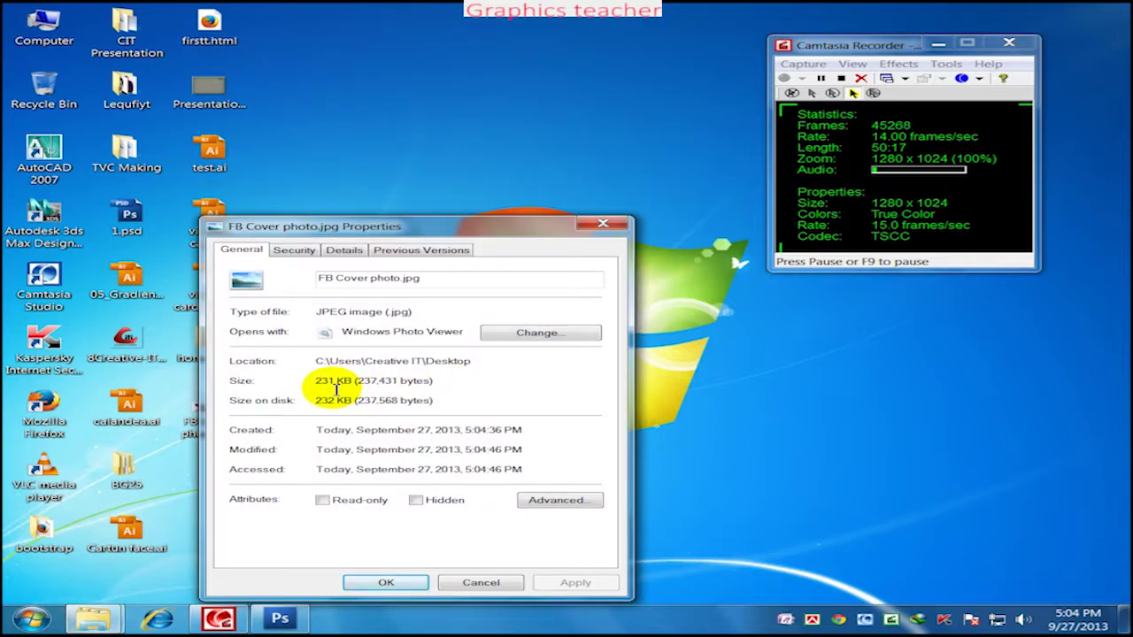
pyautogui.click(482, 584)
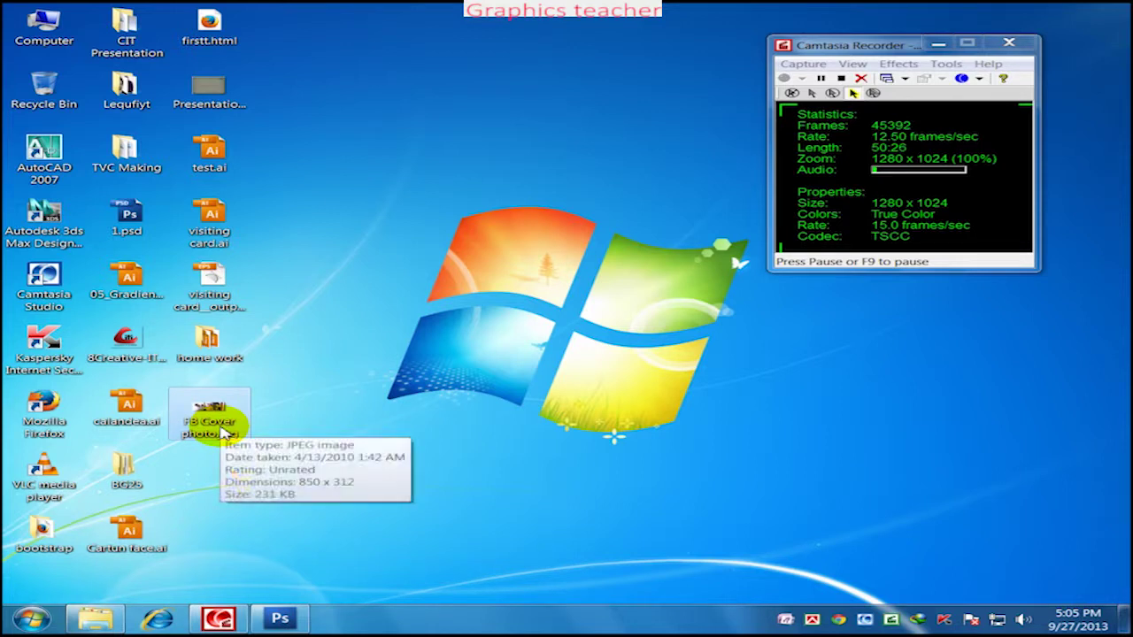
pyautogui.rightClick(232, 439)
pyautogui.click(292, 422)
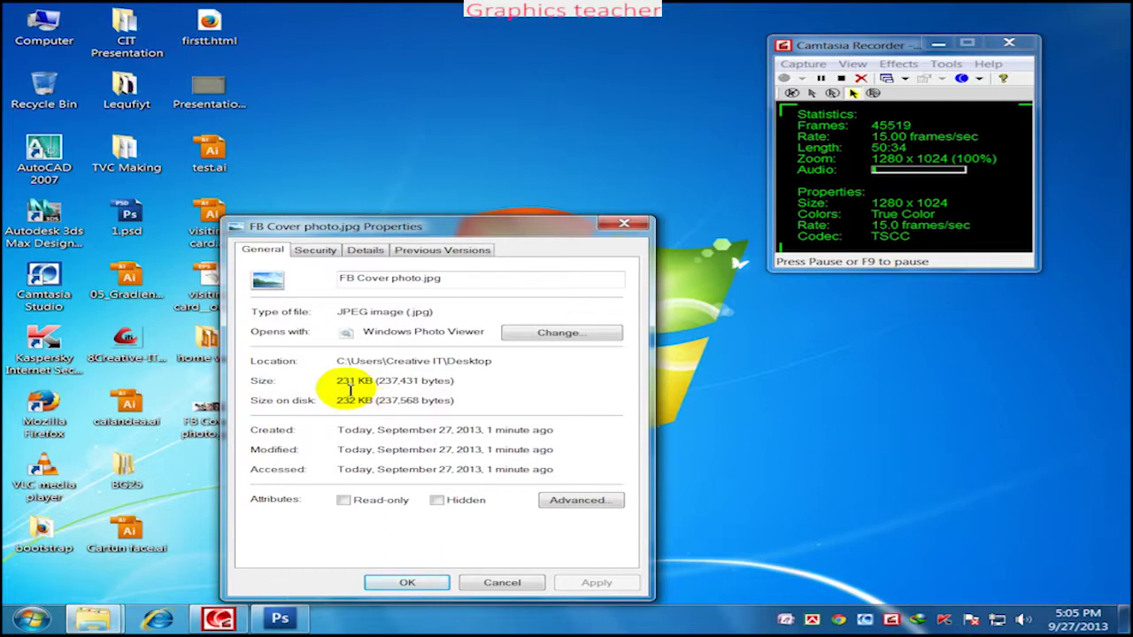
pyautogui.click(482, 584)
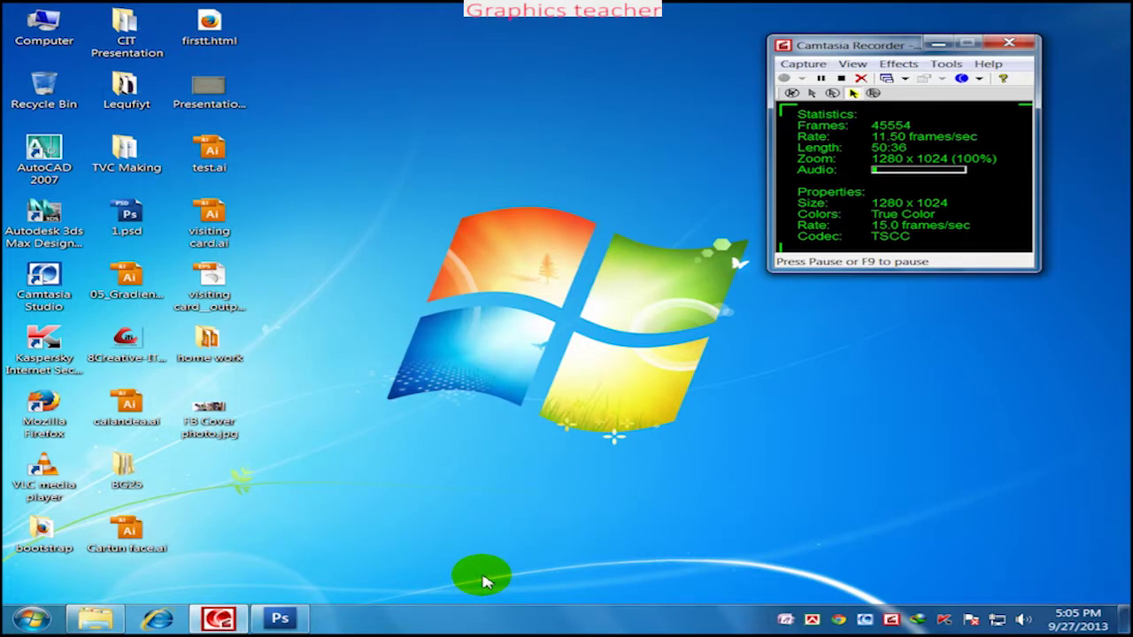
pyautogui.click(305, 624)
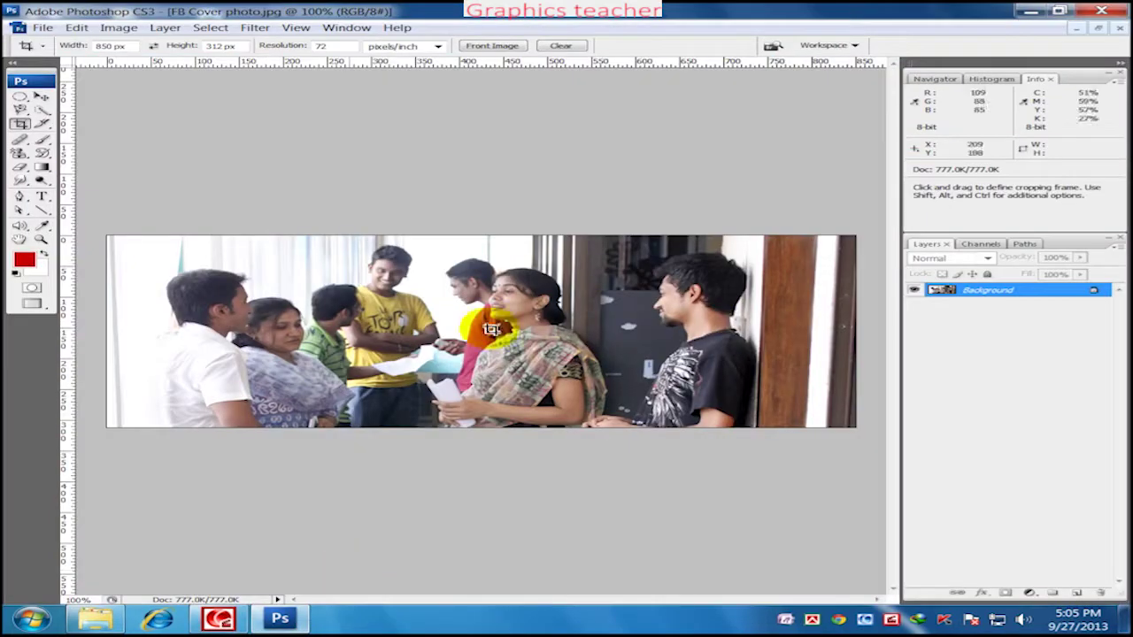
# Open Save for Web & Devices with JPEG as the output format
pyautogui.click(43, 28)
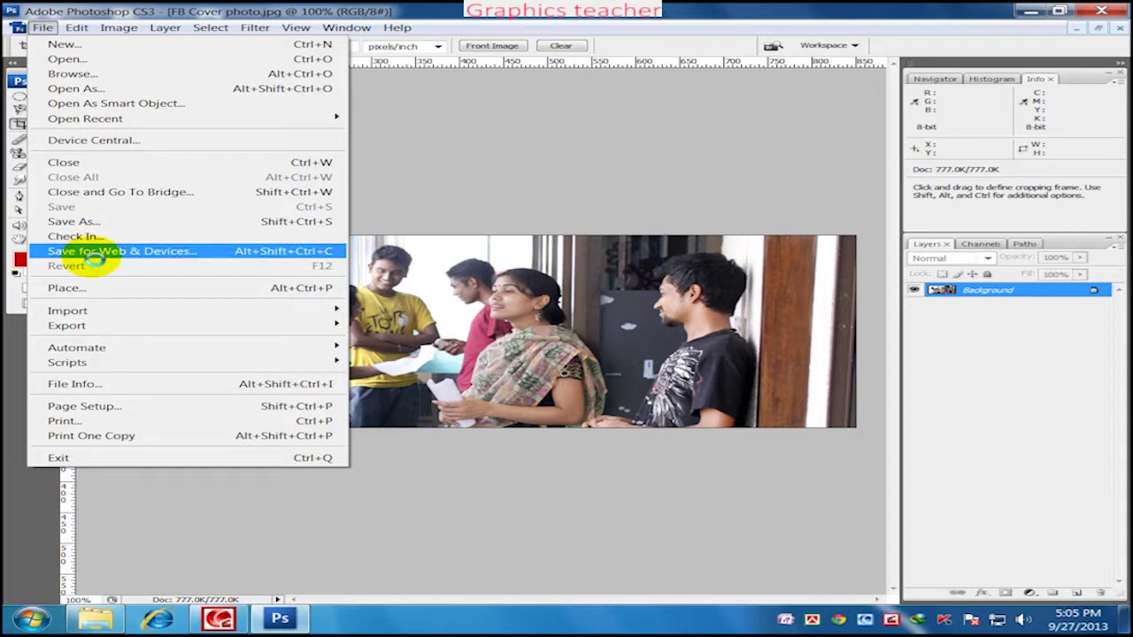
pyautogui.click(94, 253)
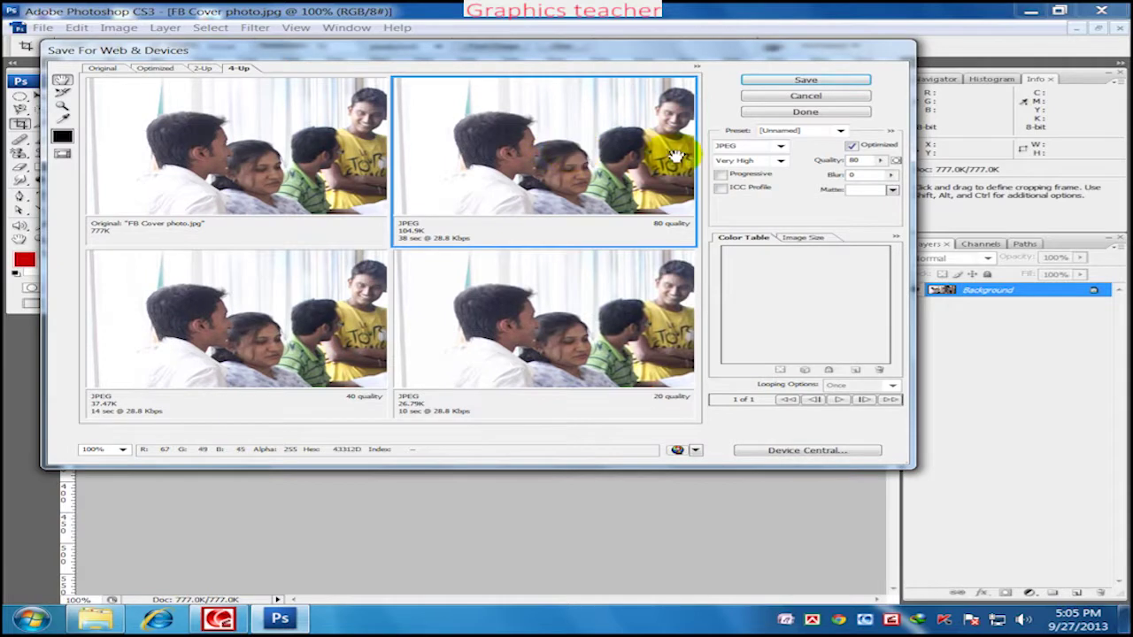
pyautogui.click(749, 146)
pyautogui.click(733, 162)
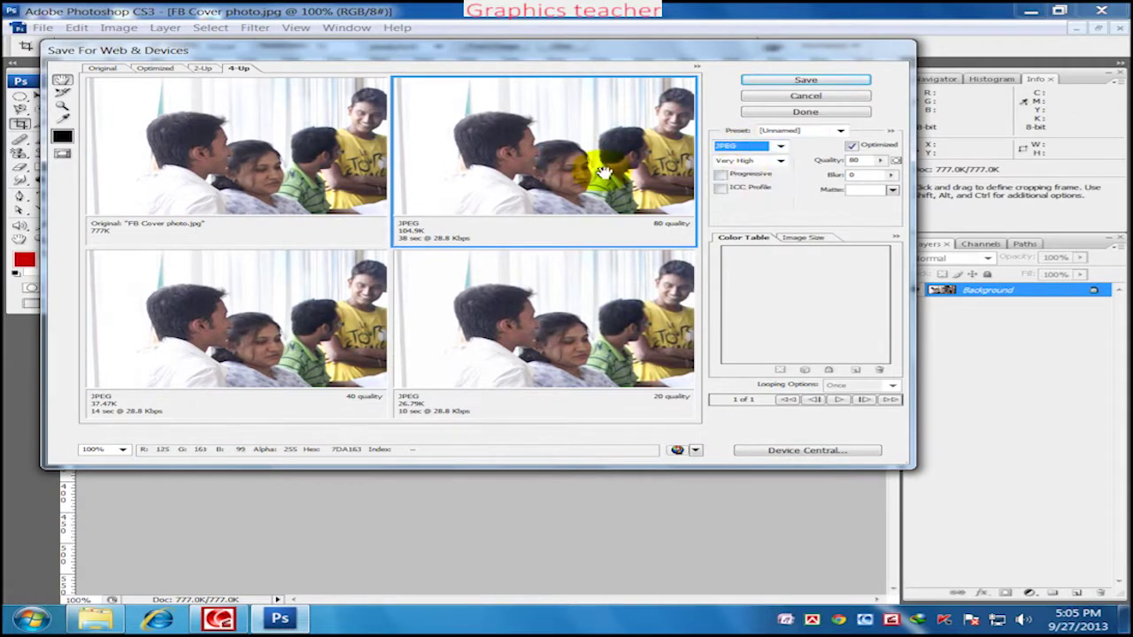
pyautogui.moveTo(602, 171); pyautogui.dragTo(499, 152)
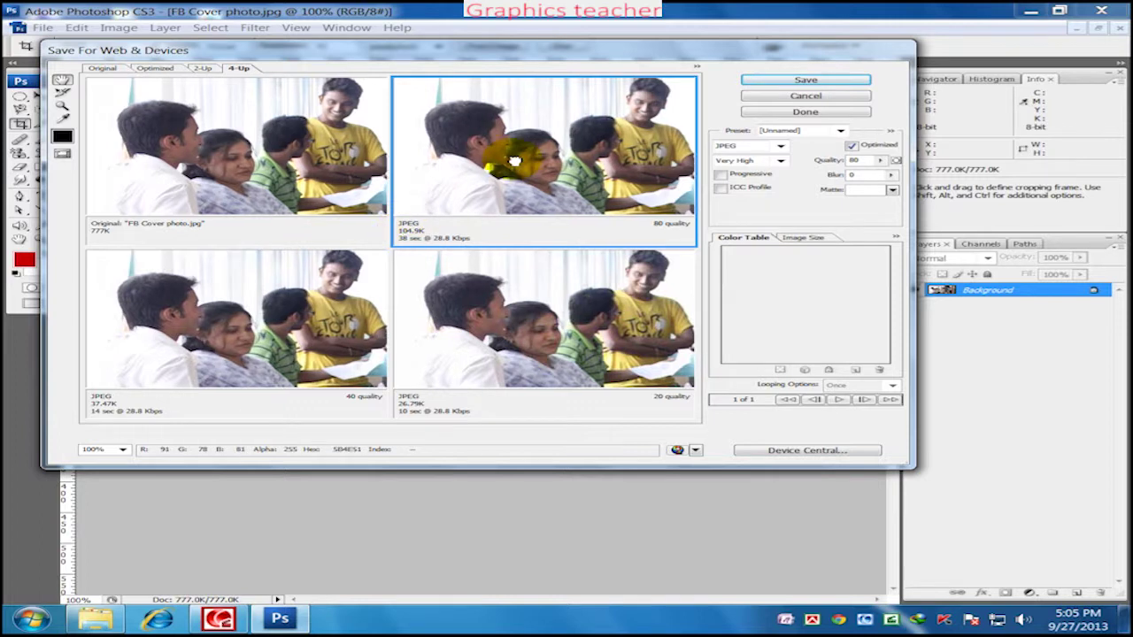
pyautogui.moveTo(539, 151); pyautogui.dragTo(499, 144)
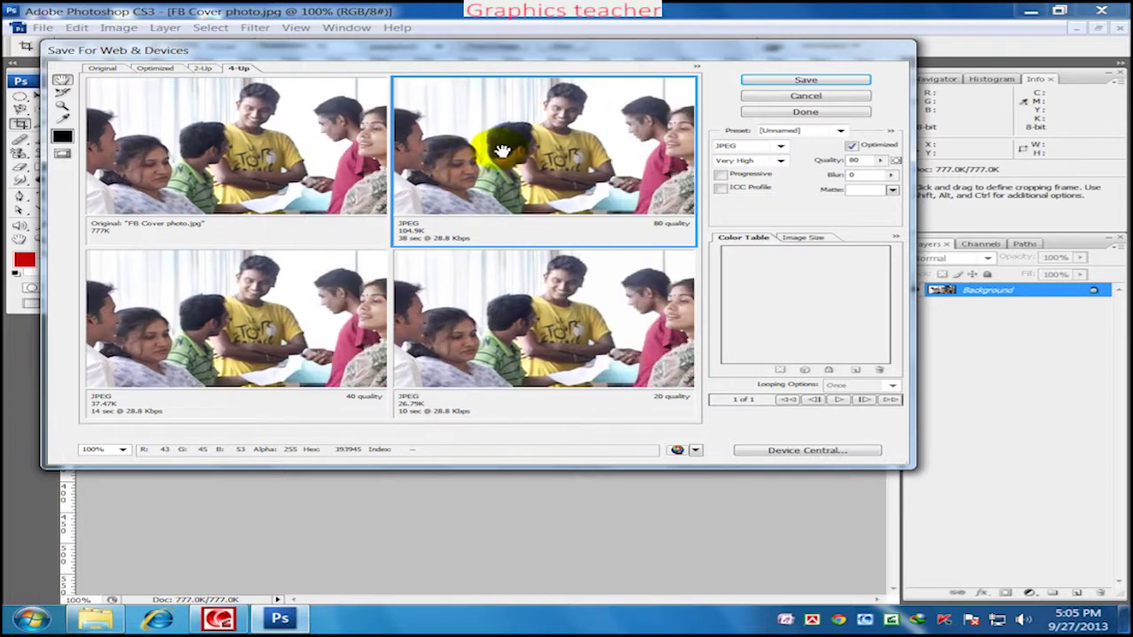
# Set JPEG quality to 60 and save the web copy to the Desktop
pyautogui.click(880, 160)
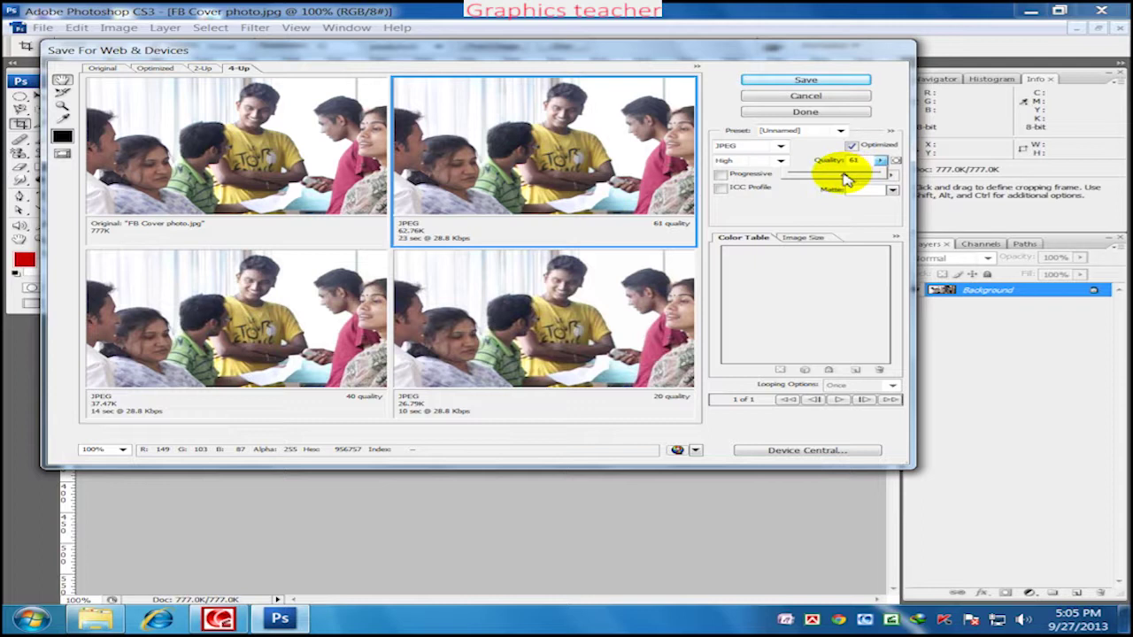
pyautogui.moveTo(652, 172); pyautogui.dragTo(559, 168)
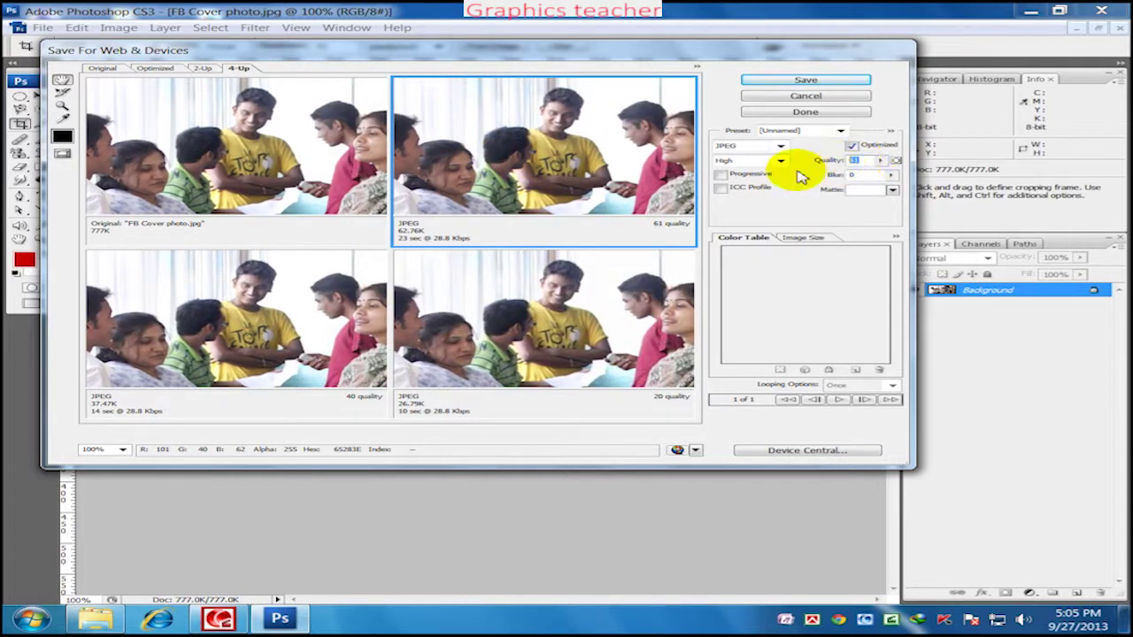
pyautogui.press('Down')
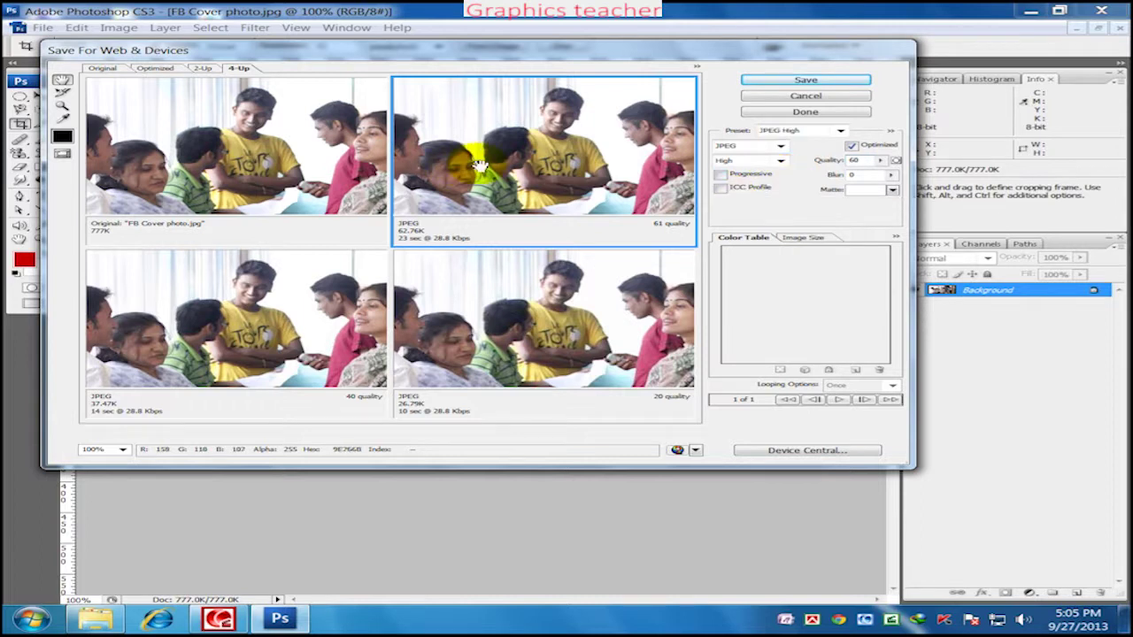
pyautogui.moveTo(469, 157)
pyautogui.mouseDown()
pyautogui.moveTo(538, 139)
pyautogui.moveTo(292, 150)
pyautogui.mouseUp()
pyautogui.click(837, 82)
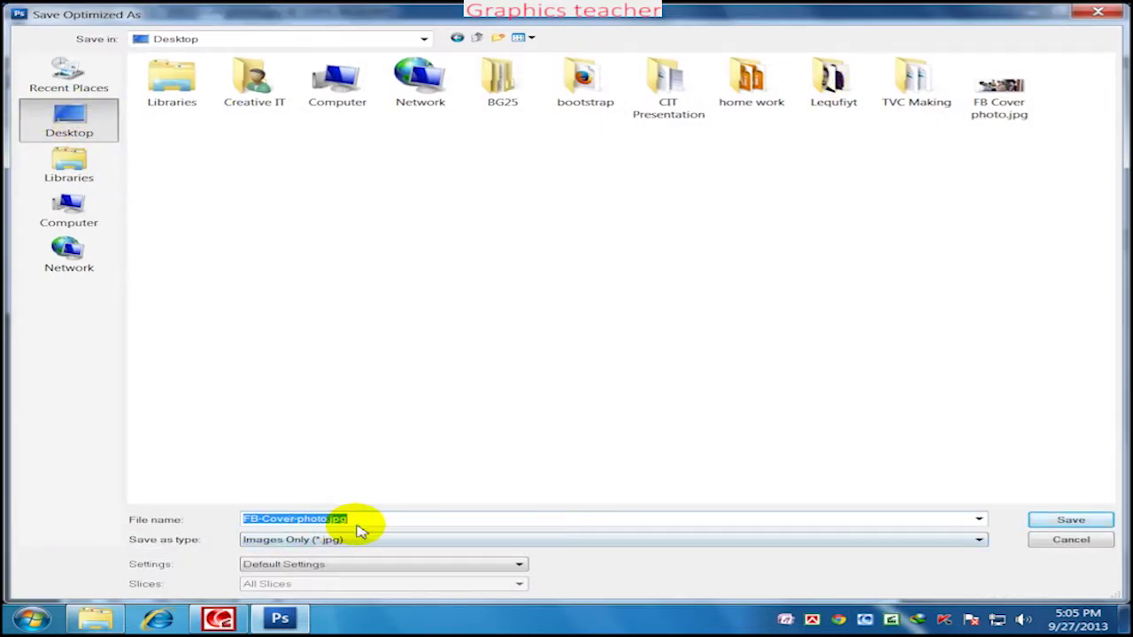
pyautogui.click(326, 518)
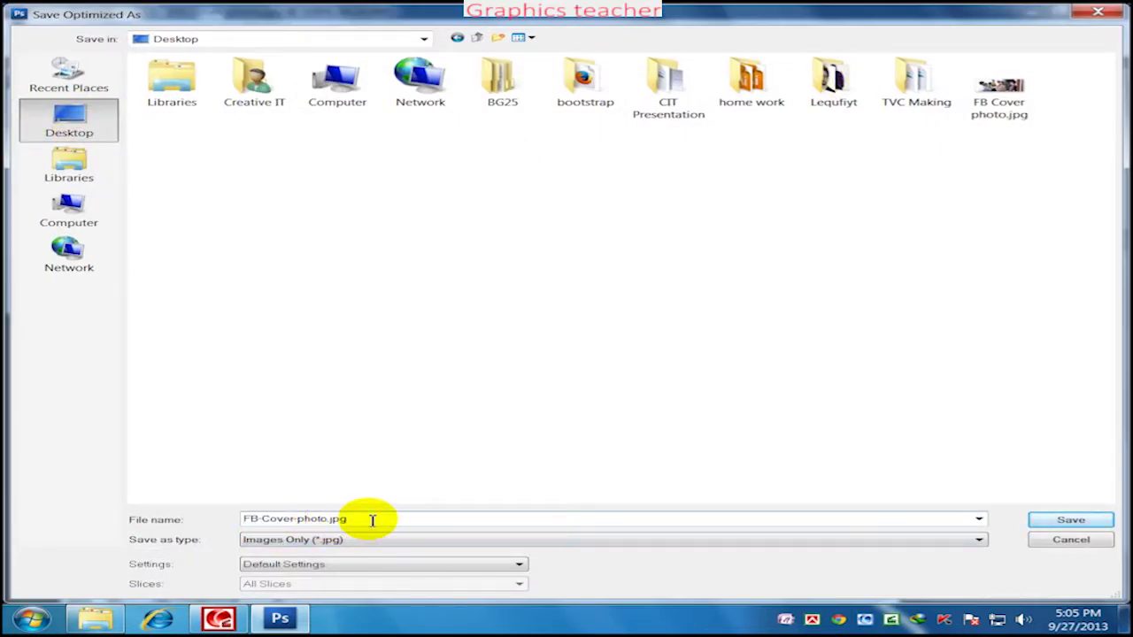
pyautogui.write('2')
pyautogui.click(1071, 522)
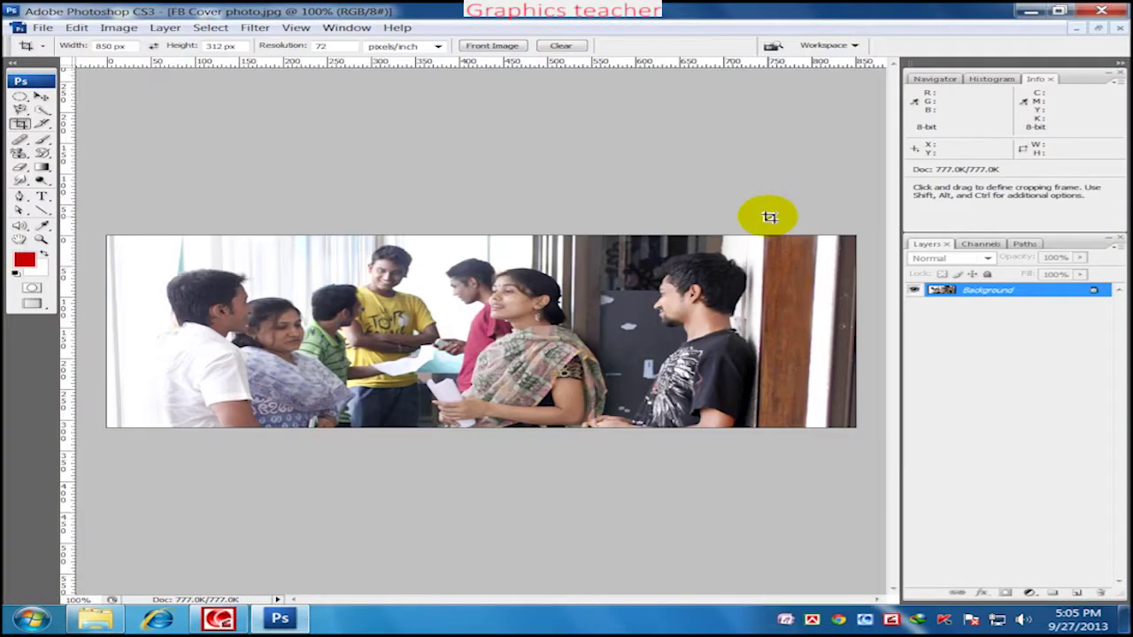
# Compare file properties: FB Cover photo.jpg at 231 KB versus FB-Cover-photo2.jpg at 61.9 KB
pyautogui.click(1030, 10)
pyautogui.rightClick(204, 407)
pyautogui.click(257, 394)
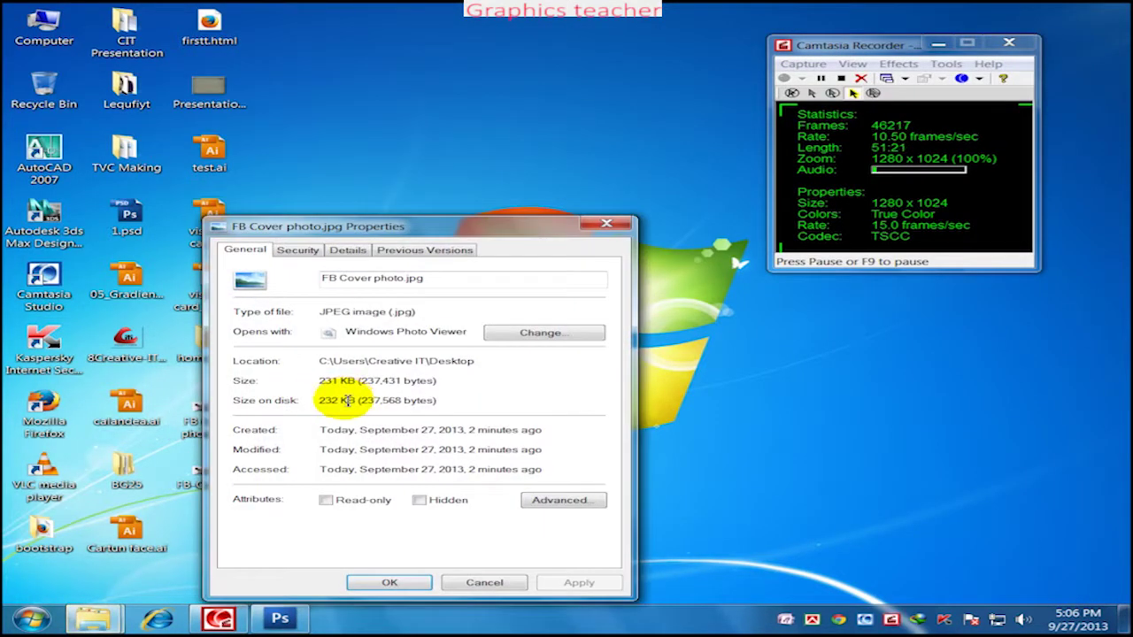
pyautogui.click(481, 582)
pyautogui.rightClick(207, 469)
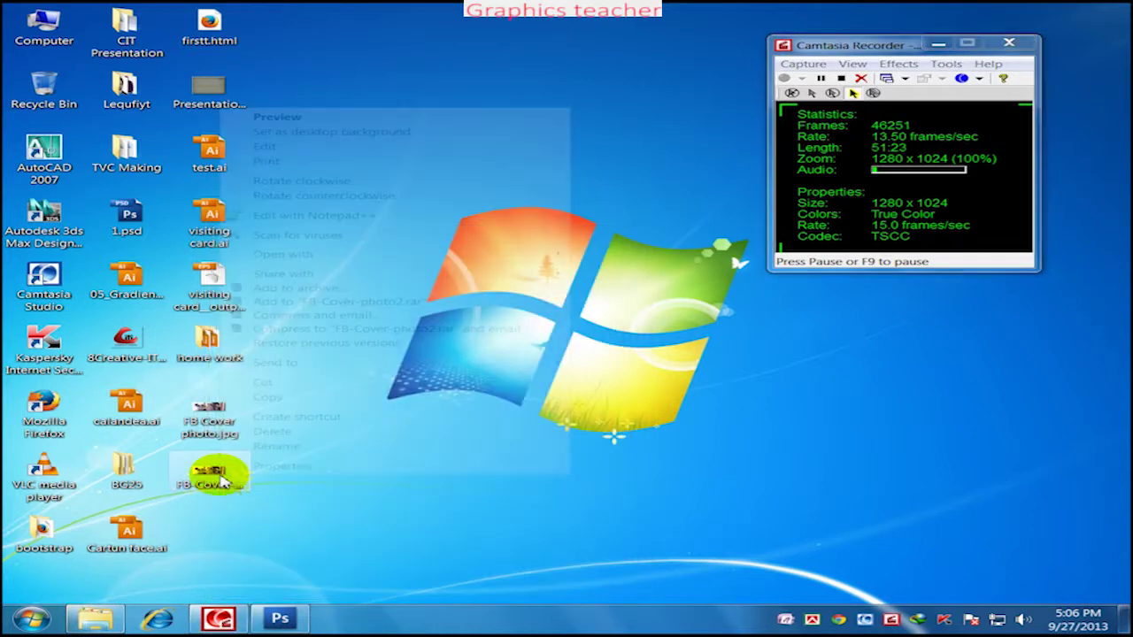
pyautogui.click(266, 466)
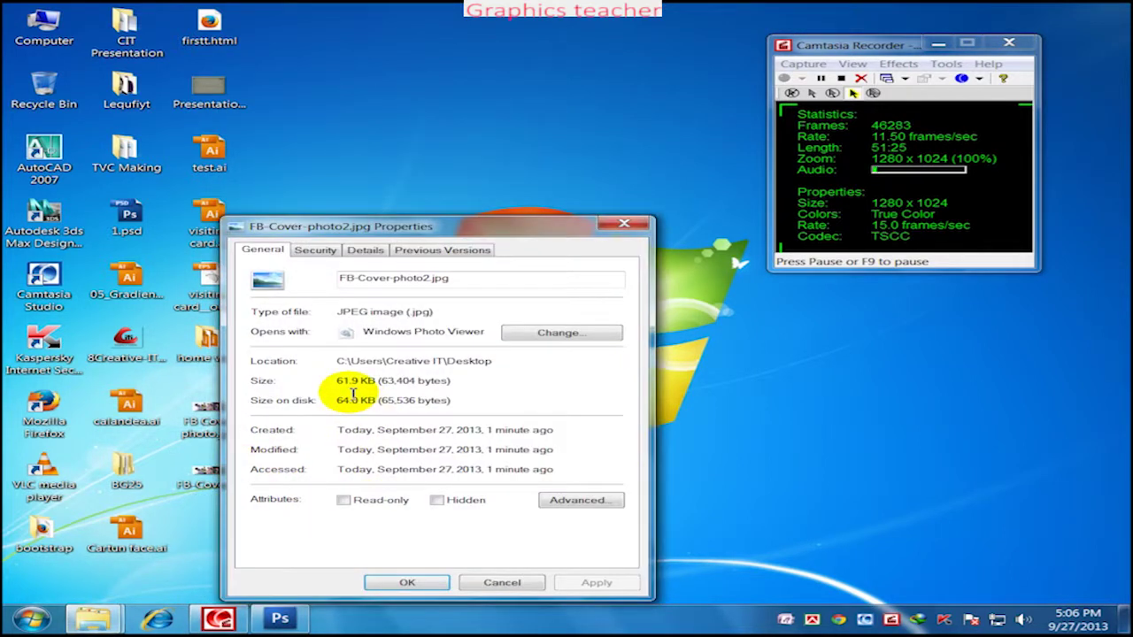
pyautogui.click(498, 582)
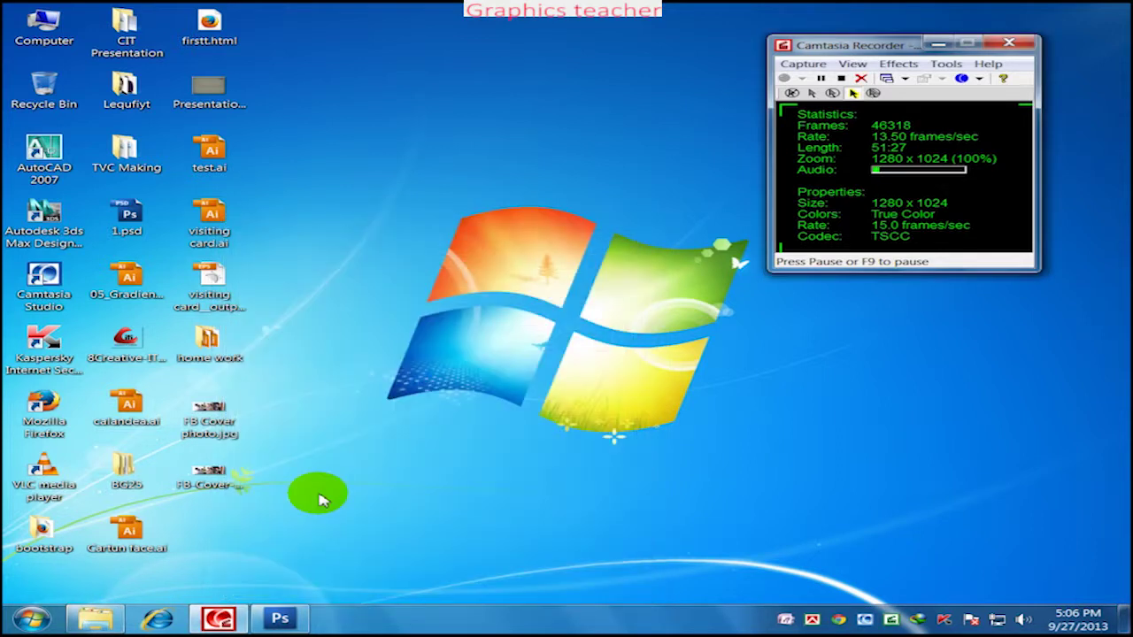
# Flip between FB Cover photo.jpg and FB-Cover-photo2.jpg in Photo Viewer, ending on the web copy
pyautogui.doubleClick(216, 414)
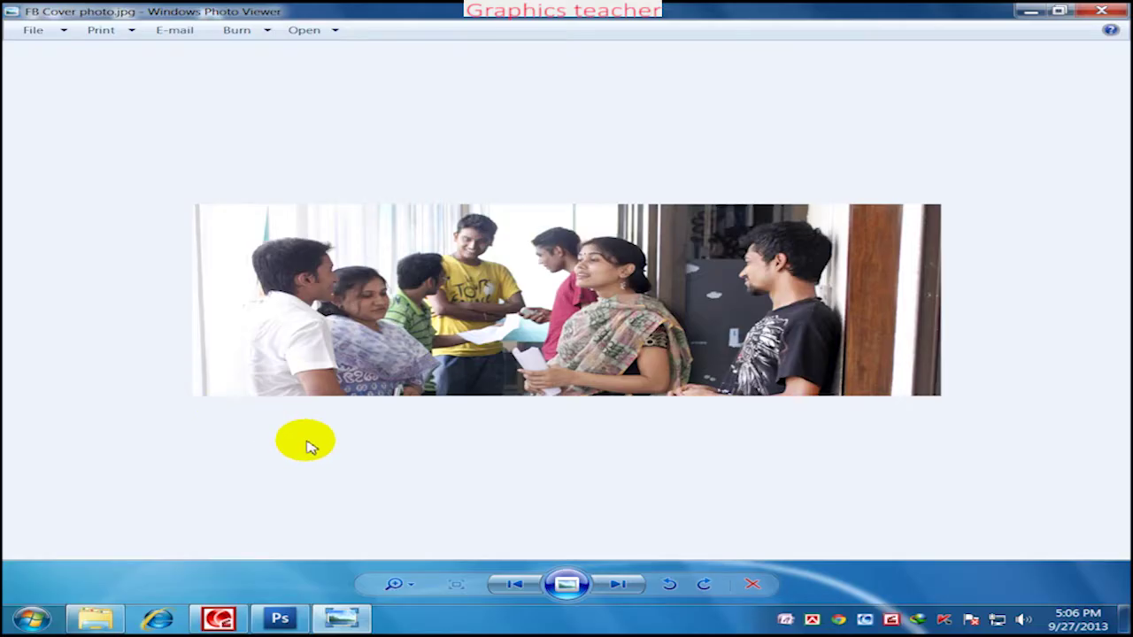
pyautogui.press('Right')
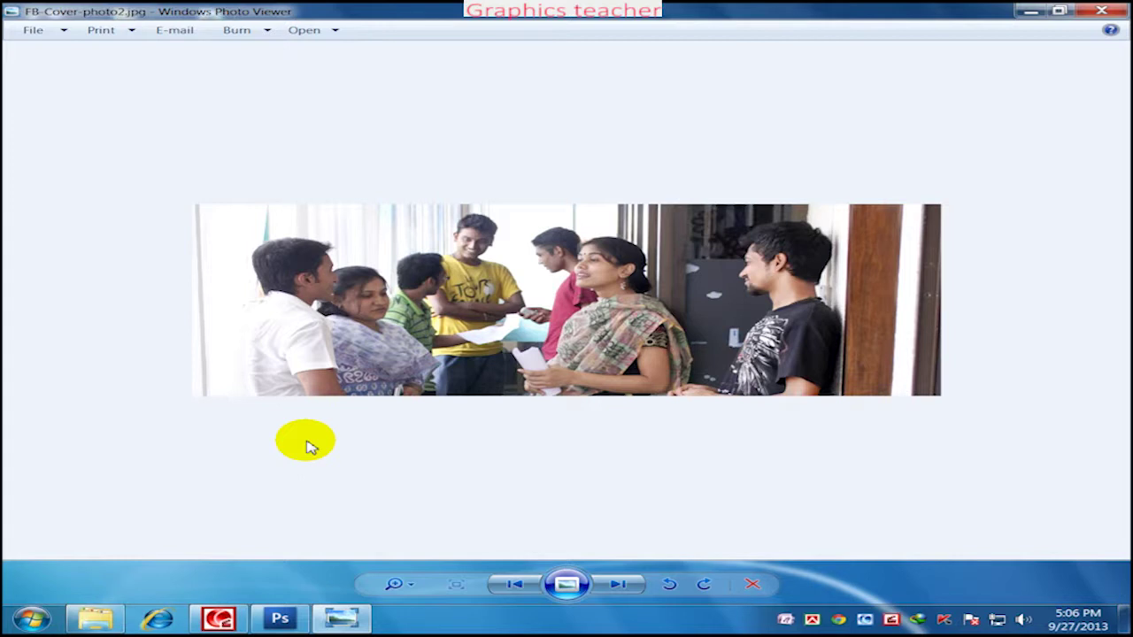
pyautogui.press('Left')
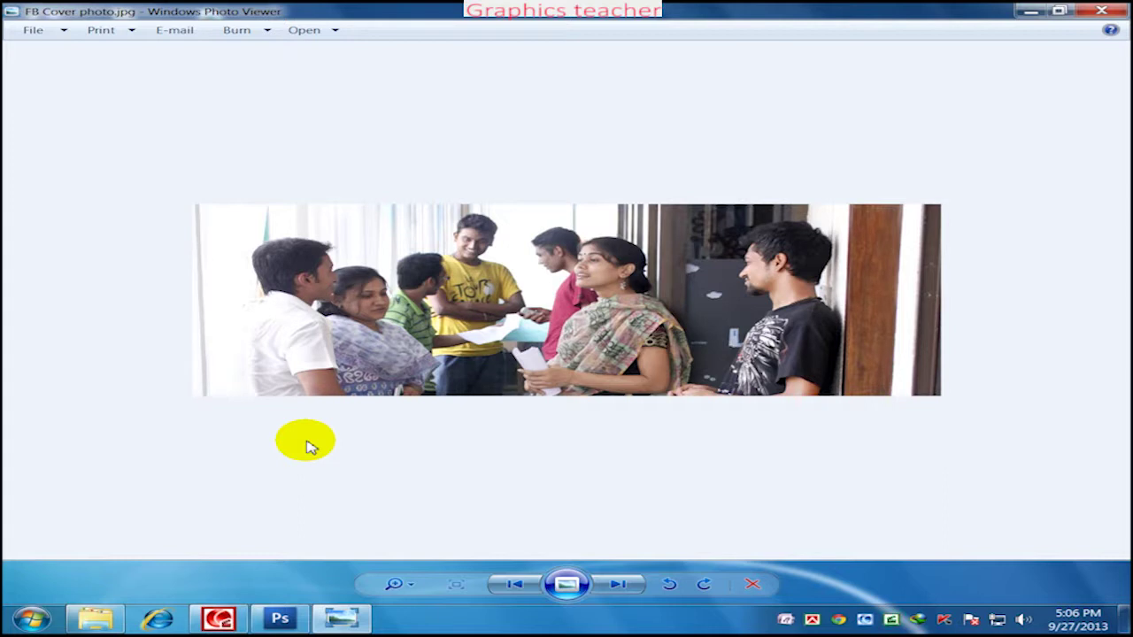
pyautogui.press('Right')
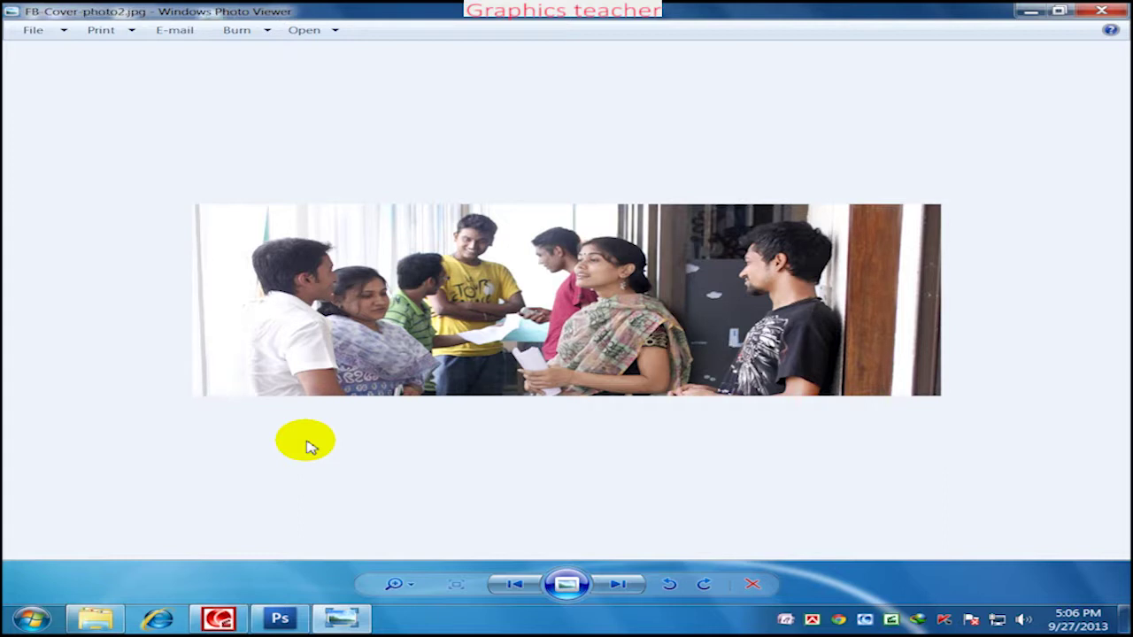
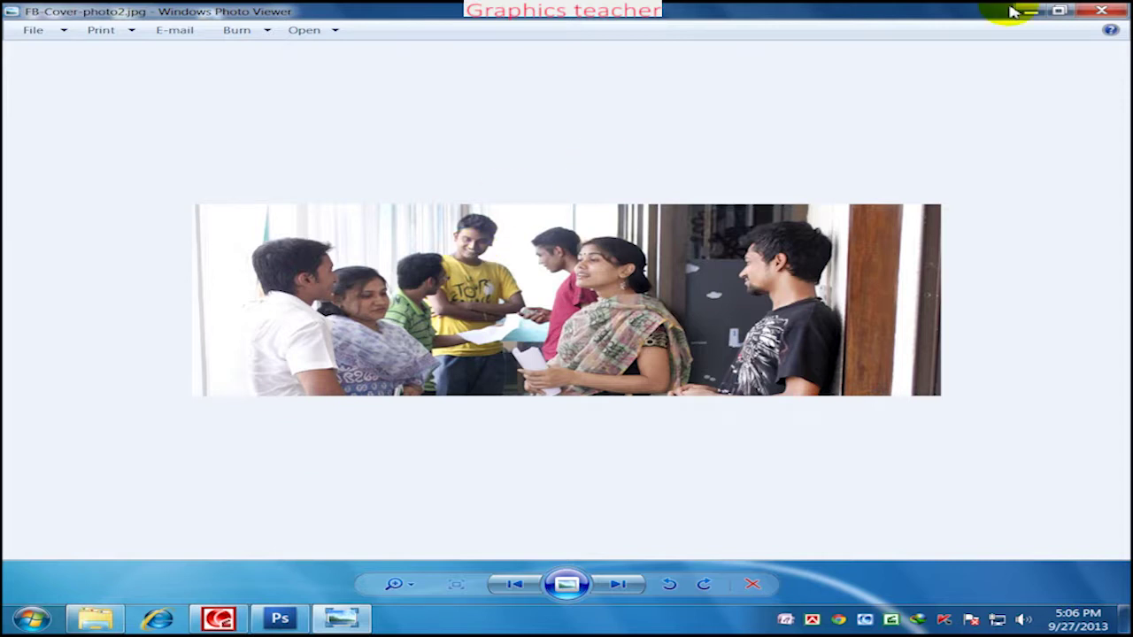
# Close the cover photo preview and browse Explorer into photograph > New Folder (2)
pyautogui.click(1102, 10)
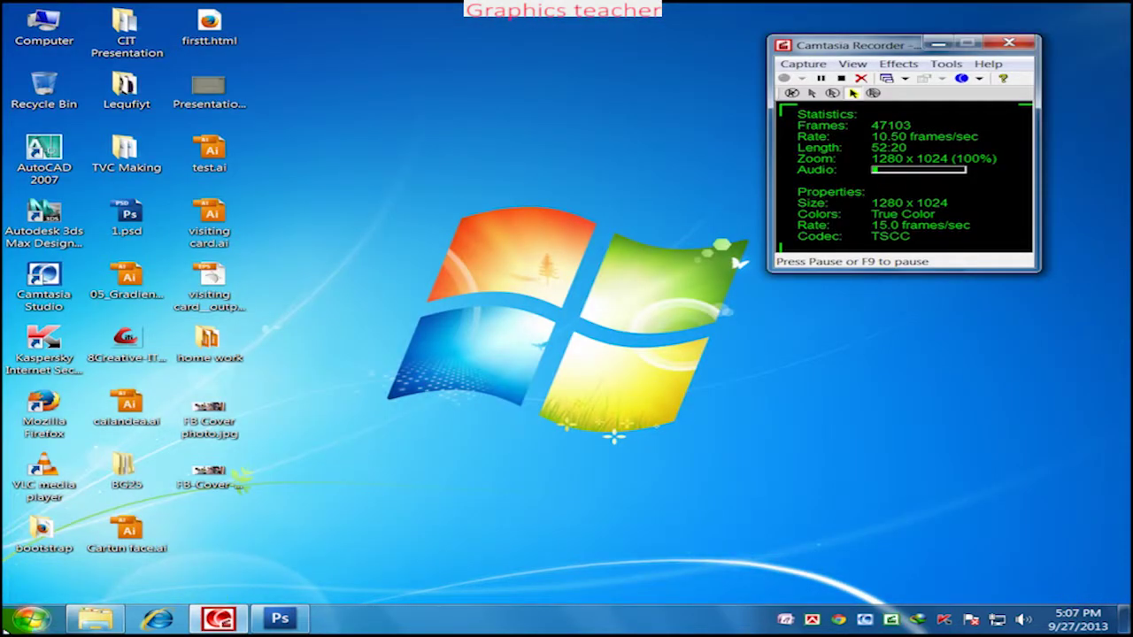
pyautogui.click(90, 622)
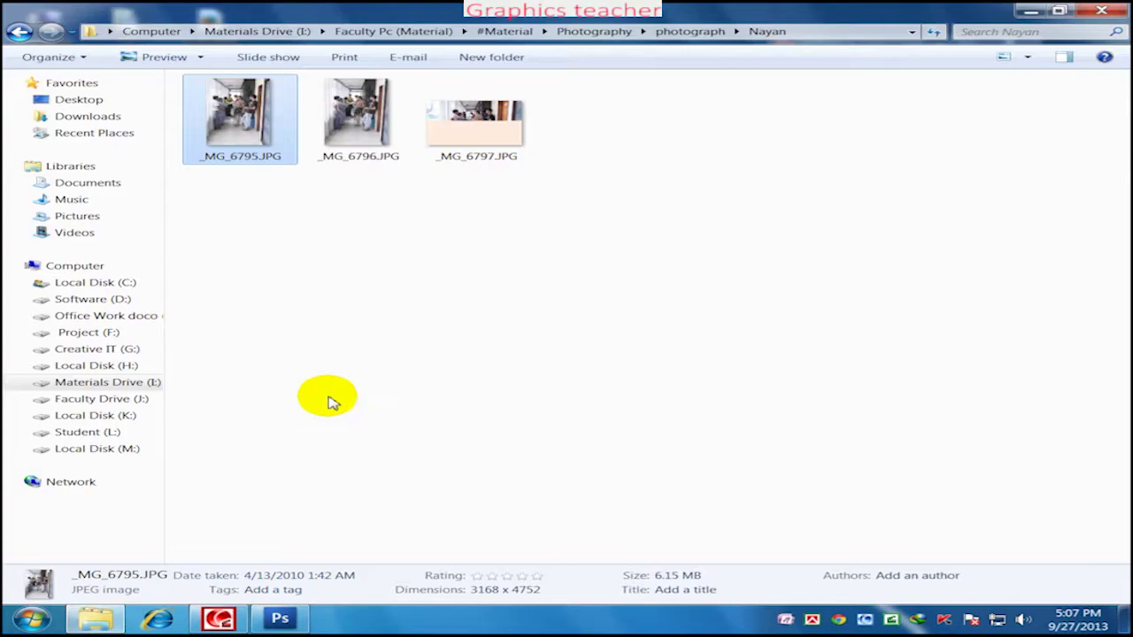
pyautogui.click(14, 34)
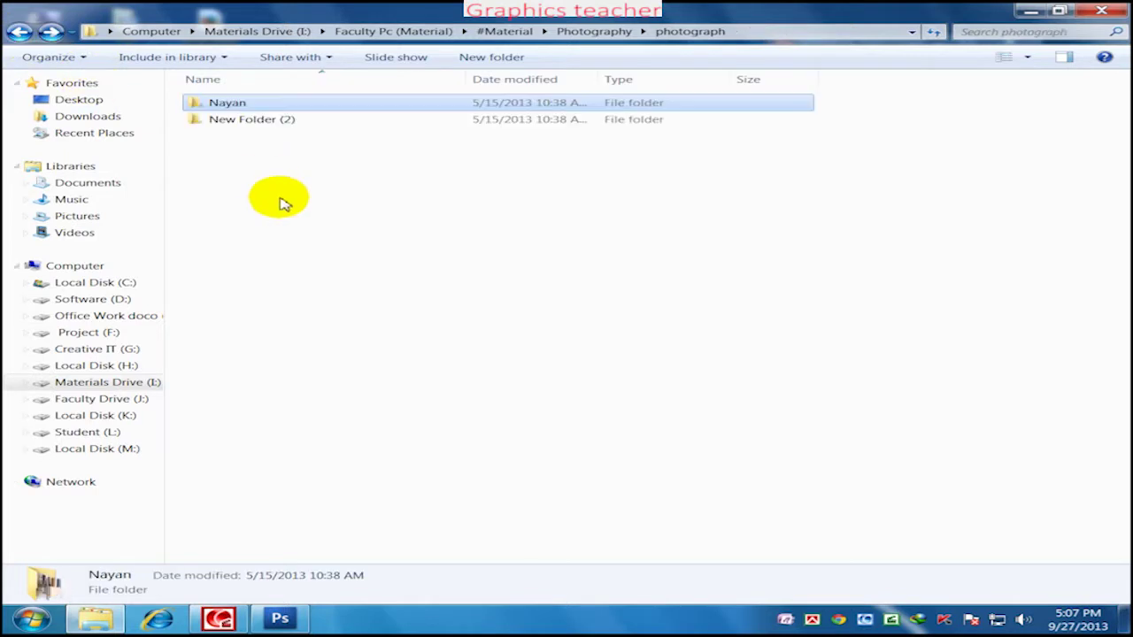
pyautogui.doubleClick(223, 119)
pyautogui.doubleClick(232, 152)
# Select _DSC5422.JPG in the Marufa folder, then bring up the desktop's context menu
pyautogui.click(16, 34)
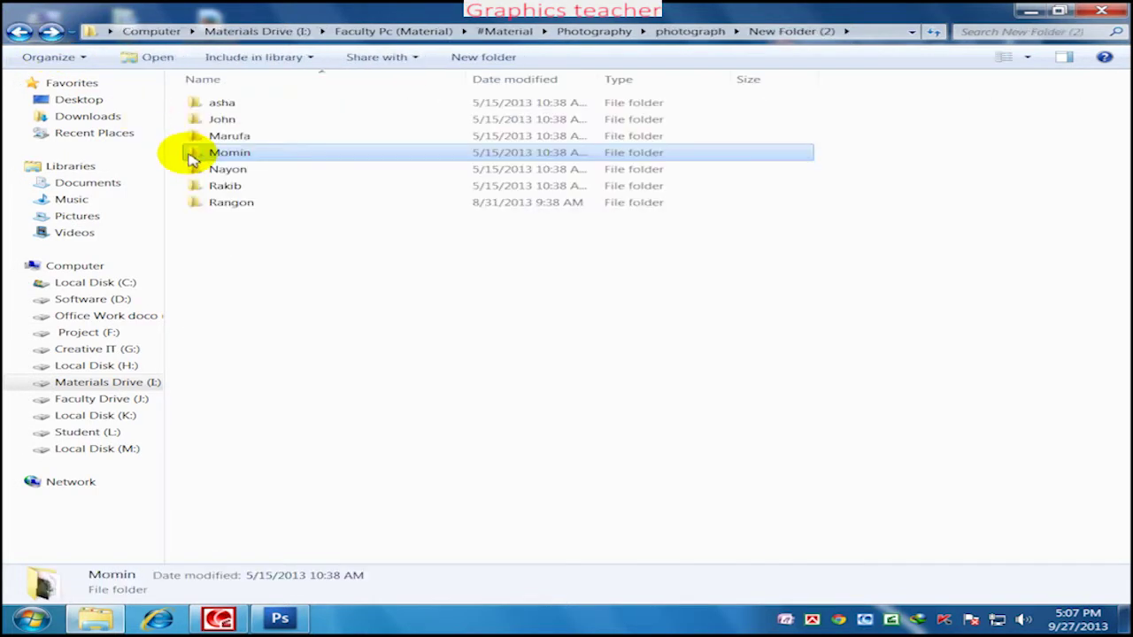
pyautogui.doubleClick(203, 136)
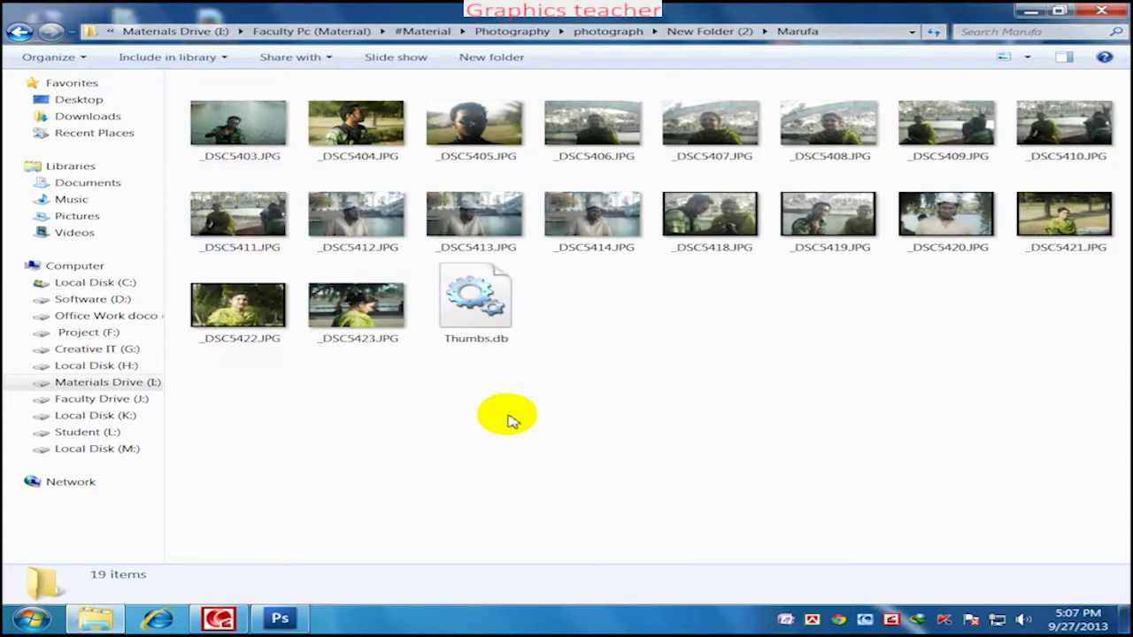
pyautogui.click(241, 291)
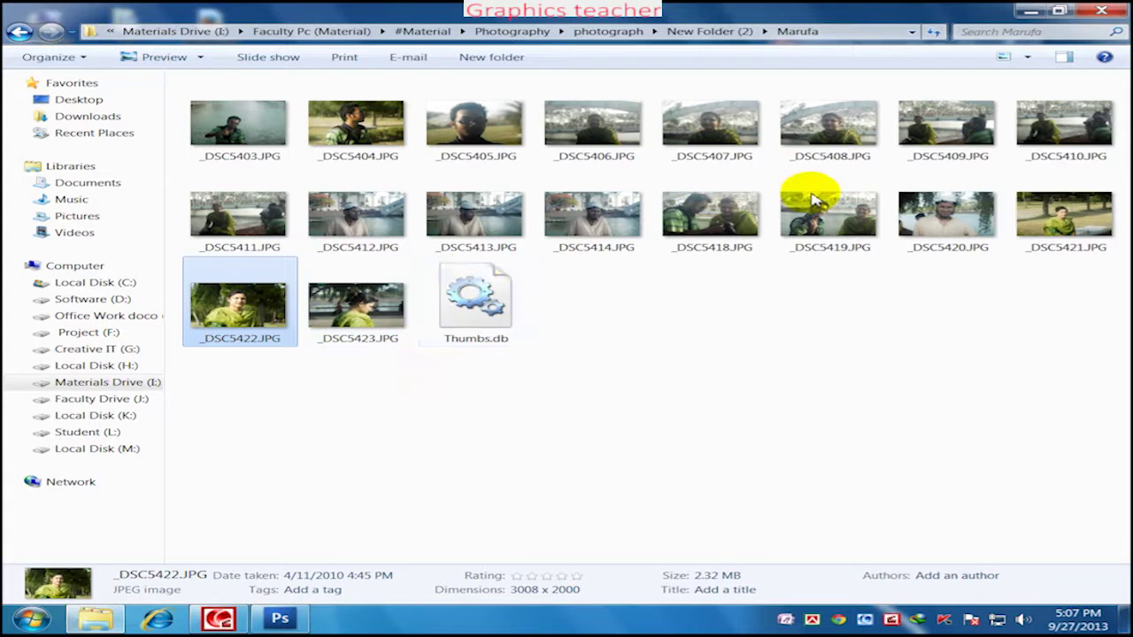
pyautogui.click(1101, 11)
pyautogui.rightClick(408, 343)
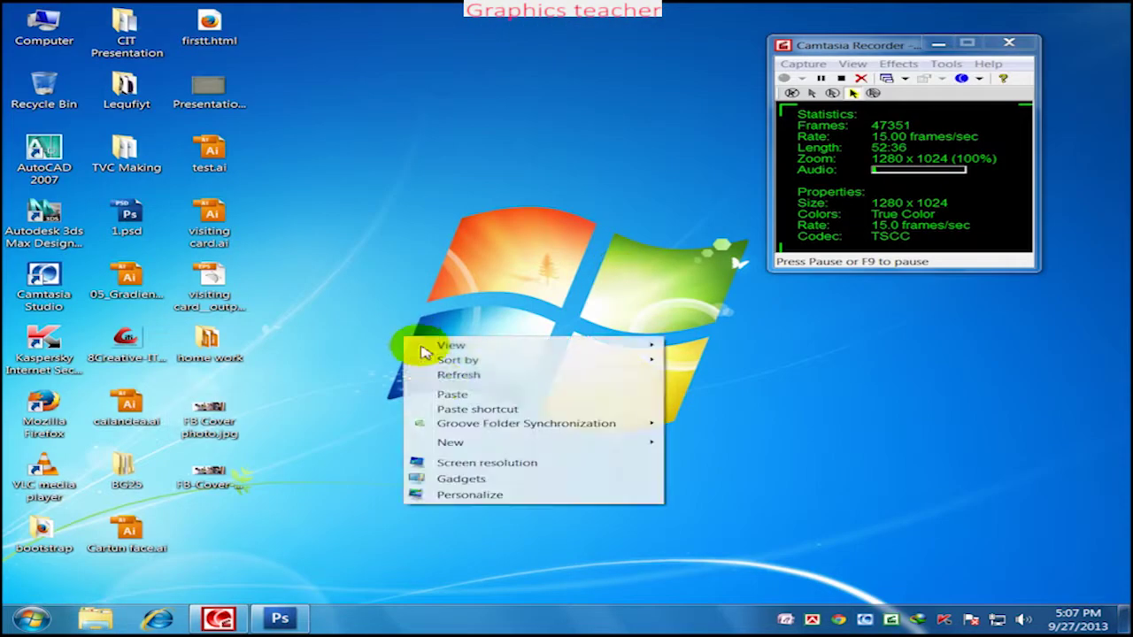
# Paste _DSC5422.JPG onto the desktop and preview it
pyautogui.click(420, 394)
pyautogui.doubleClick(210, 548)
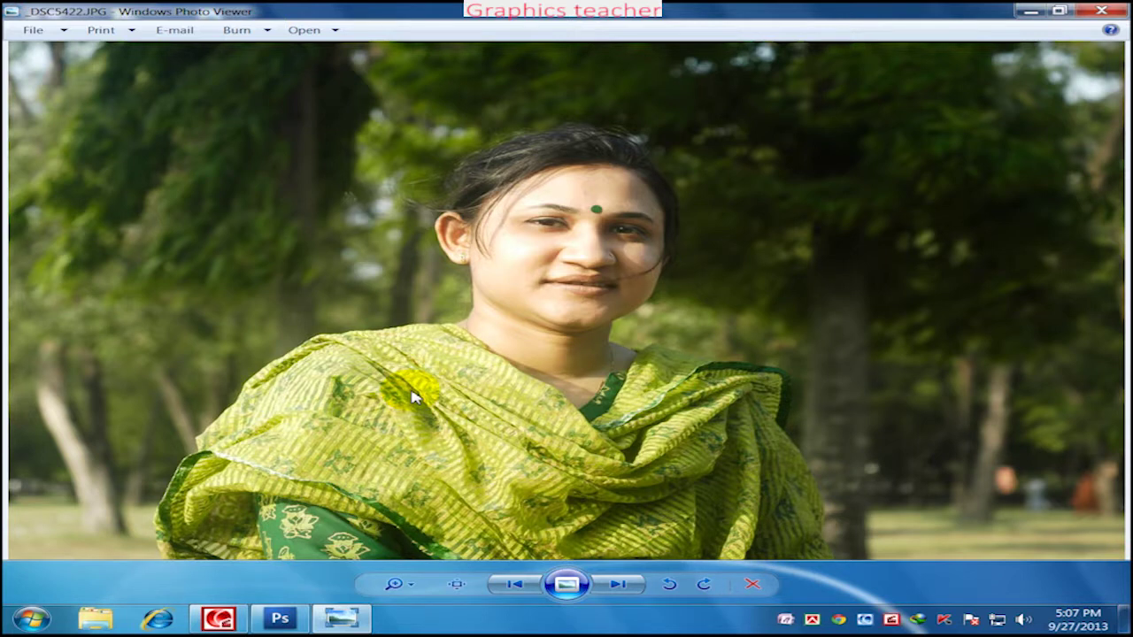
pyautogui.click(1102, 12)
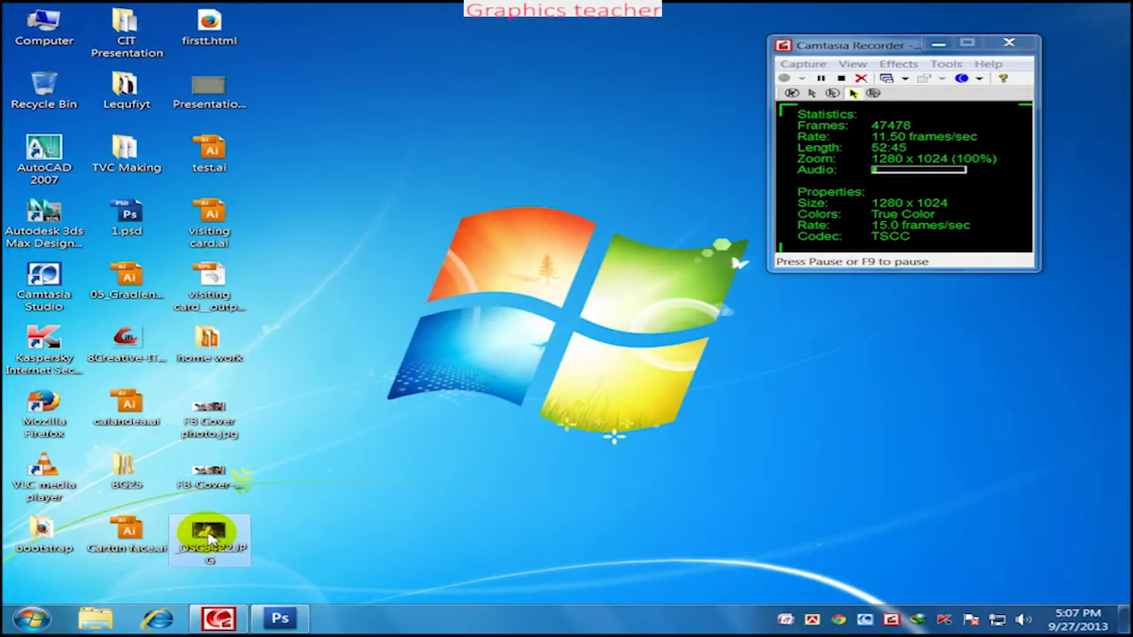
# Check the photo's file properties (2.32 MB JPEG) and switch back to Photoshop
pyautogui.rightClick(210, 535)
pyautogui.click(278, 525)
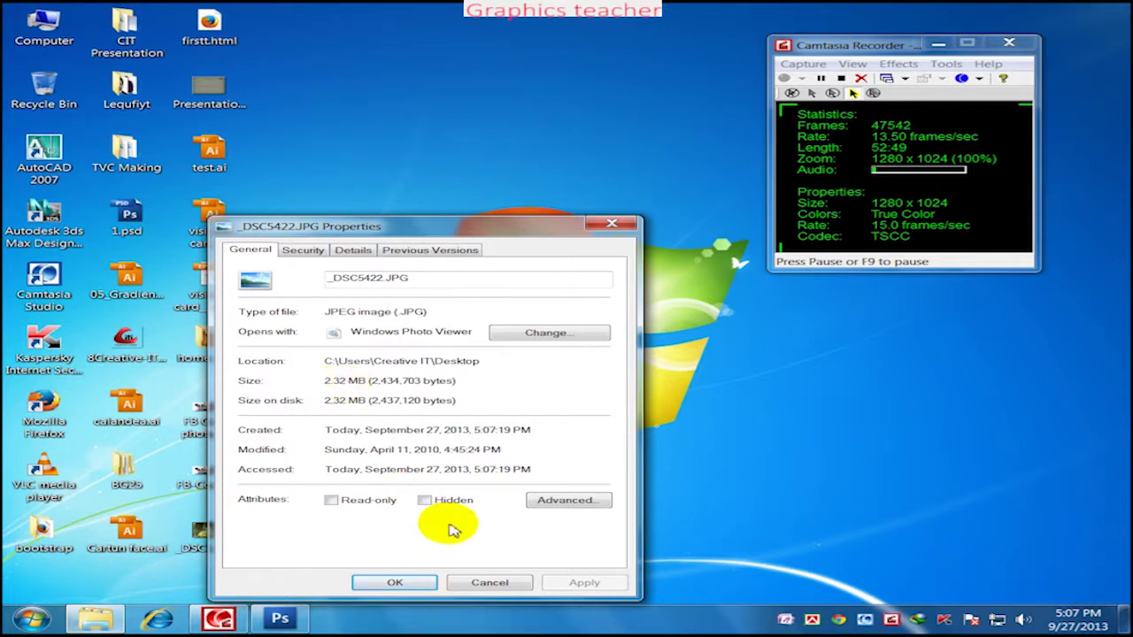
pyautogui.click(478, 582)
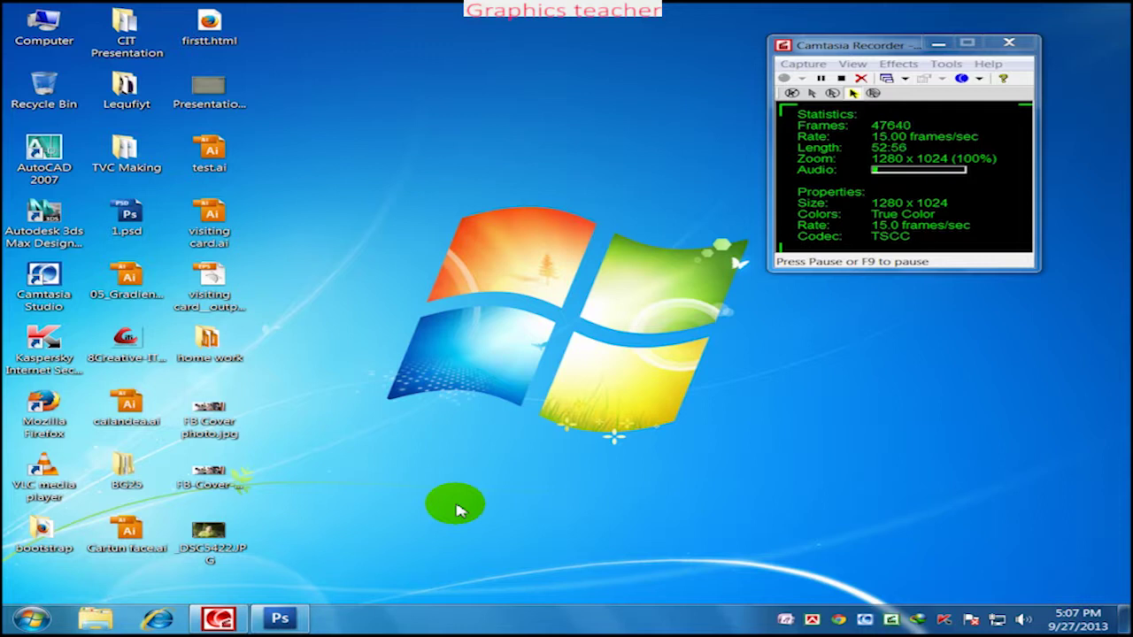
pyautogui.click(280, 618)
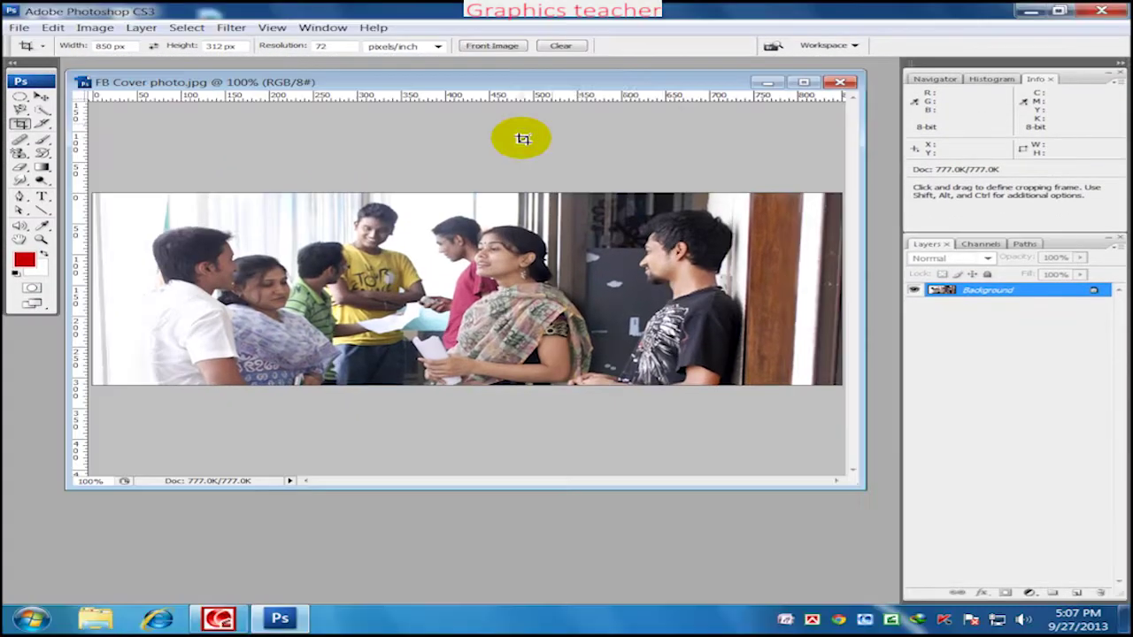
# Minimize the FB Cover document and open _DSC5422.JPG in Photoshop
pyautogui.click(819, 83)
pyautogui.click(18, 28)
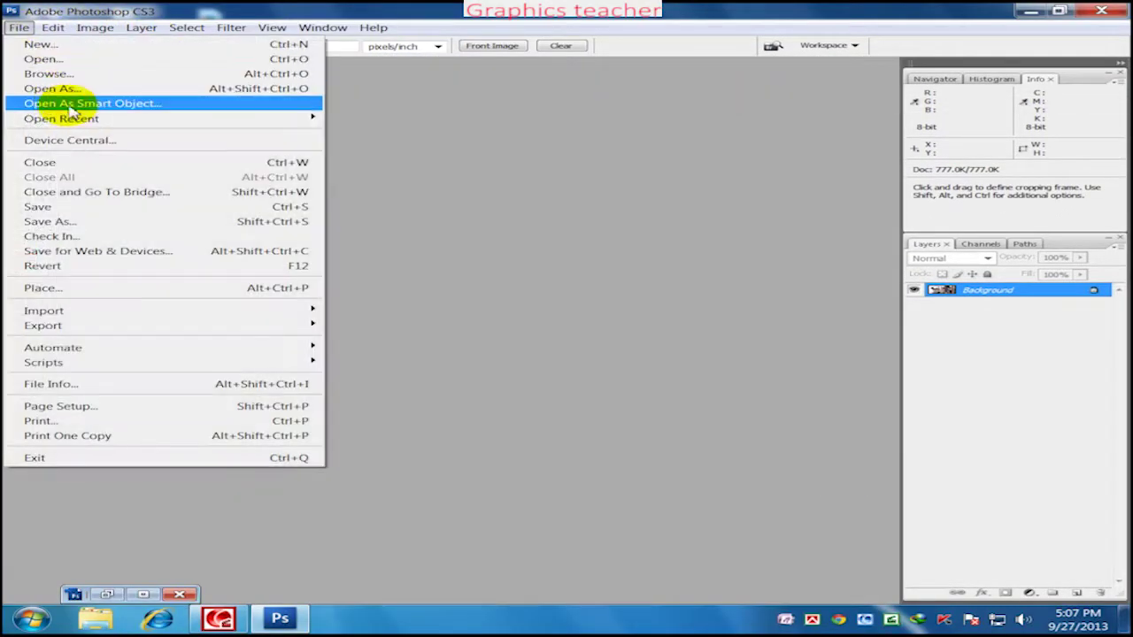
pyautogui.click(36, 61)
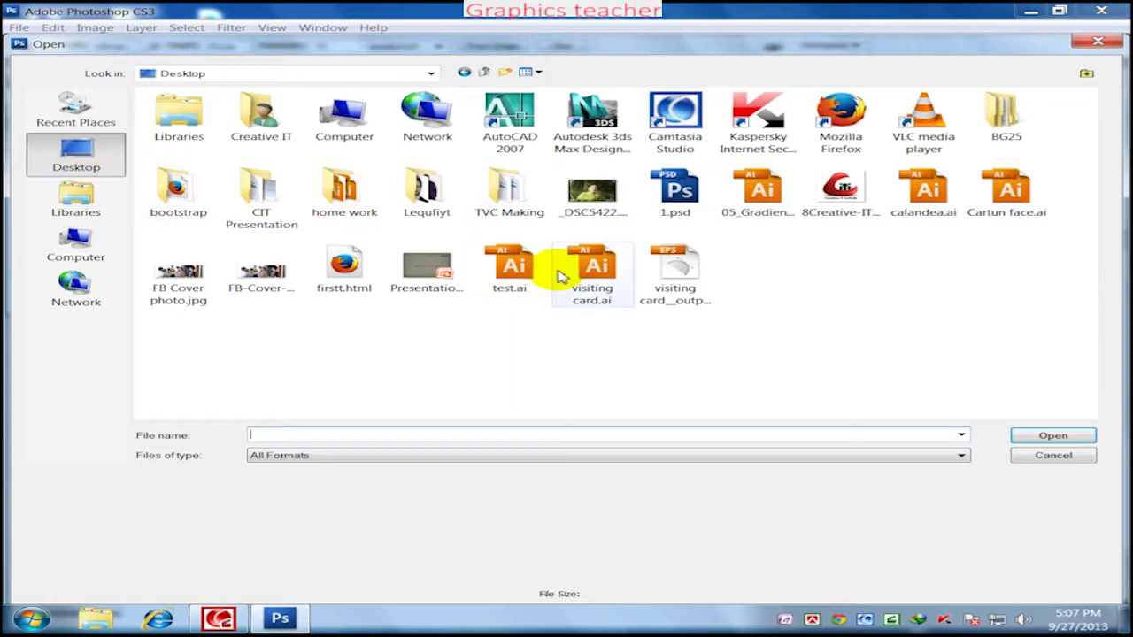
pyautogui.click(591, 193)
pyautogui.click(1056, 440)
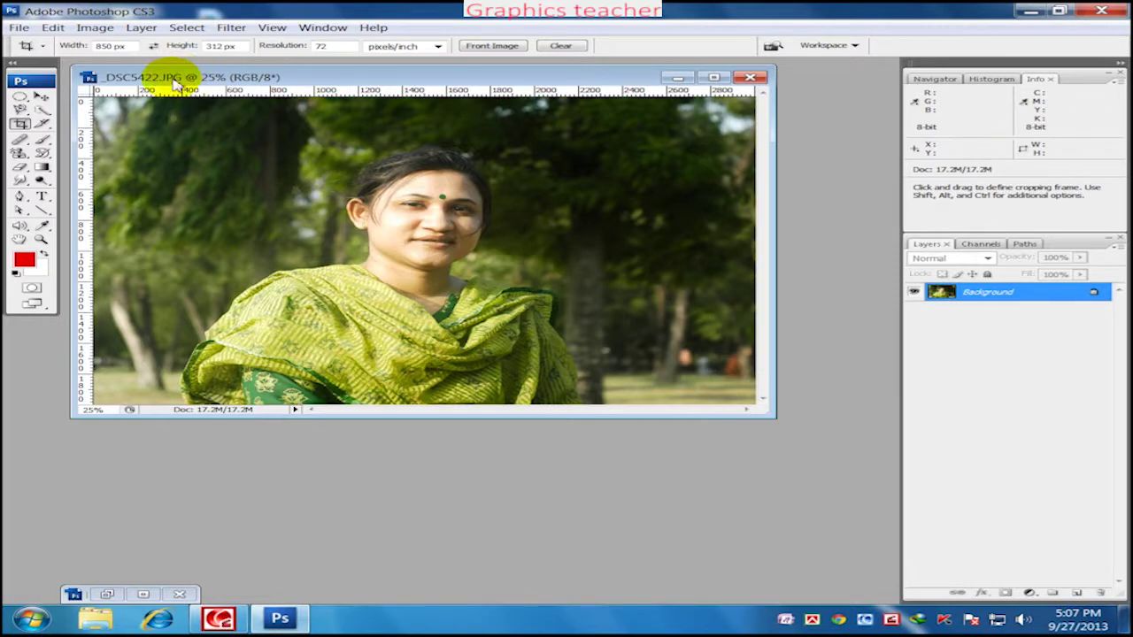
# Resize the image from 3008 to 1000 px wide, proportionally, giving 1000 × 665
pyautogui.rightClick(314, 82)
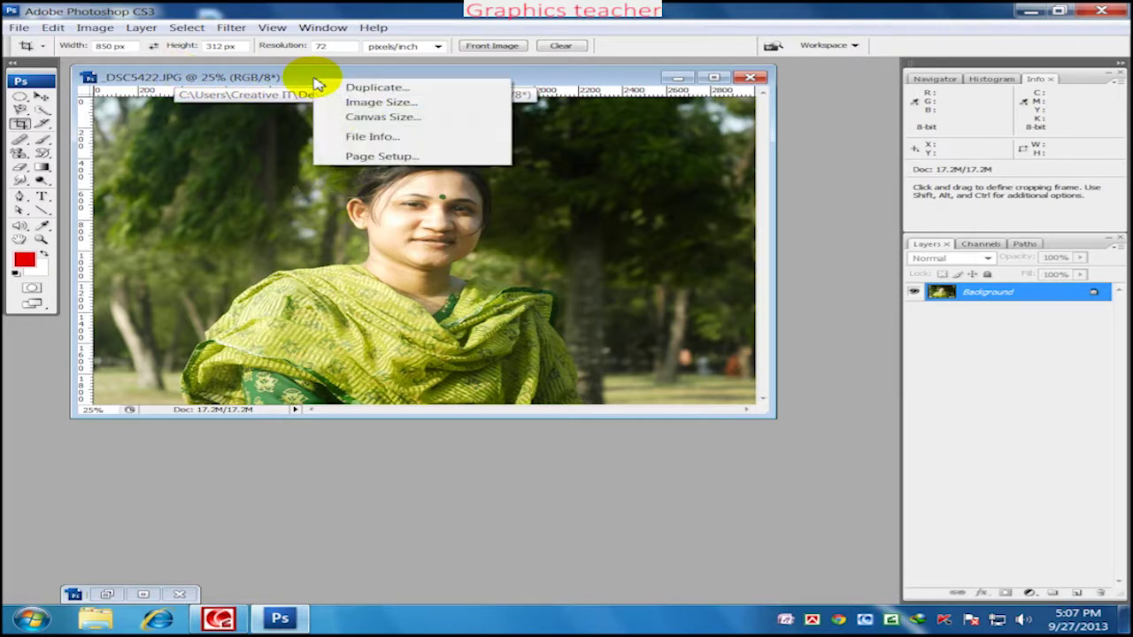
pyautogui.click(355, 103)
pyautogui.click(356, 238)
pyautogui.write('1000')
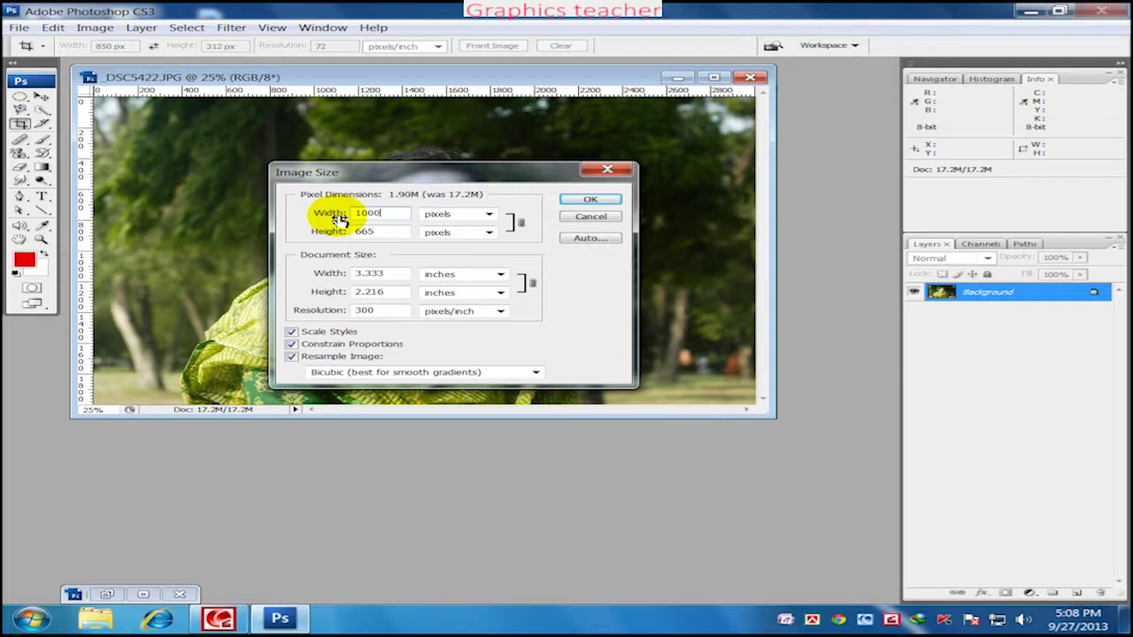
pyautogui.click(585, 218)
pyautogui.click(94, 27)
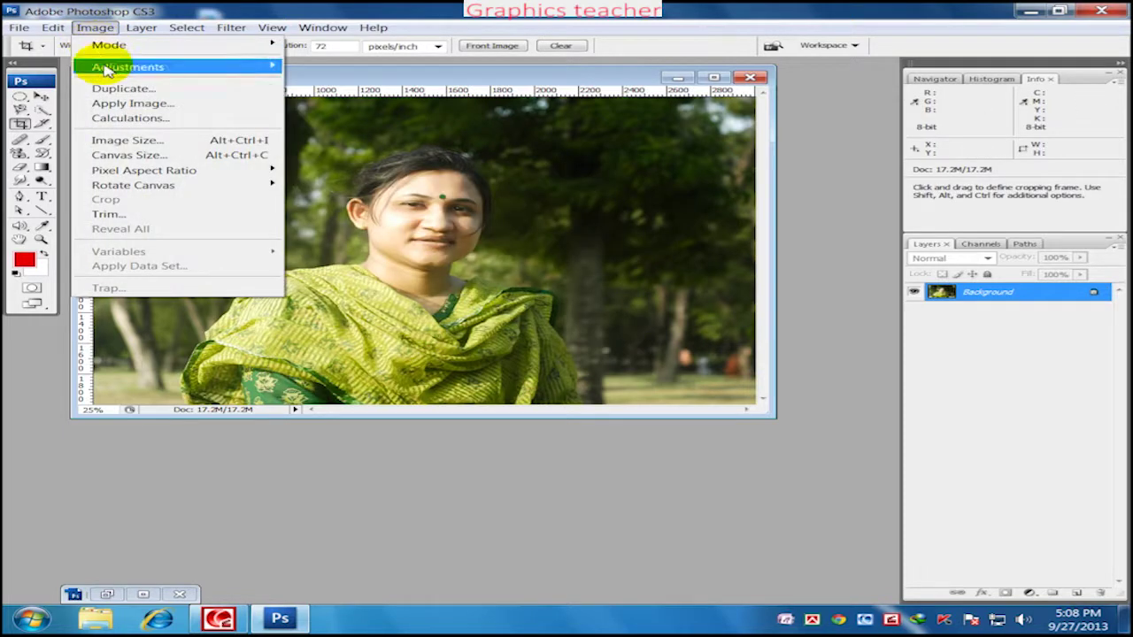
pyautogui.rightClick(326, 77)
pyautogui.click(350, 93)
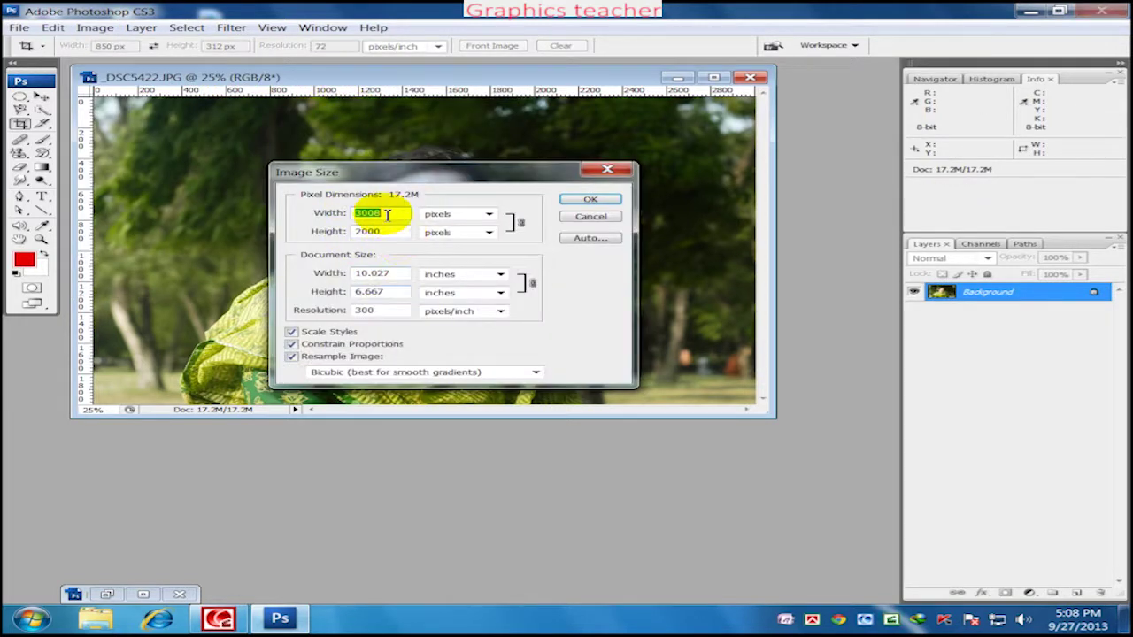
pyautogui.click(321, 219)
pyautogui.write('1000')
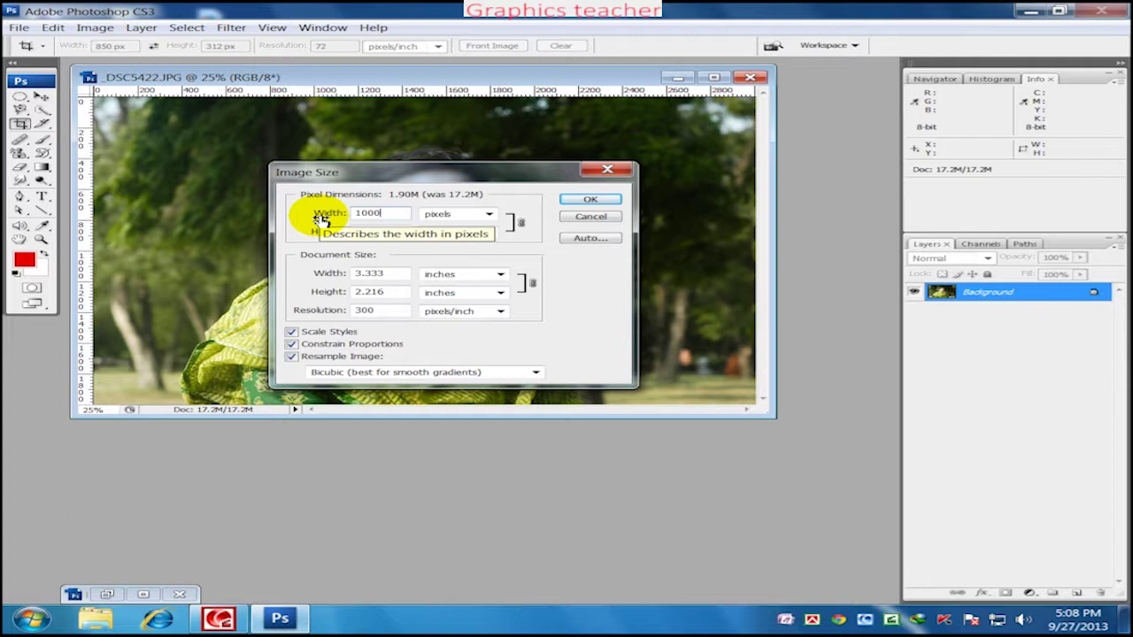
pyautogui.click(582, 201)
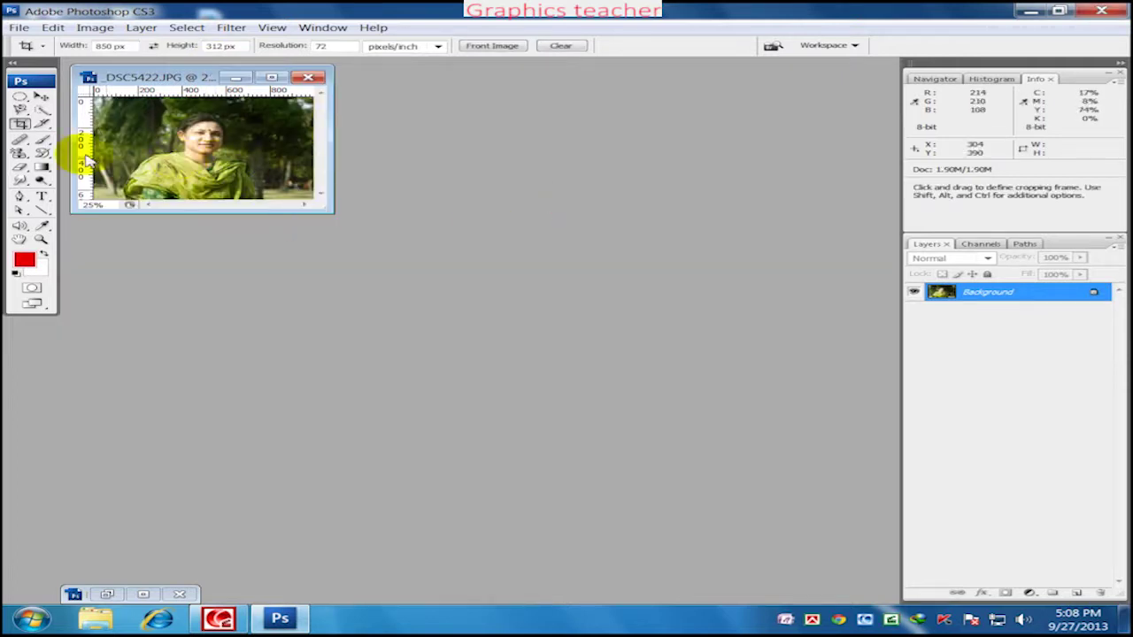
pyautogui.click(18, 27)
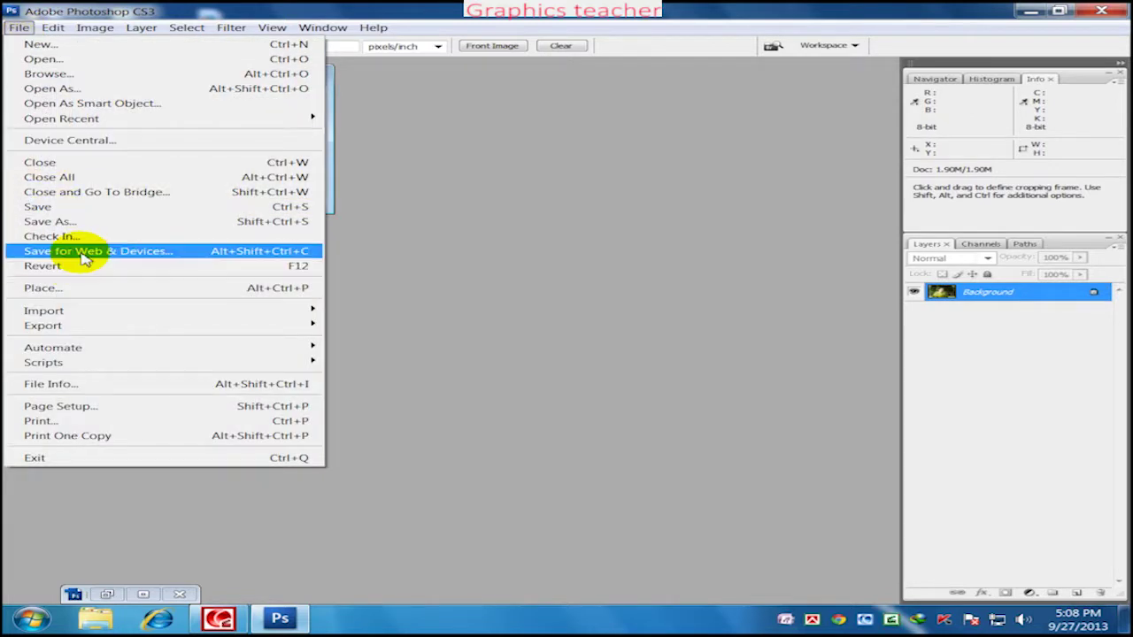
# Save a JPEG High, quality 60 web copy named 'resize' to the Desktop
pyautogui.click(74, 251)
pyautogui.moveTo(533, 185); pyautogui.dragTo(485, 157)
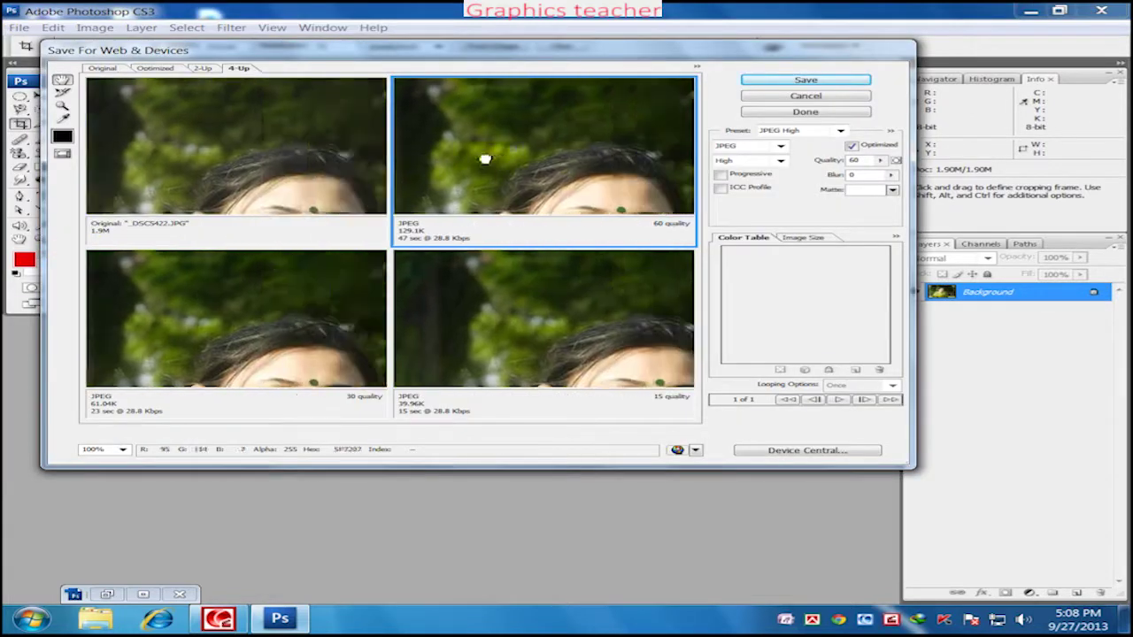
pyautogui.click(827, 81)
pyautogui.write('resize')
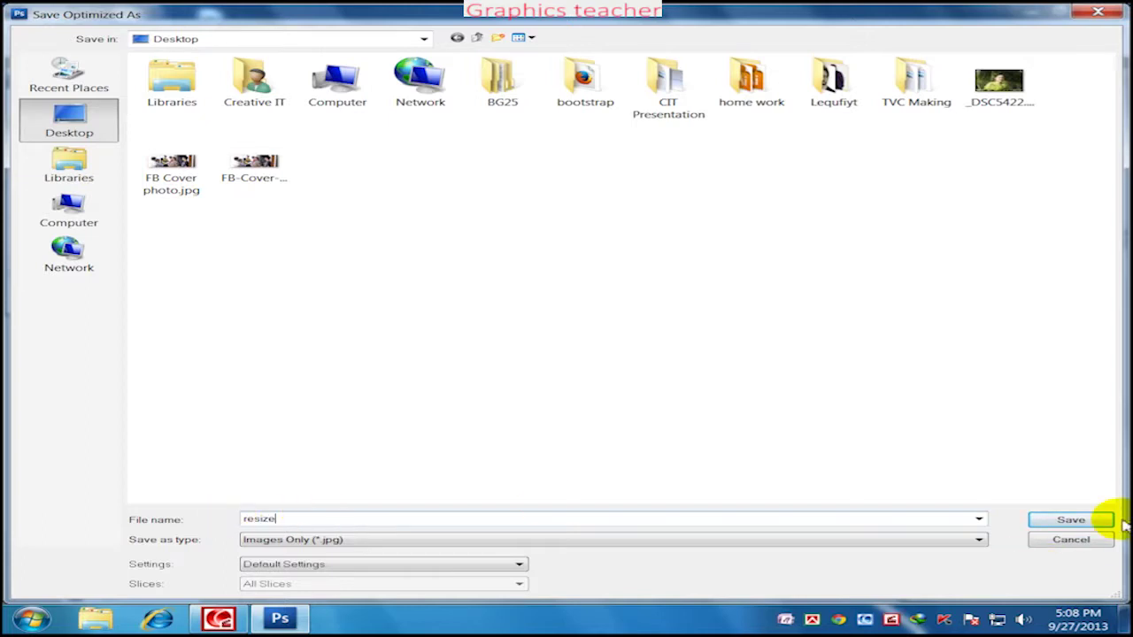
pyautogui.click(1085, 518)
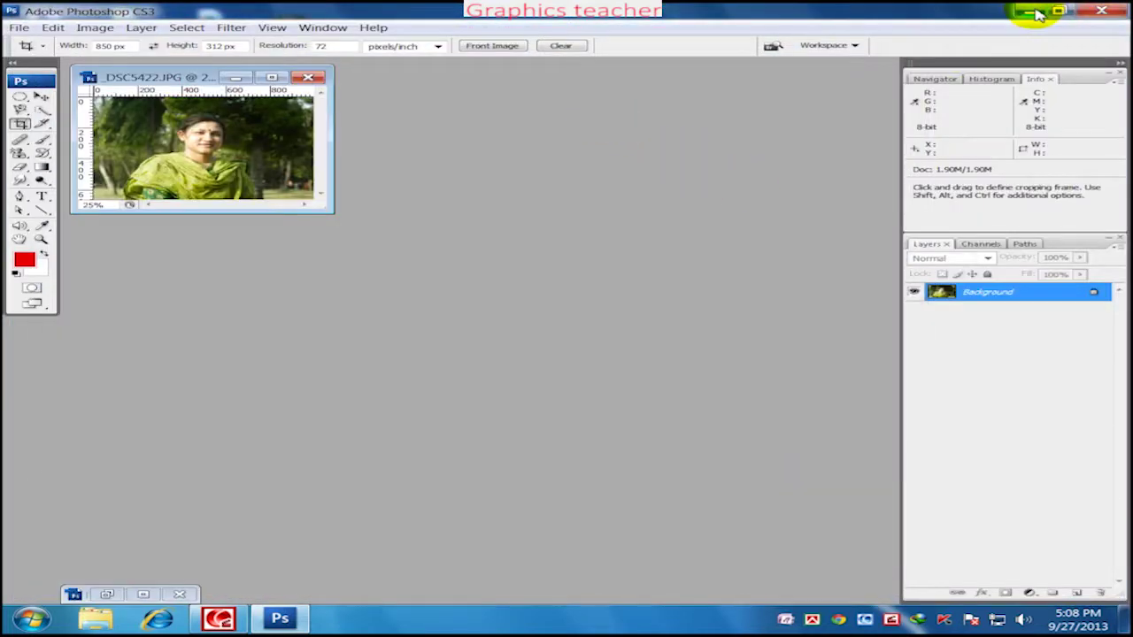
pyautogui.click(1036, 12)
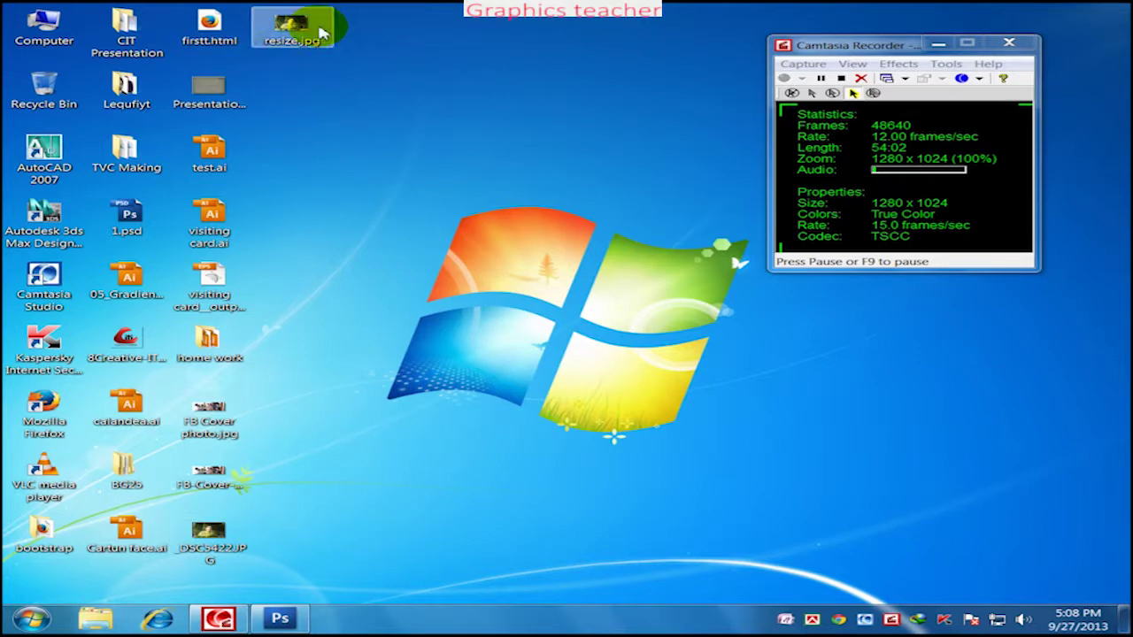
# Confirm resize.jpg is 129 KB, view it in Photo Viewer, then return to Photoshop
pyautogui.rightClick(320, 34)
pyautogui.click(345, 386)
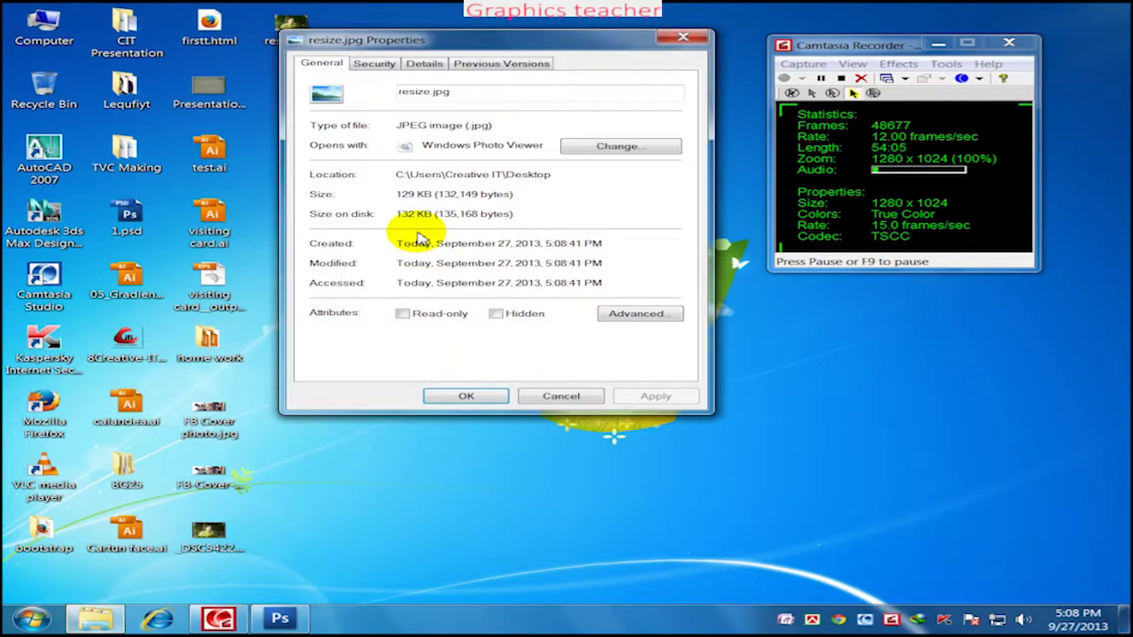
pyautogui.click(566, 397)
pyautogui.doubleClick(291, 25)
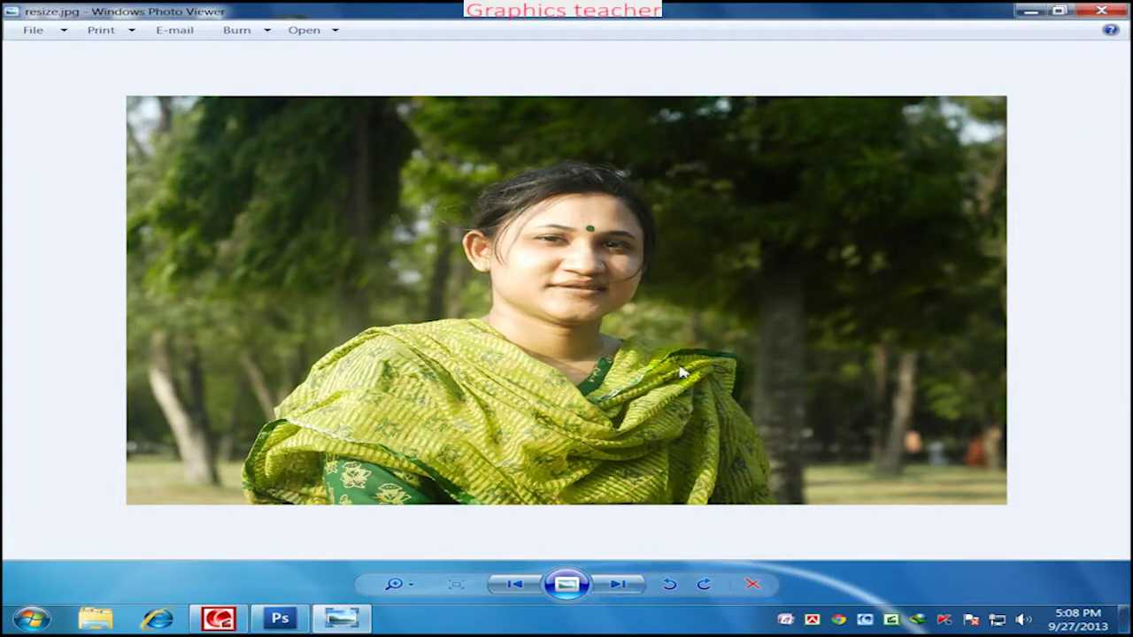
pyautogui.click(1099, 13)
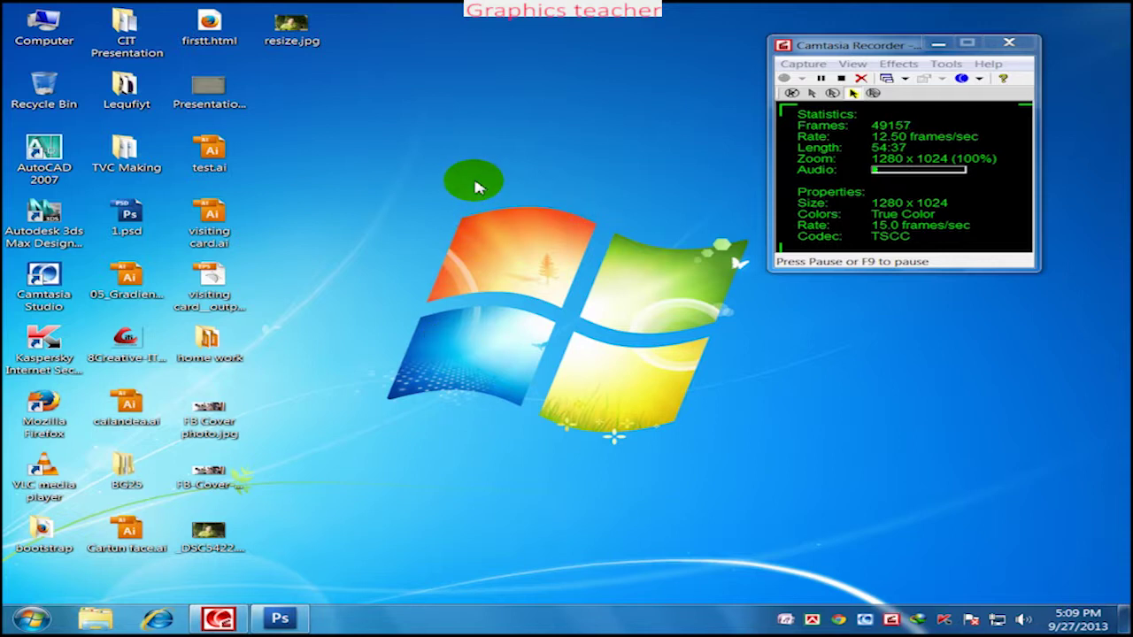
pyautogui.doubleClick(285, 32)
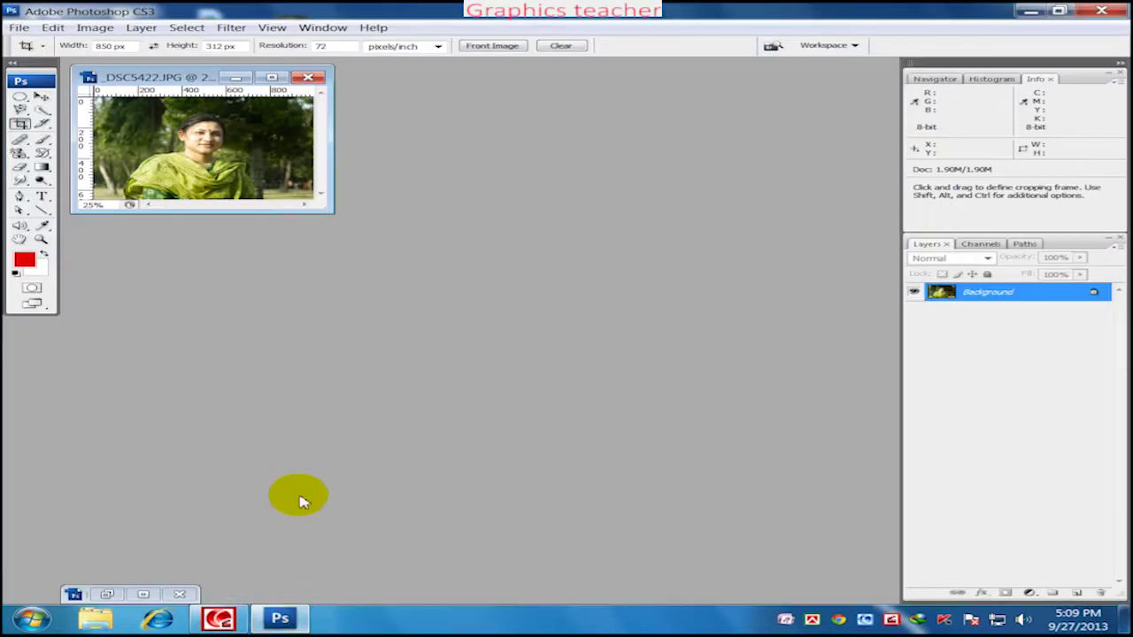
# Switch to full-screen view and duplicate the Background layer into Layer 1
pyautogui.press('f')
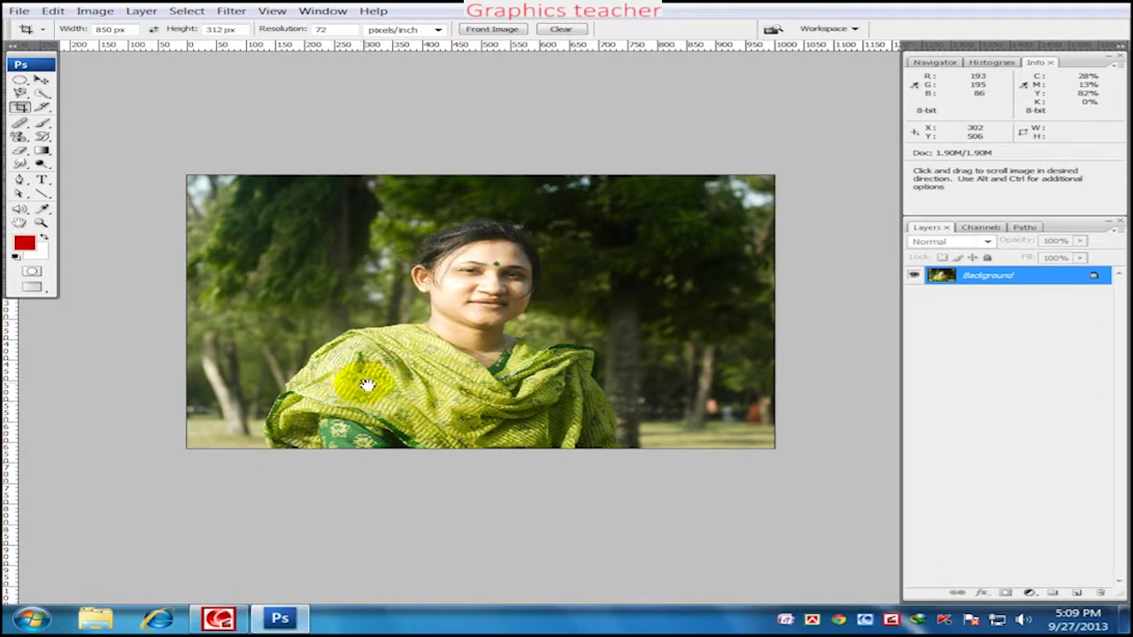
pyautogui.moveTo(367, 385); pyautogui.dragTo(346, 381)
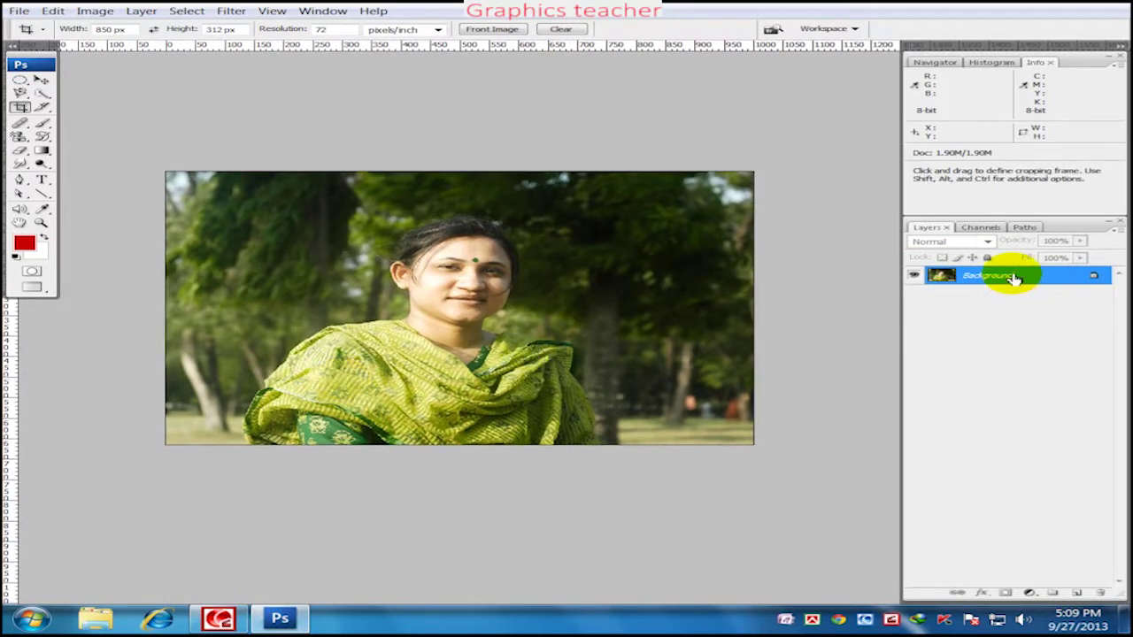
pyautogui.hotkey('ctrl', 'j')
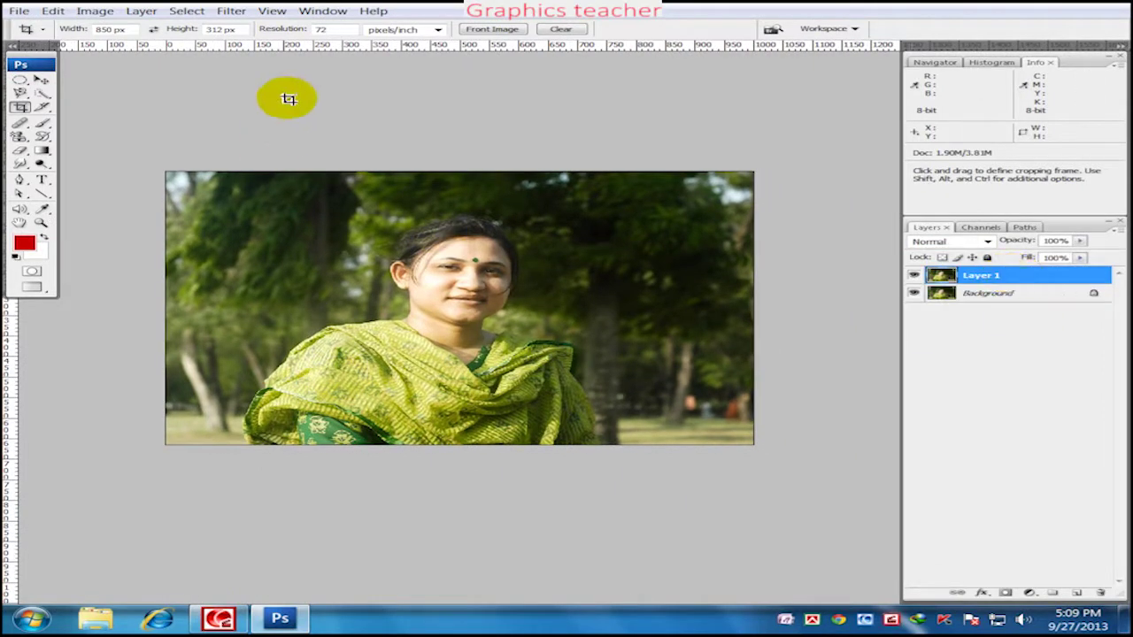
# Preview Bas Relief, Conte Crayon, Graphic Pen, Photocopy, Reticulation and Plaster Sketch filters, then cancel
pyautogui.click(232, 11)
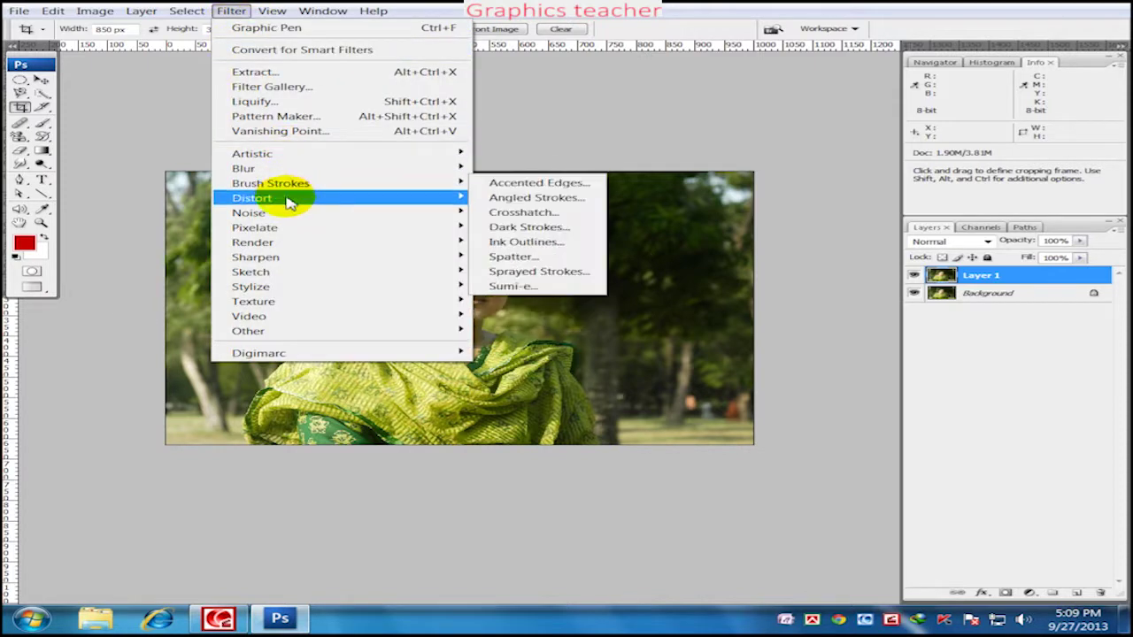
pyautogui.moveTo(250, 272)
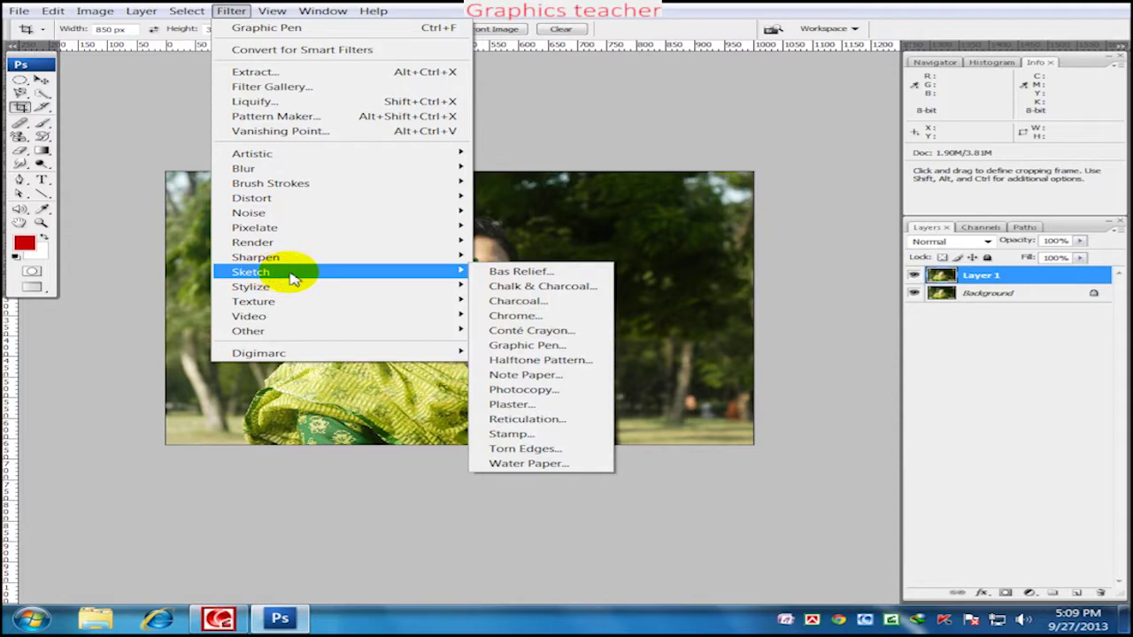
pyautogui.click(513, 272)
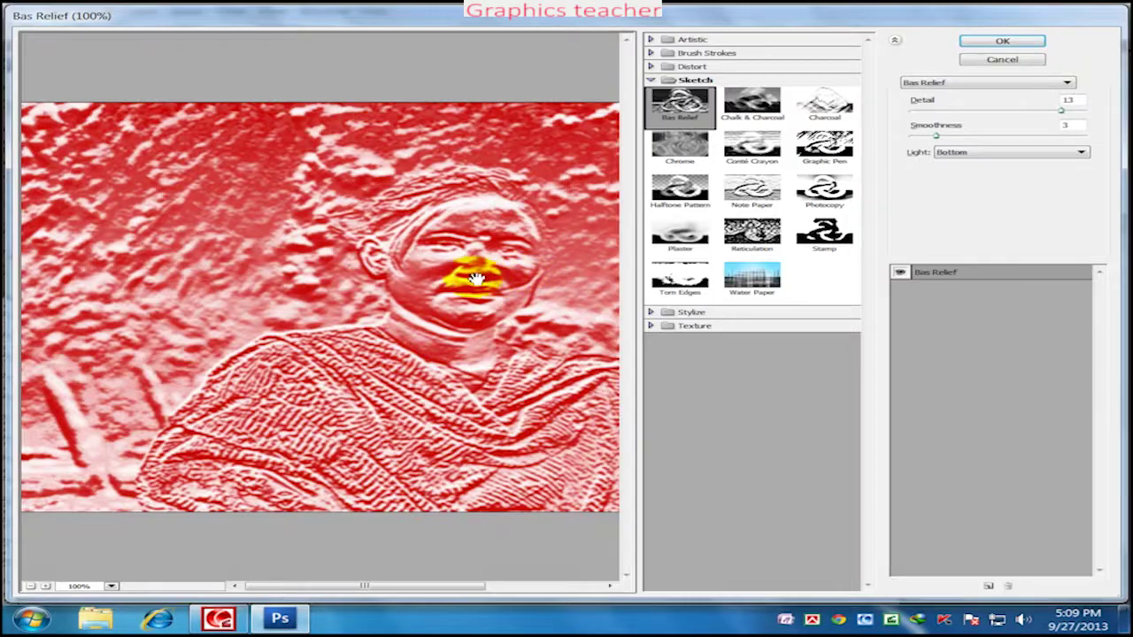
pyautogui.click(751, 146)
pyautogui.click(852, 152)
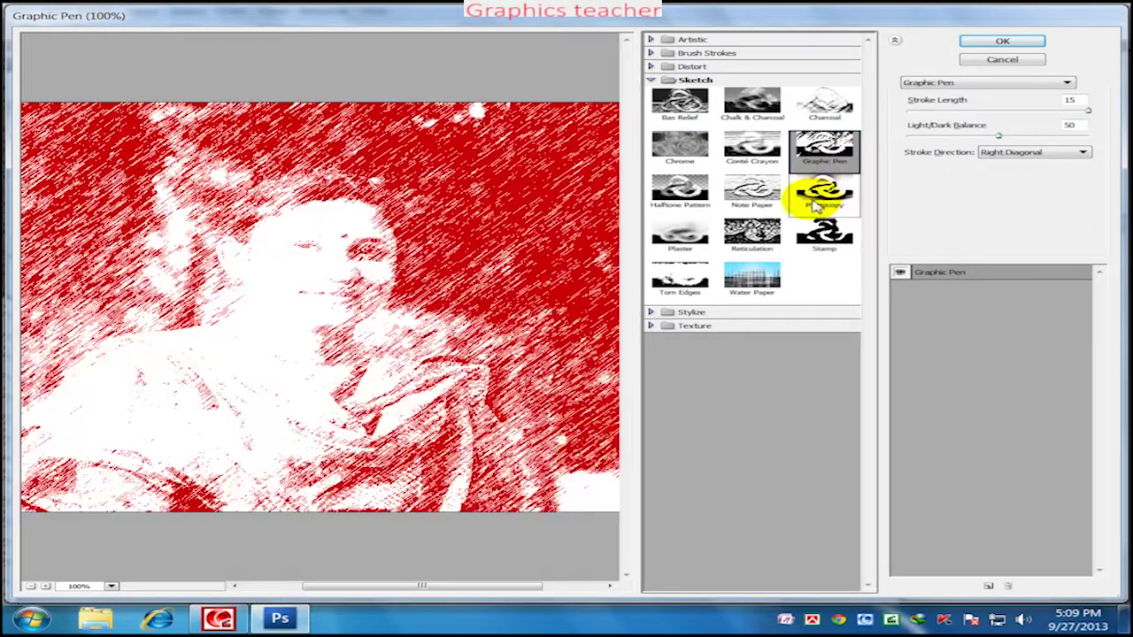
pyautogui.click(807, 189)
pyautogui.click(742, 226)
pyautogui.click(685, 236)
pyautogui.click(760, 244)
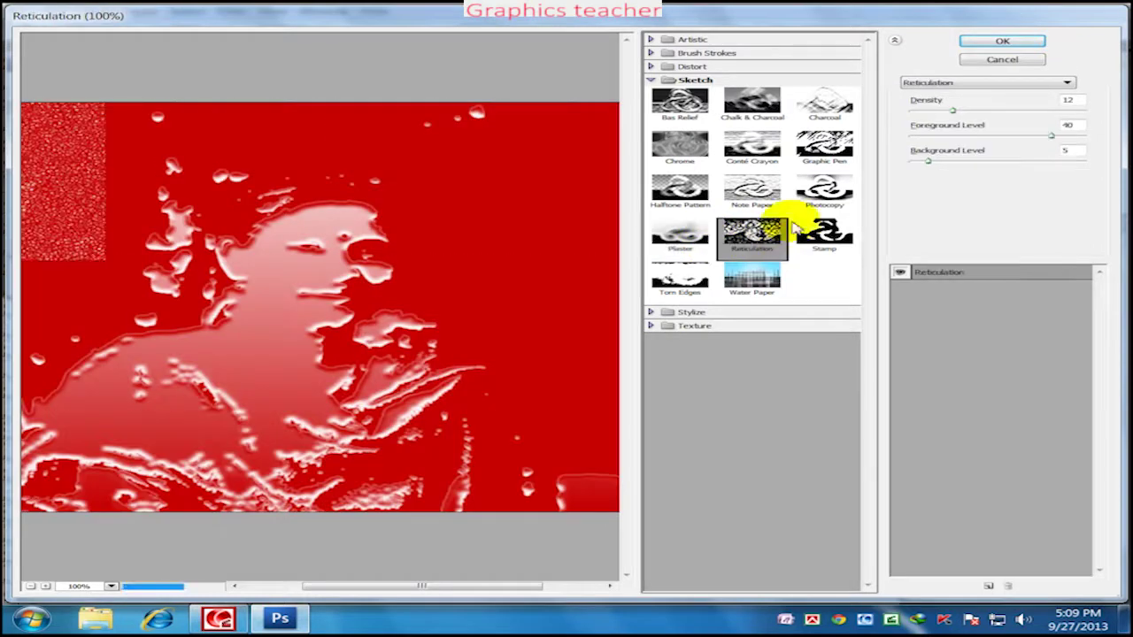
pyautogui.click(813, 193)
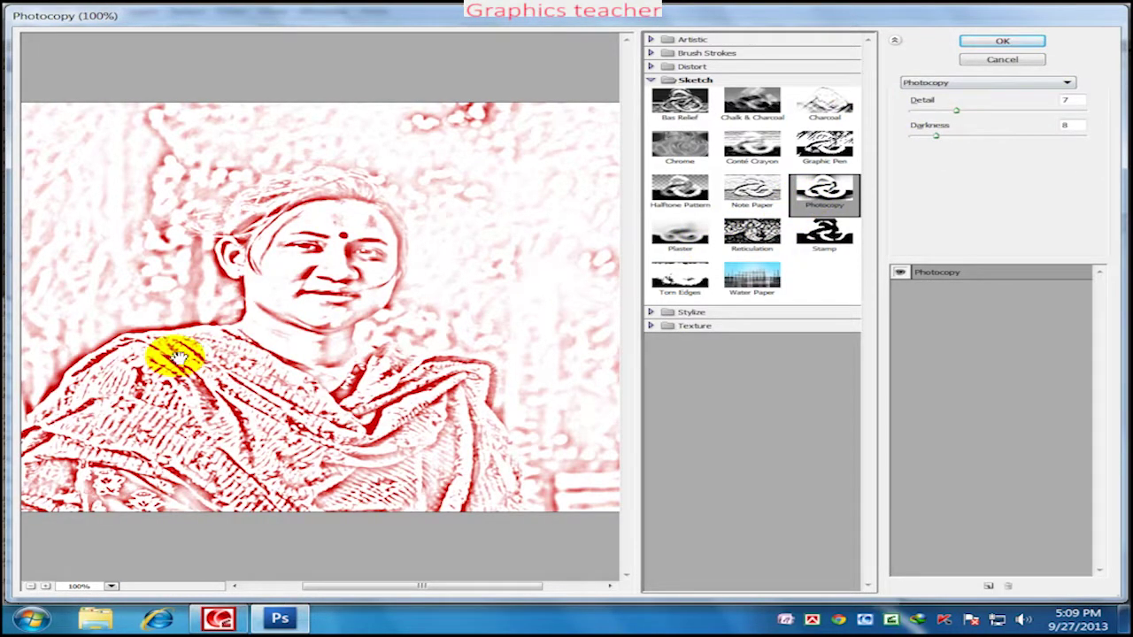
pyautogui.click(1007, 60)
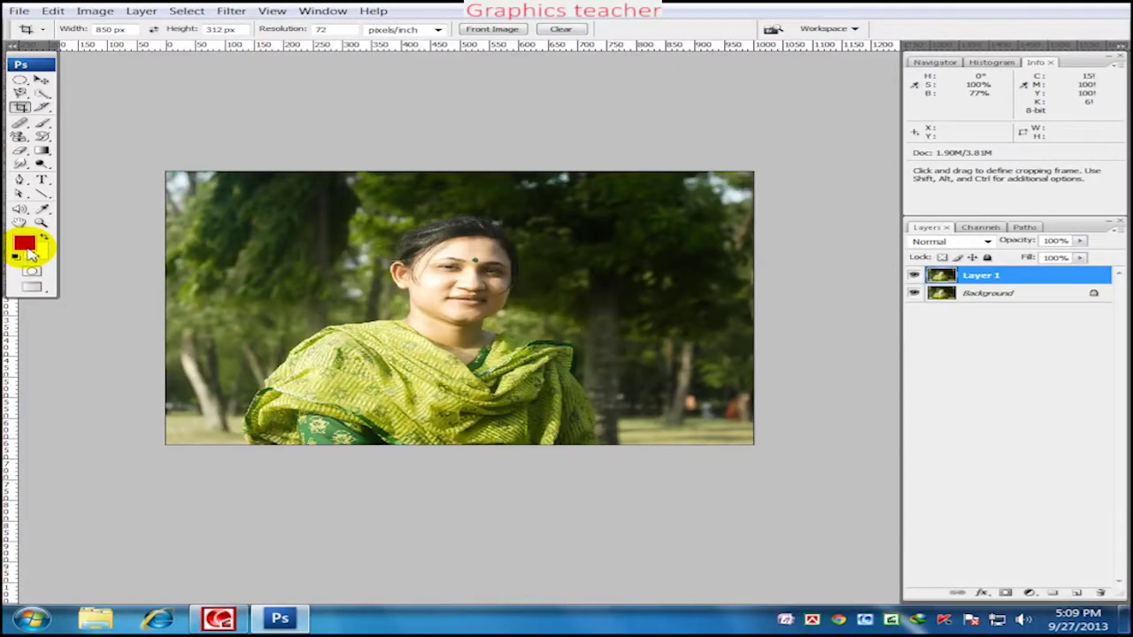
# Set the foreground colour to a dark green
pyautogui.click(29, 251)
pyautogui.click(584, 252)
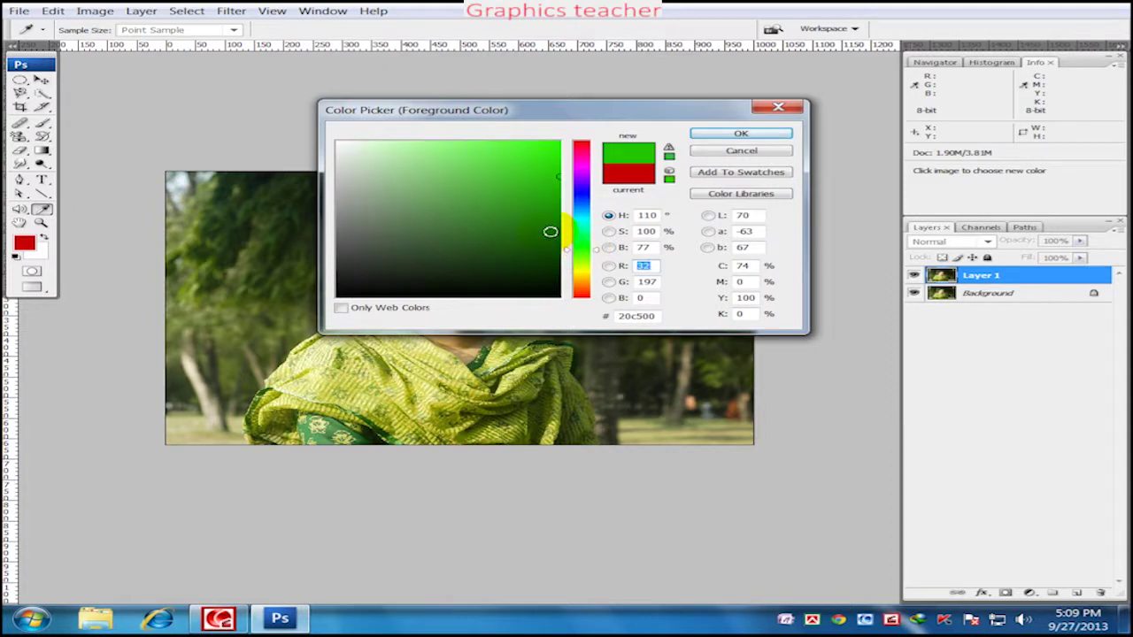
pyautogui.click(556, 228)
pyautogui.click(739, 137)
# Add a 35mm Prime lens flare at 112% brightness over Layer 1's upper-left trees
pyautogui.click(231, 10)
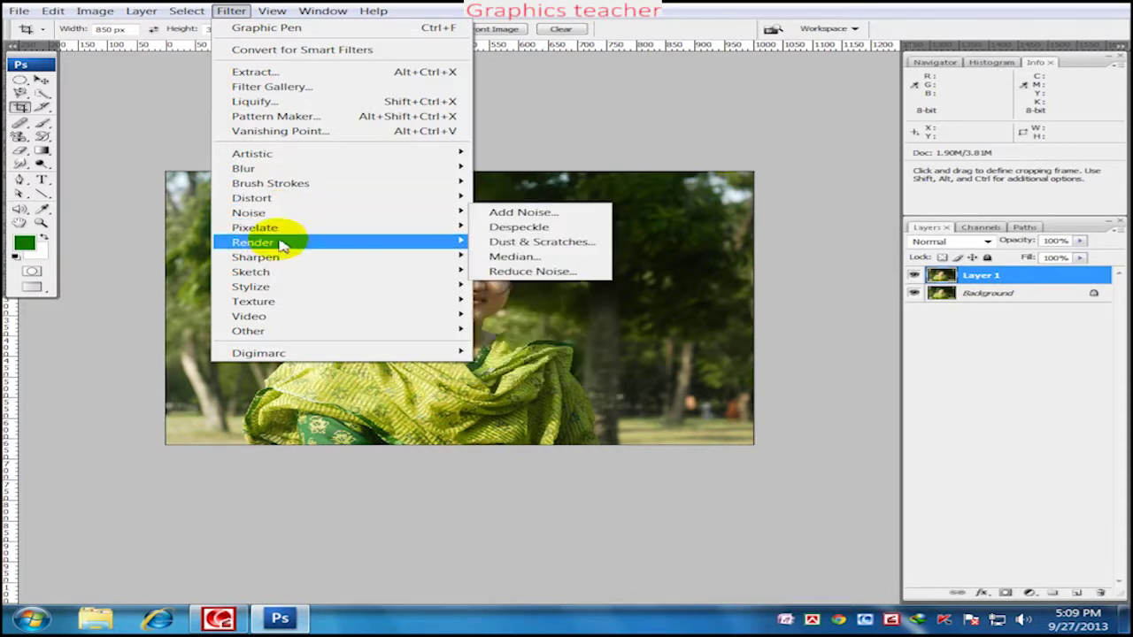
pyautogui.moveTo(253, 241)
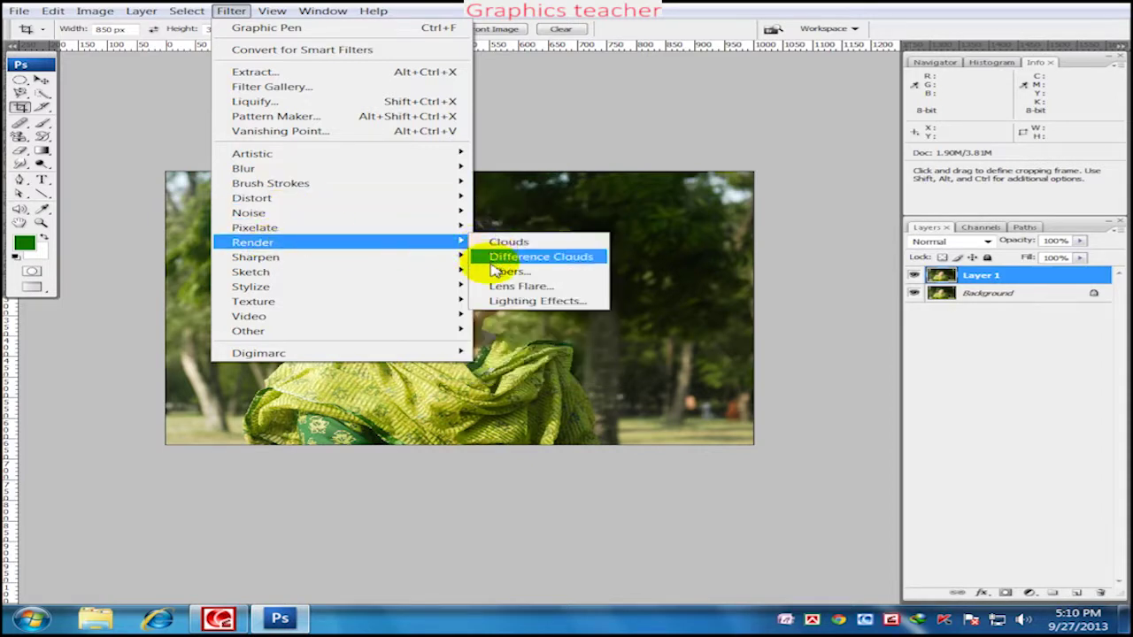
pyautogui.click(499, 292)
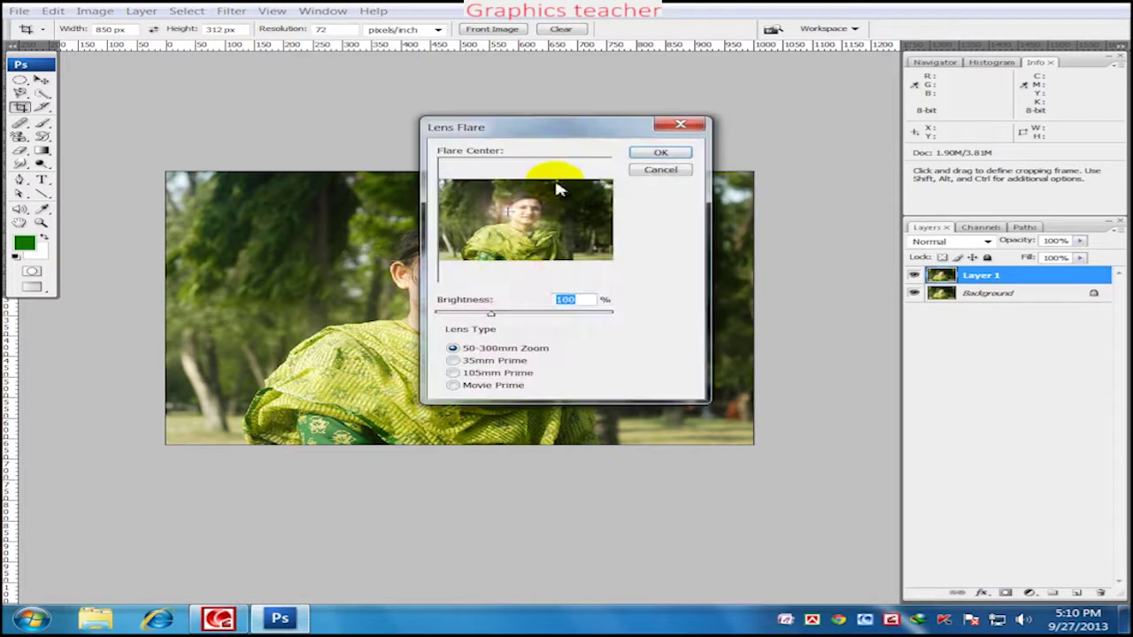
pyautogui.moveTo(575, 128); pyautogui.dragTo(699, 139)
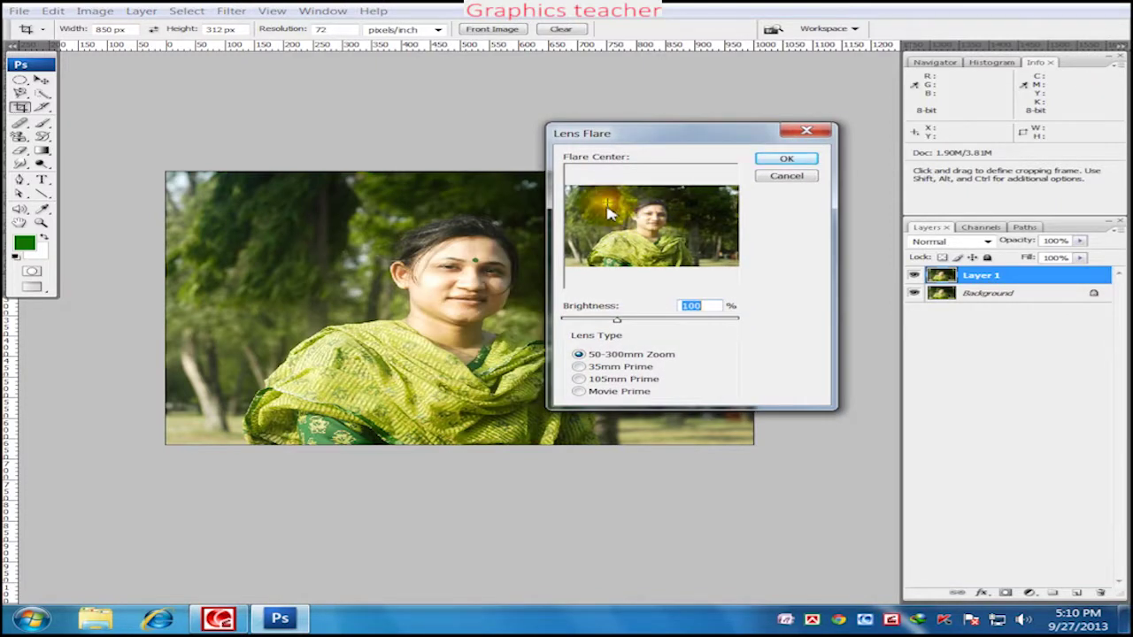
pyautogui.moveTo(617, 319); pyautogui.dragTo(651, 320)
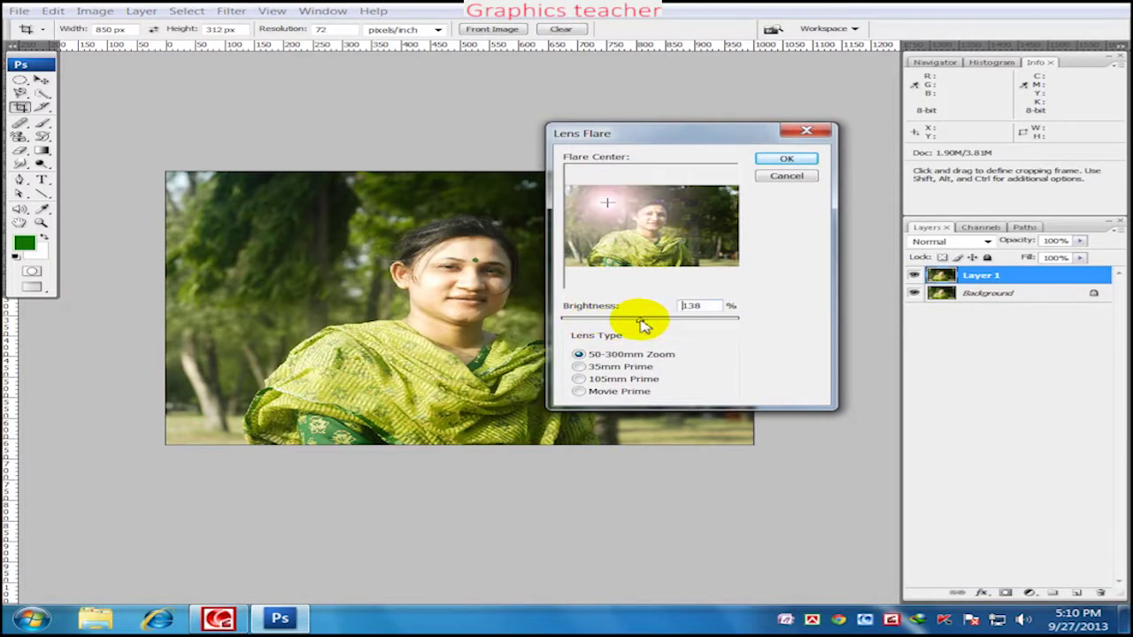
pyautogui.click(578, 367)
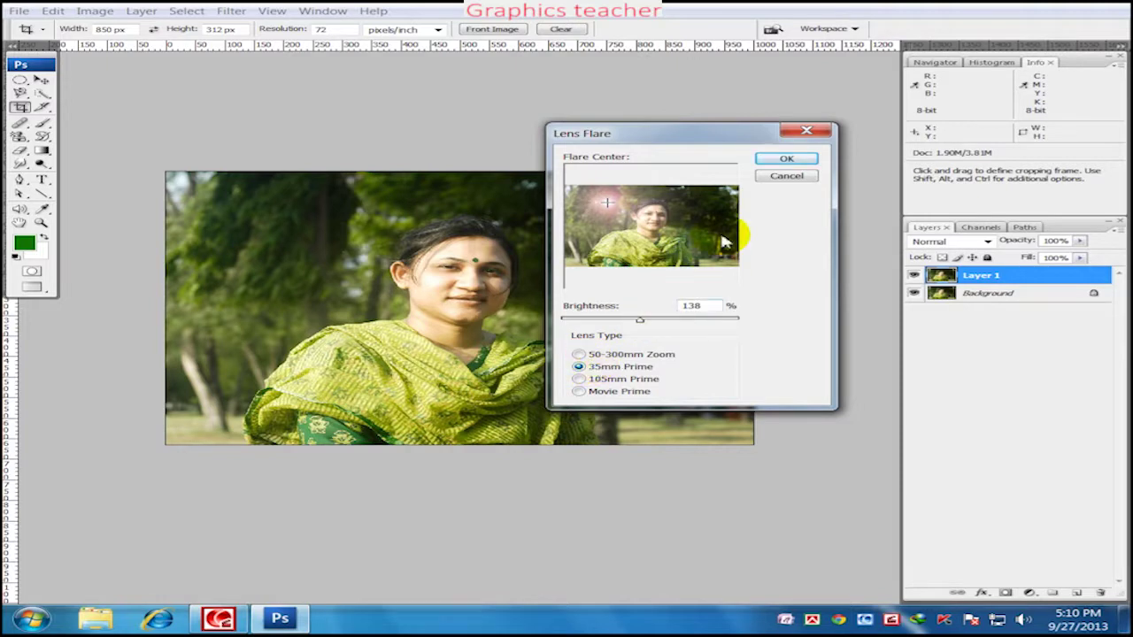
pyautogui.click(611, 381)
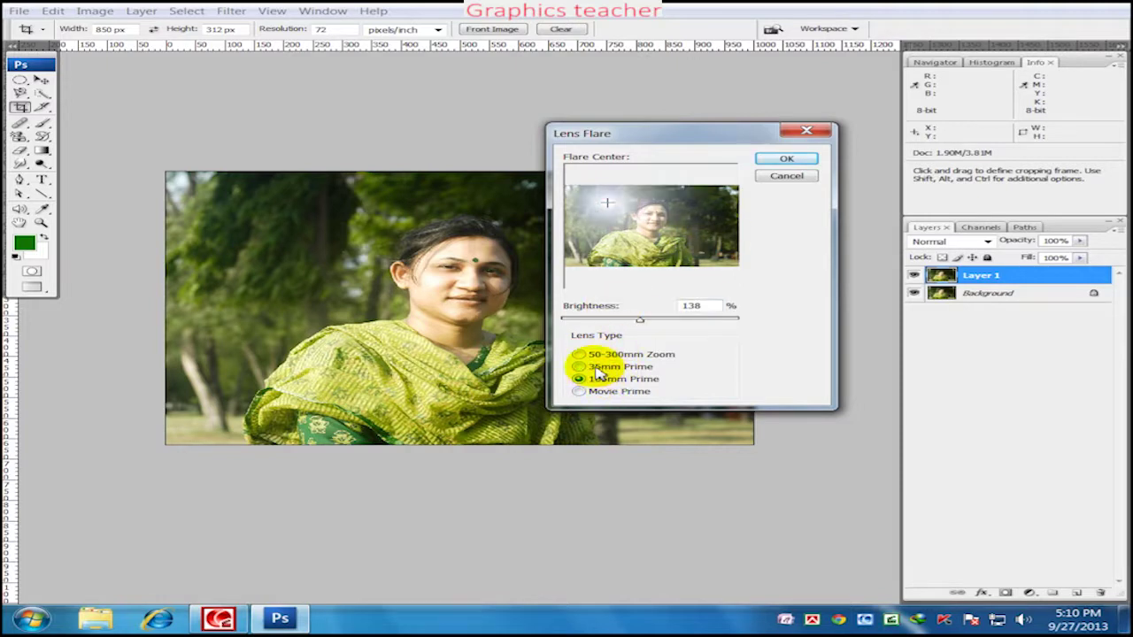
pyautogui.click(597, 367)
pyautogui.moveTo(639, 319)
pyautogui.mouseDown()
pyautogui.moveTo(662, 323)
pyautogui.moveTo(632, 319)
pyautogui.mouseUp()
pyautogui.click(788, 158)
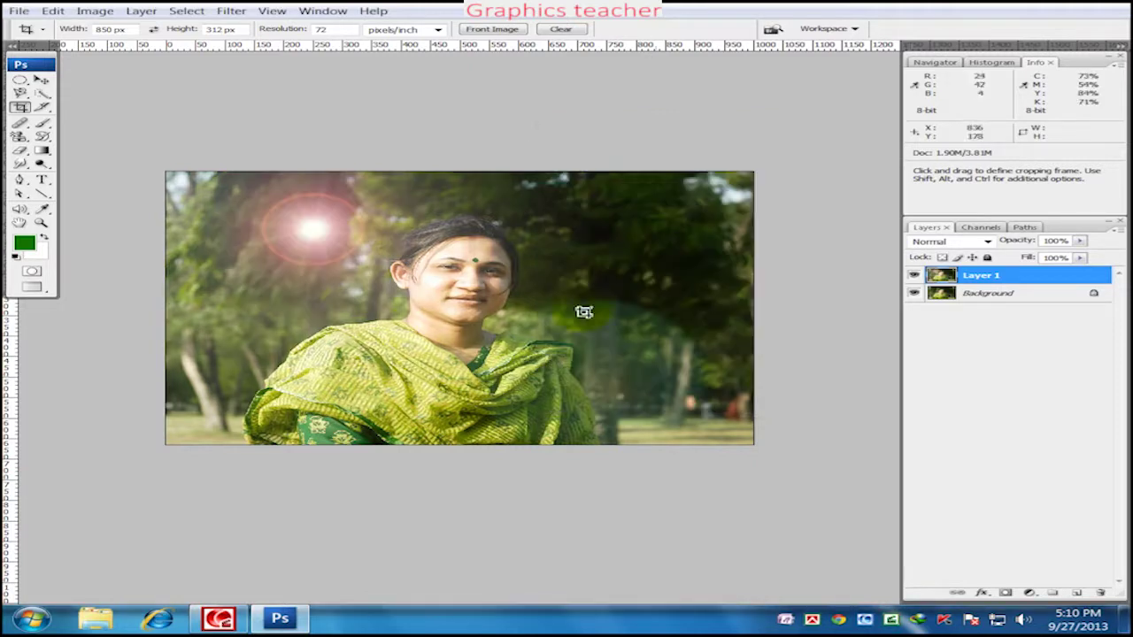
# Hide Layer 1 and duplicate the Background layer into Background copy
pyautogui.click(915, 277)
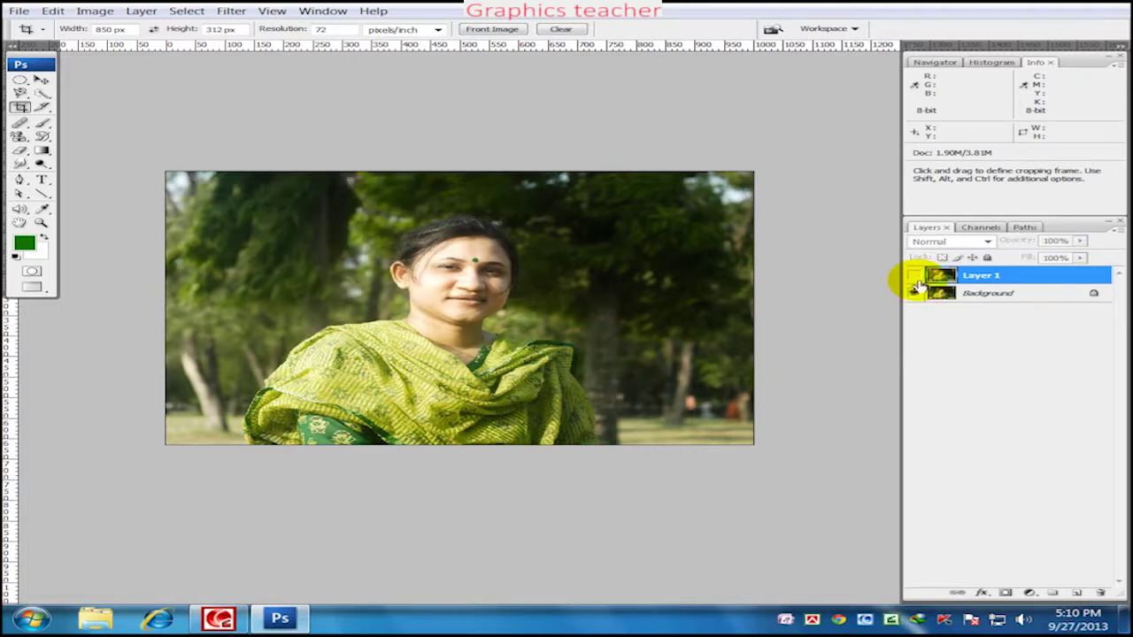
pyautogui.click(915, 277)
pyautogui.click(987, 312)
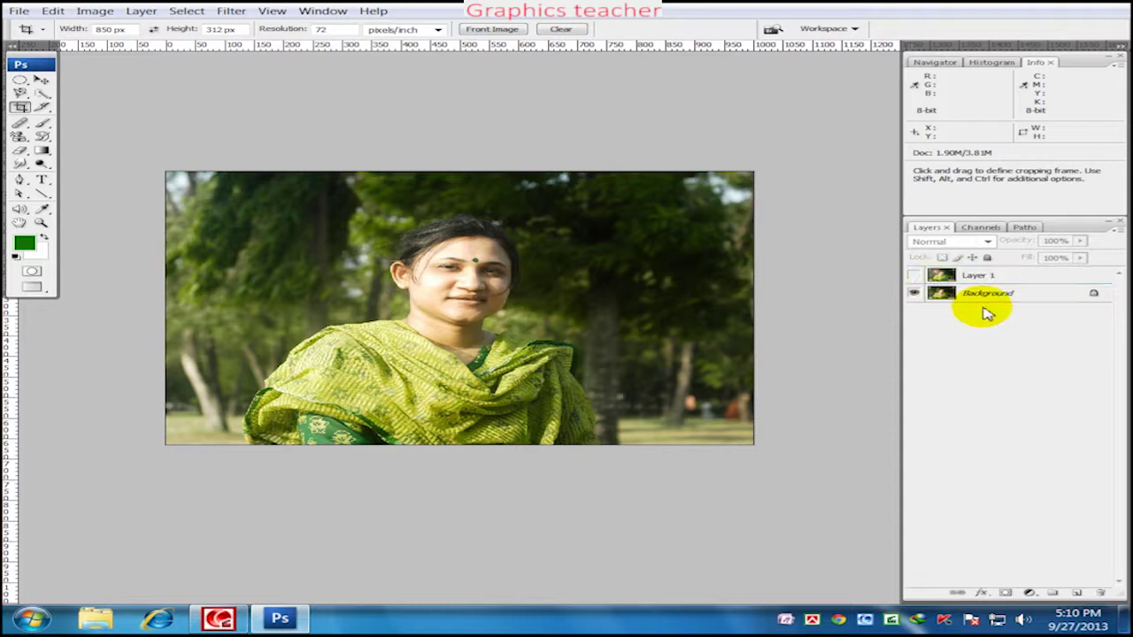
pyautogui.moveTo(988, 299); pyautogui.dragTo(972, 293)
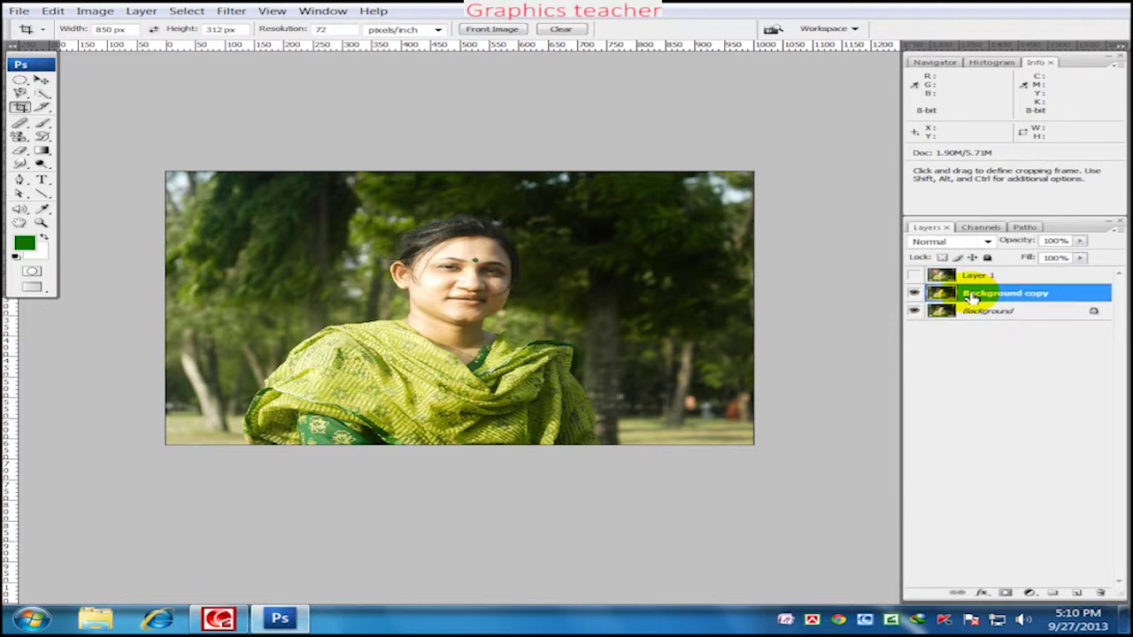
# Preview Artistic filters: Colored Pencil, Film Grain, Paint Daubs, Poster Edges, Rough Pastels, Palette Knife, Sponge, Watercolor
pyautogui.click(230, 11)
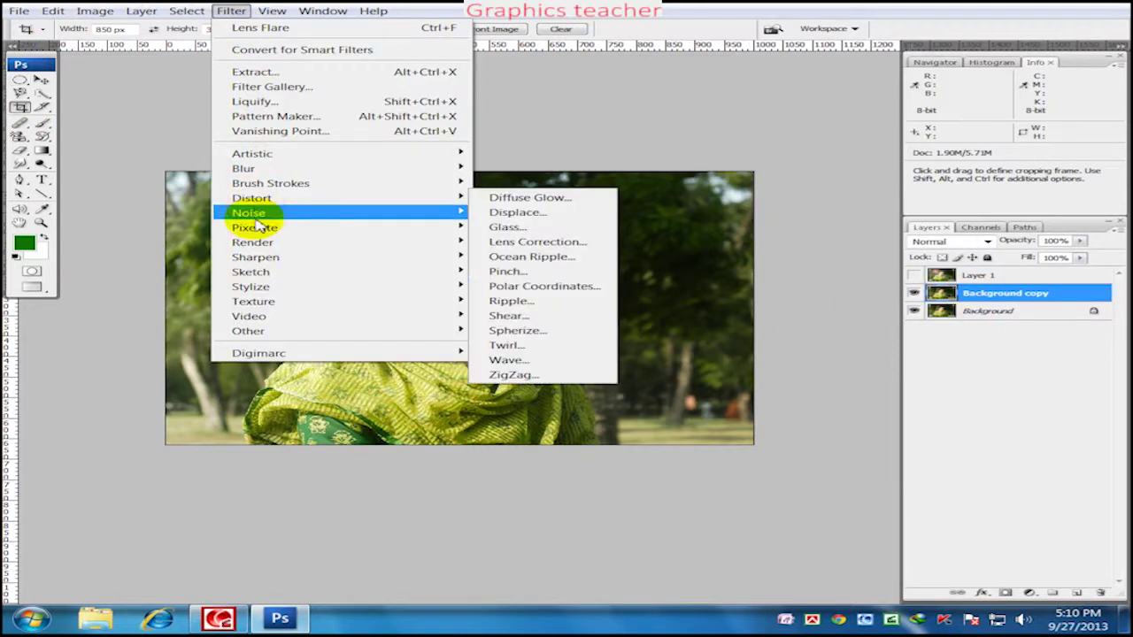
pyautogui.moveTo(250, 271)
pyautogui.click(483, 273)
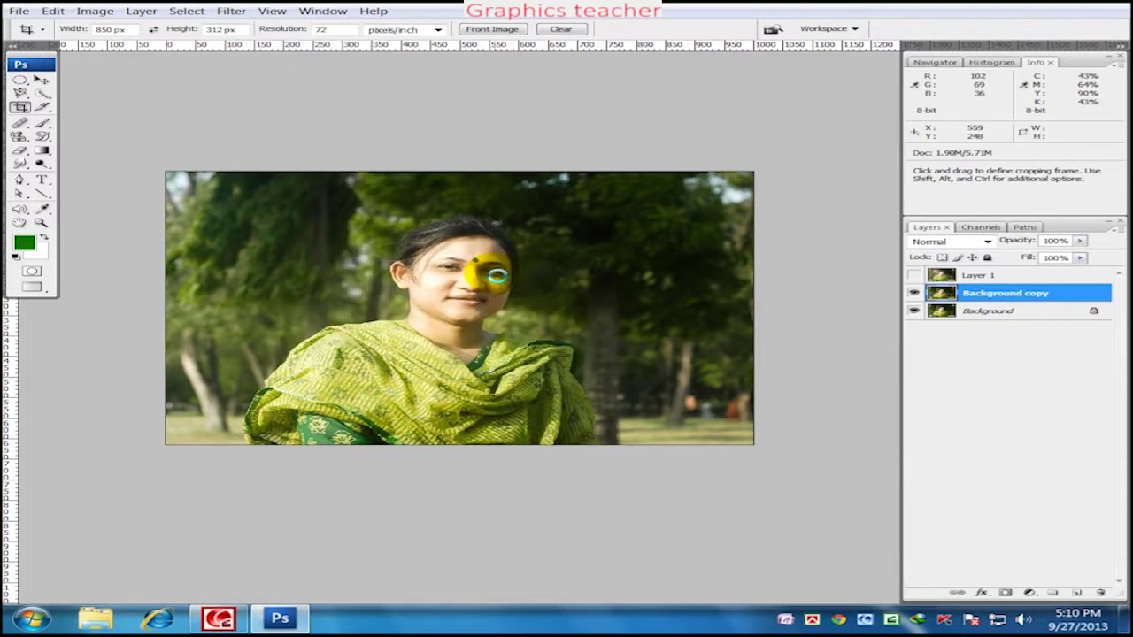
pyautogui.click(651, 40)
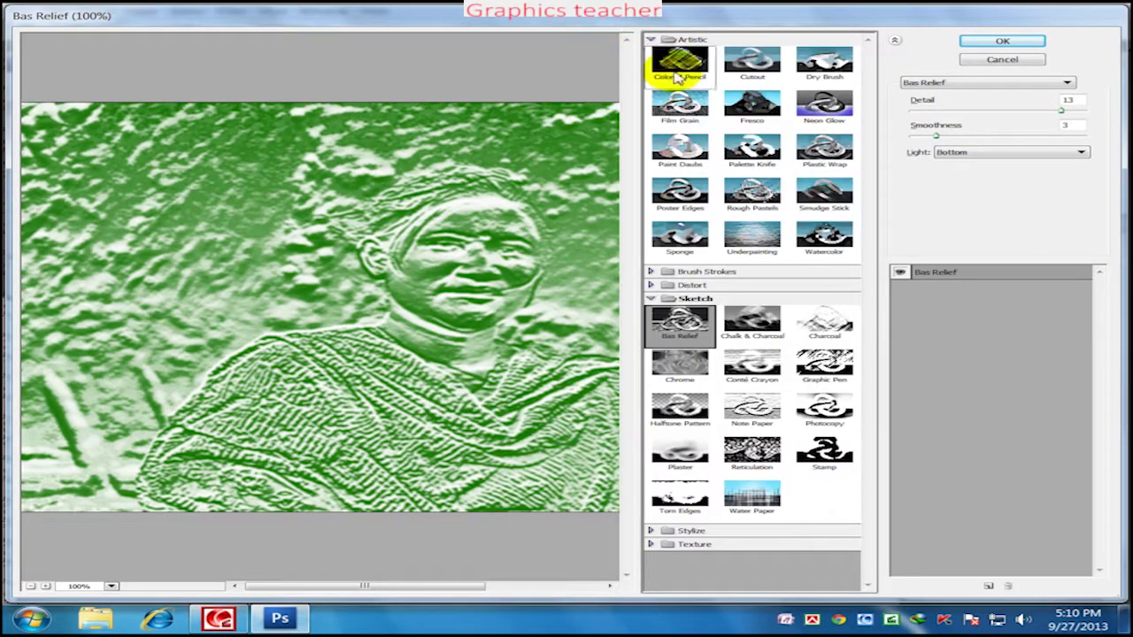
pyautogui.click(675, 66)
pyautogui.click(679, 107)
pyautogui.click(680, 157)
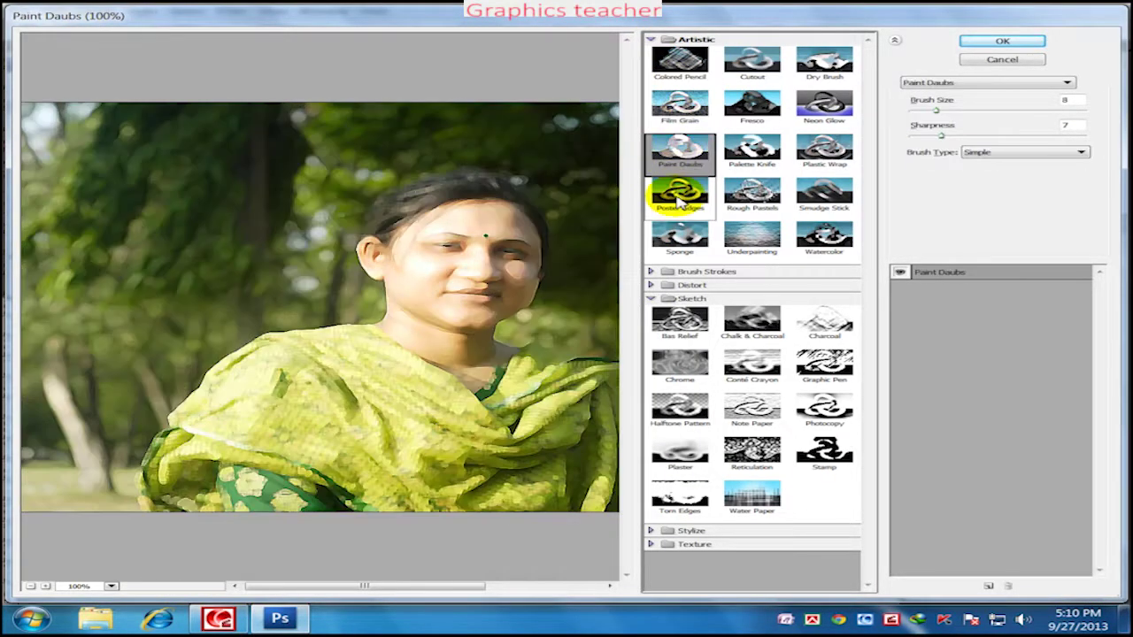
pyautogui.click(680, 190)
pyautogui.click(749, 196)
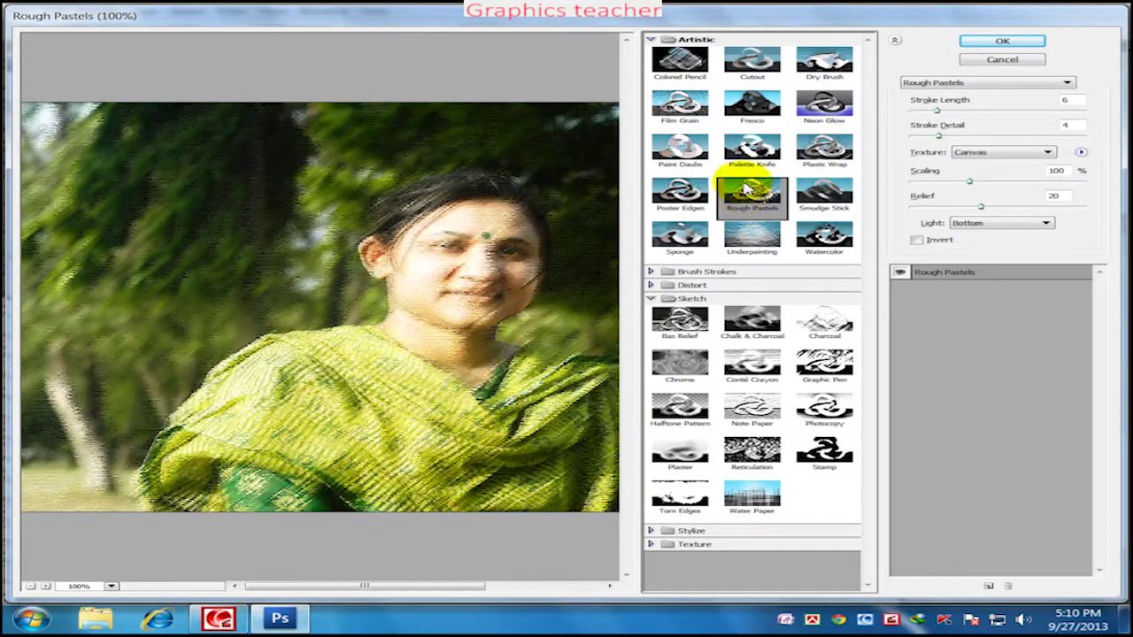
pyautogui.click(731, 146)
pyautogui.click(734, 193)
pyautogui.click(683, 235)
pyautogui.click(819, 250)
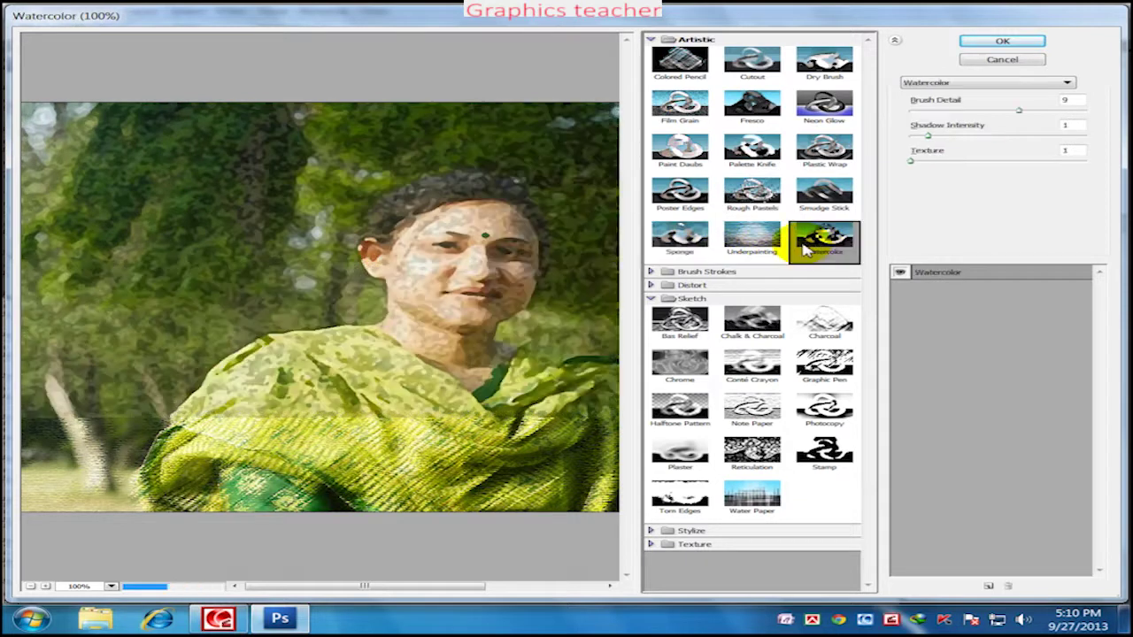
# Preview Brush Strokes filters and shorten the Crosshatch stroke length
pyautogui.click(650, 272)
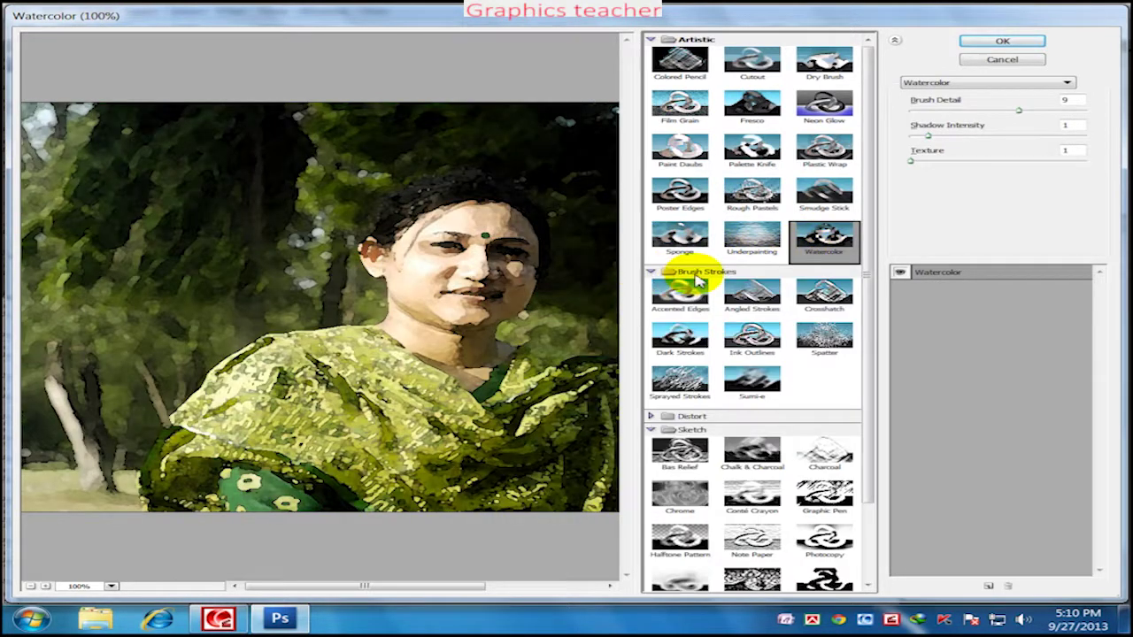
pyautogui.click(673, 295)
pyautogui.click(748, 296)
pyautogui.click(805, 301)
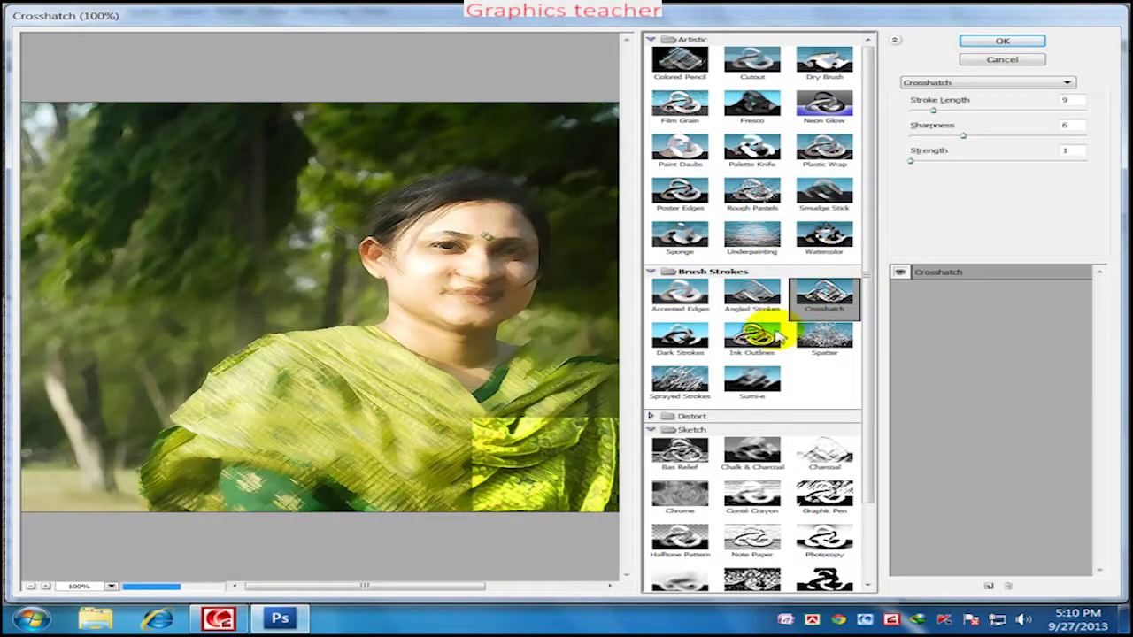
pyautogui.click(757, 334)
pyautogui.click(801, 299)
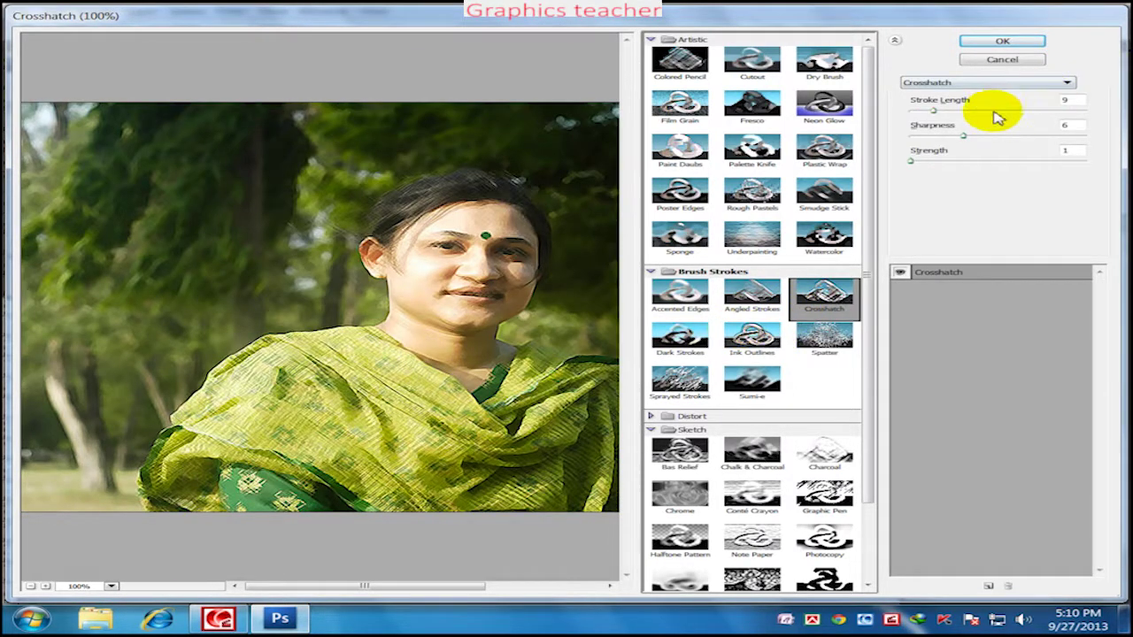
pyautogui.moveTo(933, 110); pyautogui.dragTo(945, 136)
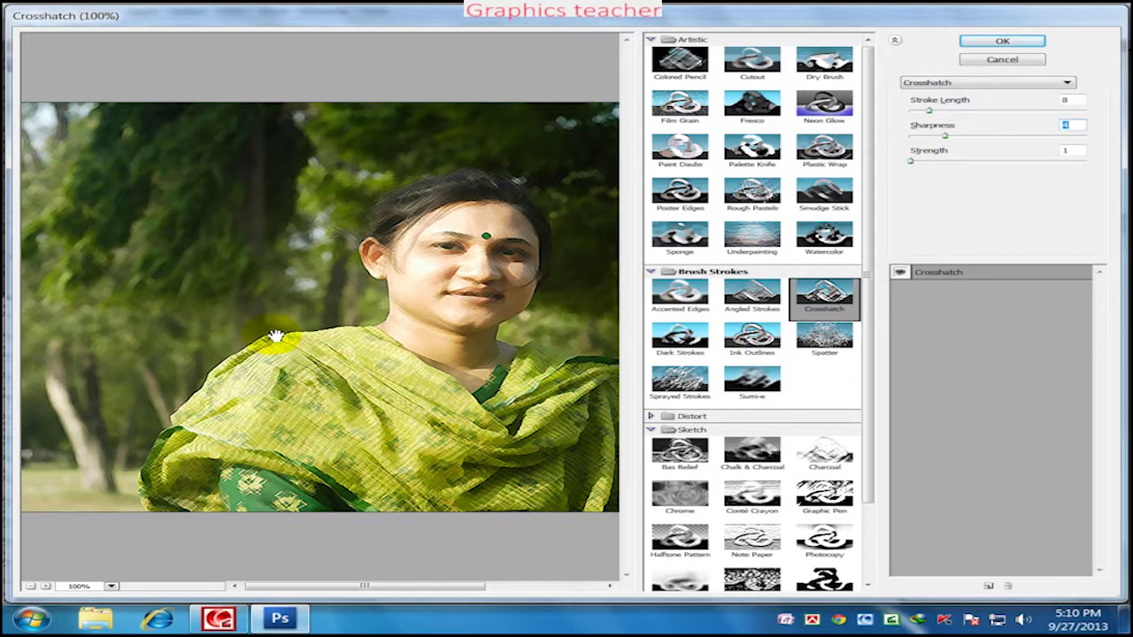
# Preview Texture filters Craquelure and Stained Glass, adjusting the Stained Glass cell size
pyautogui.click(650, 41)
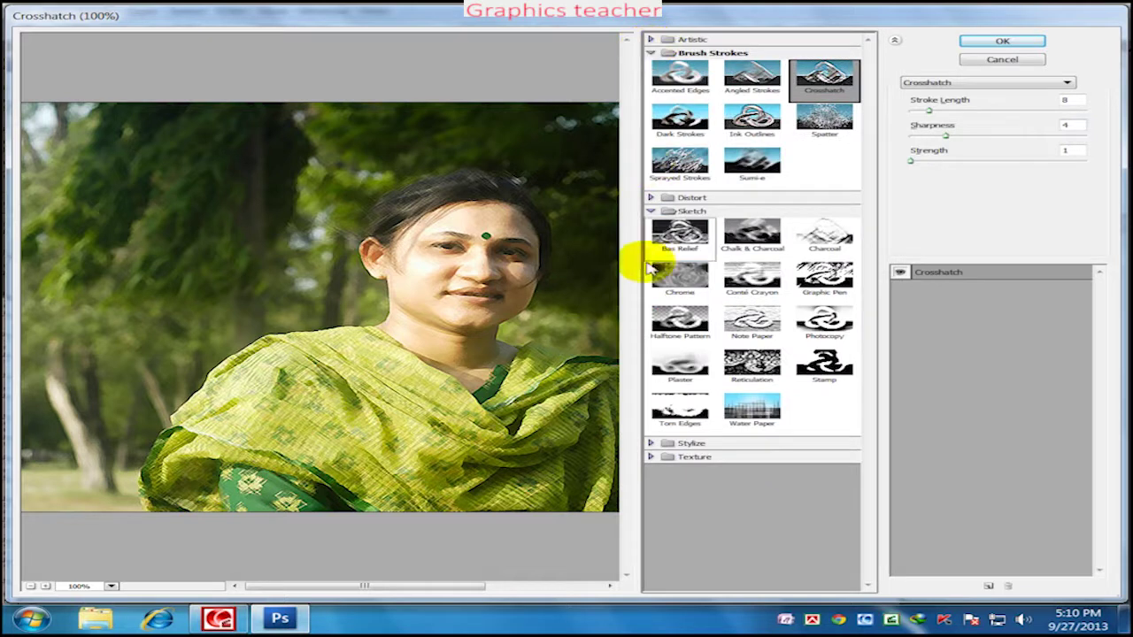
pyautogui.click(651, 211)
pyautogui.click(650, 197)
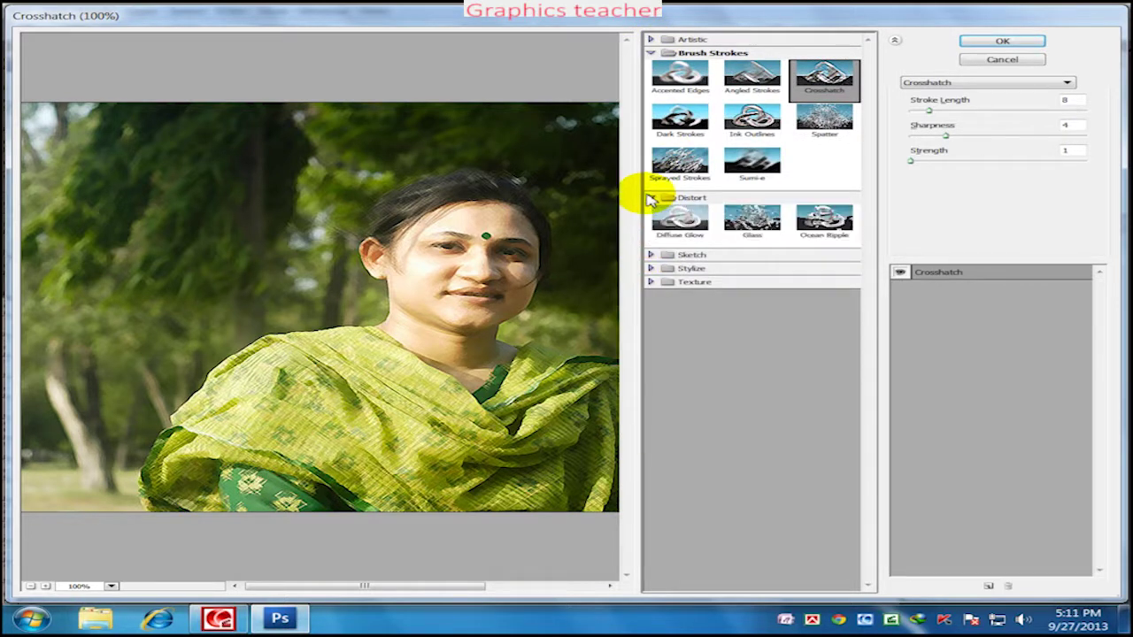
pyautogui.click(651, 238)
pyautogui.click(666, 259)
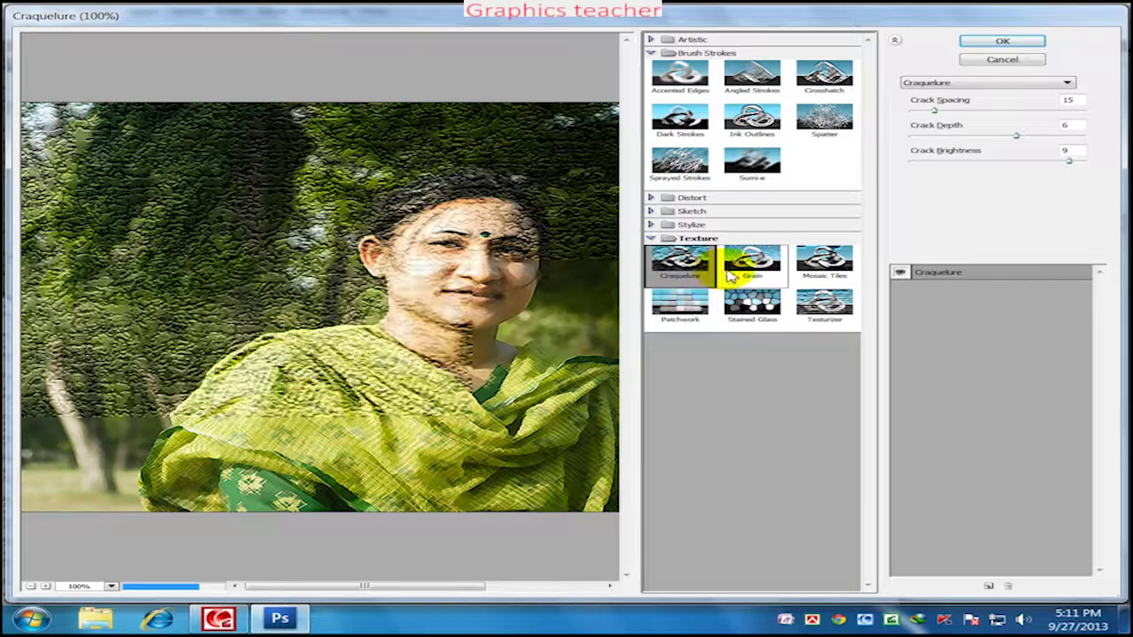
pyautogui.click(751, 303)
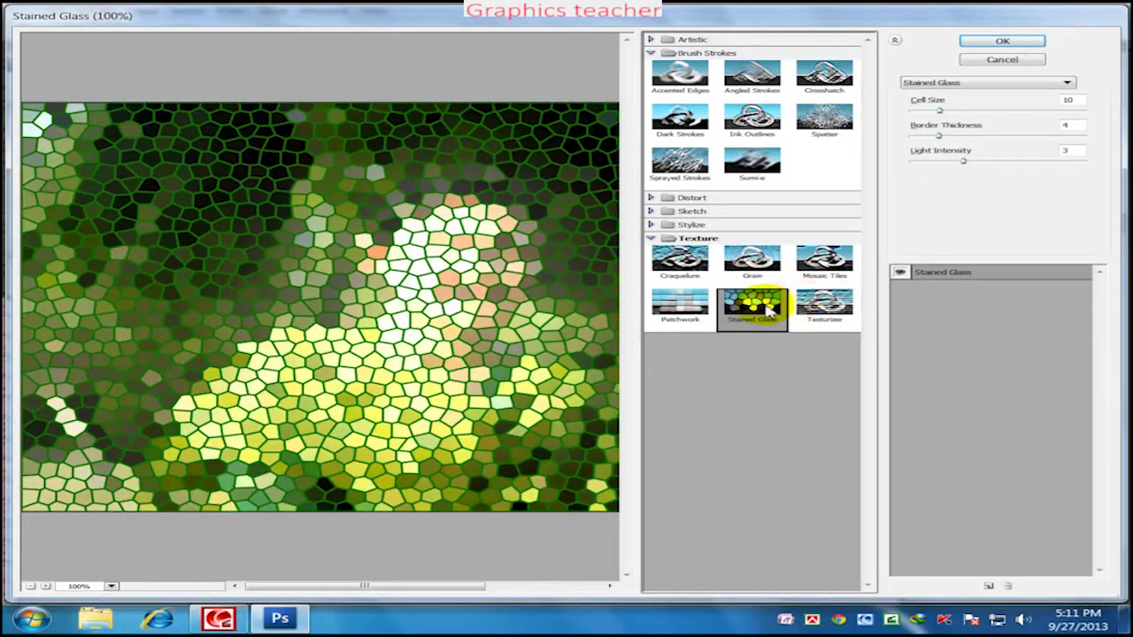
pyautogui.click(921, 111)
pyautogui.moveTo(922, 110); pyautogui.dragTo(962, 111)
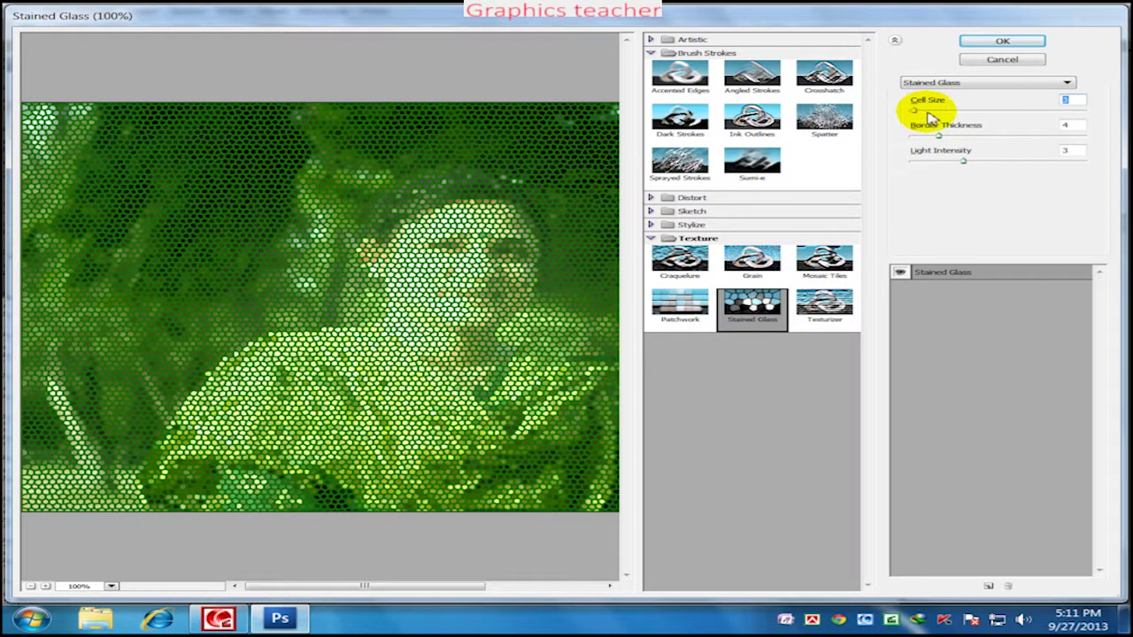
pyautogui.click(928, 110)
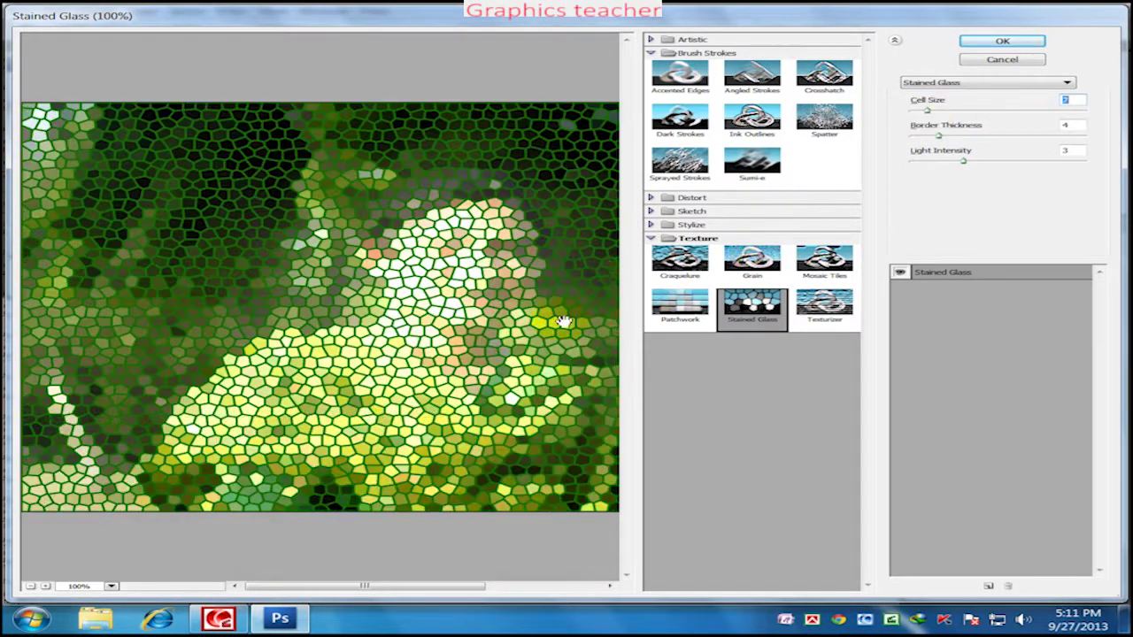
# Try Glowing Edges, Diffuse Glow, Glass and Sprayed Strokes, then apply Ink Outlines
pyautogui.click(679, 225)
pyautogui.click(680, 246)
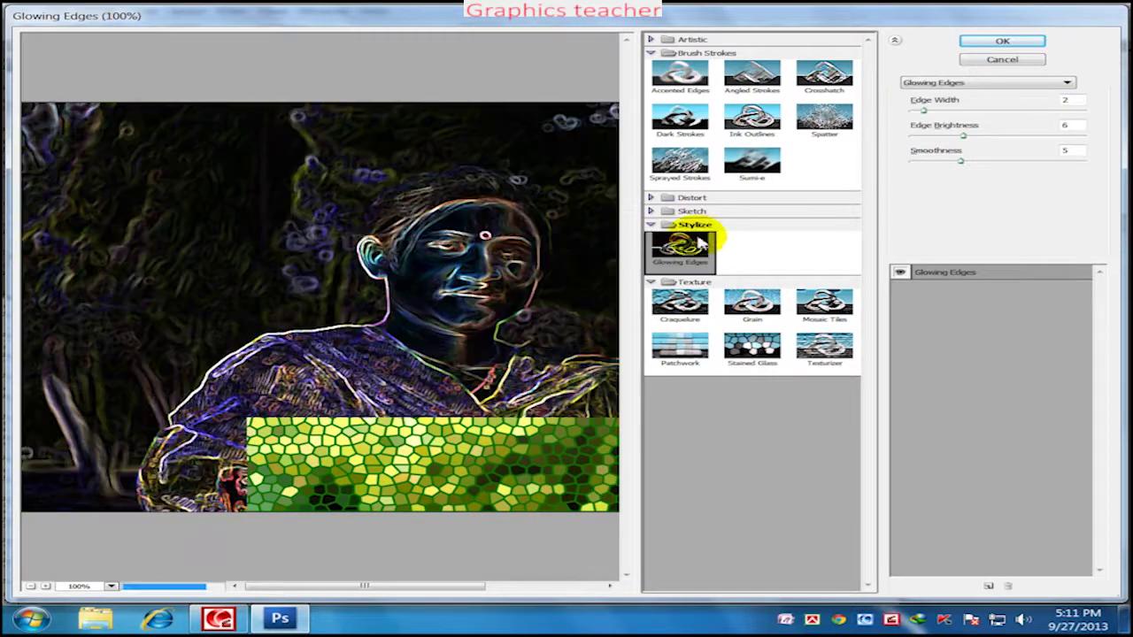
pyautogui.click(651, 197)
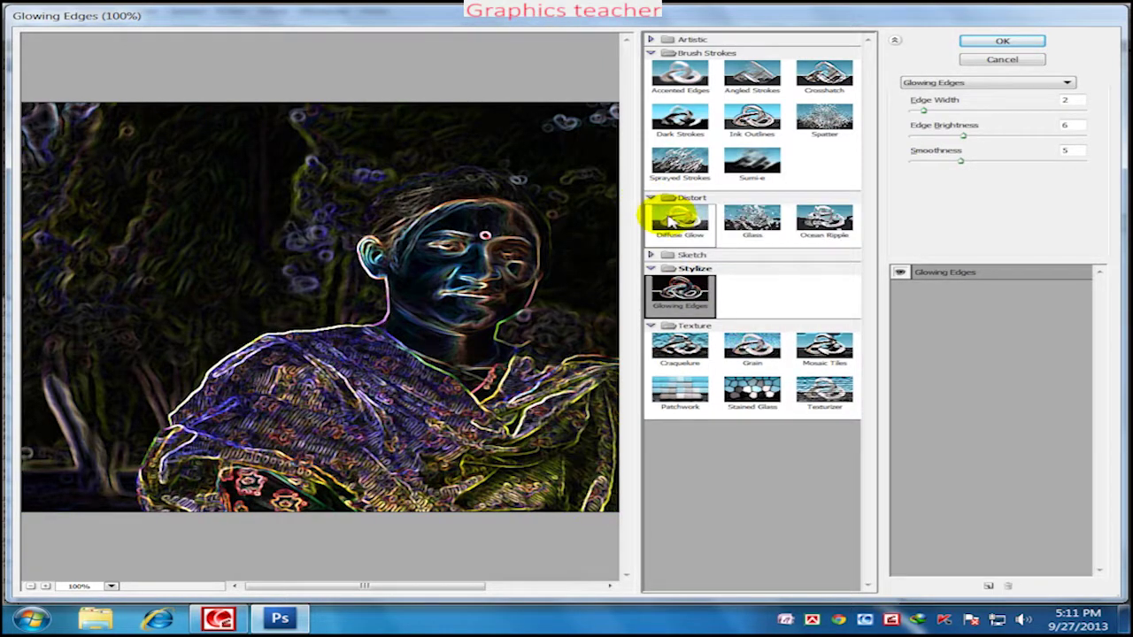
pyautogui.click(666, 217)
pyautogui.click(754, 223)
pyautogui.click(657, 197)
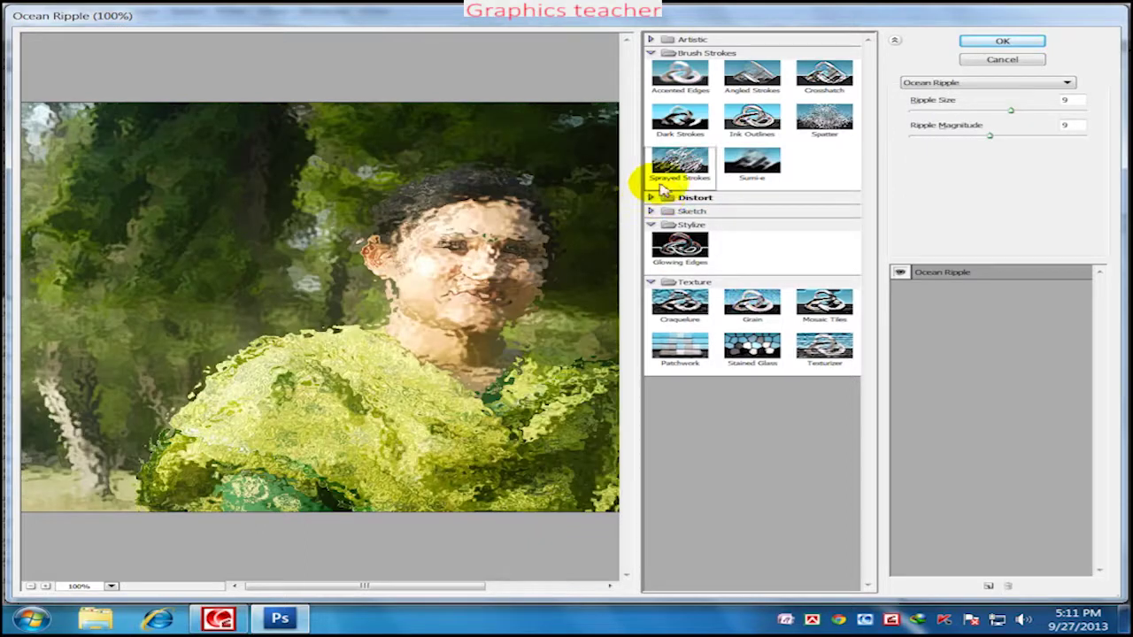
pyautogui.click(679, 161)
pyautogui.click(752, 119)
pyautogui.click(1002, 41)
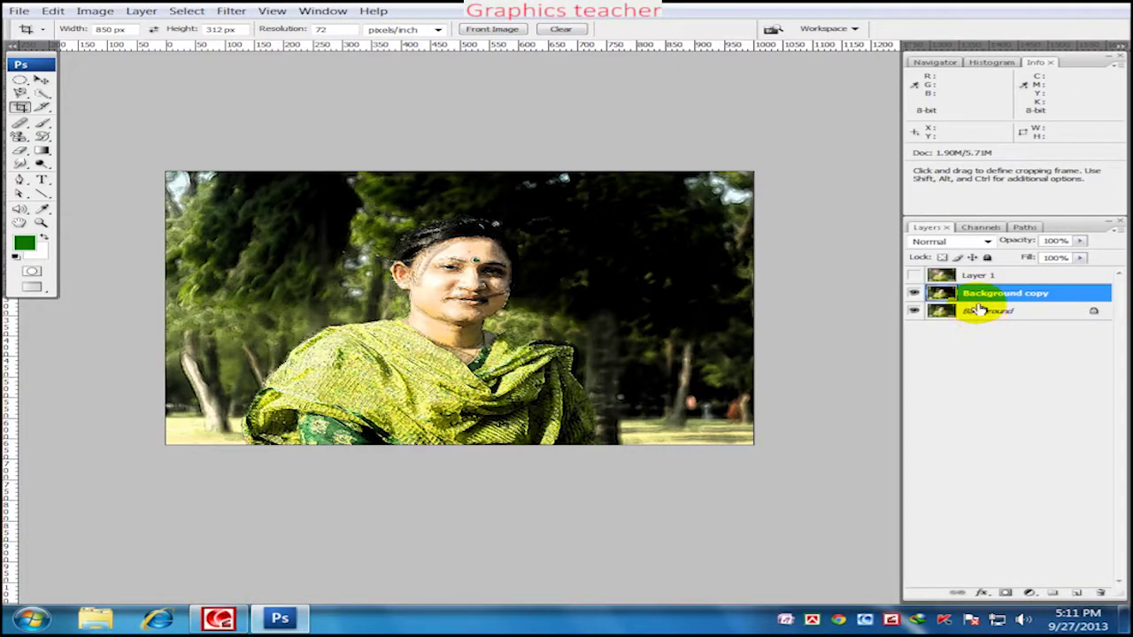
# Hide Background copy and duplicate Background into Background copy 2
pyautogui.click(912, 295)
pyautogui.click(992, 312)
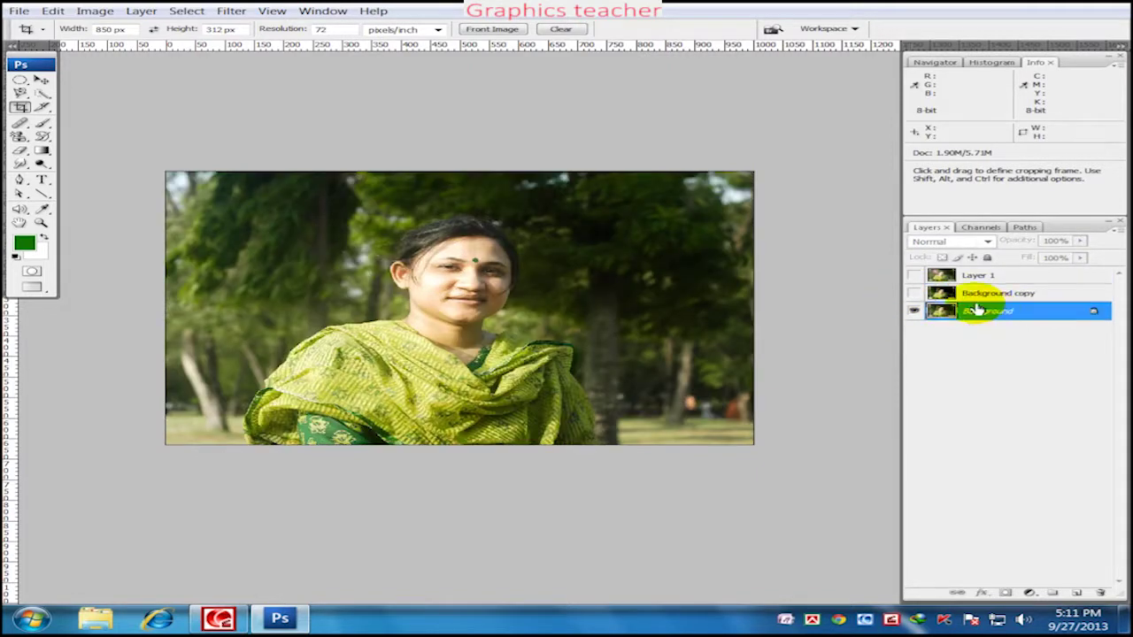
pyautogui.hotkey('ctrl', 'j')
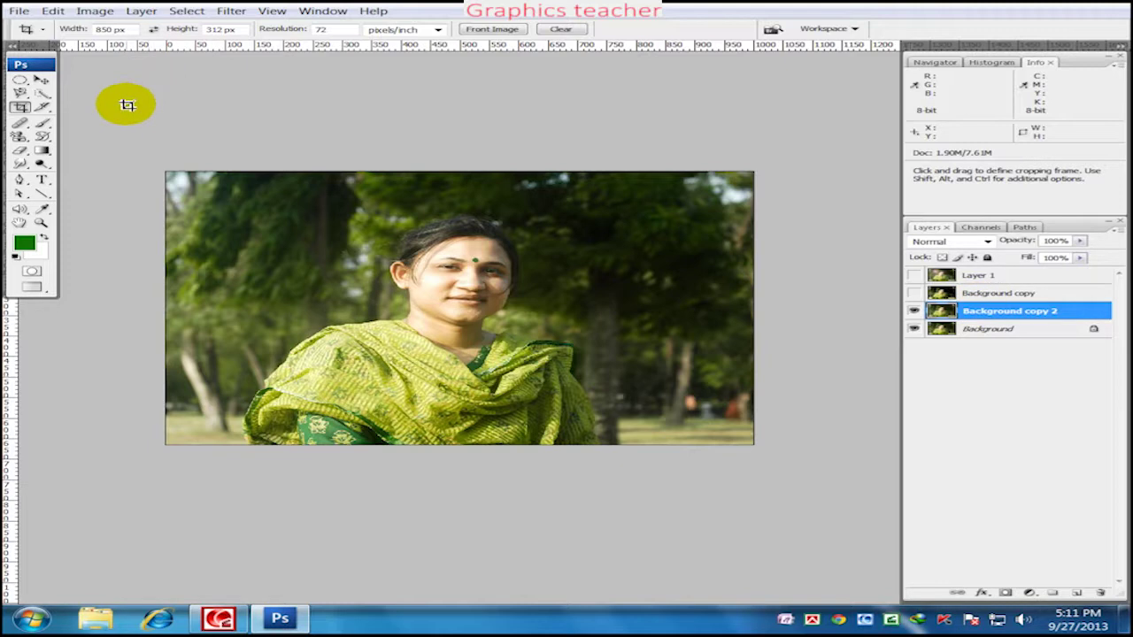
# Open Save As for resize.psd on the Desktop, review the formats, then cancel
pyautogui.click(18, 11)
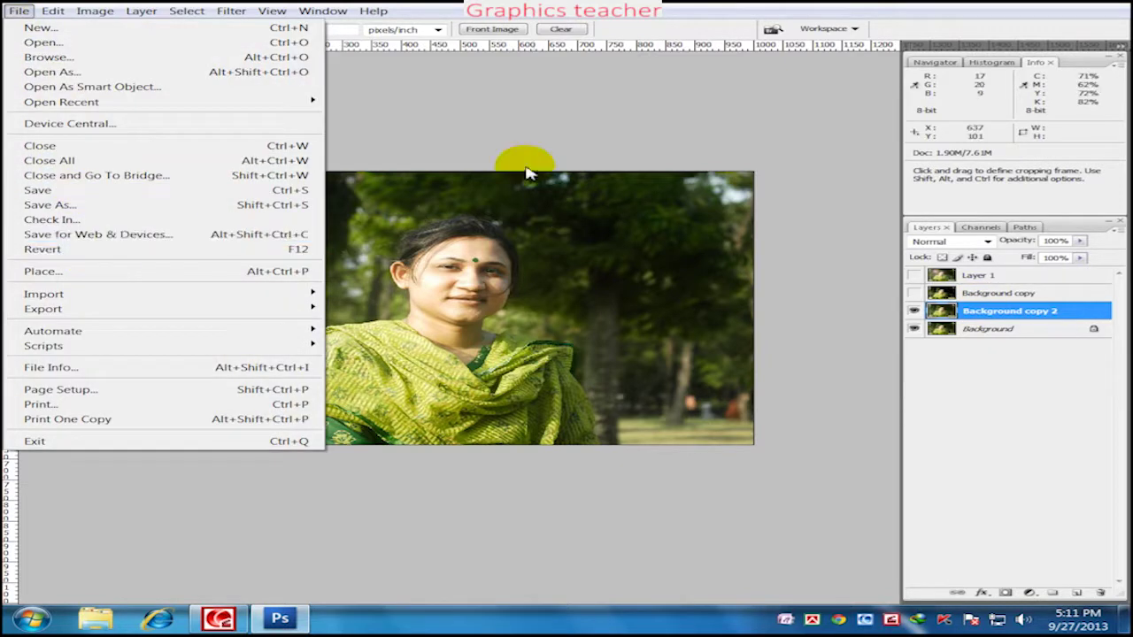
pyautogui.click(525, 172)
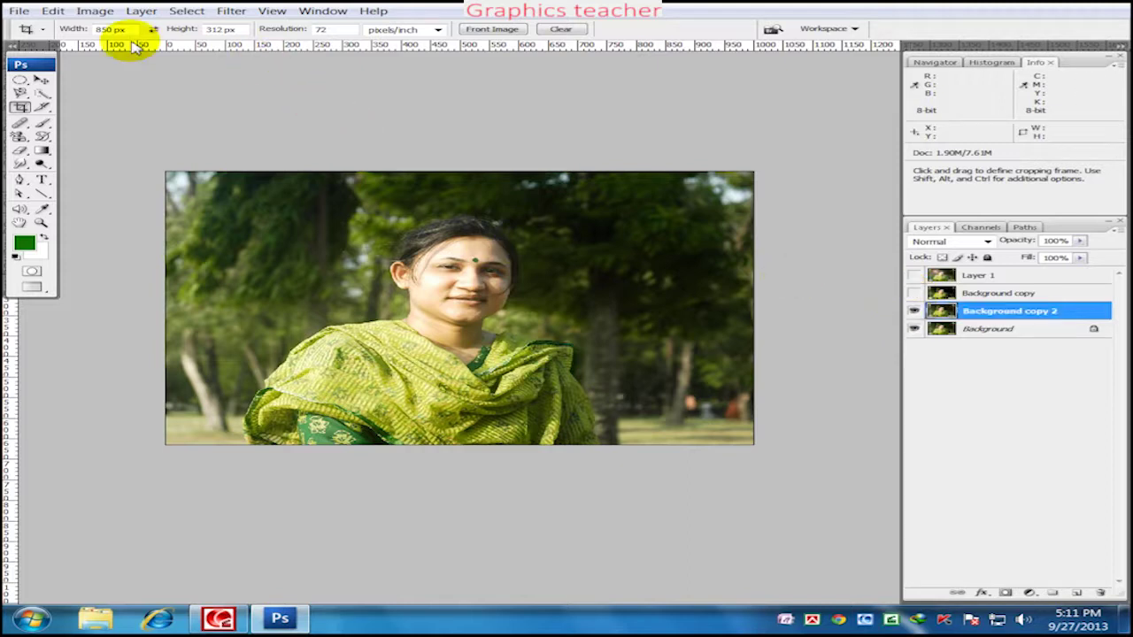
pyautogui.click(18, 11)
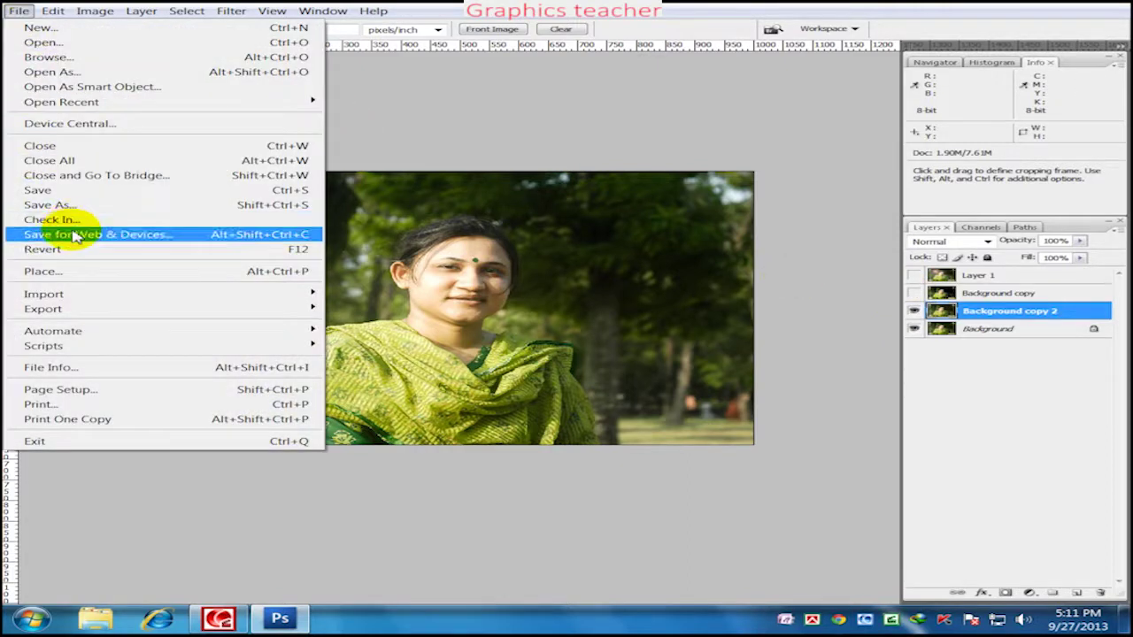
pyautogui.click(53, 205)
pyautogui.click(478, 374)
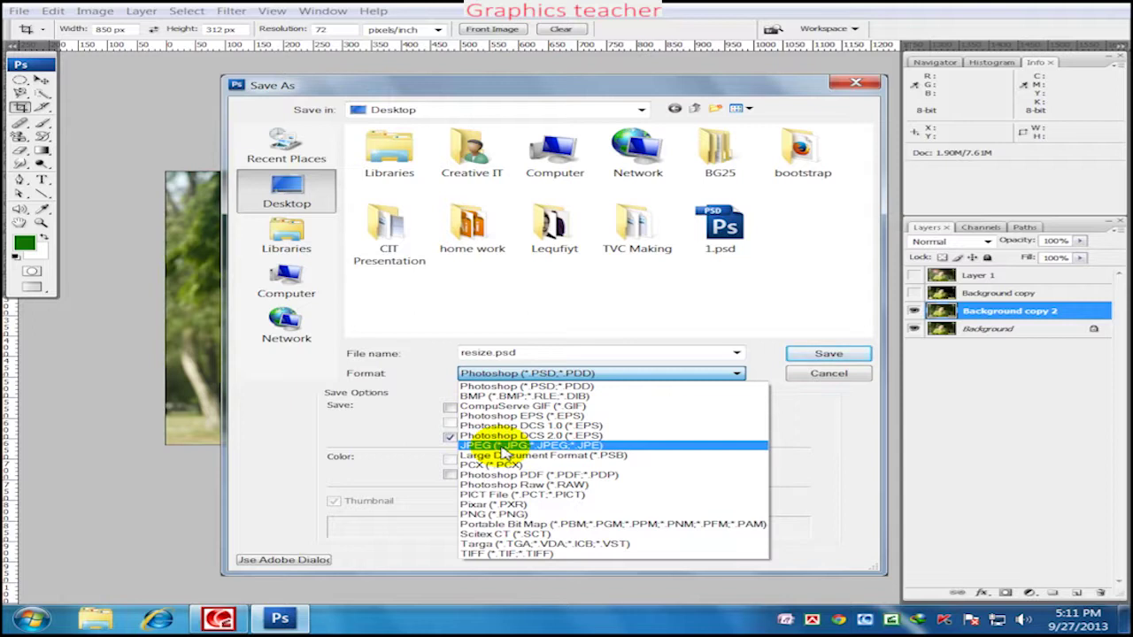
pyautogui.click(845, 374)
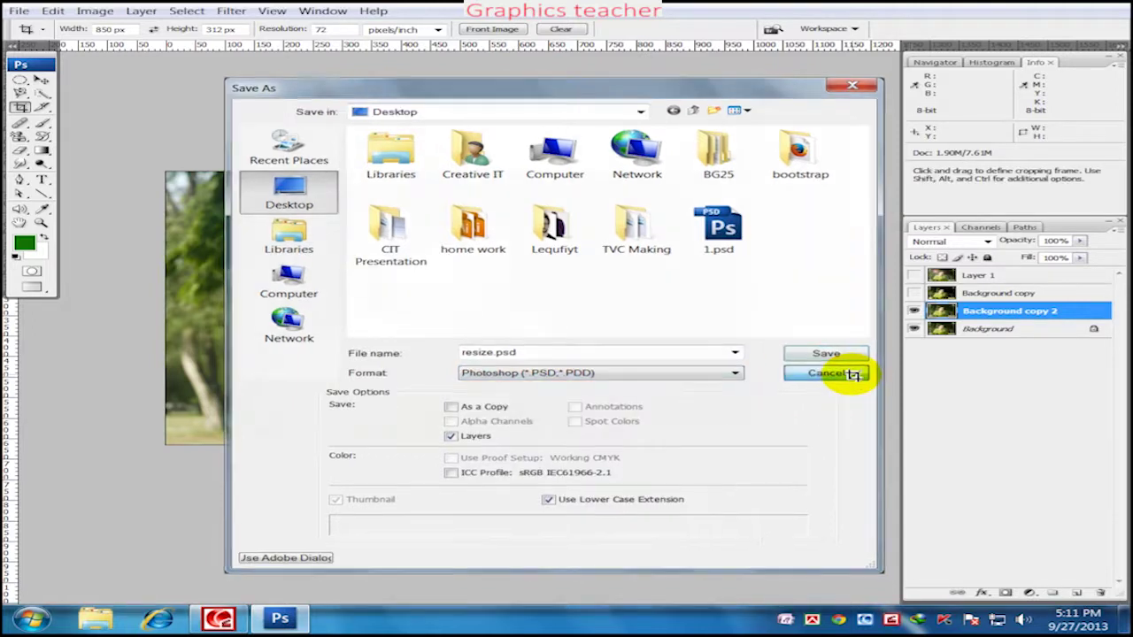